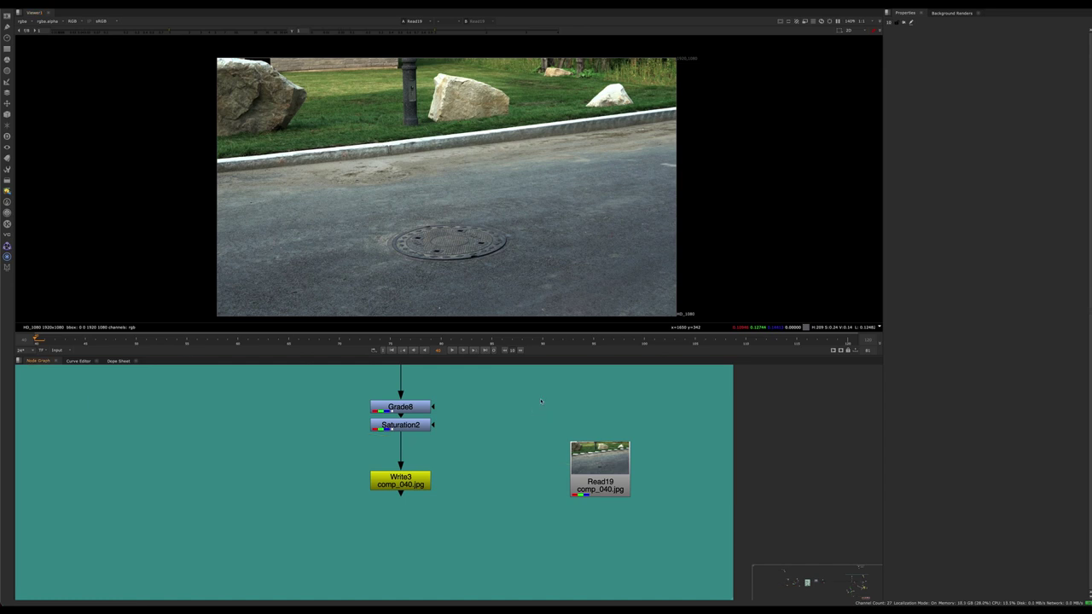
# Move the Read19 node closer to the Write3 node in the node graph
pyautogui.click(601, 481)
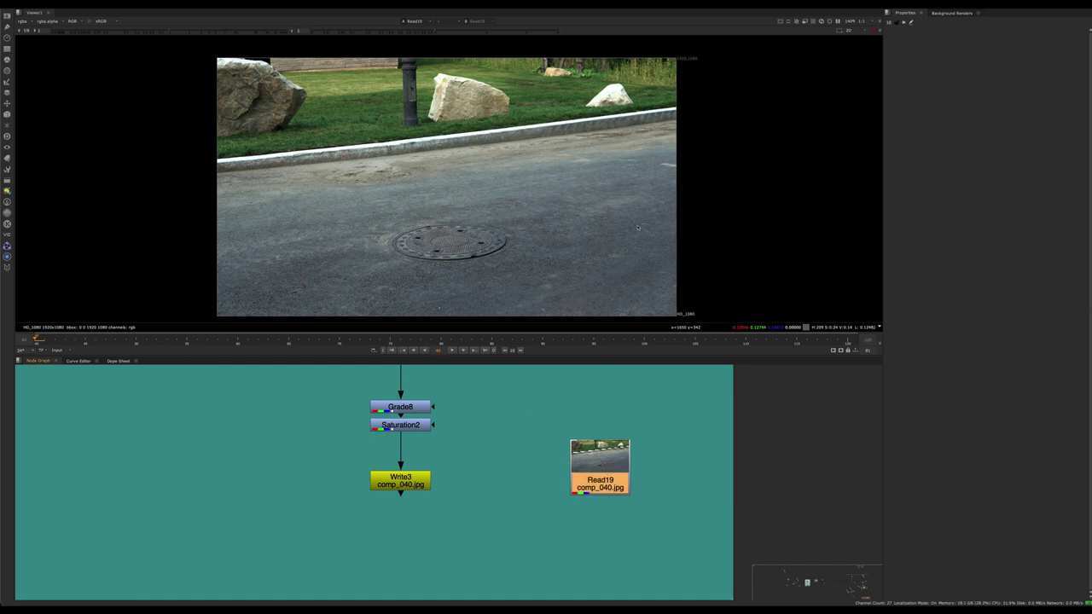
pyautogui.moveTo(535, 436); pyautogui.dragTo(546, 426, button='middle')
pyautogui.scroll(-3, 544, 425)
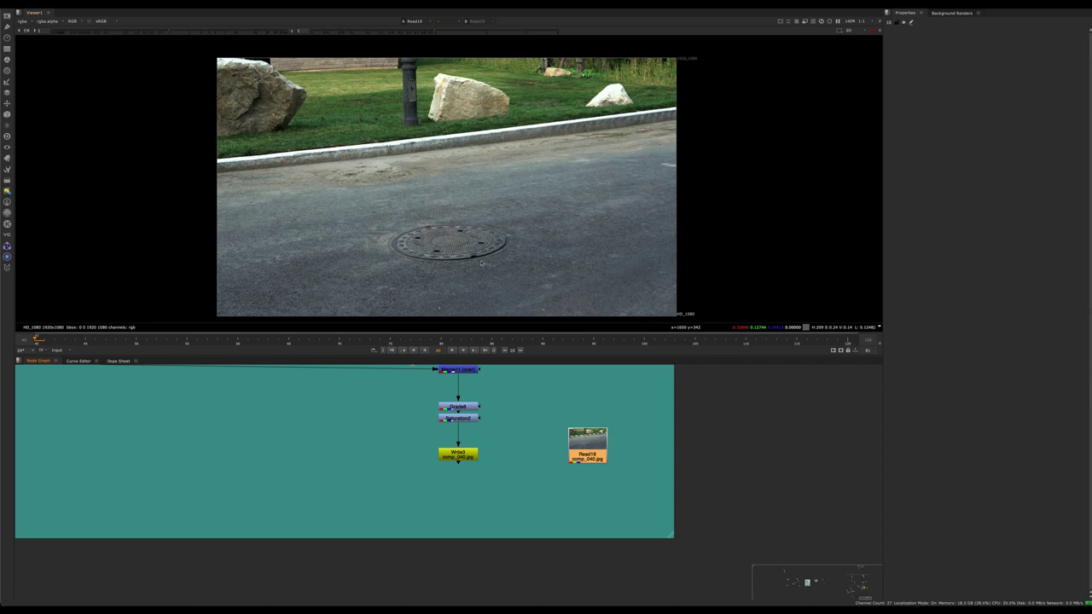
pyautogui.moveTo(506, 459); pyautogui.dragTo(459, 494, button='middle')
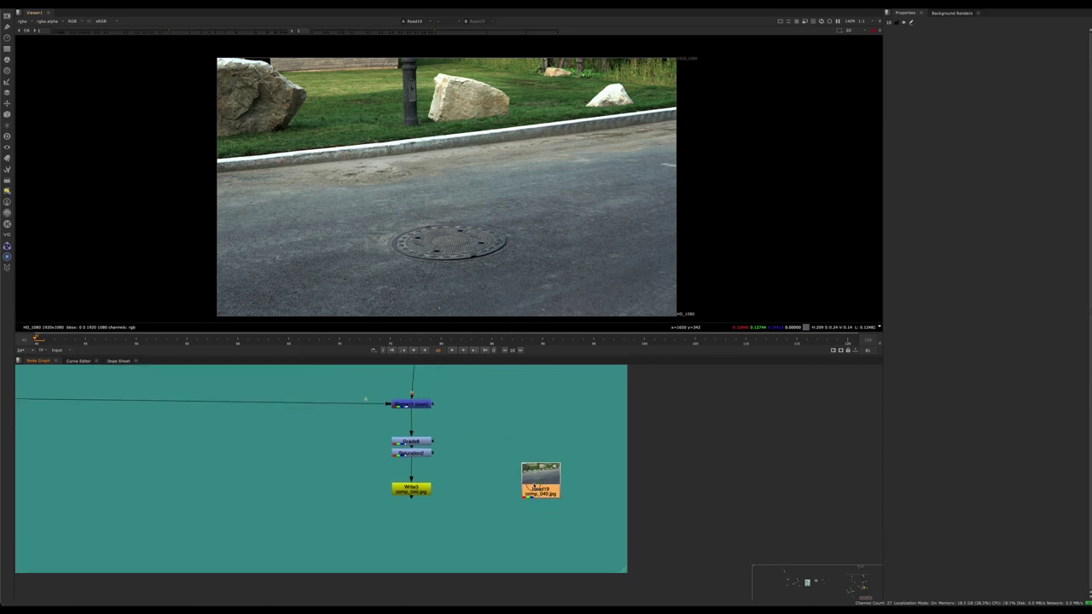
pyautogui.moveTo(530, 488); pyautogui.dragTo(489, 475)
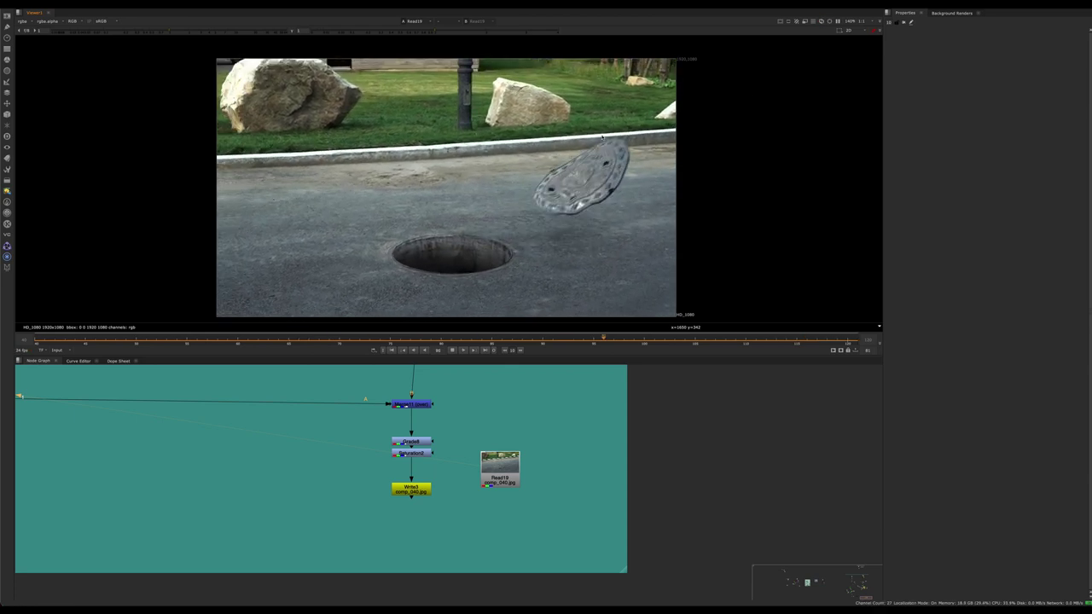
# View the original plate Read17 in the viewer and go to the first frame of the shot
pyautogui.moveTo(444, 435); pyautogui.dragTo(478, 551, button='middle')
pyautogui.scroll(-5, 409, 444)
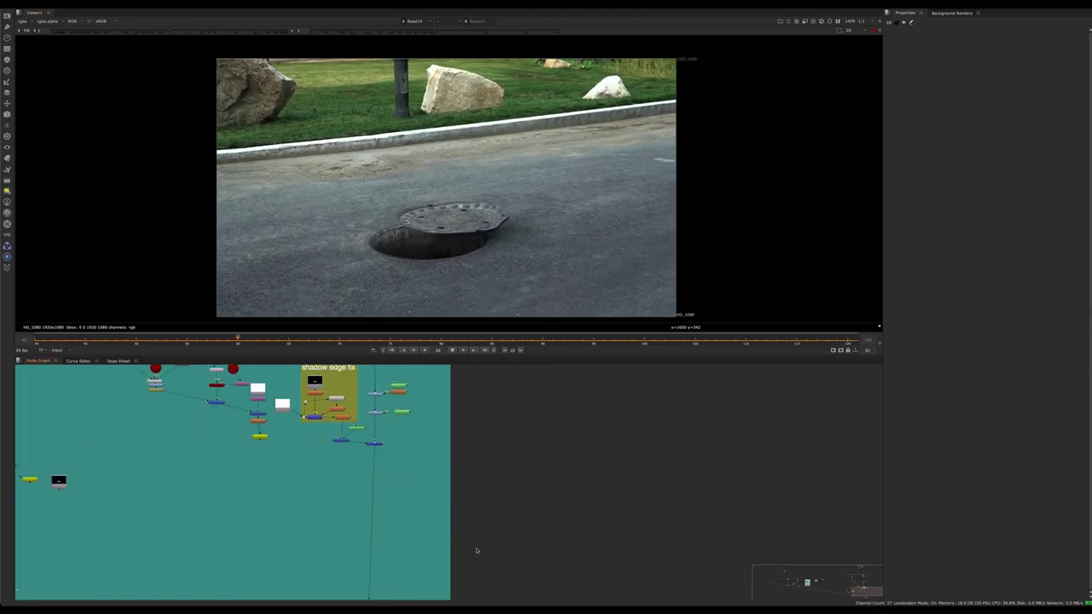
pyautogui.moveTo(461, 379); pyautogui.dragTo(475, 582, button='middle')
pyautogui.scroll(5, 399, 452)
pyautogui.moveTo(408, 429); pyautogui.dragTo(448, 453, button='middle')
pyautogui.click(406, 480)
pyautogui.press('1')
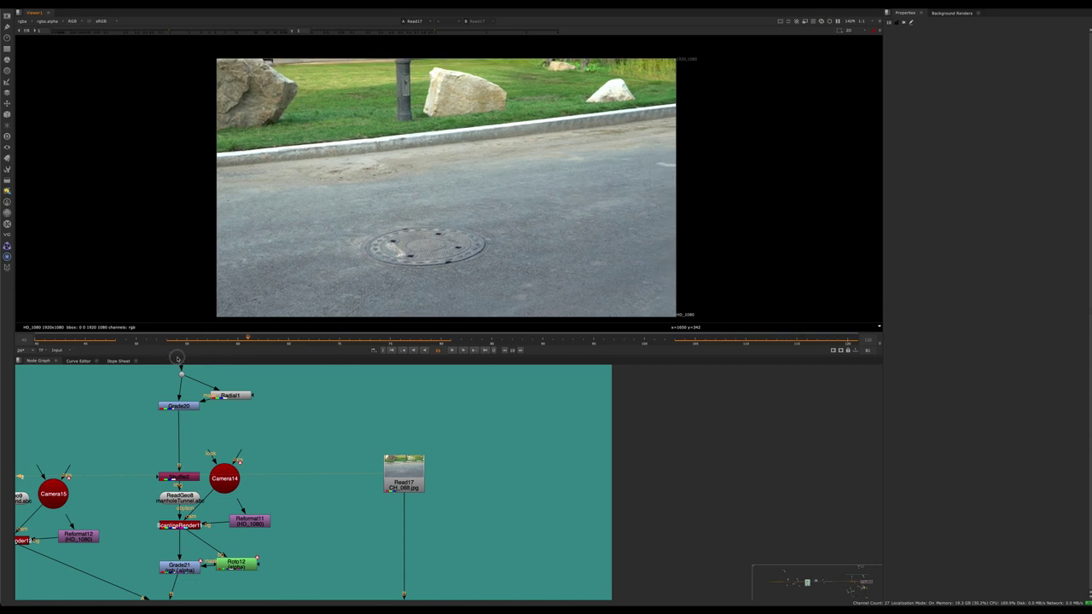
pyautogui.moveTo(37, 339); pyautogui.dragTo(35, 340)
# Return to the Read19 comp render, nudge its node slightly and show it in the viewer
pyautogui.moveTo(452, 554); pyautogui.dragTo(471, 444, button='middle')
pyautogui.scroll(-4, 465, 460)
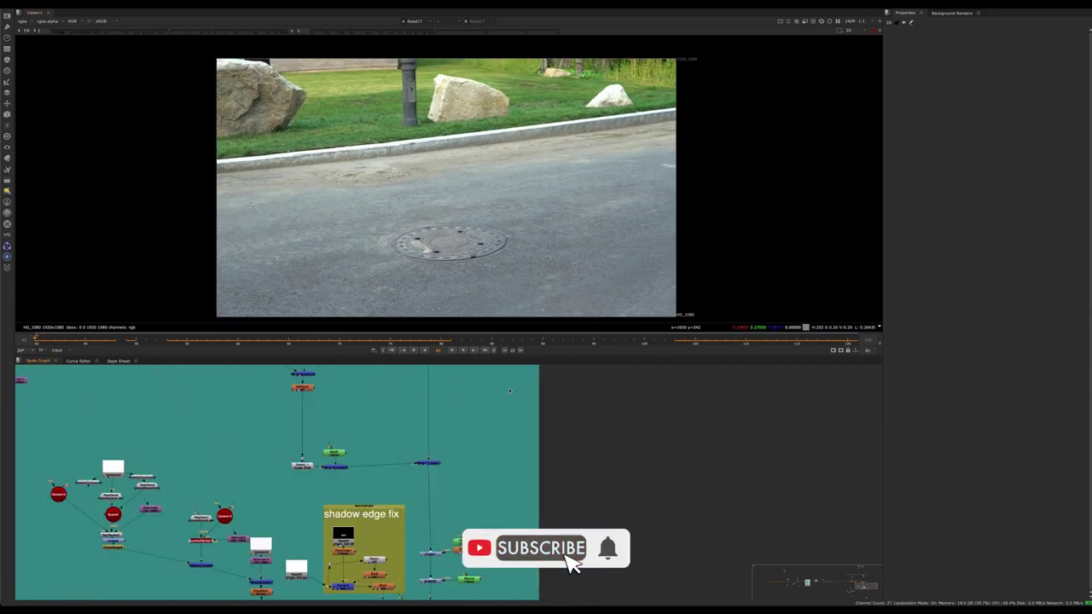
pyautogui.moveTo(503, 589); pyautogui.dragTo(480, 433, button='middle')
pyautogui.scroll(4, 480, 433)
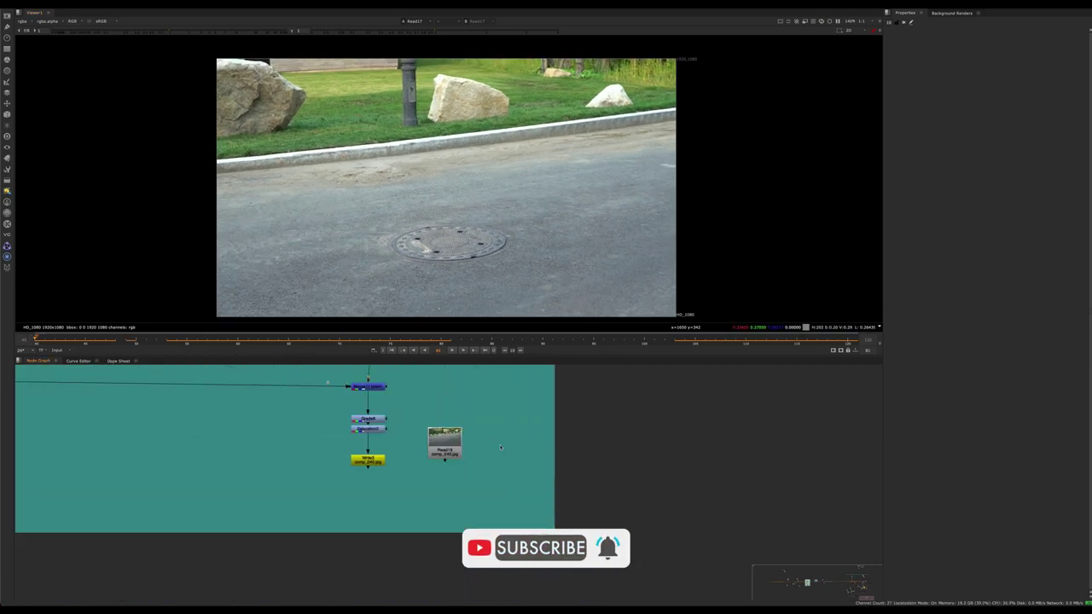
pyautogui.click(453, 443)
pyautogui.moveTo(453, 444); pyautogui.dragTo(462, 447)
pyautogui.press('1')
# Find the text slide nodes beyond the comp backdrop and view Merge1, the "Working in UV Space" slide
pyautogui.scroll(-8, 455, 429)
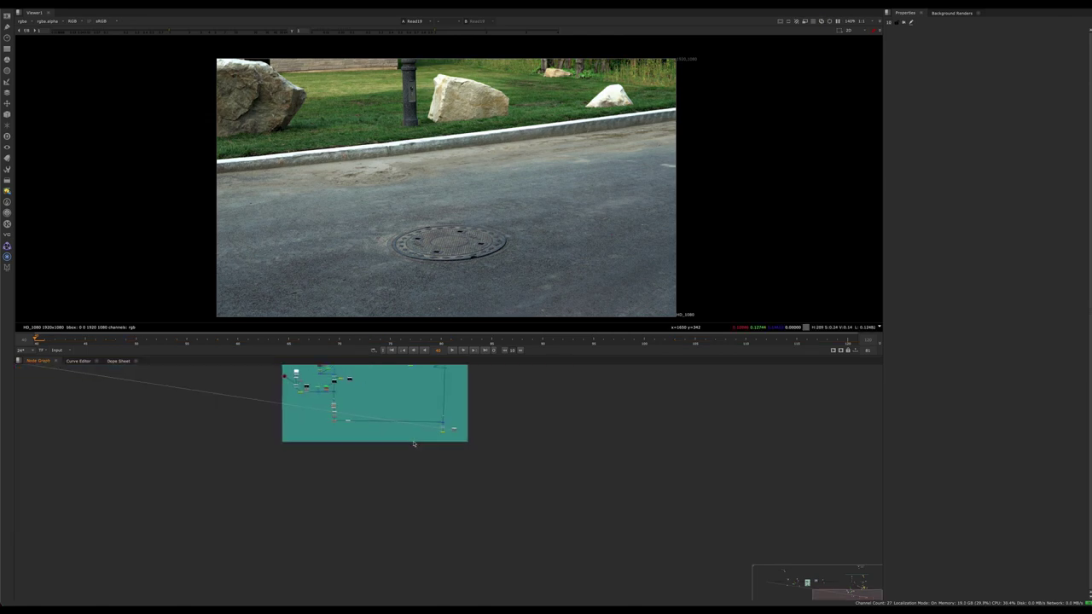
pyautogui.moveTo(415, 443); pyautogui.dragTo(547, 496, button='middle')
pyautogui.moveTo(256, 386); pyautogui.dragTo(705, 564, button='middle')
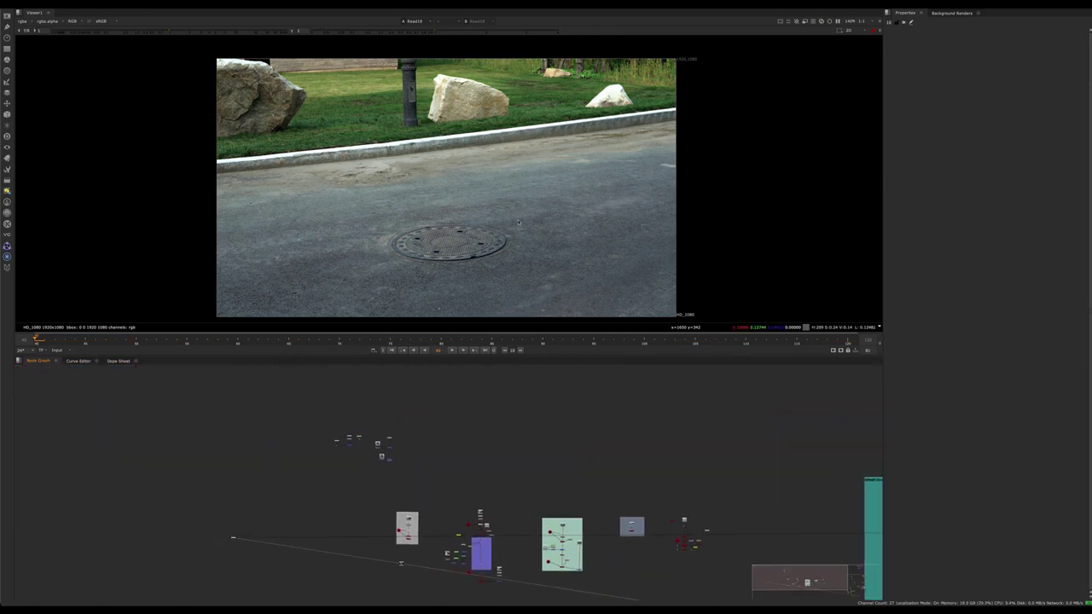
pyautogui.scroll(8, 365, 441)
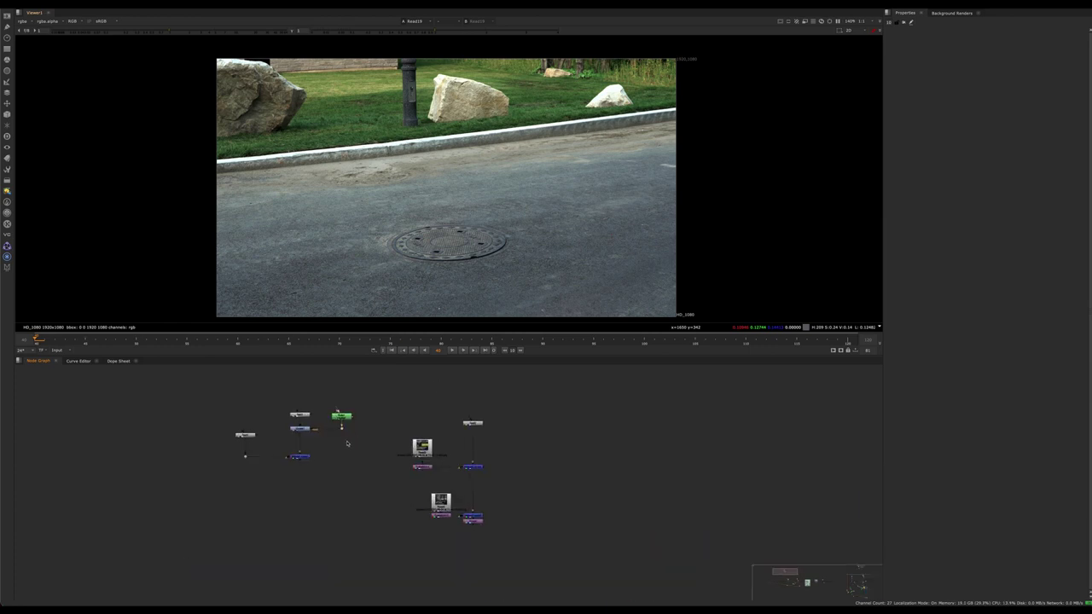
pyautogui.click(301, 457)
pyautogui.press('1')
pyautogui.click(310, 495)
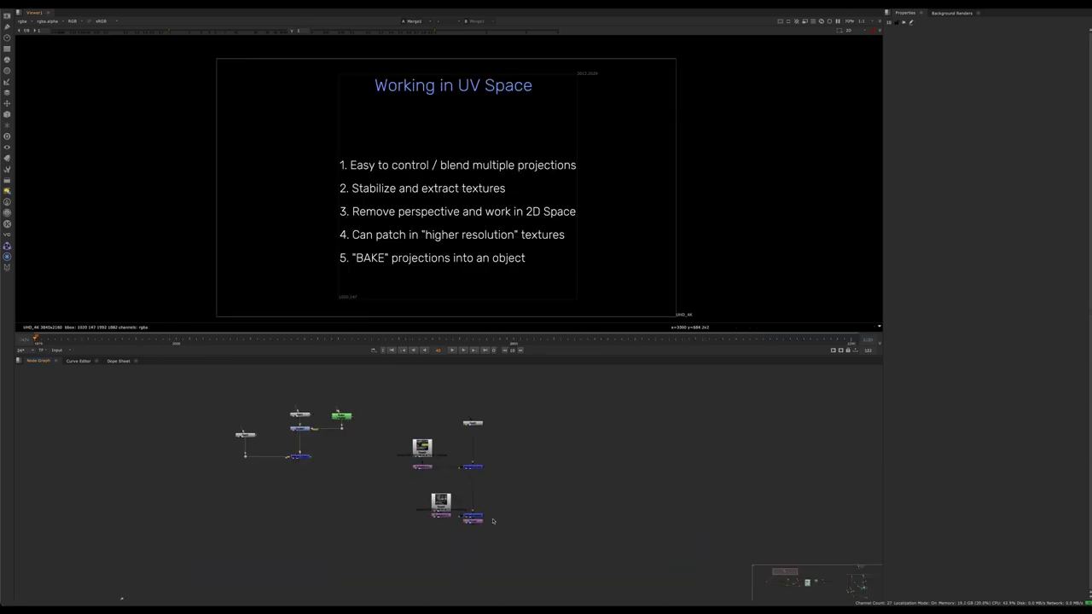
# View the Crop1 slide "Watch these first, if you haven't" and examine its two video thumbnails
pyautogui.scroll(6, 454, 529)
pyautogui.click(513, 510)
pyautogui.press('1')
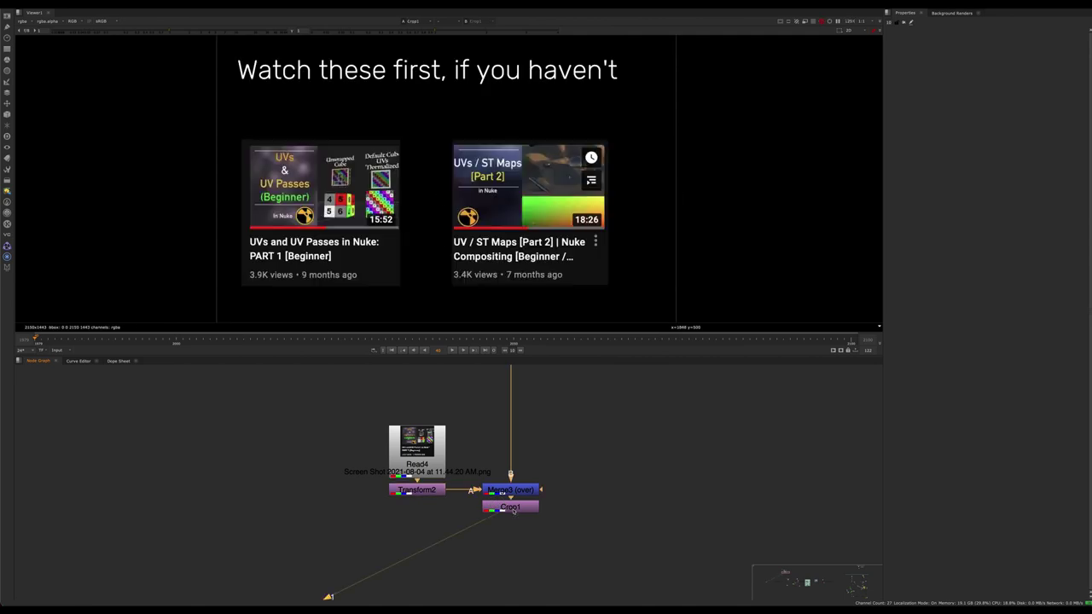
pyautogui.moveTo(437, 111); pyautogui.dragTo(208, 351)
pyautogui.moveTo(394, 128); pyautogui.dragTo(670, 308)
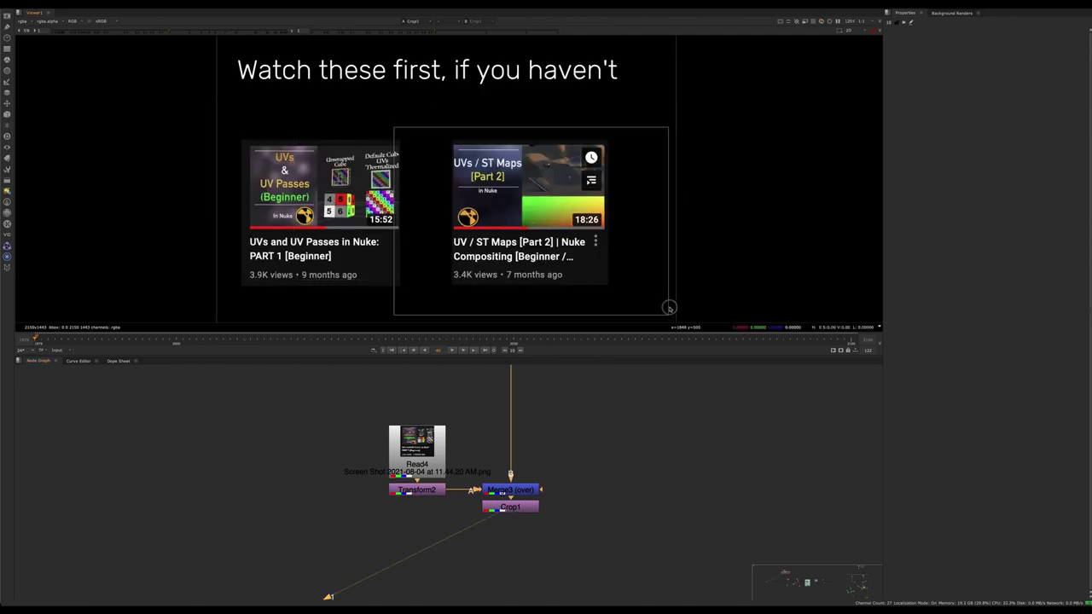
pyautogui.moveTo(660, 112); pyautogui.dragTo(449, 295)
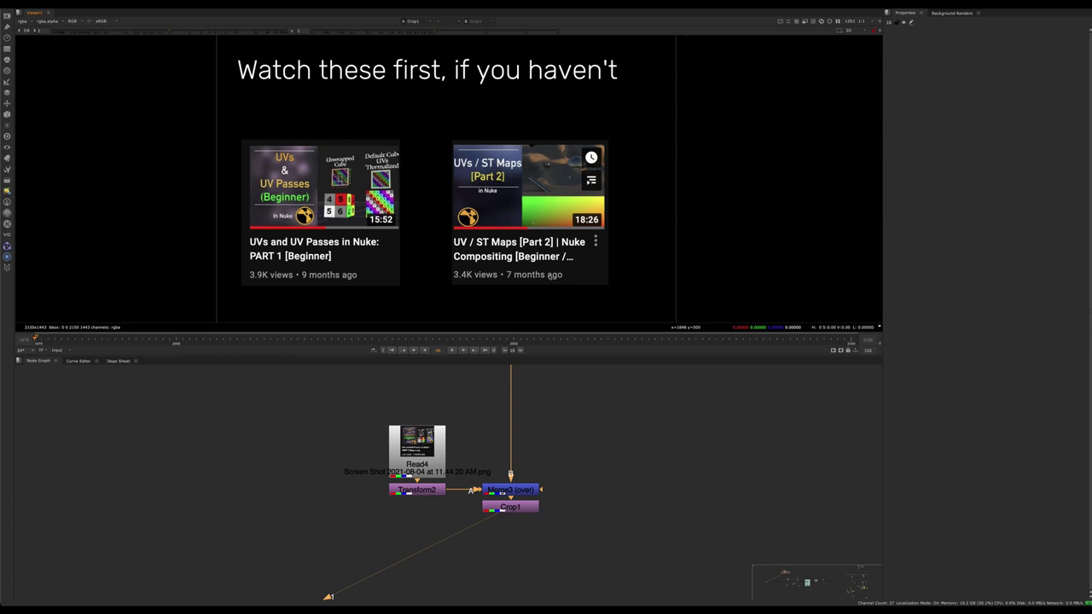
# Show the Merge1 "Working in UV Space" slide again and examine its first points on blending projections and extracting textures
pyautogui.moveTo(442, 402); pyautogui.dragTo(469, 495, button='middle')
pyautogui.scroll(-4, 383, 468)
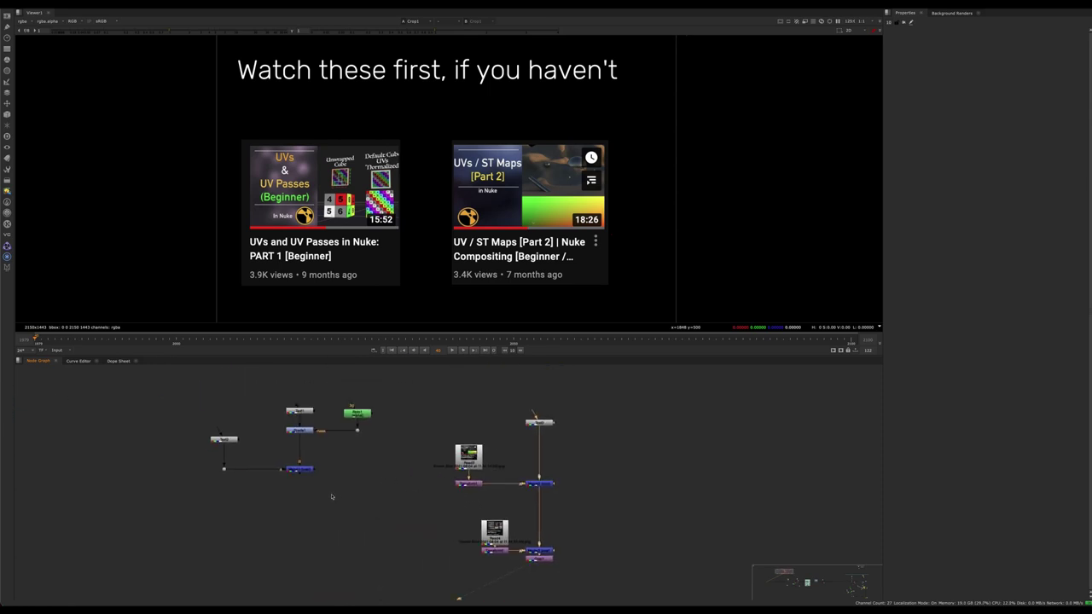
pyautogui.scroll(3, 333, 497)
pyautogui.moveTo(333, 497); pyautogui.dragTo(399, 517, button='middle')
pyautogui.moveTo(466, 431); pyautogui.dragTo(350, 482)
pyautogui.press('1')
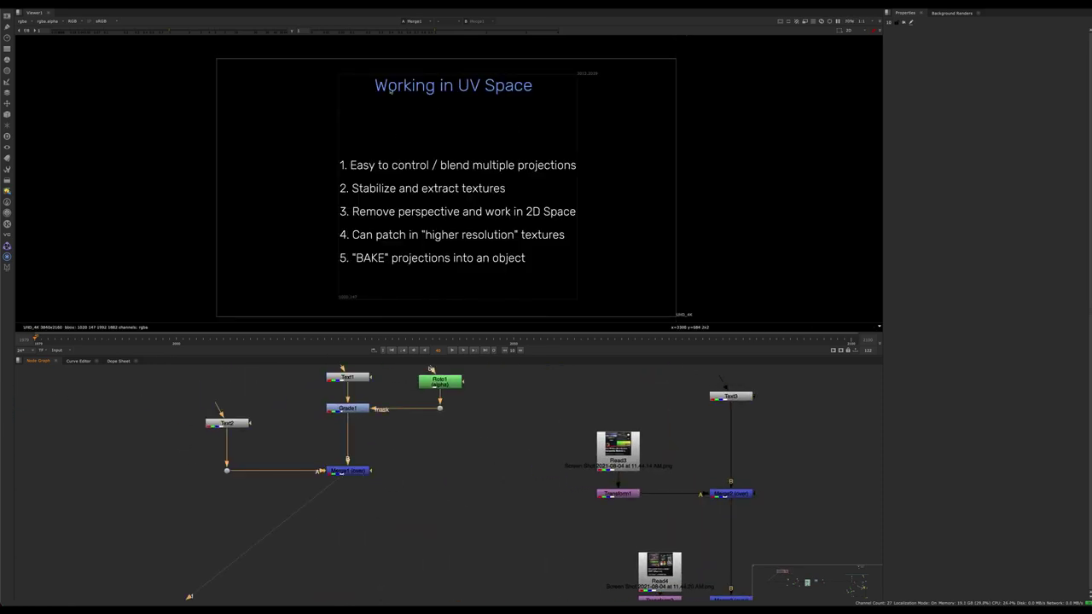
pyautogui.moveTo(308, 143); pyautogui.dragTo(641, 202)
pyautogui.moveTo(279, 154); pyautogui.dragTo(609, 200)
pyautogui.moveTo(315, 146); pyautogui.dragTo(621, 173)
pyautogui.moveTo(300, 177); pyautogui.dragTo(570, 197)
pyautogui.moveTo(288, 148); pyautogui.dragTo(604, 203)
# Examine the slide's remaining points, from removing perspective to baking projections into an object
pyautogui.moveTo(468, 470); pyautogui.dragTo(501, 424, button='middle')
pyautogui.scroll(-5, 495, 452)
pyautogui.moveTo(533, 588); pyautogui.dragTo(487, 541, button='middle')
pyautogui.scroll(4, 516, 459)
pyautogui.click(493, 463)
pyautogui.scroll(-4, 456, 438)
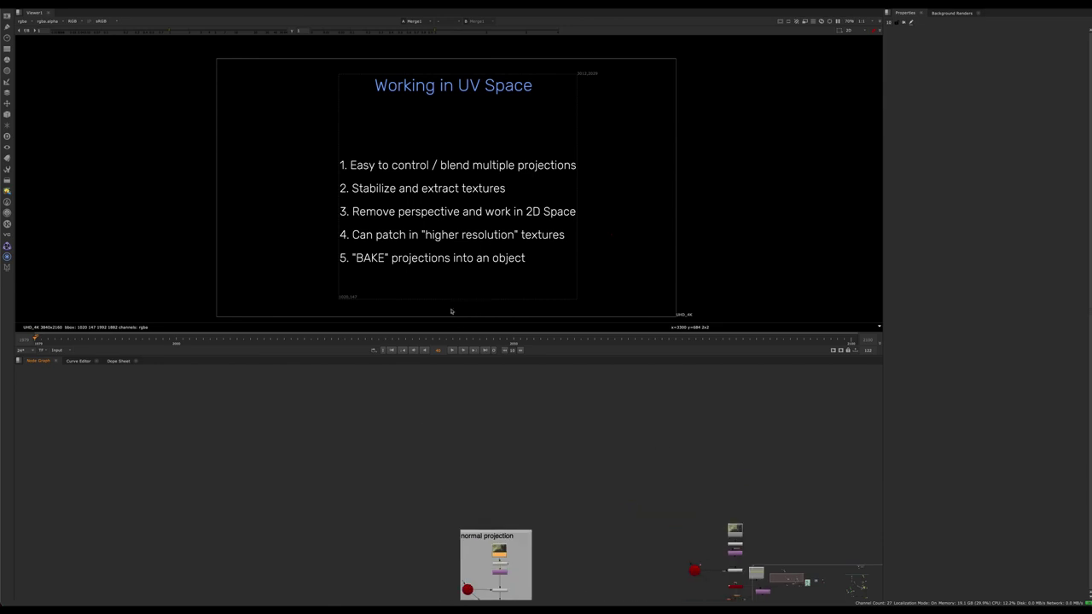
pyautogui.moveTo(306, 210); pyautogui.dragTo(559, 211)
pyautogui.moveTo(611, 205); pyautogui.dragTo(322, 229)
pyautogui.moveTo(628, 226); pyautogui.dragTo(353, 319)
pyautogui.moveTo(634, 234); pyautogui.dragTo(308, 292)
pyautogui.moveTo(300, 250); pyautogui.dragTo(586, 281)
pyautogui.moveTo(314, 225); pyautogui.dragTo(583, 265)
# View the Read6 footage from the "normal projection" backdrop and fit the image in the viewer
pyautogui.moveTo(529, 569); pyautogui.dragTo(383, 486, button='middle')
pyautogui.scroll(-5, 383, 485)
pyautogui.moveTo(602, 553); pyautogui.dragTo(446, 463, button='middle')
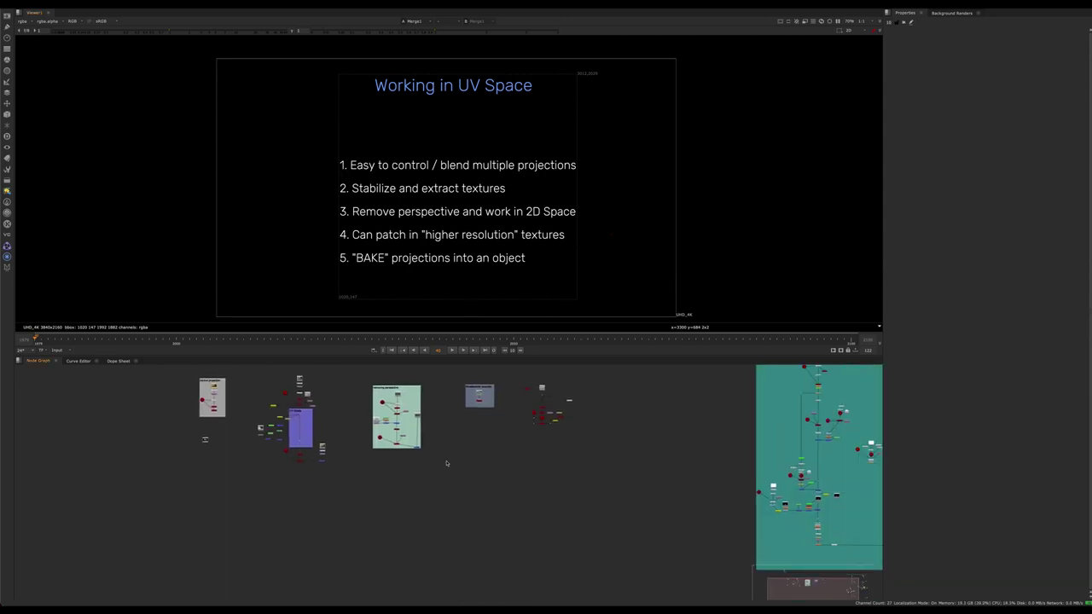
pyautogui.moveTo(675, 451); pyautogui.dragTo(434, 468, button='middle')
pyautogui.moveTo(210, 410); pyautogui.dragTo(638, 448, button='middle')
pyautogui.scroll(6, 432, 442)
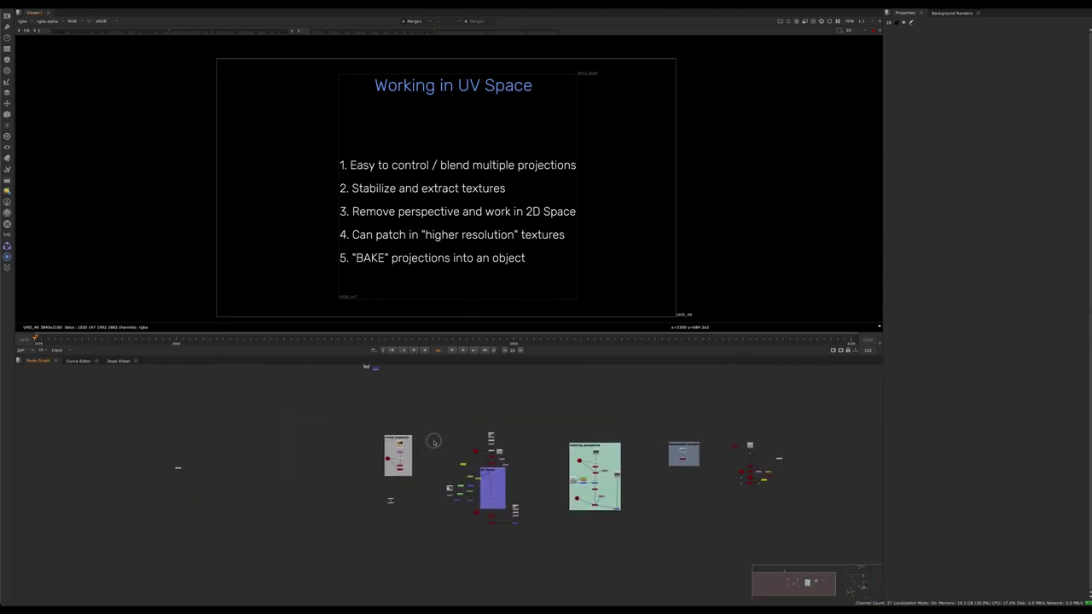
pyautogui.press('1')
pyautogui.click(390, 444)
pyautogui.press('f')
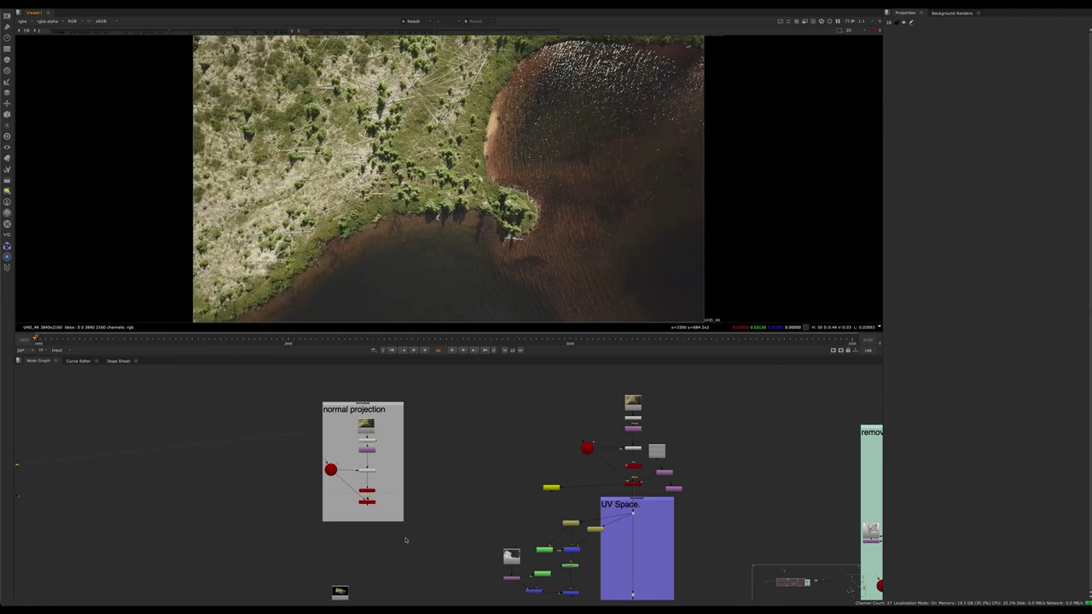
# View the output of the LensDistortion3 (Undistort) node below Read6
pyautogui.scroll(3, 375, 520)
pyautogui.moveTo(418, 480); pyautogui.dragTo(413, 446, button='middle')
pyautogui.scroll(5, 456, 415)
pyautogui.scroll(-6, 424, 459)
pyautogui.scroll(1, 423, 413)
pyautogui.scroll(5, 423, 413)
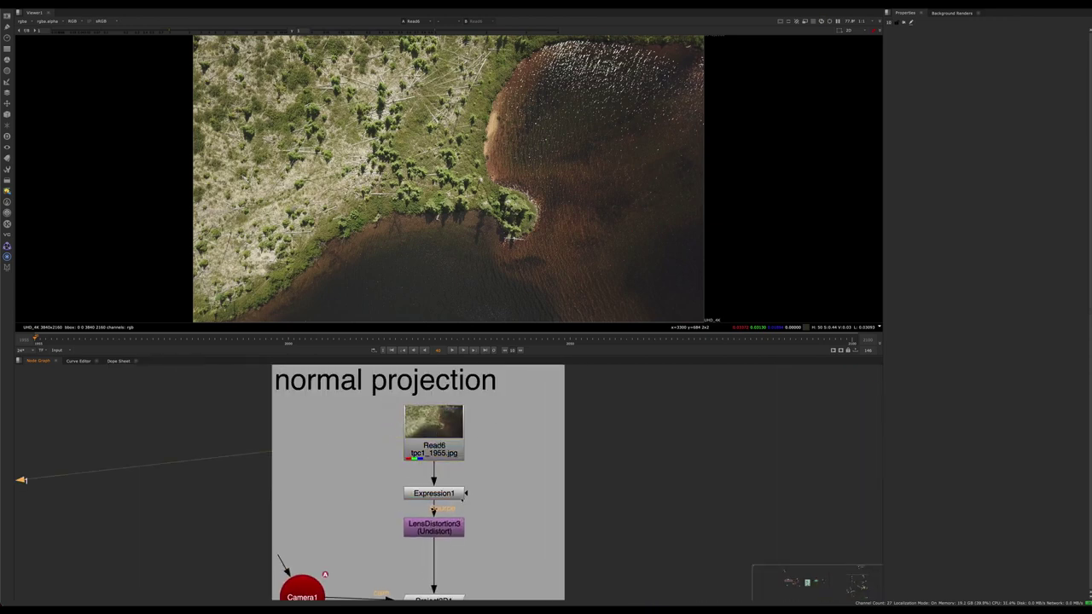
pyautogui.click(446, 522)
pyautogui.press('1')
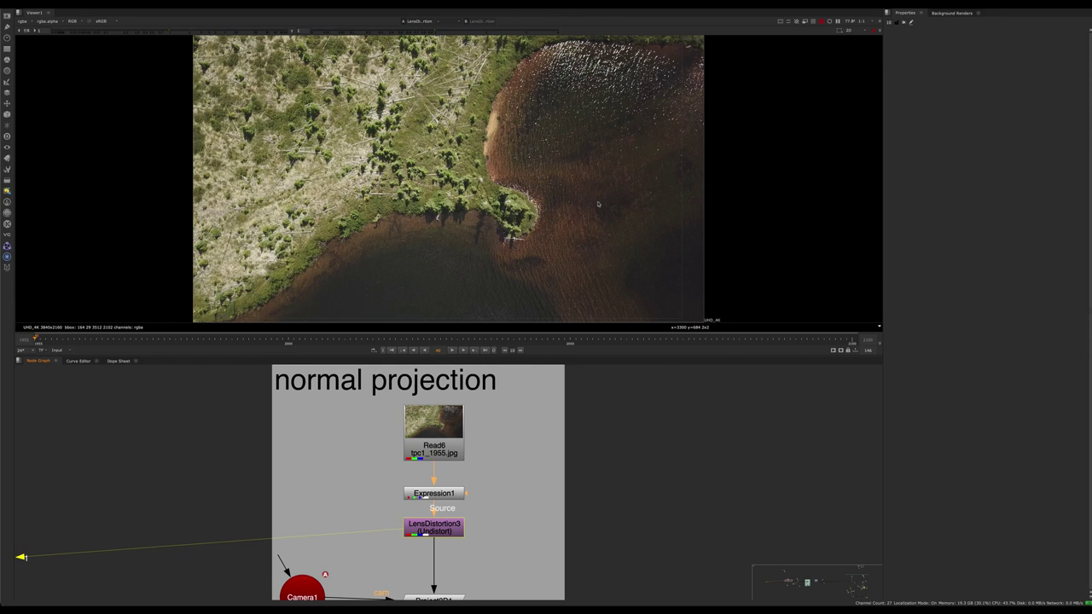
# Move Card1 slightly farther above ScanlineRender2, and view the ScanlineRender2 output
pyautogui.moveTo(515, 430); pyautogui.dragTo(515, 352, button='middle')
pyautogui.click(447, 441)
pyautogui.moveTo(559, 512); pyautogui.dragTo(570, 446, button='middle')
pyautogui.click(511, 474)
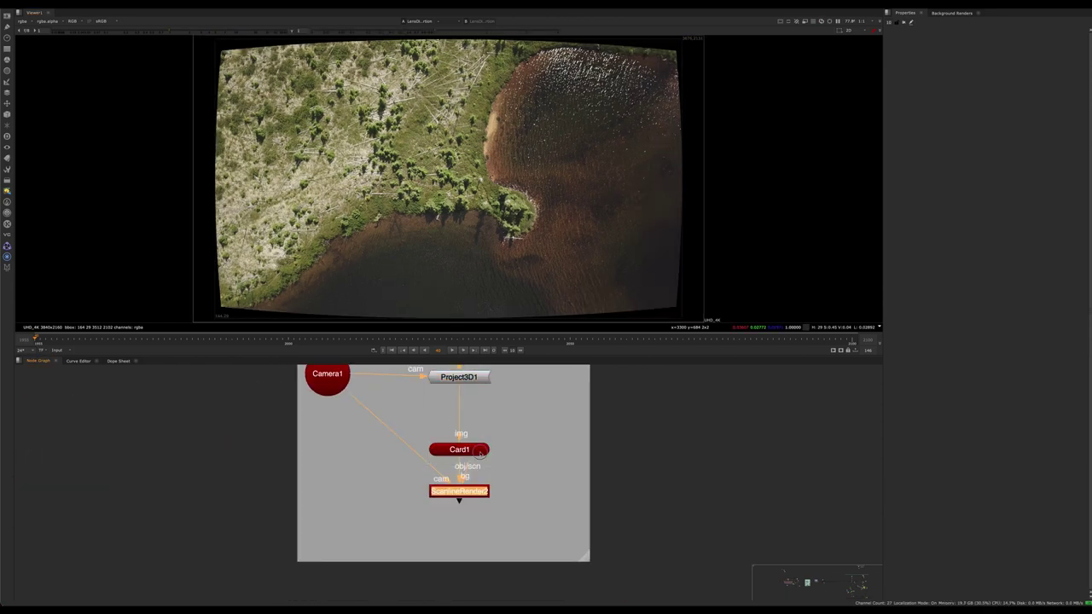
pyautogui.moveTo(476, 450); pyautogui.dragTo(476, 435)
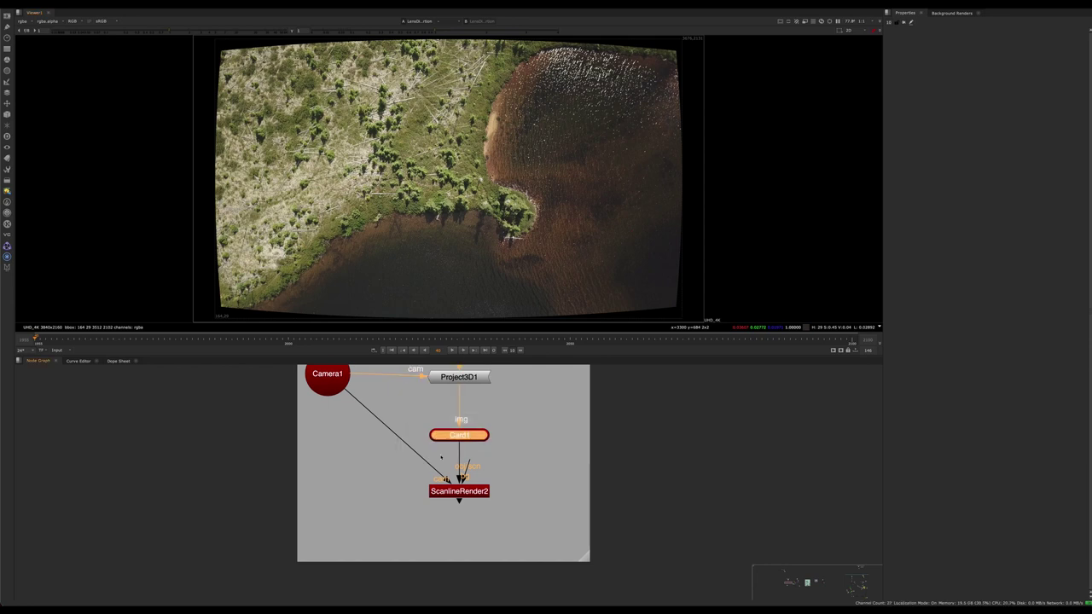
pyautogui.click(458, 491)
pyautogui.press('1')
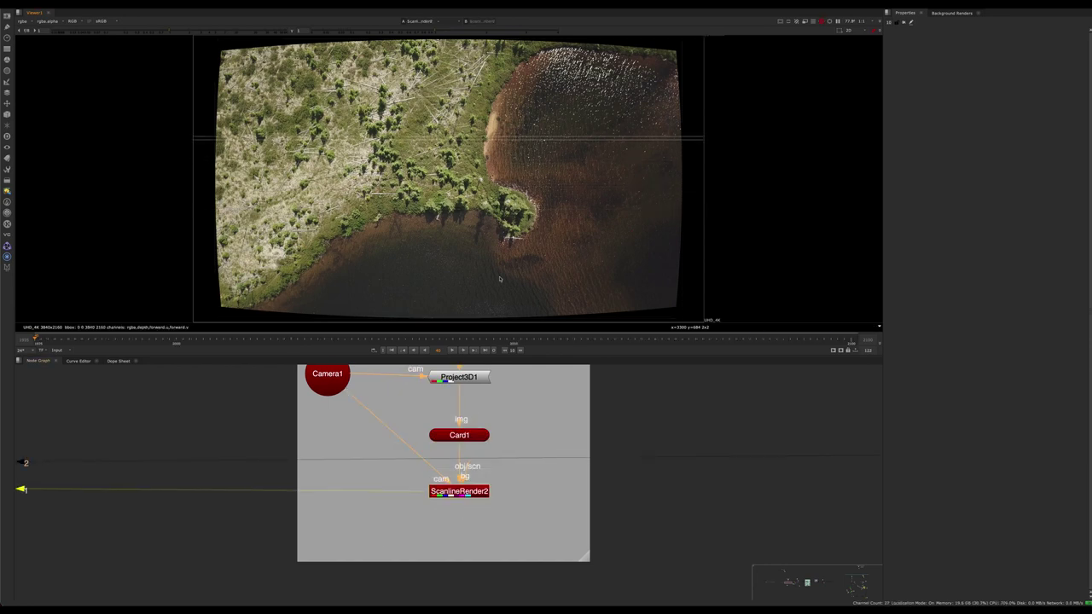
# Switch the viewer to 3D and look at the projected card and camera from an angle
pyautogui.press('Tab')
pyautogui.scroll(-10, 536, 215)
pyautogui.keyDown('ctrl'); pyautogui.moveTo(615, 289); pyautogui.dragTo(331, 306); pyautogui.keyUp('ctrl')
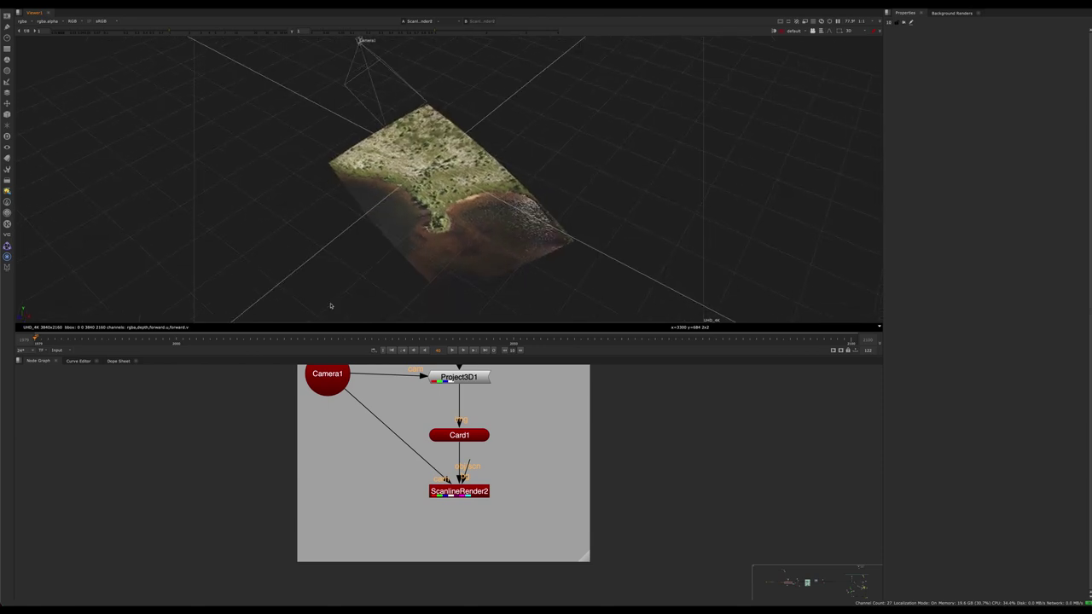
# Scrub and step through the early frames to examine how the projection moves across the card
pyautogui.moveTo(49, 342); pyautogui.dragTo(102, 344)
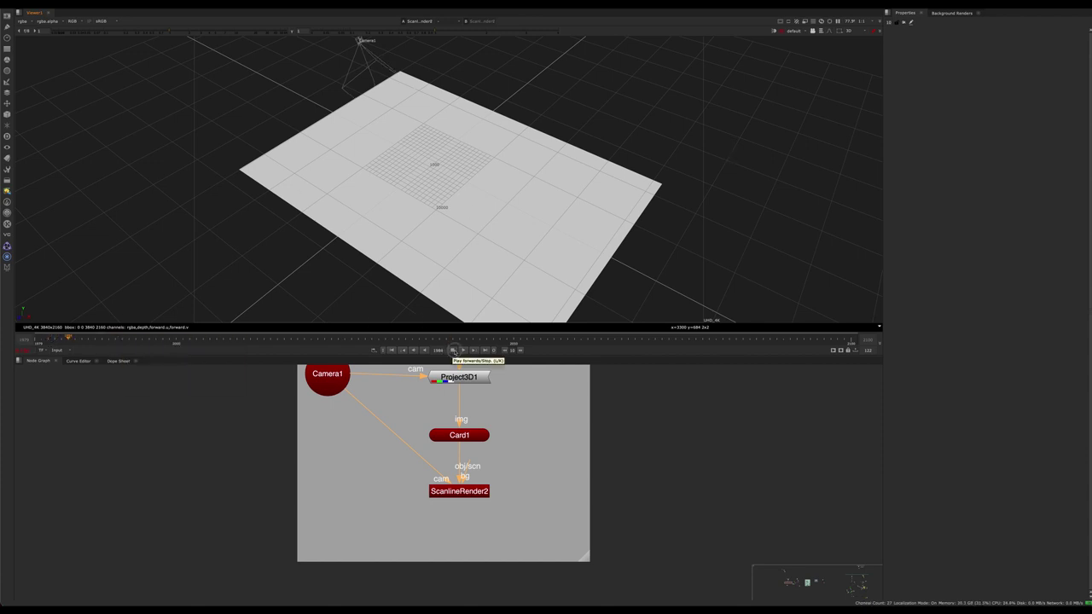
pyautogui.click(452, 349)
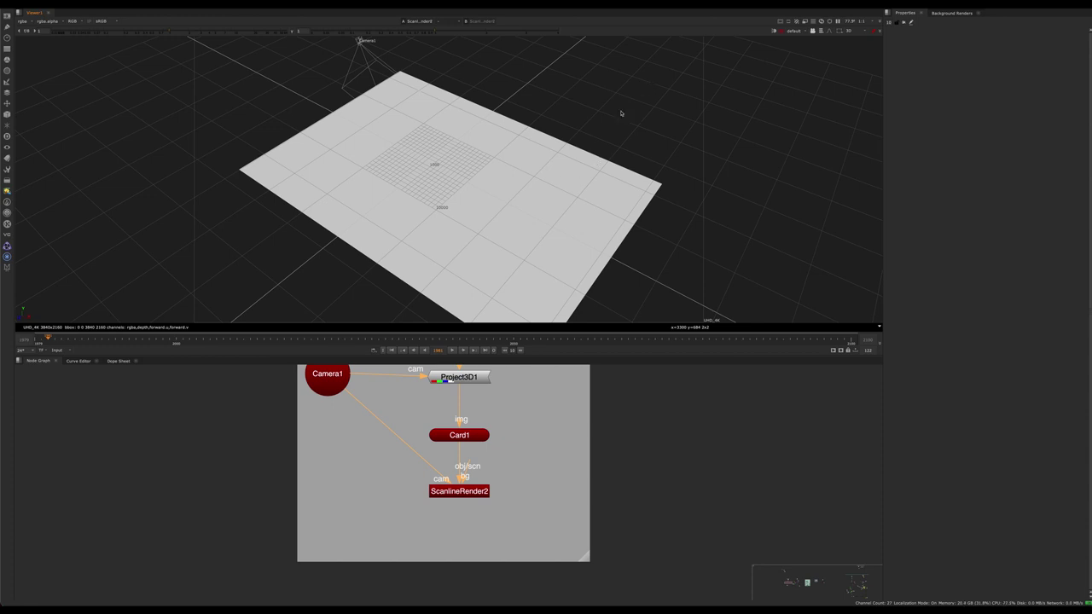
pyautogui.press('Right')
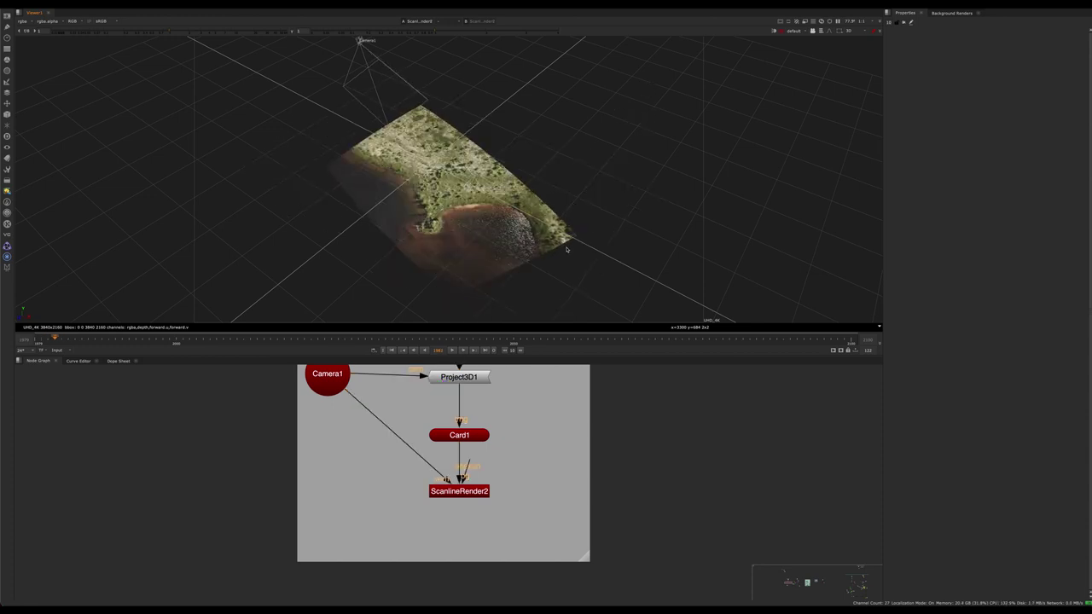
pyautogui.press('Right')
pyautogui.press('Left')
pyautogui.press('Left')
pyautogui.press('Right')
pyautogui.press('Right')
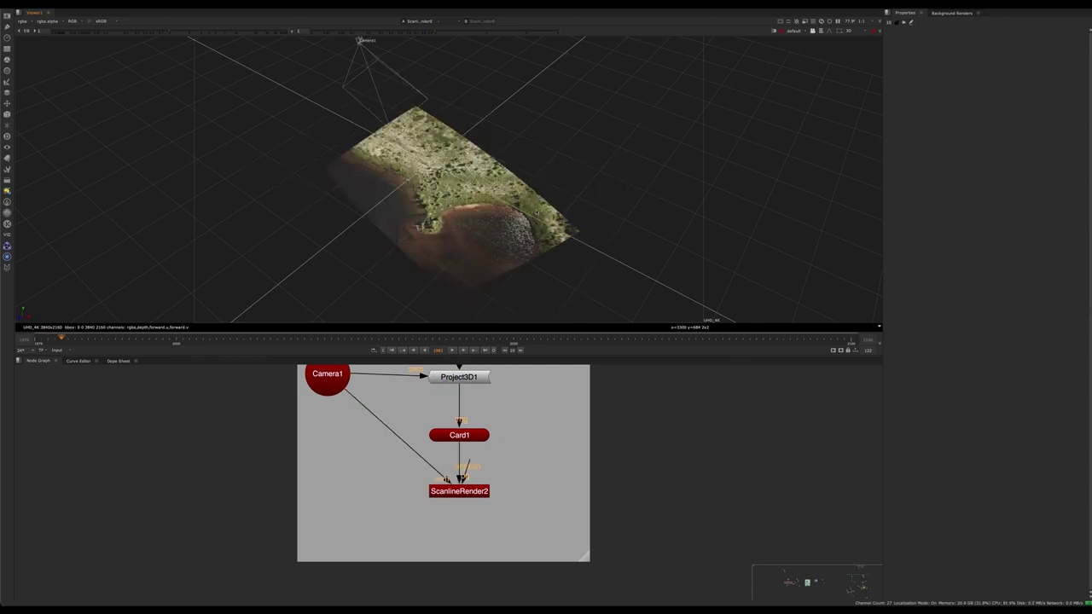
# Select Card1 and inspect its geometry closely against the projected image in 3D
pyautogui.click(480, 441)
pyautogui.keyDown('ctrl'); pyautogui.moveTo(459, 290); pyautogui.dragTo(439, 226); pyautogui.keyUp('ctrl')
pyautogui.scroll(4, 502, 250)
# View the undistorted footage from LensDistortion3 in the normal projection setup
pyautogui.moveTo(469, 389); pyautogui.dragTo(432, 564, button='middle')
pyautogui.click(433, 396)
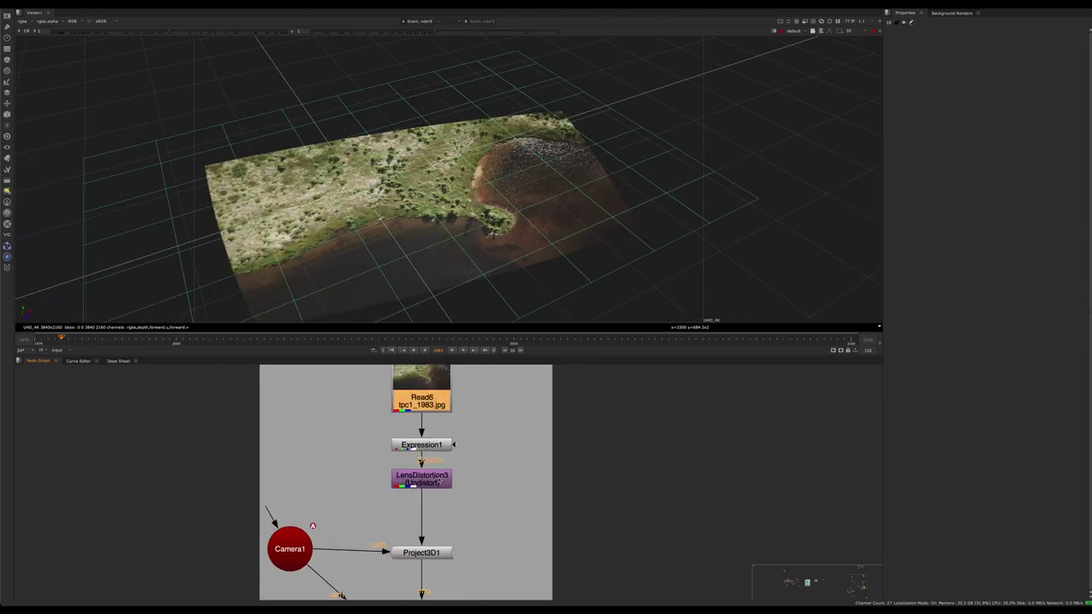
pyautogui.click(430, 481)
pyautogui.press('1')
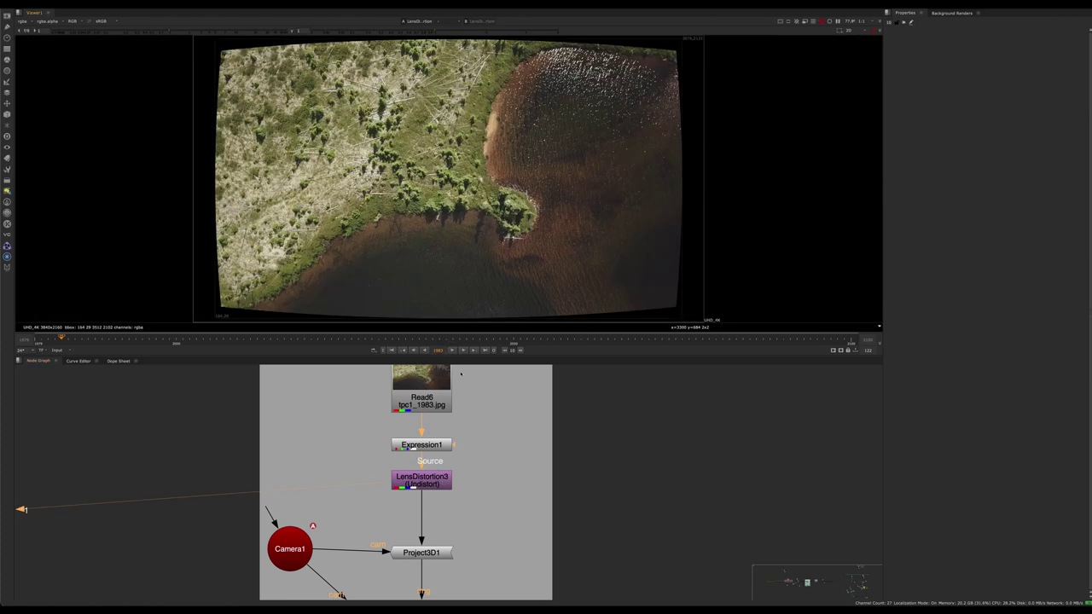
# Show the Read6 footage and play it from near the start to examine the camera move
pyautogui.hotkey('ctrl', 'z')
pyautogui.press('l')
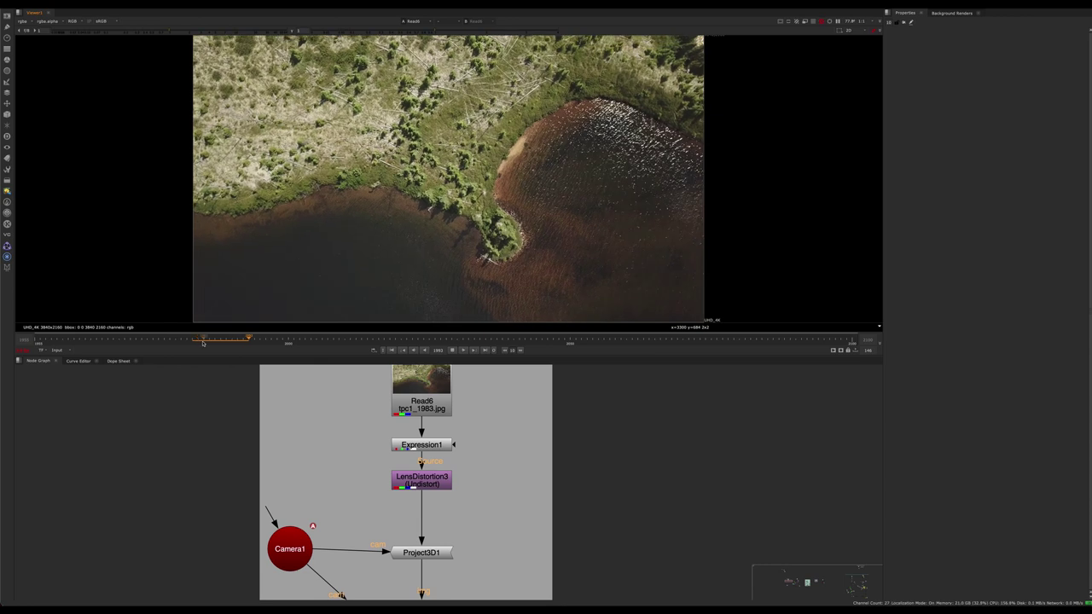
pyautogui.click(58, 340)
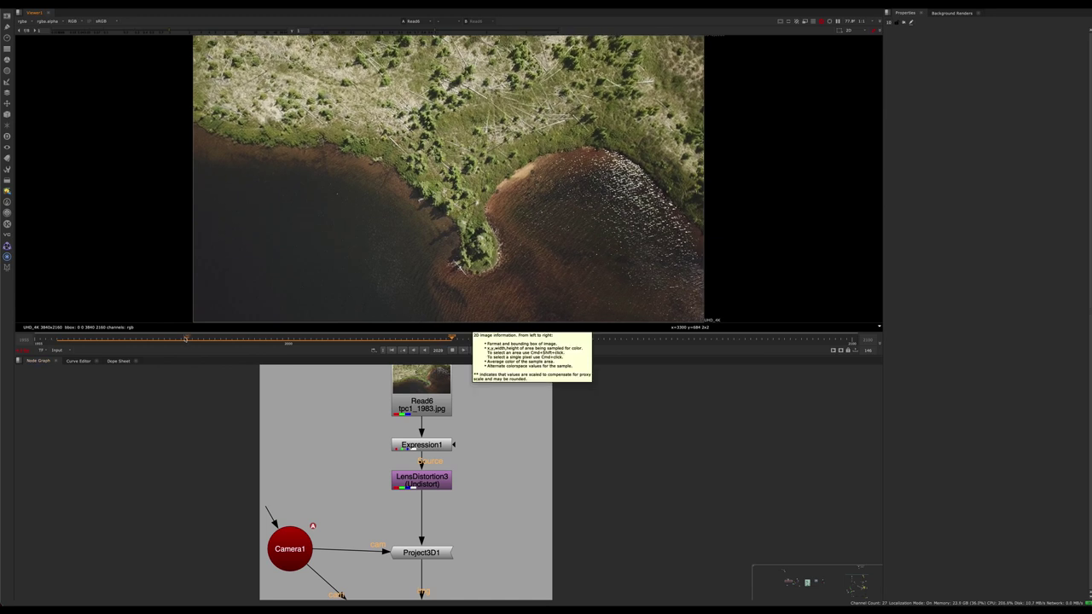
# Replay and scrub the Read6 aerial footage over its early frames to examine the camera move
pyautogui.click(142, 339)
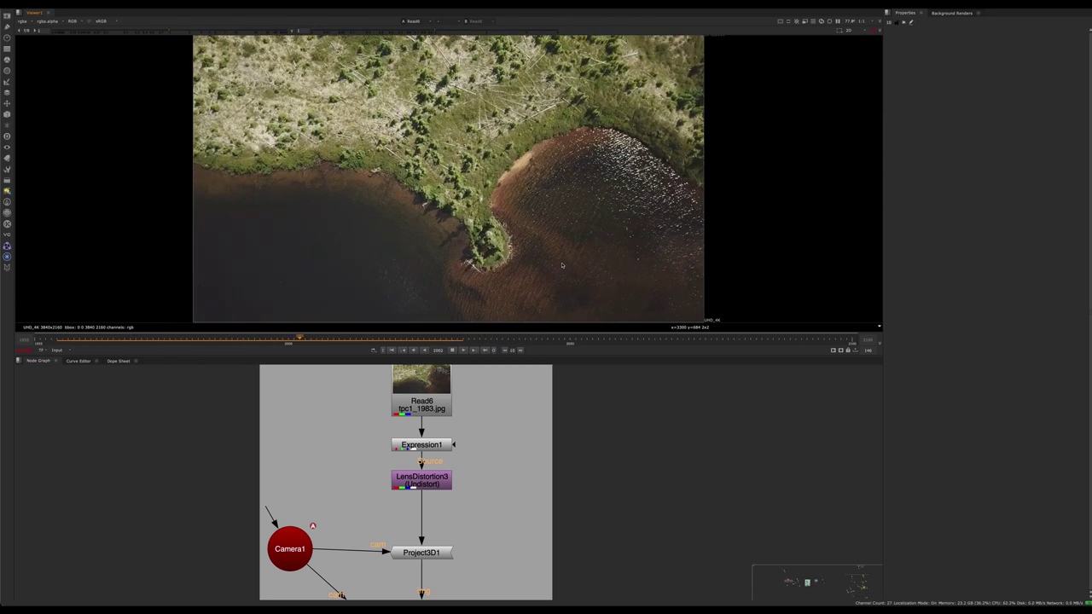
pyautogui.click(140, 341)
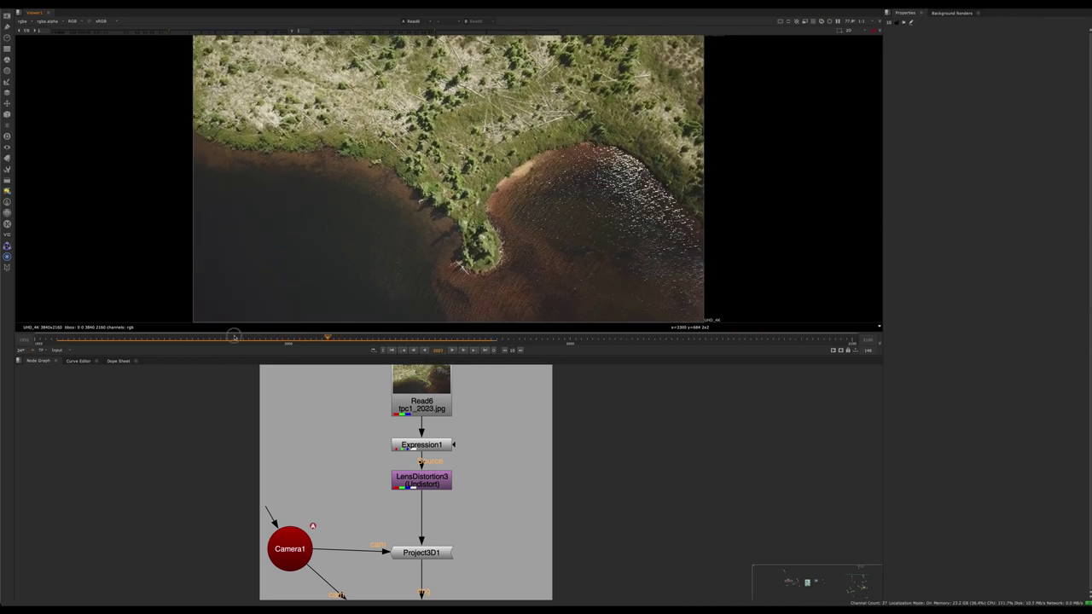
pyautogui.moveTo(234, 338)
pyautogui.mouseDown()
pyautogui.moveTo(217, 331)
pyautogui.moveTo(384, 322)
pyautogui.moveTo(238, 331)
pyautogui.mouseUp()
# View ScanlineRender2 in 3D and play the projected footage on the card from near the start
pyautogui.moveTo(513, 535); pyautogui.dragTo(502, 395, button='middle')
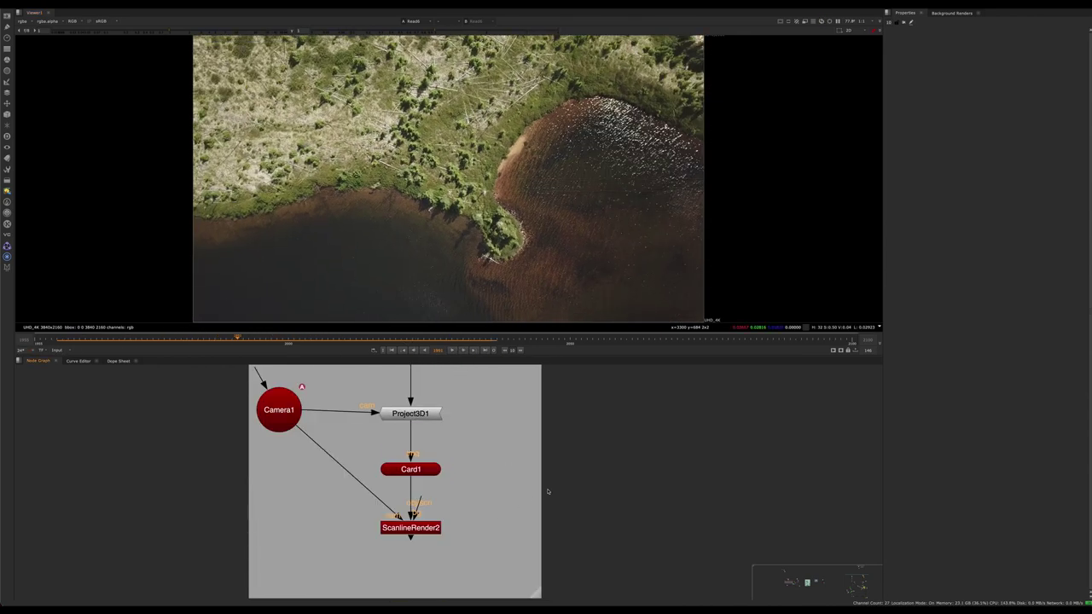
pyautogui.click(412, 527)
pyautogui.press('1')
pyautogui.press('Tab')
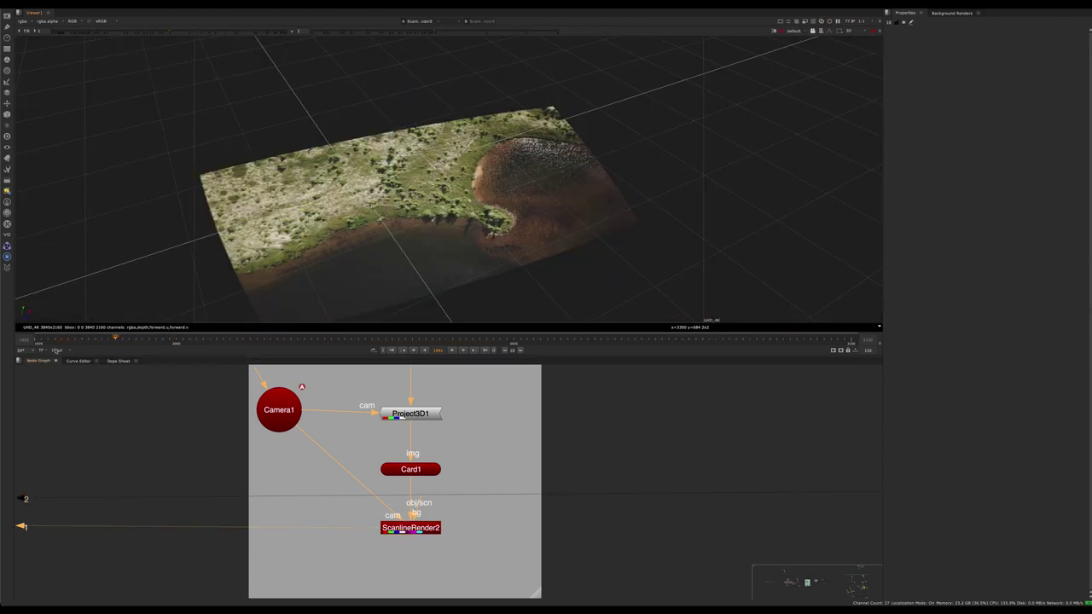
pyautogui.moveTo(71, 339); pyautogui.dragTo(57, 331)
pyautogui.click(450, 351)
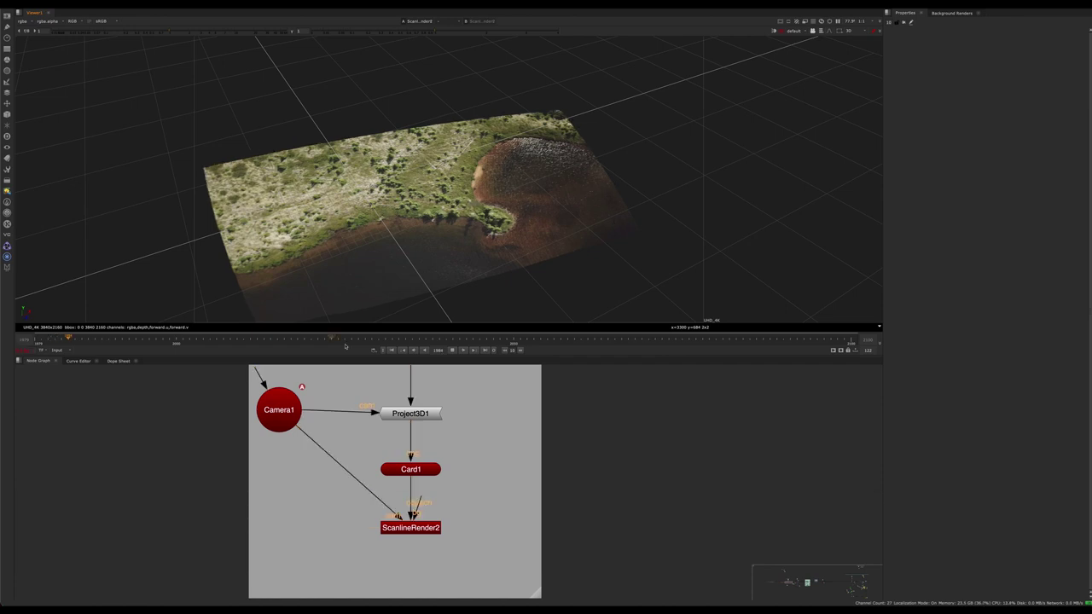
# Step forward frame by frame through the 3D projection with Camera1 included in the view
pyautogui.scroll(-5, 508, 255)
pyautogui.scroll(2, 474, 107)
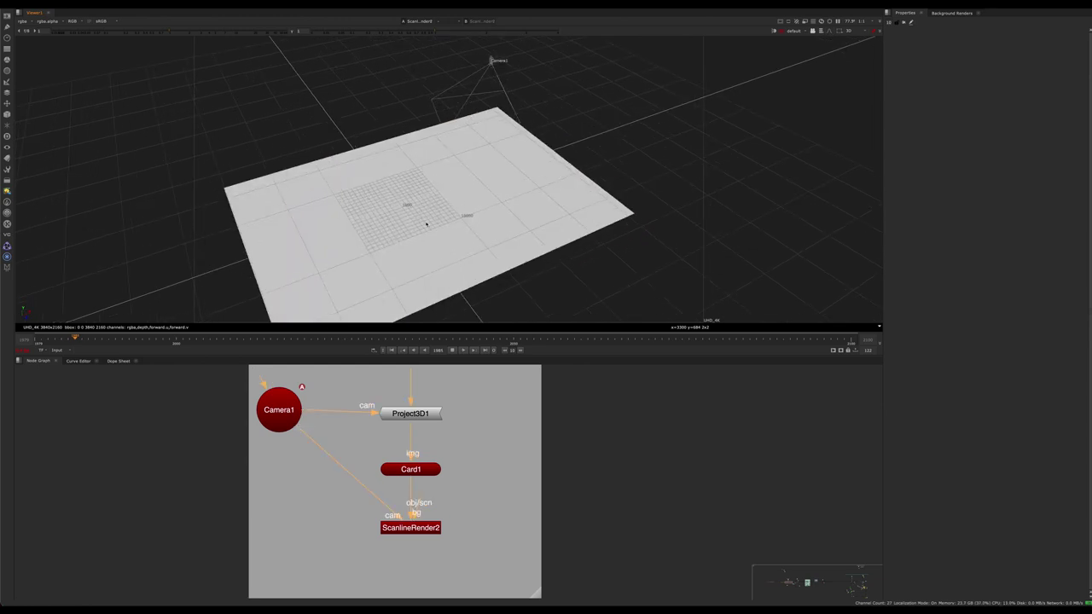
pyautogui.press('Right')
pyautogui.press('Right')
pyautogui.press('Right')
pyautogui.press('Right')
pyautogui.press('Right')
pyautogui.press('Right')
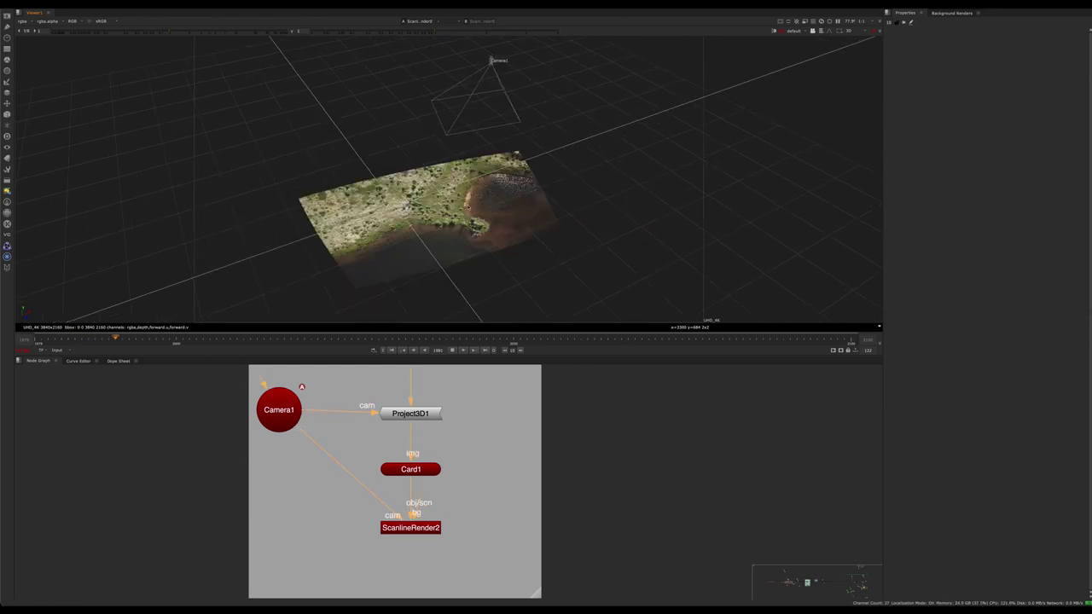
# Orbit to another side of the card and step through further frames of the projection
pyautogui.scroll(3, 450, 228)
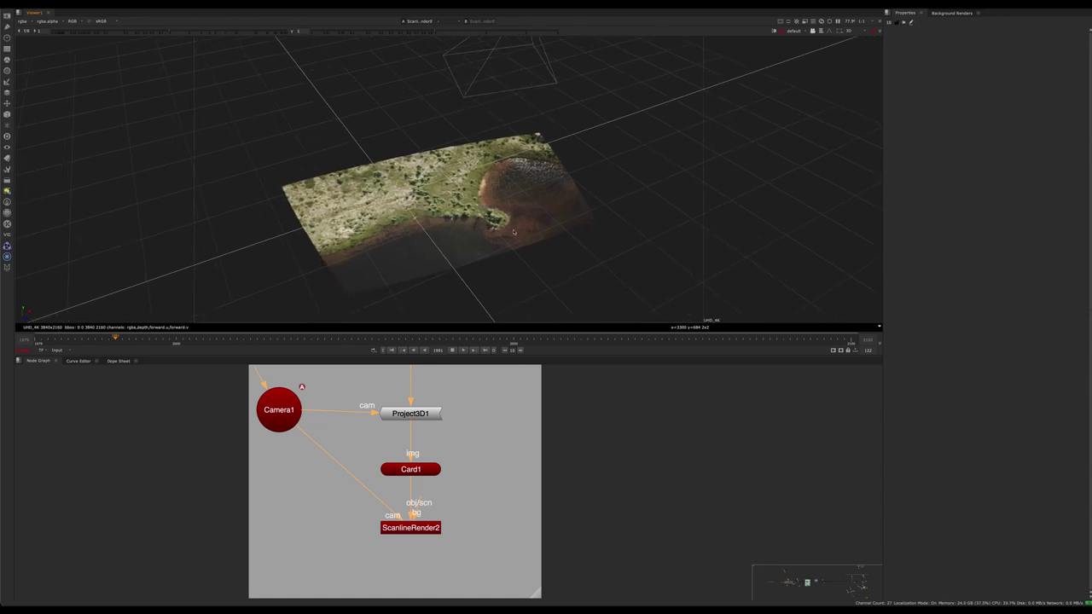
pyautogui.keyDown('ctrl'); pyautogui.moveTo(486, 210); pyautogui.dragTo(548, 205); pyautogui.keyUp('ctrl')
pyautogui.press('Right')
pyautogui.press('Right')
pyautogui.press('Right')
pyautogui.press('Right')
pyautogui.press('Right')
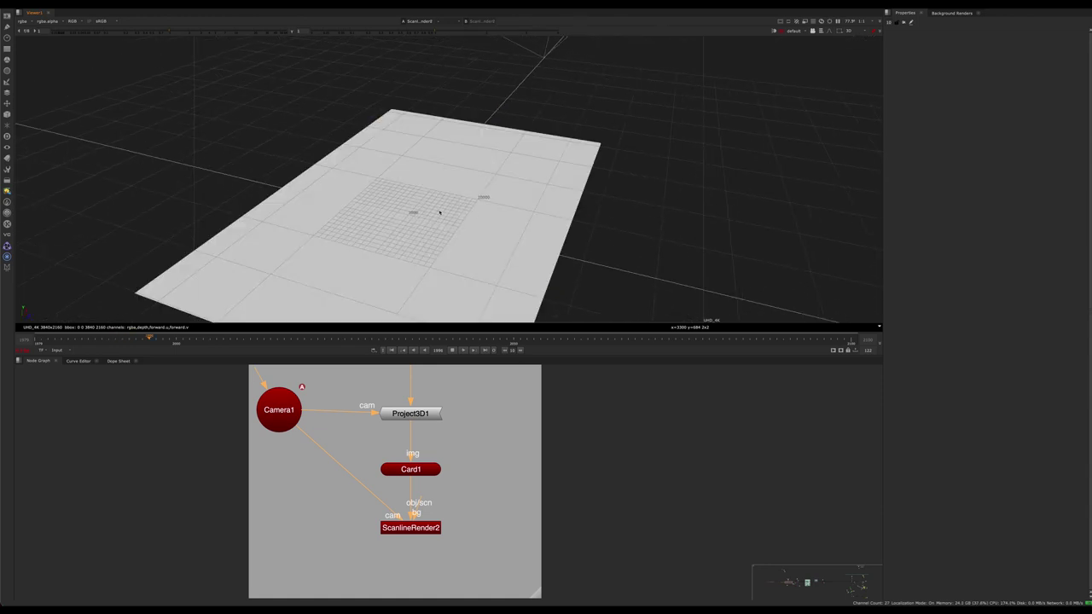
# Scrub and replay the early frames from this side angle to examine the projection's motion over the card
pyautogui.click(82, 342)
pyautogui.moveTo(93, 342); pyautogui.dragTo(99, 340)
pyautogui.click(69, 340)
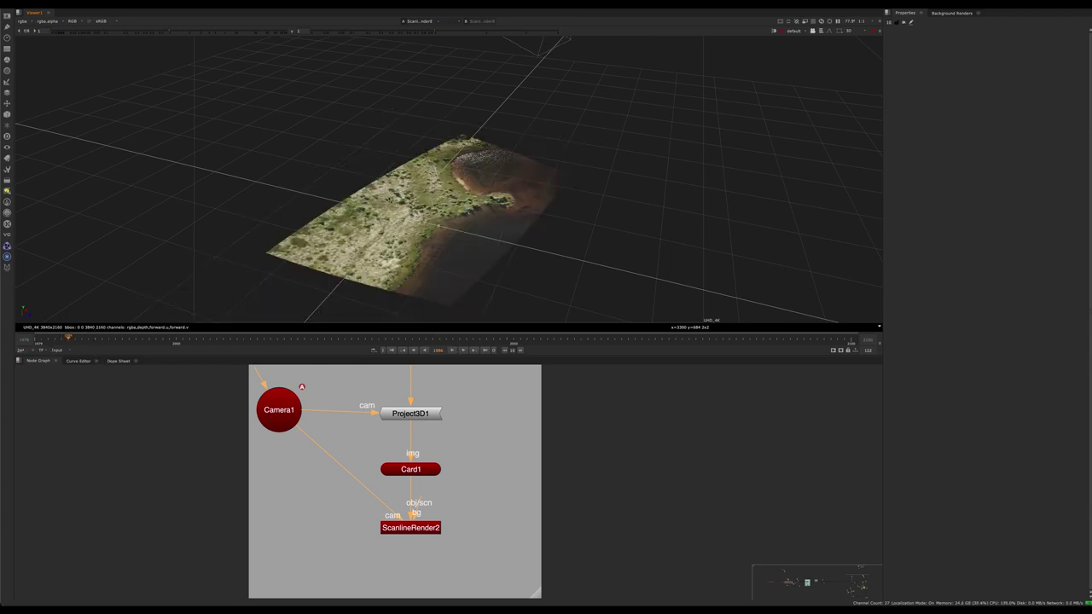
pyautogui.press('Right')
pyautogui.press('Right')
pyautogui.moveTo(109, 341); pyautogui.dragTo(177, 312)
pyautogui.click(453, 352)
pyautogui.click(58, 340)
pyautogui.click(93, 339)
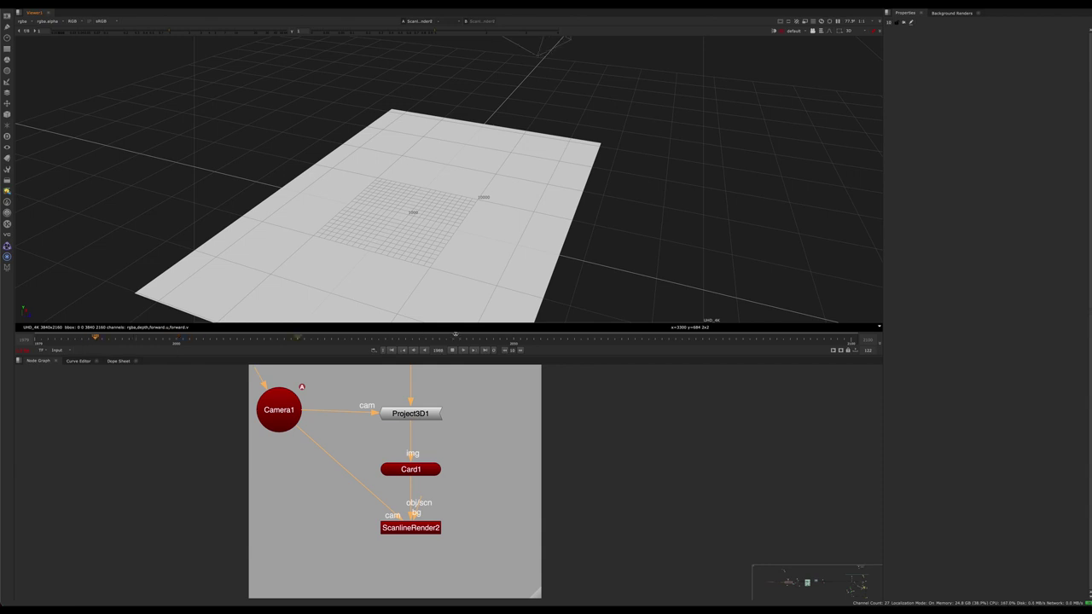
pyautogui.click(448, 350)
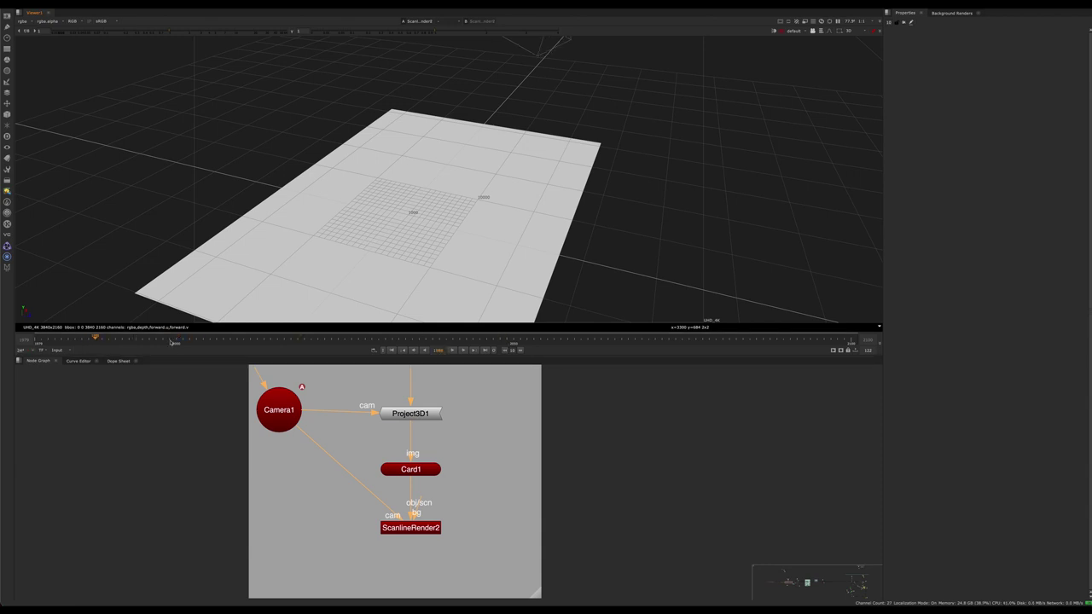
pyautogui.click(99, 341)
pyautogui.scroll(-3, 429, 397)
pyautogui.moveTo(614, 465); pyautogui.dragTo(400, 463, button='middle')
pyautogui.scroll(-3, 396, 466)
pyautogui.moveTo(326, 474); pyautogui.dragTo(303, 468, button='middle')
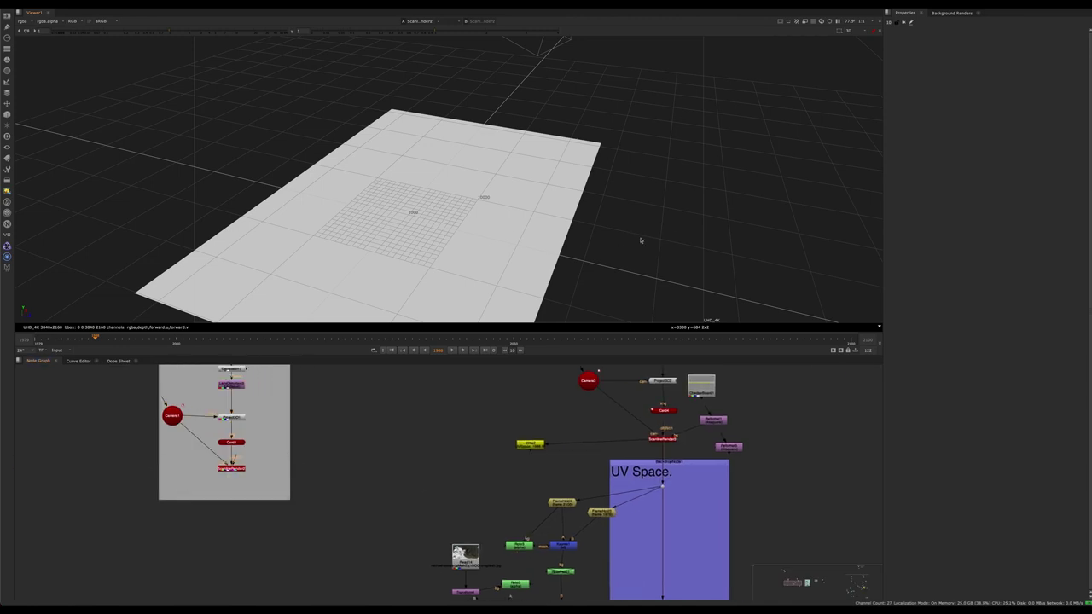
pyautogui.click(696, 253)
pyautogui.click(575, 225)
pyautogui.moveTo(568, 248); pyautogui.dragTo(543, 240, button='middle')
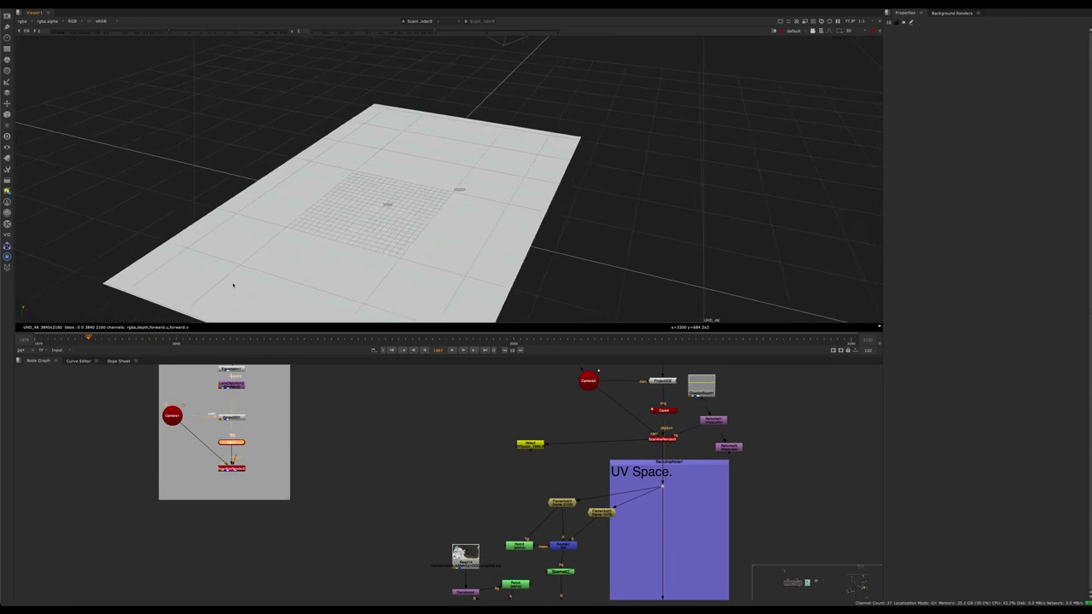
# Try moving Card1 away from its position in 3D under the projection, and undo the move
pyautogui.click(233, 285)
pyautogui.keyDown('alt'); pyautogui.moveTo(137, 447); pyautogui.dragTo(366, 457, button='middle'); pyautogui.keyUp('alt')
pyautogui.doubleClick(307, 441)
pyautogui.keyDown('ctrl'); pyautogui.moveTo(585, 246); pyautogui.dragTo(599, 218); pyautogui.keyUp('ctrl')
pyautogui.moveTo(397, 200); pyautogui.dragTo(495, 181)
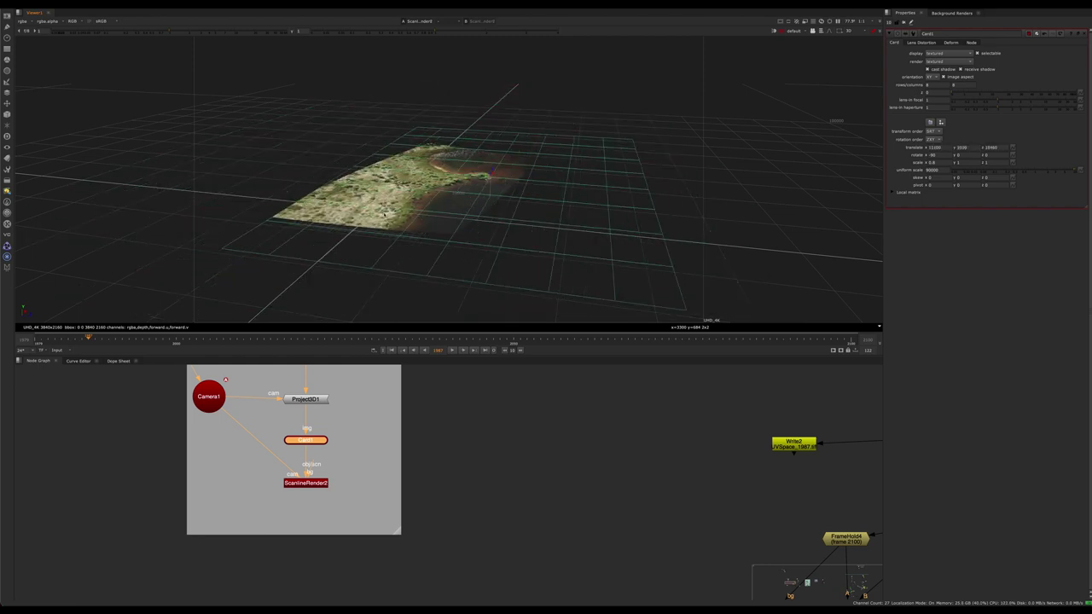
pyautogui.keyDown('alt'); pyautogui.moveTo(458, 234); pyautogui.dragTo(483, 252); pyautogui.keyUp('alt')
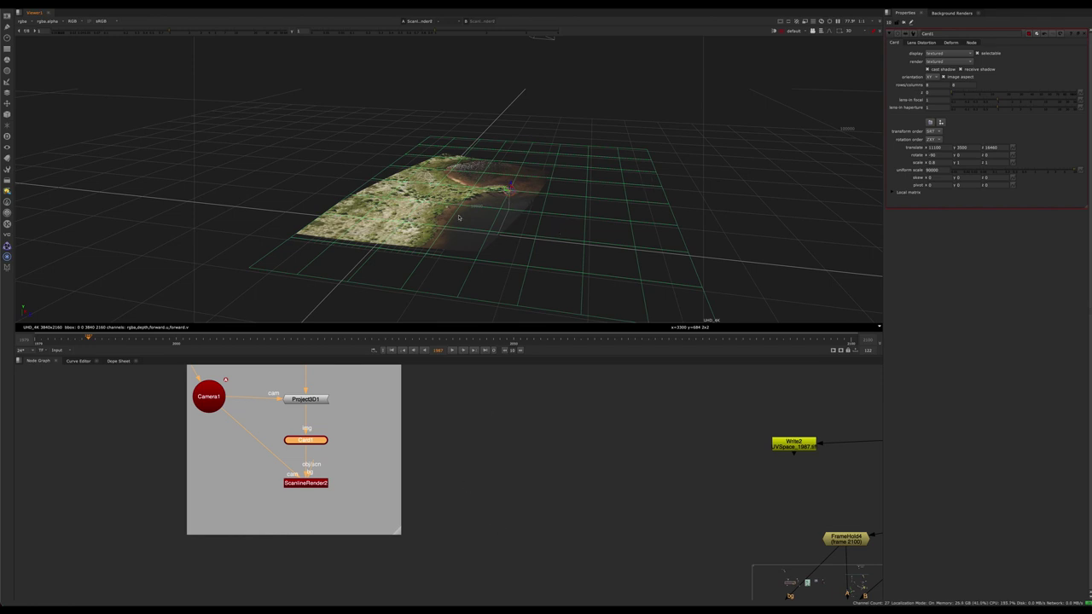
pyautogui.hotkey('ctrl', 'z')
# Add a CheckerBoard node and connect it to Card1's image input in place of Project3D1
pyautogui.moveTo(335, 458); pyautogui.dragTo(390, 524, button='middle')
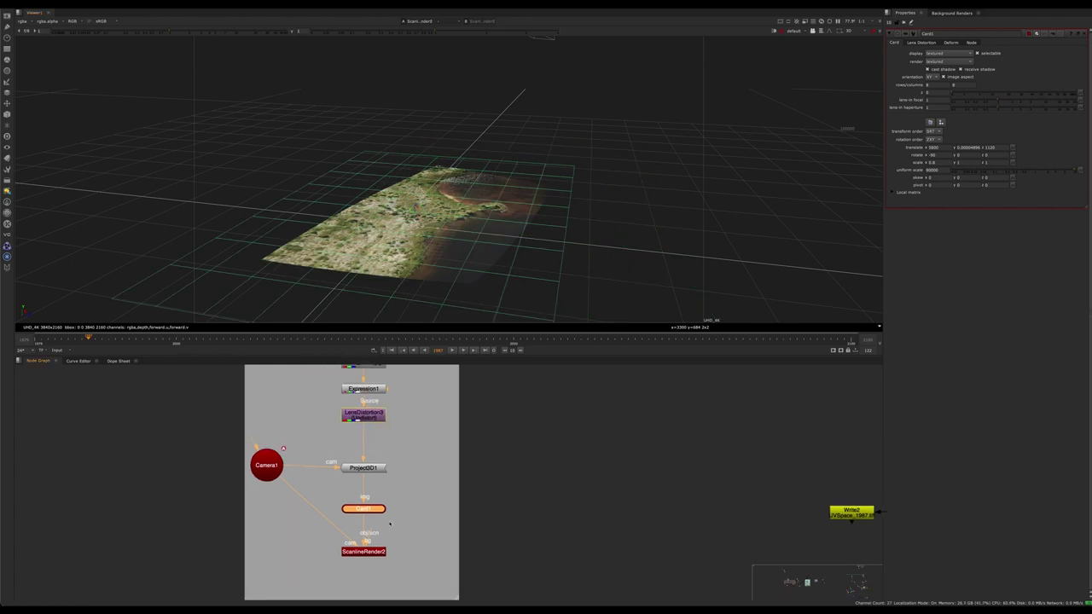
pyautogui.scroll(4, 390, 527)
pyautogui.click(393, 441)
pyautogui.press('Tab')
pyautogui.write('checker')
pyautogui.press('Return')
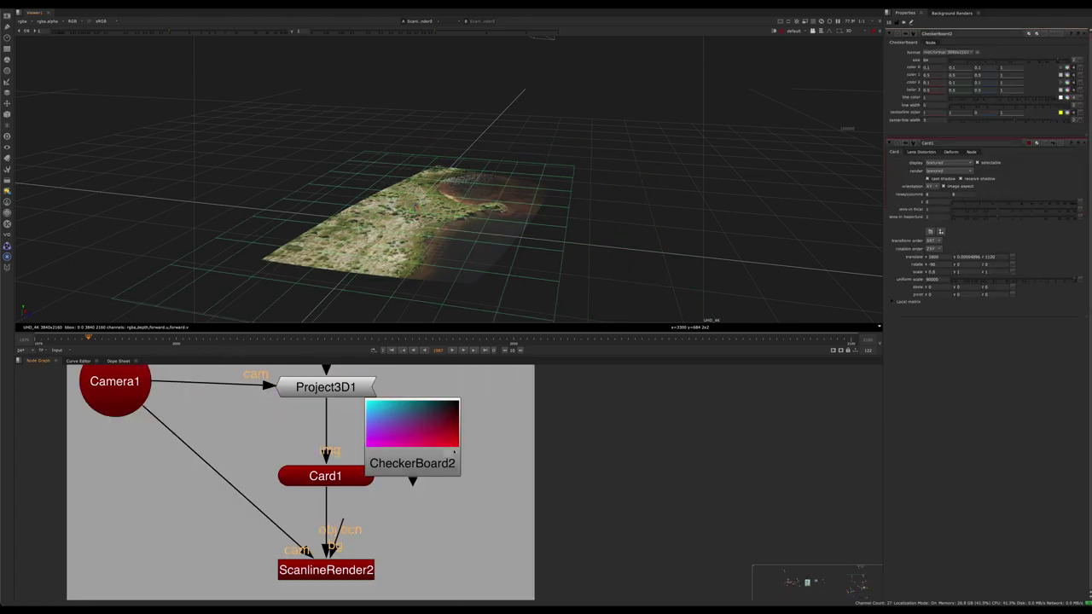
pyautogui.moveTo(328, 423); pyautogui.dragTo(414, 436)
# Try moving the checkerboard-textured Card1 in 3D to see how its texture behaves, and undo the move
pyautogui.doubleClick(361, 477)
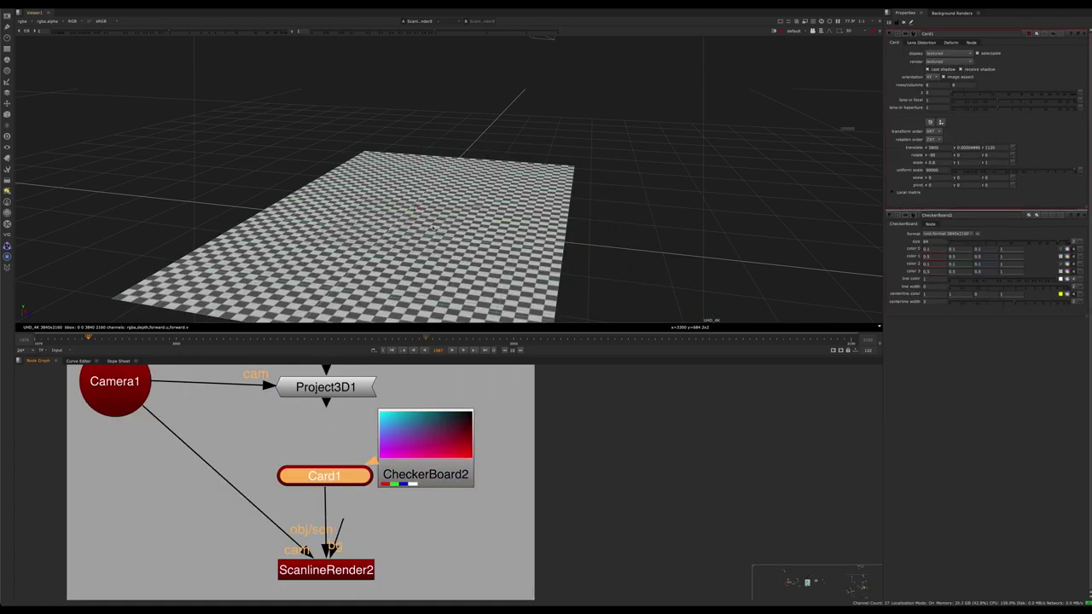
pyautogui.moveTo(415, 210); pyautogui.dragTo(581, 194)
pyautogui.hotkey('ctrl', 'z')
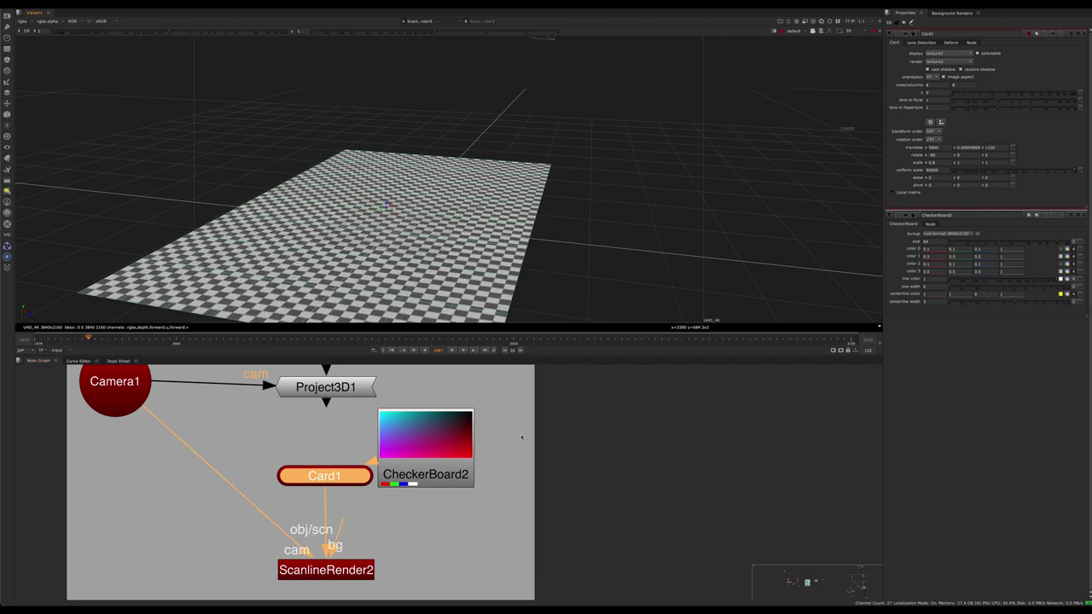
pyautogui.hotkey('ctrl', 'z')
# Move CheckerBoard2 aside, reconnect Card1's image input to Project3D1 and open the Project3D1 properties
pyautogui.click(521, 438)
pyautogui.moveTo(429, 439); pyautogui.dragTo(534, 446, button='middle')
pyautogui.moveTo(534, 447); pyautogui.dragTo(593, 427)
pyautogui.click(529, 437)
pyautogui.moveTo(532, 450); pyautogui.dragTo(433, 395)
pyautogui.doubleClick(434, 396)
pyautogui.keyDown('ctrl'); pyautogui.moveTo(568, 249); pyautogui.dragTo(527, 292); pyautogui.keyUp('ctrl')
pyautogui.click(519, 434)
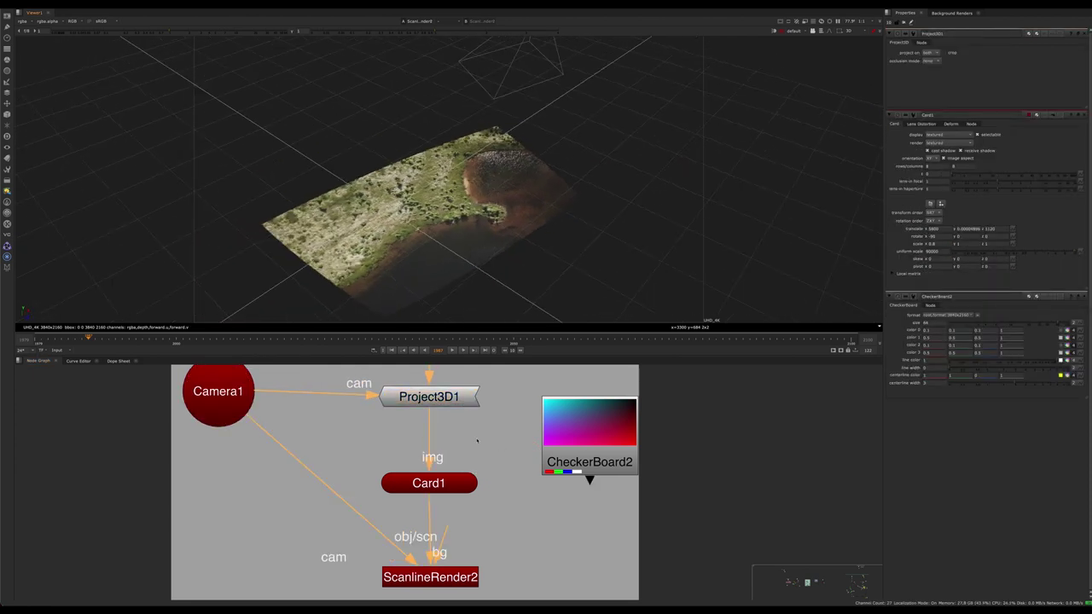
pyautogui.moveTo(492, 495); pyautogui.dragTo(488, 387, button='middle')
pyautogui.moveTo(541, 451); pyautogui.dragTo(316, 524)
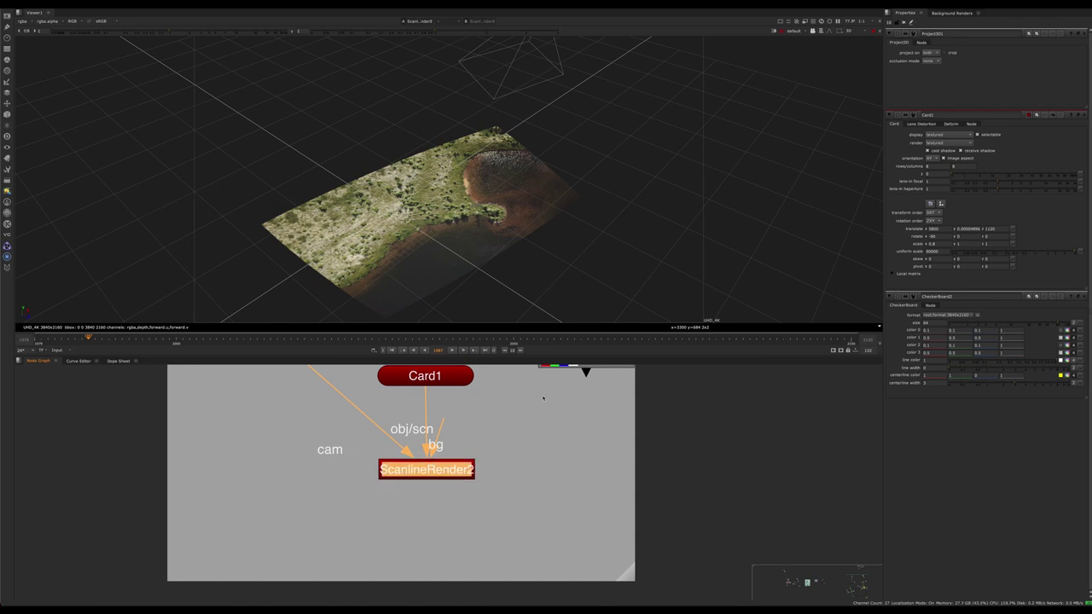
pyautogui.click(592, 477)
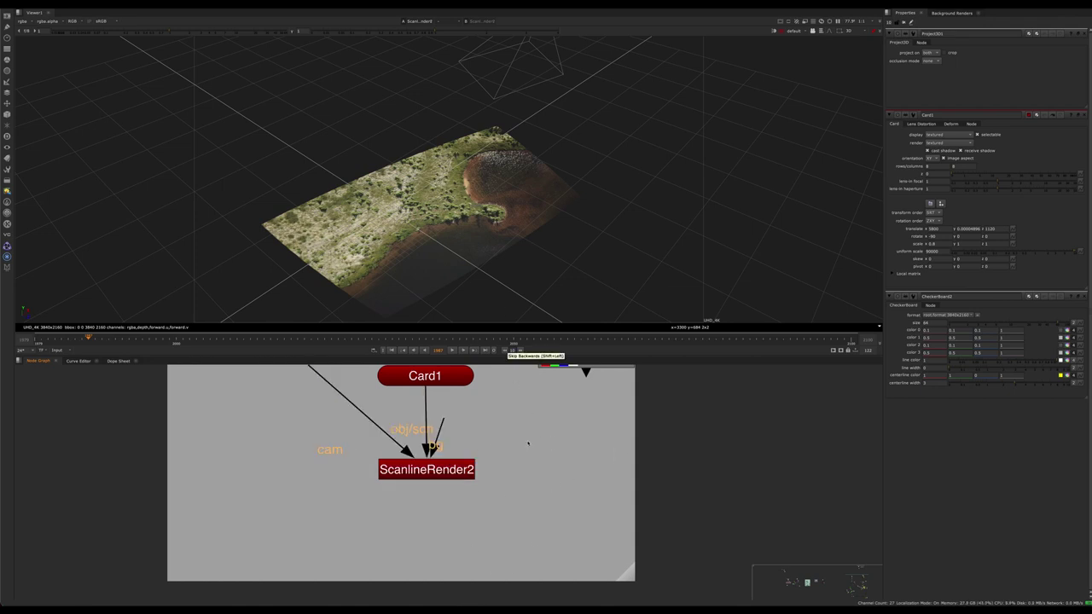
# Locate the UV-space setup in the node graph and view the undistorted footage from LensDistortion2
pyautogui.scroll(-6, 592, 478)
pyautogui.moveTo(440, 456); pyautogui.dragTo(304, 535, button='middle')
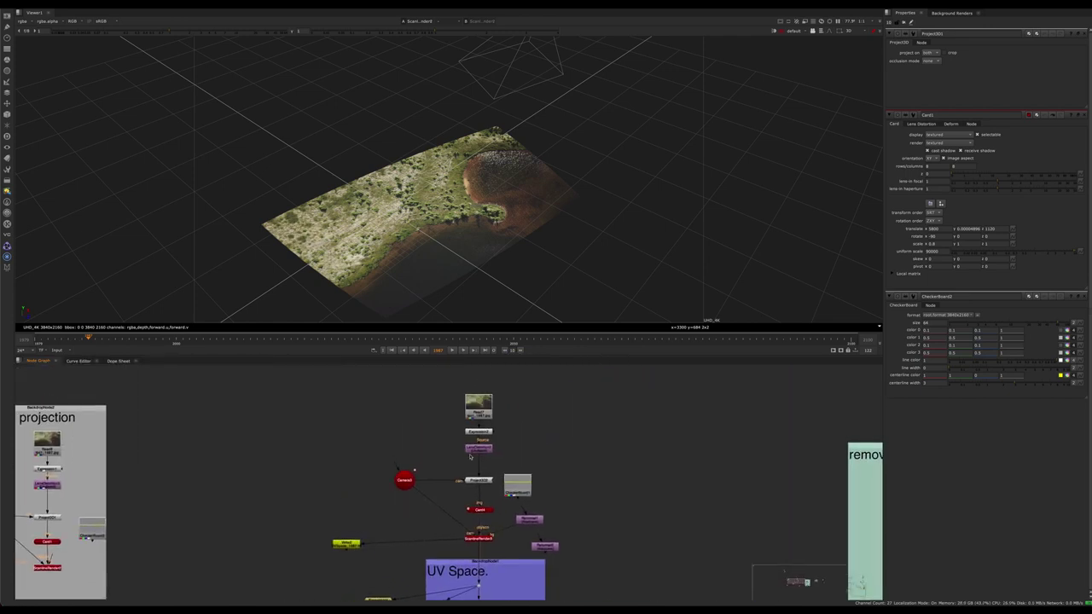
pyautogui.scroll(-3, 305, 535)
pyautogui.moveTo(489, 583); pyautogui.dragTo(557, 459, button='middle')
pyautogui.moveTo(556, 400); pyautogui.dragTo(497, 483, button='middle')
pyautogui.scroll(6, 443, 461)
pyautogui.moveTo(449, 422); pyautogui.dragTo(521, 415, button='middle')
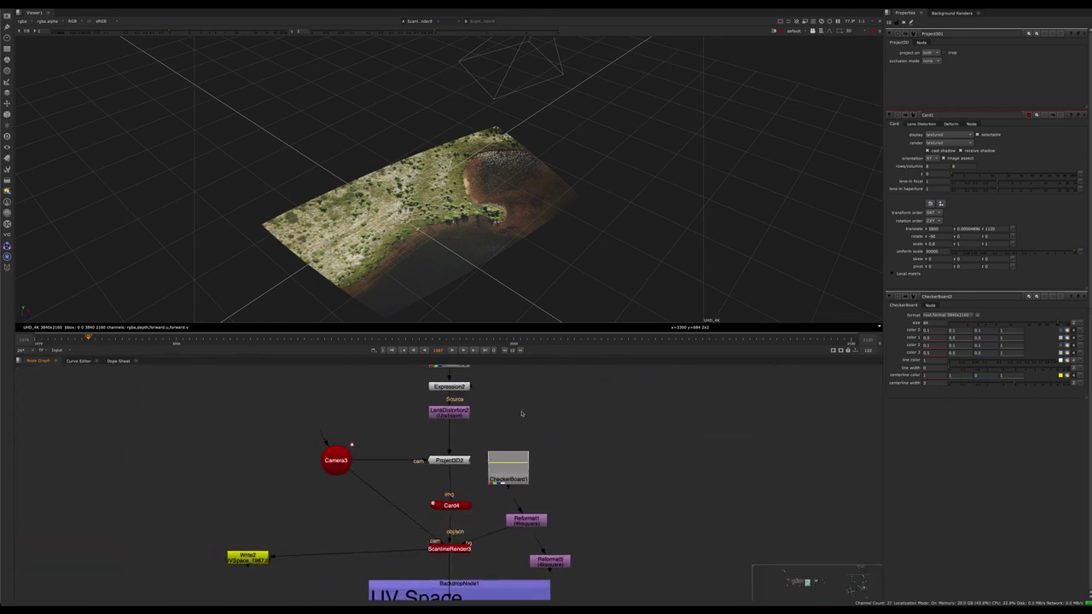
pyautogui.click(450, 411)
pyautogui.moveTo(477, 480); pyautogui.dragTo(455, 506, button='middle')
pyautogui.press('1')
# View ScanlineRender3's UV render and open that node's properties
pyautogui.click(510, 407)
pyautogui.moveTo(467, 571); pyautogui.dragTo(484, 424, button='middle')
pyautogui.click(447, 496)
pyautogui.press('1')
pyautogui.scroll(4, 485, 424)
pyautogui.doubleClick(431, 486)
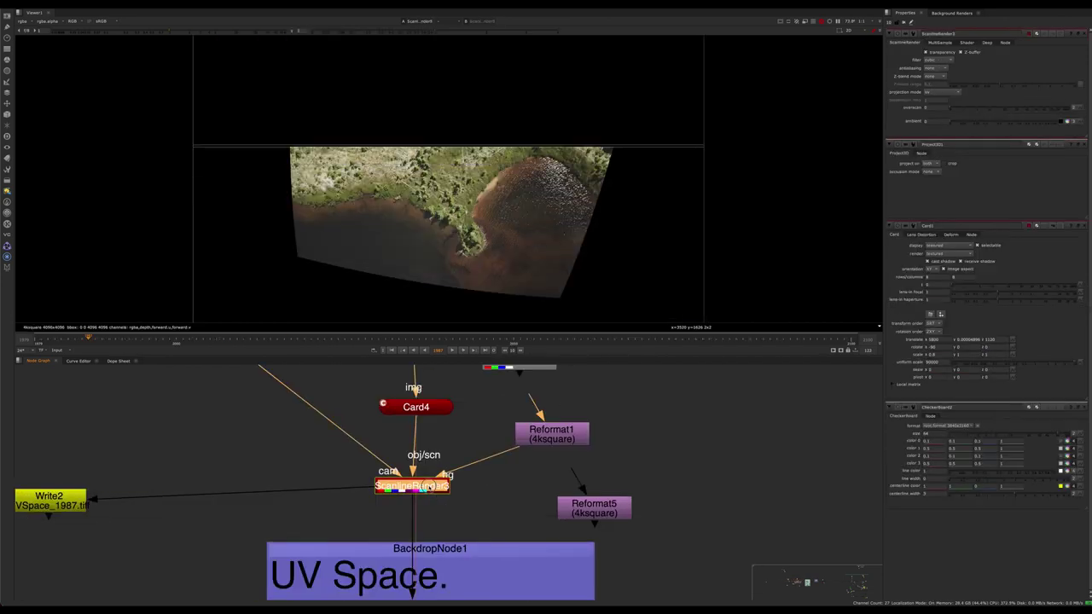
# Close the other nodes' properties and keep ScanlineRender3's projection mode set to uv
pyautogui.click(1085, 146)
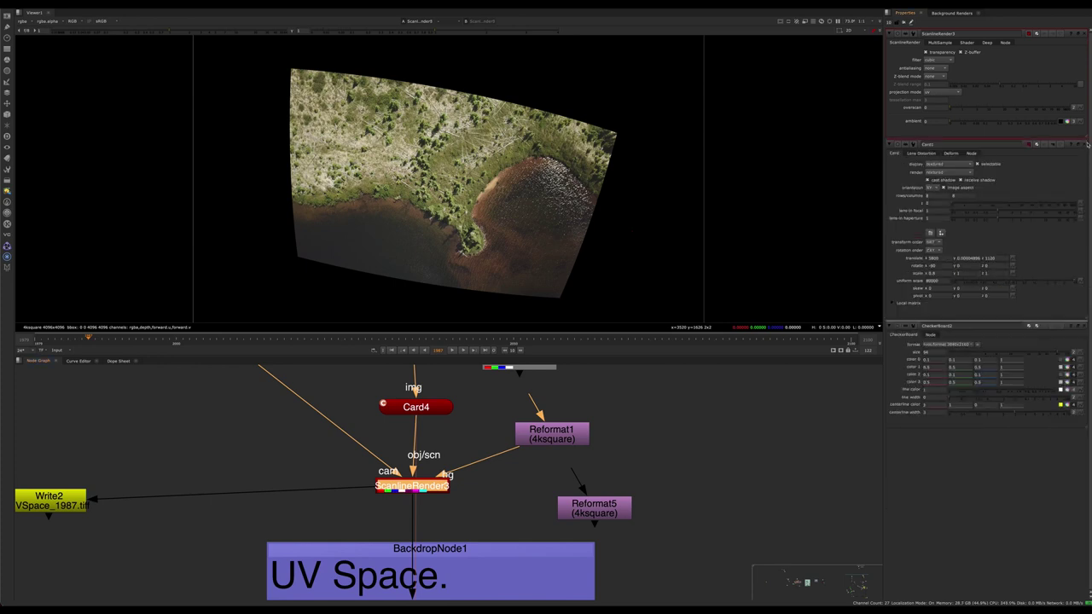
pyautogui.click(1085, 146)
pyautogui.click(1085, 146)
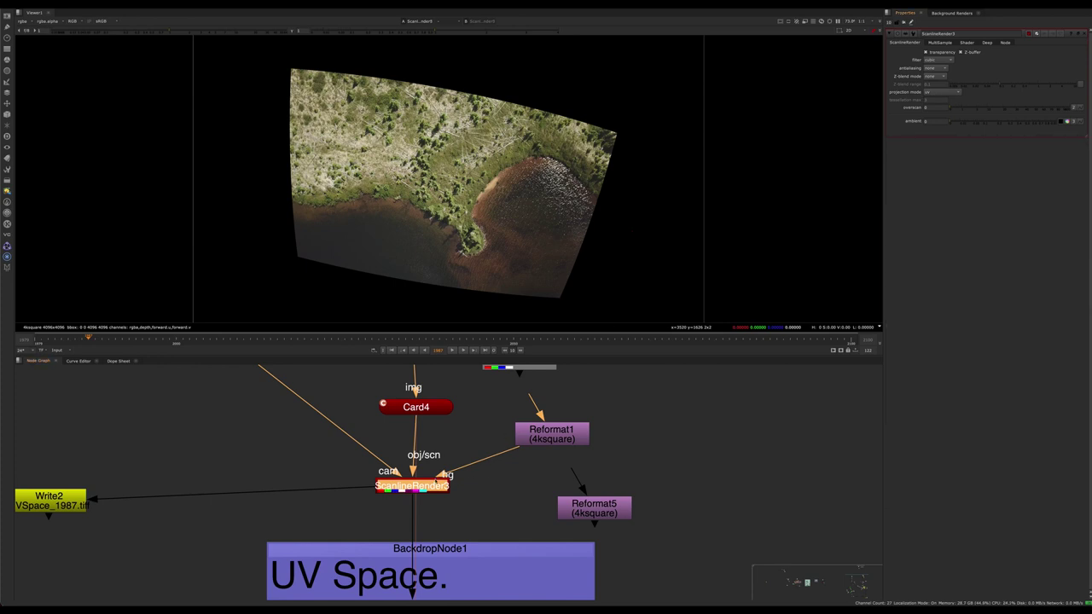
pyautogui.click(938, 91)
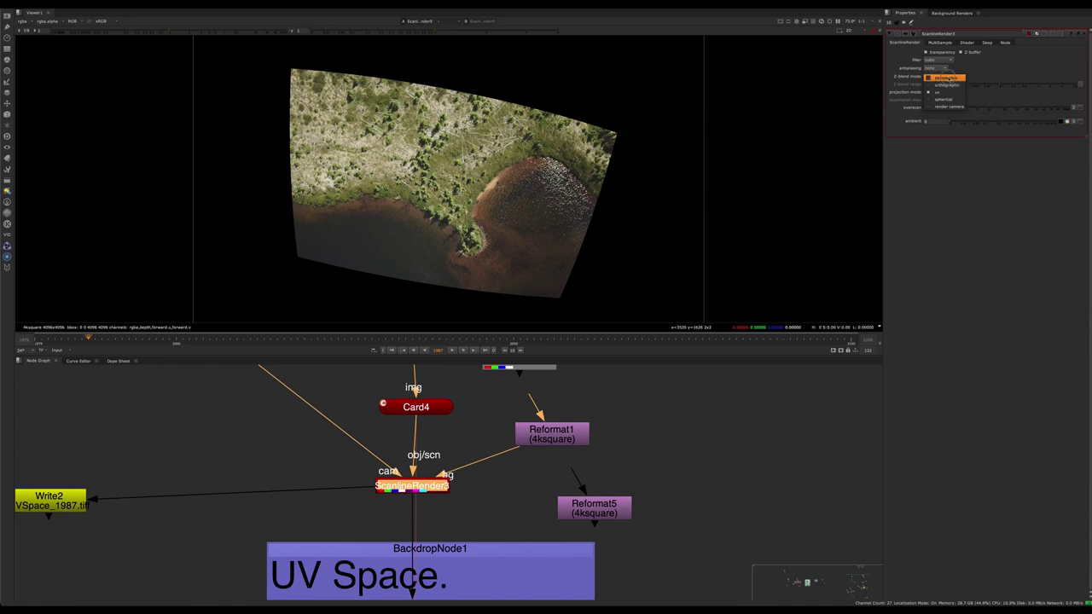
pyautogui.click(941, 93)
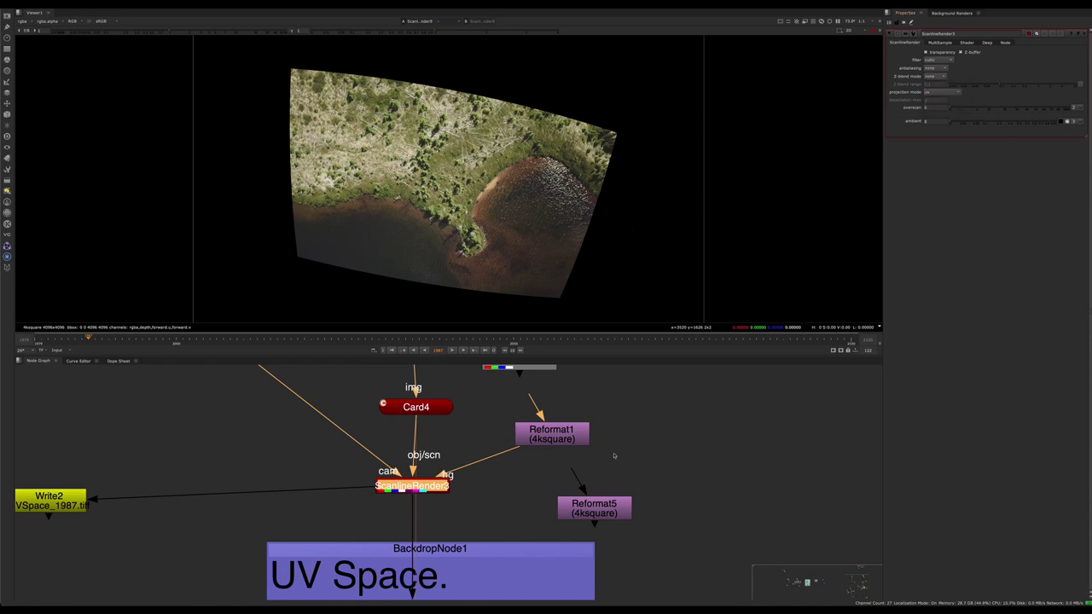
# Return to the normal projection setup and view ScanlineRender2's render
pyautogui.scroll(-6, 614, 456)
pyautogui.moveTo(204, 482); pyautogui.dragTo(459, 469, button='middle')
pyautogui.scroll(5, 459, 470)
pyautogui.moveTo(459, 468); pyautogui.dragTo(324, 507)
pyautogui.press('1')
pyautogui.click(434, 501)
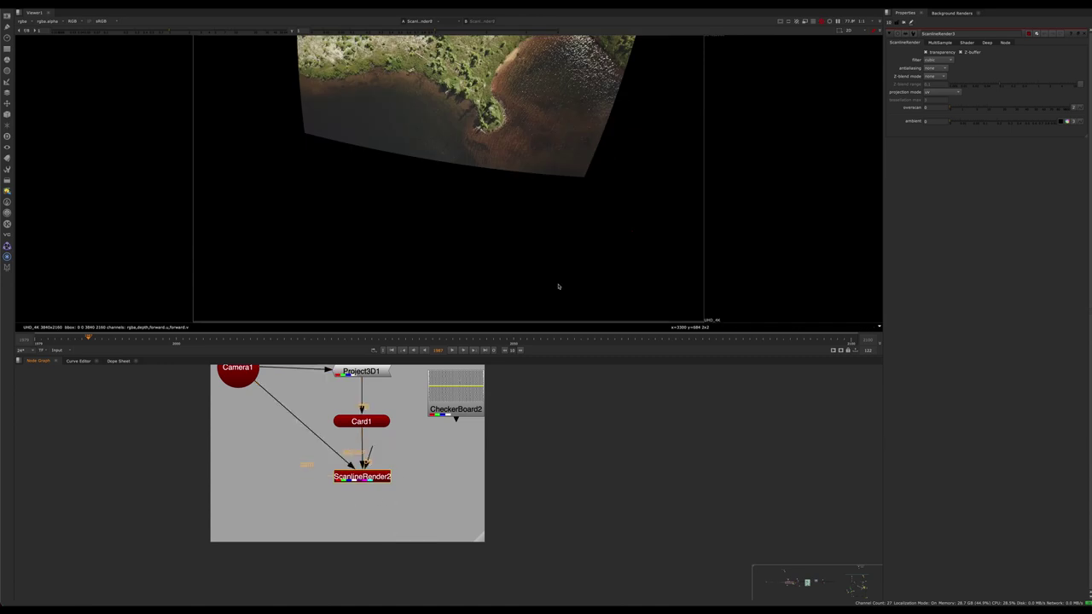
pyautogui.moveTo(562, 212); pyautogui.dragTo(534, 149)
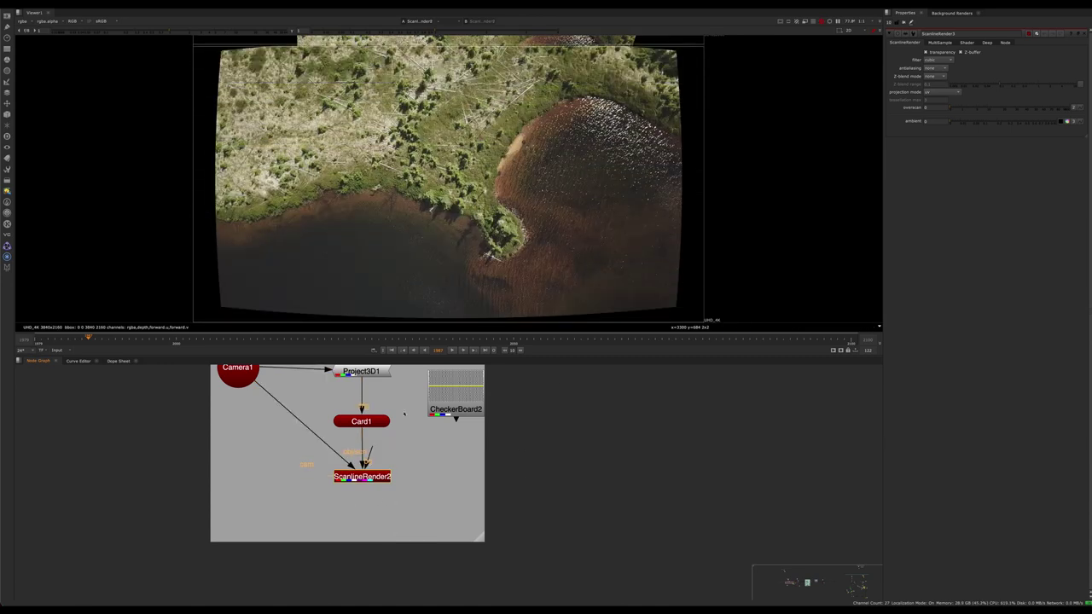
# View the LensDistortion3 output to compare the undistorted plate with the projection render
pyautogui.moveTo(405, 414); pyautogui.dragTo(421, 450, button='middle')
pyautogui.moveTo(437, 486); pyautogui.dragTo(343, 564)
pyautogui.moveTo(409, 418); pyautogui.dragTo(410, 511, button='middle')
pyautogui.moveTo(459, 416); pyautogui.dragTo(348, 462)
pyautogui.press('1')
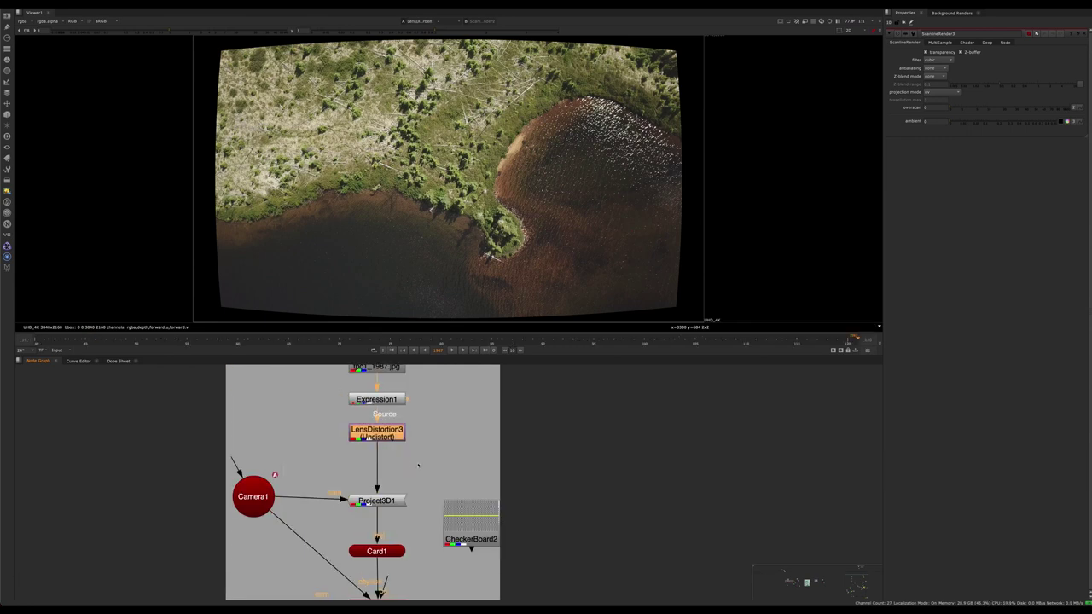
# View ScanlineRender2 again for comparison and examine Camera1's connections to the projection and render nodes
pyautogui.click(418, 466)
pyautogui.moveTo(427, 520); pyautogui.dragTo(428, 382, button='middle')
pyautogui.press('1')
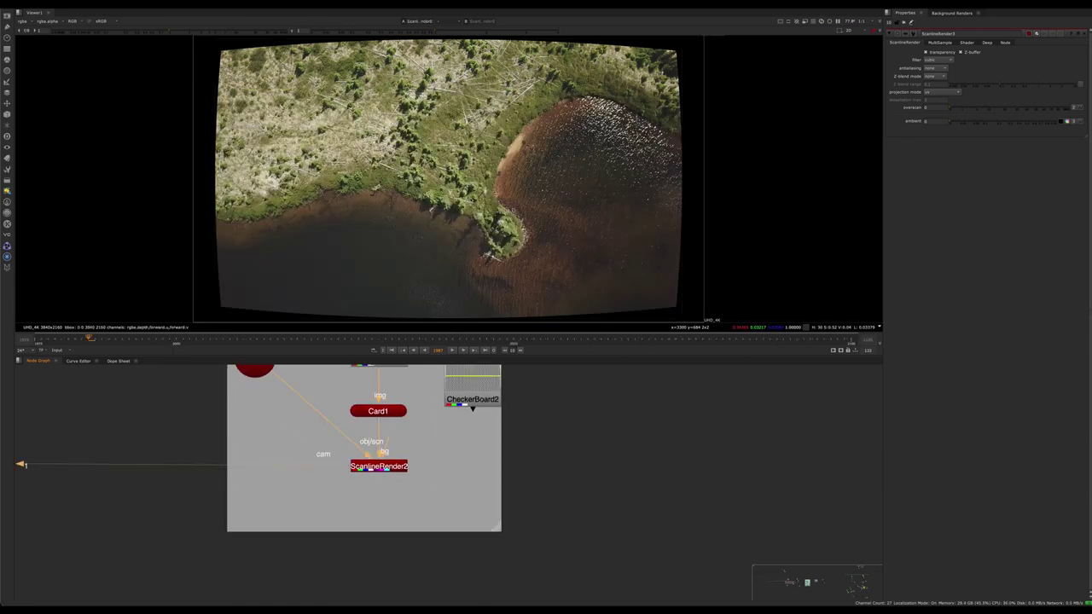
pyautogui.moveTo(436, 459); pyautogui.dragTo(450, 514, button='middle')
pyautogui.moveTo(452, 475); pyautogui.dragTo(370, 519)
pyautogui.moveTo(349, 482); pyautogui.dragTo(383, 505, button='middle')
pyautogui.moveTo(307, 444); pyautogui.dragTo(338, 453)
pyautogui.scroll(3, 350, 469)
pyautogui.click(376, 405)
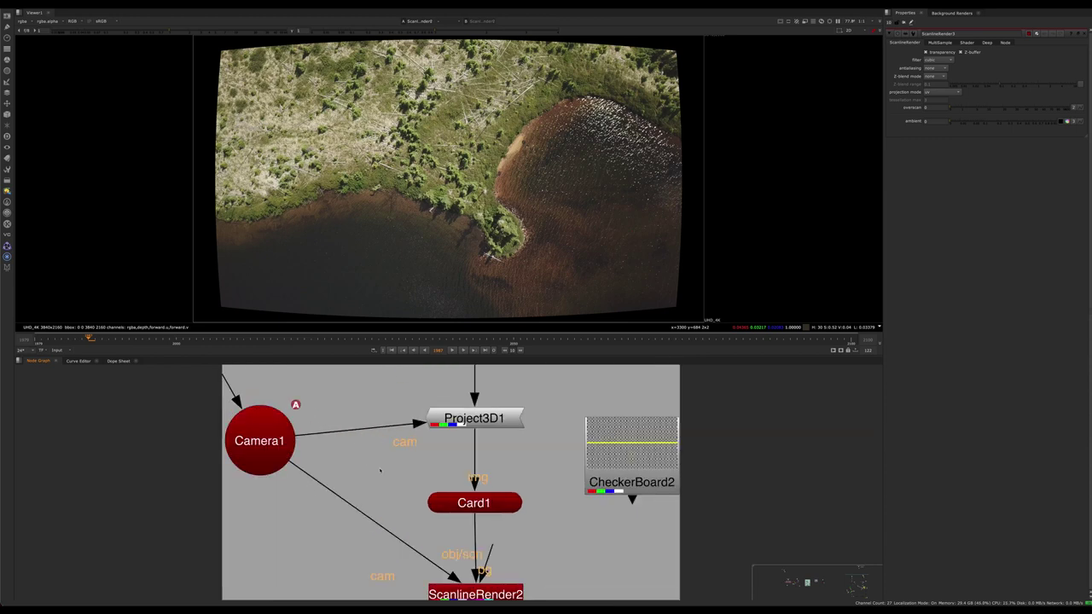
# View ScanlineRender3's output and check its projection mode options, keeping uv selected
pyautogui.scroll(-3, 381, 470)
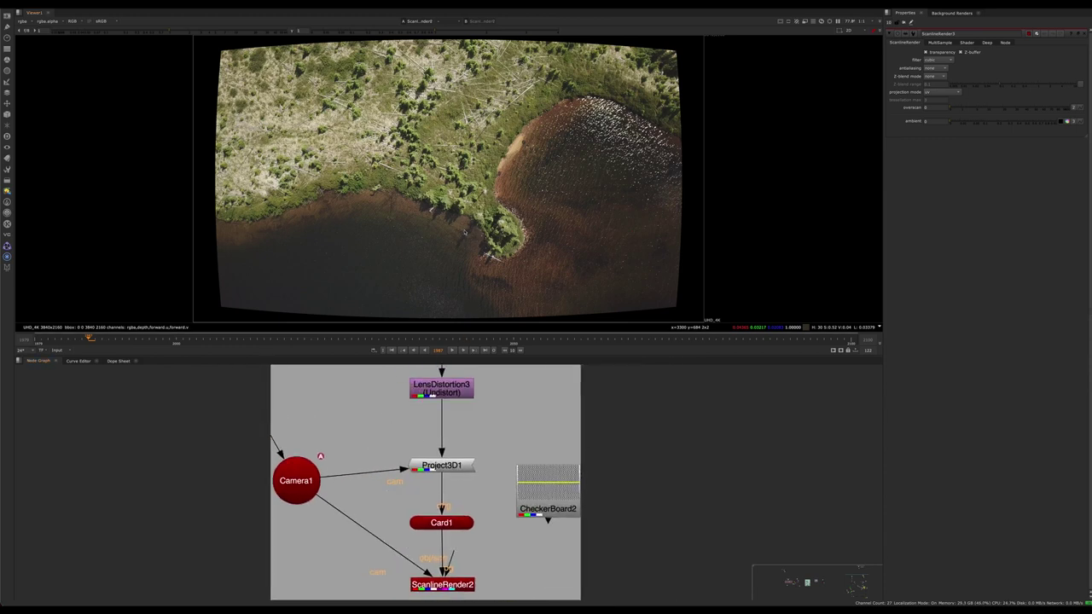
pyautogui.press('Tab')
pyautogui.moveTo(597, 247)
pyautogui.keyDown('ctrl'); pyautogui.mouseDown()
pyautogui.moveTo(566, 244)
pyautogui.moveTo(592, 248)
pyautogui.mouseUp(); pyautogui.keyUp('ctrl')
pyautogui.press('Tab')
pyautogui.scroll(-6, 487, 438)
pyautogui.moveTo(555, 519); pyautogui.dragTo(324, 489, button='middle')
pyautogui.scroll(5, 529, 441)
pyautogui.moveTo(503, 402); pyautogui.dragTo(509, 458, button='middle')
pyautogui.scroll(3, 510, 459)
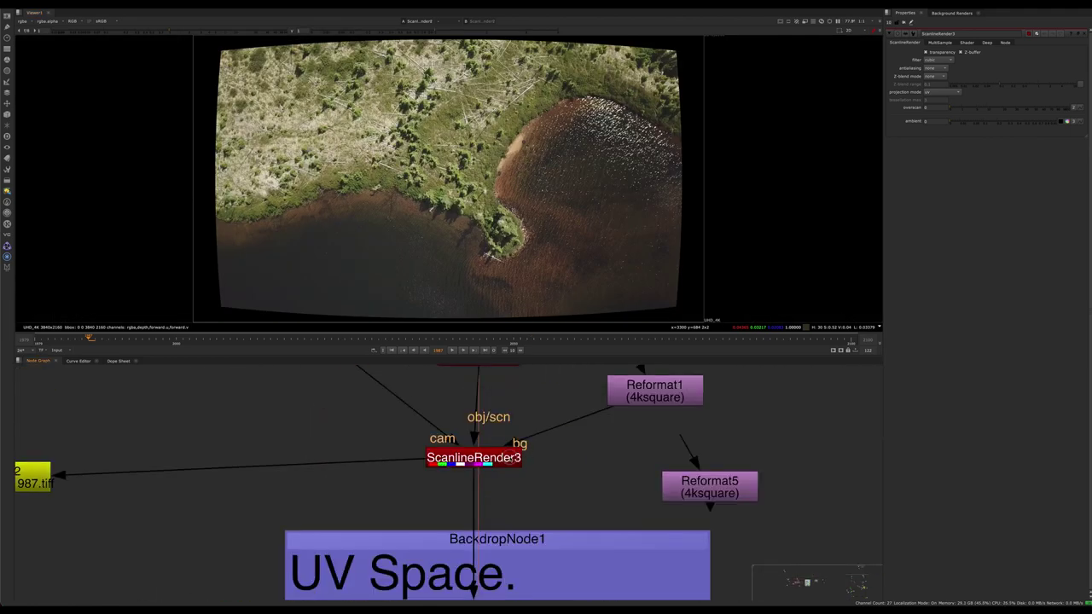
pyautogui.click(509, 459)
pyautogui.press('1')
pyautogui.click(943, 92)
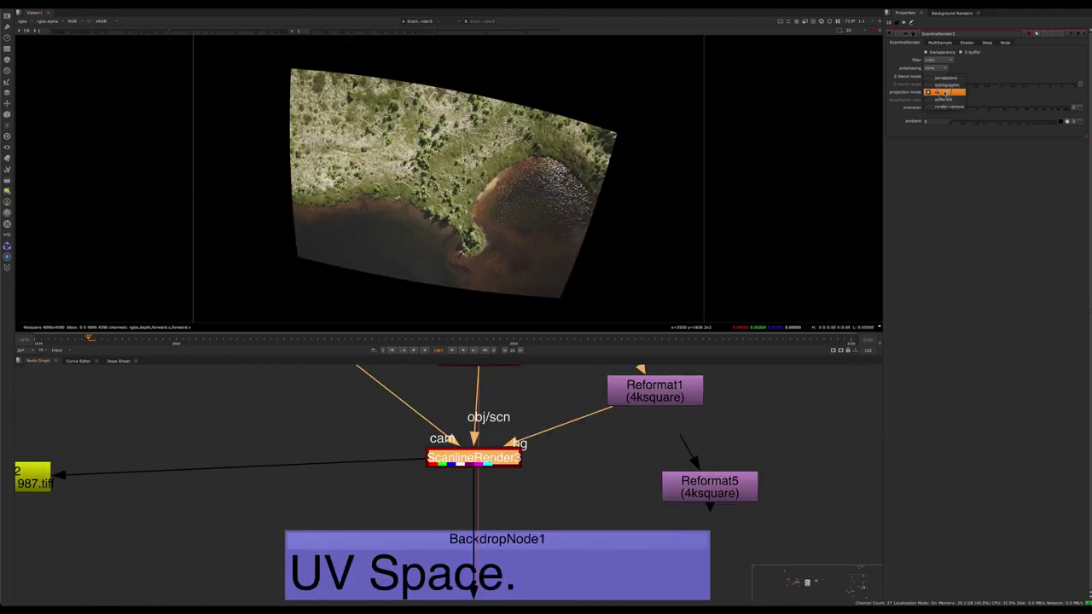
pyautogui.click(971, 92)
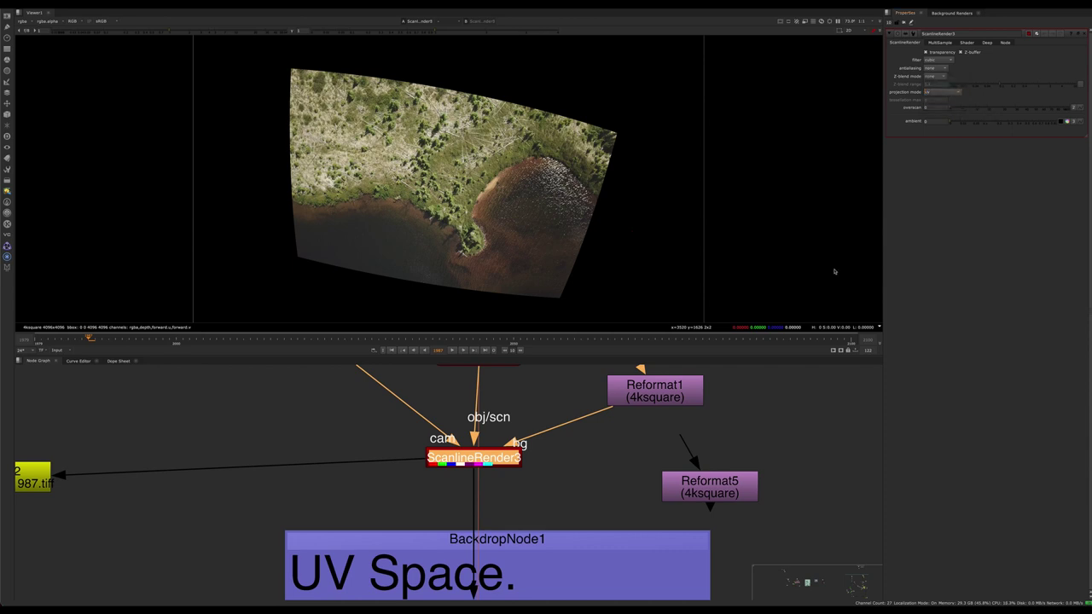
# Open Card4's properties and examine the projected card from above in the 3D view
pyautogui.moveTo(640, 441); pyautogui.dragTo(571, 464, button='middle')
pyautogui.scroll(-3, 571, 463)
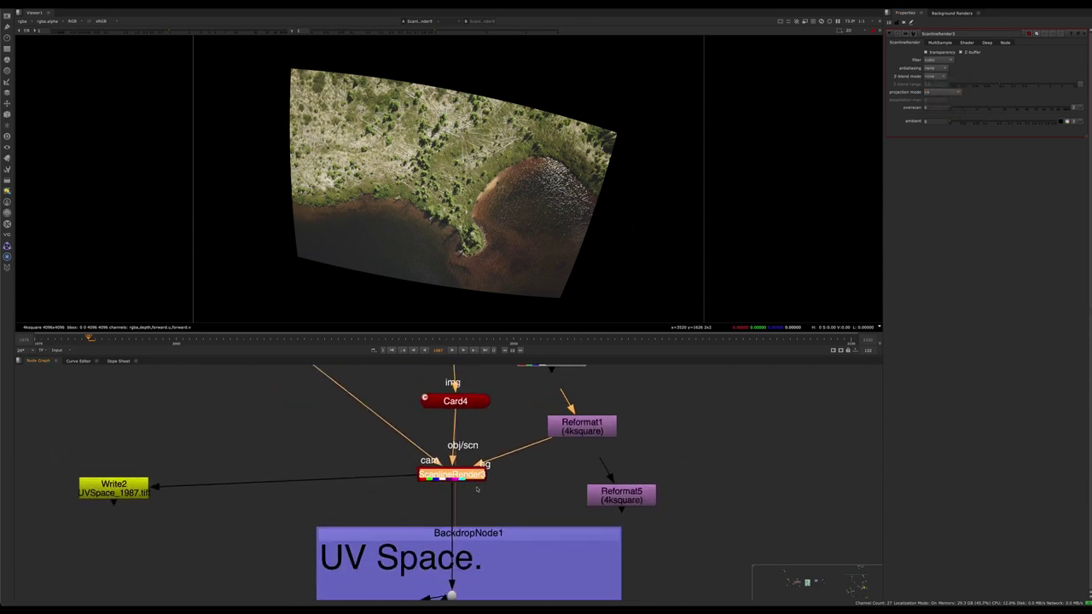
pyautogui.click(522, 504)
pyautogui.moveTo(525, 491); pyautogui.dragTo(510, 491, button='middle')
pyautogui.press('Tab')
pyautogui.moveTo(541, 195)
pyautogui.keyDown('ctrl'); pyautogui.mouseDown()
pyautogui.moveTo(527, 264)
pyautogui.moveTo(631, 273)
pyautogui.moveTo(543, 293)
pyautogui.moveTo(528, 211)
pyautogui.mouseUp(); pyautogui.keyUp('ctrl')
pyautogui.scroll(3, 517, 241)
pyautogui.doubleClick(461, 404)
pyautogui.scroll(-3, 617, 280)
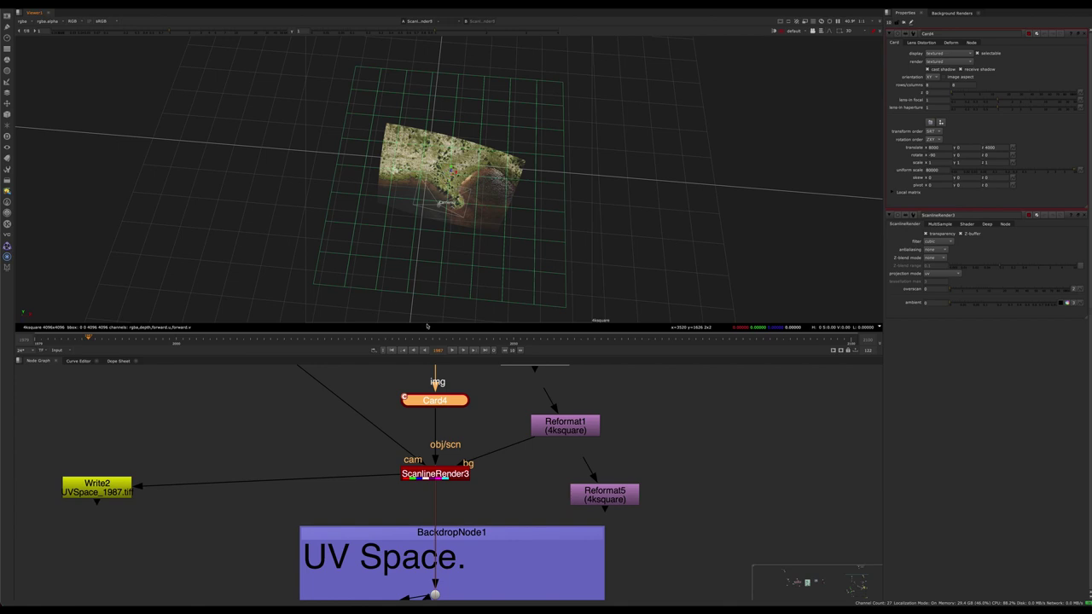
pyautogui.keyDown('ctrl'); pyautogui.moveTo(384, 312); pyautogui.dragTo(428, 254); pyautogui.keyUp('ctrl')
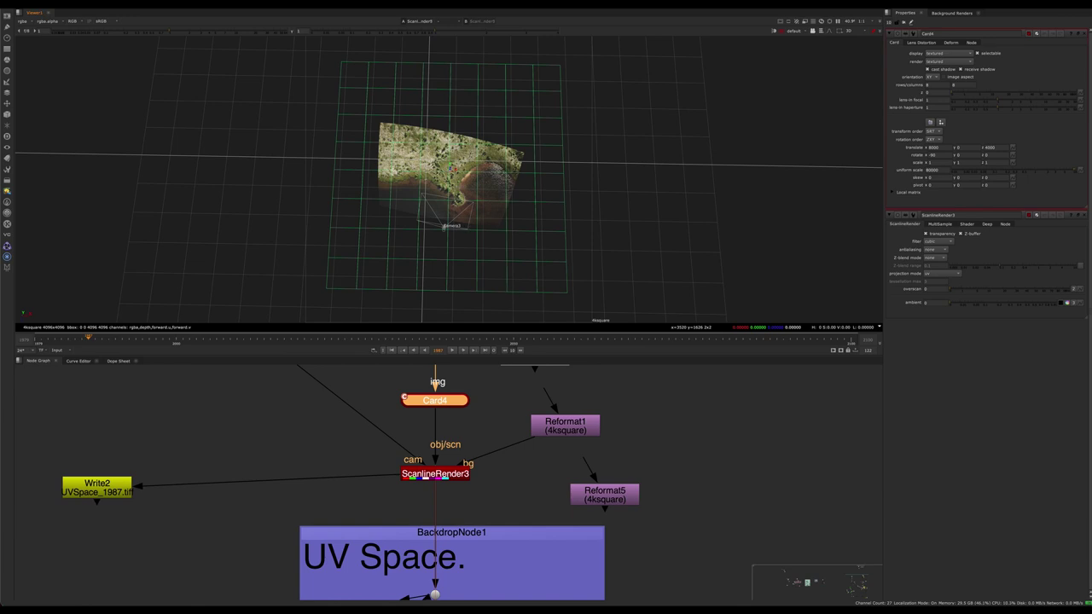
# Delete the unused Reformat5 node
pyautogui.click(452, 475)
pyautogui.keyDown('ctrl'); pyautogui.moveTo(466, 518); pyautogui.dragTo(515, 487); pyautogui.keyUp('ctrl')
pyautogui.scroll(-4, 563, 489)
pyautogui.moveTo(563, 488); pyautogui.dragTo(479, 535, button='middle')
pyautogui.moveTo(501, 535); pyautogui.dragTo(551, 526)
pyautogui.scroll(3, 550, 525)
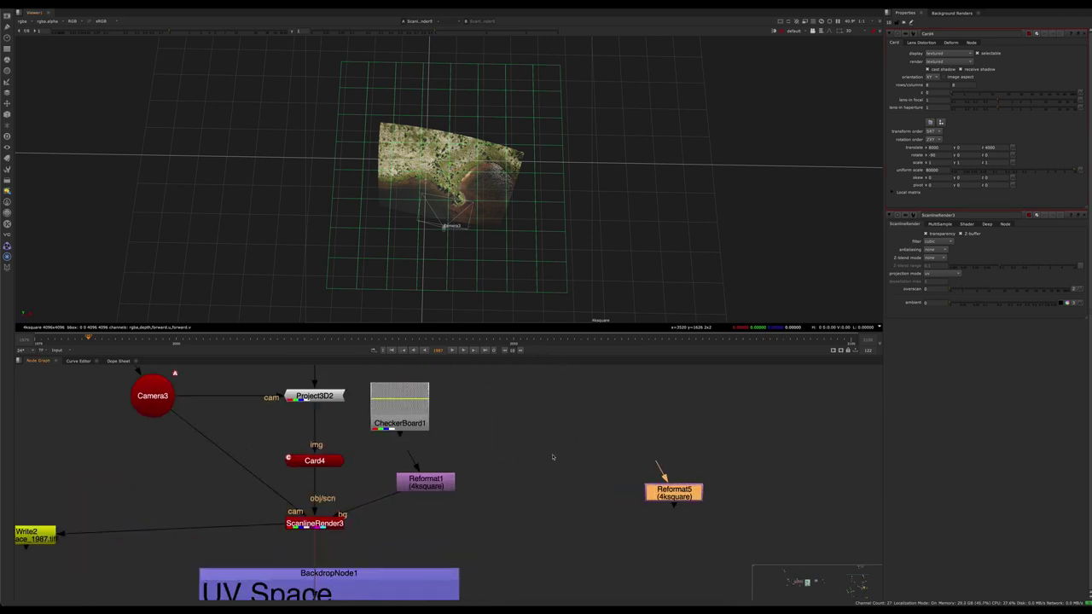
pyautogui.press('Delete')
# Try moving Camera3 across the card in the 3D scene, check ScanlineRender3's UV render, and undo the move
pyautogui.moveTo(380, 478); pyautogui.dragTo(404, 455, button='middle')
pyautogui.scroll(2, 404, 456)
pyautogui.moveTo(180, 446); pyautogui.dragTo(357, 487, button='middle')
pyautogui.doubleClick(296, 405)
pyautogui.moveTo(407, 399); pyautogui.dragTo(363, 433, button='middle')
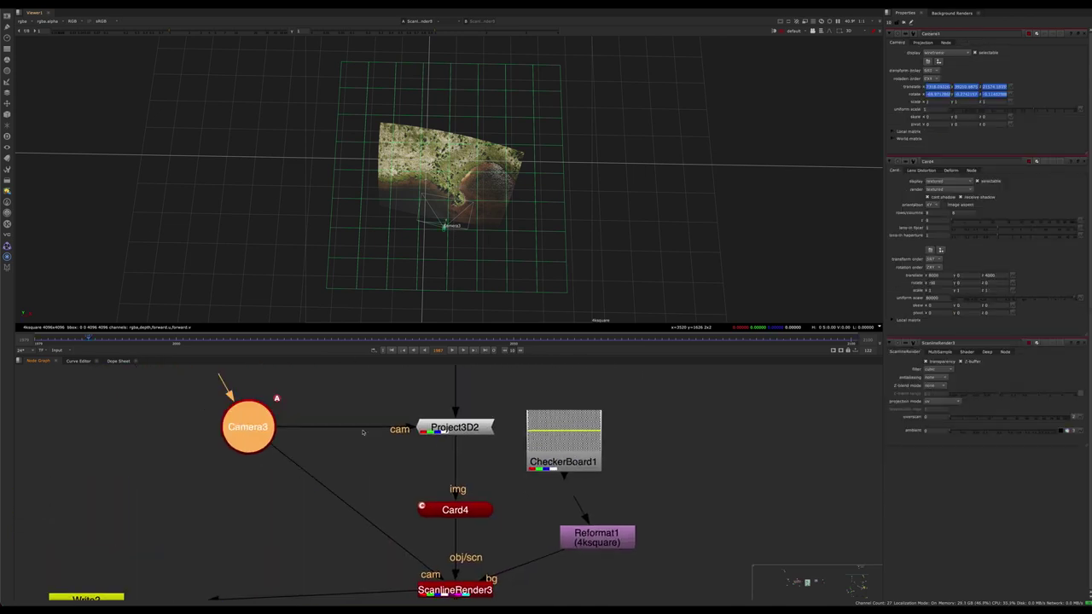
pyautogui.moveTo(444, 228); pyautogui.dragTo(529, 243)
pyautogui.click(493, 595)
pyautogui.click(500, 551)
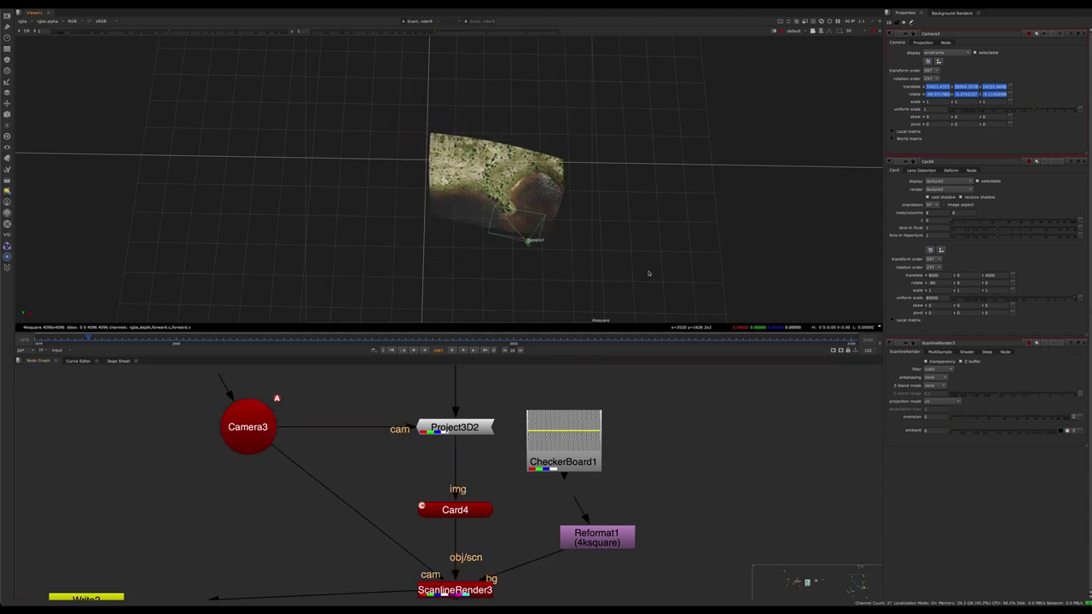
pyautogui.press('Tab')
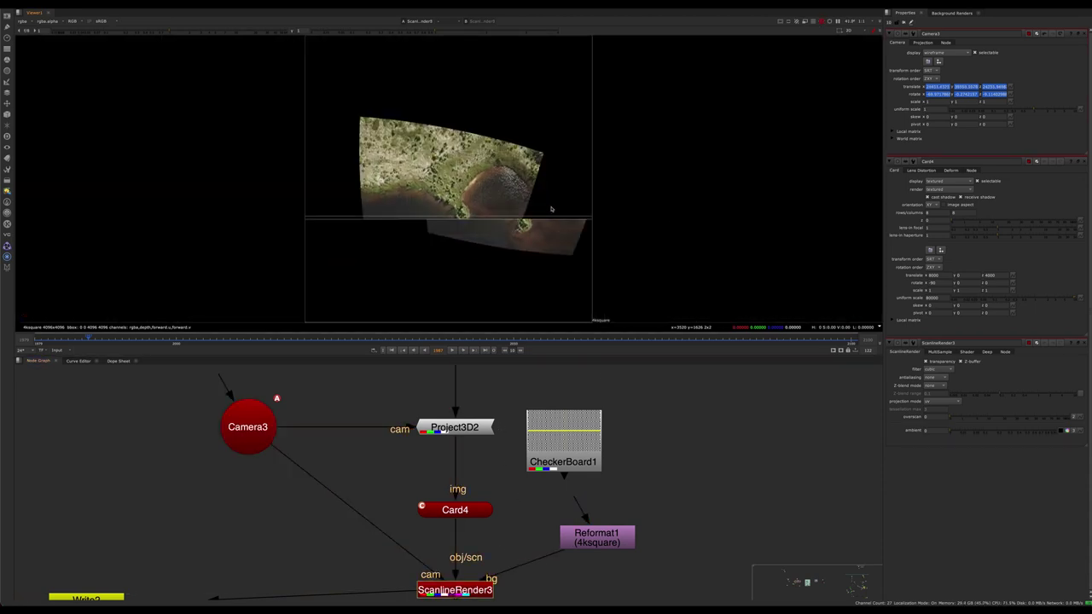
pyautogui.hotkey('ctrl', 'z')
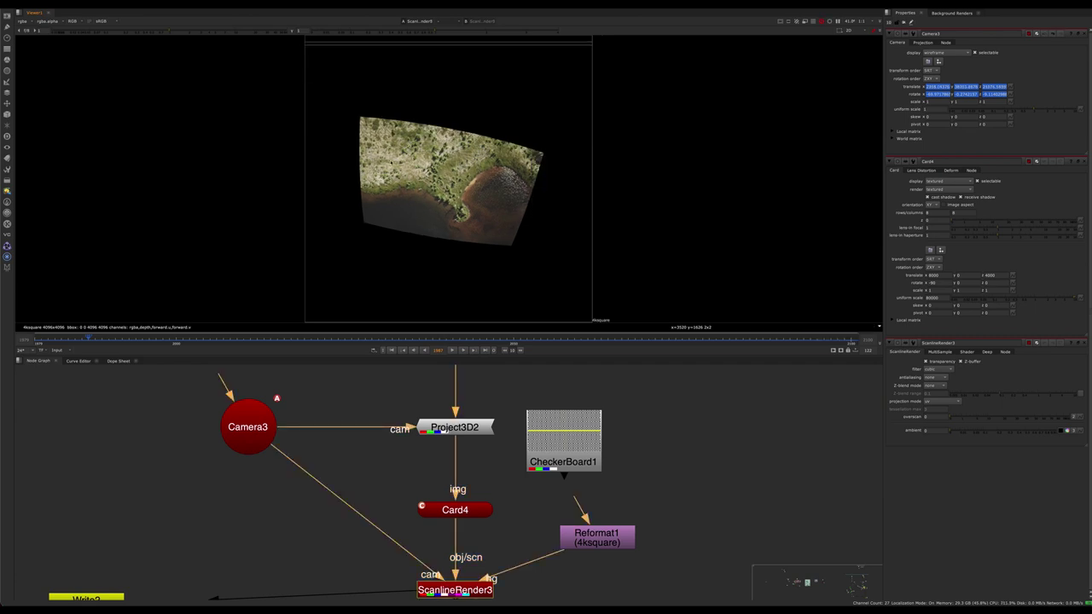
# Return to the 3D scene, select Card4, and examine its full extent from an oblique angle
pyautogui.press('Tab')
pyautogui.click(428, 510)
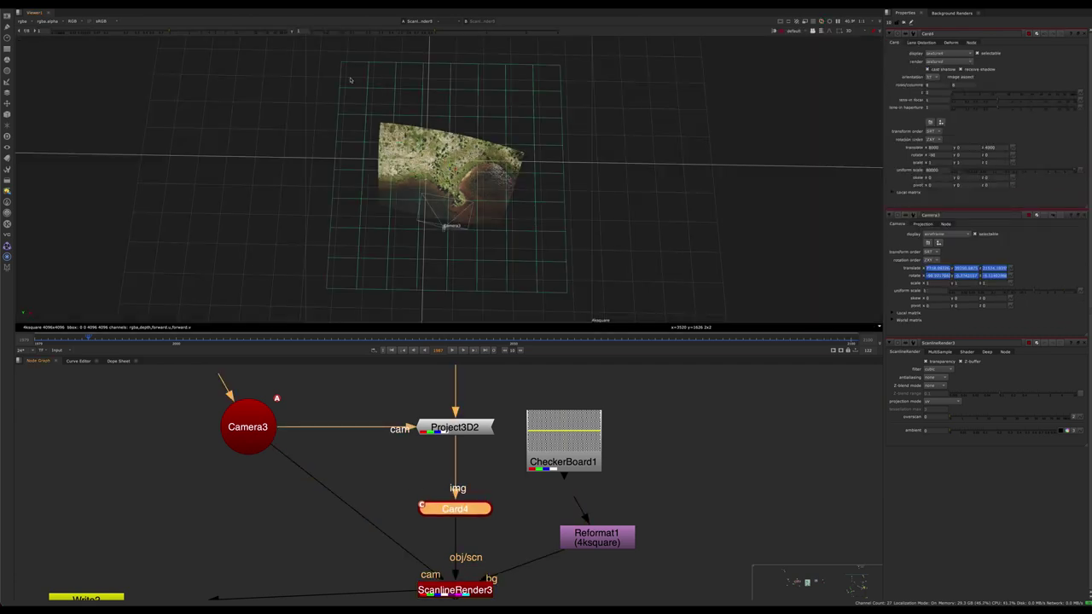
pyautogui.keyDown('ctrl'); pyautogui.moveTo(469, 306); pyautogui.dragTo(588, 218); pyautogui.keyUp('ctrl')
# Examine the nodes in and around the UV Space backdrop and how ScanlineRender3 feeds them
pyautogui.moveTo(533, 596); pyautogui.dragTo(448, 438, button='middle')
pyautogui.scroll(-6, 448, 437)
pyautogui.moveTo(463, 539); pyautogui.dragTo(477, 445, button='middle')
pyautogui.scroll(-4, 477, 446)
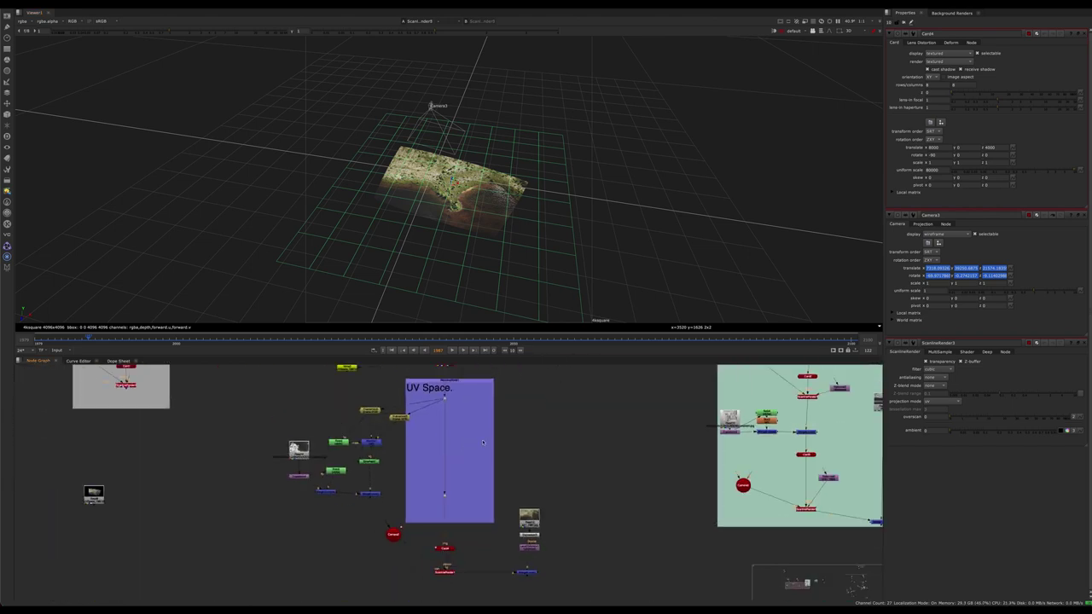
pyautogui.moveTo(511, 389); pyautogui.dragTo(308, 516)
pyautogui.scroll(3, 478, 439)
pyautogui.moveTo(481, 379); pyautogui.dragTo(491, 426, button='middle')
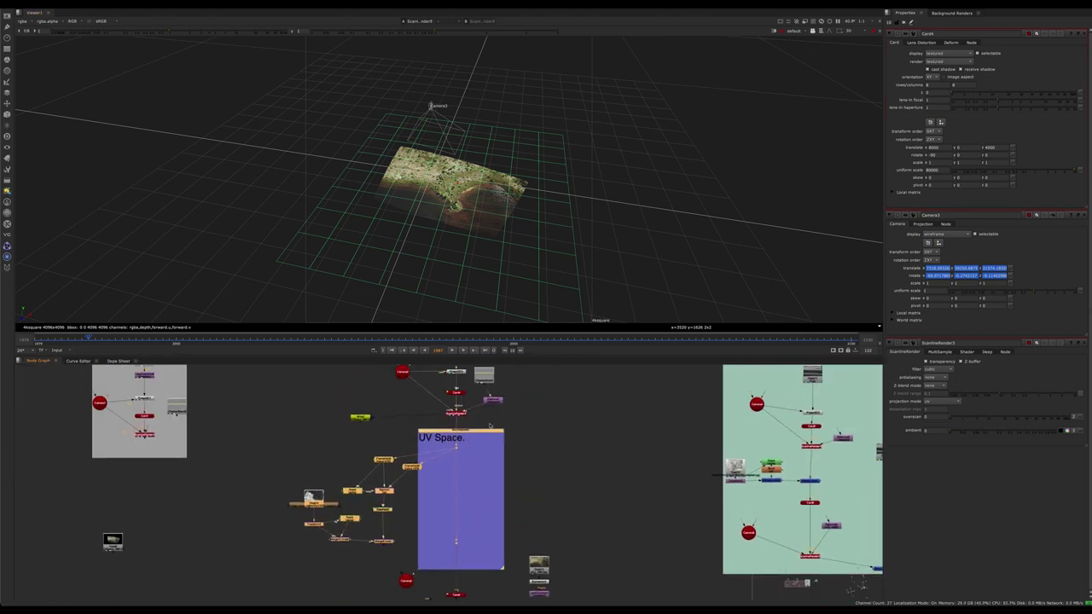
pyautogui.moveTo(443, 481); pyautogui.dragTo(443, 475, button='middle')
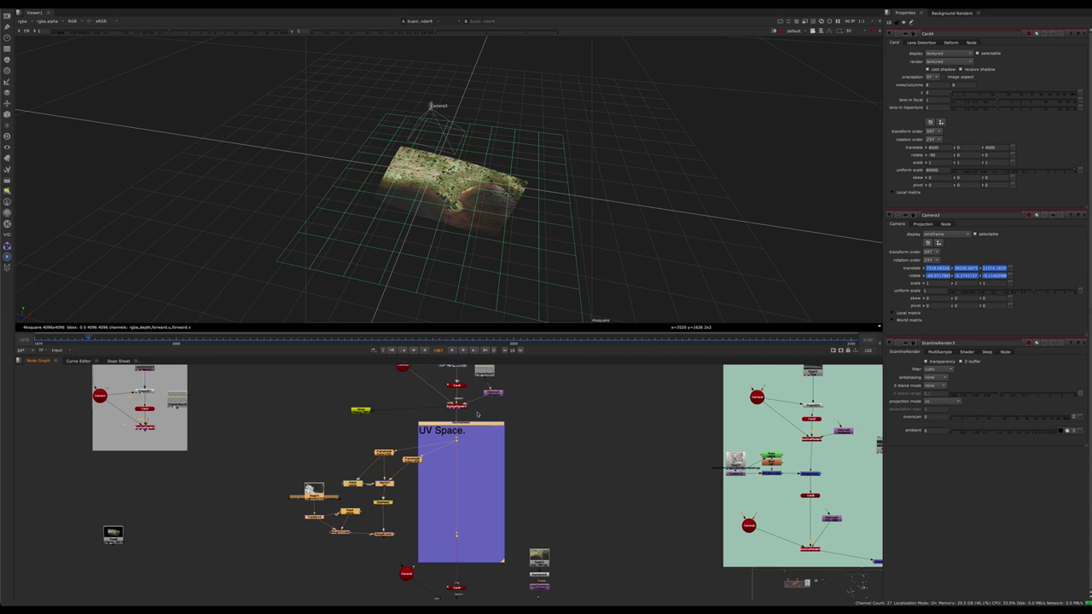
pyautogui.scroll(5, 497, 396)
pyautogui.moveTo(497, 396); pyautogui.dragTo(503, 464, button='middle')
pyautogui.scroll(-8, 442, 573)
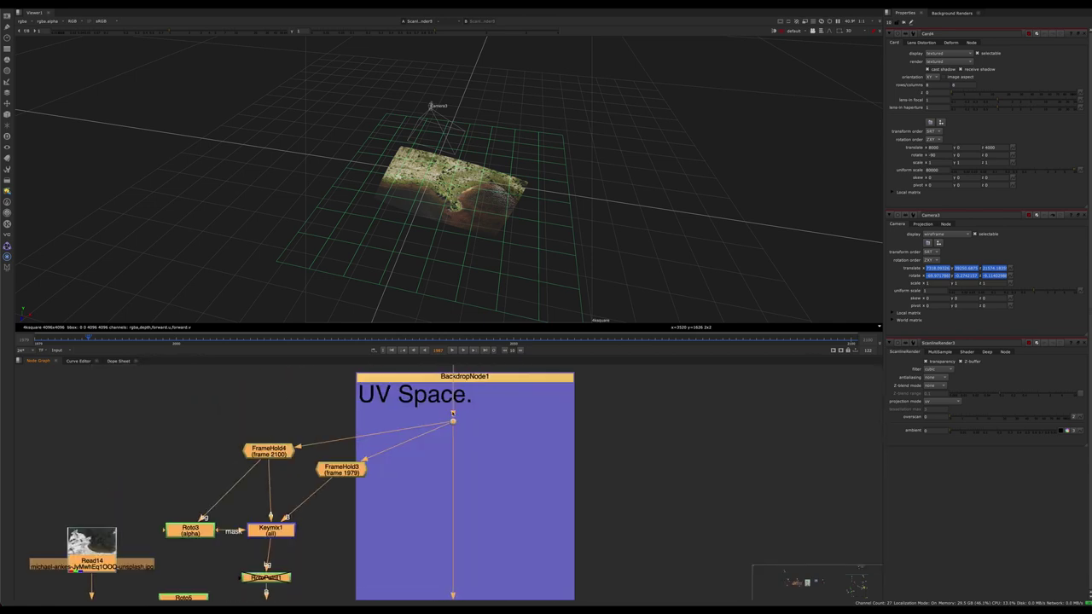
pyautogui.scroll(6, 506, 465)
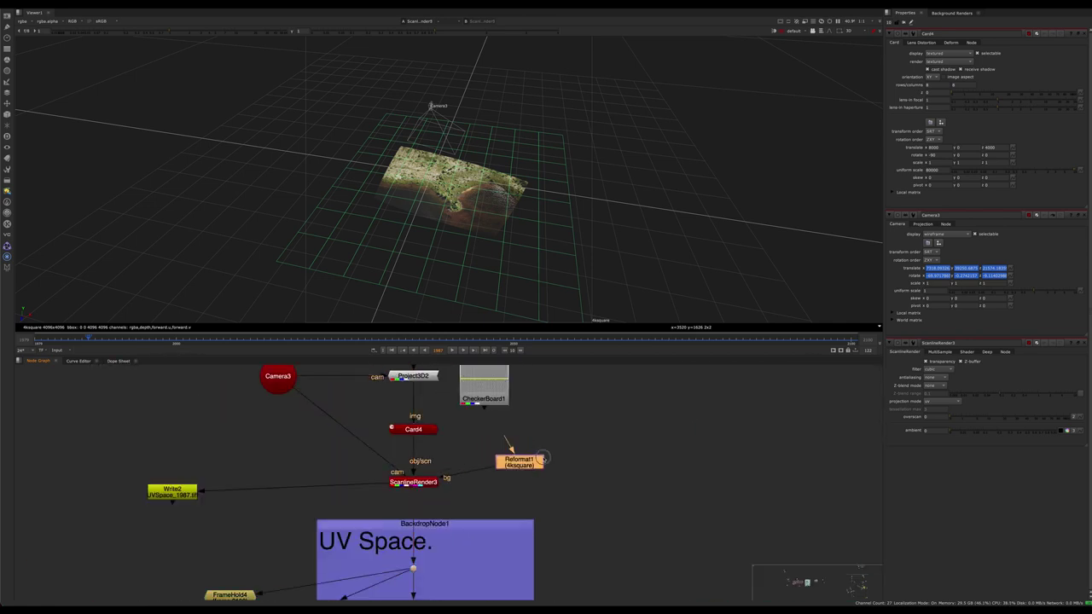
# Open ScanlineRender3's properties, keep its projection mode on uv, and close the Card4 and Camera3 properties
pyautogui.moveTo(543, 438); pyautogui.dragTo(515, 437)
pyautogui.doubleClick(369, 505)
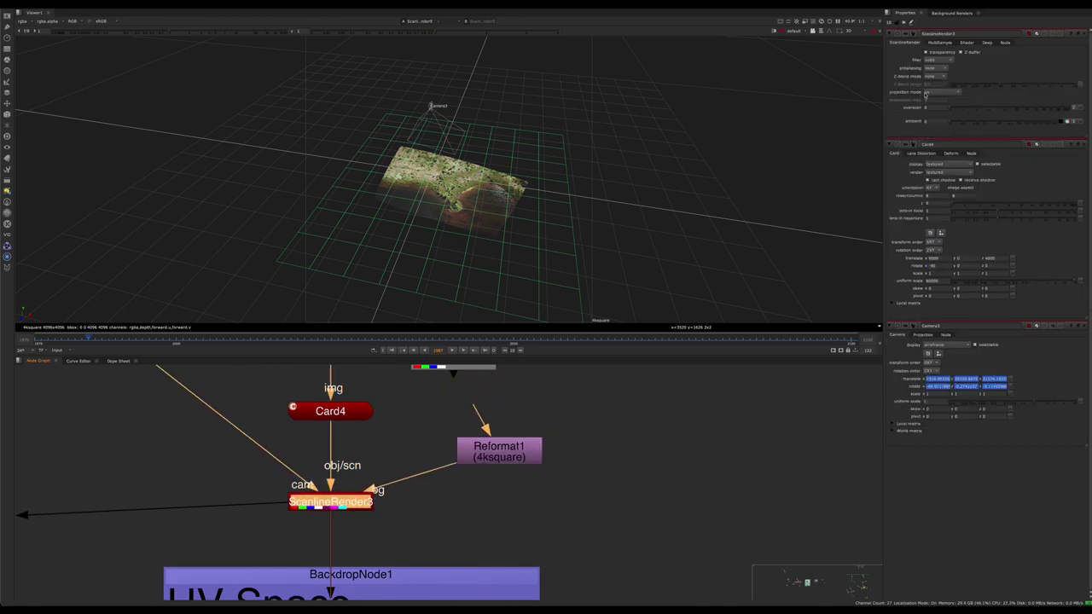
pyautogui.click(928, 94)
pyautogui.click(942, 93)
pyautogui.moveTo(505, 446); pyautogui.dragTo(533, 443)
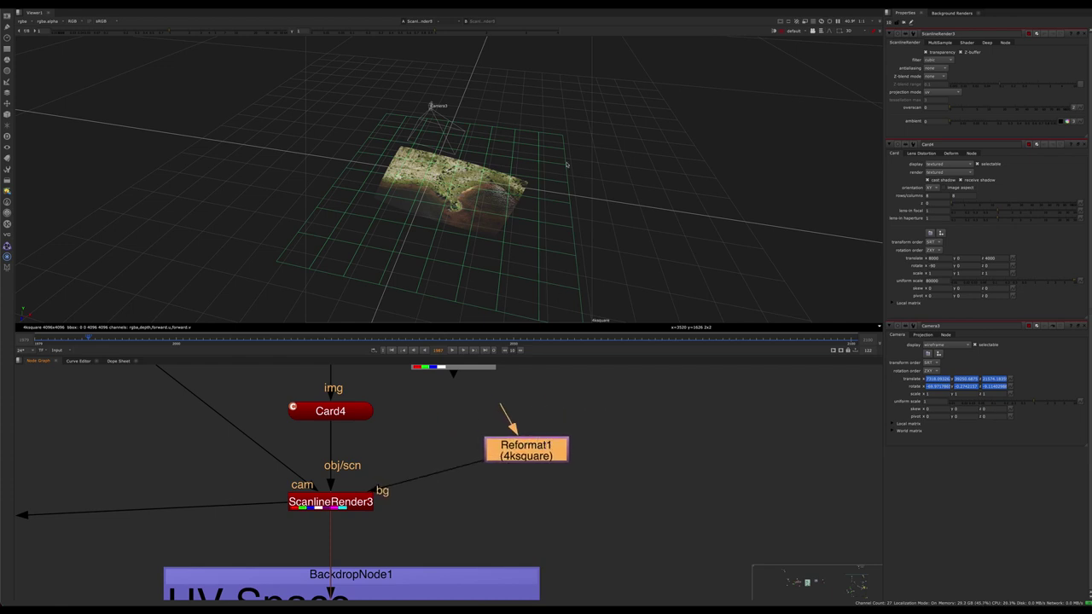
pyautogui.click(1085, 145)
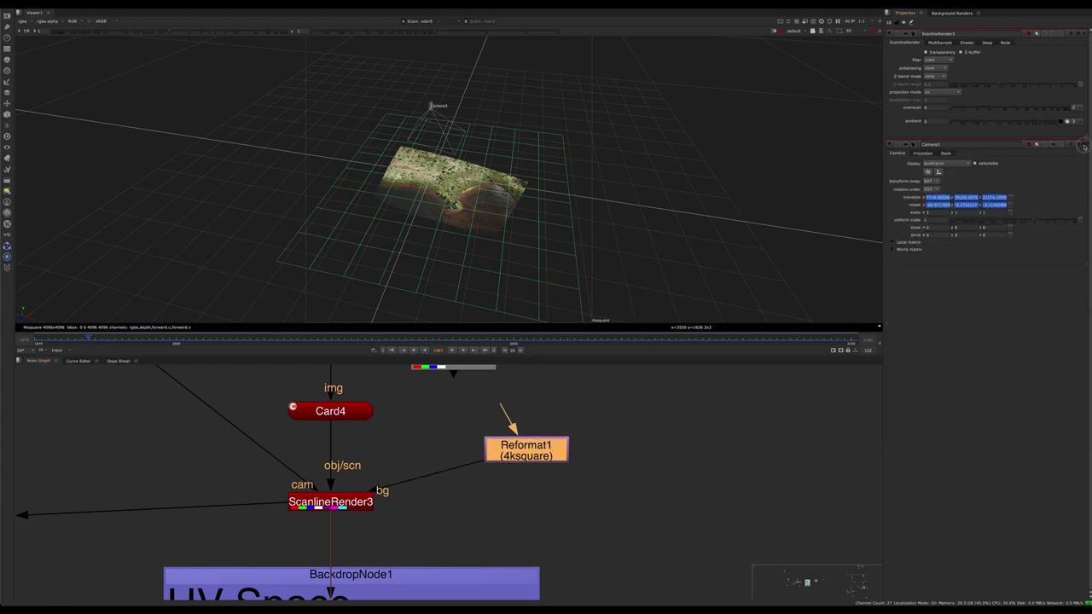
pyautogui.click(1085, 145)
# Move Reformat1 farther away from ScanlineRender3 and open its properties to examine the output format
pyautogui.moveTo(472, 493); pyautogui.dragTo(559, 491, button='middle')
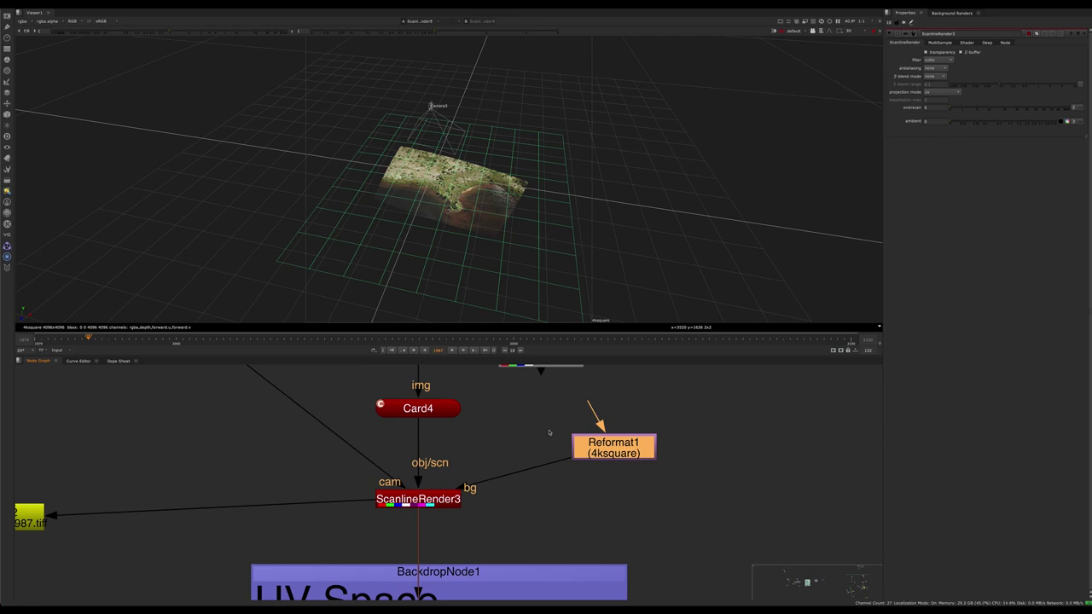
pyautogui.moveTo(621, 449); pyautogui.dragTo(649, 437)
pyautogui.moveTo(490, 438); pyautogui.dragTo(499, 503, button='middle')
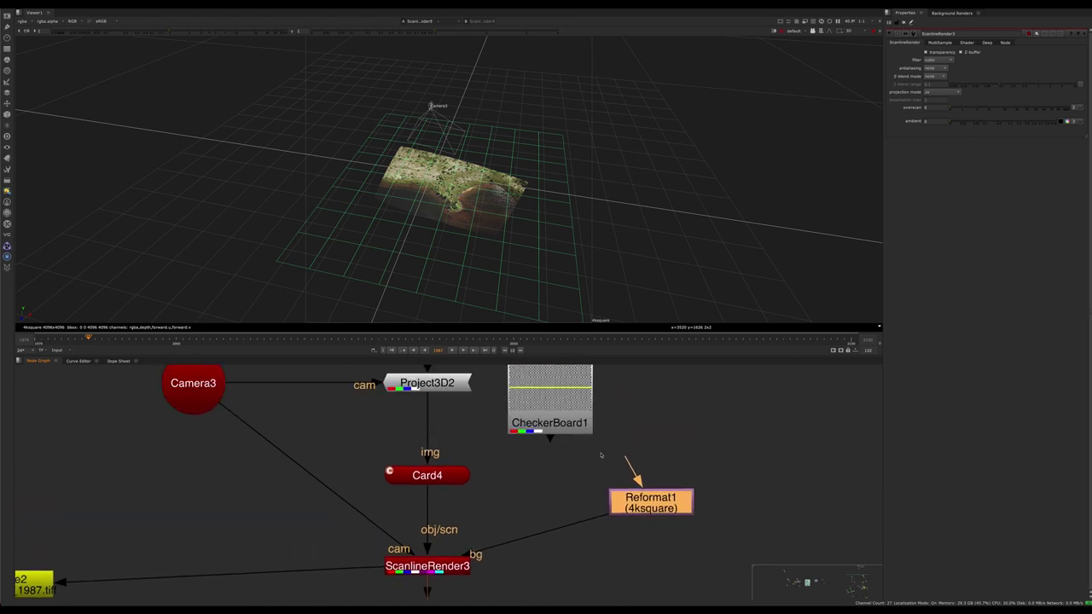
pyautogui.moveTo(642, 504); pyautogui.dragTo(632, 504)
pyautogui.moveTo(560, 503); pyautogui.dragTo(485, 461, button='middle')
pyautogui.moveTo(514, 477); pyautogui.dragTo(461, 500)
pyautogui.moveTo(363, 489); pyautogui.dragTo(562, 471)
pyautogui.doubleClick(569, 468)
# Open Card4's properties to check its image aspect setting
pyautogui.moveTo(441, 479); pyautogui.dragTo(531, 538, button='middle')
pyautogui.doubleClick(443, 492)
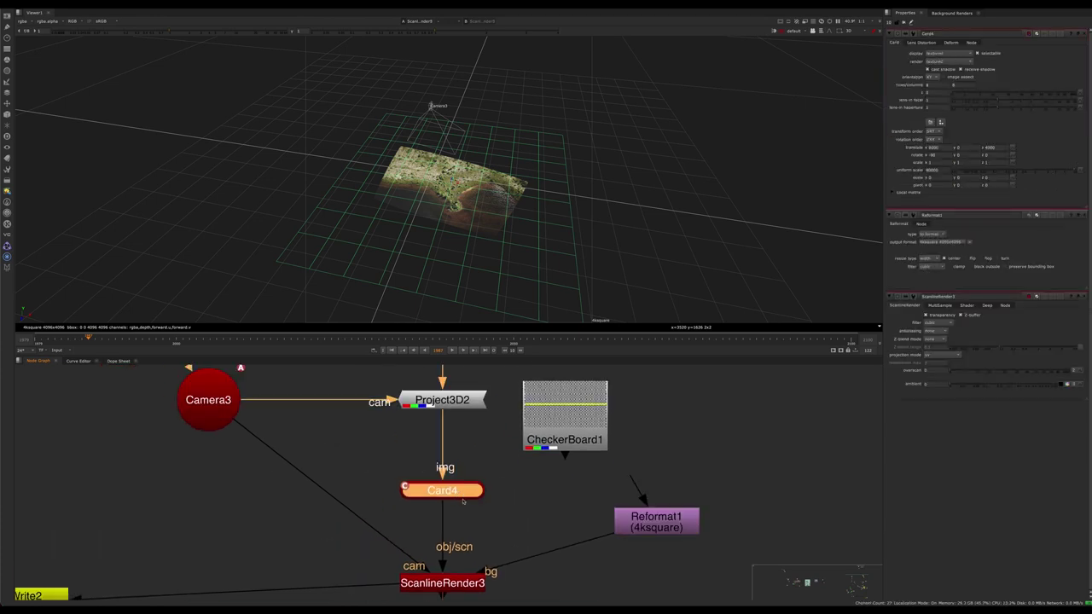
pyautogui.moveTo(444, 489); pyautogui.dragTo(408, 481, button='middle')
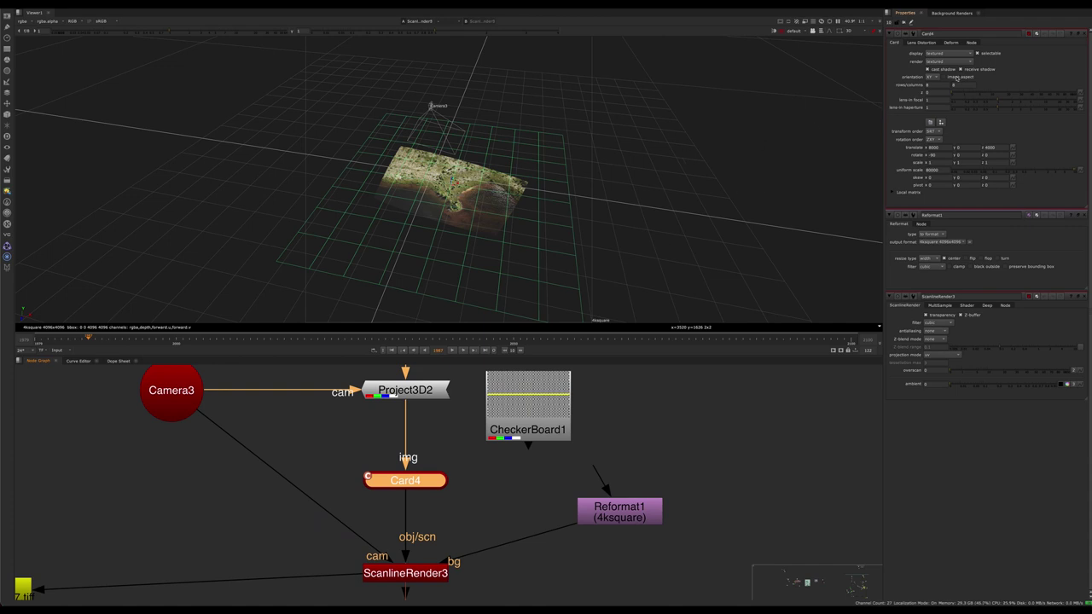
# View the LensDistortion2 output fitted in the viewer to examine the undistorted plate's frame
pyautogui.moveTo(452, 371); pyautogui.dragTo(470, 471, button='middle')
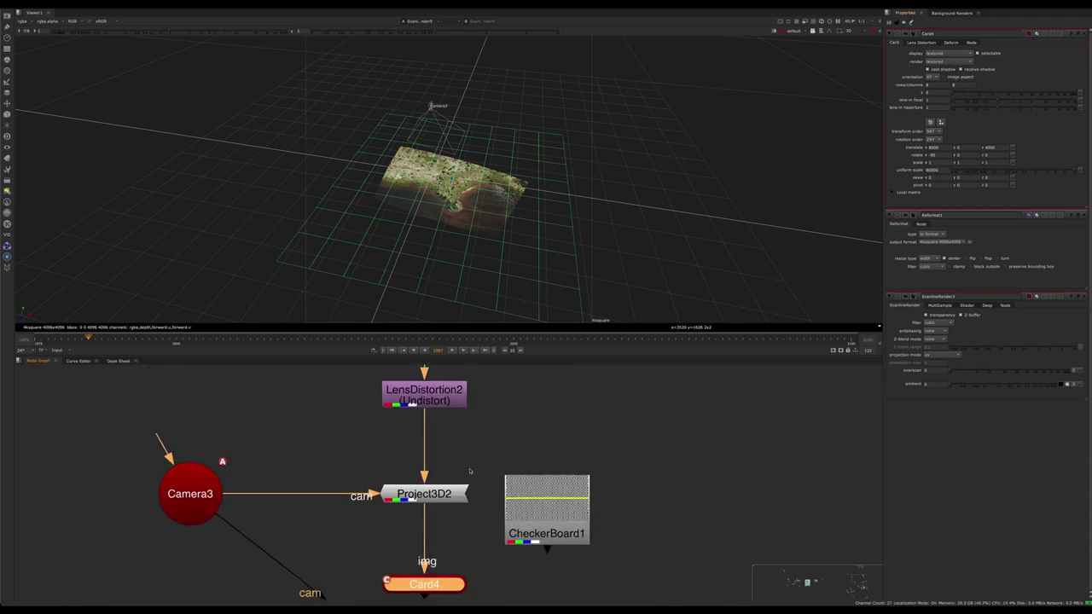
pyautogui.scroll(-3, 461, 470)
pyautogui.click(442, 423)
pyautogui.press('1')
pyautogui.press('f')
pyautogui.press('-')
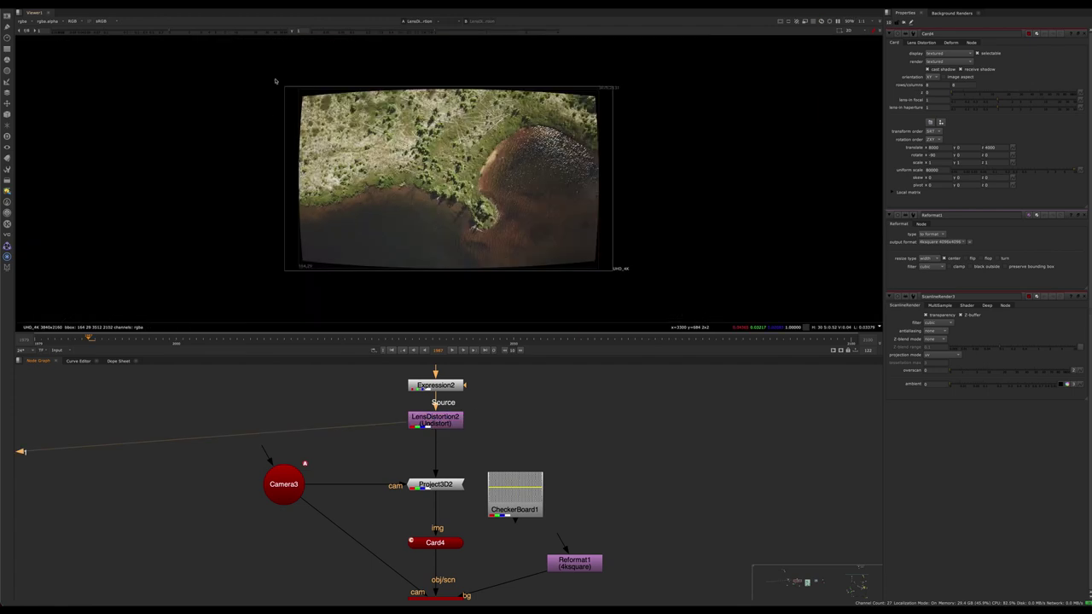
pyautogui.moveTo(276, 81); pyautogui.dragTo(628, 280)
pyautogui.moveTo(494, 573); pyautogui.dragTo(488, 458, button='middle')
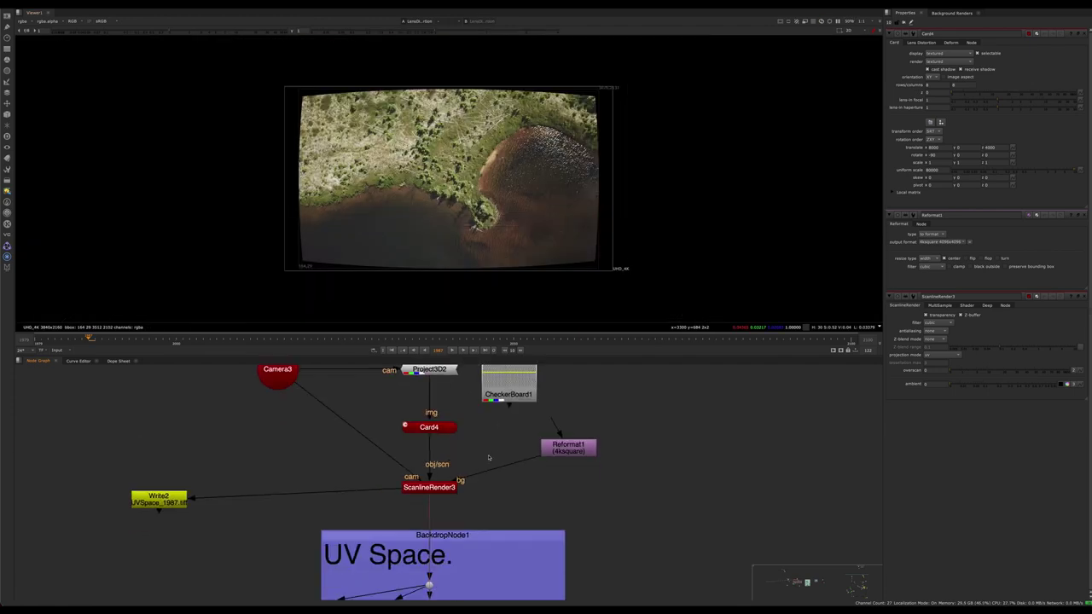
# View ScanlineRender3 and toggle Card4's image aspect to compare the UV render and the 3D card, leaving it disabled
pyautogui.click(438, 490)
pyautogui.press('1')
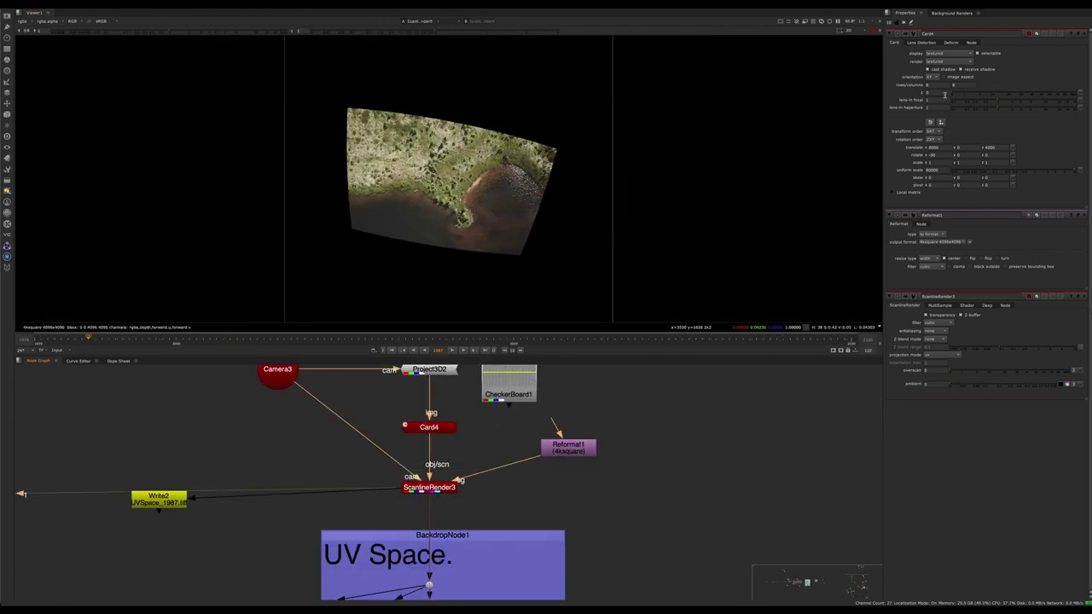
pyautogui.click(964, 78)
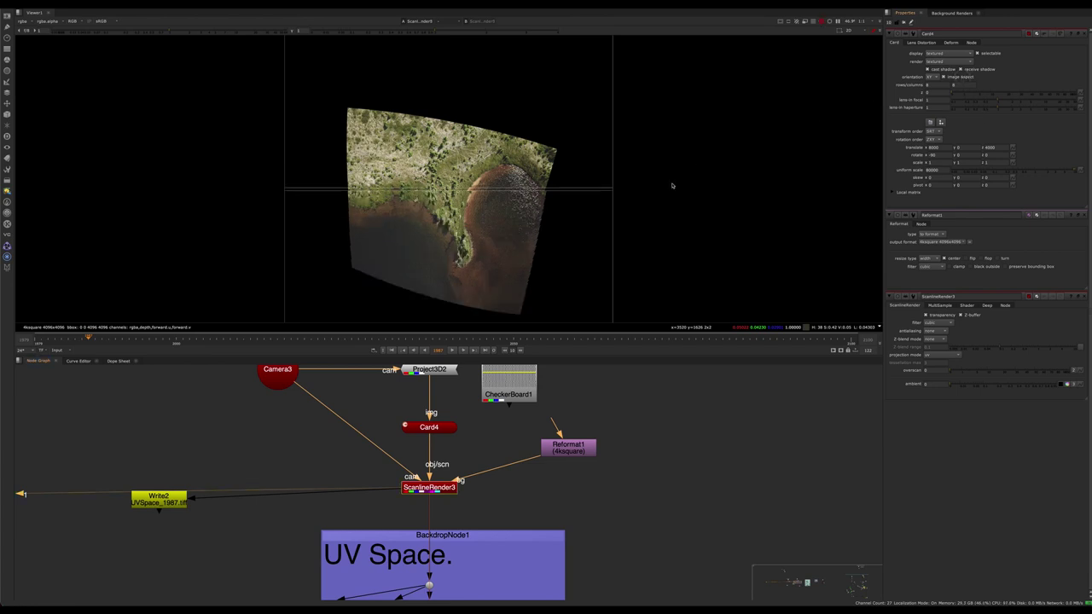
pyautogui.press('Tab')
pyautogui.click(441, 427)
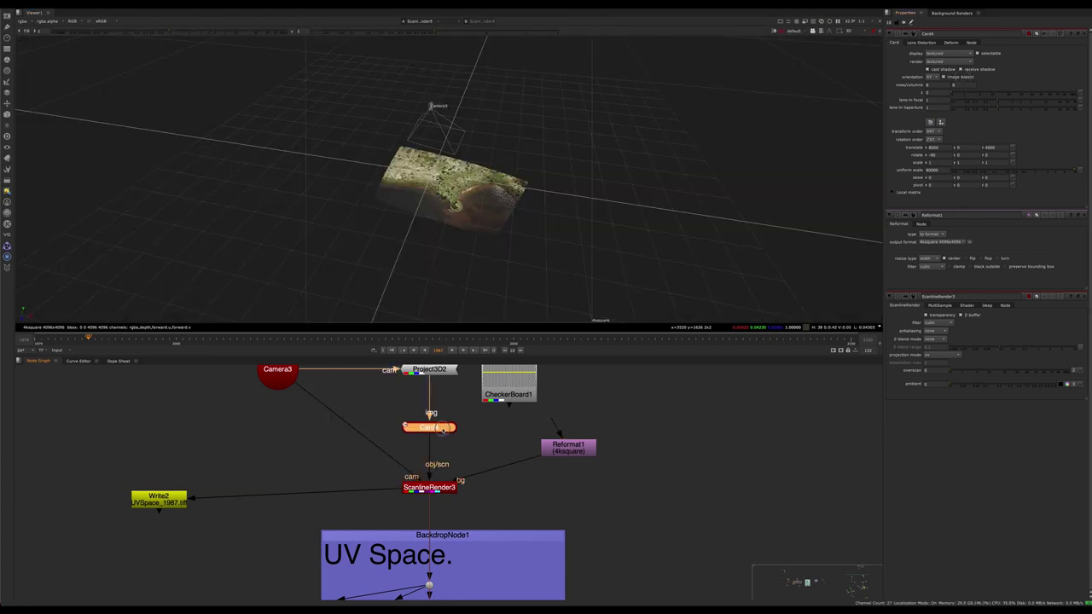
pyautogui.click(960, 77)
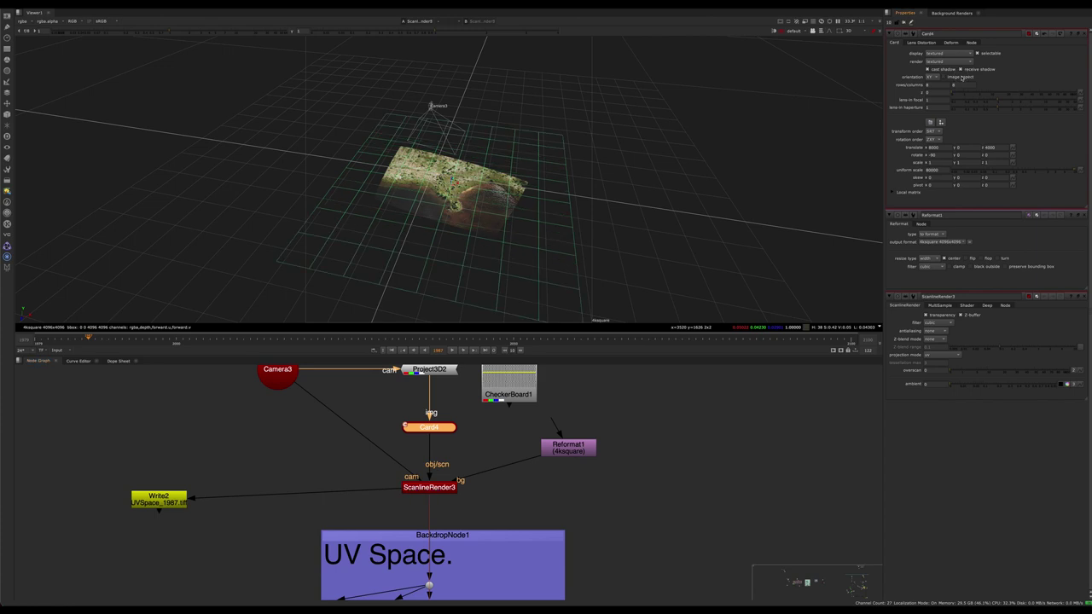
pyautogui.click(962, 77)
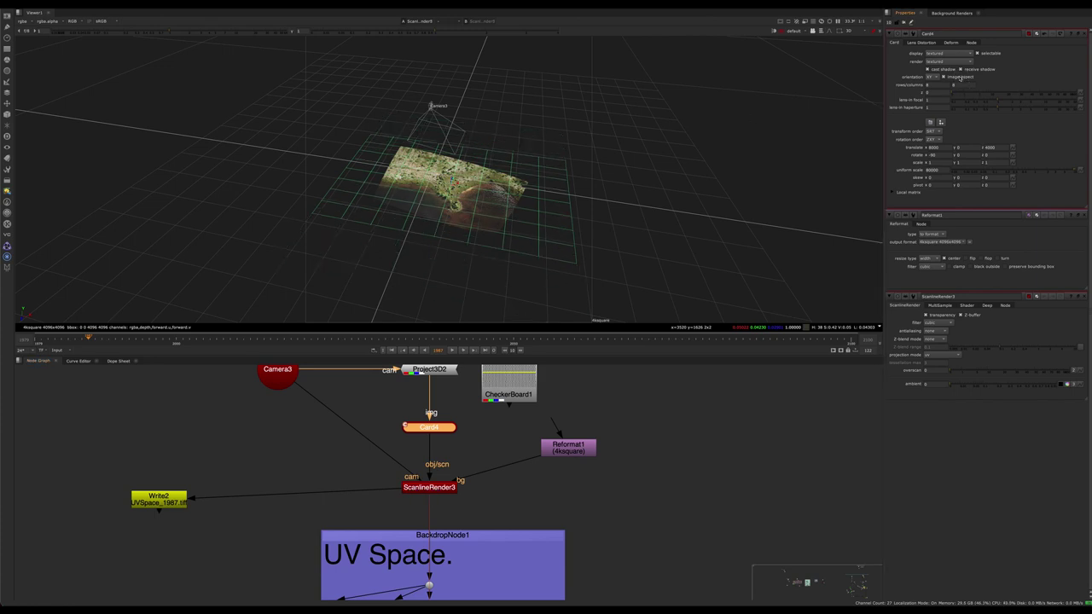
pyautogui.click(960, 77)
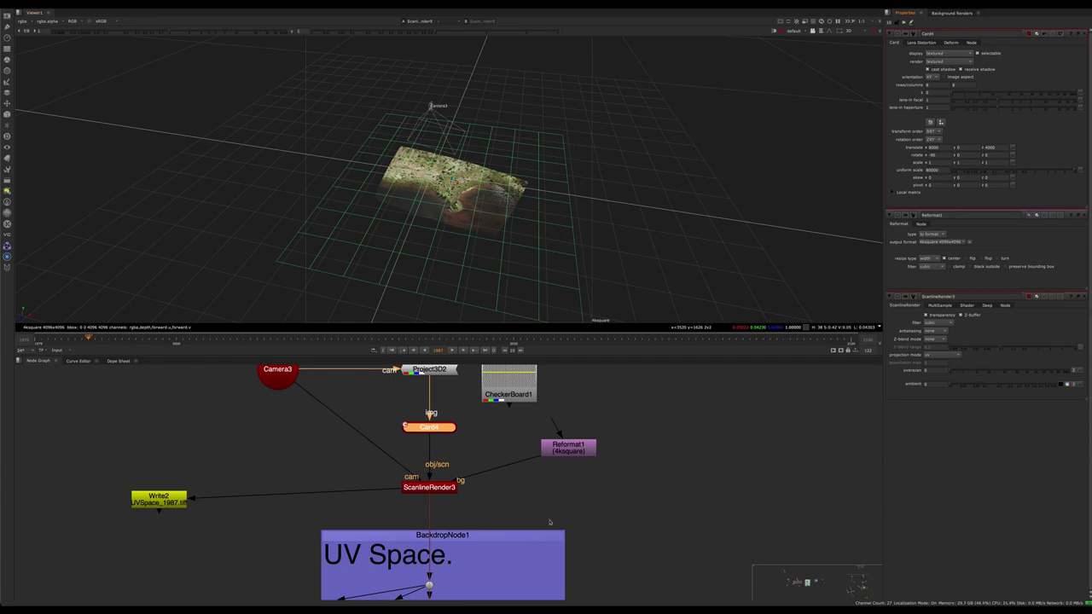
# Close the properties of Card4, Reformat1 and ScanlineRender3
pyautogui.moveTo(550, 522); pyautogui.dragTo(551, 413, button='middle')
pyautogui.scroll(-5, 539, 490)
pyautogui.moveTo(563, 575); pyautogui.dragTo(513, 497, button='middle')
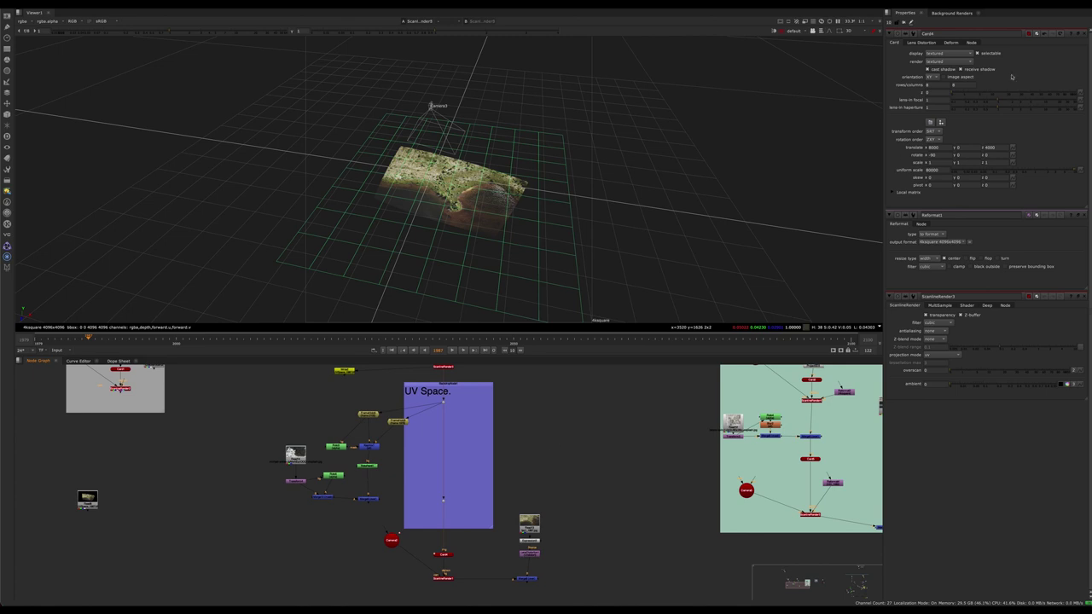
pyautogui.click(1084, 34)
pyautogui.click(1084, 34)
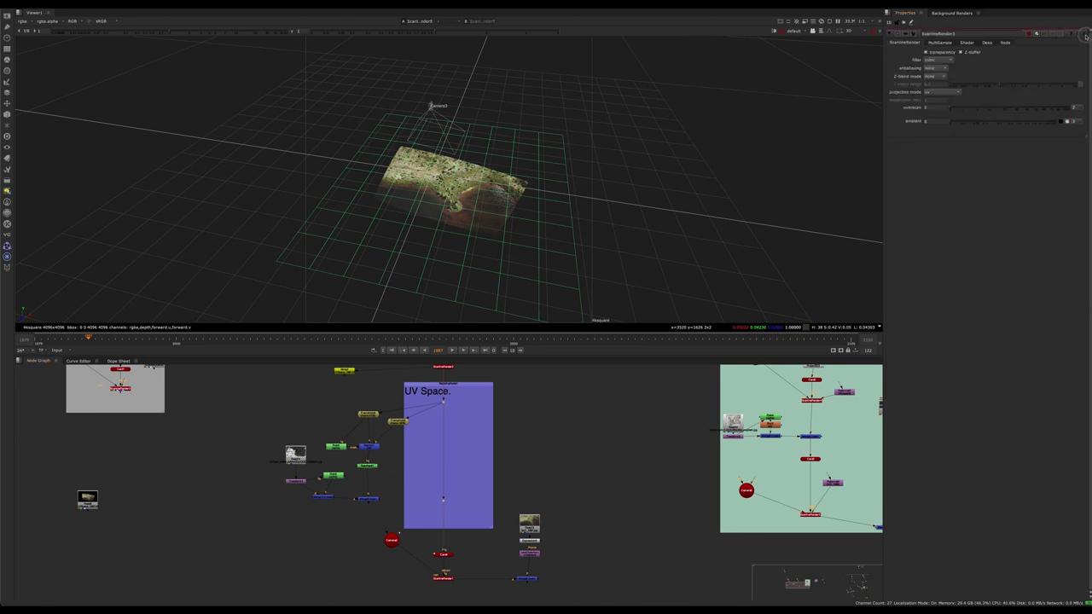
pyautogui.click(1084, 34)
# Examine the overall node layout, highlighting the UV render nodes above the UV Space backdrop and the nodes around the backdrop
pyautogui.moveTo(476, 385); pyautogui.dragTo(505, 484, button='middle')
pyautogui.scroll(-3, 461, 435)
pyautogui.scroll(2, 446, 474)
pyautogui.scroll(-2, 445, 473)
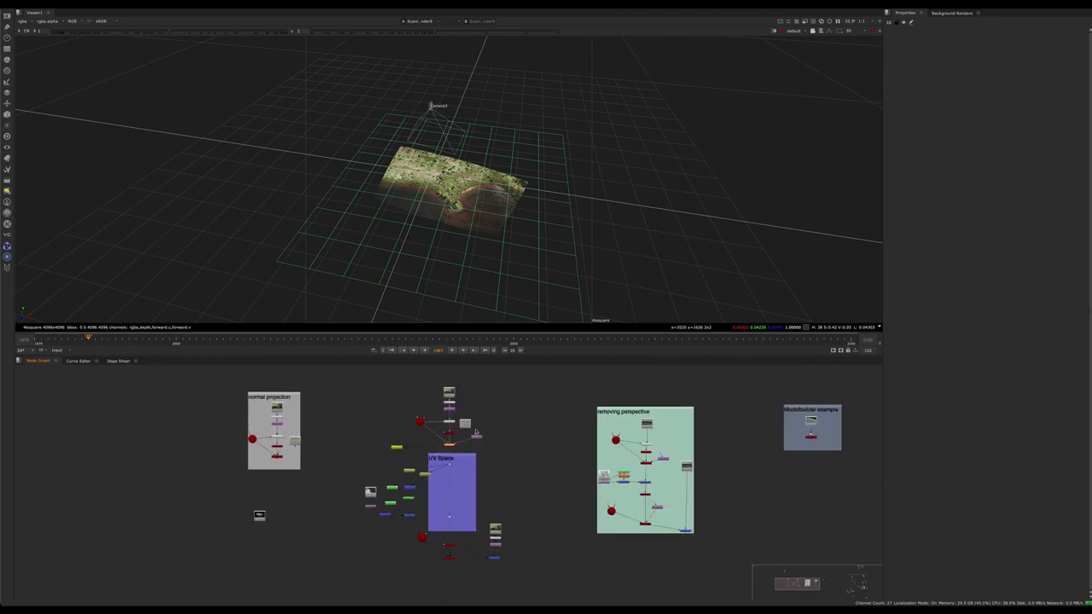
pyautogui.moveTo(523, 373); pyautogui.dragTo(355, 475)
pyautogui.scroll(3, 459, 443)
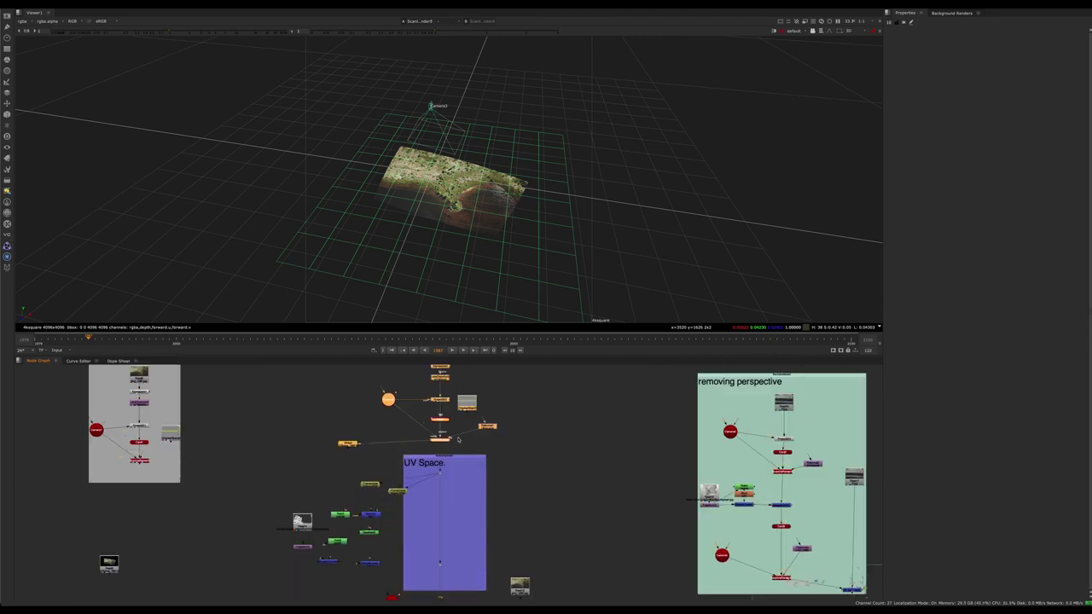
pyautogui.scroll(3, 444, 449)
pyautogui.moveTo(445, 450); pyautogui.dragTo(454, 386, button='middle')
pyautogui.scroll(-2, 454, 386)
pyautogui.moveTo(513, 389); pyautogui.dragTo(397, 561)
# Select the camera, card, render and plate merge nodes below the UV Space backdrop and move them farther down
pyautogui.moveTo(484, 558); pyautogui.dragTo(470, 444, button='middle')
pyautogui.moveTo(587, 395); pyautogui.dragTo(377, 509)
pyautogui.scroll(3, 459, 489)
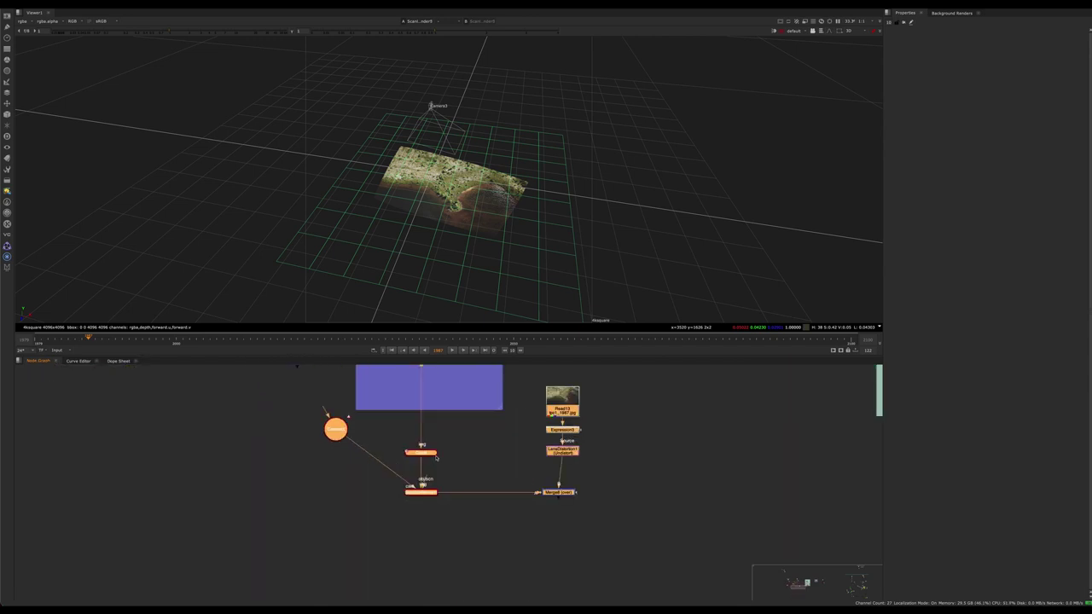
pyautogui.moveTo(428, 453); pyautogui.dragTo(428, 505)
pyautogui.click(452, 517)
pyautogui.moveTo(429, 505); pyautogui.dragTo(453, 501, button='middle')
pyautogui.moveTo(453, 501); pyautogui.dragTo(457, 503)
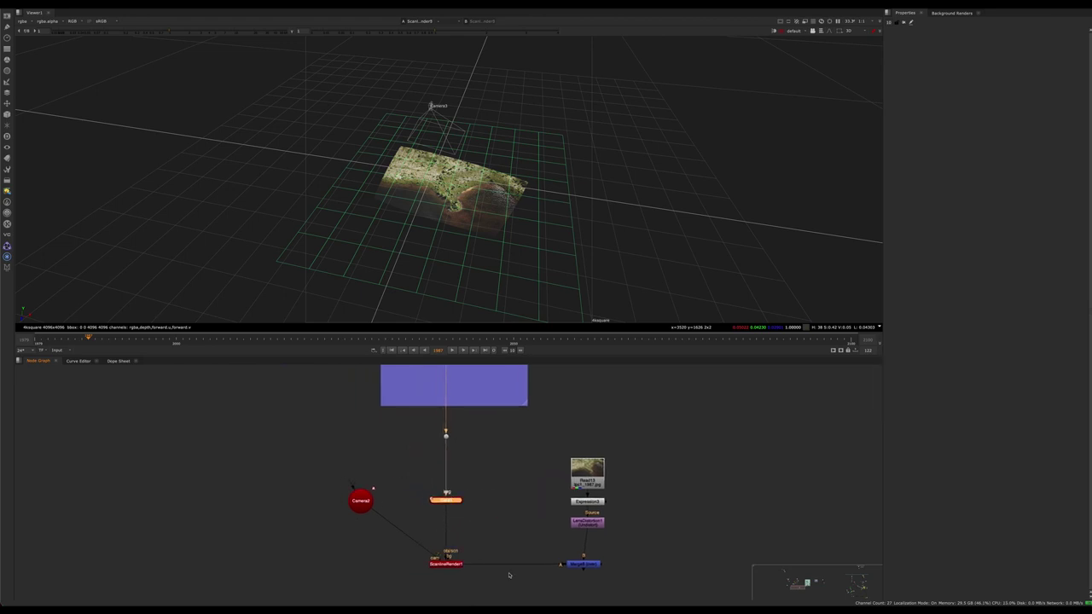
# View the output of the Dot at the start of the UV Space backdrop as a 2D image, with the render enlarged
pyautogui.moveTo(473, 422); pyautogui.dragTo(489, 554, button='middle')
pyautogui.click(487, 474)
pyautogui.moveTo(487, 473); pyautogui.dragTo(495, 417, button='middle')
pyautogui.click(485, 400)
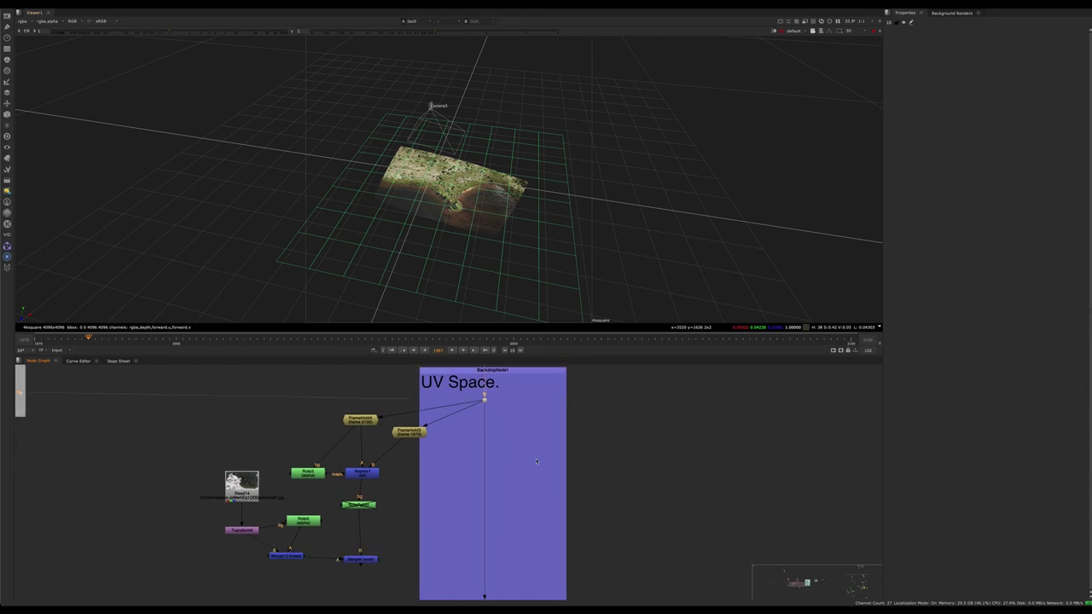
pyautogui.press('1')
pyautogui.press('Tab')
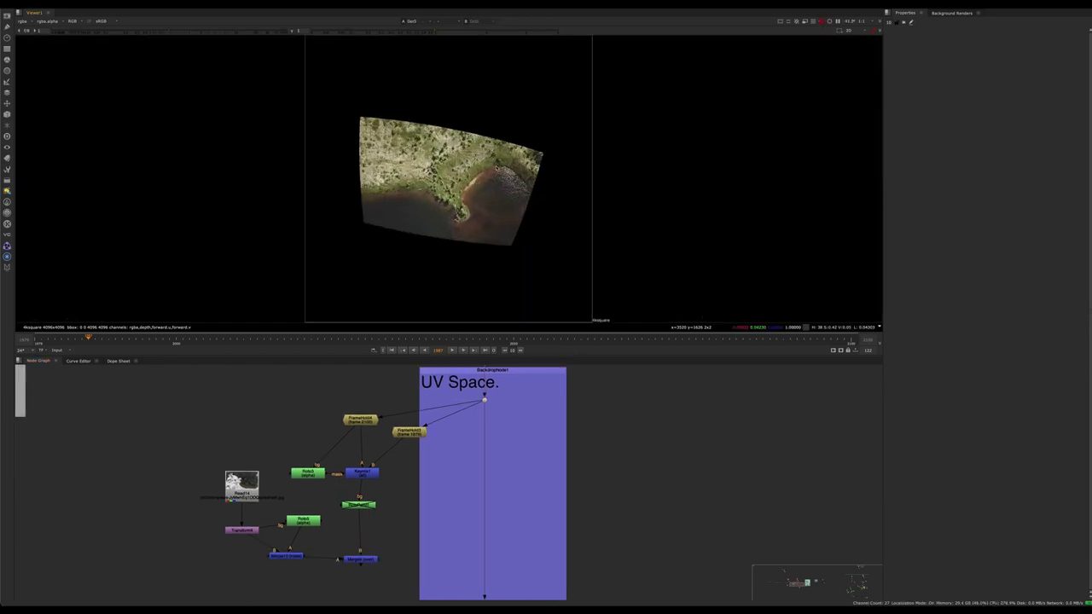
pyautogui.scroll(4, 457, 217)
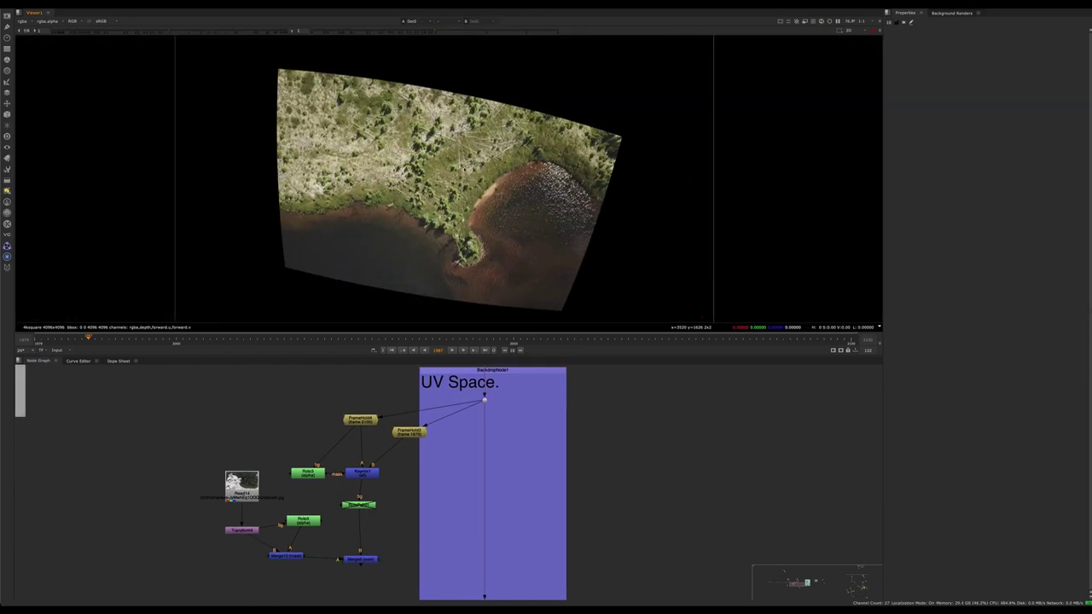
pyautogui.scroll(3, 497, 263)
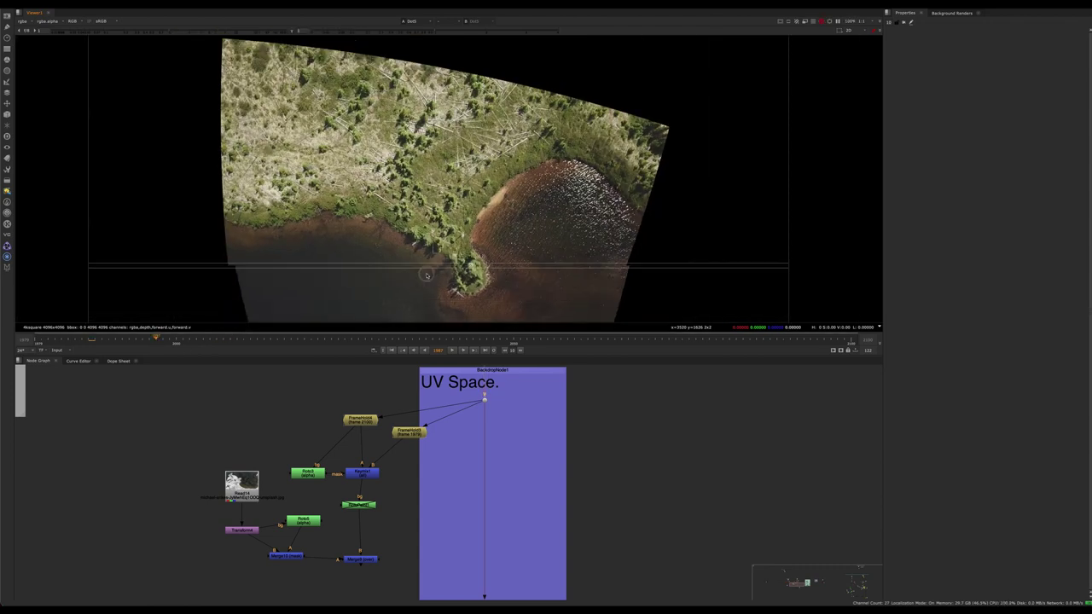
pyautogui.moveTo(517, 230); pyautogui.dragTo(517, 207, button='middle')
pyautogui.scroll(-1, 517, 207)
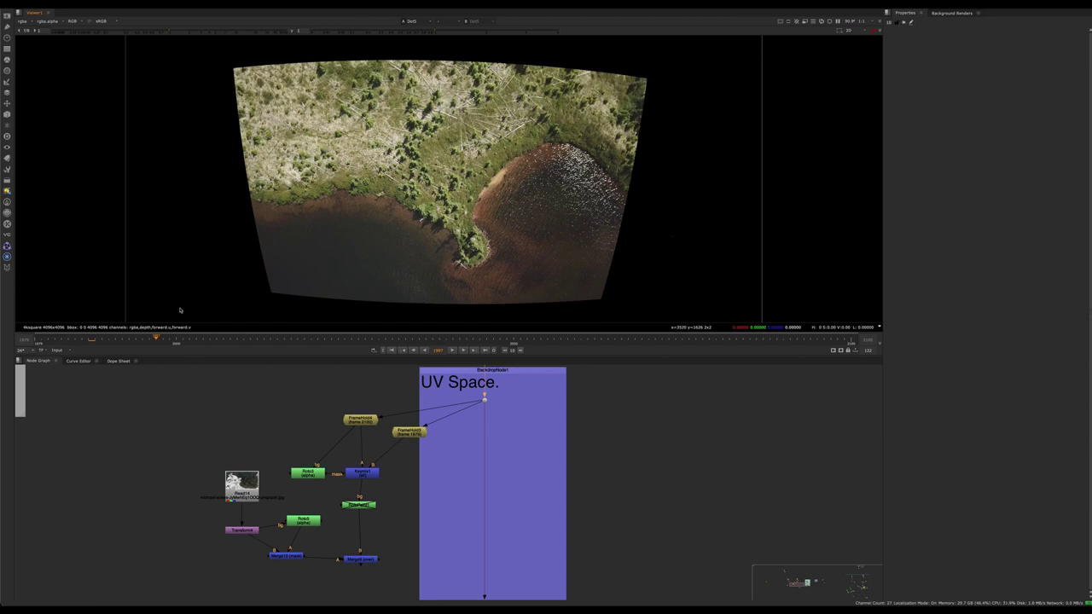
# Step to several frames along the timeline to compare the unwrapped UV render over time, ending on frame 1987
pyautogui.click(89, 339)
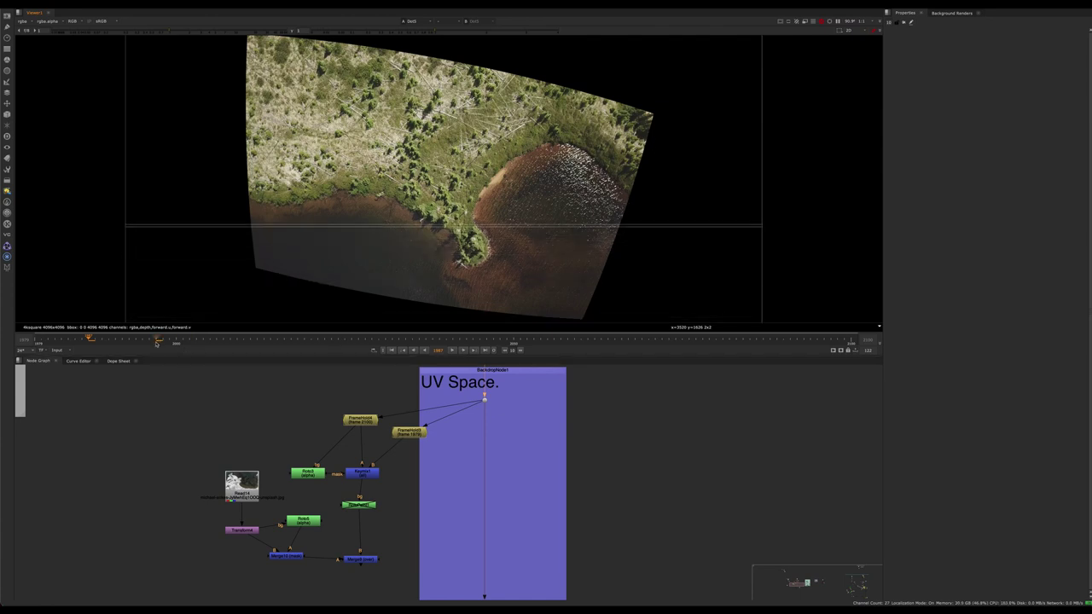
pyautogui.hotkey('shift', 'Right')
pyautogui.click(256, 338)
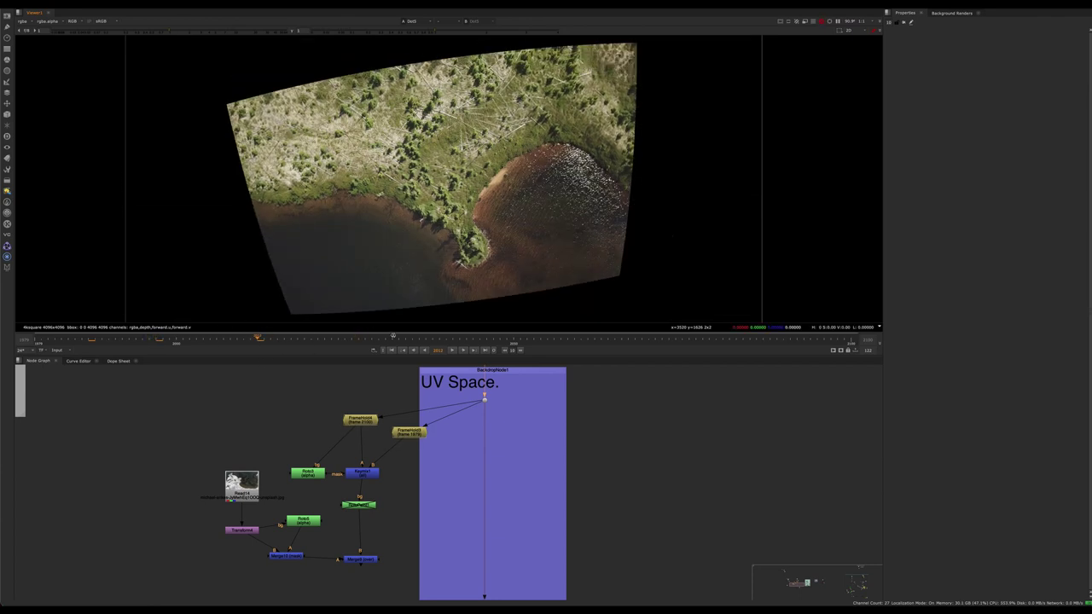
pyautogui.click(385, 338)
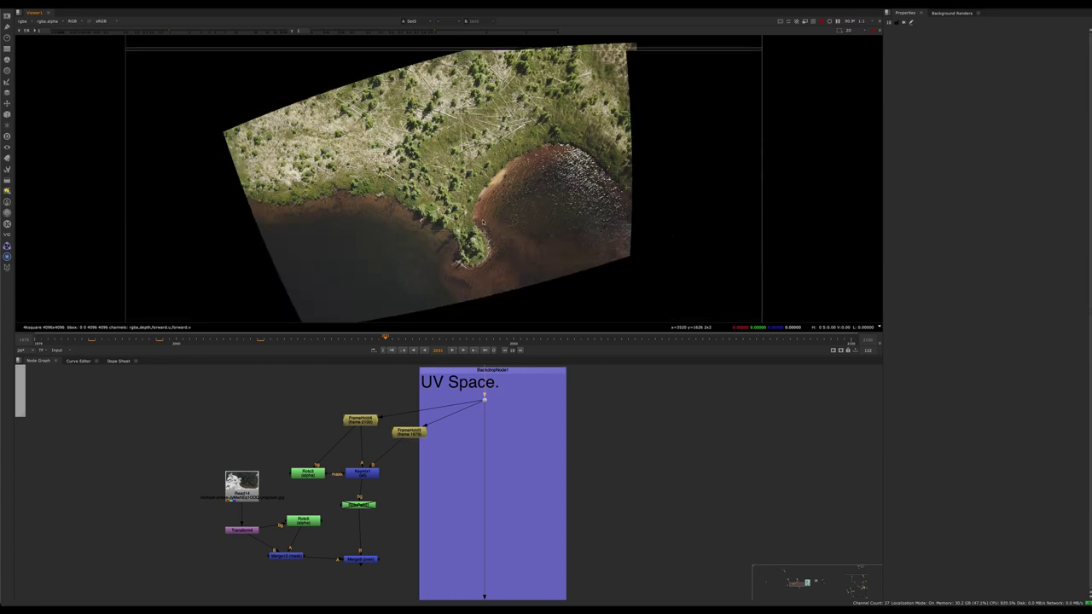
pyautogui.click(157, 340)
pyautogui.click(259, 339)
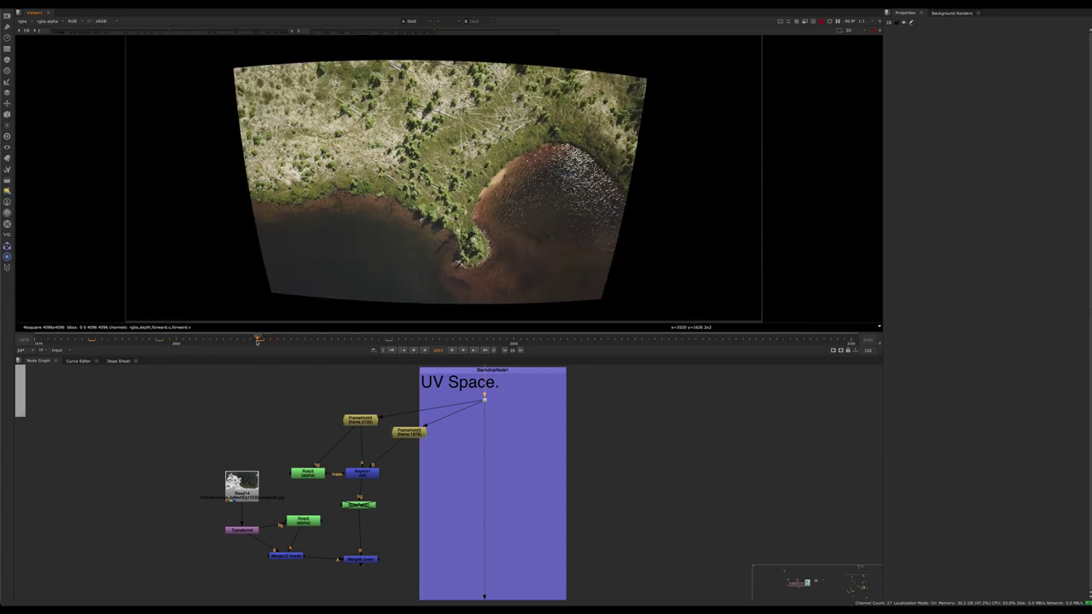
pyautogui.click(386, 339)
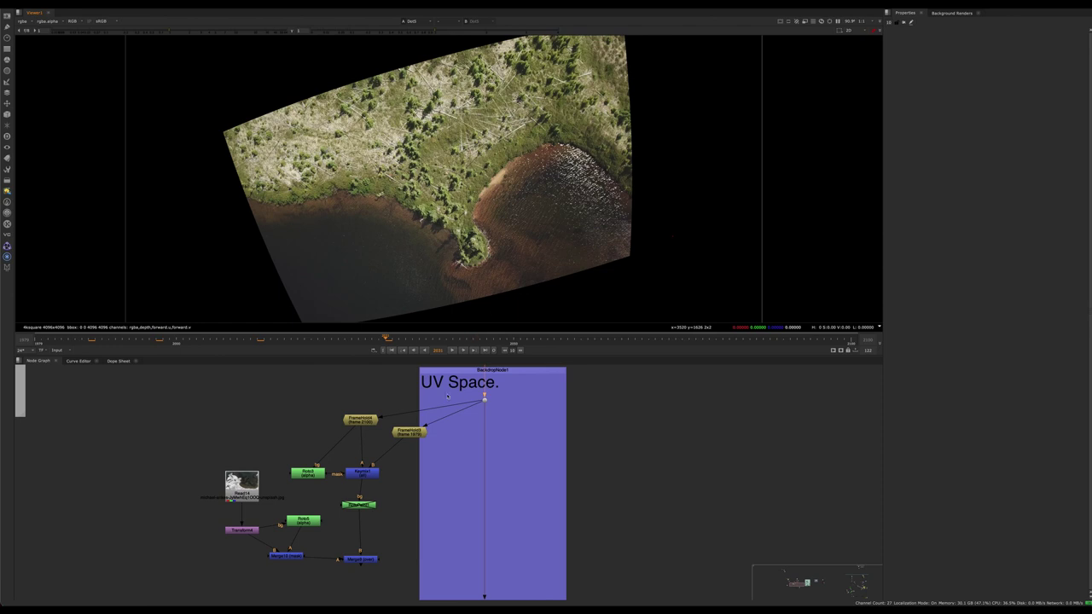
pyautogui.moveTo(447, 397); pyautogui.dragTo(506, 421, button='middle')
pyautogui.scroll(3, 491, 443)
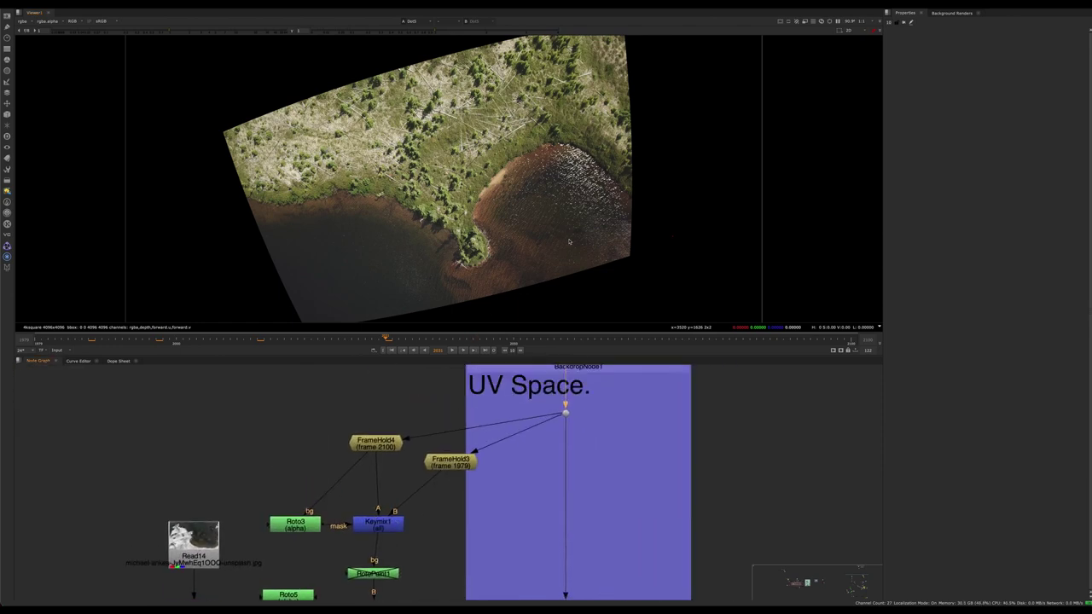
pyautogui.click(90, 341)
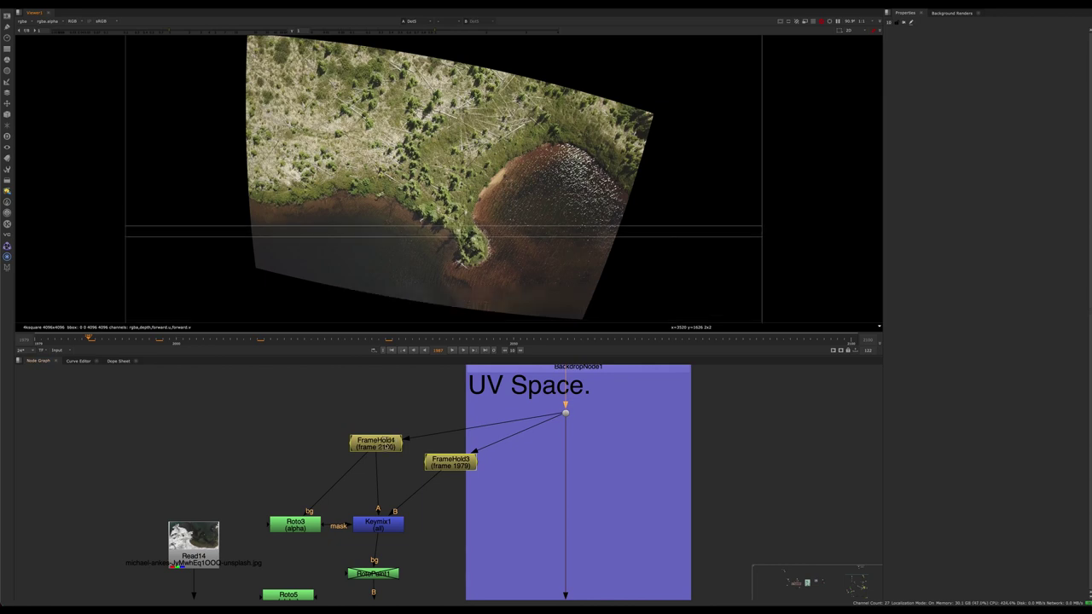
# View FrameHold4 and open its properties to examine the held frame 2100
pyautogui.moveTo(392, 446); pyautogui.dragTo(399, 449)
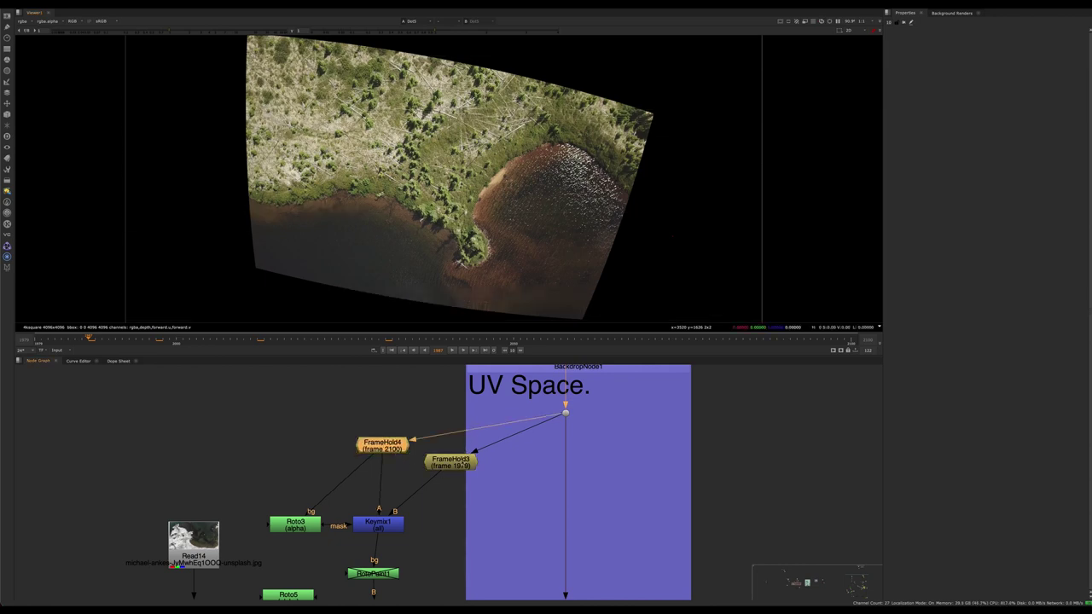
pyautogui.moveTo(446, 505); pyautogui.dragTo(385, 474, button='middle')
pyautogui.press('1')
pyautogui.scroll(5, 334, 425)
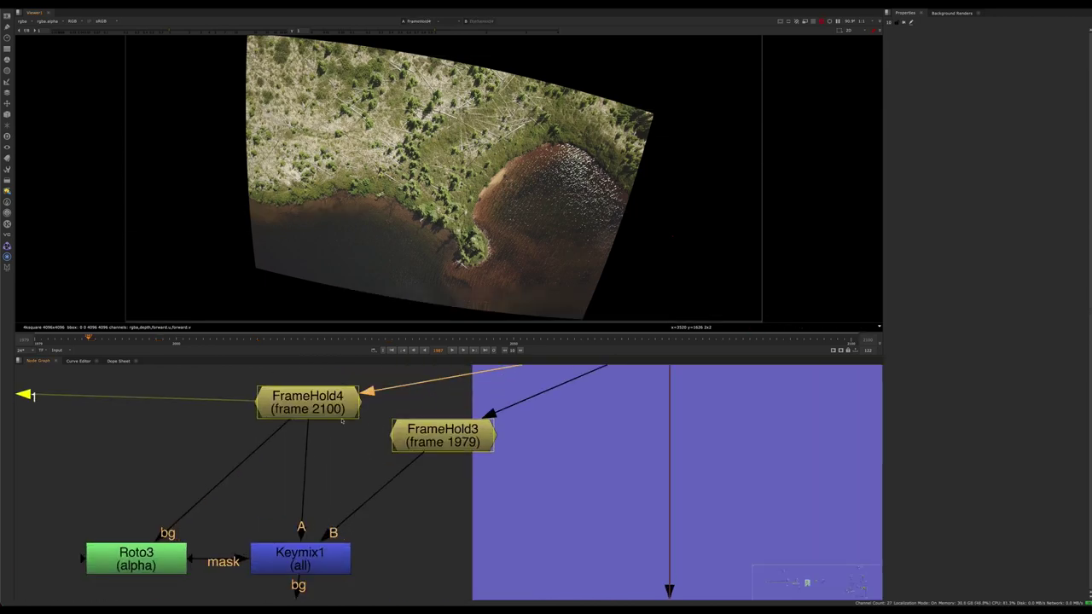
pyautogui.doubleClick(333, 411)
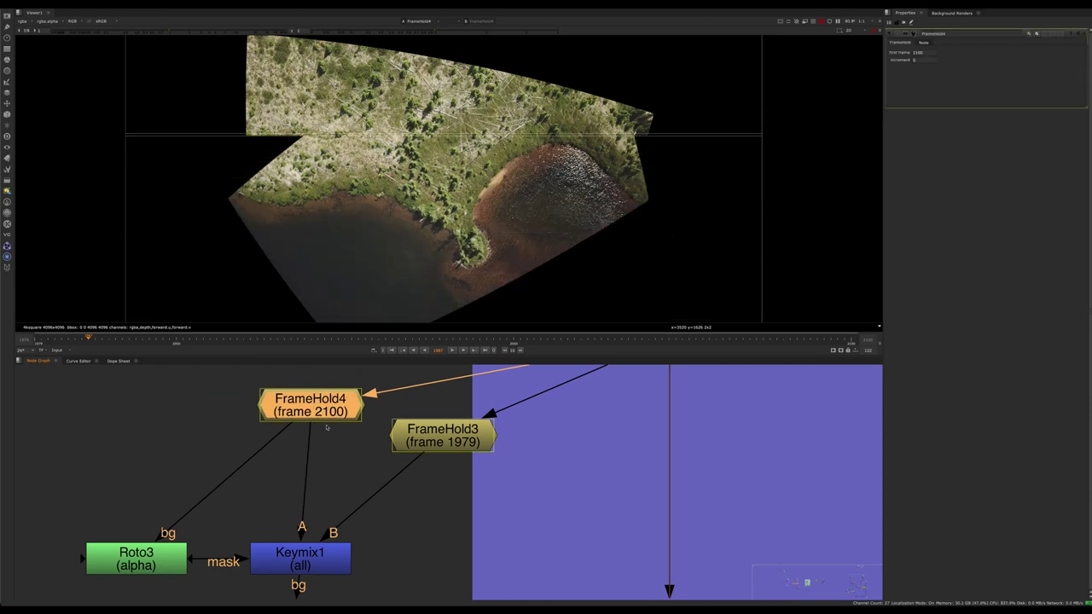
pyautogui.moveTo(333, 411); pyautogui.dragTo(333, 413)
# Move FrameHold3 farther from FrameHold4 and alternate the viewer between the two to compare held frames 1979 and 2100
pyautogui.moveTo(451, 442); pyautogui.dragTo(490, 473)
pyautogui.press('2')
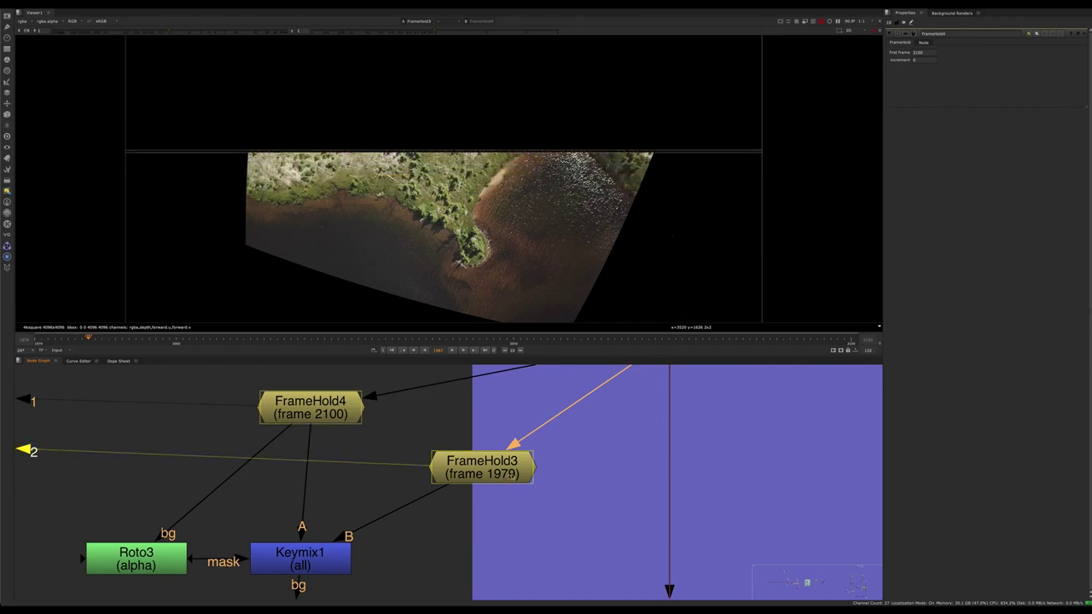
pyautogui.click(341, 420)
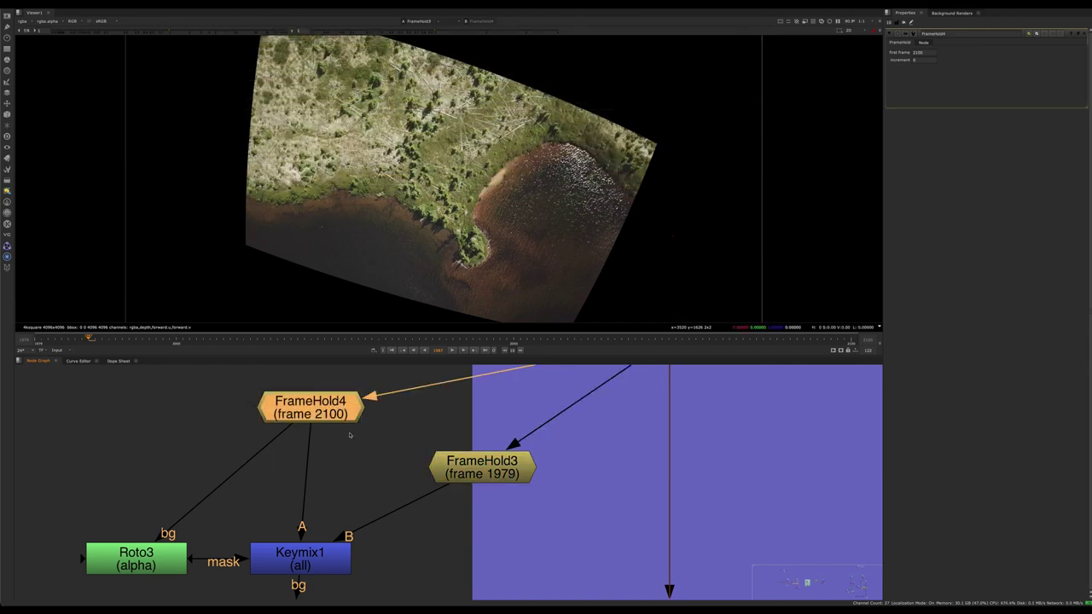
pyautogui.press('1')
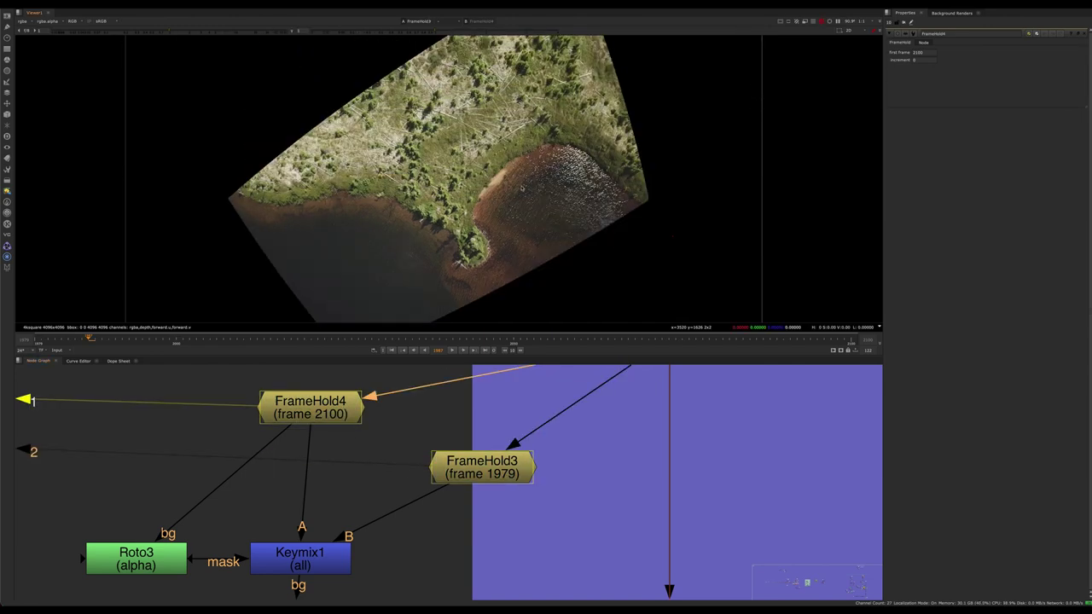
pyautogui.press('2')
pyautogui.scroll(-2, 531, 184)
pyautogui.moveTo(531, 184); pyautogui.dragTo(515, 212, button='middle')
pyautogui.press('1')
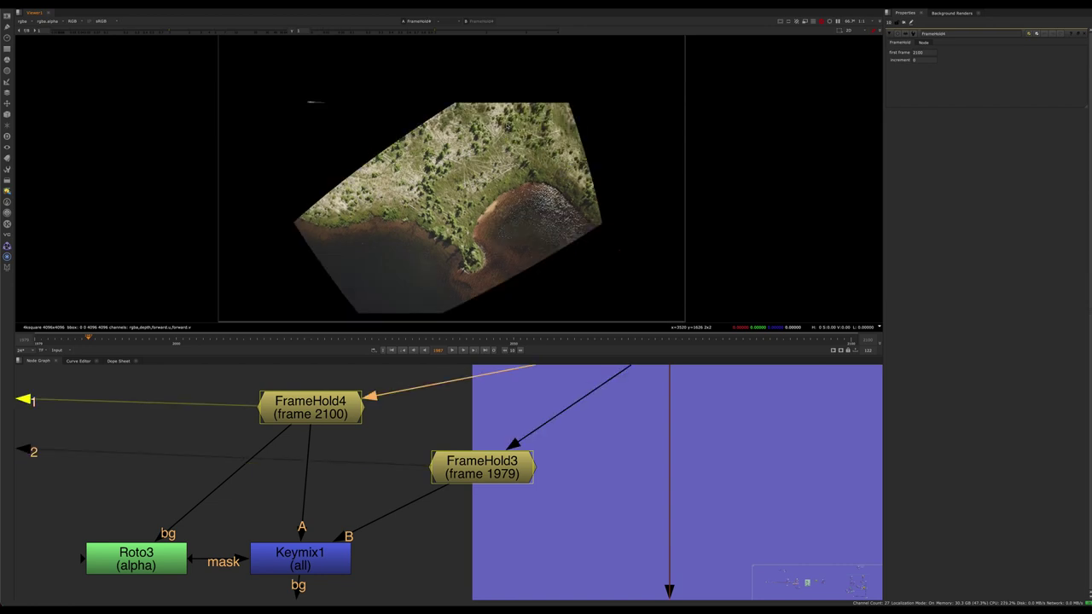
pyautogui.moveTo(482, 467); pyautogui.dragTo(500, 492)
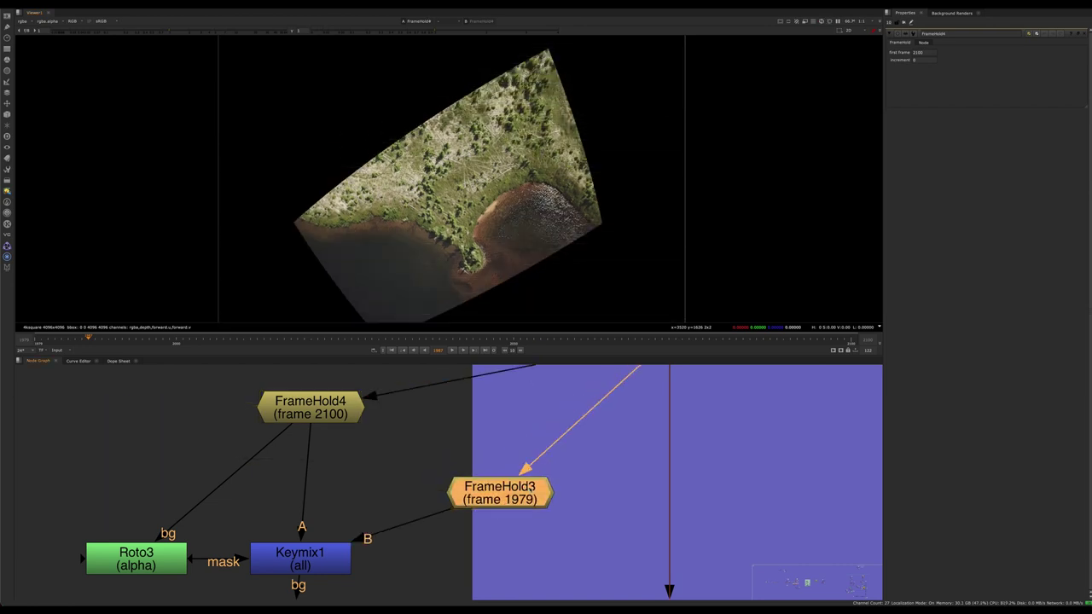
pyautogui.press('2')
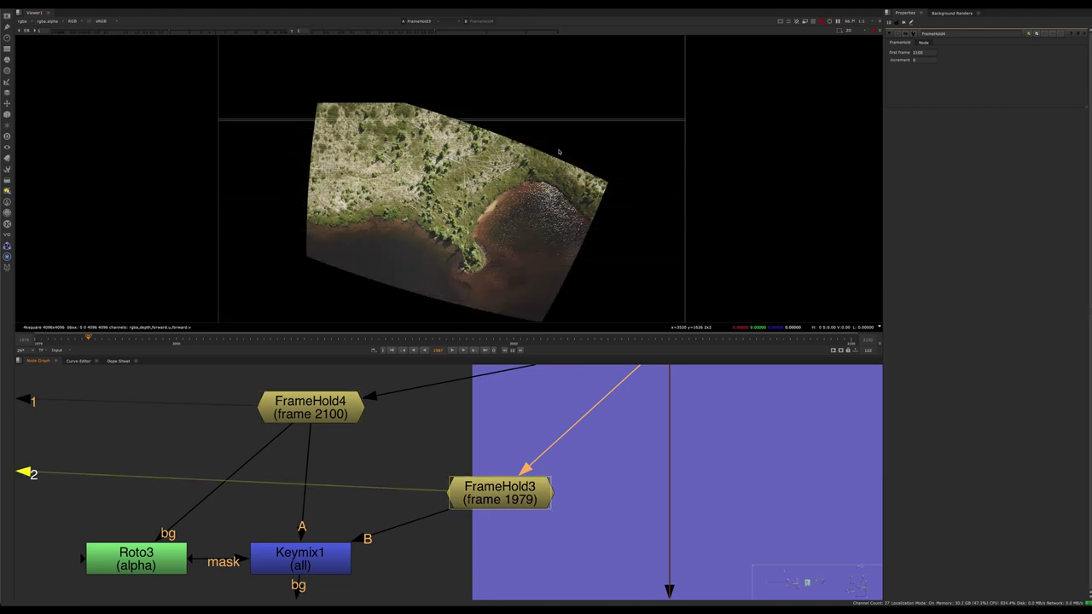
pyautogui.press('1')
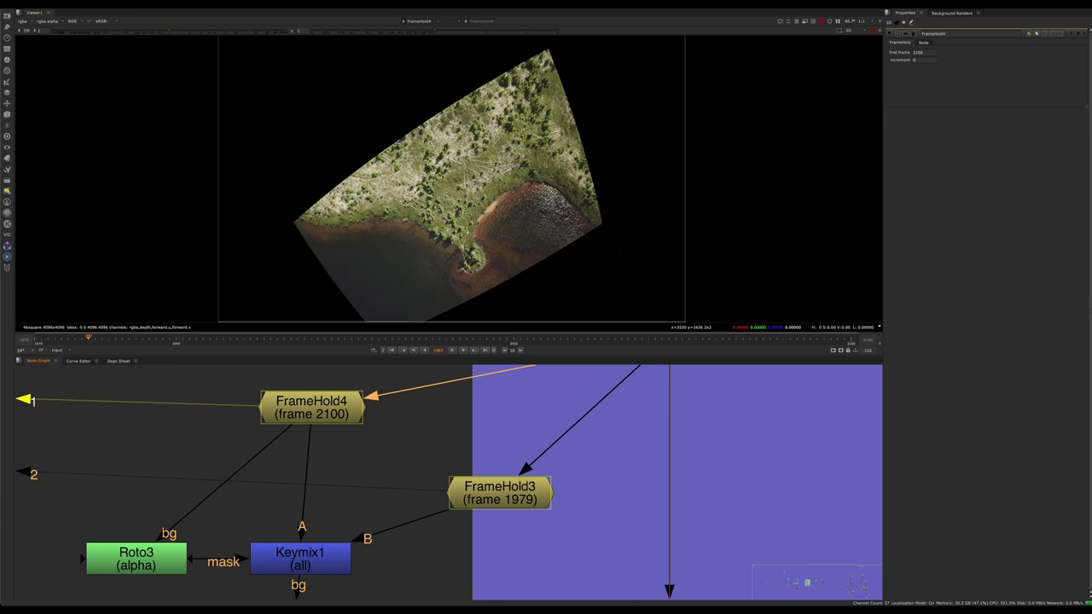
pyautogui.press('2')
pyautogui.press('1')
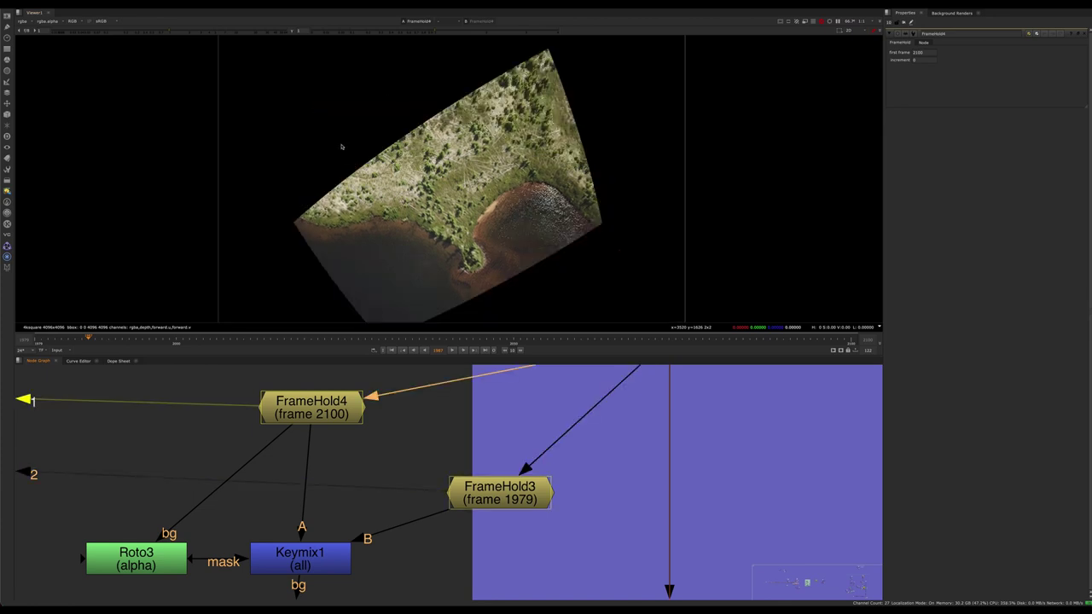
pyautogui.press('2')
# View Keymix1 to examine how the two held frames combine through the Roto3 mask
pyautogui.moveTo(328, 564); pyautogui.dragTo(376, 462, button='middle')
pyautogui.moveTo(375, 462); pyautogui.dragTo(393, 465)
pyautogui.press('1')
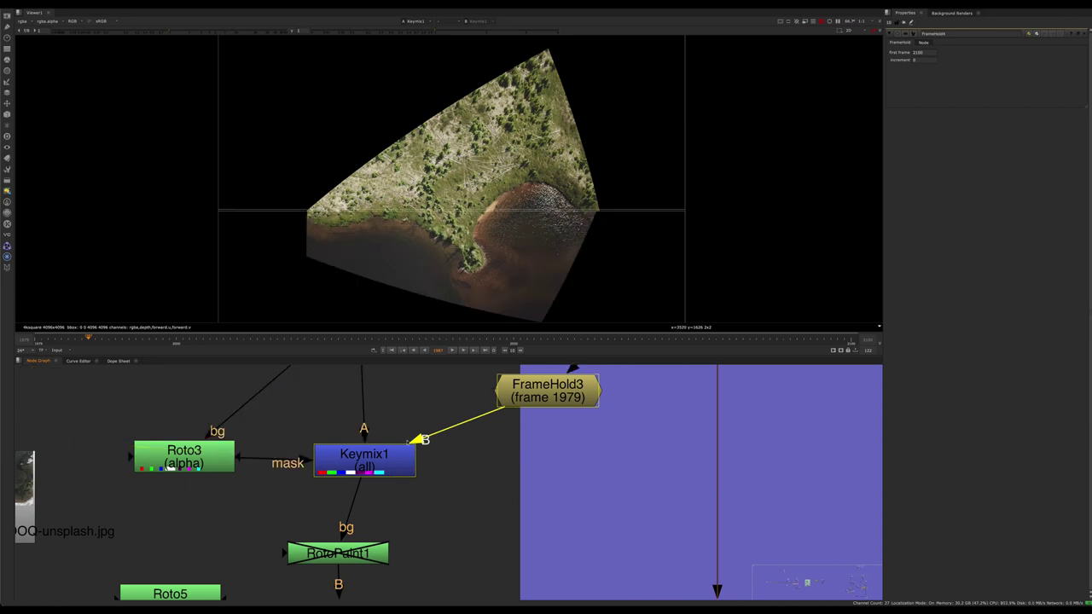
pyautogui.moveTo(441, 418); pyautogui.dragTo(395, 492, button='middle')
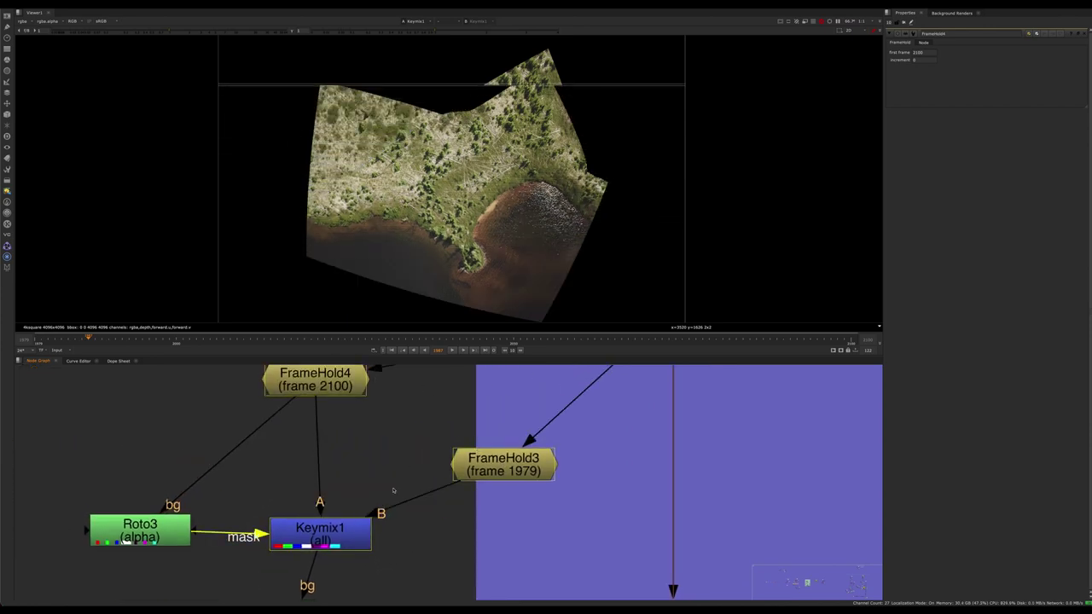
pyautogui.moveTo(425, 408); pyautogui.dragTo(465, 359, button='middle')
pyautogui.click(431, 394)
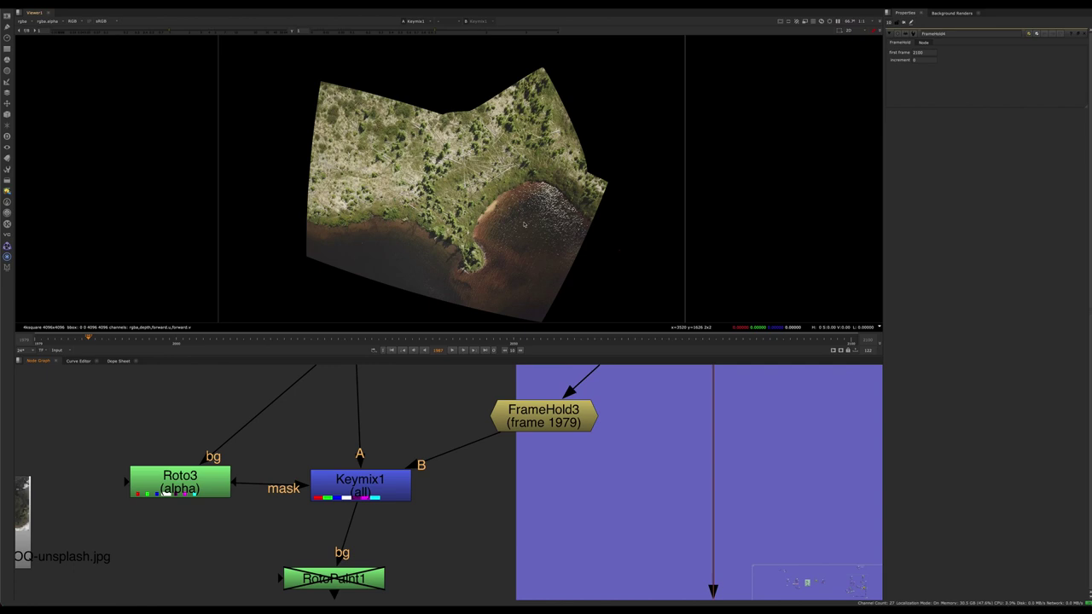
# Toggle Keymix1 off and back on, and examine the combined UV image up close
pyautogui.click(394, 479)
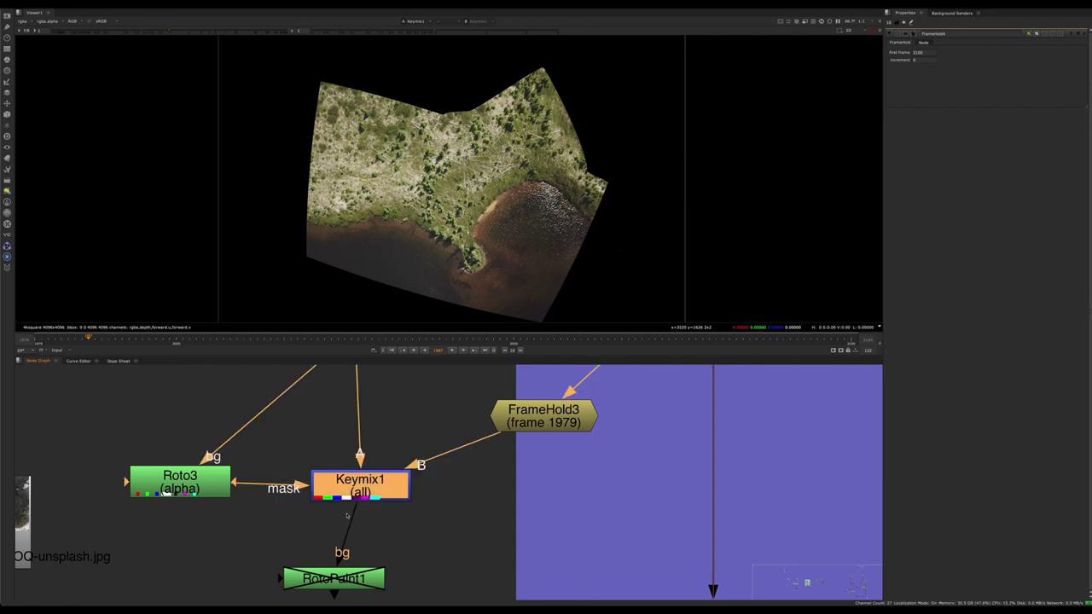
pyautogui.press('d')
pyautogui.press('d')
pyautogui.scroll(-2, 447, 154)
pyautogui.scroll(3, 478, 171)
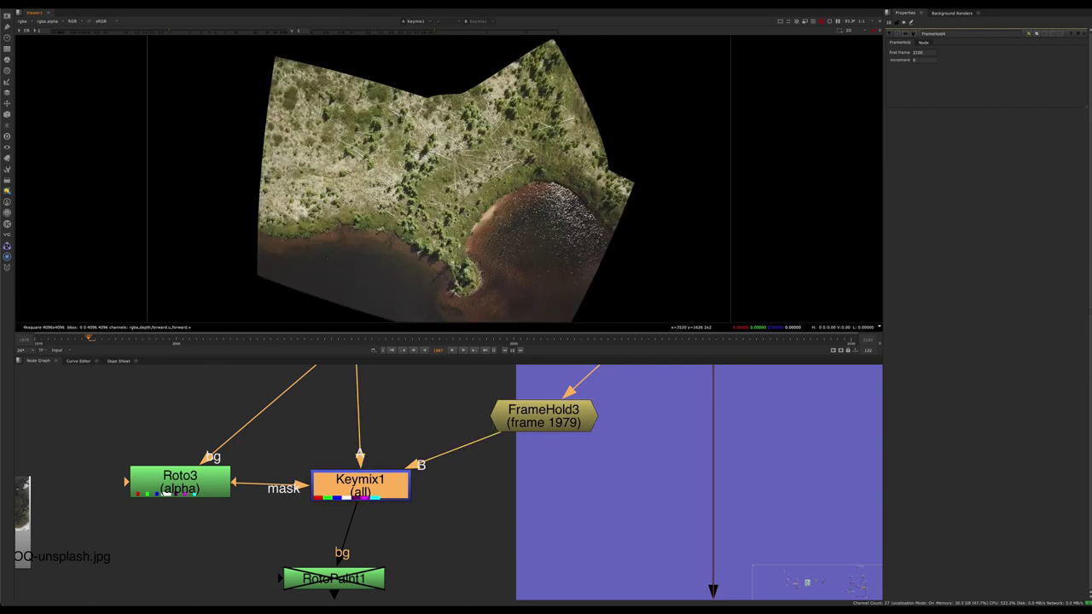
pyautogui.click(484, 546)
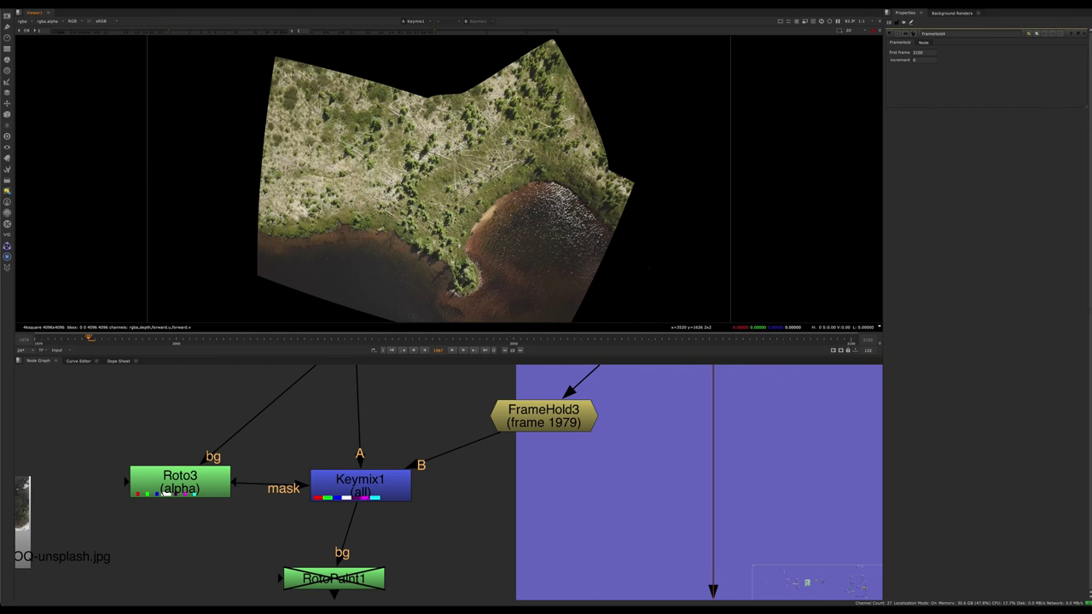
# Select Keymix1 and inspect its combined UV image at several zoom levels
pyautogui.moveTo(446, 484); pyautogui.dragTo(402, 520, button='middle')
pyautogui.moveTo(395, 406); pyautogui.dragTo(249, 572)
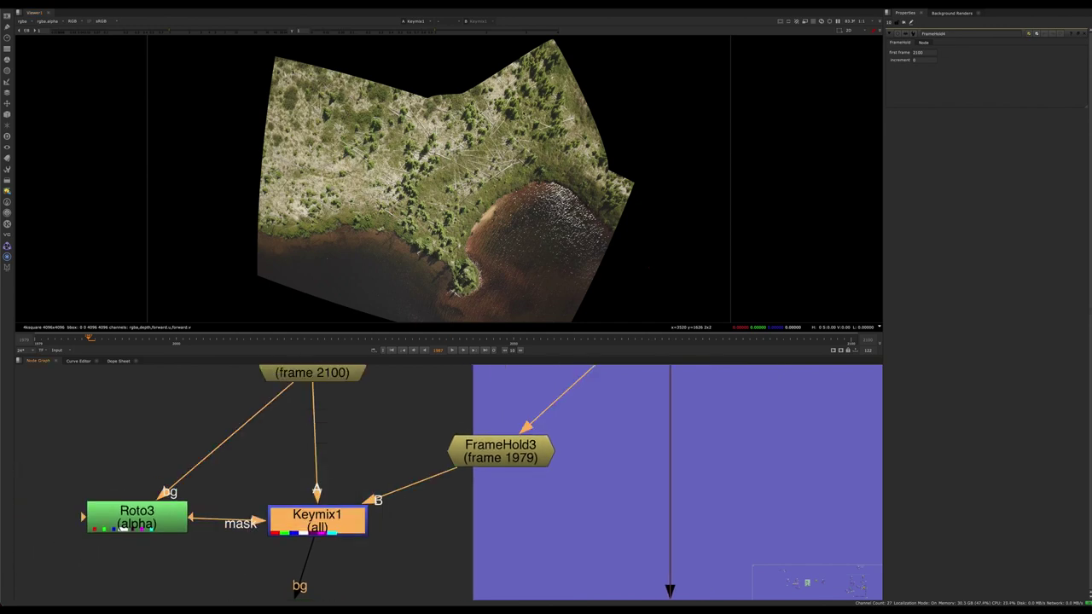
pyautogui.scroll(-4, 455, 147)
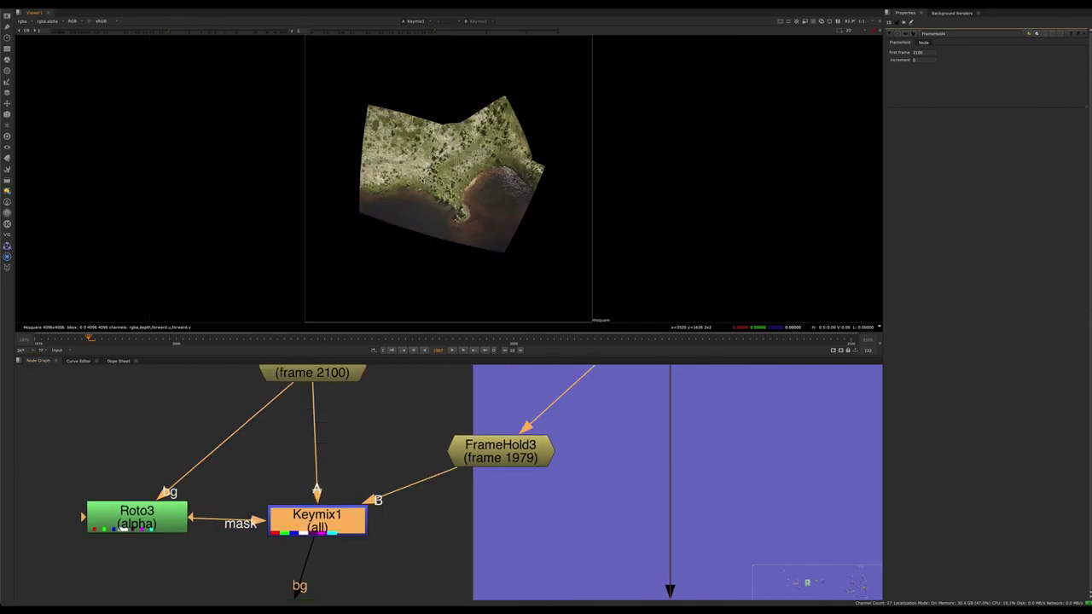
pyautogui.scroll(5, 421, 158)
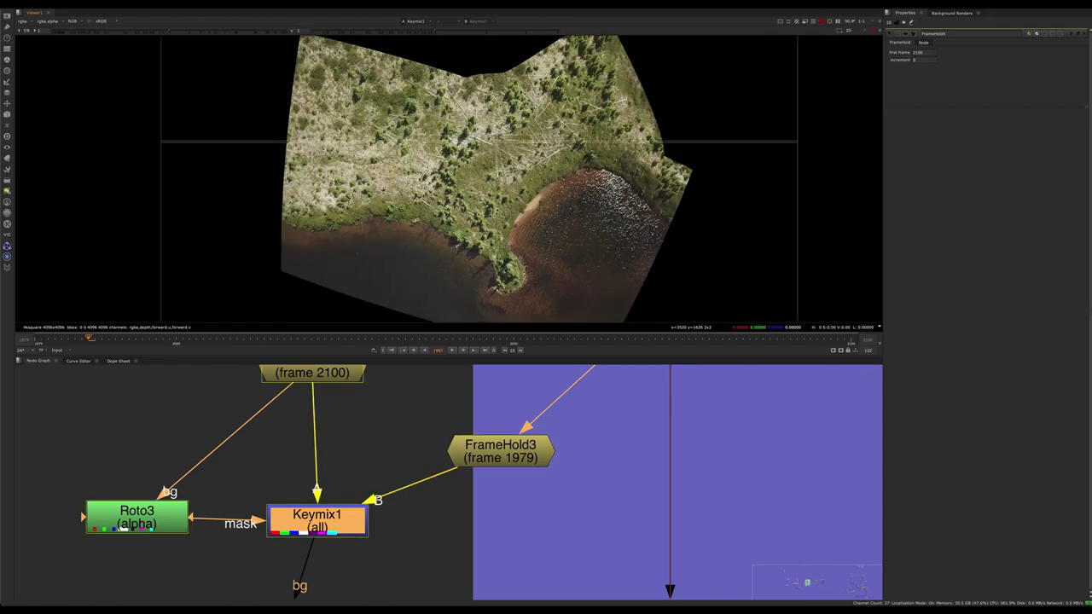
pyautogui.moveTo(519, 157); pyautogui.dragTo(487, 210, button='middle')
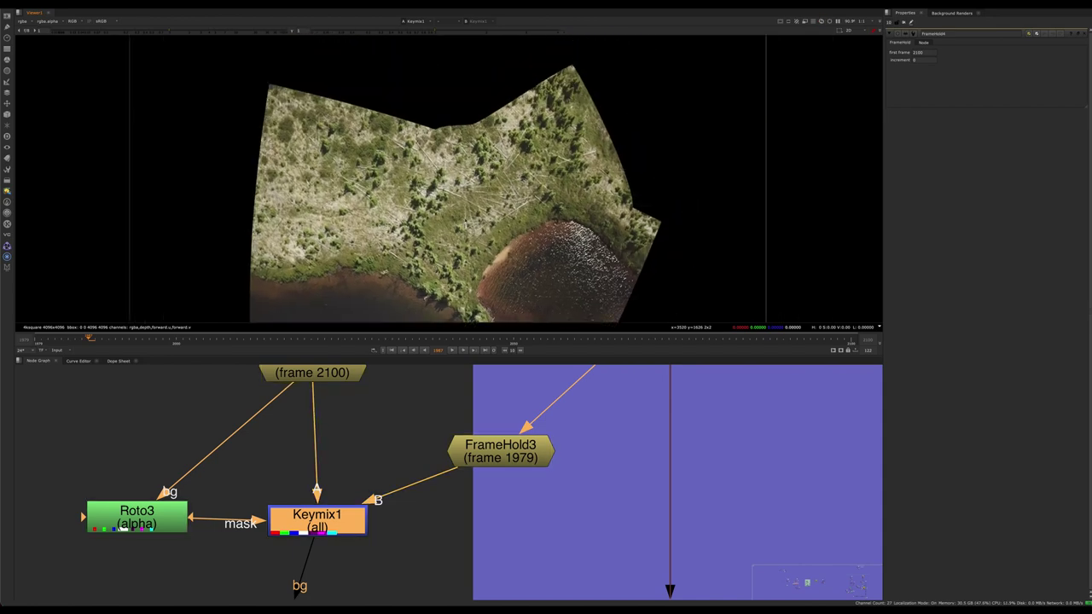
pyautogui.press('f')
# Move RotoPaint1 so it sits directly below Keymix1, and examine the UV image up close
pyautogui.moveTo(307, 587); pyautogui.dragTo(340, 480, button='middle')
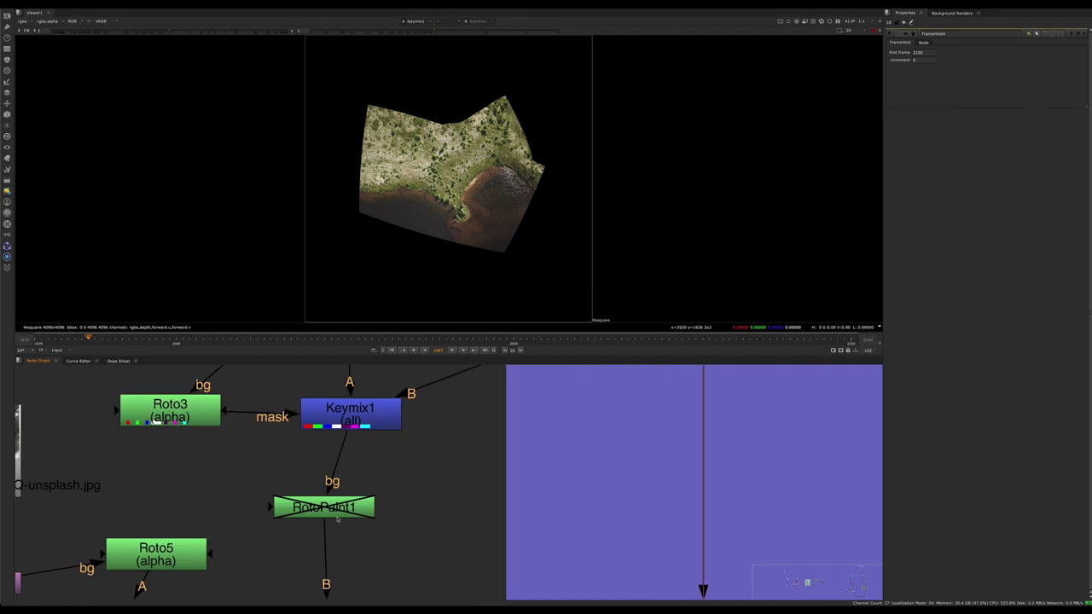
pyautogui.moveTo(337, 516); pyautogui.dragTo(379, 512)
pyautogui.moveTo(418, 486); pyautogui.dragTo(377, 429, button='middle')
pyautogui.scroll(-3, 415, 427)
pyautogui.scroll(6, 456, 156)
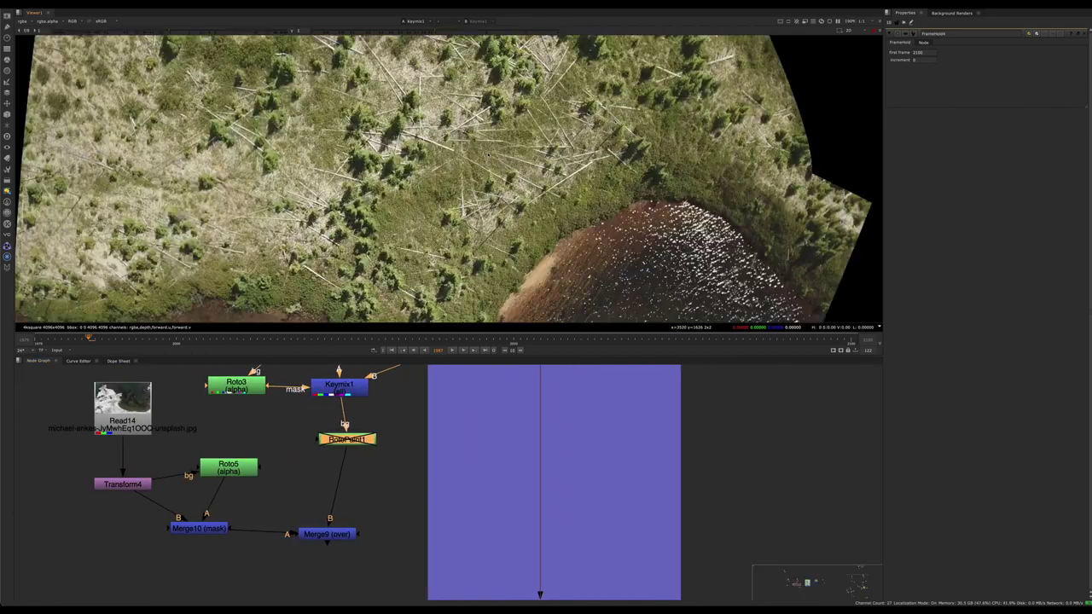
pyautogui.scroll(-5, 469, 189)
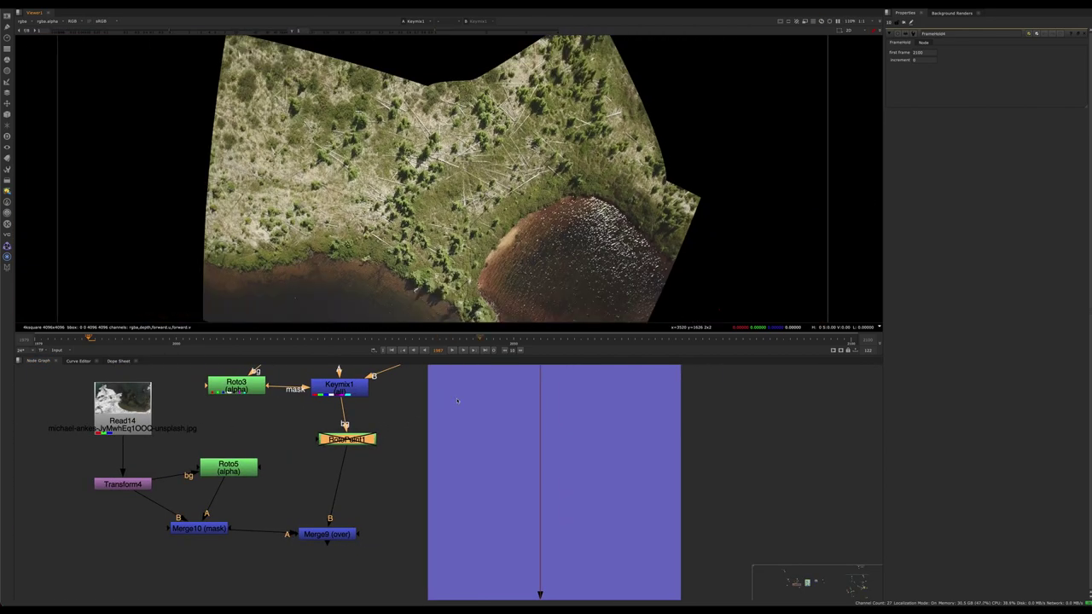
# View Merge9 to examine the Read14 element merged over the UV image, and review the Card4 setup downstream
pyautogui.moveTo(455, 427); pyautogui.dragTo(459, 377, button='middle')
pyautogui.scroll(-4, 437, 212)
pyautogui.moveTo(437, 211); pyautogui.dragTo(428, 169, button='middle')
pyautogui.scroll(-4, 486, 503)
pyautogui.moveTo(550, 589); pyautogui.dragTo(477, 475, button='middle')
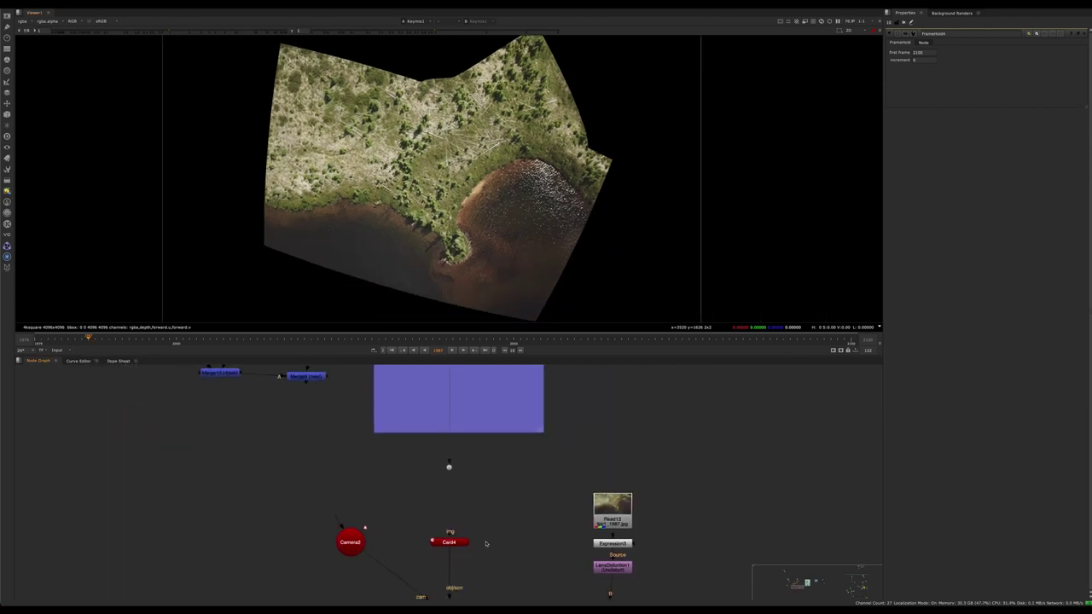
pyautogui.click(457, 542)
pyautogui.moveTo(435, 443); pyautogui.dragTo(484, 536, button='middle')
pyautogui.click(357, 469)
pyautogui.press('1')
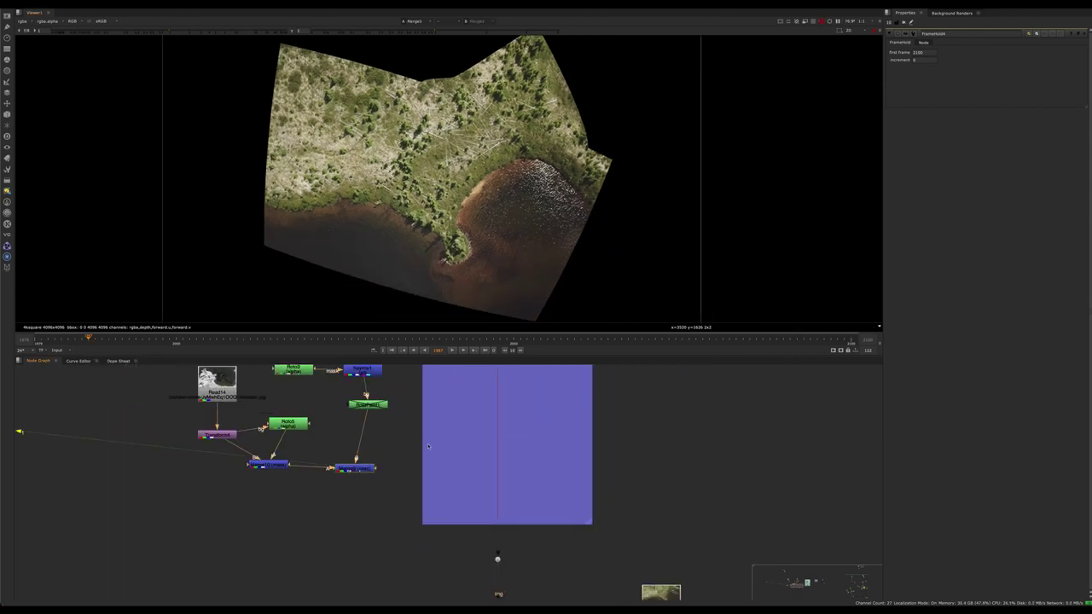
pyautogui.moveTo(452, 476); pyautogui.dragTo(378, 405, button='middle')
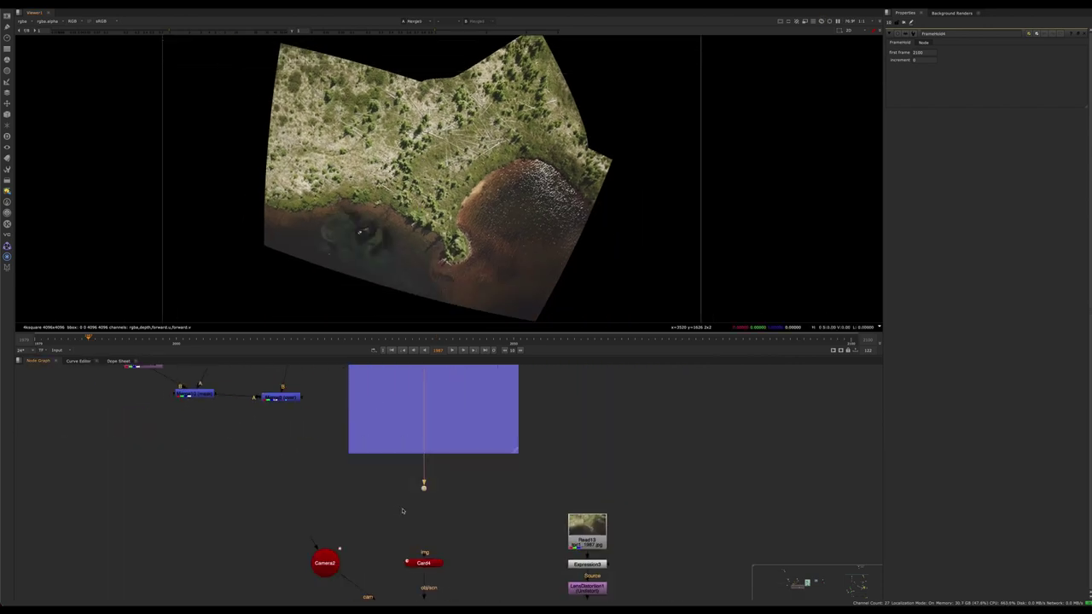
pyautogui.moveTo(432, 577); pyautogui.dragTo(439, 535, button='middle')
pyautogui.moveTo(406, 432); pyautogui.dragTo(405, 534, button='middle')
pyautogui.moveTo(333, 376); pyautogui.dragTo(402, 483, button='middle')
# Copy RotoPaint1 into the UV Space backdrop without connecting it, and enable the copy
pyautogui.click(318, 467)
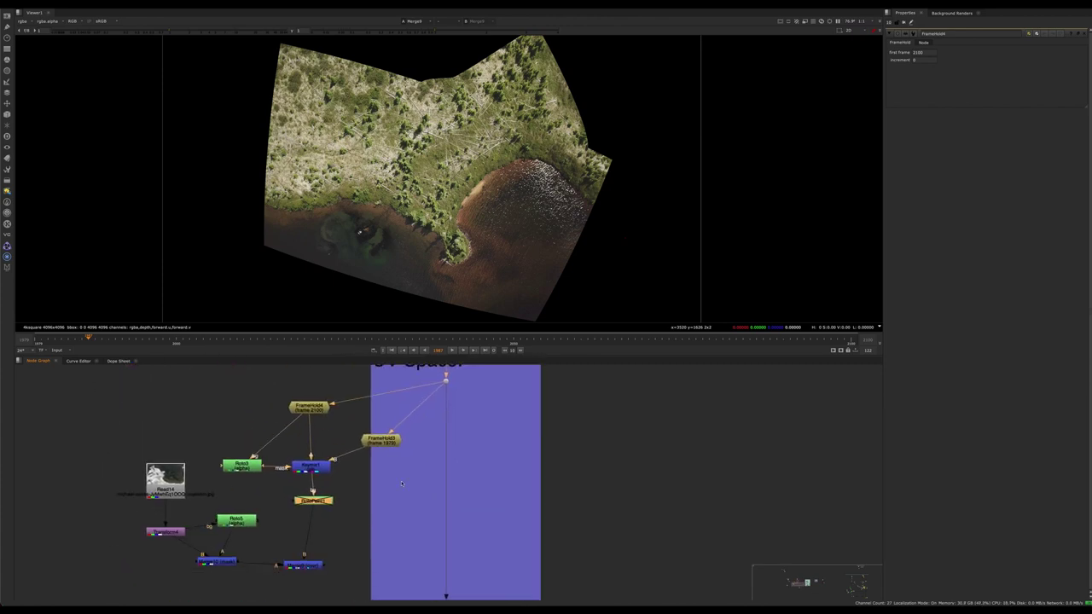
pyautogui.hotkey('ctrl', 'v')
pyautogui.click(404, 500)
pyautogui.hotkey('ctrl', 'z')
pyautogui.hotkey('ctrl', 'v')
pyautogui.scroll(5, 405, 519)
pyautogui.press('d')
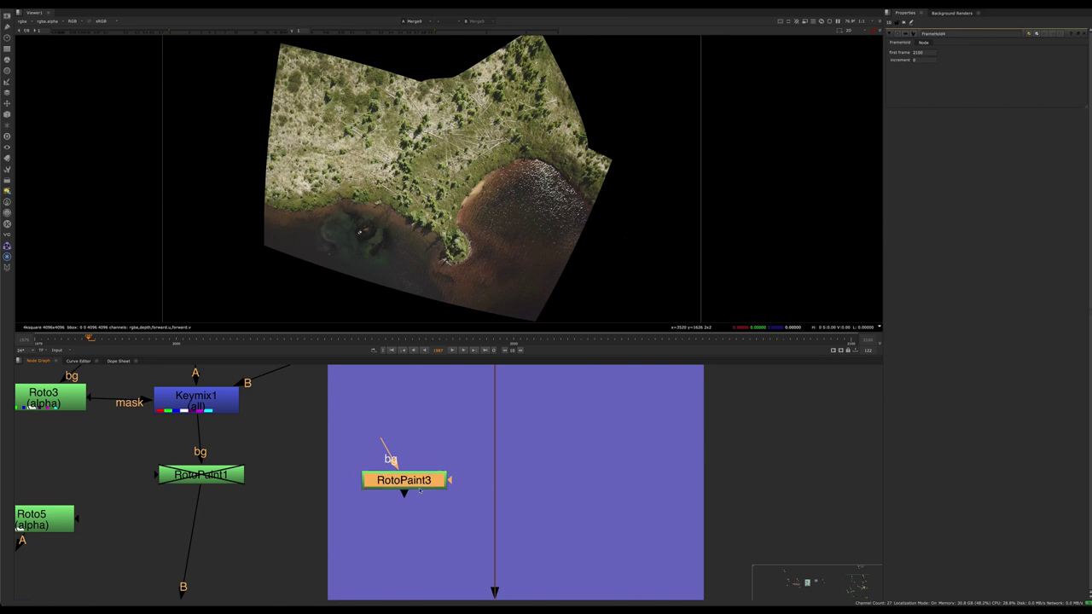
# Add a Merge node on the main UV pipe, with the copied RotoPaint as its A input
pyautogui.moveTo(418, 480); pyautogui.dragTo(397, 513)
pyautogui.press('m')
pyautogui.moveTo(522, 514); pyautogui.dragTo(527, 539)
pyautogui.press('1')
pyautogui.moveTo(527, 538); pyautogui.dragTo(420, 552, button='middle')
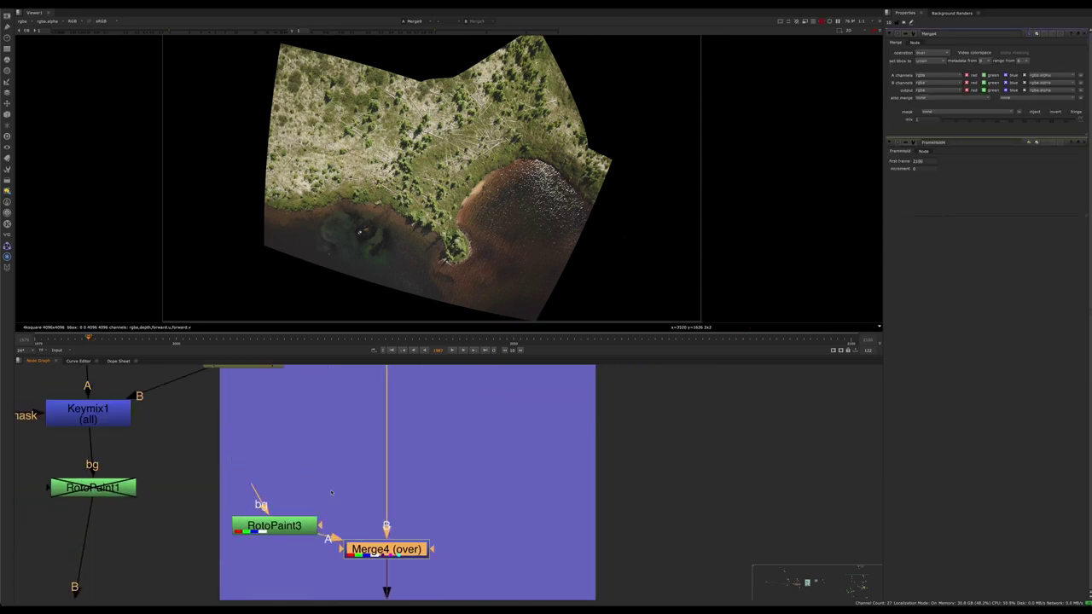
# View Merge4 to examine where the paint stroke lands over the UV image
pyautogui.scroll(-3, 326, 447)
pyautogui.moveTo(369, 501); pyautogui.dragTo(458, 473, button='middle')
pyautogui.press('1')
pyautogui.scroll(5, 479, 421)
pyautogui.scroll(-2, 481, 425)
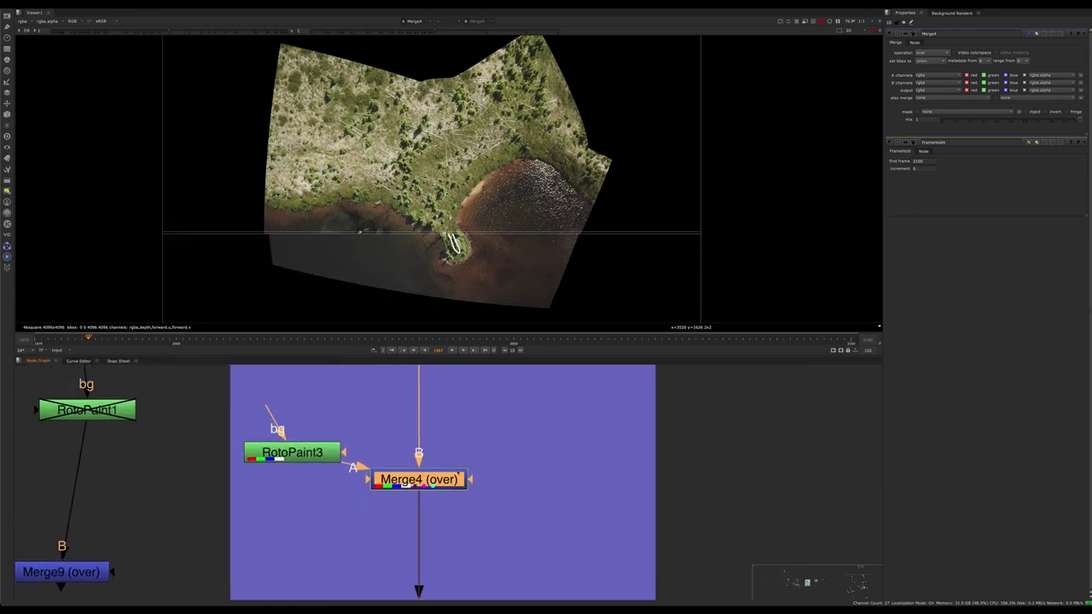
# View RotoPaint3 alone to examine its stroke and frame format without a bg input
pyautogui.moveTo(371, 493); pyautogui.dragTo(320, 444)
pyautogui.moveTo(321, 436); pyautogui.dragTo(370, 486, button='middle')
pyautogui.press('1')
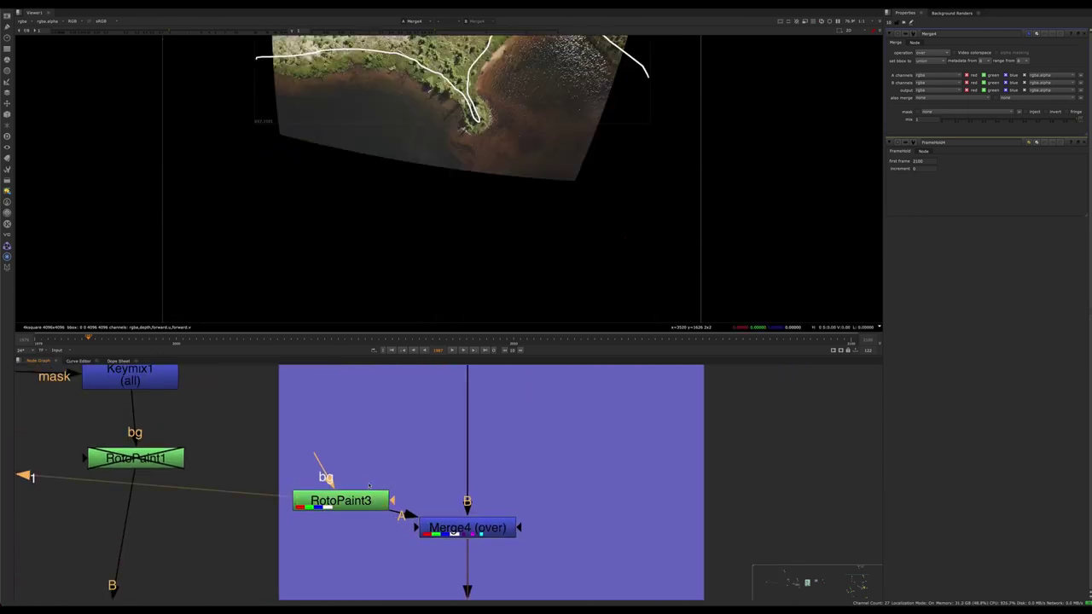
pyautogui.press('f')
pyautogui.press('h')
pyautogui.scroll(-3, 454, 409)
# View the dot above the two FrameHold nodes to examine the unpainted UV image
pyautogui.moveTo(460, 383); pyautogui.dragTo(436, 453, button='middle')
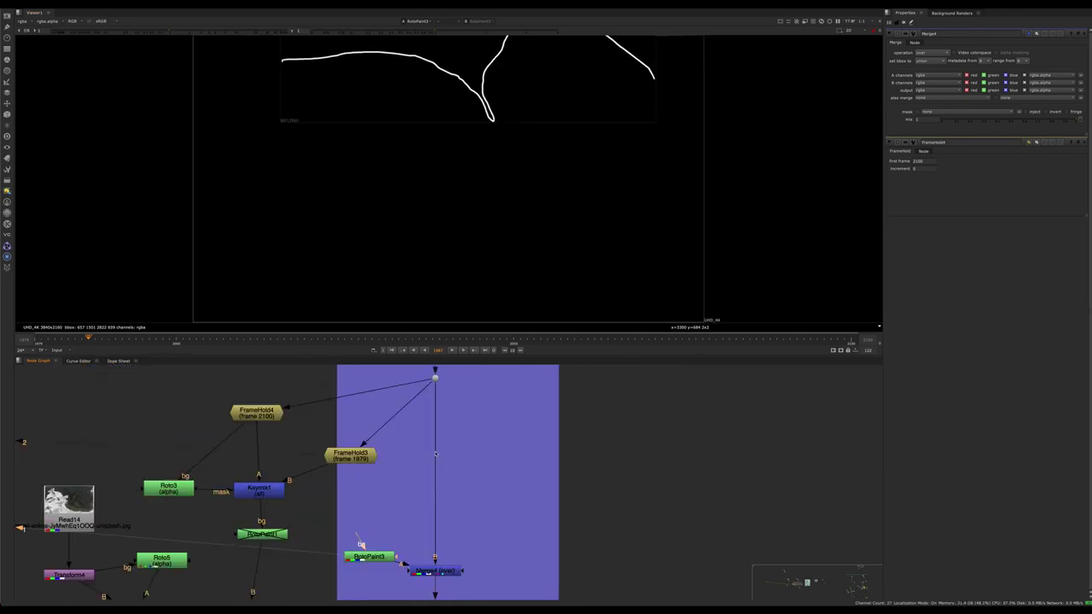
pyautogui.moveTo(424, 364); pyautogui.dragTo(421, 362)
pyautogui.press('1')
pyautogui.moveTo(495, 477); pyautogui.dragTo(495, 480, button='middle')
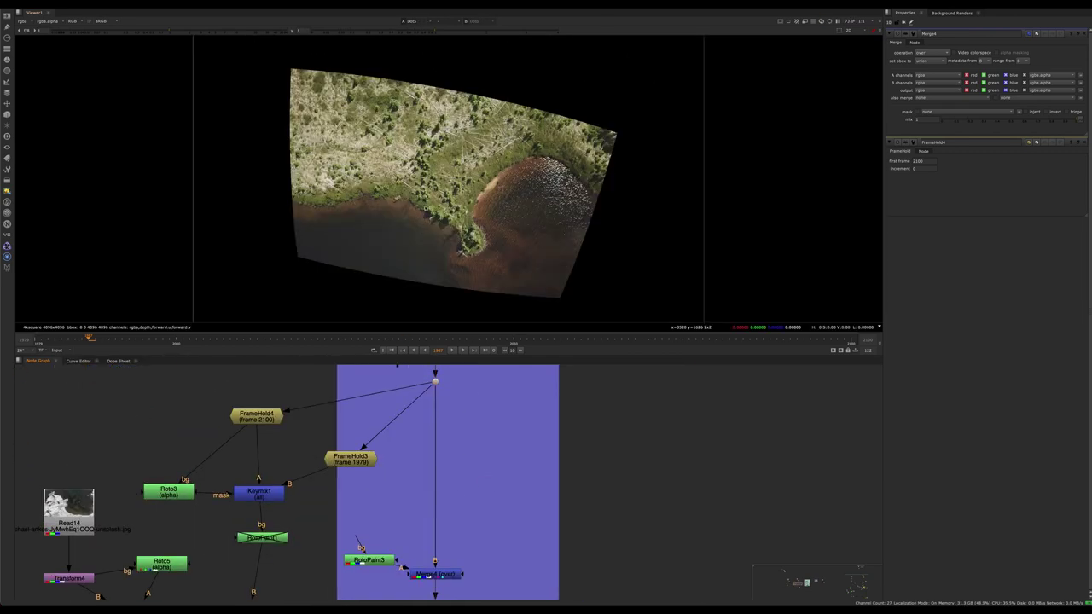
# Insert a dot on the main pipe above Merge4, connect RotoPaint3's bg input to it, and open RotoPaint3's properties
pyautogui.scroll(4, 421, 549)
pyautogui.keyDown('ctrl'); pyautogui.moveTo(447, 474); pyautogui.dragTo(447, 484); pyautogui.keyUp('ctrl')
pyautogui.moveTo(304, 531); pyautogui.dragTo(445, 487)
pyautogui.moveTo(349, 569); pyautogui.dragTo(342, 539)
pyautogui.doubleClick(341, 539)
pyautogui.moveTo(347, 532); pyautogui.dragTo(354, 485, button='middle')
pyautogui.scroll(2, 348, 526)
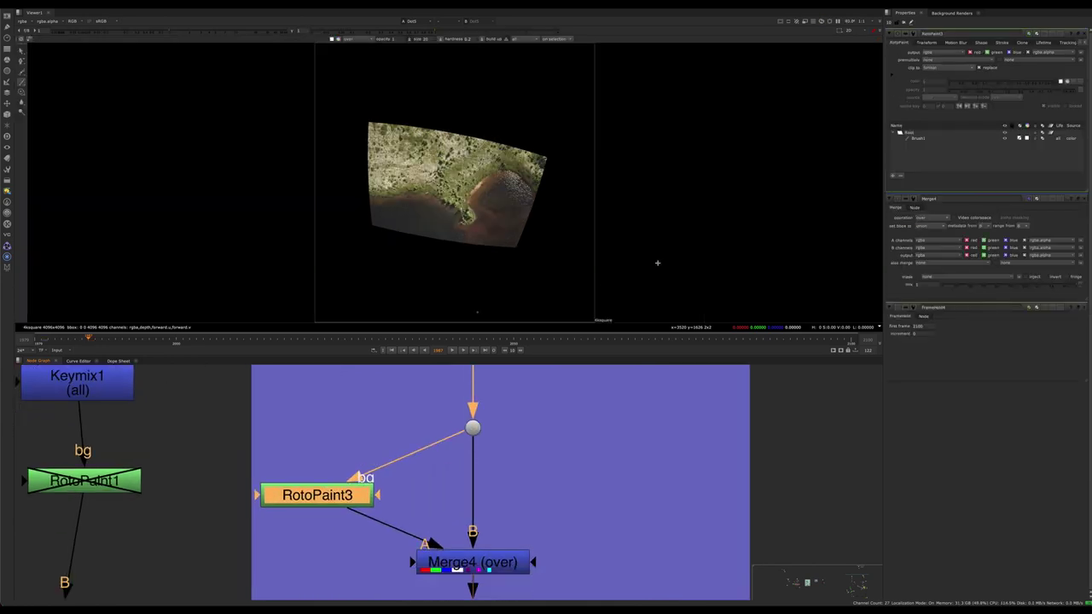
# View the new dot above RotoPaint3 to examine the image and format feeding its bg input
pyautogui.scroll(3, 473, 210)
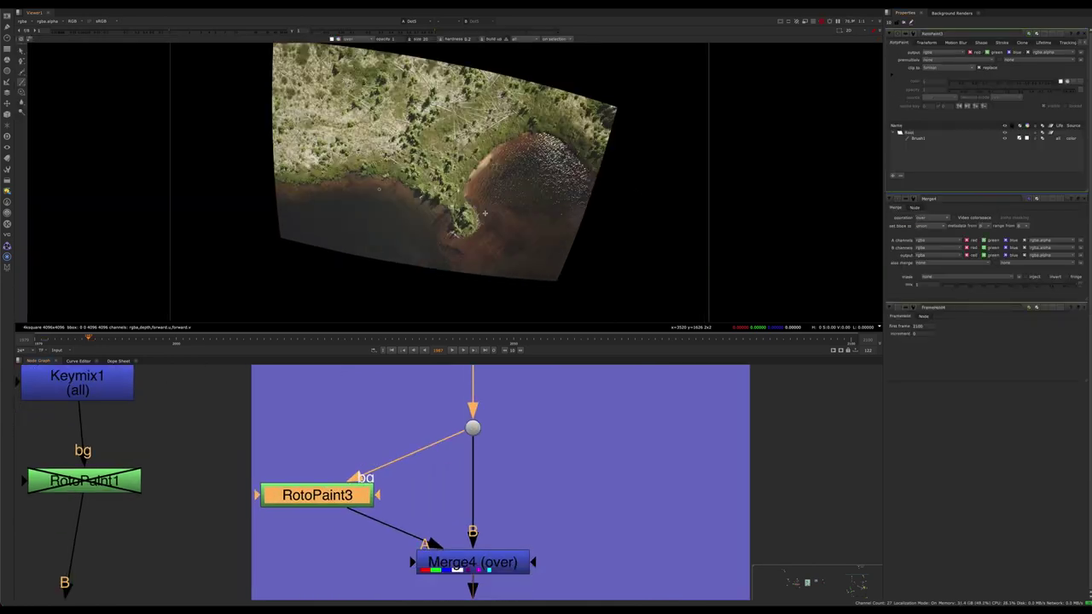
pyautogui.moveTo(473, 210); pyautogui.dragTo(471, 220, button='middle')
pyautogui.click(474, 429)
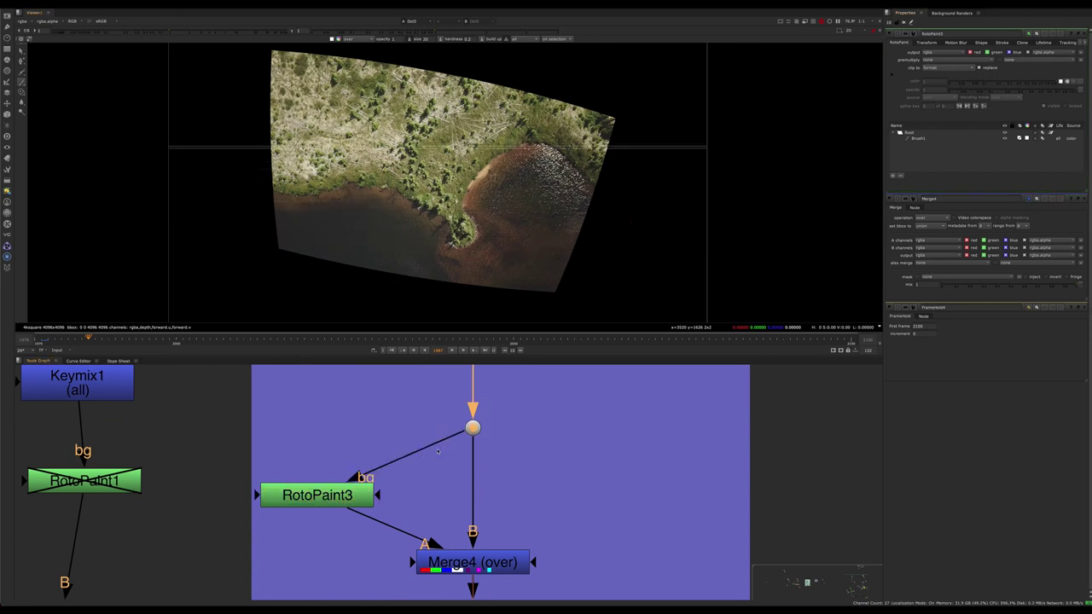
pyautogui.press('1')
pyautogui.moveTo(345, 487); pyautogui.dragTo(346, 475)
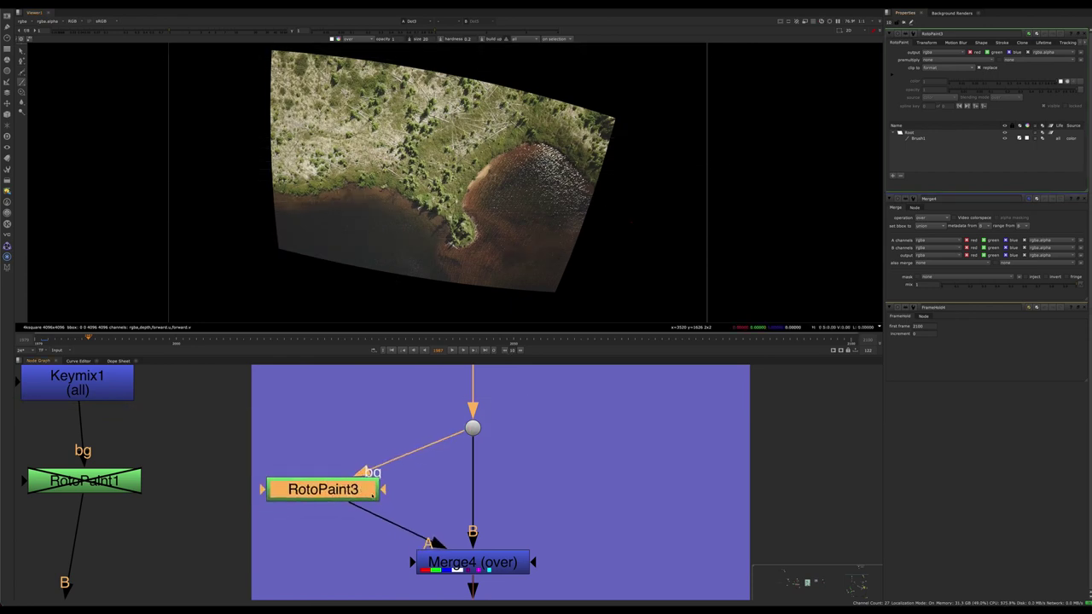
pyautogui.moveTo(463, 488); pyautogui.dragTo(457, 485, button='middle')
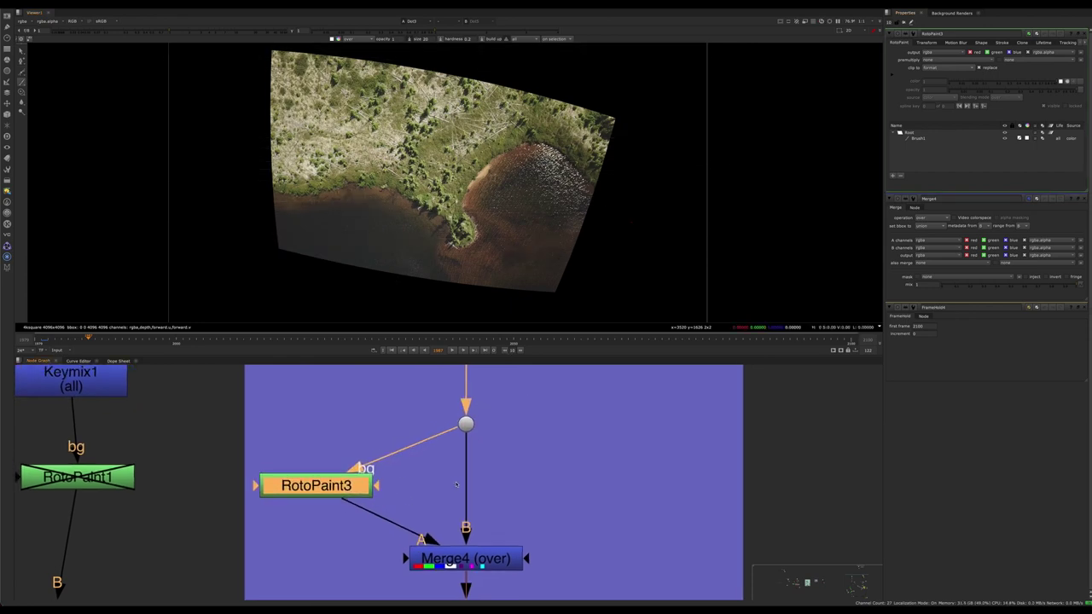
# Disconnect RotoPaint3's bg input and view its whole output frame
pyautogui.moveTo(362, 467); pyautogui.dragTo(338, 455)
pyautogui.press('1')
pyautogui.press('f')
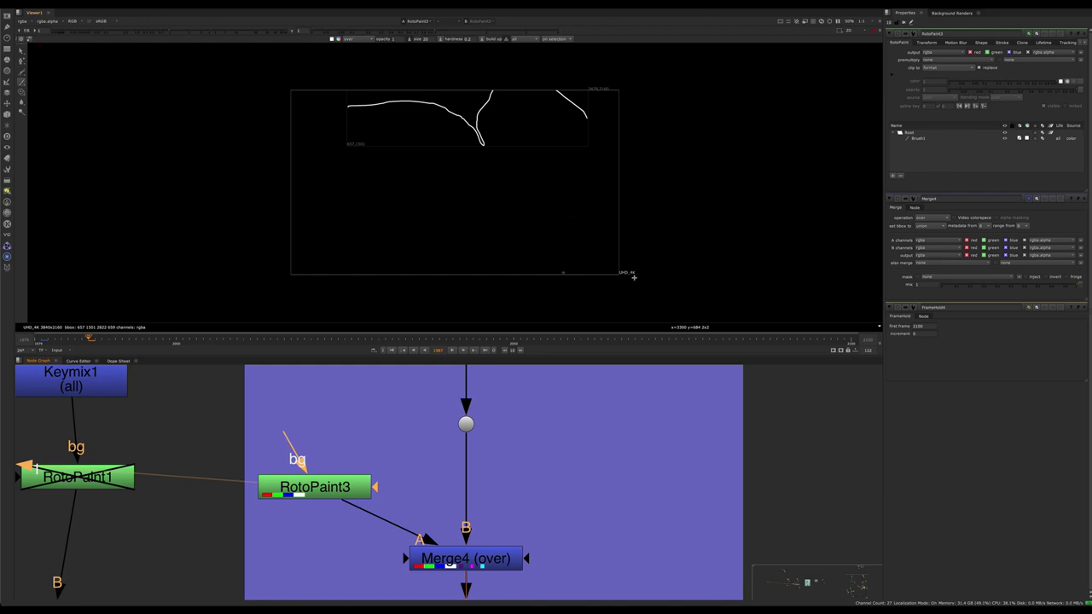
# Close the Merge4 and FrameHold4 properties, leaving only RotoPaint3's open
pyautogui.click(1084, 199)
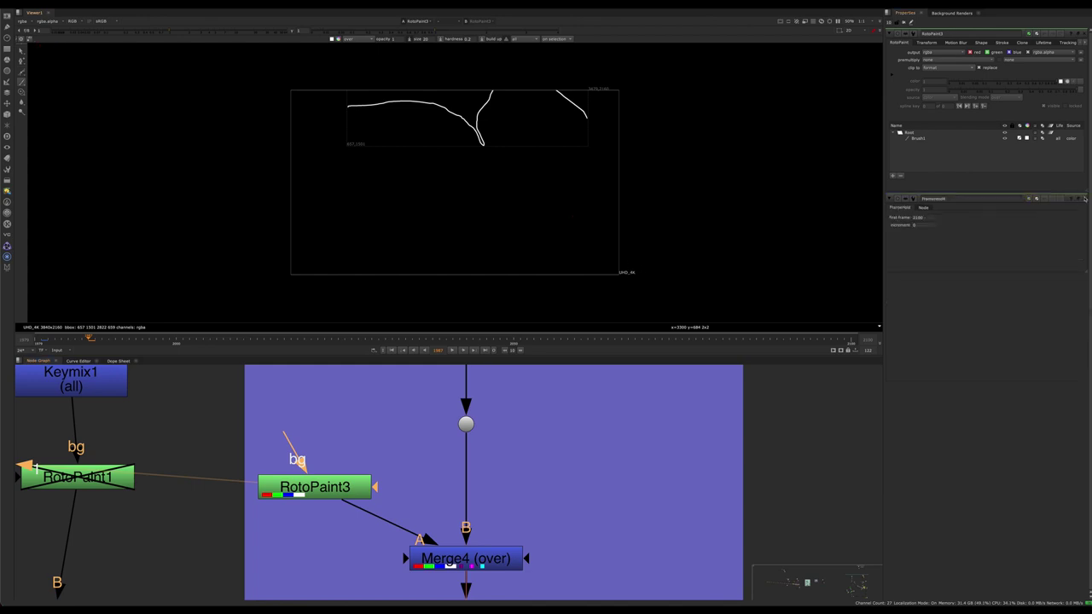
pyautogui.click(1084, 200)
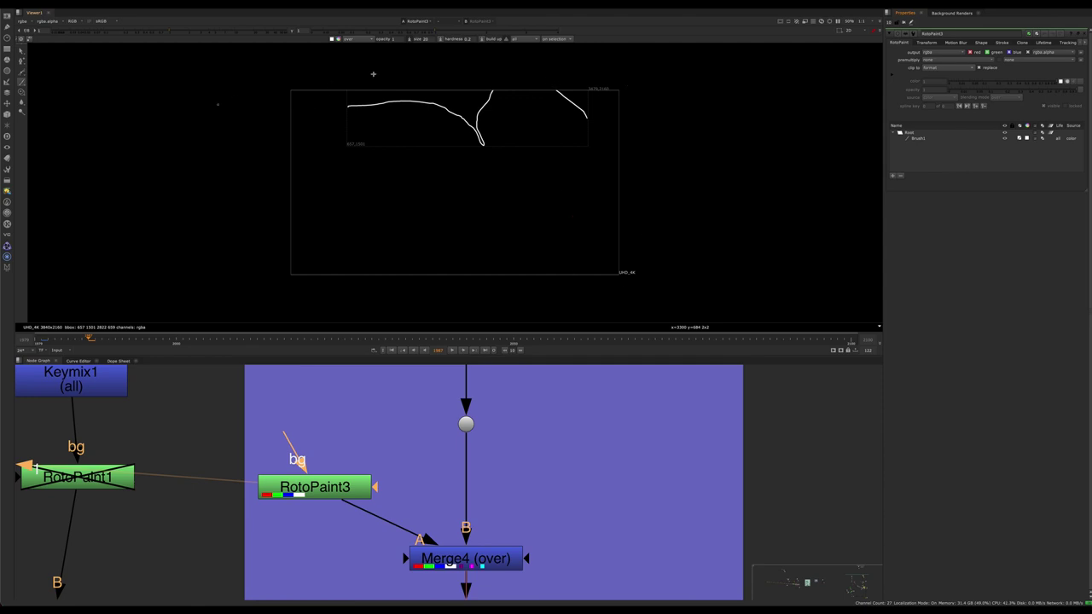
pyautogui.click(332, 488)
pyautogui.press('Tab')
pyautogui.press('Escape')
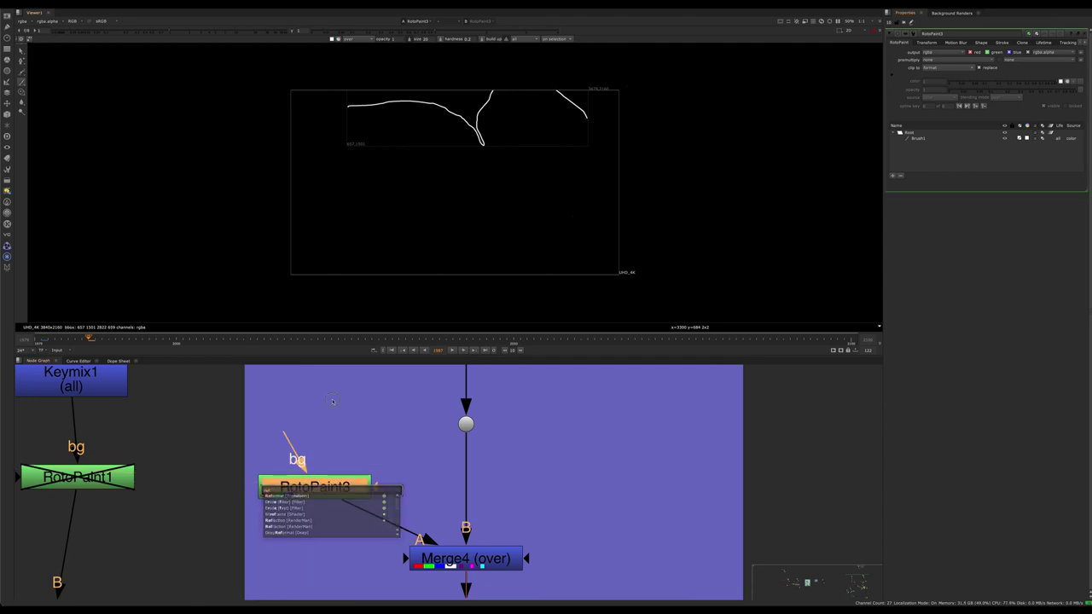
pyautogui.click(390, 413)
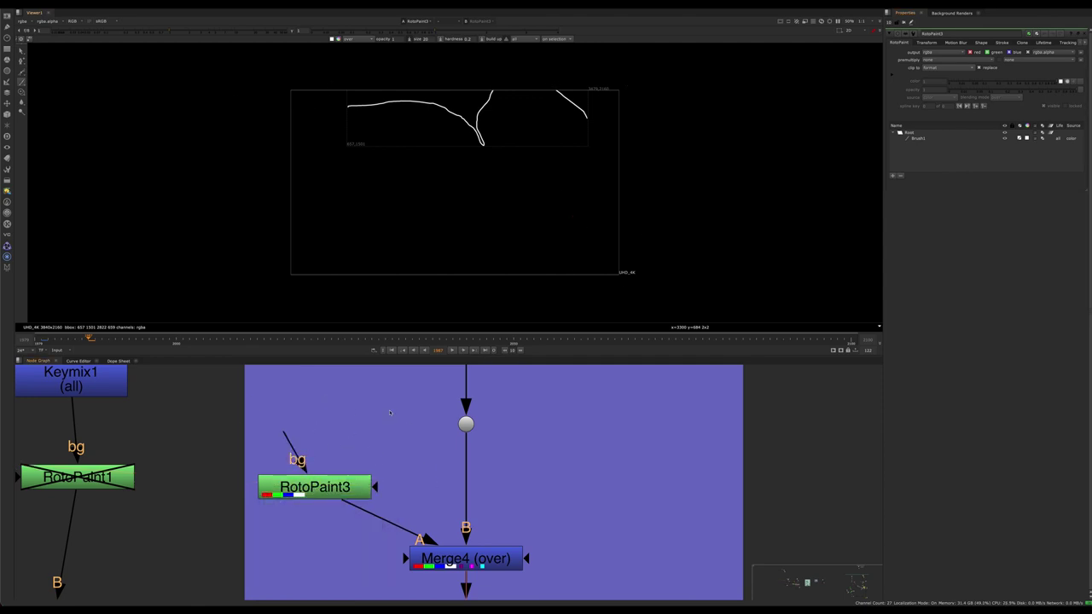
# View the dot above Merge4 to compare its square UV format with RotoPaint3's frame
pyautogui.press('1')
pyautogui.click(505, 446)
pyautogui.scroll(-2, 585, 244)
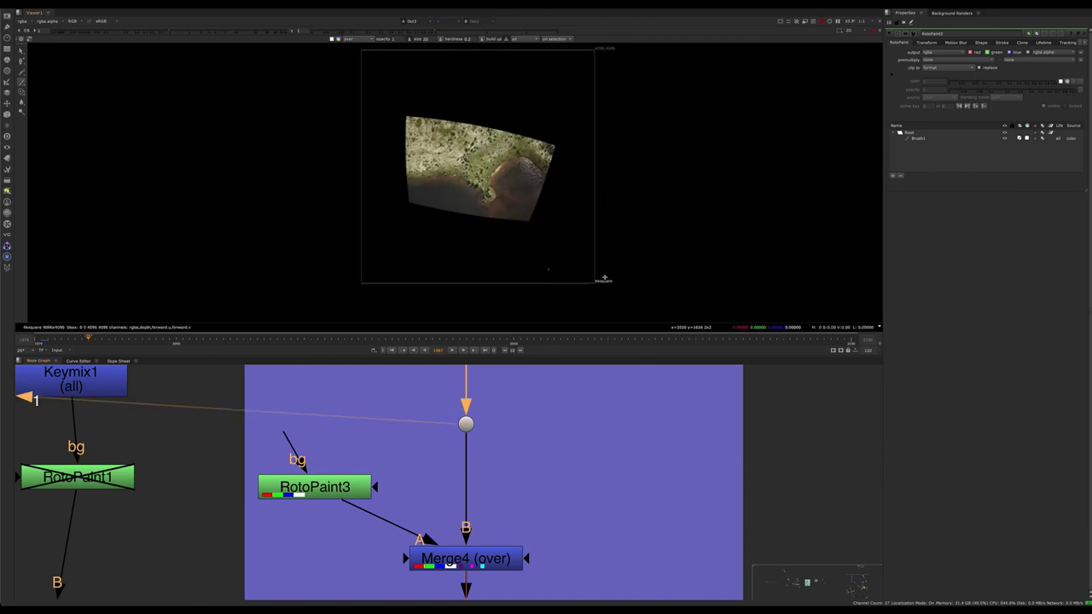
# Reconnect RotoPaint3's bg input to the dot and view its output in the UV format
pyautogui.click(369, 487)
pyautogui.moveTo(284, 429); pyautogui.dragTo(466, 424)
pyautogui.press('1')
pyautogui.moveTo(353, 483); pyautogui.dragTo(359, 477)
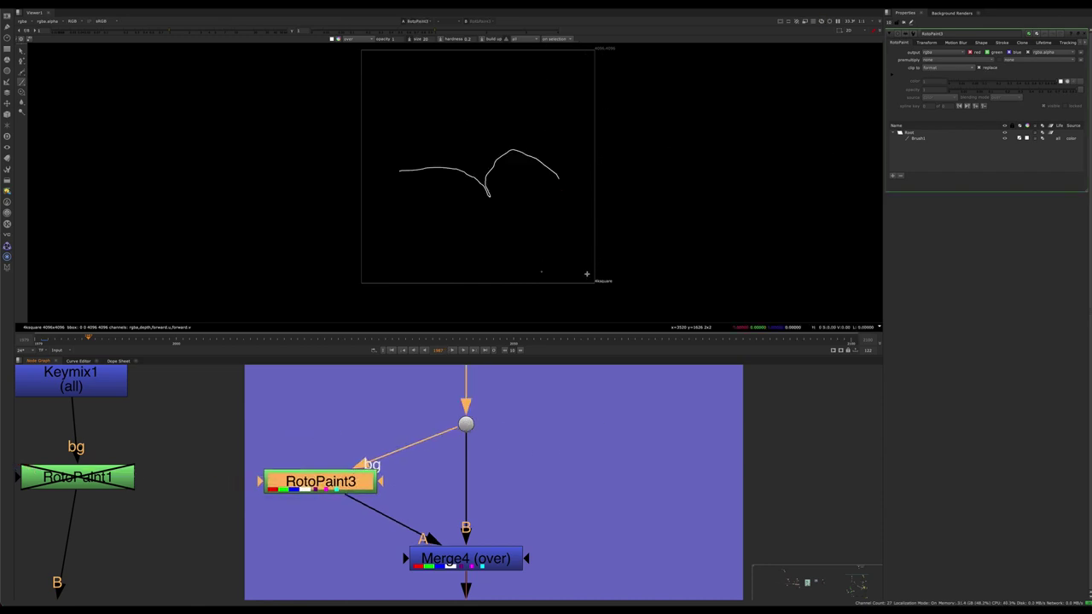
pyautogui.moveTo(466, 424)
pyautogui.mouseDown()
pyautogui.moveTo(475, 427)
pyautogui.moveTo(442, 424)
pyautogui.moveTo(463, 432)
pyautogui.mouseUp()
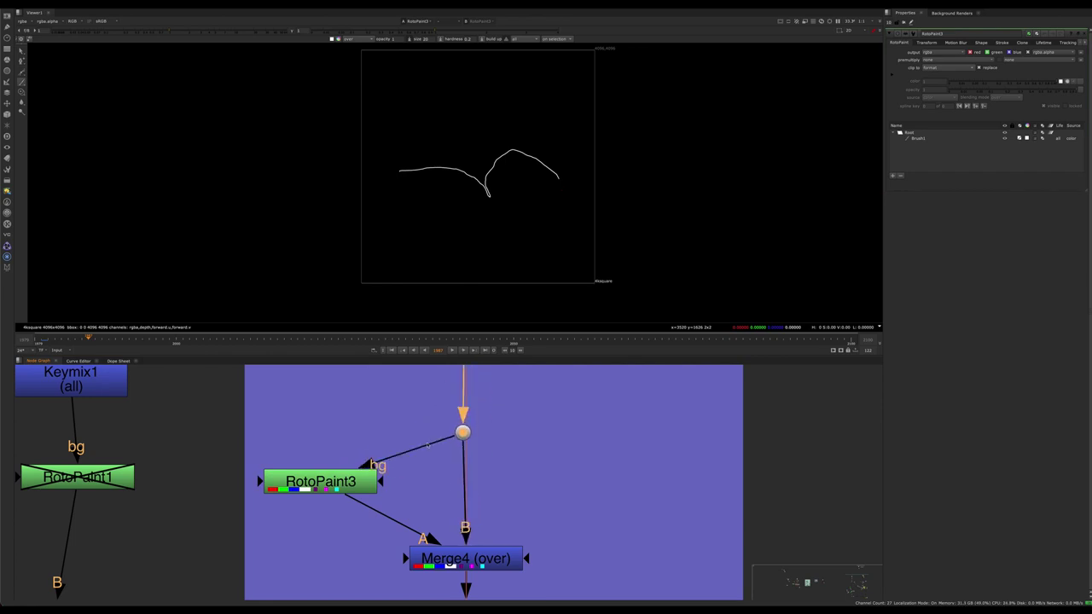
pyautogui.hotkey('ctrl', 'z')
pyautogui.moveTo(316, 510); pyautogui.dragTo(426, 406)
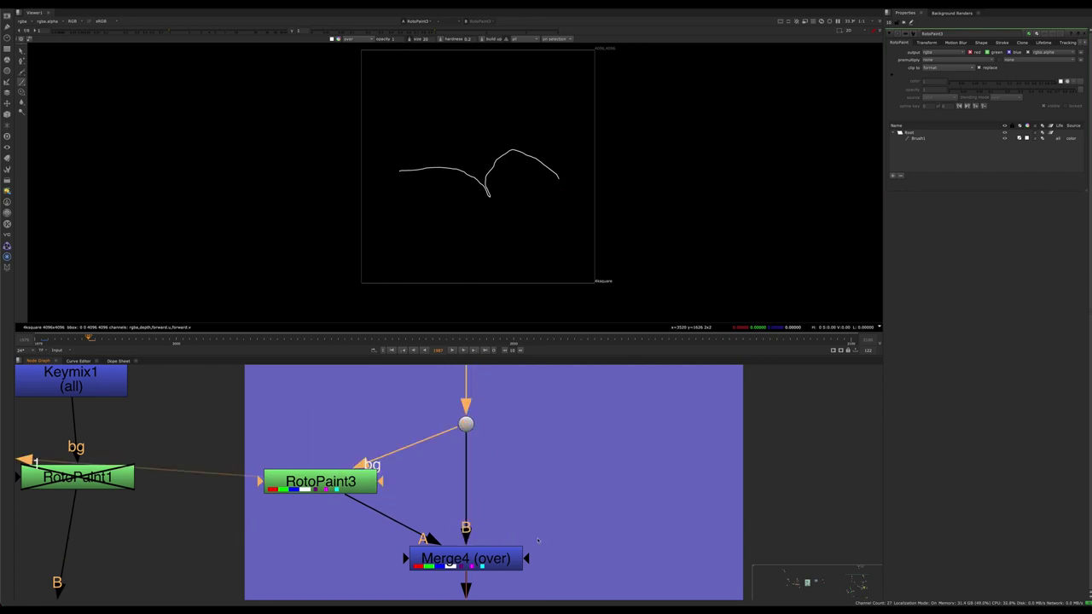
# View Merge4 to examine RotoPaint3's stroke merged over the UV image
pyautogui.click(510, 556)
pyautogui.press('1')
pyautogui.moveTo(510, 546); pyautogui.dragTo(488, 490, button='middle')
# Try a freehand brush stroke across the land area of the UV image, and undo it
pyautogui.scroll(5, 501, 173)
pyautogui.moveTo(501, 172); pyautogui.dragTo(512, 183, button='middle')
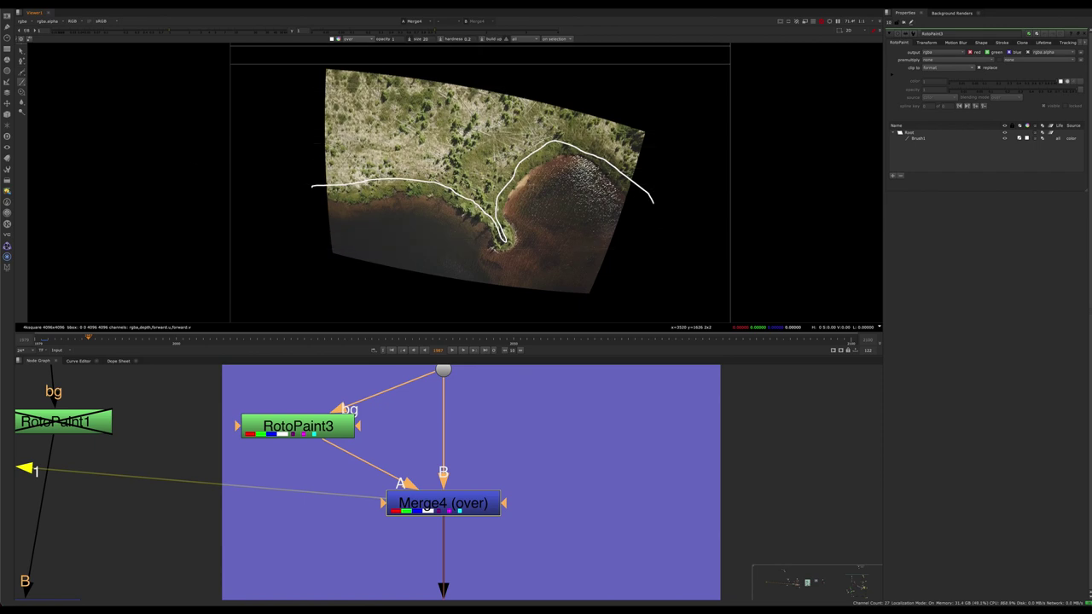
pyautogui.moveTo(394, 122)
pyautogui.mouseDown()
pyautogui.moveTo(455, 150)
pyautogui.moveTo(480, 184)
pyautogui.mouseUp()
pyautogui.hotkey('ctrl', 'z')
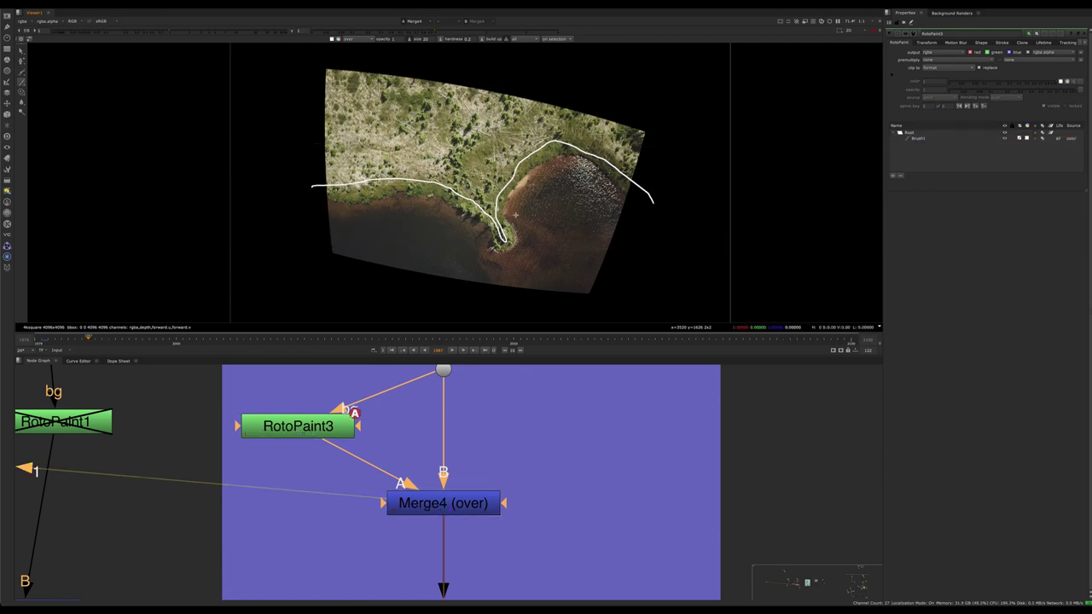
# Move RotoPaint3 farther up and away from Merge4, and select Merge4
pyautogui.moveTo(500, 429); pyautogui.dragTo(513, 461, button='middle')
pyautogui.scroll(-3, 513, 461)
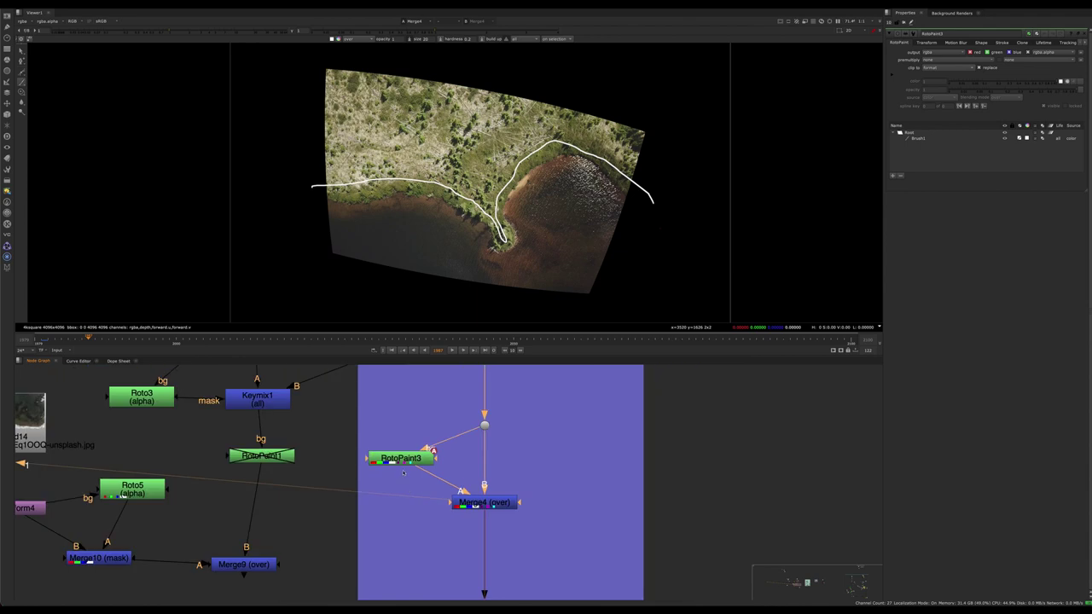
pyautogui.moveTo(408, 464); pyautogui.dragTo(393, 456)
pyautogui.click(484, 503)
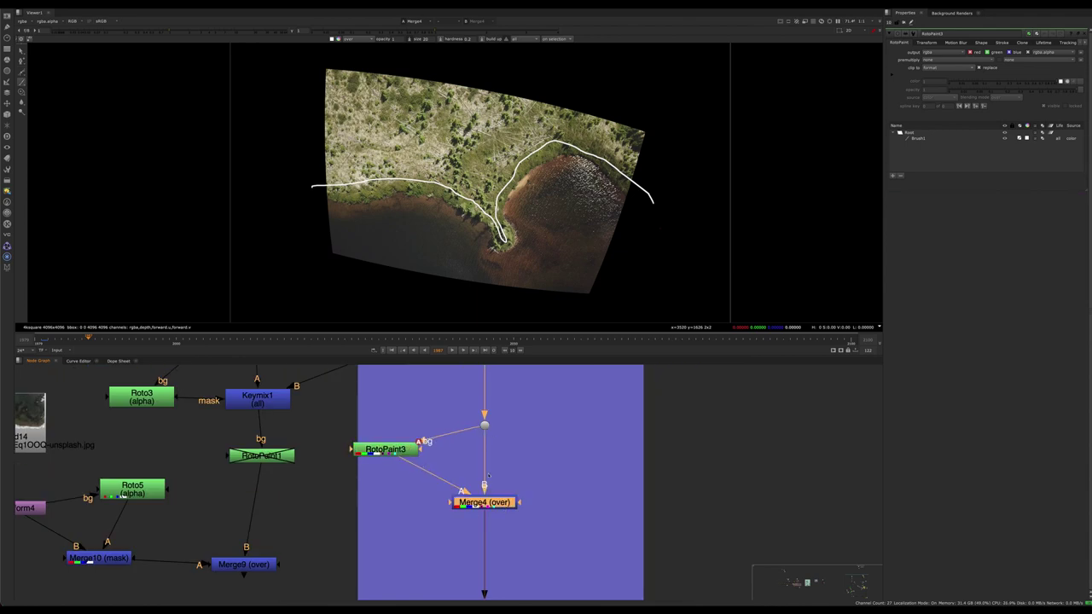
# Trace Merge4's output down to Card4 and the ScanlineRender1 node below the UV backdrop
pyautogui.click(503, 461)
pyautogui.moveTo(504, 451); pyautogui.dragTo(441, 476, button='middle')
pyautogui.scroll(2, 441, 435)
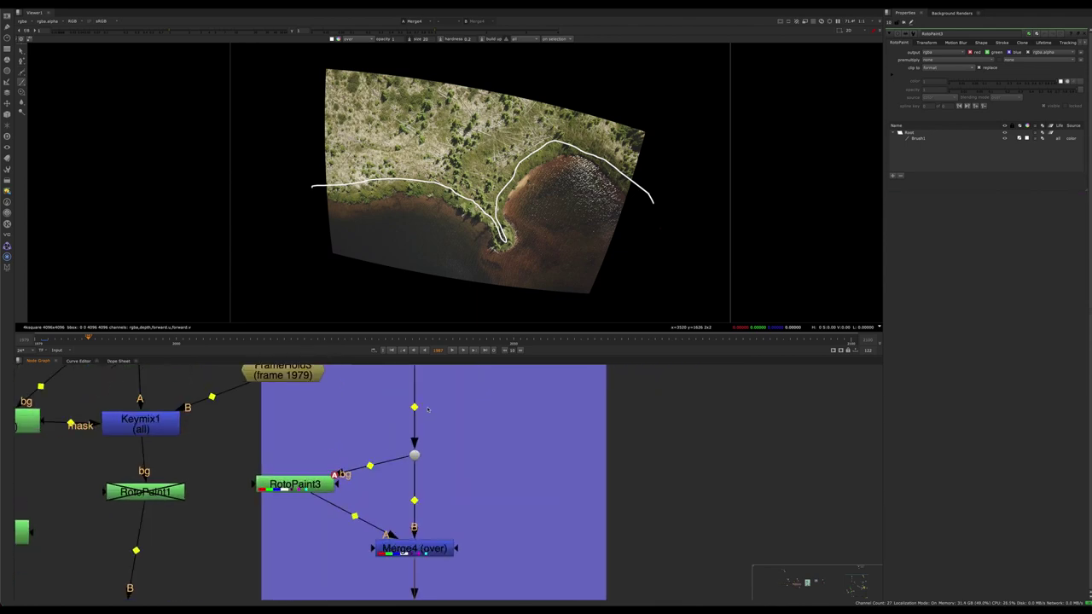
pyautogui.scroll(-3, 432, 465)
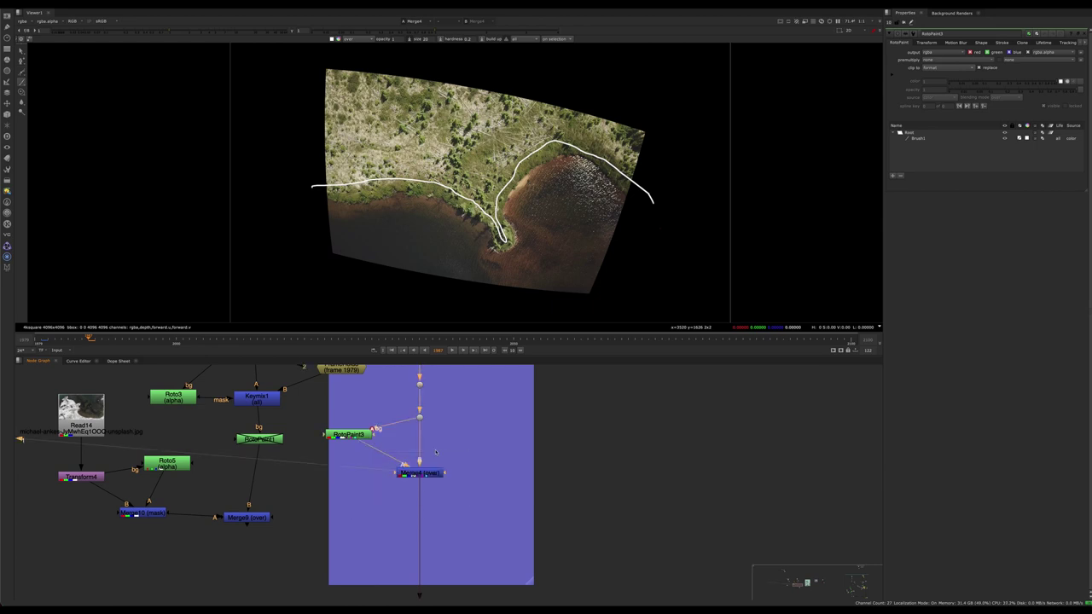
pyautogui.scroll(-2, 462, 469)
pyautogui.moveTo(463, 470); pyautogui.dragTo(443, 339, button='middle')
pyautogui.click(403, 562)
pyautogui.scroll(5, 402, 569)
pyautogui.scroll(-4, 428, 490)
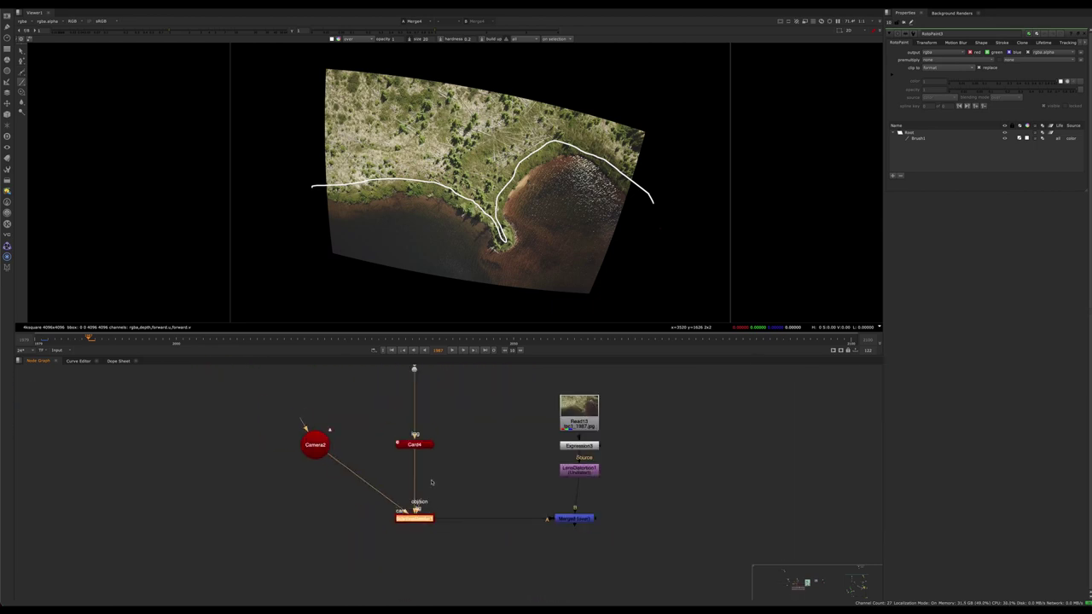
# Examine the node tree around the UV Space backdrop, highlighting RotoPaint3 and Merge4 inside it
pyautogui.moveTo(446, 445); pyautogui.dragTo(451, 500, button='middle')
pyautogui.scroll(-5, 451, 500)
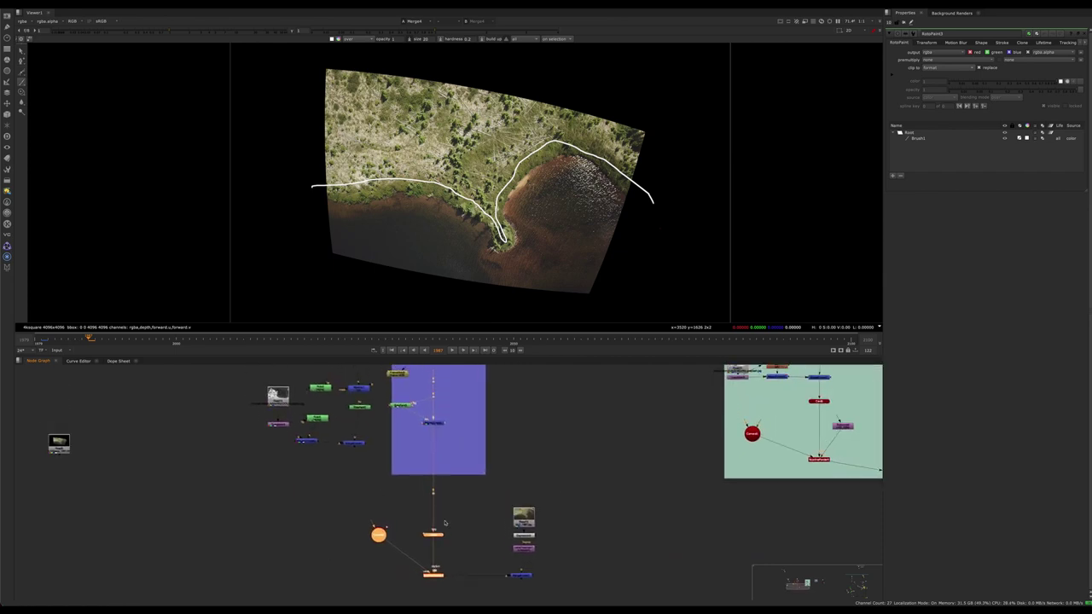
pyautogui.moveTo(460, 444); pyautogui.dragTo(440, 568, button='middle')
pyautogui.moveTo(510, 399); pyautogui.dragTo(349, 512)
pyautogui.scroll(3, 439, 531)
pyautogui.moveTo(468, 593); pyautogui.dragTo(479, 481, button='middle')
pyautogui.moveTo(448, 472); pyautogui.dragTo(393, 504)
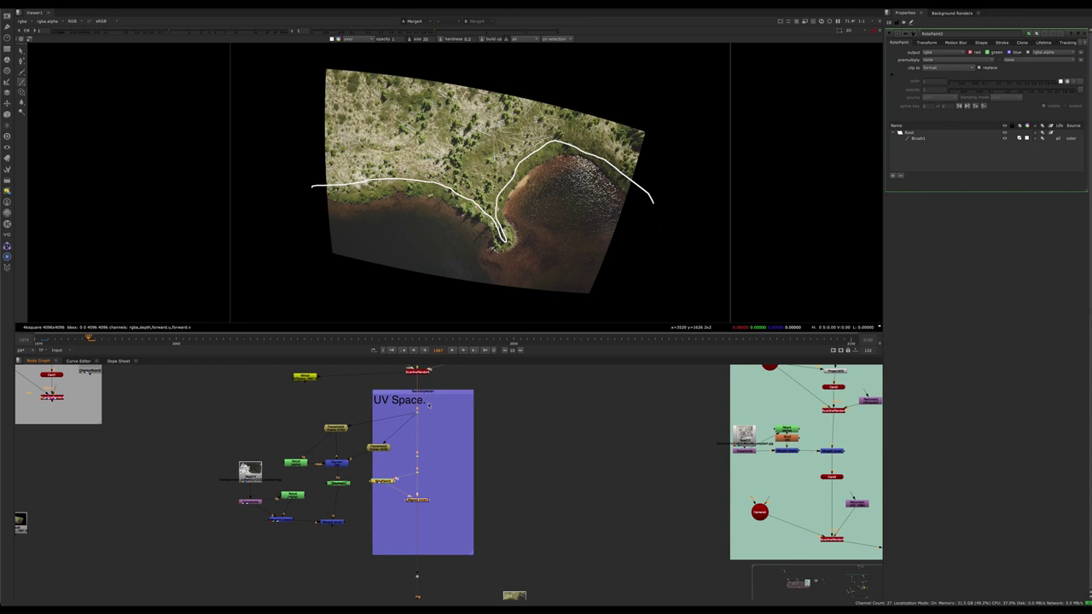
# Try a copy of the upper projection card fed by Merge4 beside the dot below the UV backdrop, and delete it
pyautogui.moveTo(438, 450); pyautogui.dragTo(452, 562, button='middle')
pyautogui.scroll(3, 439, 459)
pyautogui.click(435, 463)
pyautogui.moveTo(435, 463); pyautogui.dragTo(453, 426, button='middle')
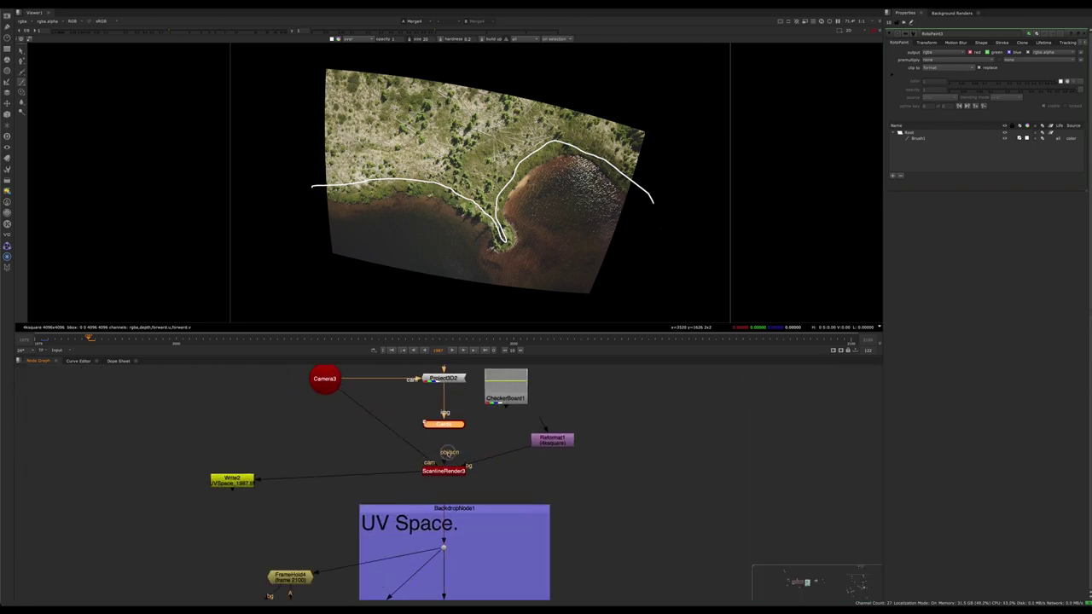
pyautogui.scroll(-3, 454, 439)
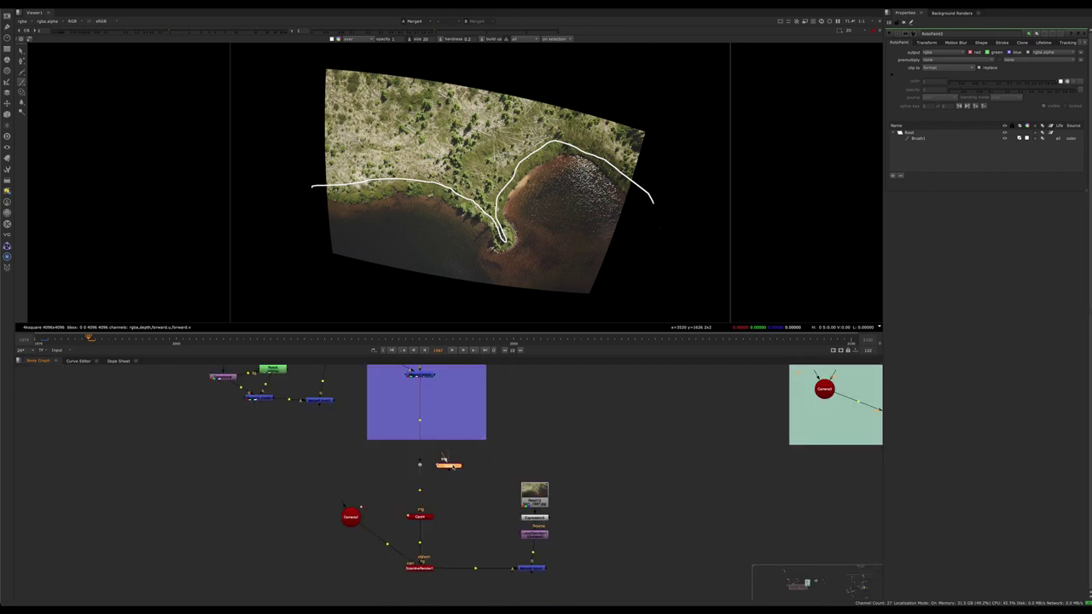
pyautogui.scroll(-5, 426, 380)
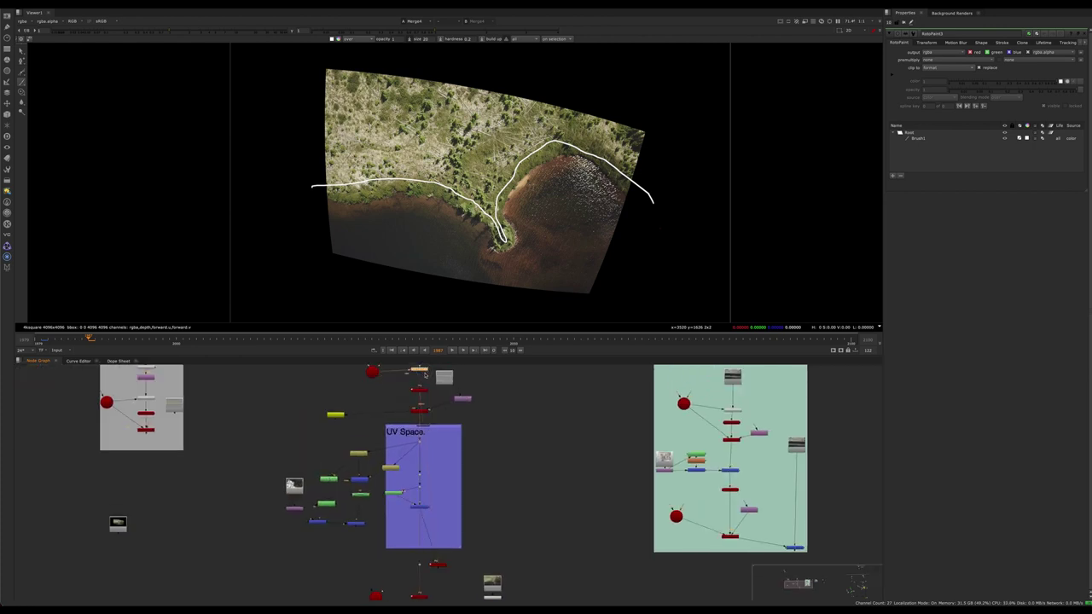
pyautogui.scroll(4, 425, 386)
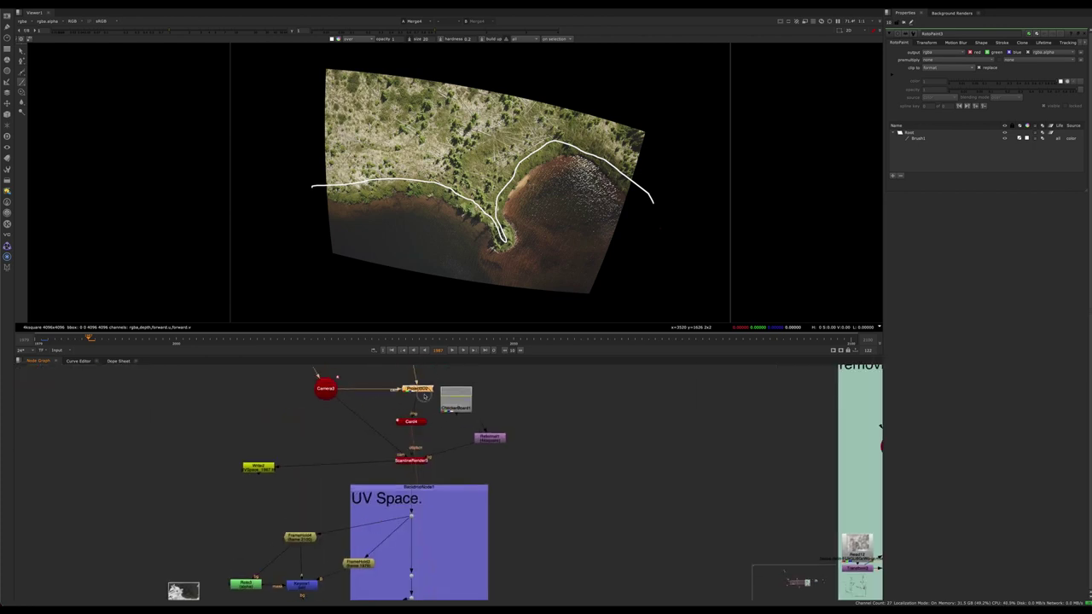
pyautogui.scroll(-2, 445, 440)
pyautogui.scroll(5, 444, 567)
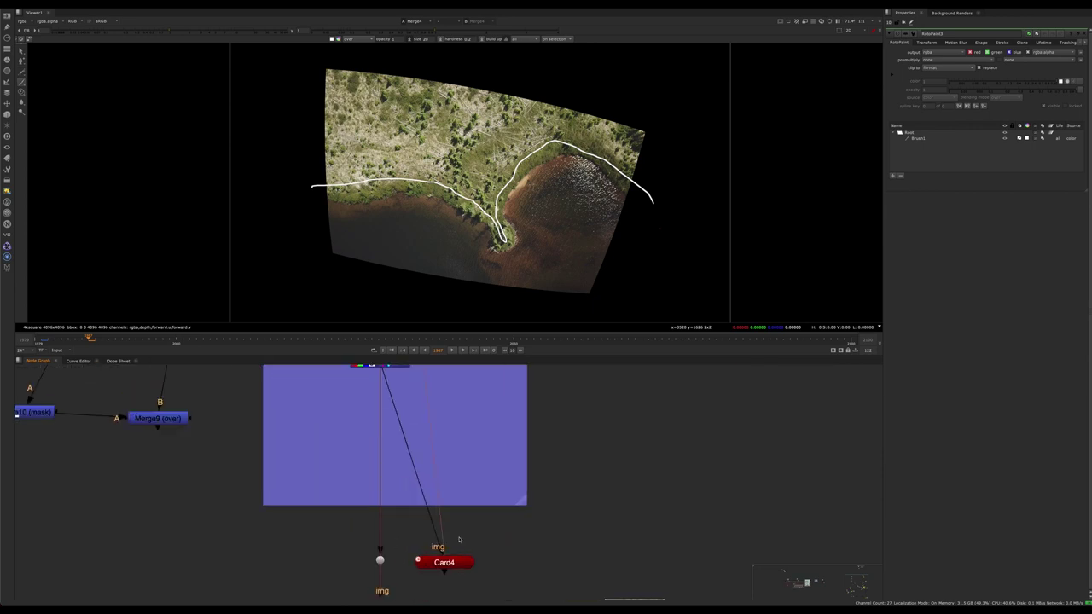
pyautogui.moveTo(444, 561)
pyautogui.mouseDown()
pyautogui.moveTo(473, 563)
pyautogui.moveTo(437, 530)
pyautogui.moveTo(459, 560)
pyautogui.mouseUp()
pyautogui.scroll(-3, 444, 503)
pyautogui.moveTo(446, 483); pyautogui.dragTo(458, 464, button='middle')
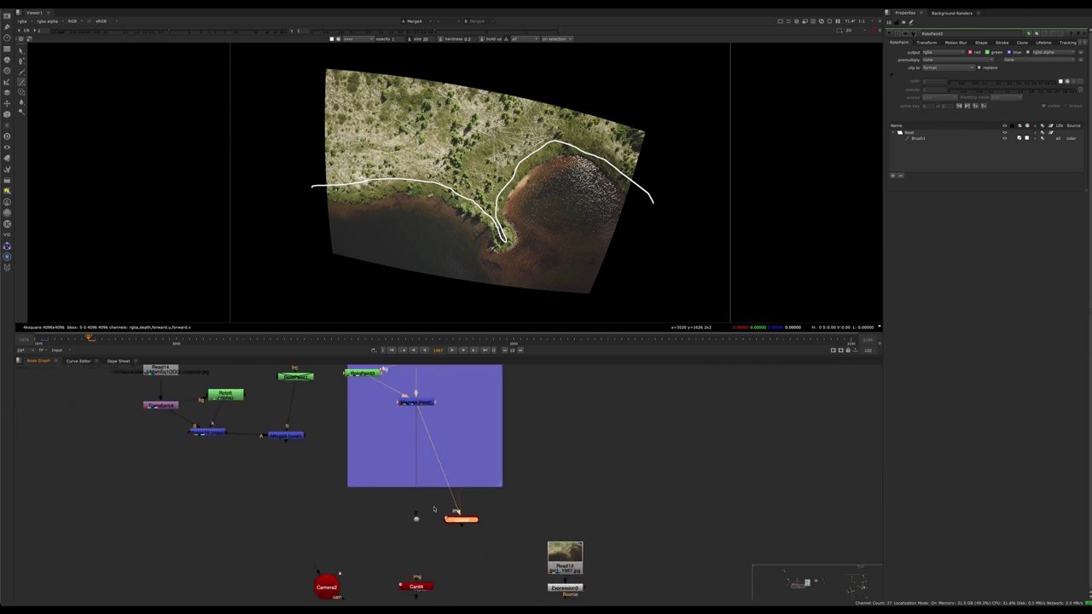
pyautogui.press('Delete')
# View ScanlineRender1 to examine the UV image and stroke rendered through Camera2
pyautogui.moveTo(365, 541); pyautogui.dragTo(363, 421, button='middle')
pyautogui.click(414, 536)
pyautogui.press('1')
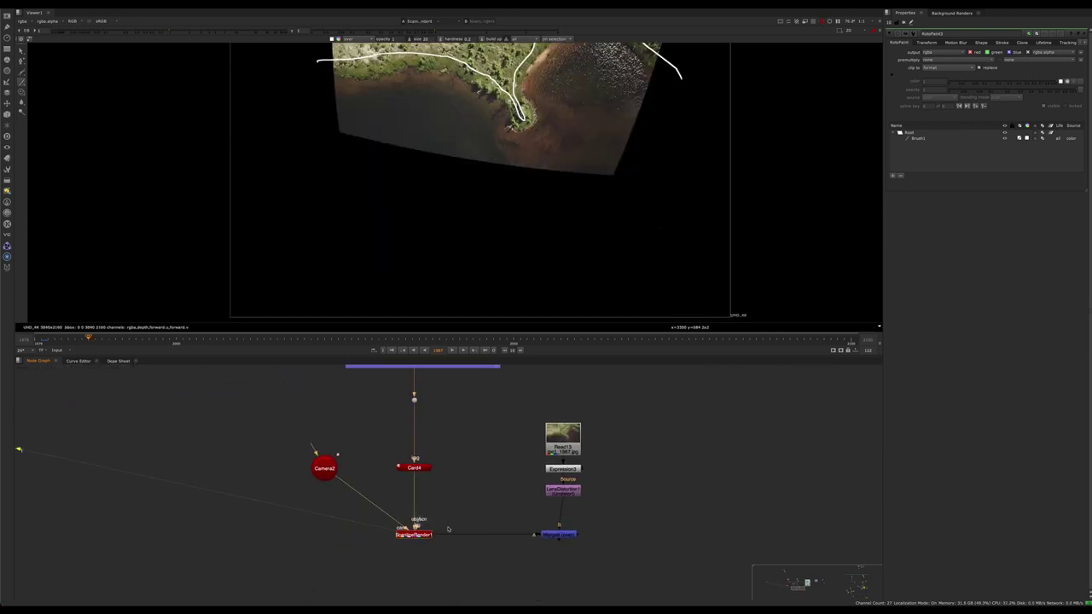
# Load LensDistortion1's undistorted plate into the second viewer input to compare it with the ScanlineRender1 output
pyautogui.click(564, 448)
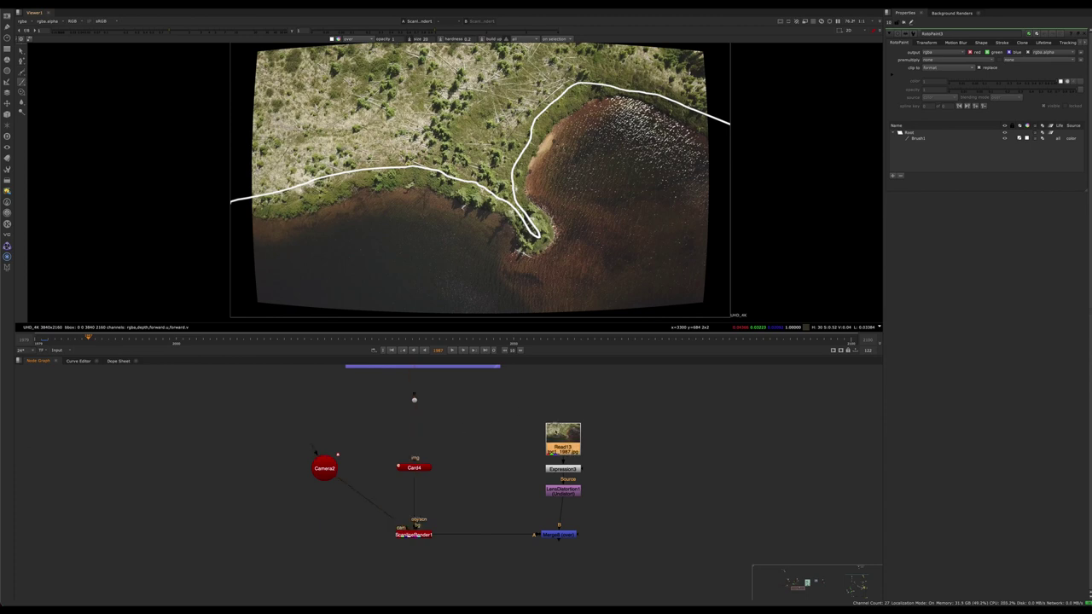
pyautogui.scroll(4, 497, 491)
pyautogui.press('2')
pyautogui.moveTo(495, 446); pyautogui.dragTo(519, 444, button='middle')
pyautogui.scroll(-6, 493, 444)
pyautogui.scroll(3, 510, 497)
pyautogui.scroll(3, 522, 489)
pyautogui.click(537, 475)
pyautogui.press('1')
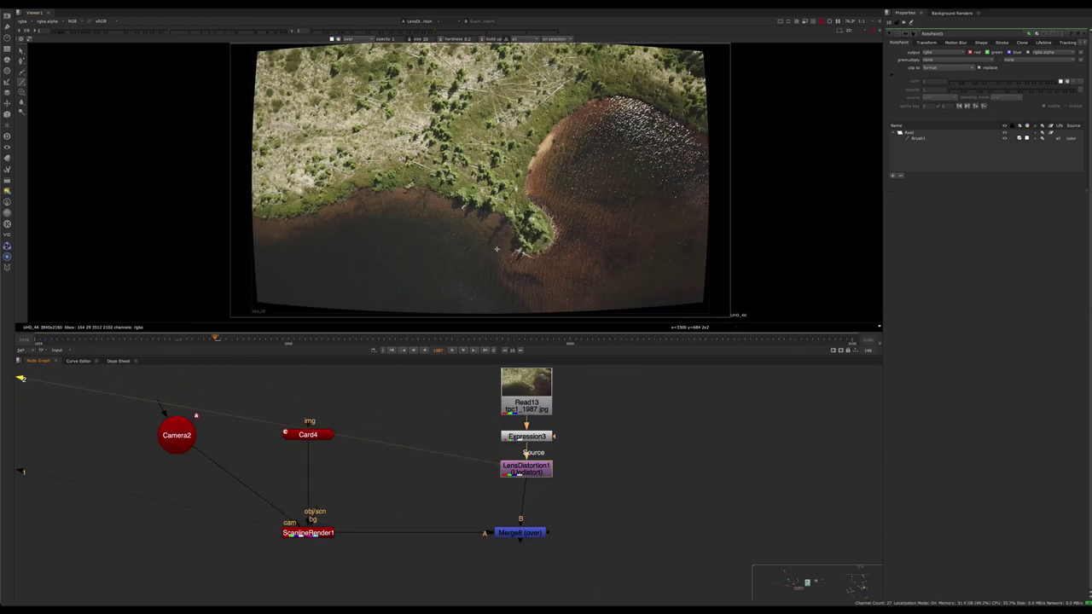
# Switch the viewer between the undistorted plate and ScanlineRender1's render to compare their alignment
pyautogui.moveTo(400, 499); pyautogui.dragTo(324, 544)
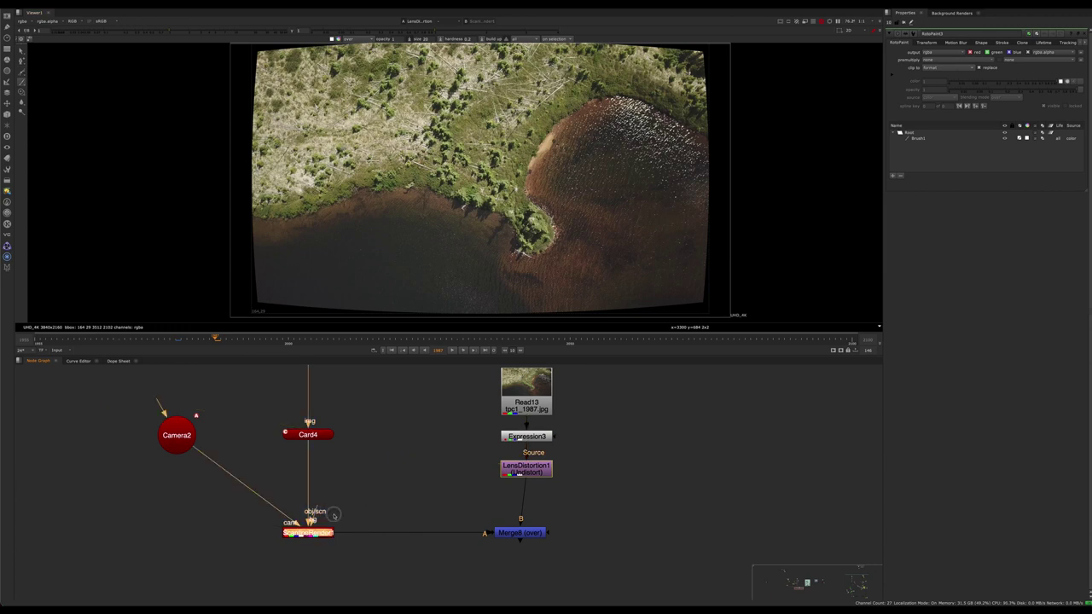
pyautogui.press('2')
pyautogui.press('1')
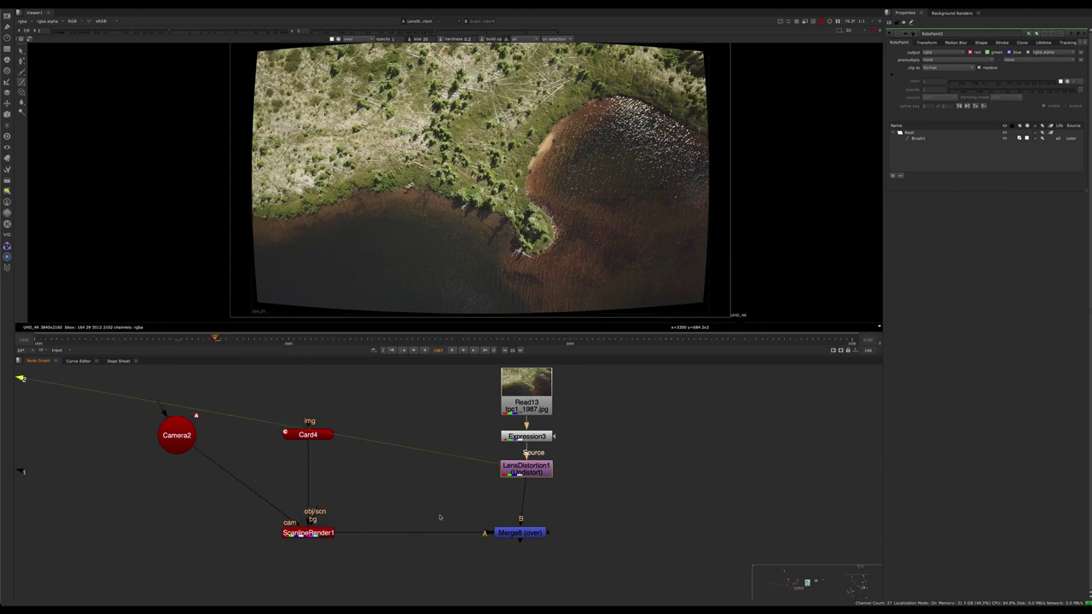
pyautogui.press('2')
pyautogui.moveTo(421, 453); pyautogui.dragTo(405, 493)
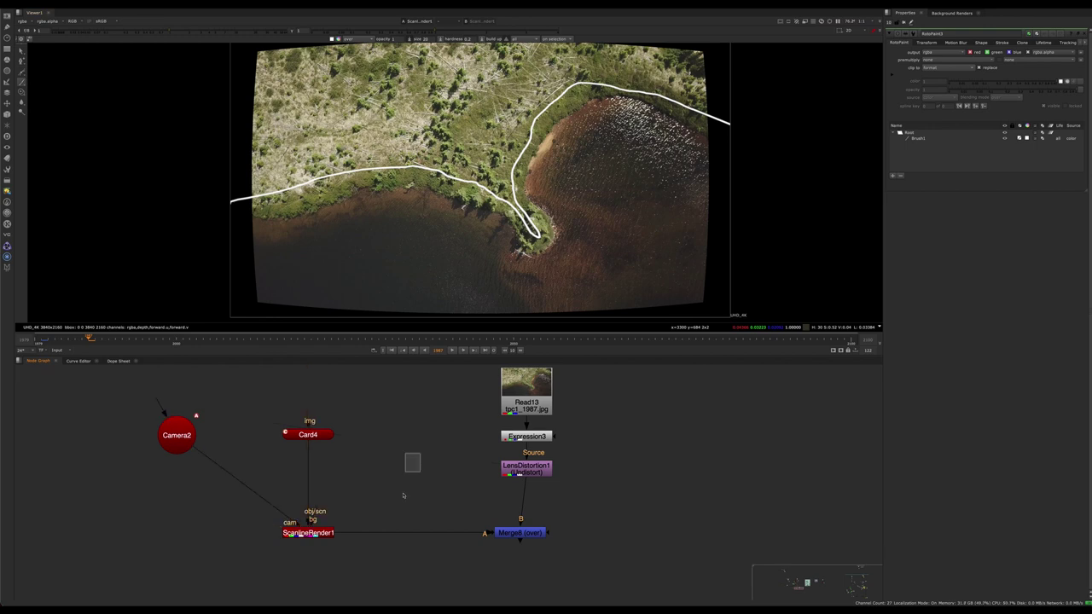
# Examine how ScanlineRender1 and the undistorted plate come together in Merge8
pyautogui.scroll(-2, 418, 480)
pyautogui.scroll(4, 465, 515)
pyautogui.click(500, 520)
pyautogui.scroll(-6, 447, 480)
pyautogui.moveTo(459, 504); pyautogui.dragTo(495, 522, button='middle')
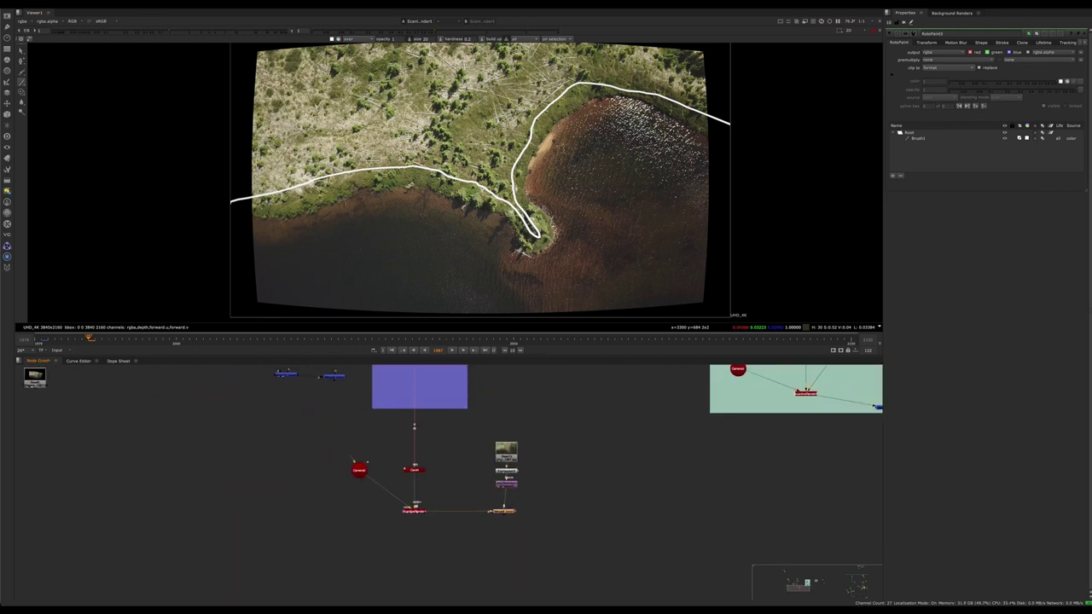
pyautogui.scroll(5, 418, 497)
pyautogui.click(414, 529)
pyautogui.click(431, 444)
pyautogui.scroll(-5, 442, 443)
pyautogui.moveTo(432, 482); pyautogui.dragTo(434, 514, button='middle')
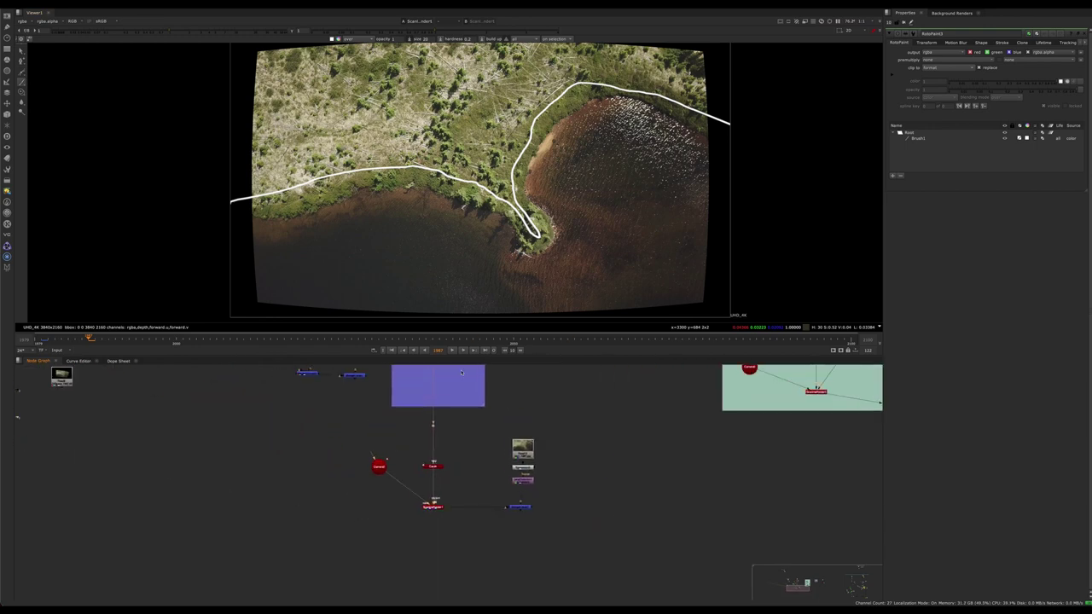
# Check the rendered stroke against the shoreline at two other frames of the shot, and return to frame 1987
pyautogui.click(359, 338)
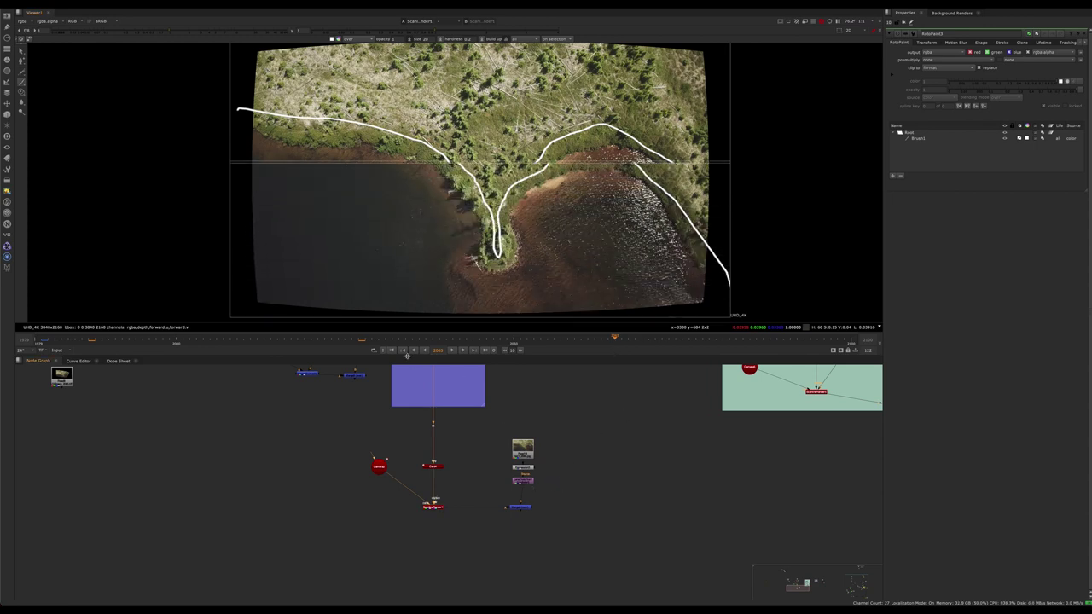
pyautogui.click(360, 343)
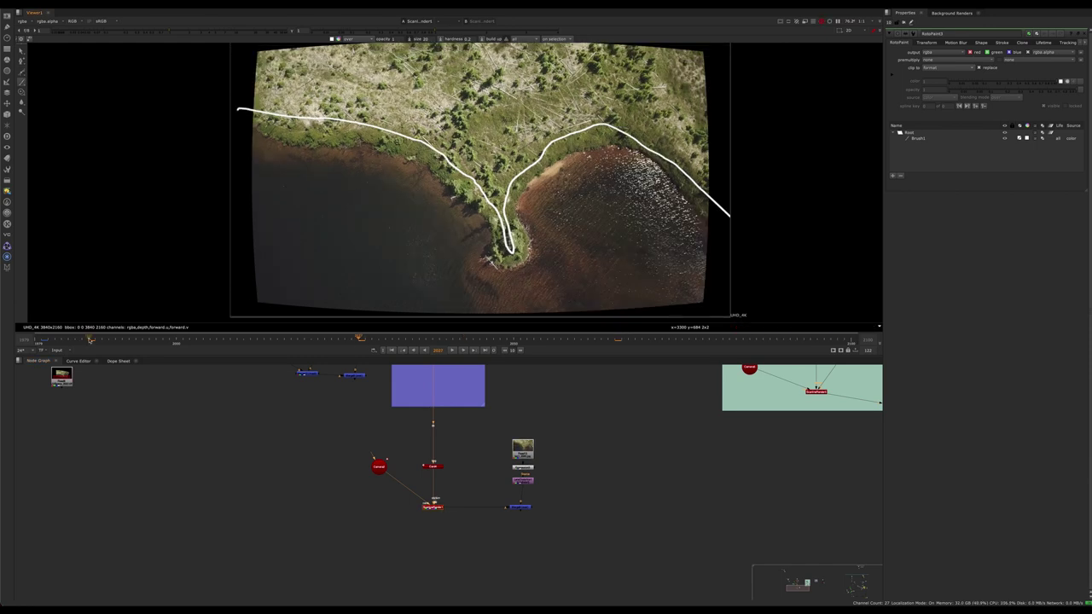
pyautogui.click(615, 342)
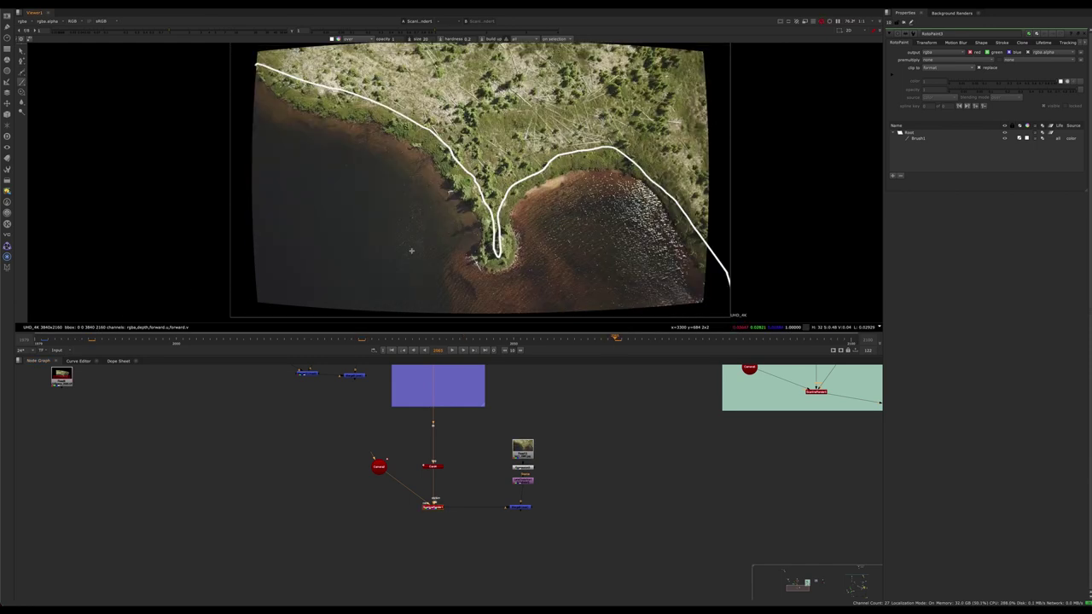
pyautogui.click(89, 345)
# View the UV-space image at the dot and close RotoPaint3's properties
pyautogui.moveTo(477, 441); pyautogui.dragTo(481, 531, button='middle')
pyautogui.press('1')
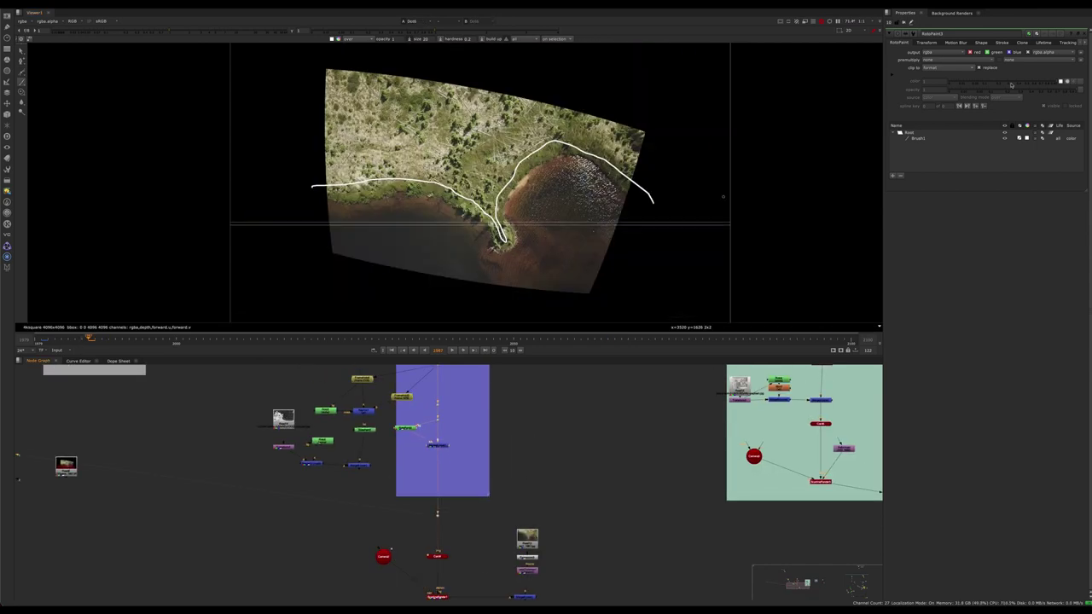
pyautogui.click(1086, 35)
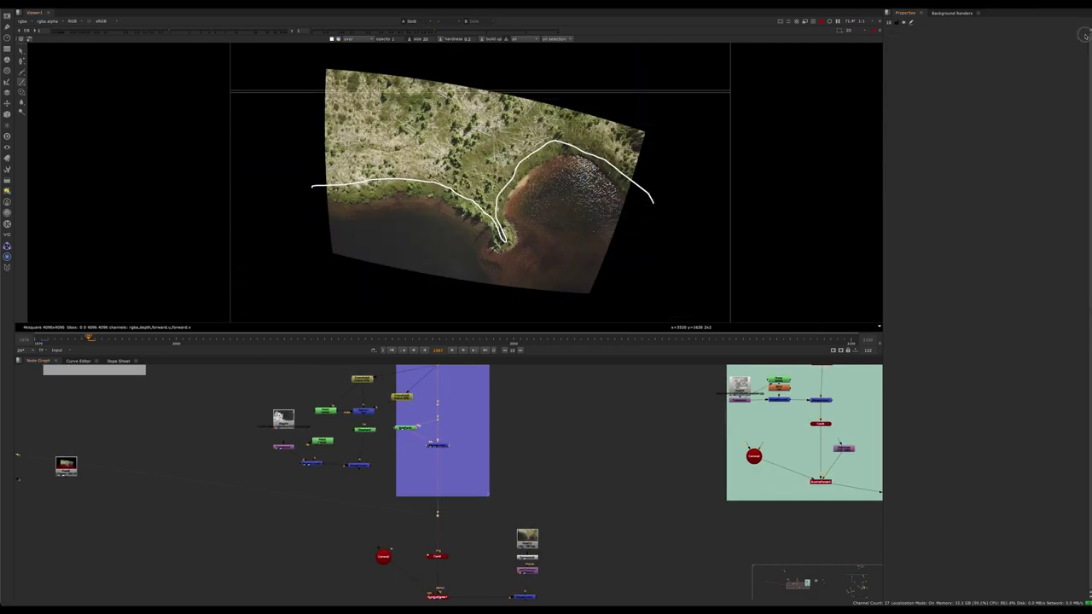
# Examine the node tree from the UV Space backdrop down to ScanlineRender1 and back up to ScanlineRender3
pyautogui.moveTo(489, 441); pyautogui.dragTo(491, 530, button='middle')
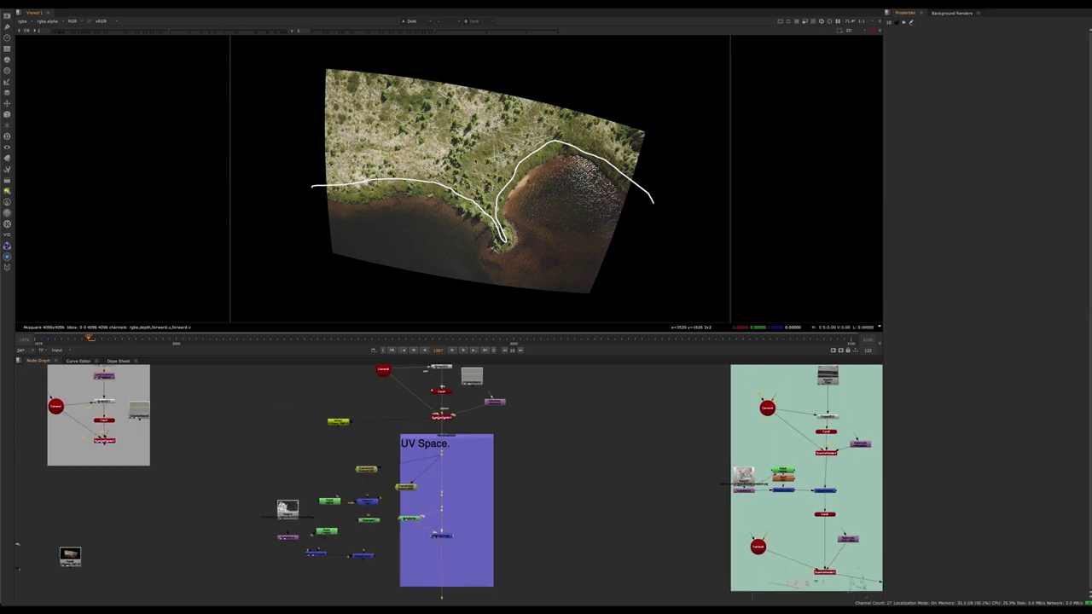
pyautogui.moveTo(484, 571); pyautogui.dragTo(477, 437, button='middle')
pyautogui.moveTo(474, 525); pyautogui.dragTo(472, 458, button='middle')
pyautogui.moveTo(447, 493); pyautogui.dragTo(452, 542, button='middle')
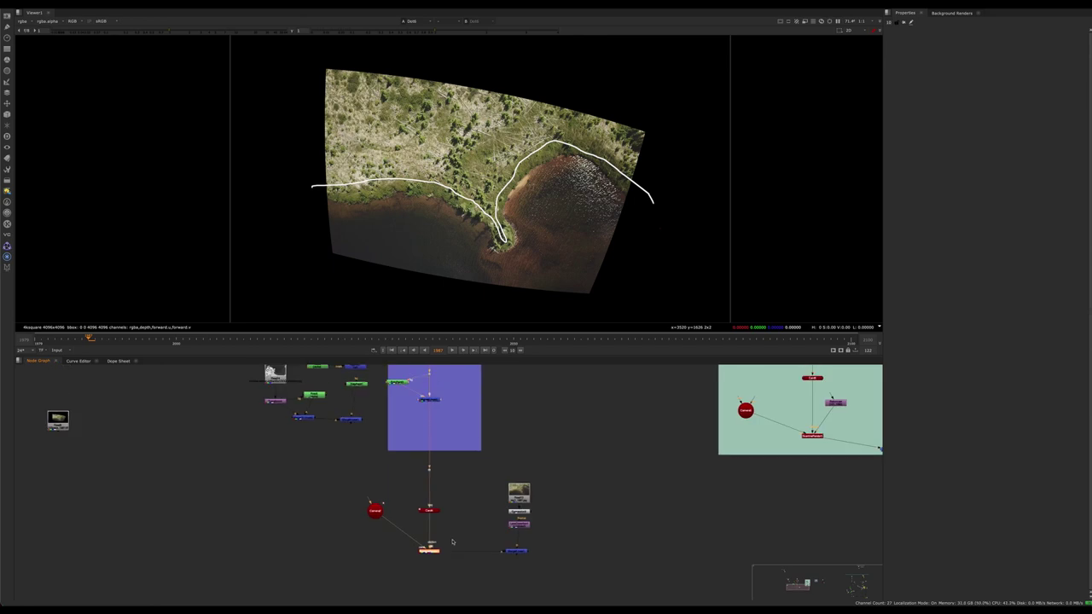
pyautogui.scroll(3, 432, 564)
pyautogui.moveTo(429, 380); pyautogui.dragTo(376, 589, button='middle')
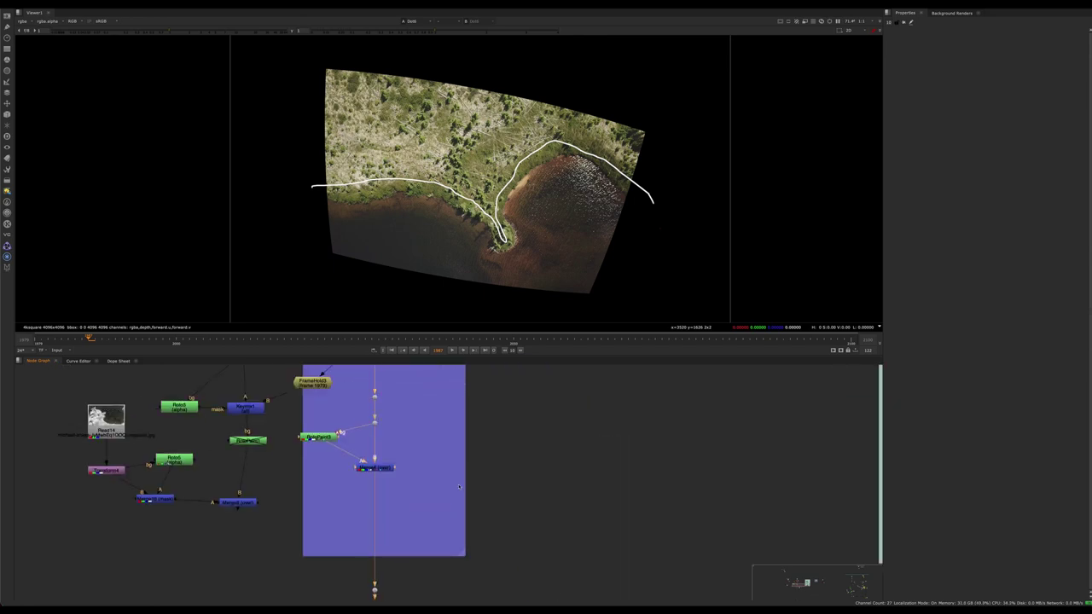
pyautogui.moveTo(389, 384); pyautogui.dragTo(383, 585, button='middle')
pyautogui.scroll(6, 383, 550)
# View ScanlineRender3, Merge4 and ScanlineRender1 in turn to follow the image into and out of UV space
pyautogui.moveTo(369, 470)
pyautogui.mouseDown()
pyautogui.moveTo(378, 495)
pyautogui.moveTo(386, 474)
pyautogui.moveTo(377, 481)
pyautogui.moveTo(367, 464)
pyautogui.mouseUp()
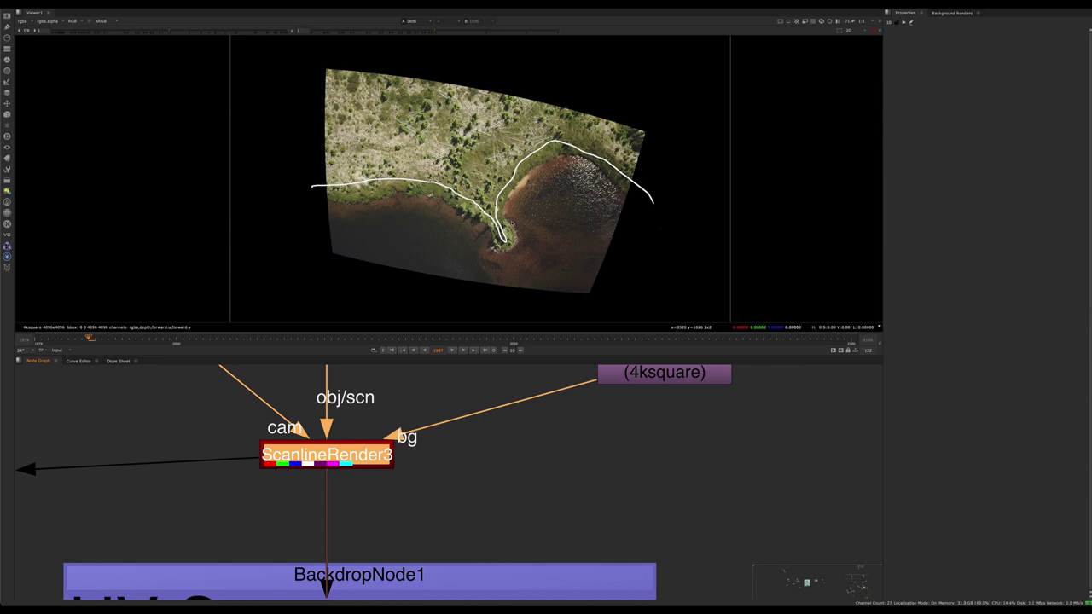
pyautogui.scroll(-4, 415, 426)
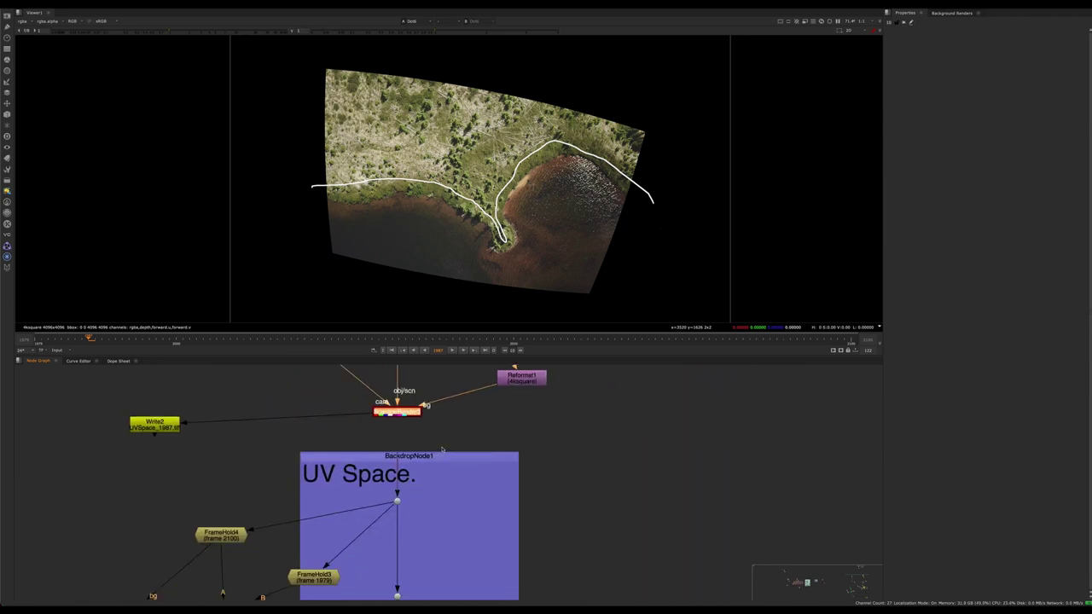
pyautogui.press('1')
pyautogui.moveTo(465, 421); pyautogui.dragTo(473, 188, button='middle')
pyautogui.click(406, 454)
pyautogui.press('1')
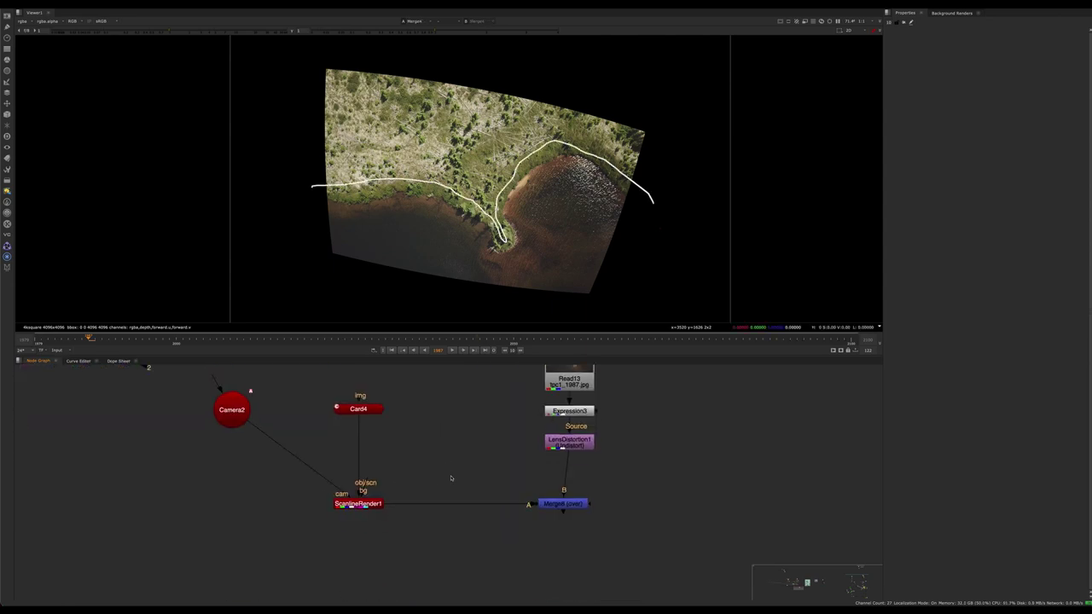
pyautogui.click(362, 504)
pyautogui.press('1')
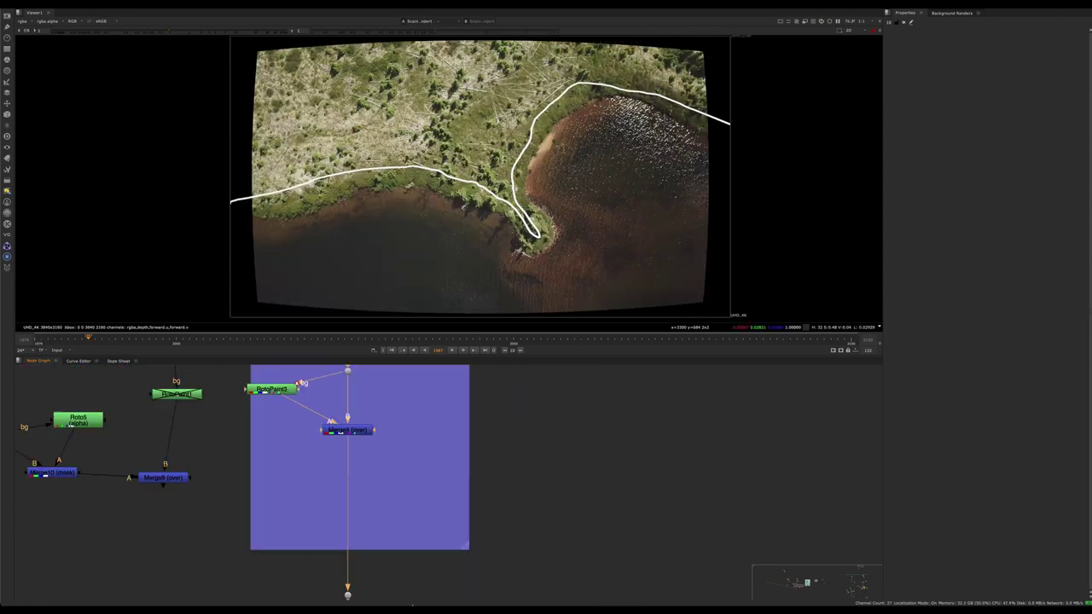
# Paste a 4ksquare Reformat above the dot feeding RotoPaint3 and Merge4, and detach it from the UV render
pyautogui.scroll(-2, 416, 527)
pyautogui.moveTo(487, 378); pyautogui.dragTo(490, 386)
pyautogui.scroll(3, 427, 512)
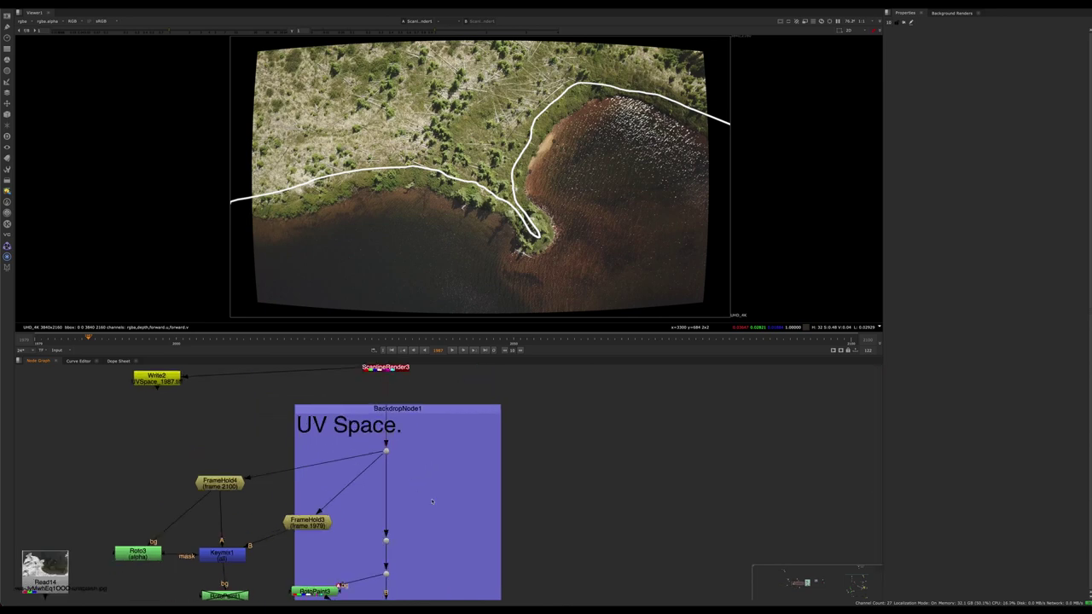
pyautogui.moveTo(426, 514); pyautogui.dragTo(433, 459, button='middle')
pyautogui.hotkey('ctrl', 'v')
pyautogui.moveTo(396, 485); pyautogui.dragTo(429, 470)
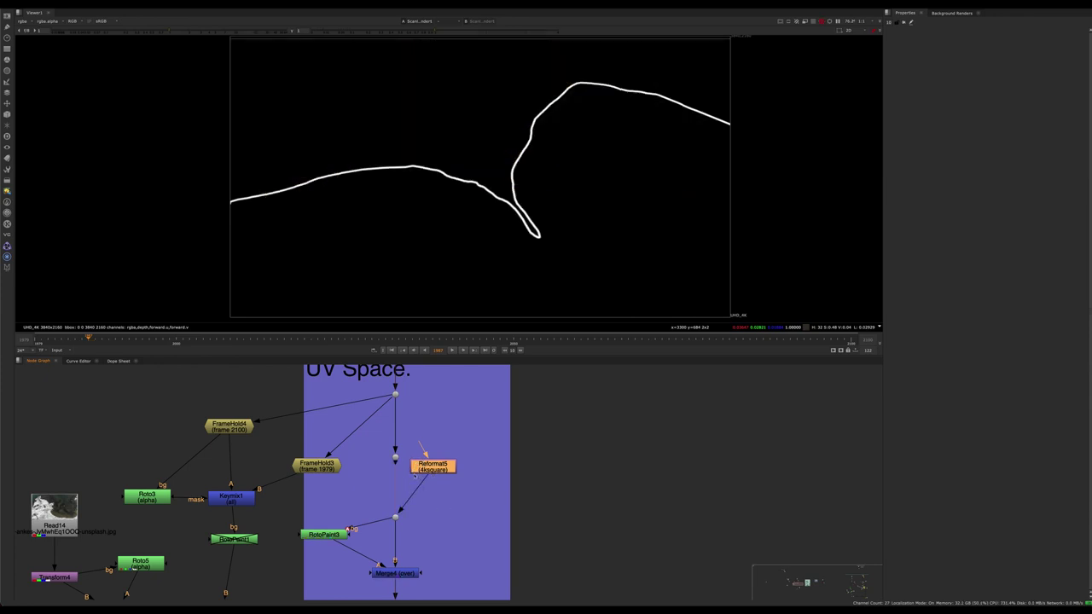
pyautogui.moveTo(433, 477); pyautogui.dragTo(448, 424, button='middle')
pyautogui.moveTo(419, 414); pyautogui.dragTo(462, 415)
# View Merge8 and disable it to show the undistorted plate without the rendered stroke
pyautogui.scroll(-5, 461, 413)
pyautogui.moveTo(452, 389); pyautogui.dragTo(469, 321, button='middle')
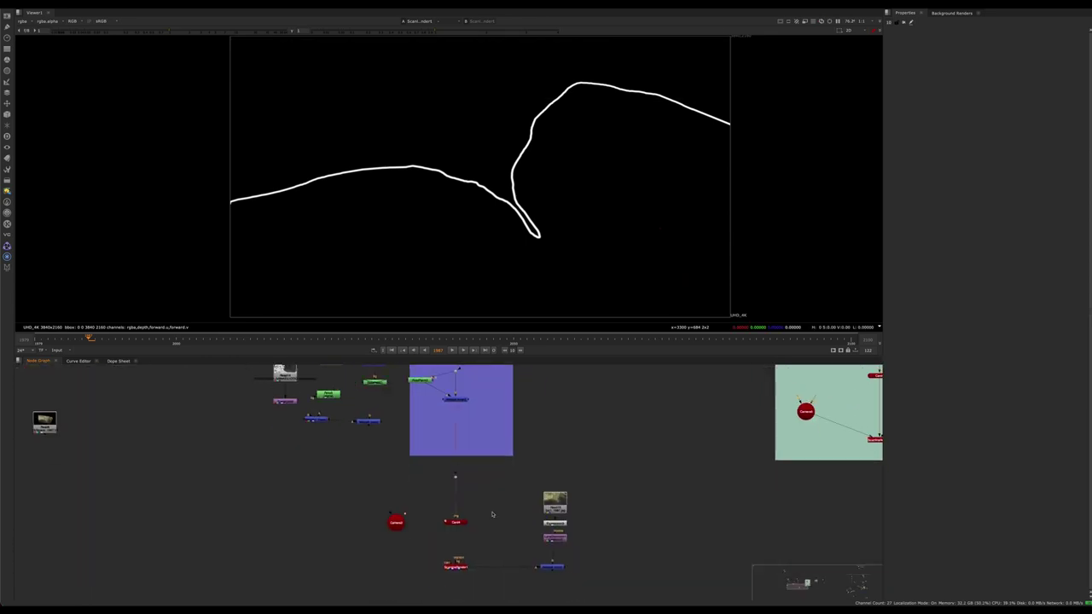
pyautogui.moveTo(490, 546); pyautogui.dragTo(460, 569)
pyautogui.moveTo(504, 537); pyautogui.dragTo(506, 526, button='middle')
pyautogui.scroll(6, 512, 522)
pyautogui.moveTo(683, 478); pyautogui.dragTo(663, 427, button='middle')
pyautogui.click(586, 492)
pyautogui.press('1')
pyautogui.press('d')
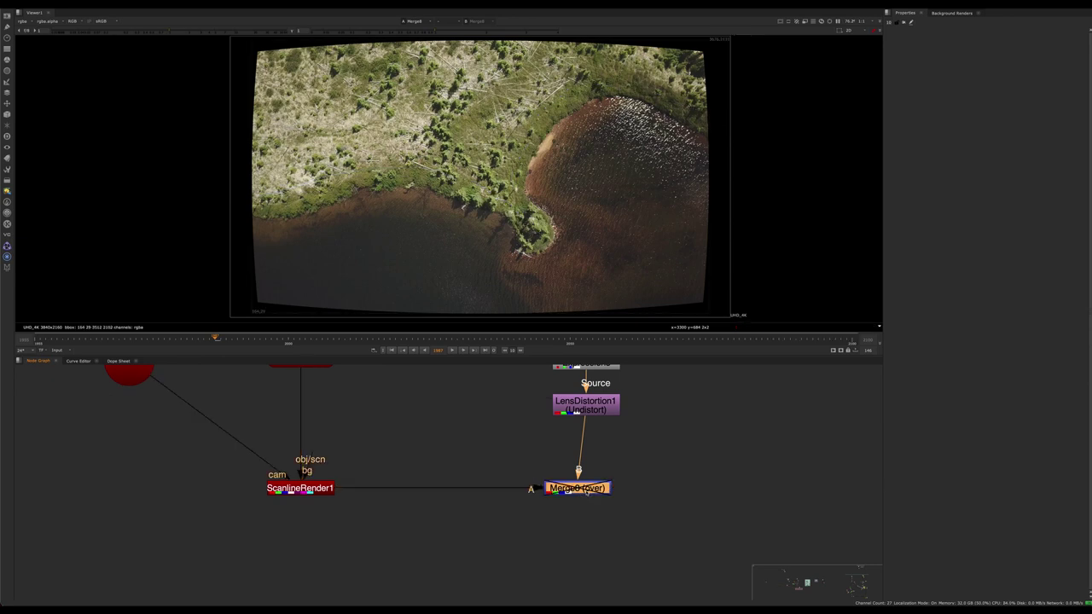
# Re-enable Merge8 and view ScanlineRender1 and Merge8 in turn to compare the rendered stroke with the composite
pyautogui.press('d')
pyautogui.press('d')
pyautogui.press('d')
pyautogui.scroll(-5, 456, 496)
pyautogui.moveTo(437, 462); pyautogui.dragTo(289, 541)
pyautogui.press('1')
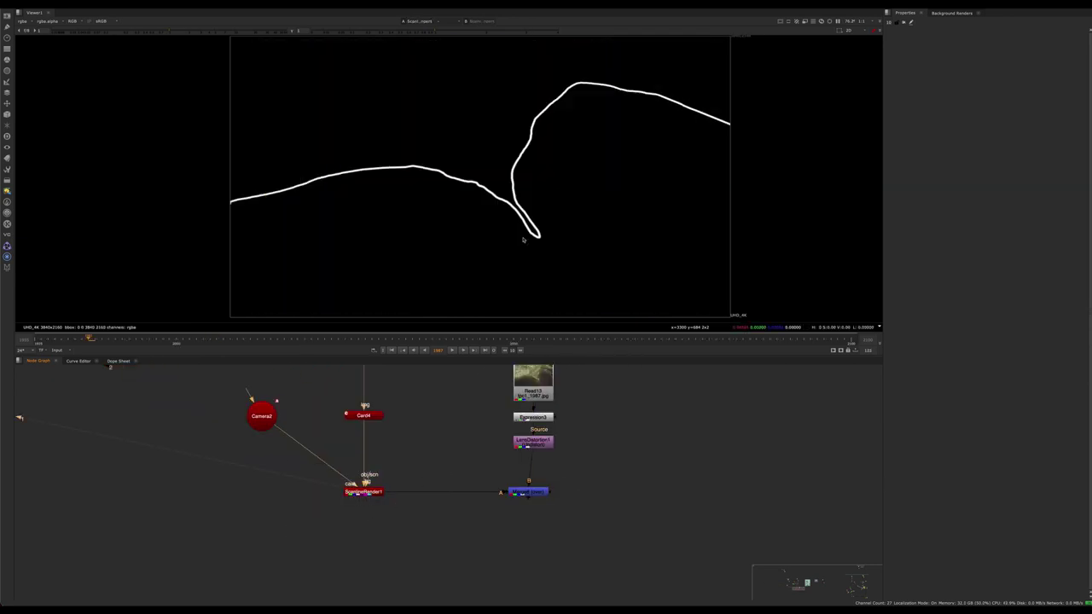
pyautogui.moveTo(598, 465); pyautogui.dragTo(499, 519)
pyautogui.press('1')
pyautogui.scroll(3, 537, 452)
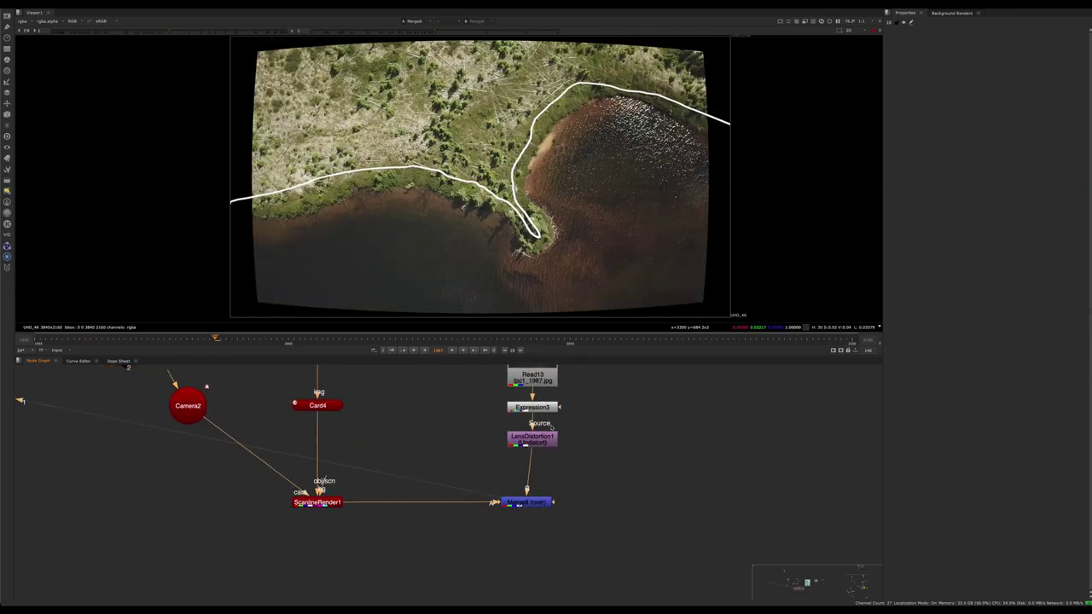
# View LensDistortion1 close up, ScanlineRender1 framed in full, and Merge8 to compare plate, stroke render and composite
pyautogui.press('2')
pyautogui.scroll(5, 536, 194)
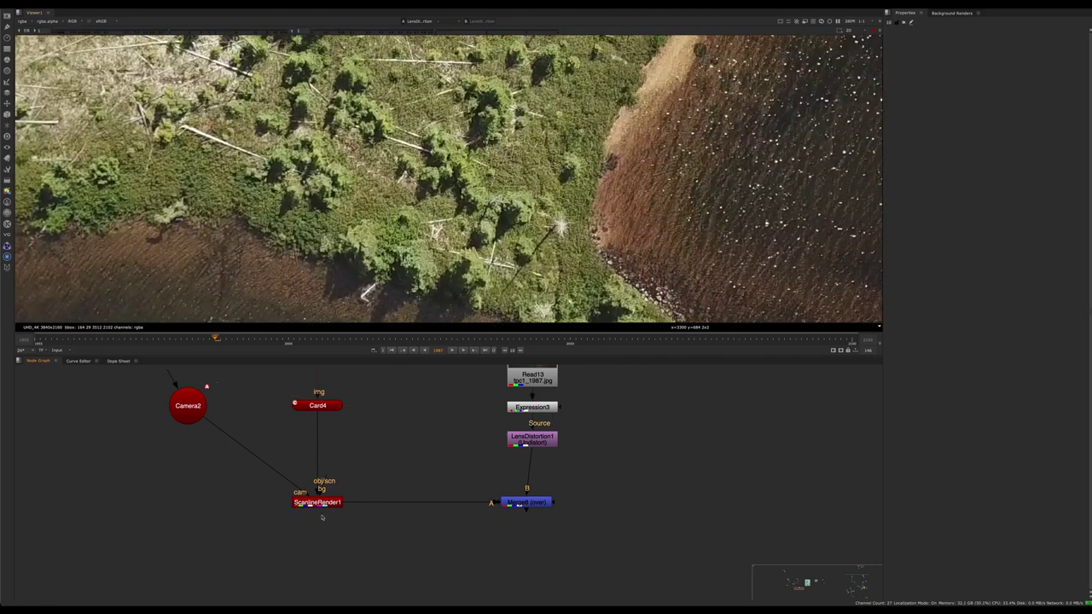
pyautogui.moveTo(316, 503)
pyautogui.mouseDown()
pyautogui.moveTo(323, 475)
pyautogui.moveTo(316, 502)
pyautogui.mouseUp()
pyautogui.moveTo(392, 461); pyautogui.dragTo(234, 551)
pyautogui.press('1')
pyautogui.press('f')
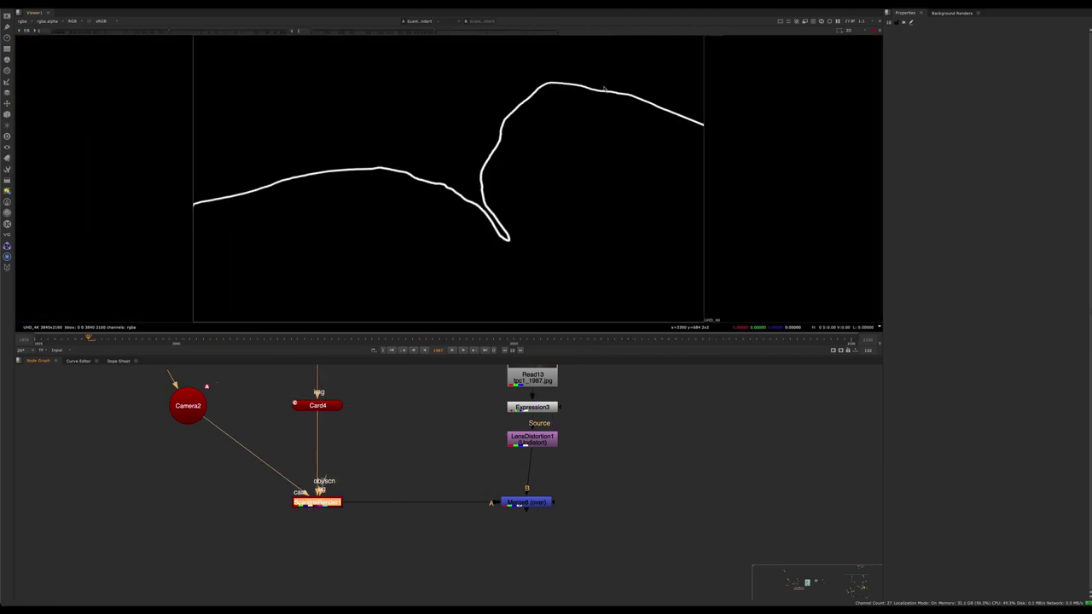
pyautogui.click(602, 464)
pyautogui.moveTo(522, 504)
pyautogui.mouseDown()
pyautogui.moveTo(521, 529)
pyautogui.moveTo(542, 511)
pyautogui.mouseUp()
pyautogui.press('1')
# Reconnect the dot feeding RotoPaint3 and Merge4 to the UV render dot above it, and view Merge4
pyautogui.scroll(-5, 453, 433)
pyautogui.moveTo(453, 433); pyautogui.dragTo(433, 544, button='middle')
pyautogui.moveTo(332, 454); pyautogui.dragTo(408, 526, button='middle')
pyautogui.scroll(2, 400, 463)
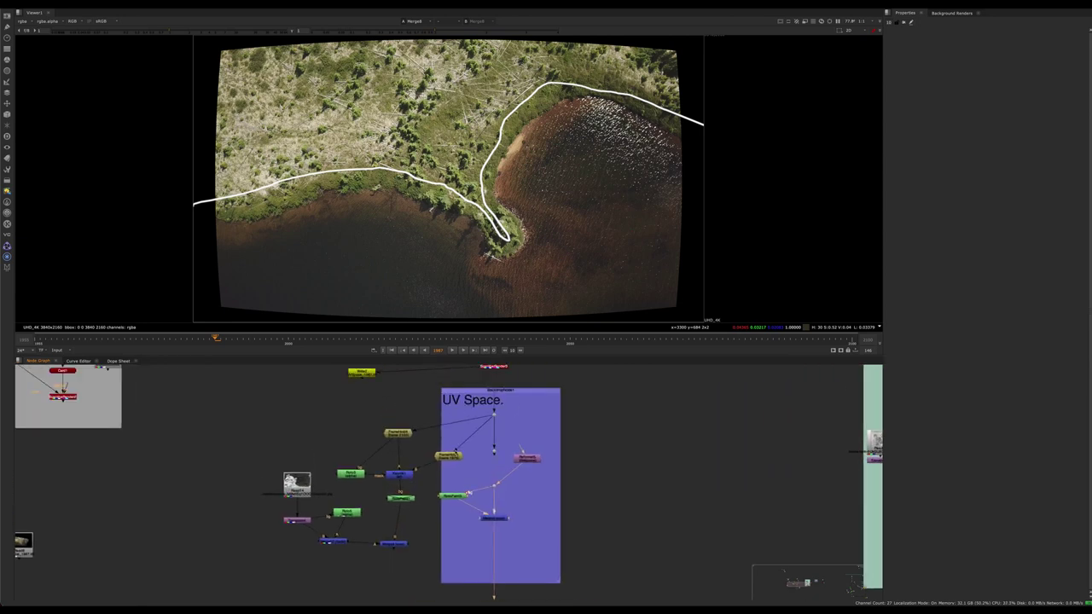
pyautogui.scroll(2, 470, 408)
pyautogui.scroll(2, 483, 502)
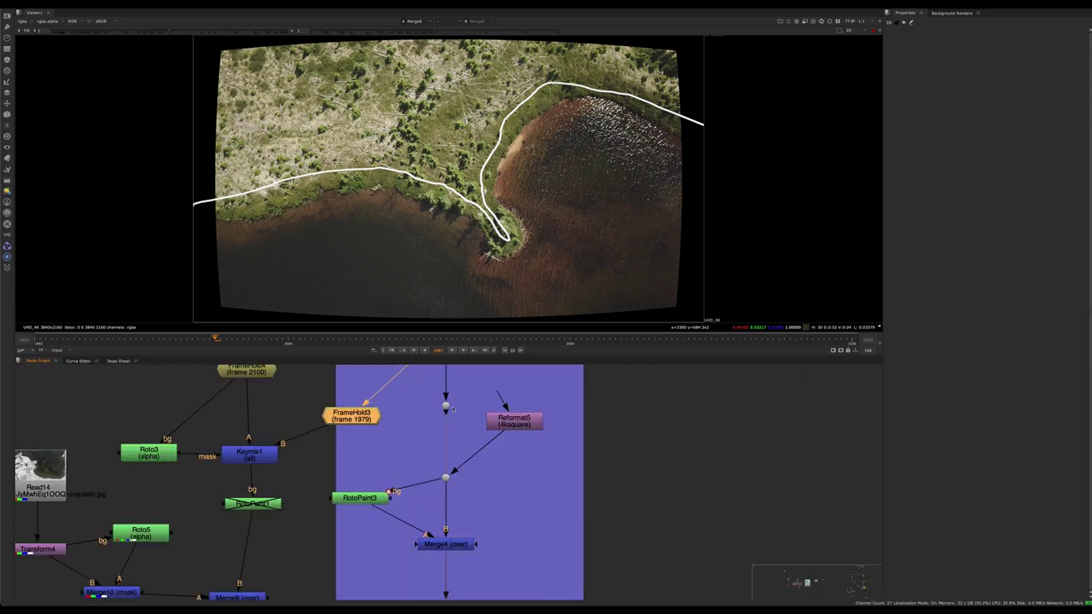
pyautogui.moveTo(453, 420); pyautogui.dragTo(447, 407)
pyautogui.click(465, 375)
pyautogui.press('1')
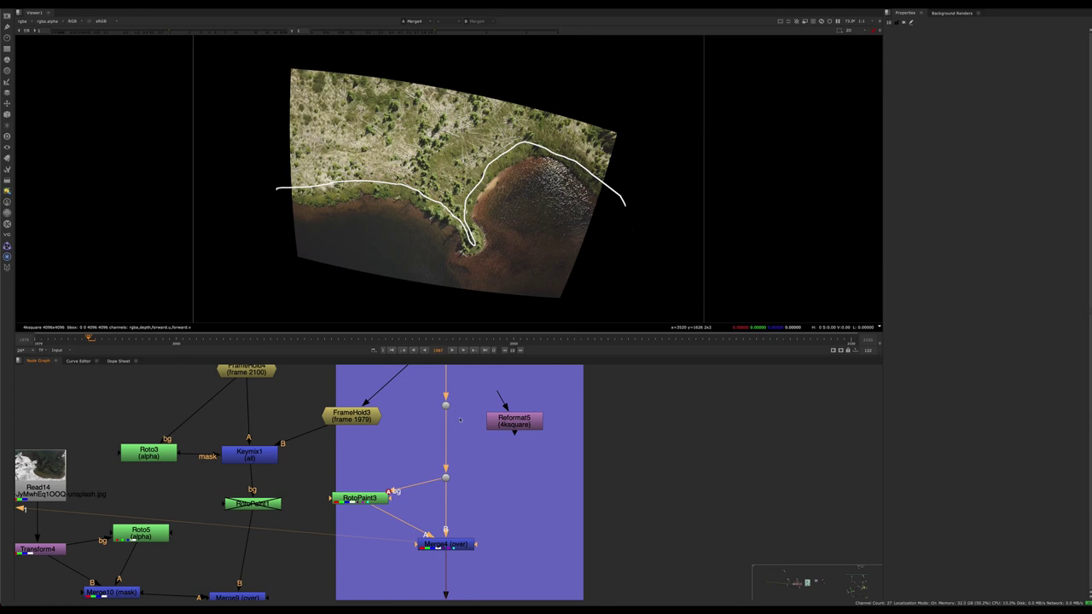
# Move the FrameHold, Roto, Keymix and Read14 branch away to the left of the UV Space backdrop
pyautogui.click(368, 499)
pyautogui.scroll(-3, 388, 418)
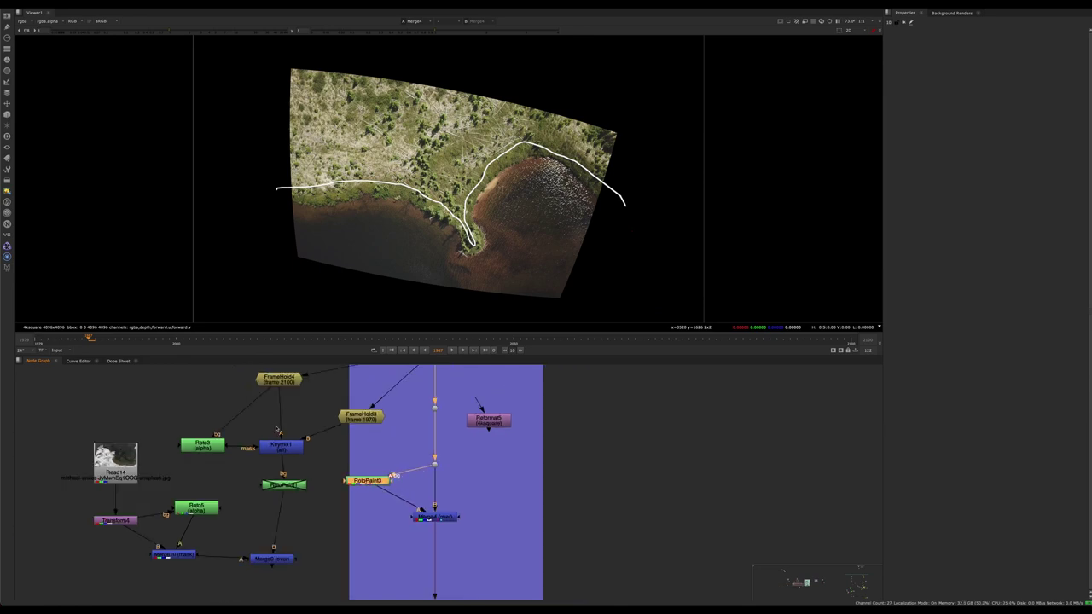
pyautogui.moveTo(390, 381); pyautogui.dragTo(150, 554)
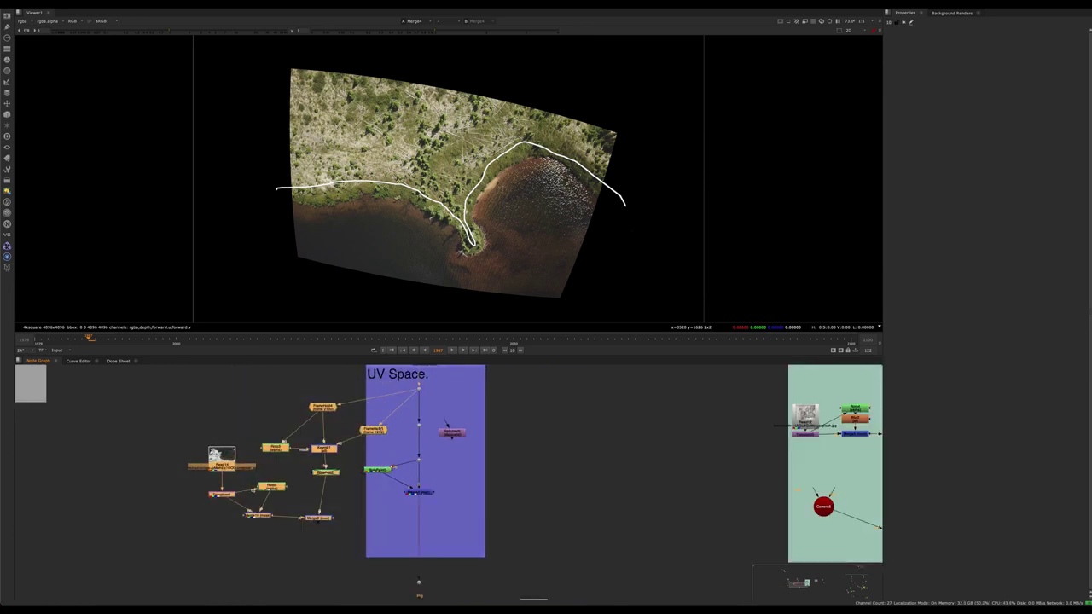
pyautogui.click(348, 424)
pyautogui.moveTo(390, 381); pyautogui.dragTo(194, 546)
pyautogui.moveTo(258, 516); pyautogui.dragTo(203, 505)
pyautogui.scroll(3, 393, 493)
pyautogui.moveTo(411, 470); pyautogui.dragTo(384, 445, button='middle')
pyautogui.click(358, 474)
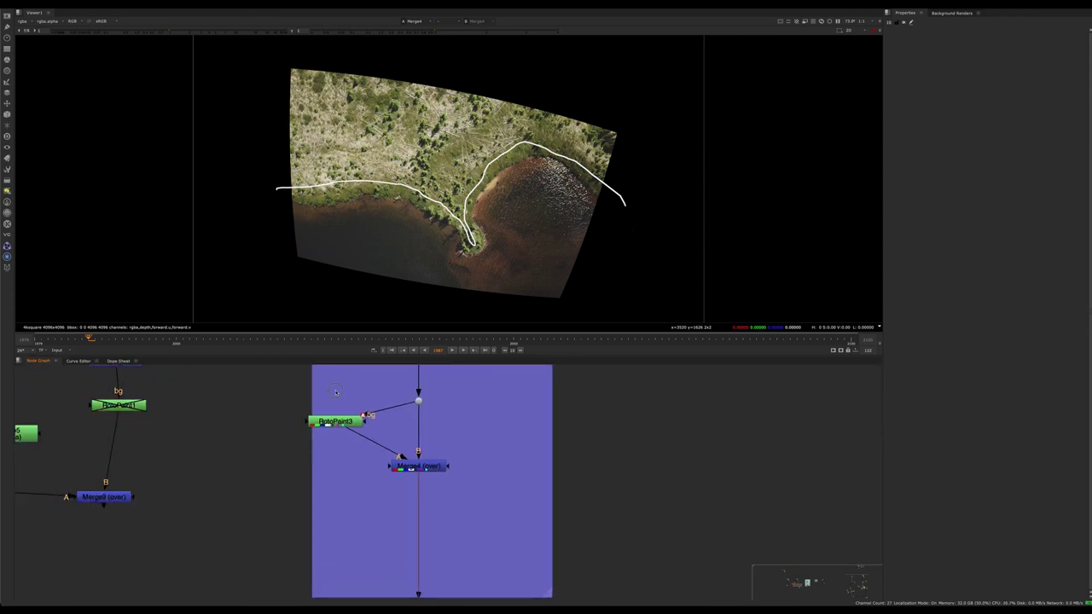
pyautogui.moveTo(396, 388); pyautogui.dragTo(265, 473)
pyautogui.moveTo(309, 490); pyautogui.dragTo(314, 412, button='middle')
pyautogui.moveTo(294, 395); pyautogui.dragTo(358, 444)
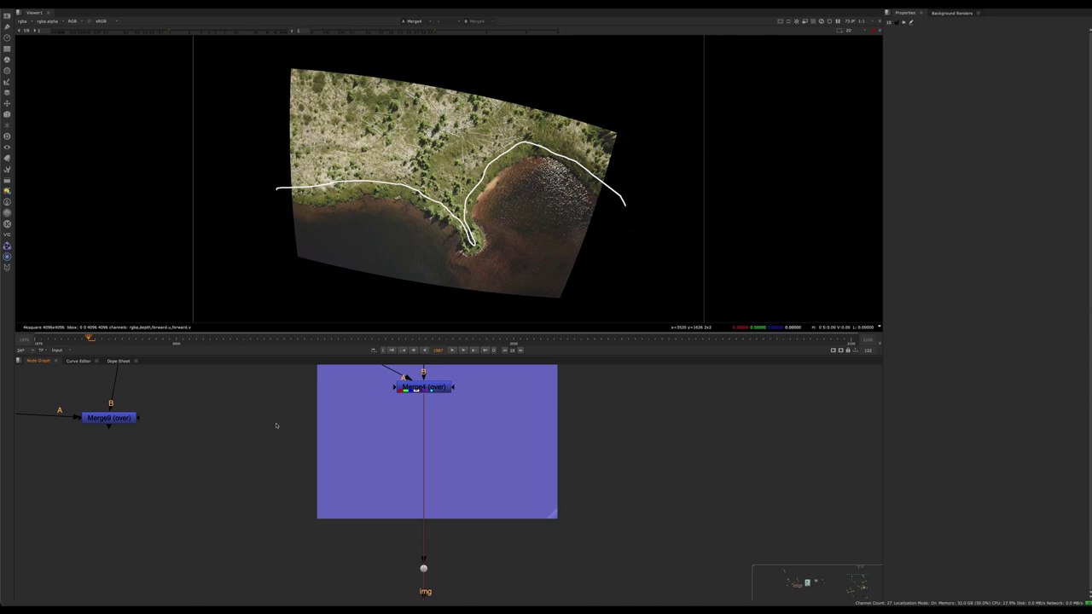
pyautogui.moveTo(275, 425); pyautogui.dragTo(340, 478)
pyautogui.moveTo(408, 509); pyautogui.dragTo(410, 601, button='middle')
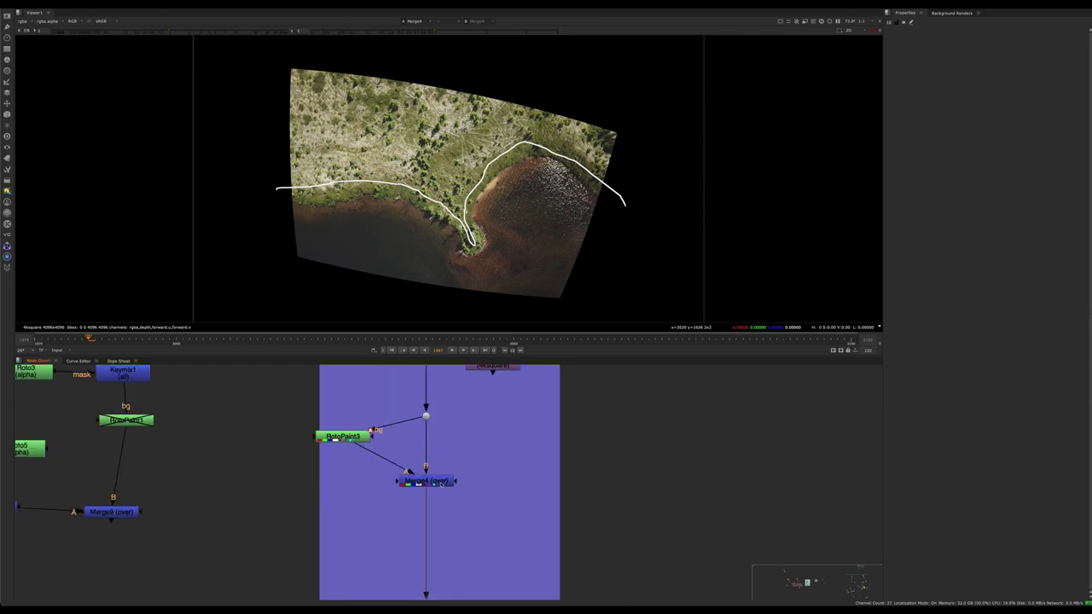
# Switch the dot feeding RotoPaint3 and Merge4 to the 4ksquare Reformat and back to the UV render
pyautogui.scroll(-3, 433, 485)
pyautogui.scroll(1, 438, 439)
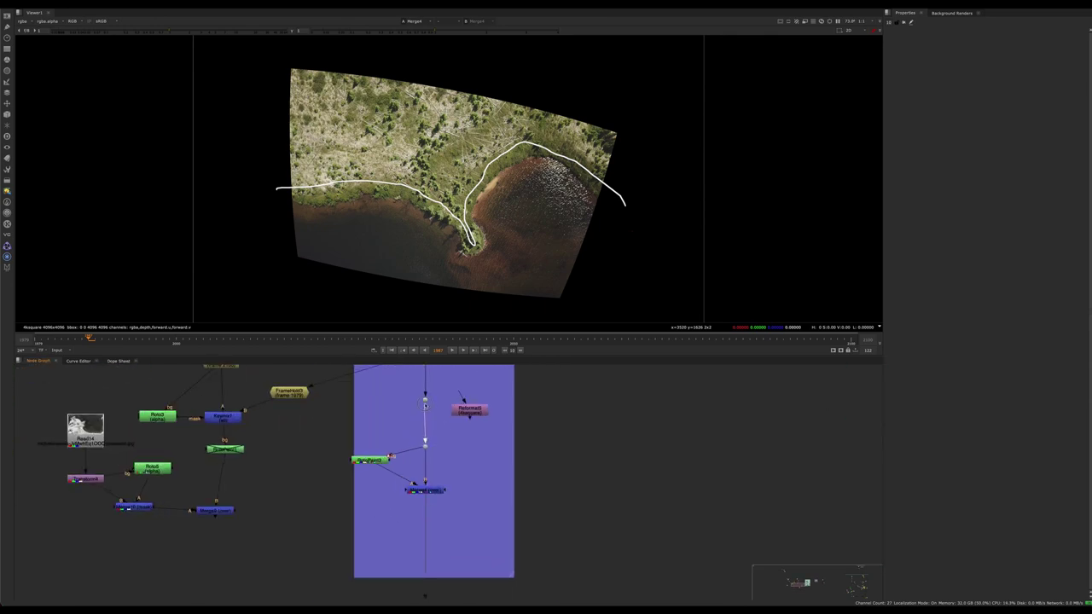
pyautogui.moveTo(426, 406); pyautogui.dragTo(466, 410)
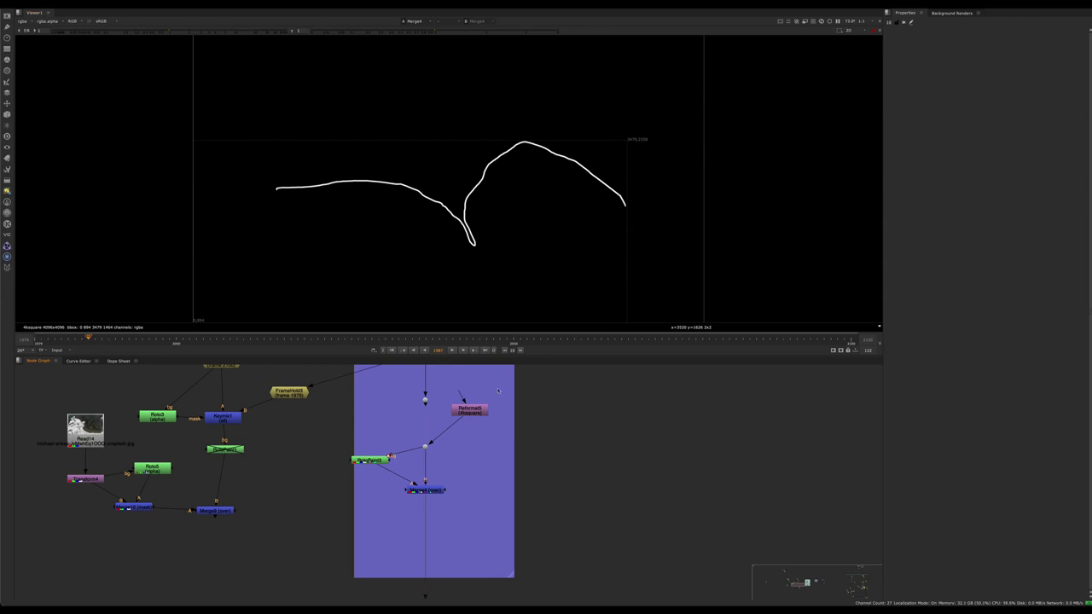
pyautogui.moveTo(433, 400); pyautogui.dragTo(426, 399)
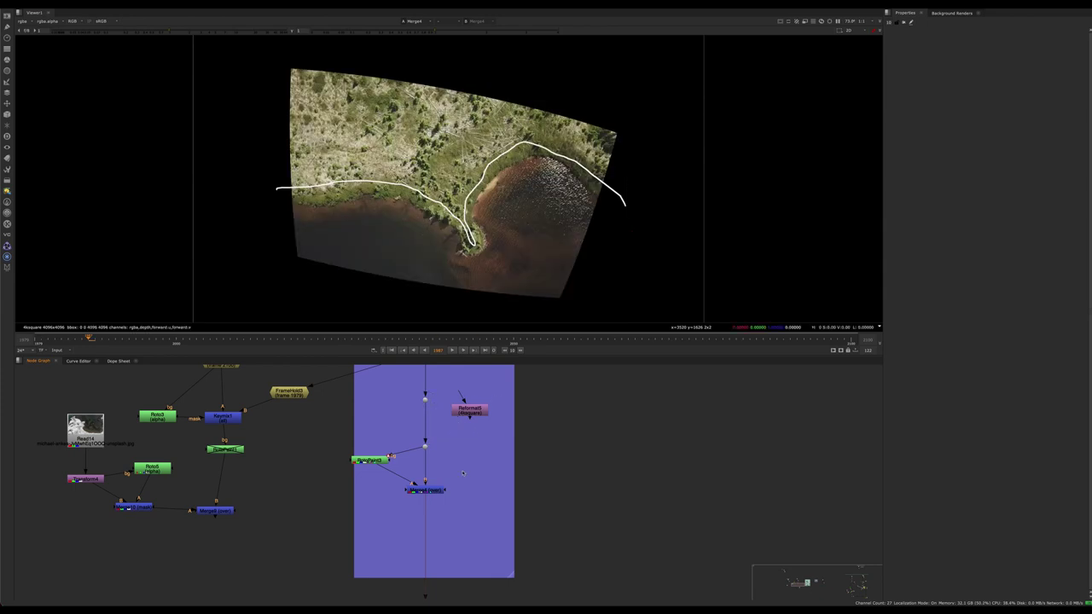
# View Merge8 to see the painted stroke rendered back over the undistorted plate
pyautogui.scroll(-3, 461, 487)
pyautogui.moveTo(456, 545); pyautogui.dragTo(376, 400, button='middle')
pyautogui.click(444, 494)
pyautogui.press('1')
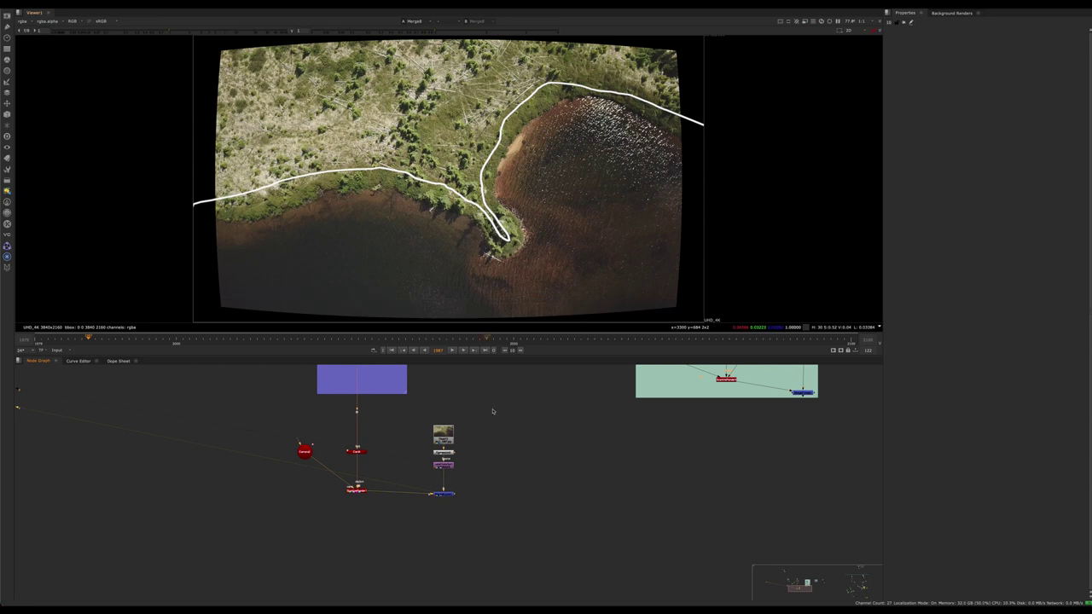
# Examine the node tree around the UV Space, removing perspective and Modelbuilder example backdrops
pyautogui.moveTo(493, 411); pyautogui.dragTo(519, 559, button='middle')
pyautogui.scroll(-4, 435, 426)
pyautogui.moveTo(441, 418); pyautogui.dragTo(445, 477, button='middle')
pyautogui.moveTo(446, 473); pyautogui.dragTo(376, 593)
pyautogui.moveTo(436, 525); pyautogui.dragTo(447, 470, button='middle')
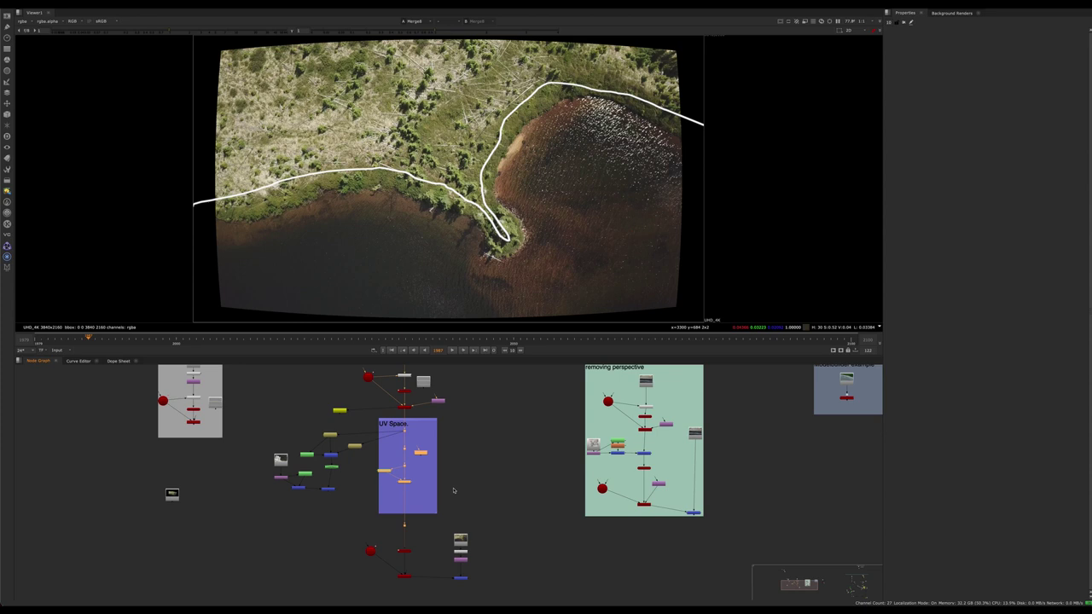
pyautogui.click(464, 499)
pyautogui.moveTo(465, 467); pyautogui.dragTo(405, 517, button='middle')
pyautogui.scroll(3, 601, 439)
pyautogui.moveTo(604, 415); pyautogui.dragTo(404, 386, button='middle')
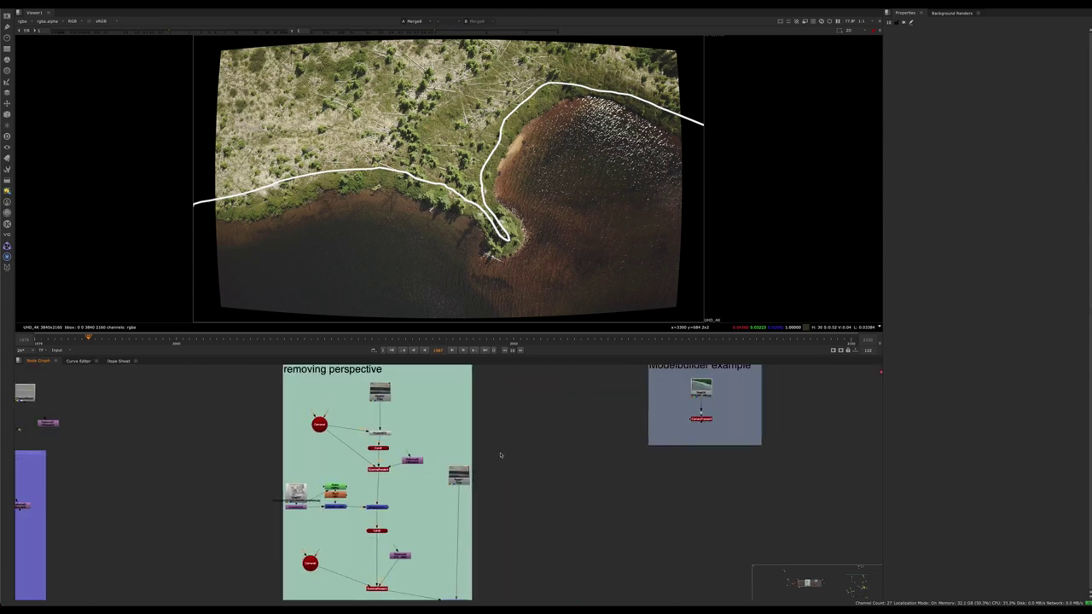
pyautogui.moveTo(476, 441); pyautogui.dragTo(509, 487, button='middle')
pyautogui.scroll(-5, 461, 478)
pyautogui.moveTo(419, 389); pyautogui.dragTo(455, 531, button='middle')
pyautogui.moveTo(93, 450); pyautogui.dragTo(232, 514, button='middle')
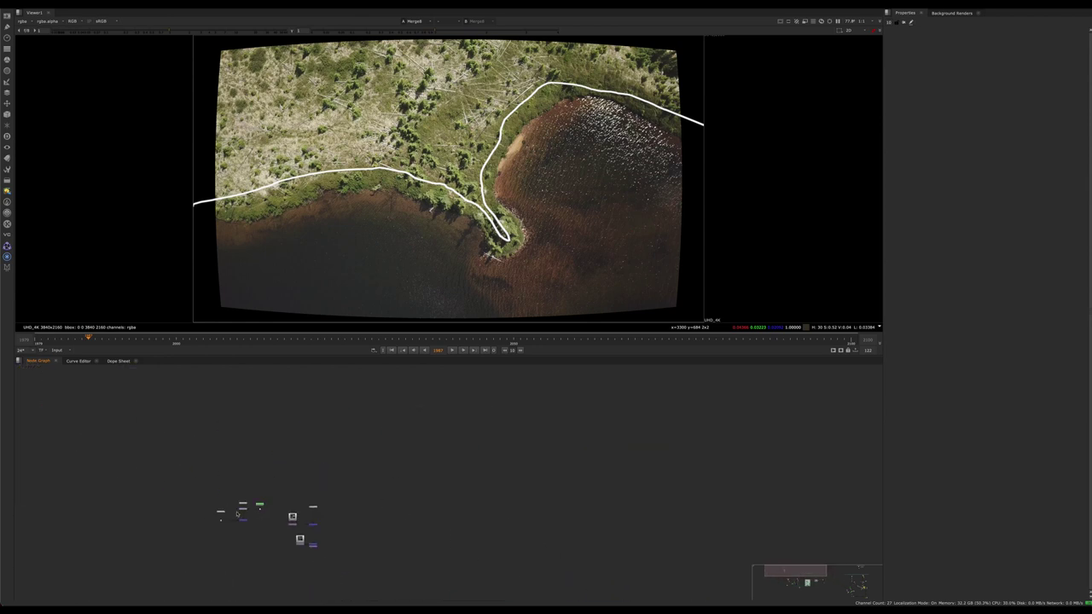
# View the "Working in UV Space" notes and read the point on removing perspective and working in 2D space
pyautogui.scroll(7, 232, 513)
pyautogui.click(278, 544)
pyautogui.press('1')
pyautogui.moveTo(305, 197); pyautogui.dragTo(637, 214)
# View the Read10 stone steps image in the removing perspective backdrop
pyautogui.scroll(-7, 444, 421)
pyautogui.moveTo(713, 583); pyautogui.dragTo(445, 403, button='middle')
pyautogui.scroll(7, 447, 404)
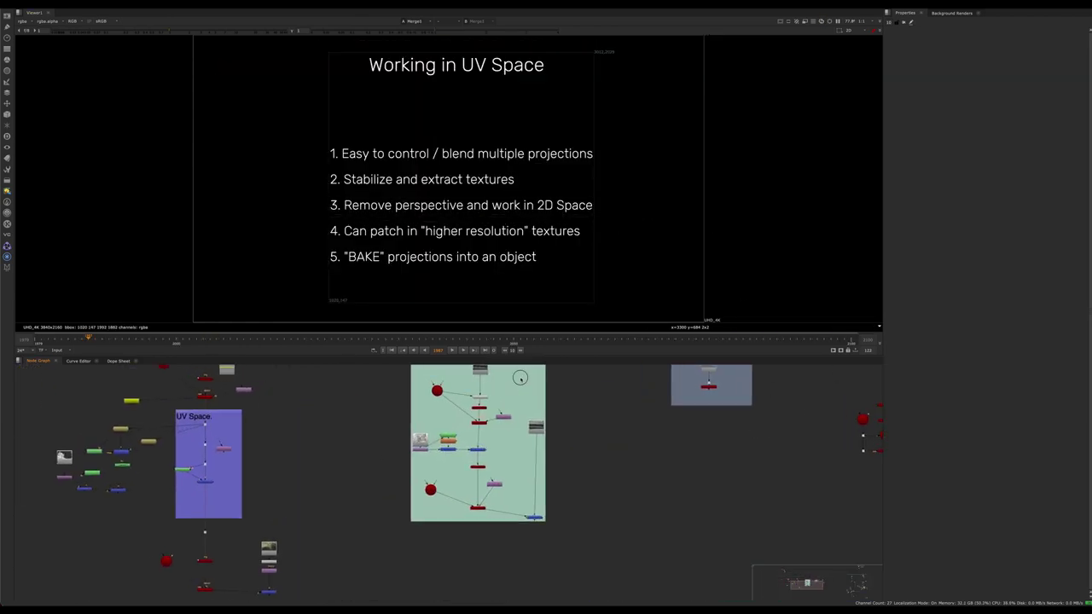
pyautogui.moveTo(520, 378); pyautogui.dragTo(519, 481, button='middle')
pyautogui.click(429, 459)
pyautogui.press('1')
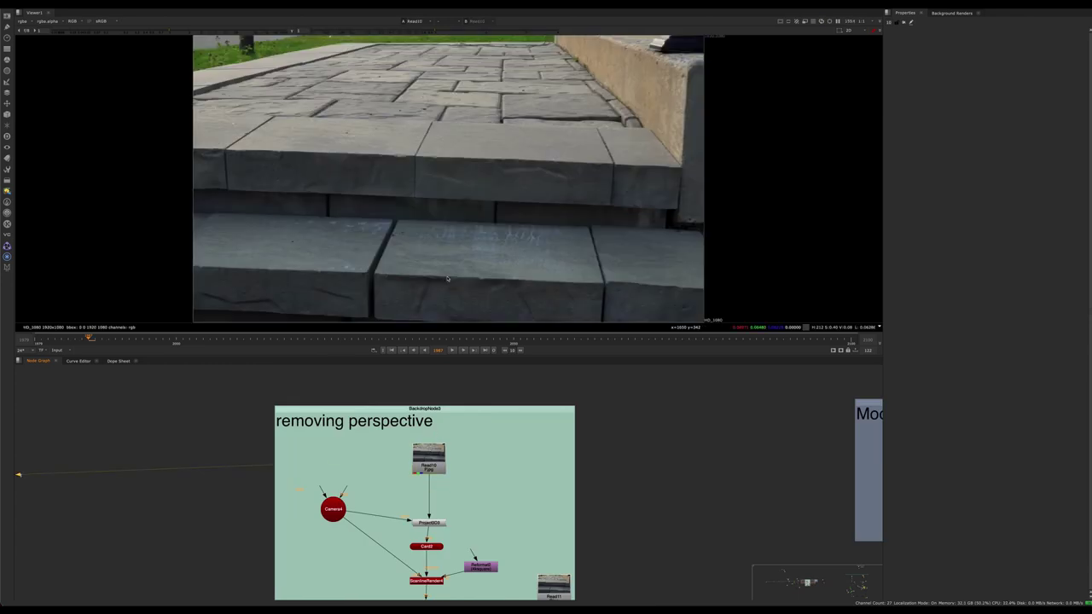
# Open the properties of Card2 and ScanlineRender4 in the removing perspective setup
pyautogui.moveTo(459, 540); pyautogui.dragTo(481, 505, button='middle')
pyautogui.scroll(4, 445, 471)
pyautogui.scroll(-3, 481, 506)
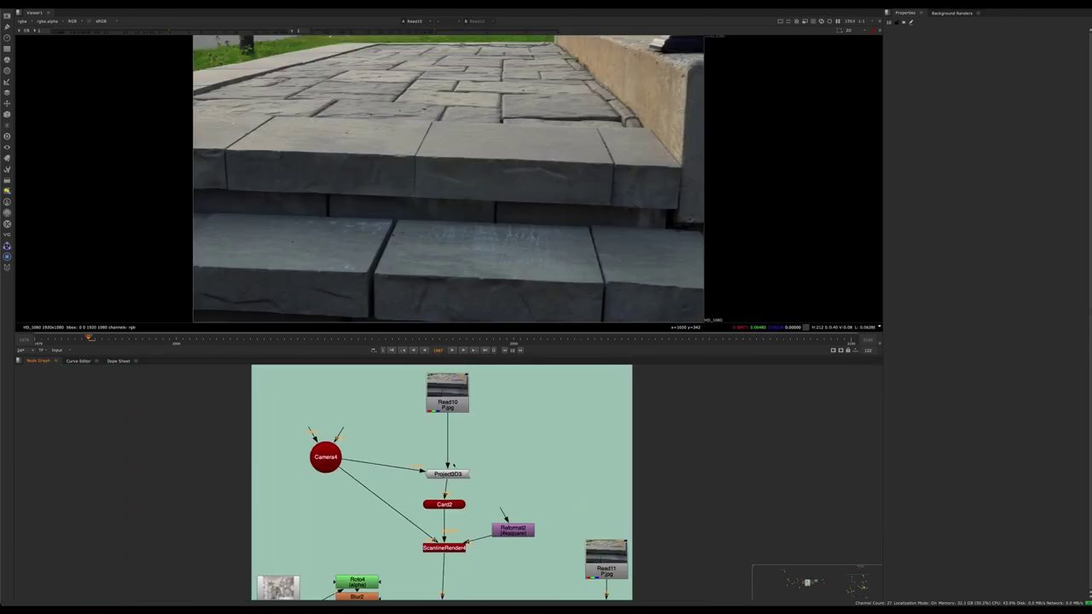
pyautogui.moveTo(458, 474); pyautogui.dragTo(453, 472)
pyautogui.doubleClick(459, 503)
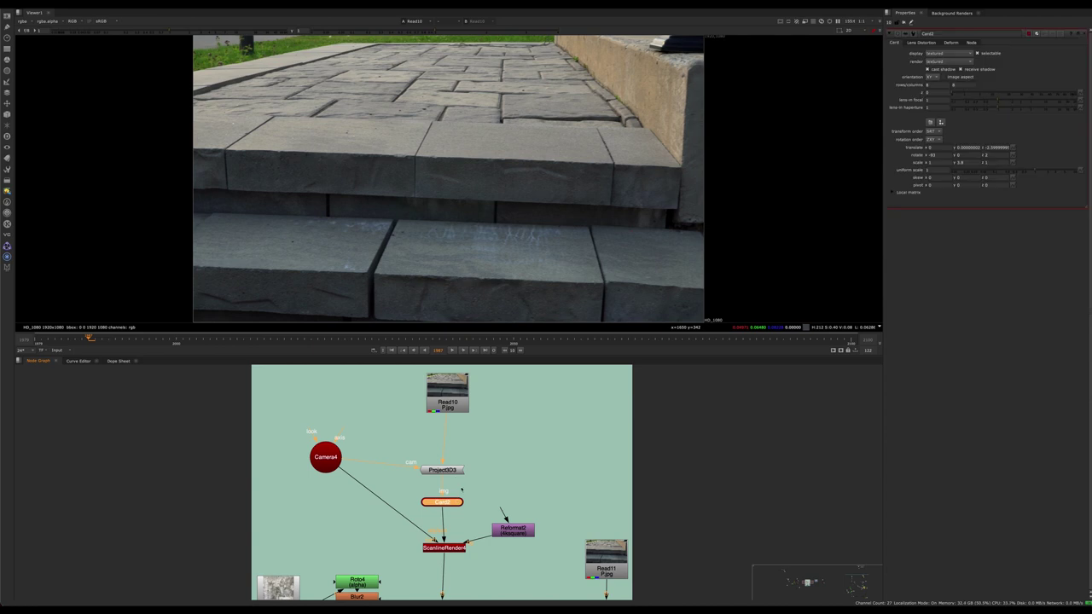
pyautogui.click(453, 528)
pyautogui.click(454, 547)
pyautogui.press('1')
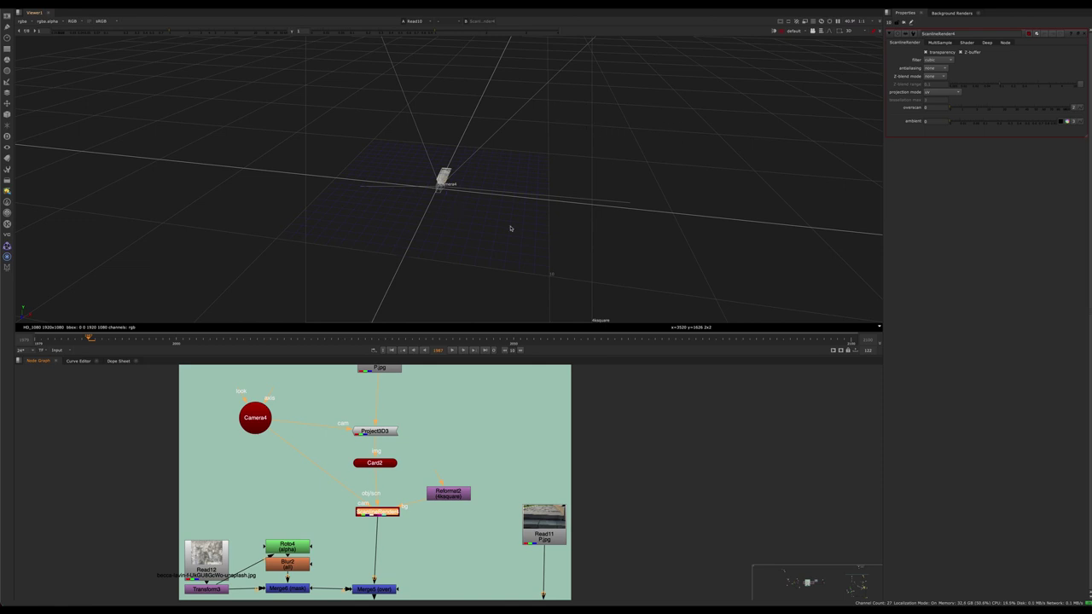
# Select Card2 in the 3D view and examine the paving texture projected onto it from a low angle
pyautogui.keyDown('ctrl'); pyautogui.moveTo(511, 229); pyautogui.dragTo(440, 229); pyautogui.keyUp('ctrl')
pyautogui.scroll(10, 458, 219)
pyautogui.click(510, 153)
pyautogui.scroll(10, 508, 205)
pyautogui.scroll(-10, 507, 170)
pyautogui.scroll(5, 460, 220)
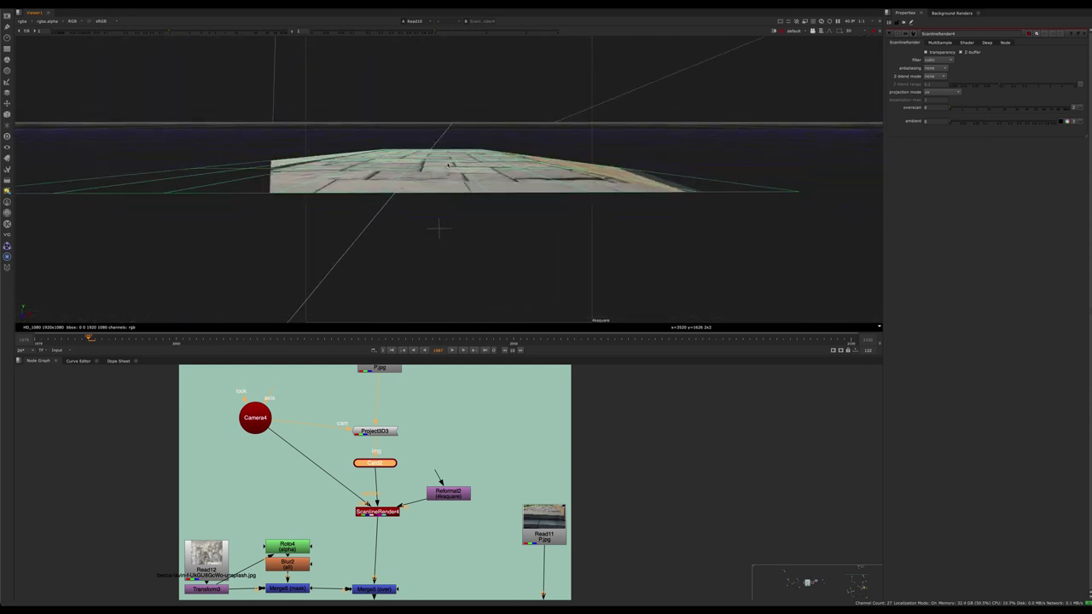
# View ScanlineRender4 in 2D, framed in full, to see the flattened paving texture in UV space
pyautogui.moveTo(390, 471); pyautogui.dragTo(449, 442, button='middle')
pyautogui.moveTo(461, 450); pyautogui.dragTo(442, 486)
pyautogui.press('1')
pyautogui.click(578, 288)
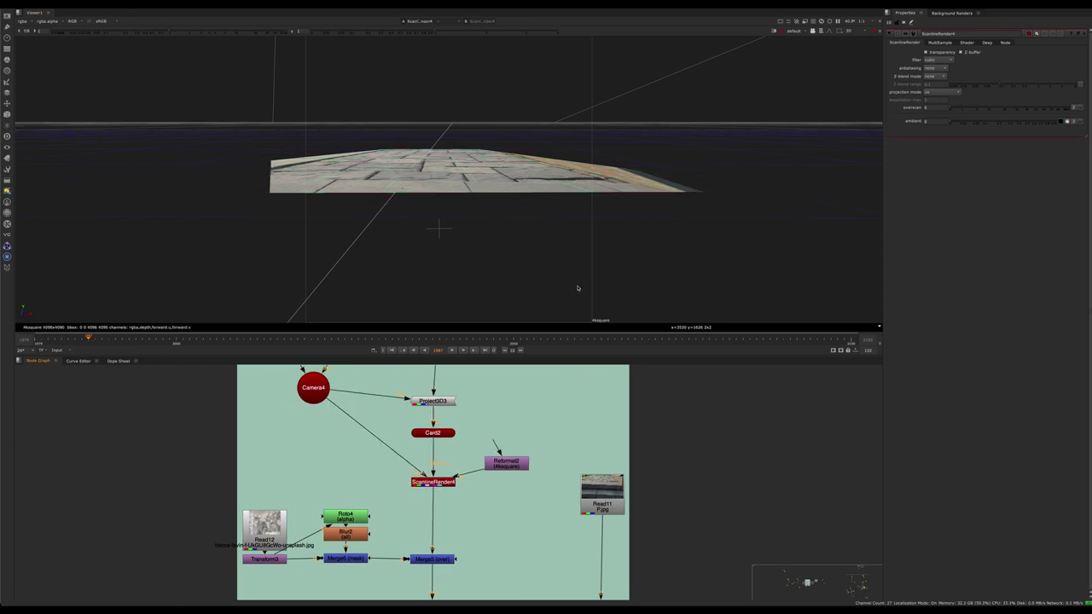
pyautogui.press('Tab')
pyautogui.press('f')
# Set ScanlineRender4's projection mode to perspective and view Read10 for comparison
pyautogui.doubleClick(442, 482)
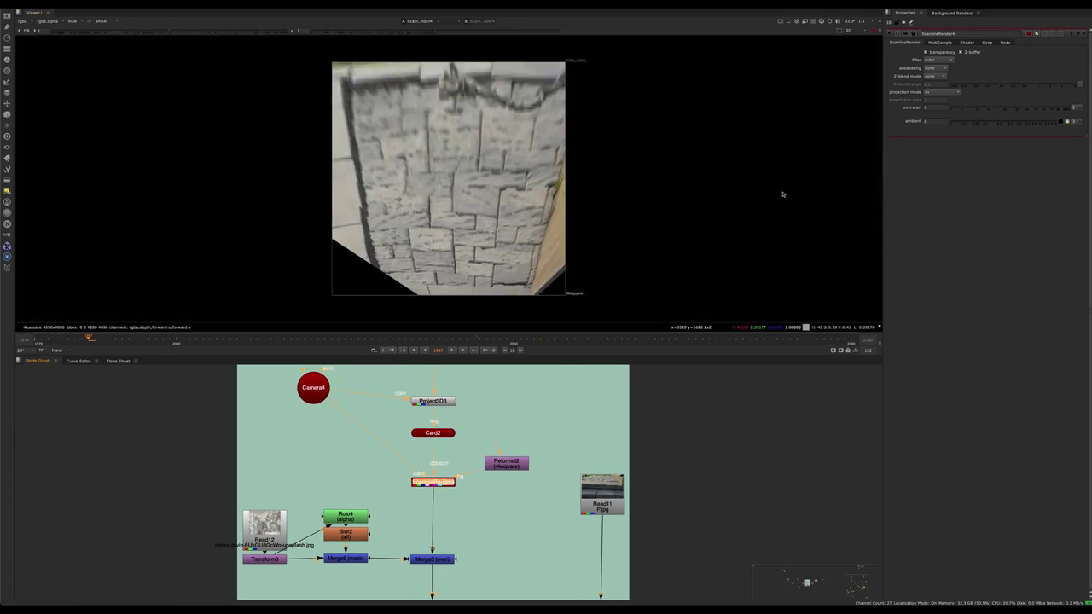
pyautogui.click(940, 91)
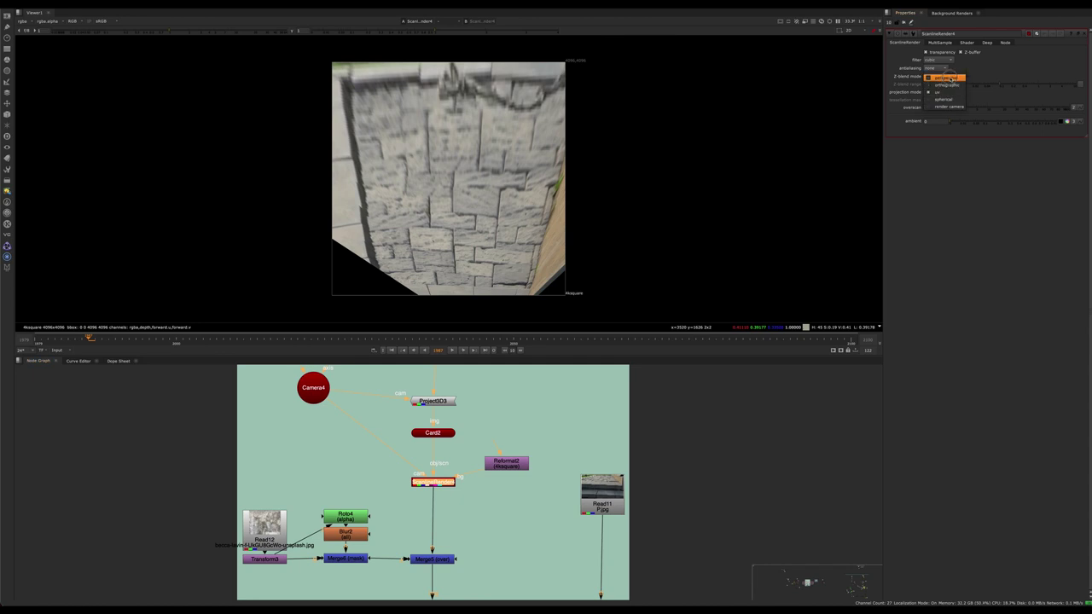
pyautogui.click(947, 78)
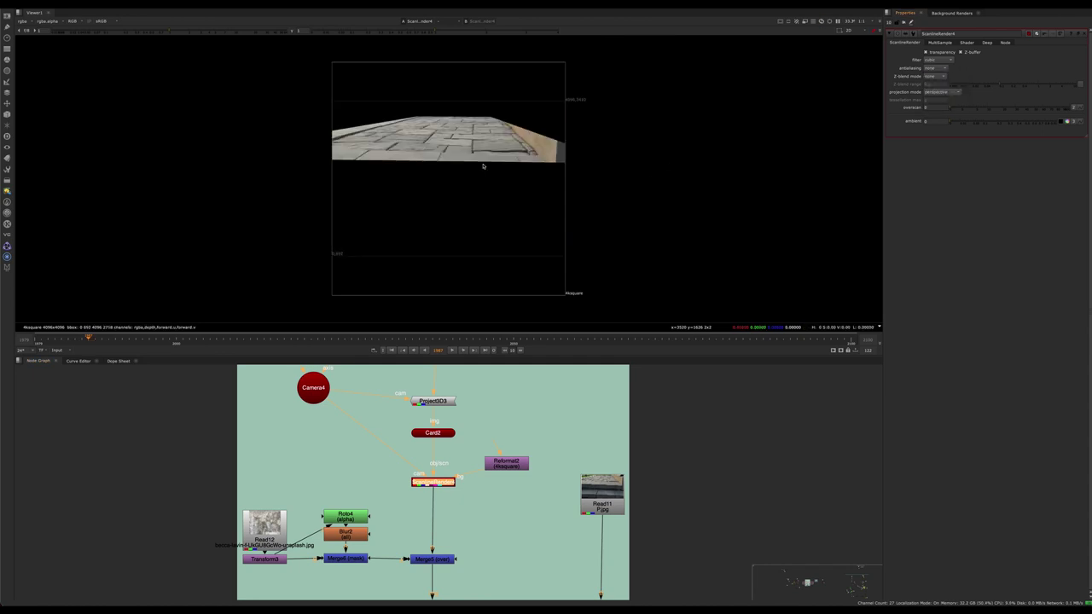
pyautogui.moveTo(449, 400); pyautogui.dragTo(448, 487, button='middle')
pyautogui.click(437, 413)
pyautogui.press('1')
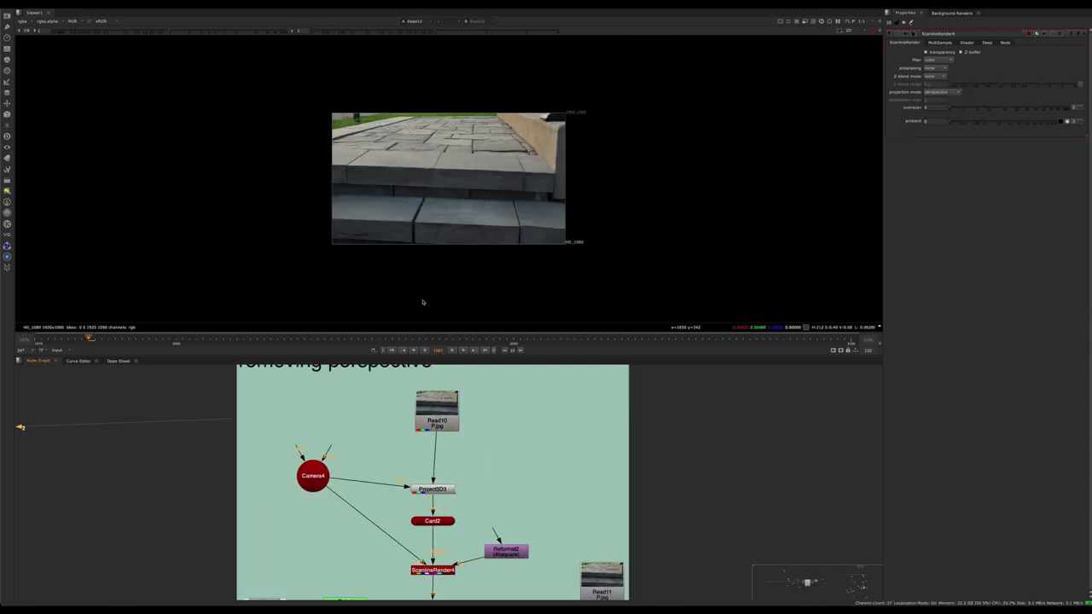
# View ScanlineRender4 and set its projection mode back to uv
pyautogui.moveTo(436, 569); pyautogui.dragTo(442, 488, button='middle')
pyautogui.click(444, 487)
pyautogui.press('1')
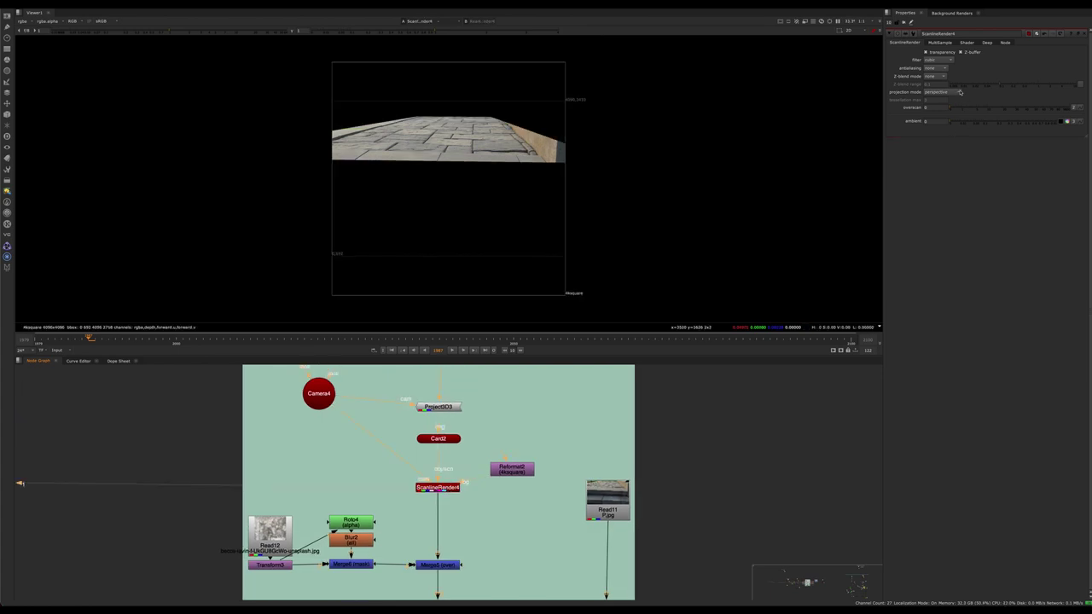
pyautogui.click(953, 92)
pyautogui.click(945, 106)
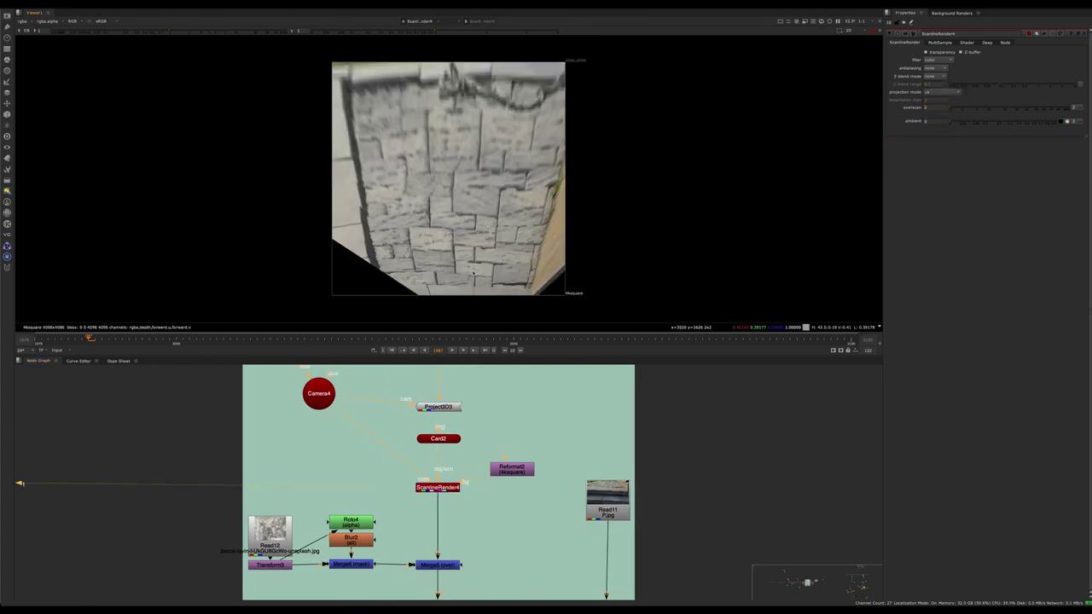
# Open Card2's properties and examine its projected paving texture from above in the 3D view
pyautogui.press('Tab')
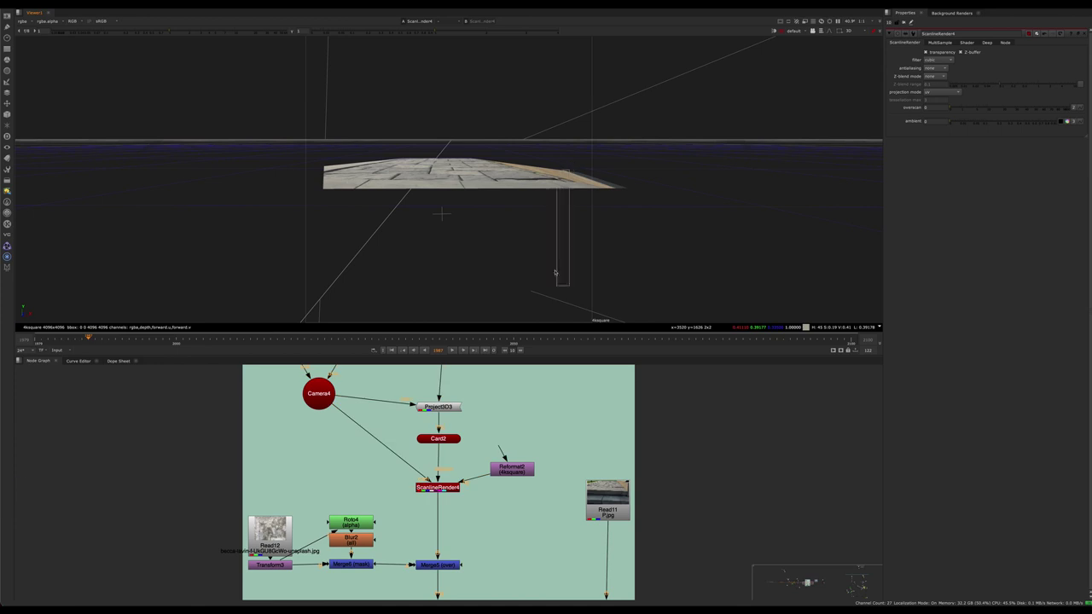
pyautogui.moveTo(556, 273); pyautogui.dragTo(556, 285)
pyautogui.doubleClick(447, 438)
pyautogui.keyDown('ctrl'); pyautogui.moveTo(544, 224); pyautogui.dragTo(547, 312); pyautogui.keyUp('ctrl')
pyautogui.scroll(-5, 533, 259)
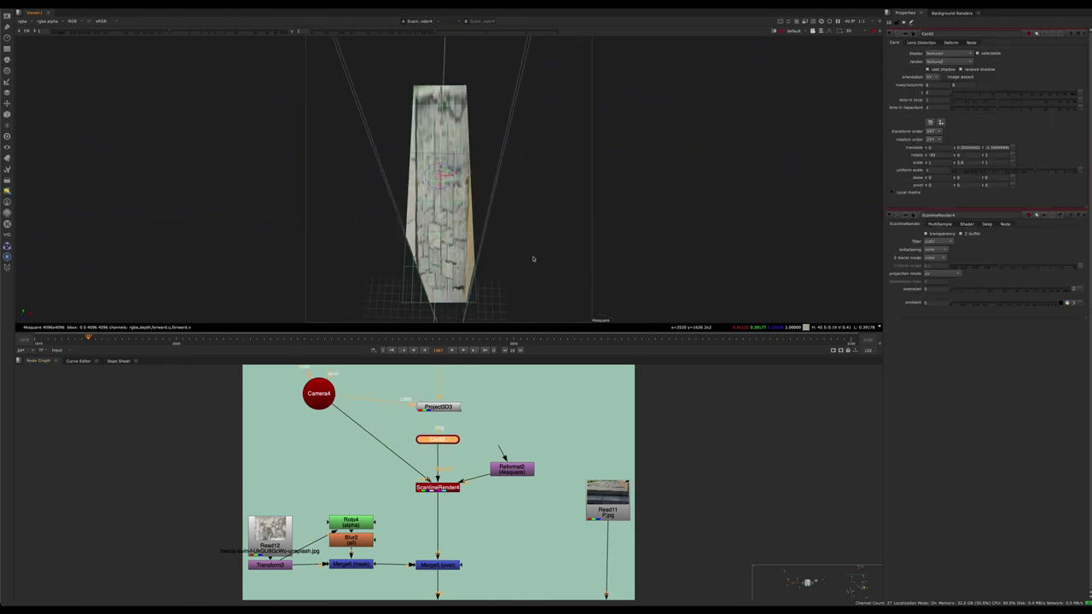
pyautogui.keyDown('ctrl'); pyautogui.moveTo(533, 259); pyautogui.dragTo(504, 200); pyautogui.keyUp('ctrl')
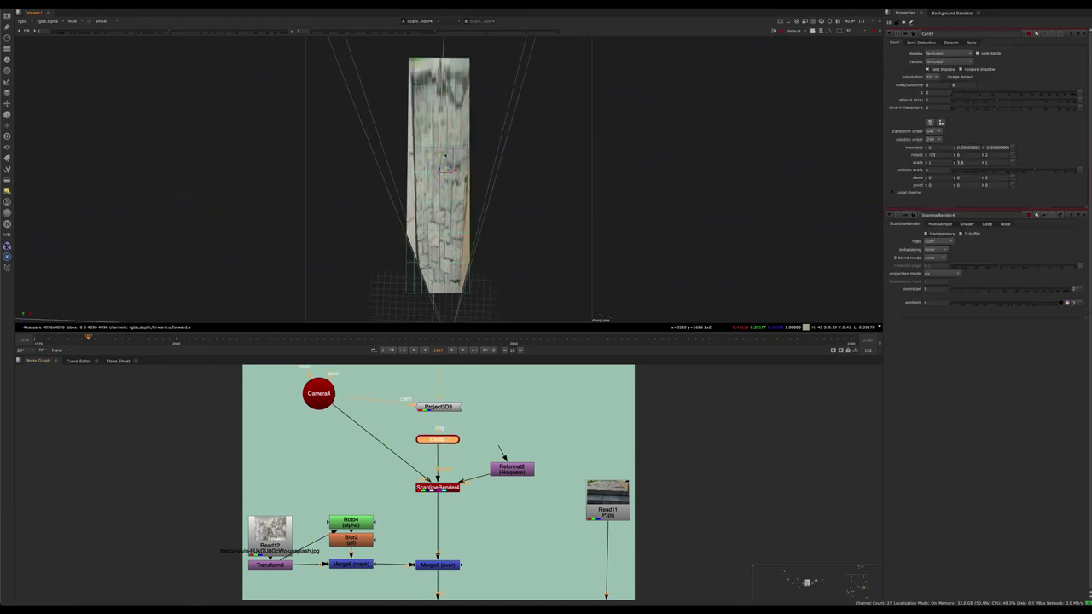
# Try widening Card2 to an X scale of about 3.5 and check the UV render in 2D, then undo the scaling
pyautogui.scroll(3, 449, 452)
pyautogui.moveTo(446, 452); pyautogui.dragTo(432, 411, button='middle')
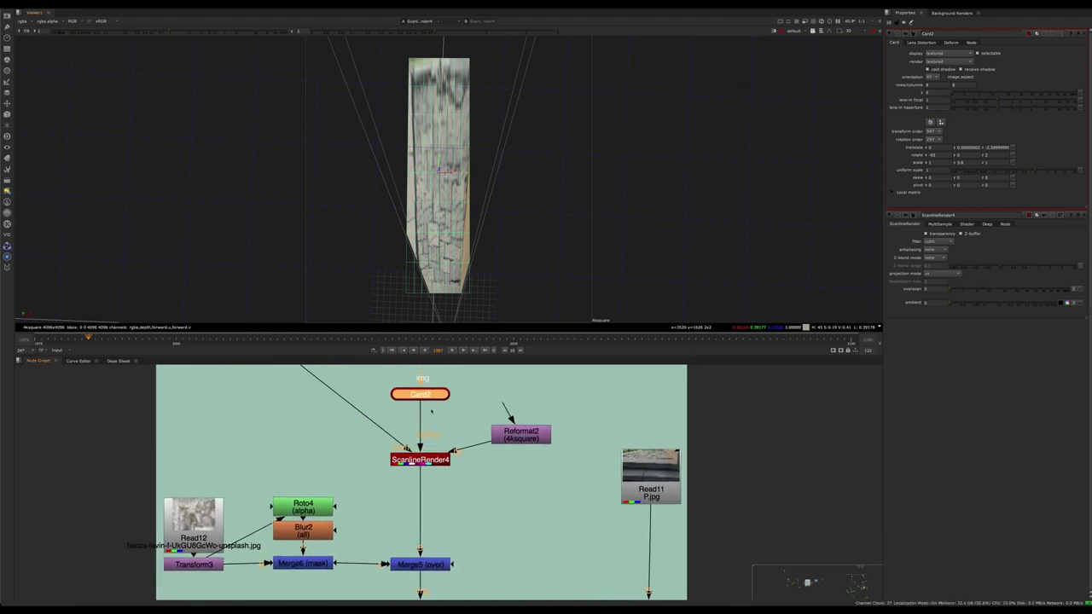
pyautogui.hotkey('ctrl', 'shift')
pyautogui.keyDown('ctrl'); pyautogui.moveTo(455, 174); pyautogui.dragTo(500, 166); pyautogui.keyUp('ctrl')
pyautogui.hotkey('ctrl', 'z')
pyautogui.click(358, 497)
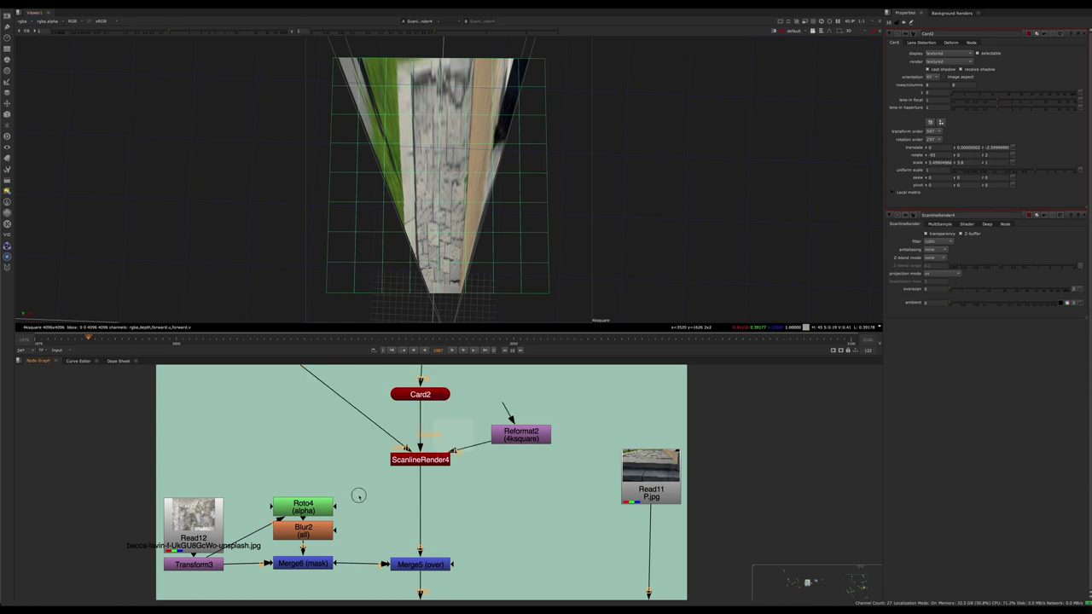
pyautogui.press('Tab')
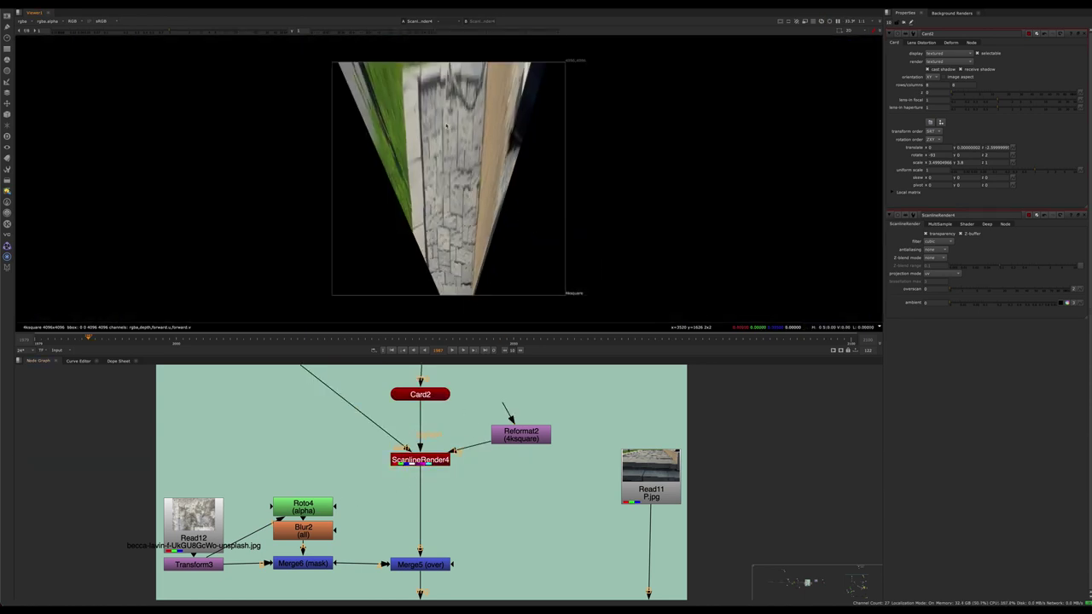
pyautogui.hotkey('ctrl', 'z')
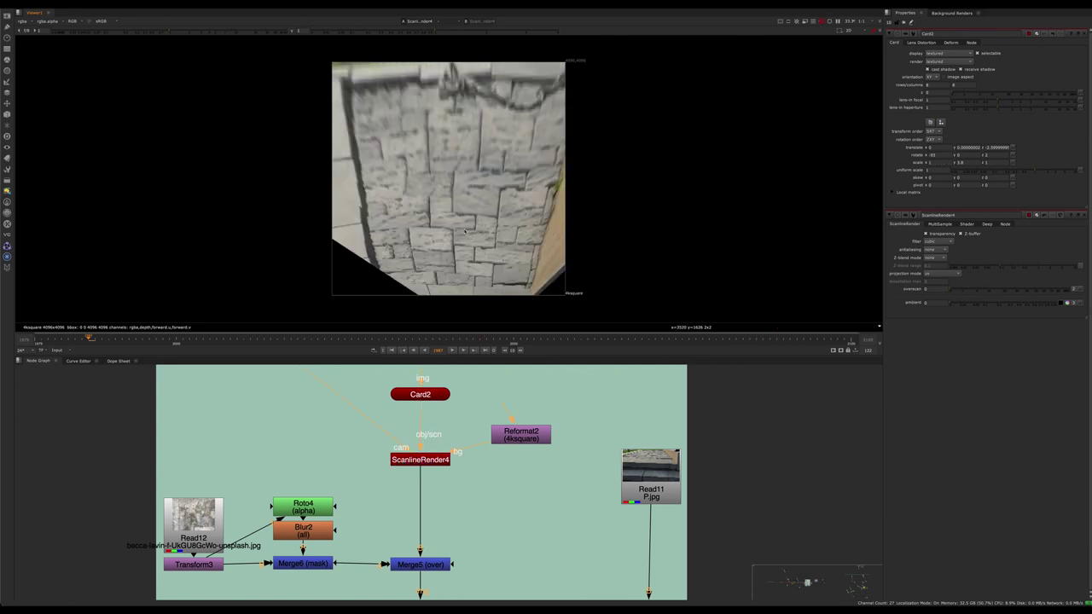
# Inspect Card2 with its projected paving in the 3D view and return to the flattened render in 2D
pyautogui.scroll(3, 394, 445)
pyautogui.moveTo(395, 430); pyautogui.dragTo(345, 505, button='middle')
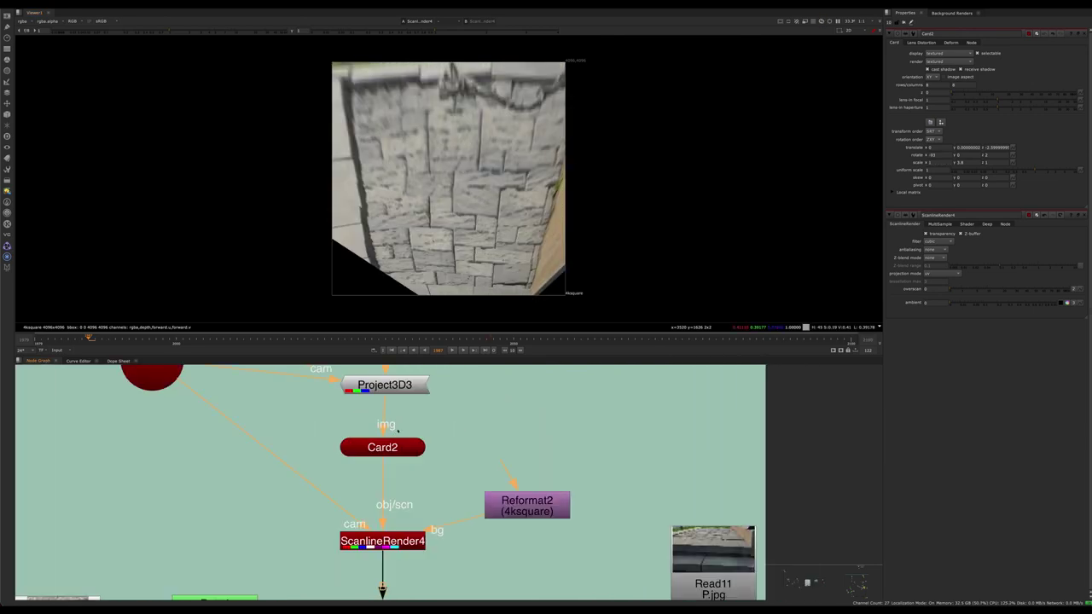
pyautogui.click(404, 447)
pyautogui.moveTo(404, 447); pyautogui.dragTo(416, 386, button='middle')
pyautogui.press('Tab')
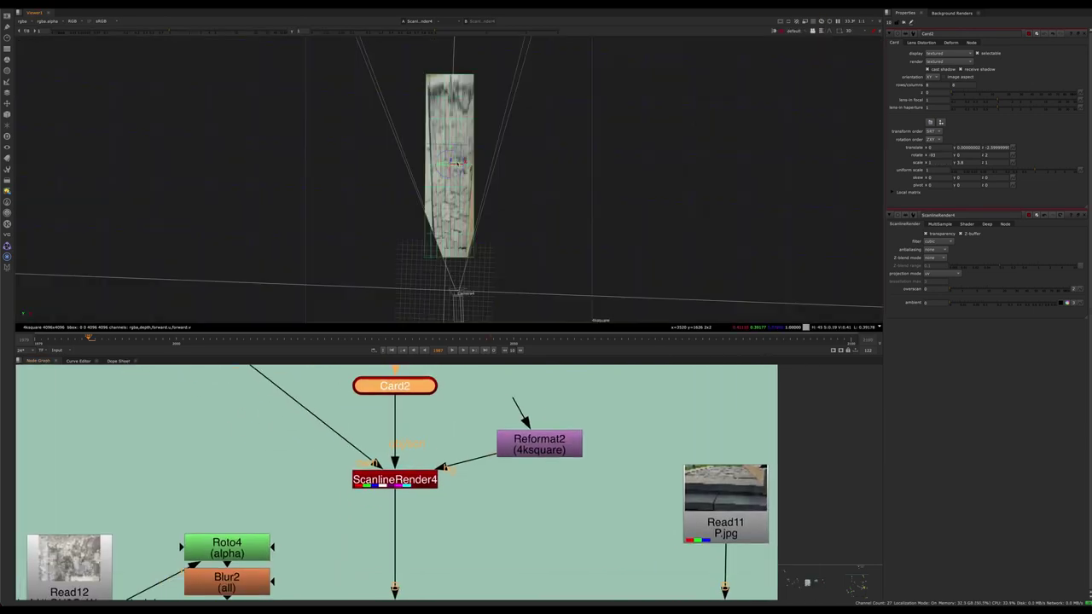
pyautogui.moveTo(470, 294); pyautogui.dragTo(472, 321, button='middle')
pyautogui.scroll(3, 488, 258)
pyautogui.click(324, 519)
pyautogui.click(395, 480)
pyautogui.click(648, 269)
pyautogui.press('Tab')
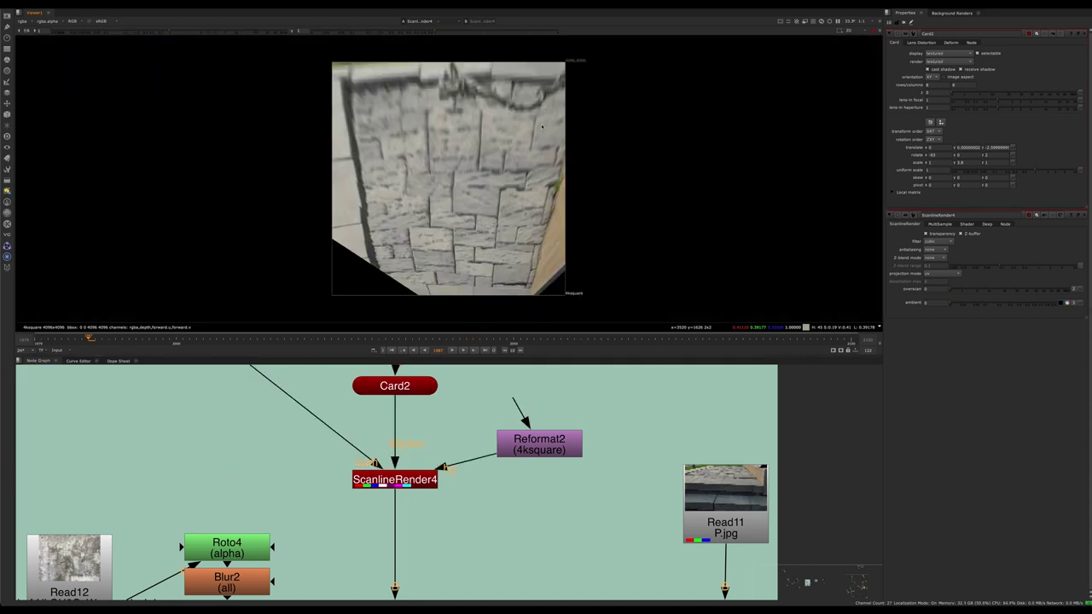
# View ScanlineRender4's UV output and close the properties of Card2 and ScanlineRender4
pyautogui.moveTo(528, 449); pyautogui.dragTo(559, 440)
pyautogui.moveTo(482, 424); pyautogui.dragTo(456, 406, button='middle')
pyautogui.click(322, 489)
pyautogui.click(443, 465)
pyautogui.press('1')
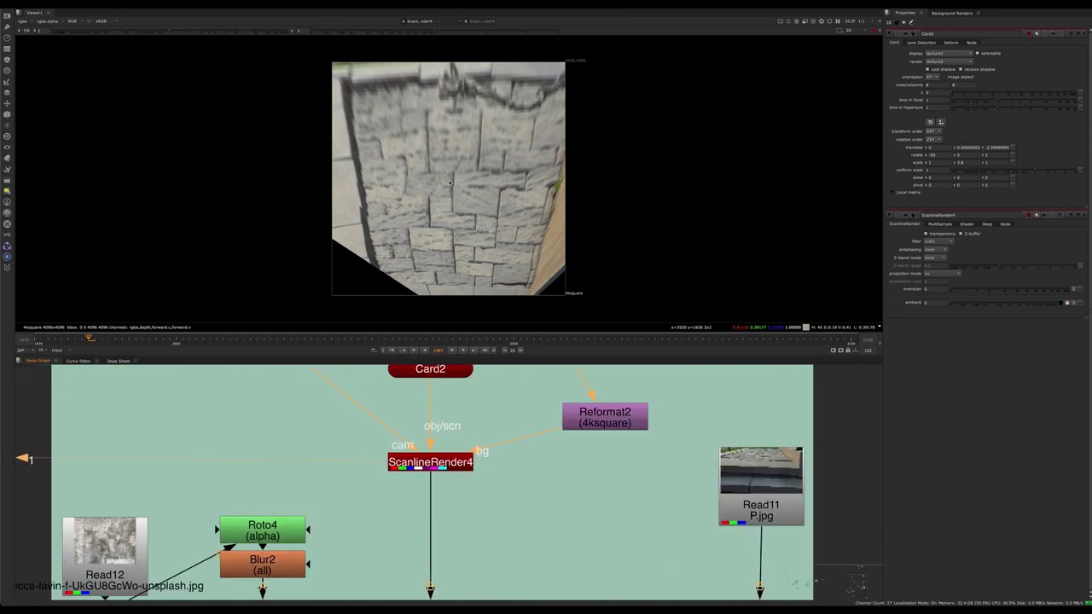
pyautogui.moveTo(471, 518); pyautogui.dragTo(422, 431, button='middle')
pyautogui.scroll(-3, 421, 430)
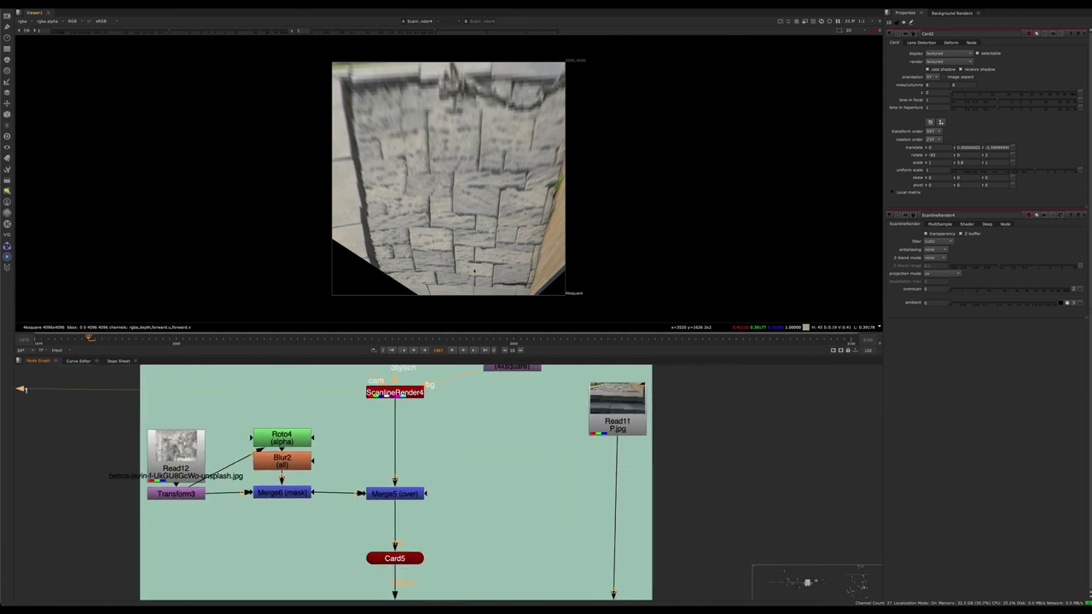
pyautogui.click(1085, 34)
pyautogui.click(1085, 34)
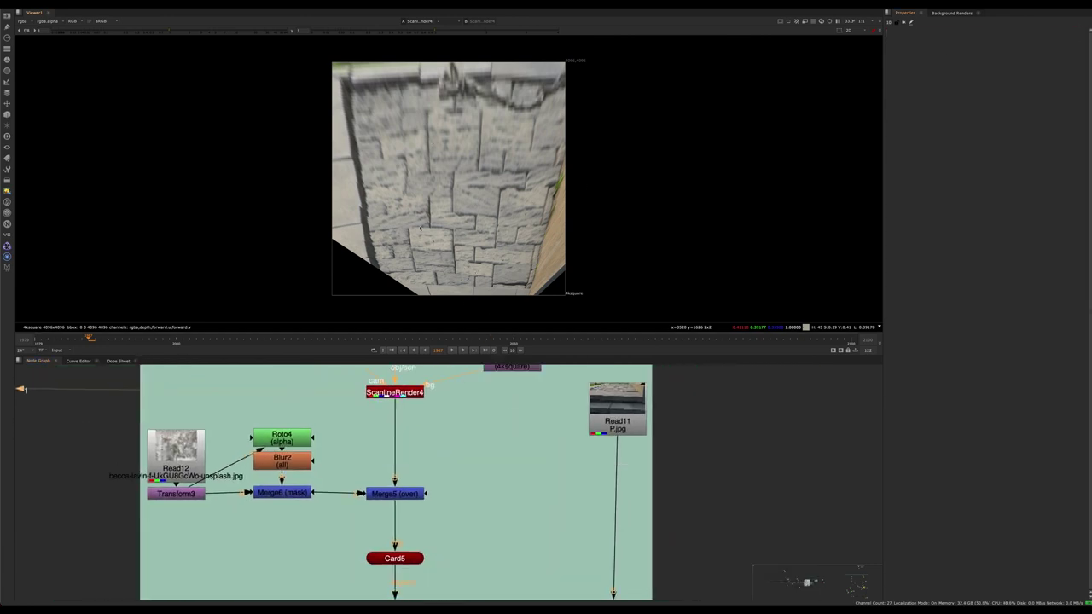
# Examine the stones of the flattened paving texture up close
pyautogui.scroll(5, 465, 197)
pyautogui.moveTo(466, 195); pyautogui.dragTo(479, 177, button='middle')
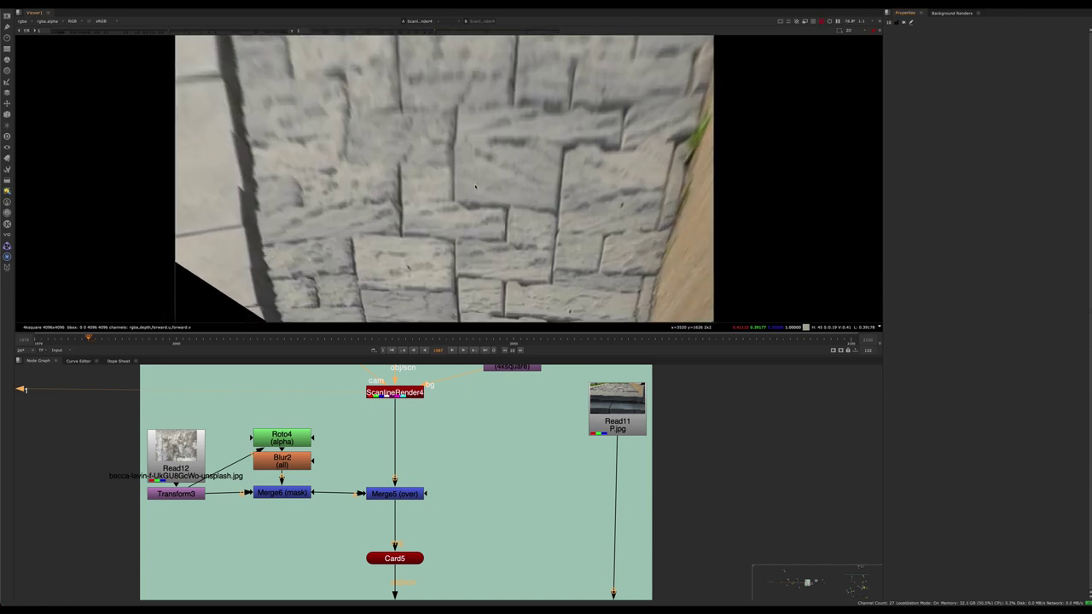
pyautogui.scroll(-5, 479, 177)
pyautogui.scroll(2, 479, 177)
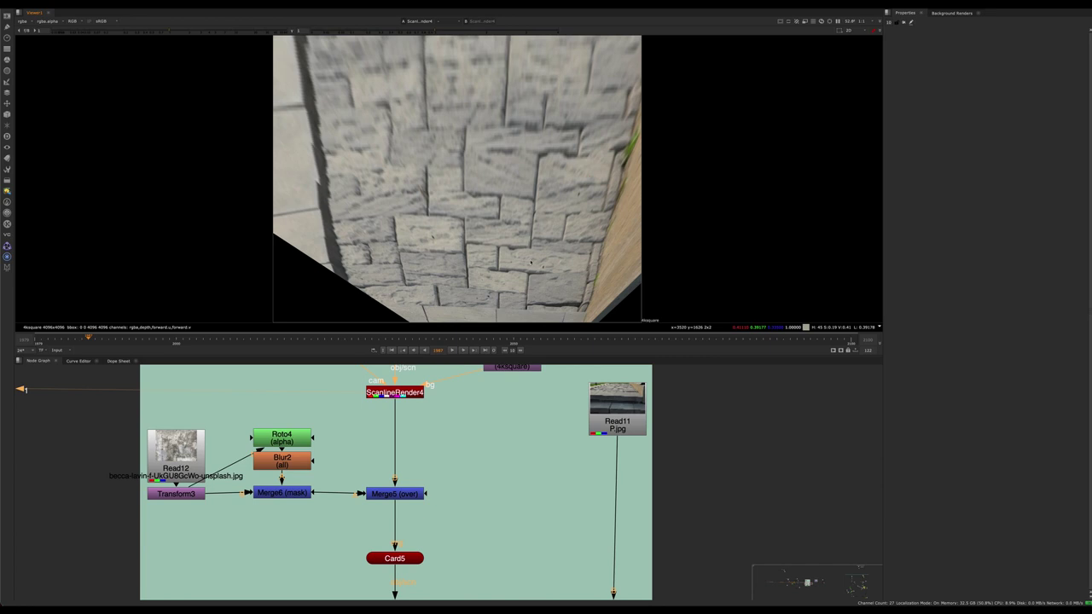
# View the original Read11 paving image, framed in full, and examine its stones in perspective
pyautogui.moveTo(457, 419); pyautogui.dragTo(440, 449, button='middle')
pyautogui.click(605, 439)
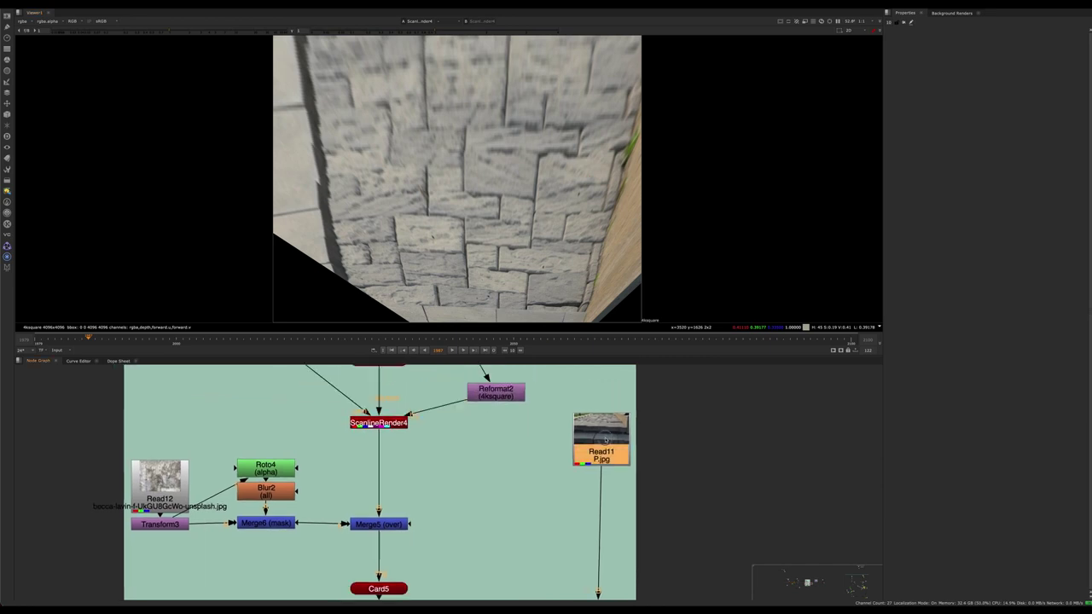
pyautogui.press('1')
pyautogui.press('f')
pyautogui.moveTo(441, 108); pyautogui.dragTo(439, 178, button='middle')
pyautogui.scroll(2, 438, 179)
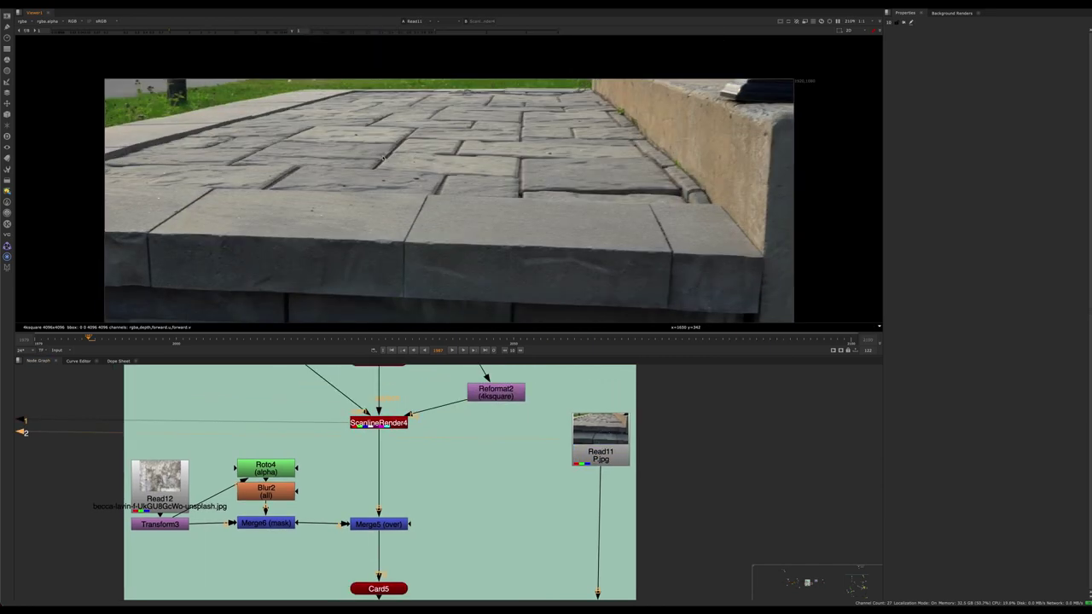
pyautogui.moveTo(583, 203); pyautogui.dragTo(662, 184, button='middle')
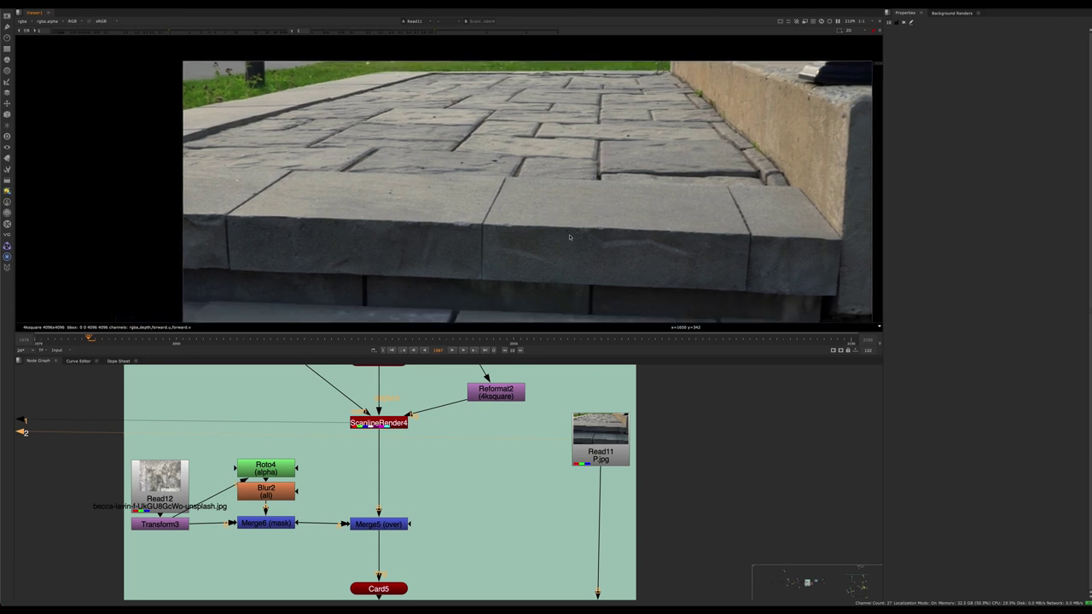
pyautogui.scroll(2, 473, 167)
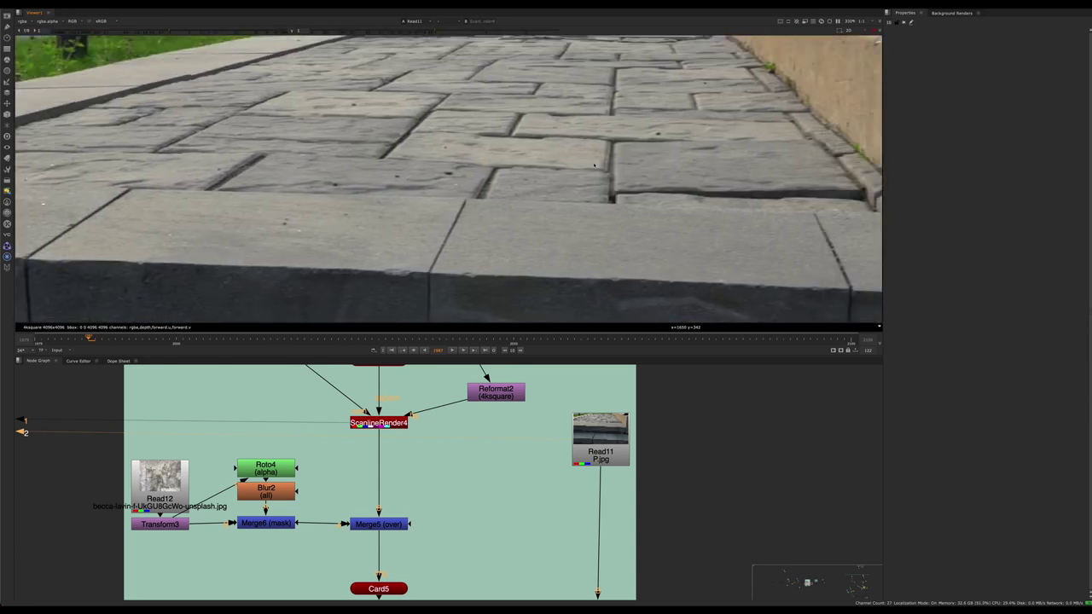
pyautogui.scroll(-2, 595, 165)
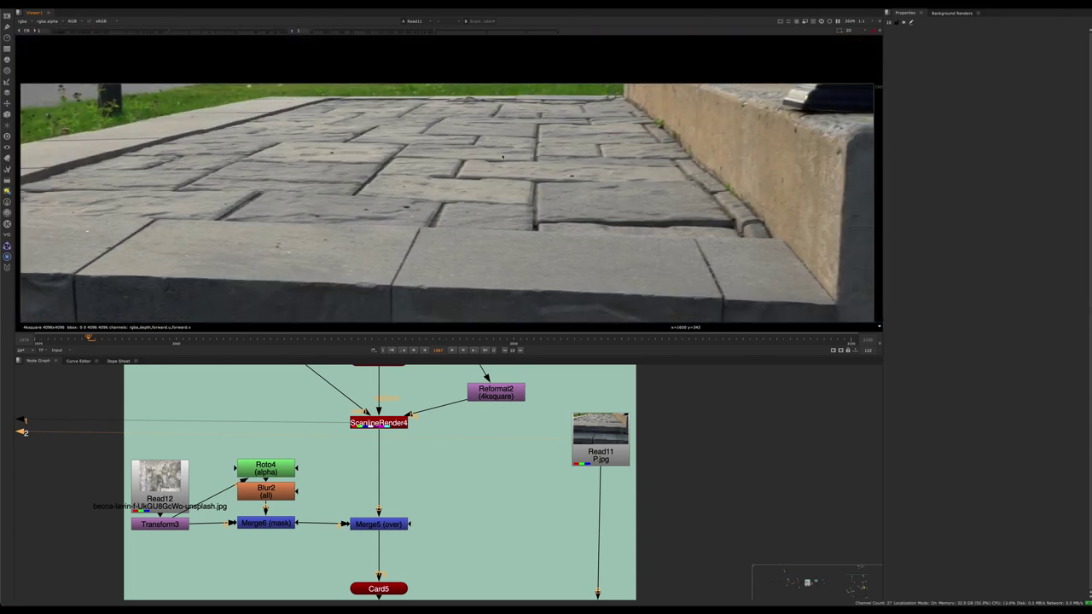
pyautogui.scroll(-1, 502, 156)
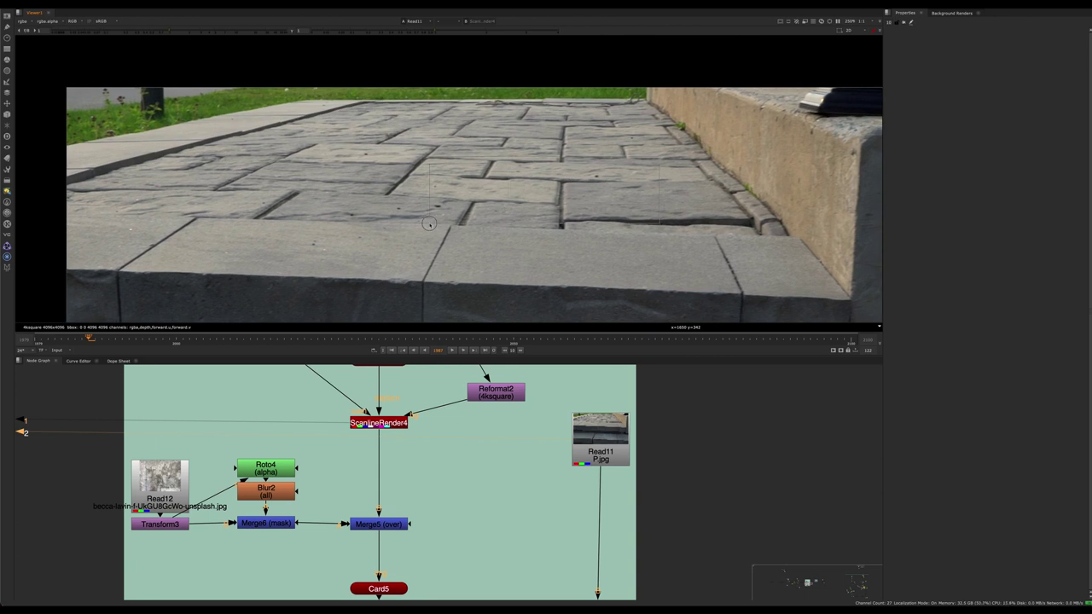
# View ScanlineRender4 again, framed in full, to compare the flattened paving with the original image
pyautogui.moveTo(423, 434); pyautogui.dragTo(482, 436, button='middle')
pyautogui.scroll(2, 483, 435)
pyautogui.click(435, 420)
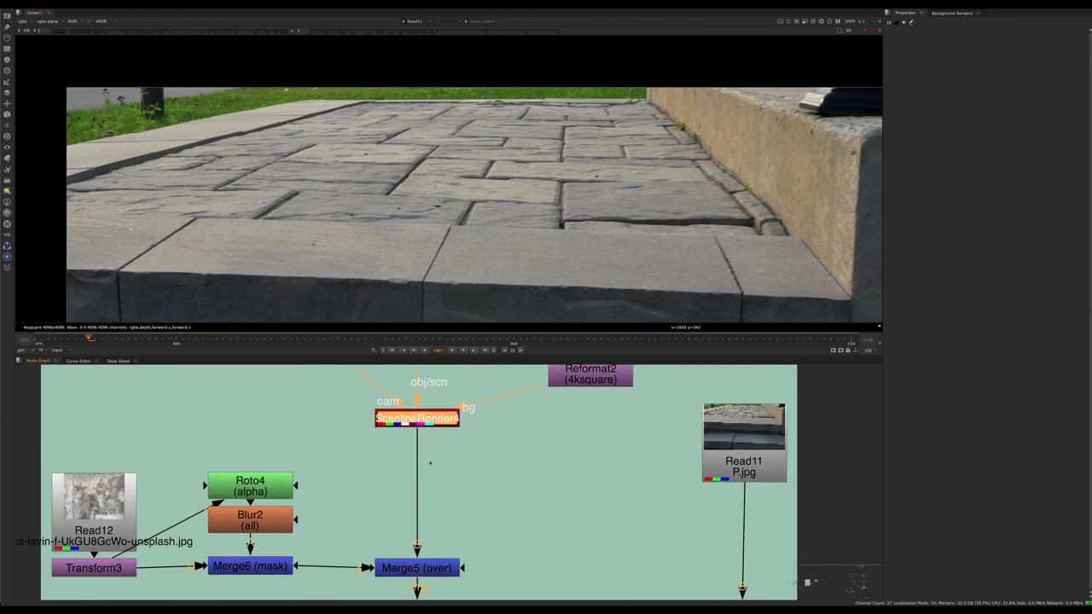
pyautogui.press('1')
pyautogui.press('f')
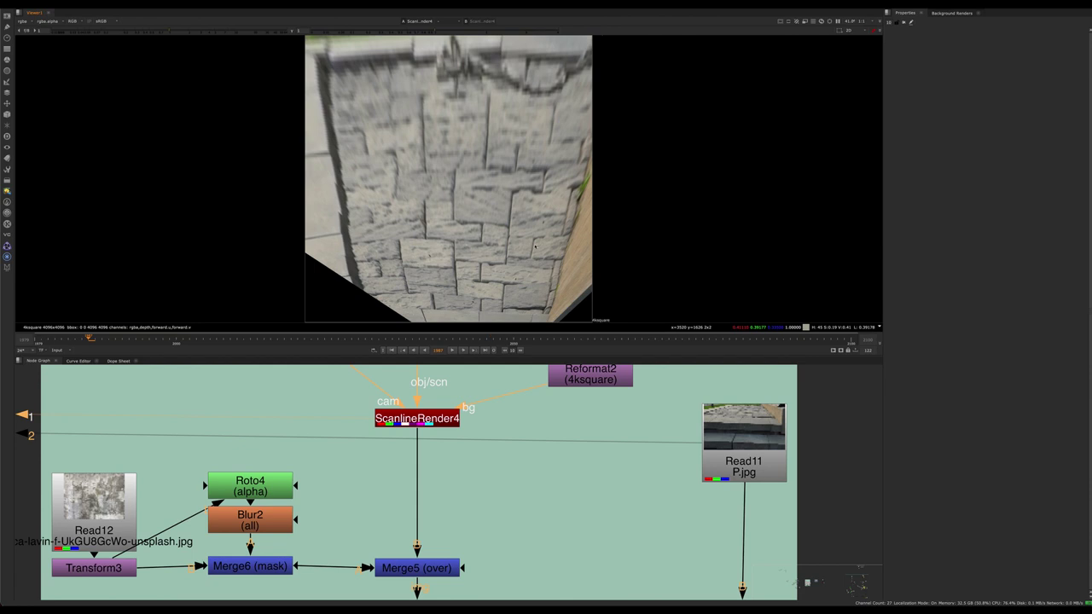
pyautogui.scroll(4, 460, 221)
pyautogui.press('f')
# View the concrete texture, then Merge5, and toggle the merge off and on to compare the patched stone in UV space
pyautogui.click(426, 496)
pyautogui.moveTo(429, 489); pyautogui.dragTo(493, 449, button='middle')
pyautogui.press('1')
pyautogui.click(415, 477)
pyautogui.press('2')
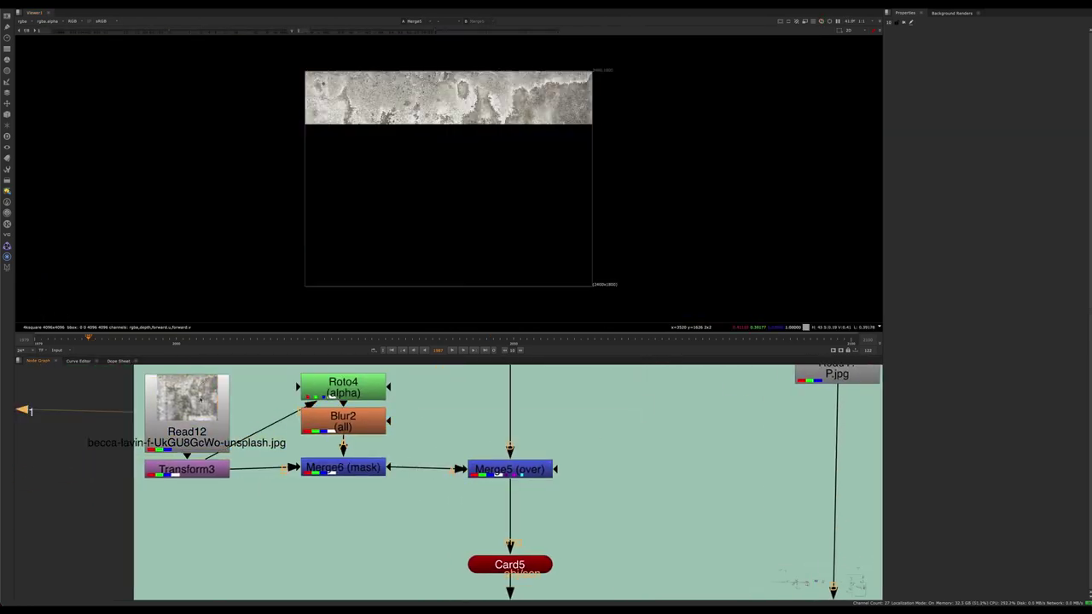
pyautogui.press('1')
pyautogui.click(507, 471)
pyautogui.press('d')
pyautogui.press('d')
pyautogui.press('d')
pyautogui.press('d')
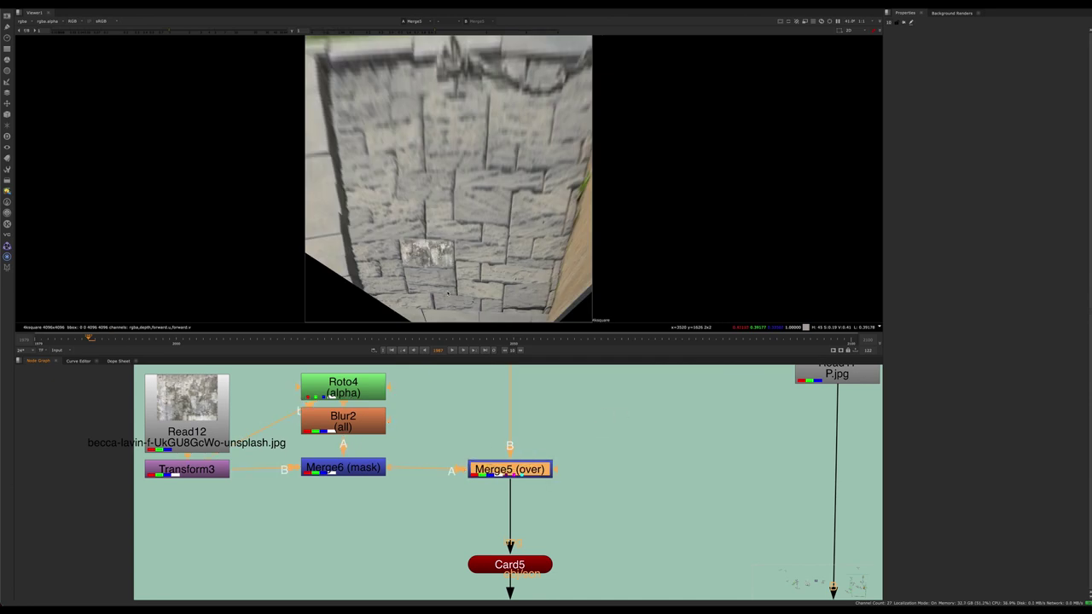
# View ScanlineRender5 and examine the concrete patch rendered back onto the paving in perspective
pyautogui.moveTo(537, 550); pyautogui.dragTo(447, 377, button='middle')
pyautogui.scroll(-4, 422, 388)
pyautogui.click(405, 470)
pyautogui.press('1')
pyautogui.click(377, 488)
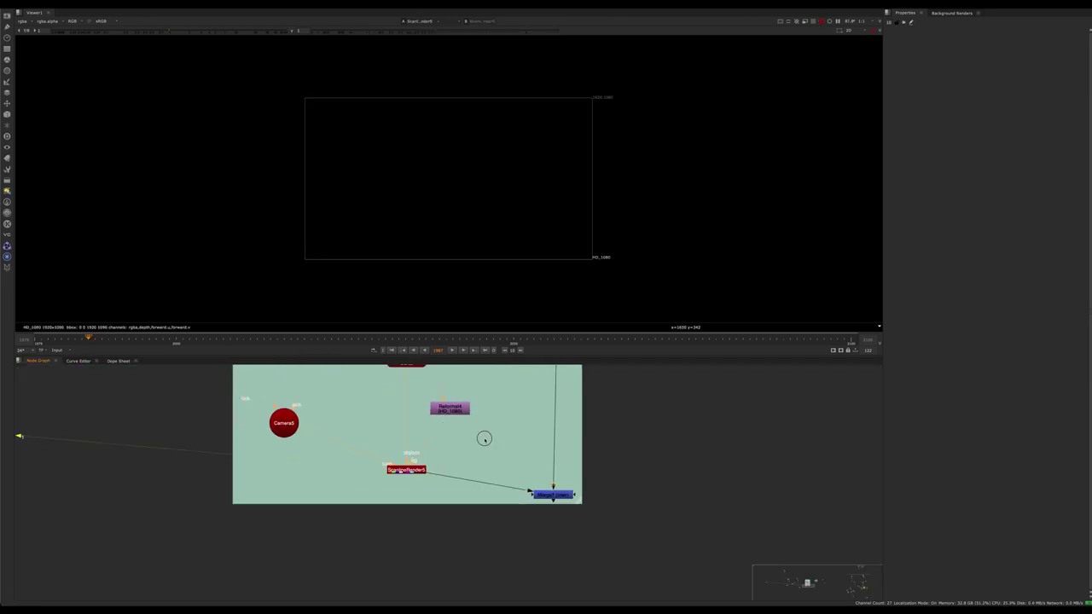
pyautogui.scroll(3, 445, 173)
pyautogui.moveTo(410, 158); pyautogui.dragTo(426, 188, button='middle')
pyautogui.scroll(4, 387, 114)
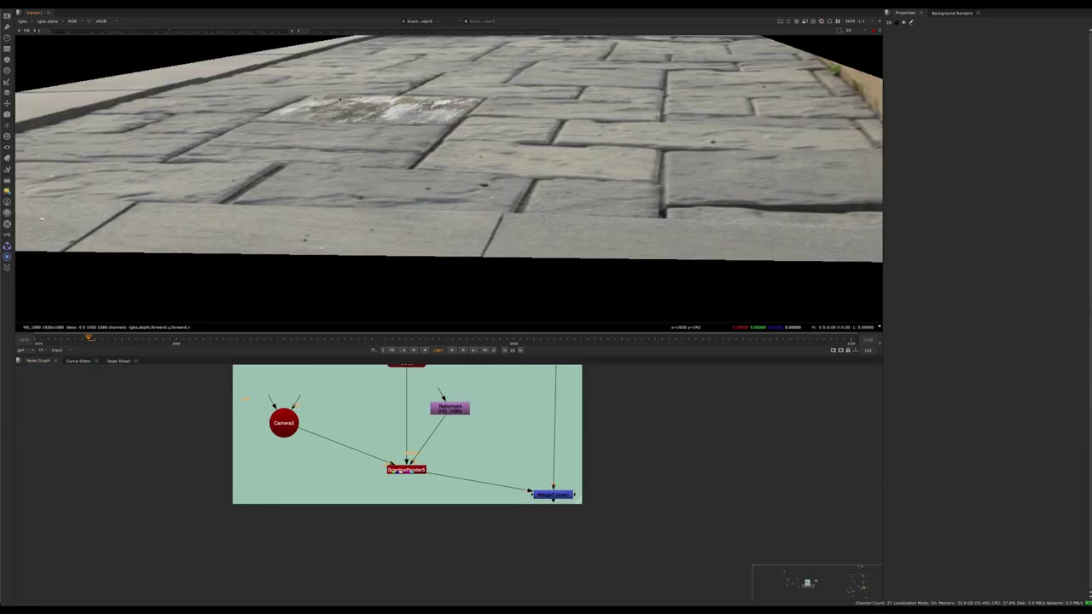
pyautogui.moveTo(368, 107); pyautogui.dragTo(376, 130, button='middle')
pyautogui.scroll(-4, 376, 129)
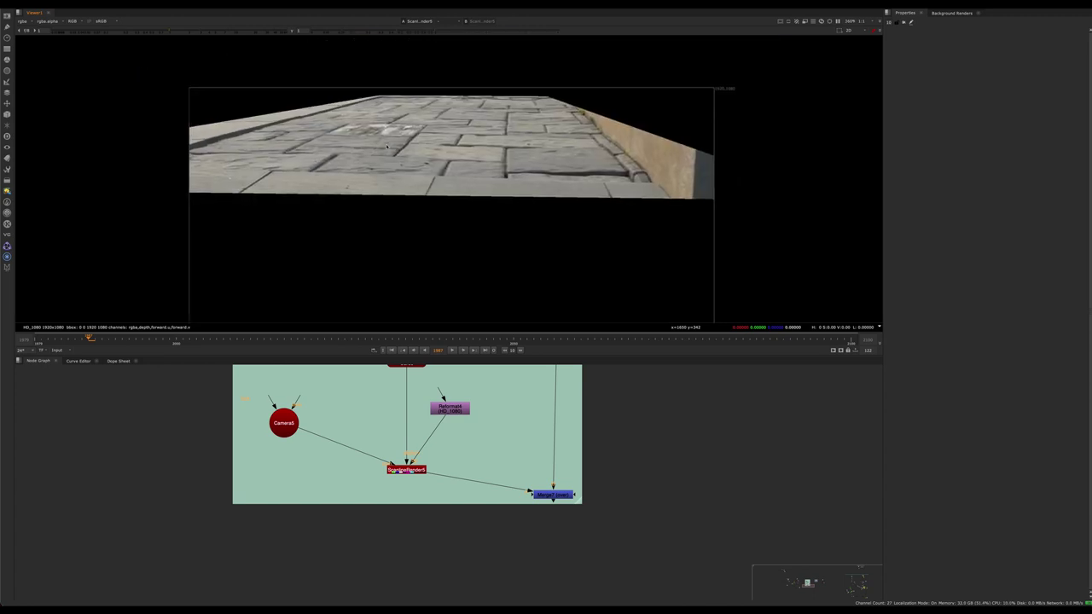
pyautogui.scroll(2, 401, 124)
# Add a Defocus node after Merge6 (mask) in the concrete patch branch
pyautogui.moveTo(304, 372); pyautogui.dragTo(359, 517, button='middle')
pyautogui.scroll(3, 357, 442)
pyautogui.scroll(1, 355, 443)
pyautogui.click(422, 481)
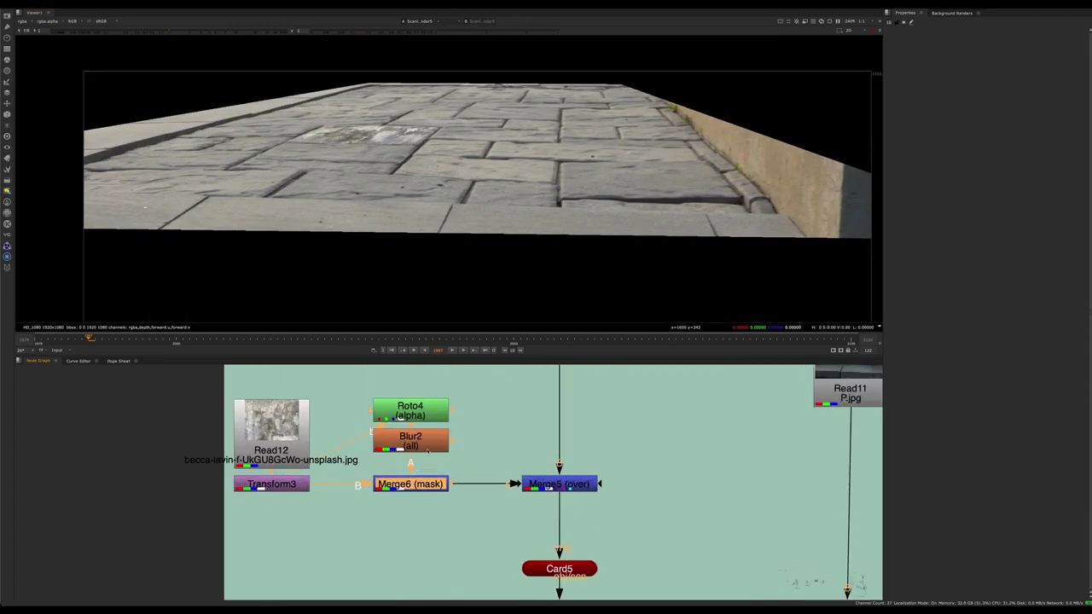
pyautogui.press('Tab')
pyautogui.write('def')
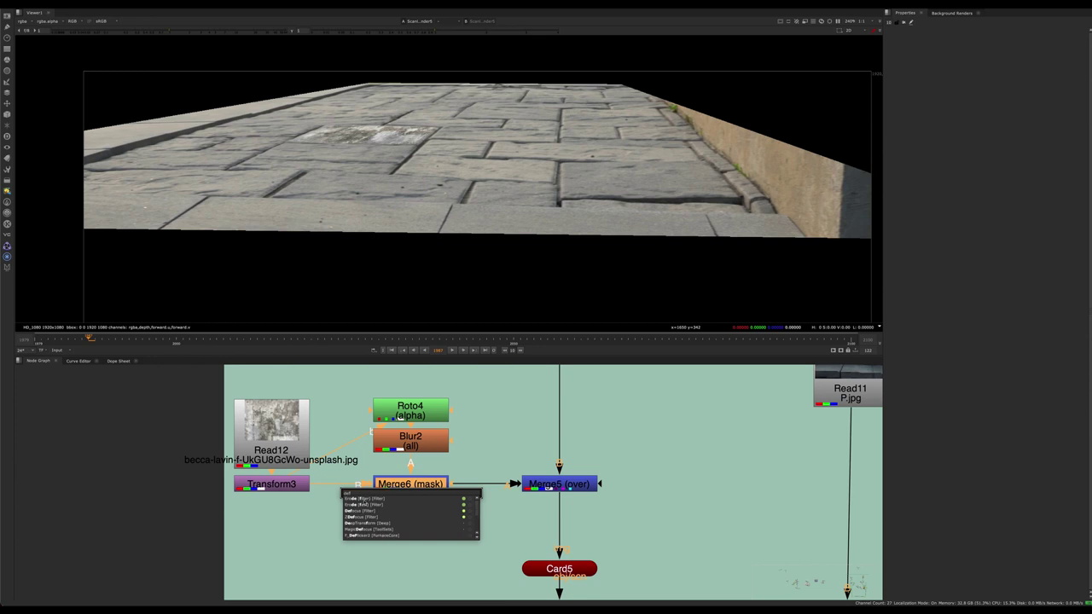
pyautogui.click(359, 512)
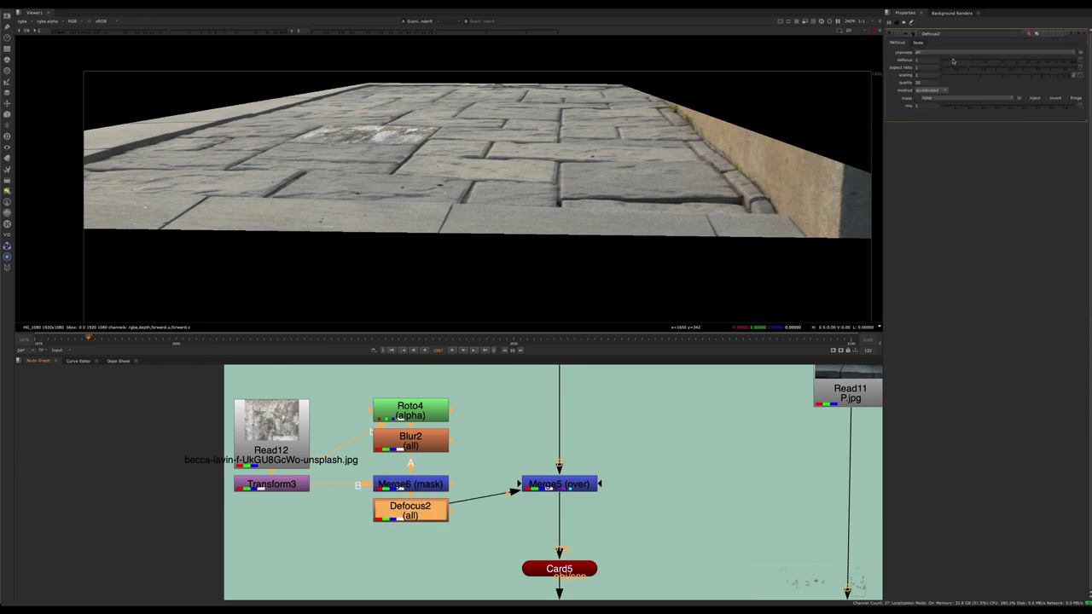
# Set Defocus2's defocus amount to 6.2 and check the softened patch in the perspective render
pyautogui.moveTo(954, 60); pyautogui.dragTo(974, 61)
pyautogui.scroll(6, 397, 134)
pyautogui.scroll(-3, 446, 144)
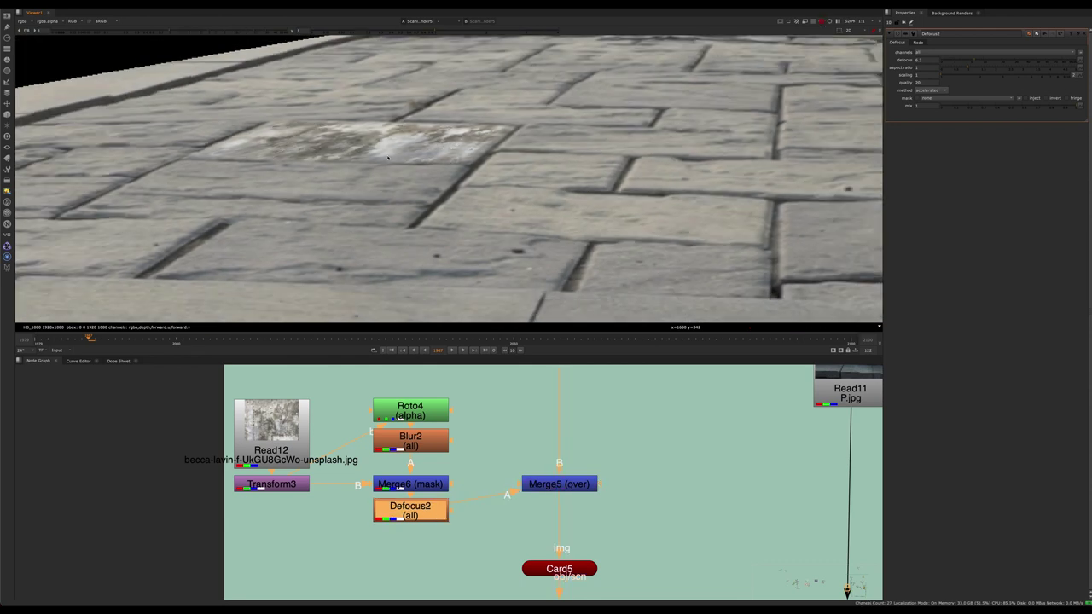
pyautogui.scroll(-5, 516, 133)
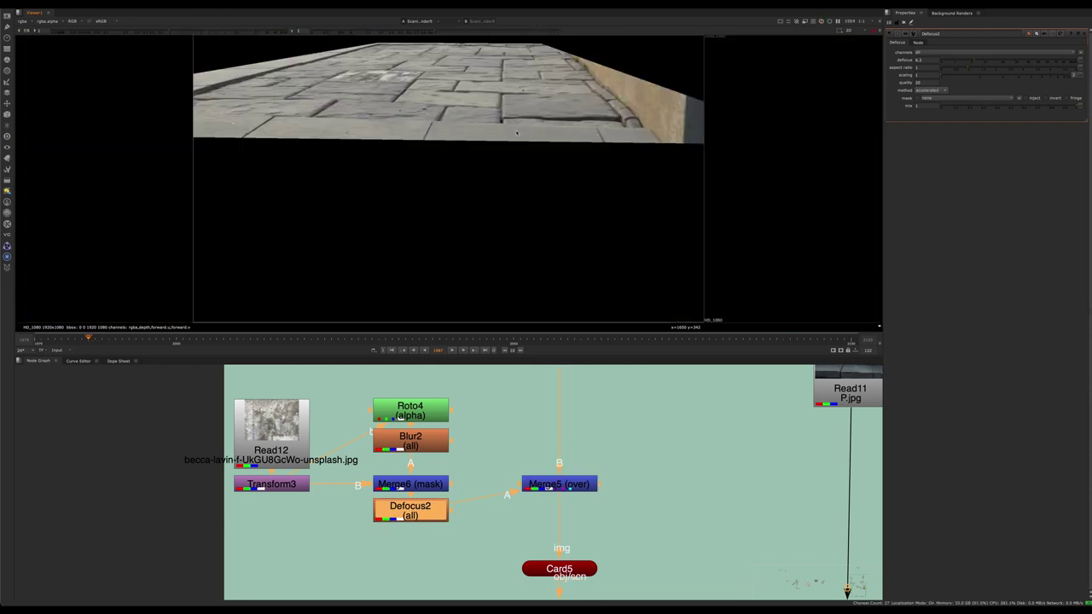
# Disable the Defocus2 node below Merge6 and select Merge5
pyautogui.moveTo(501, 506); pyautogui.dragTo(546, 474)
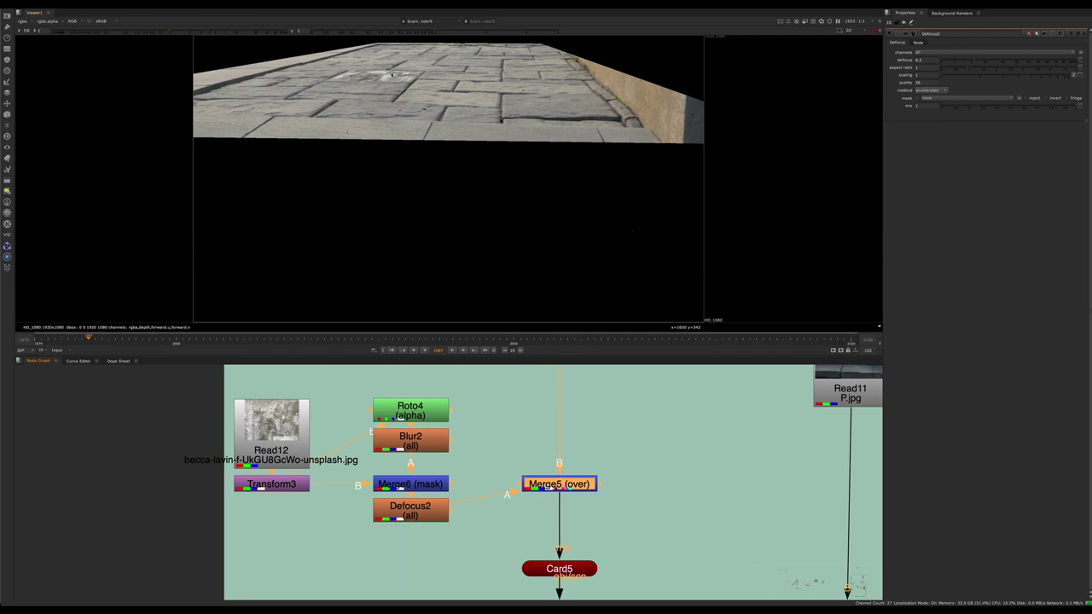
pyautogui.moveTo(481, 513); pyautogui.dragTo(565, 490)
pyautogui.click(418, 513)
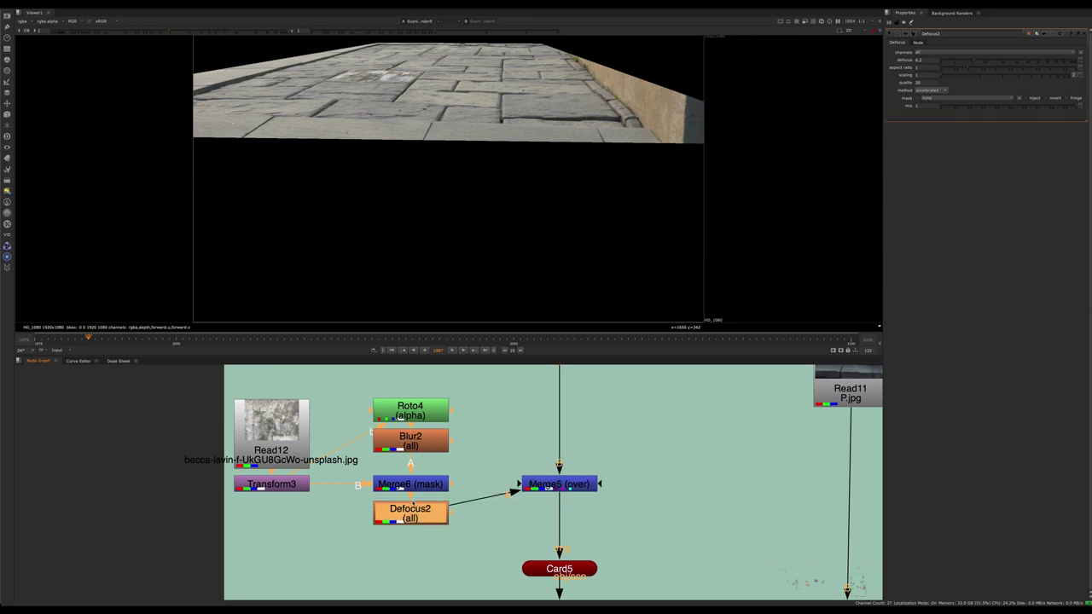
pyautogui.press('d')
pyautogui.moveTo(614, 432); pyautogui.dragTo(538, 507)
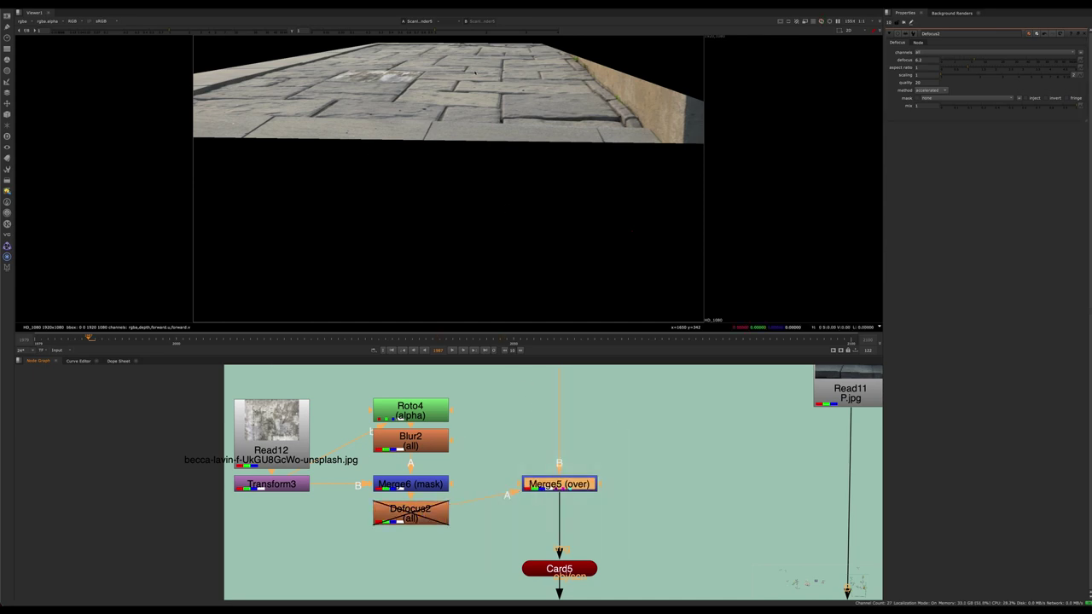
# View the original Read11 image to compare it with the camera-rendered paving
pyautogui.moveTo(514, 124); pyautogui.dragTo(522, 155, button='middle')
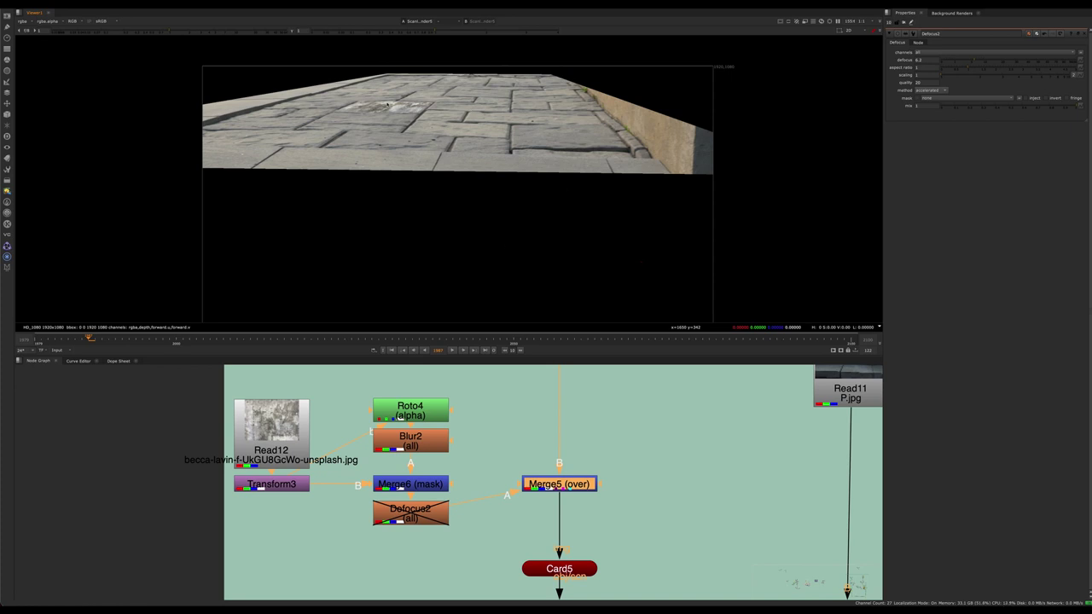
pyautogui.moveTo(879, 437); pyautogui.dragTo(597, 416, button='middle')
pyautogui.click(568, 373)
pyautogui.press('1')
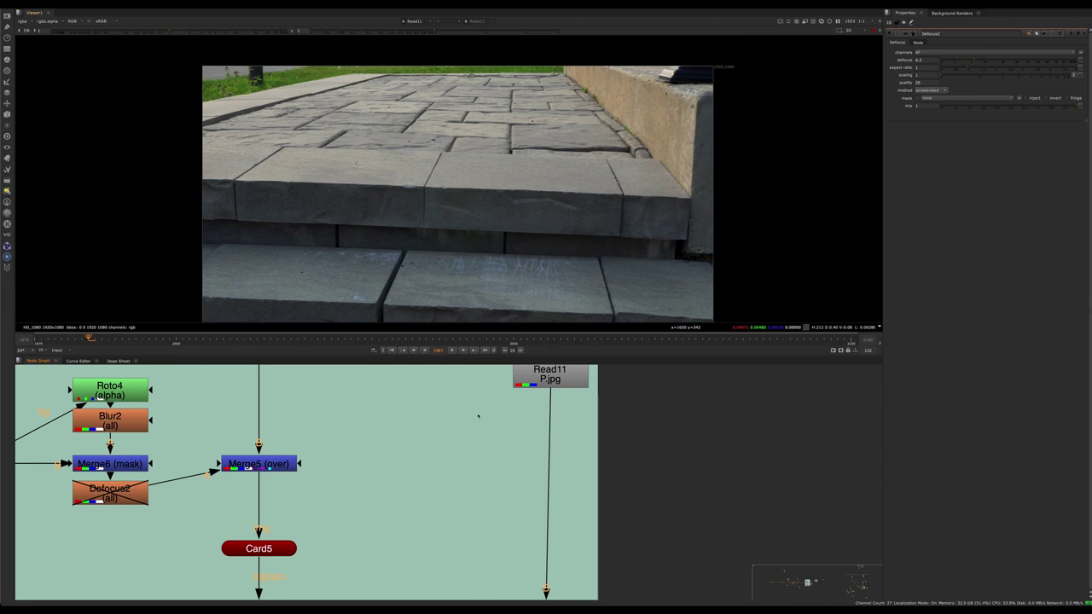
# View Merge5 to inspect the concrete-patched stone in the flattened paving texture
pyautogui.moveTo(491, 373); pyautogui.dragTo(501, 396, button='middle')
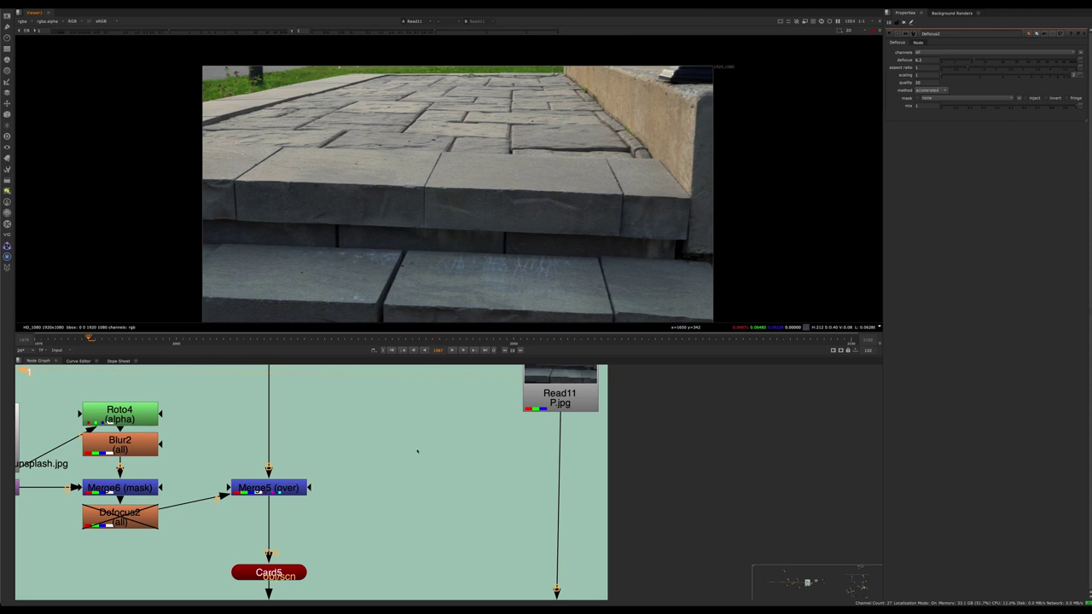
pyautogui.moveTo(381, 540); pyautogui.dragTo(410, 439, button='middle')
pyautogui.scroll(-3, 407, 440)
pyautogui.moveTo(413, 391); pyautogui.dragTo(307, 436)
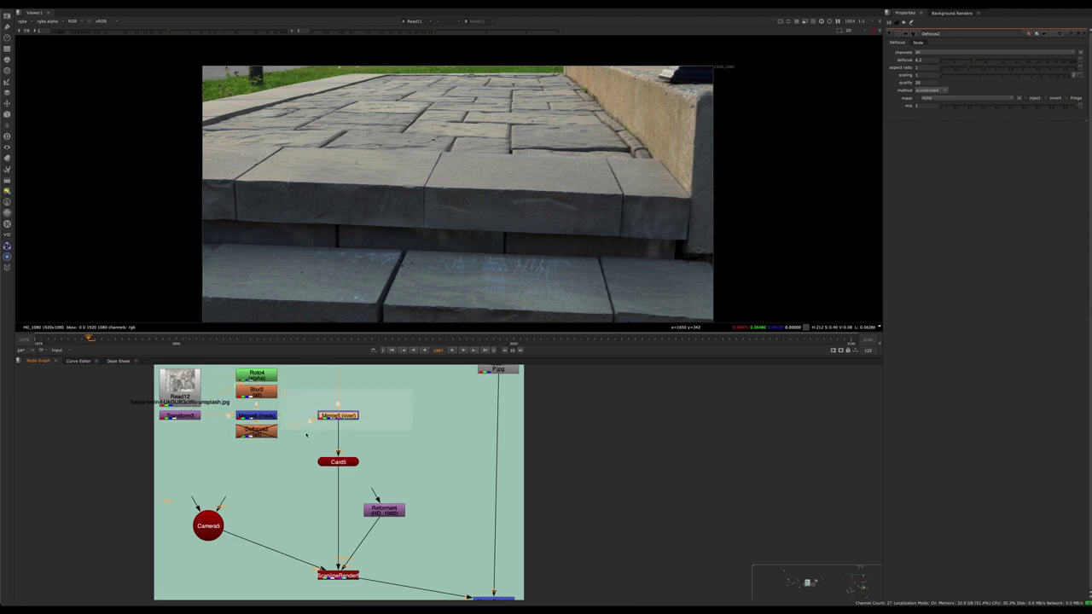
pyautogui.press('1')
pyautogui.press('f')
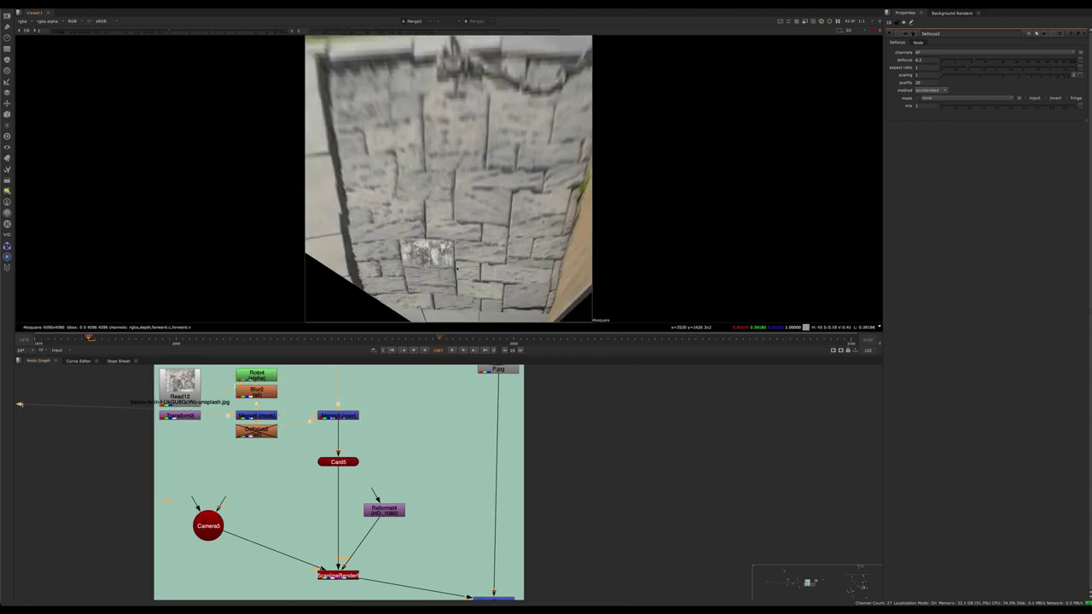
pyautogui.scroll(1, 439, 263)
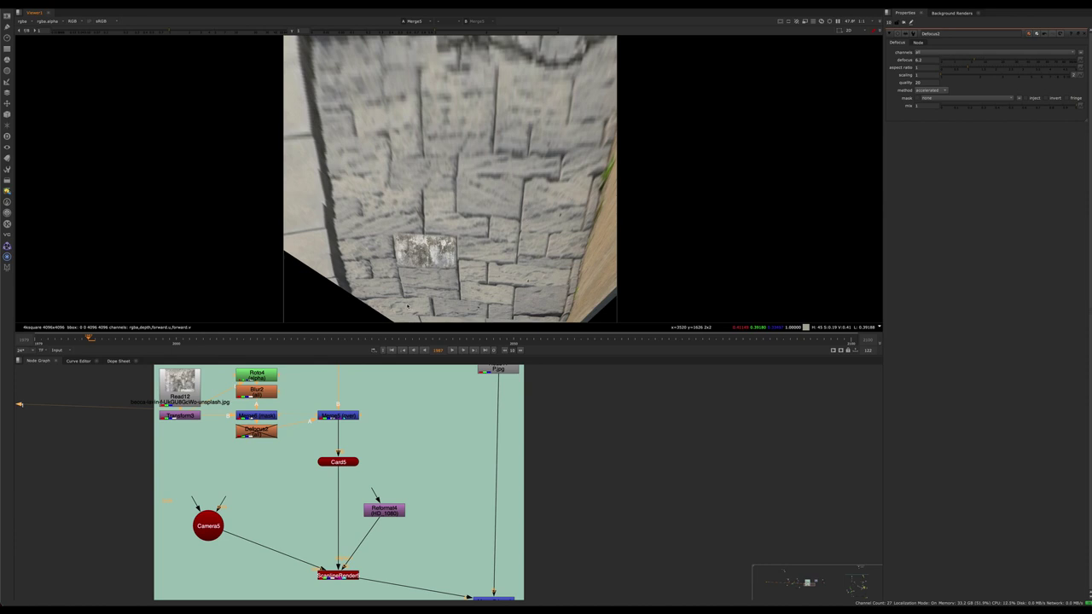
# View Merge7 to check the patched stone rendered back over the original steps photo
pyautogui.moveTo(604, 591); pyautogui.dragTo(617, 466, button='middle')
pyautogui.moveTo(635, 454); pyautogui.dragTo(479, 498)
pyautogui.press('1')
pyautogui.press('f')
pyautogui.scroll(-3, 398, 380)
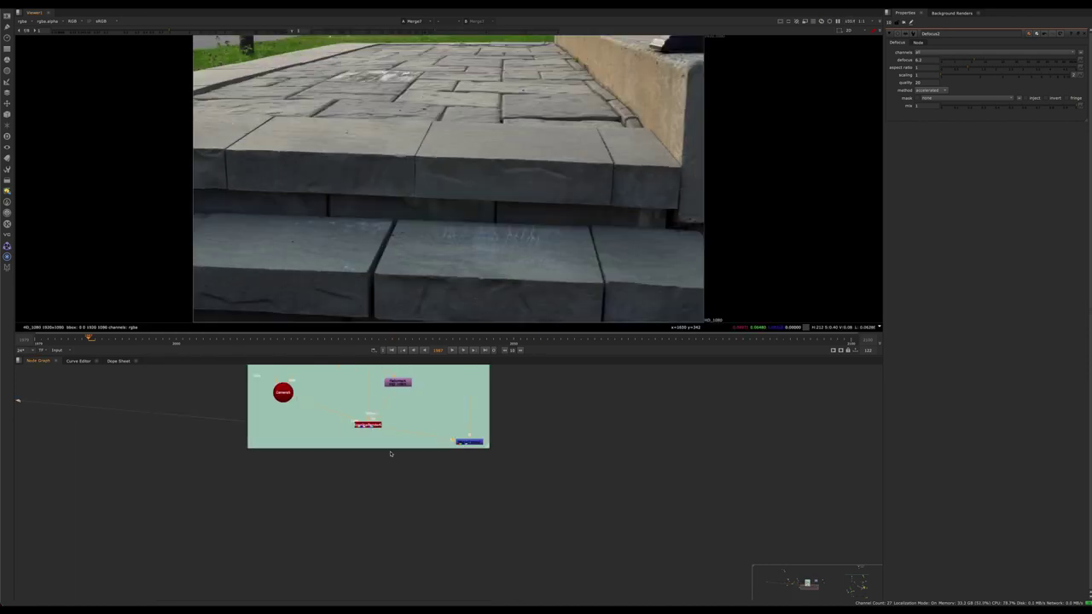
# Go to the Modelbuilder example group in the node graph and view its Read16 curb footage
pyautogui.scroll(-4, 399, 409)
pyautogui.moveTo(503, 401); pyautogui.dragTo(465, 473, button='middle')
pyautogui.moveTo(524, 441); pyautogui.dragTo(441, 511, button='middle')
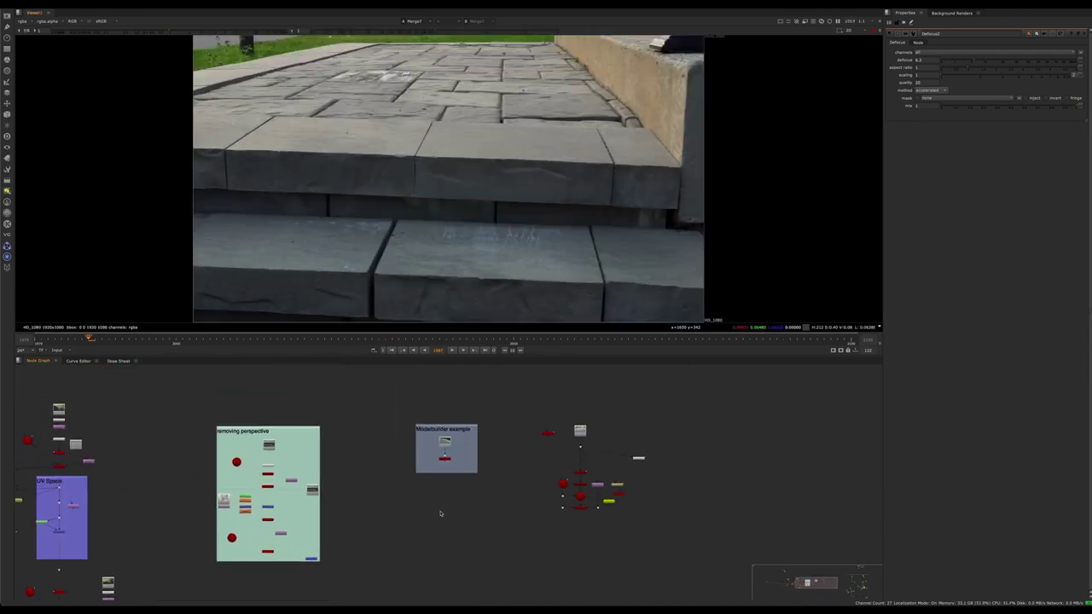
pyautogui.moveTo(534, 453); pyautogui.dragTo(456, 463, button='middle')
pyautogui.scroll(1, 438, 473)
pyautogui.moveTo(439, 501); pyautogui.dragTo(340, 470, button='middle')
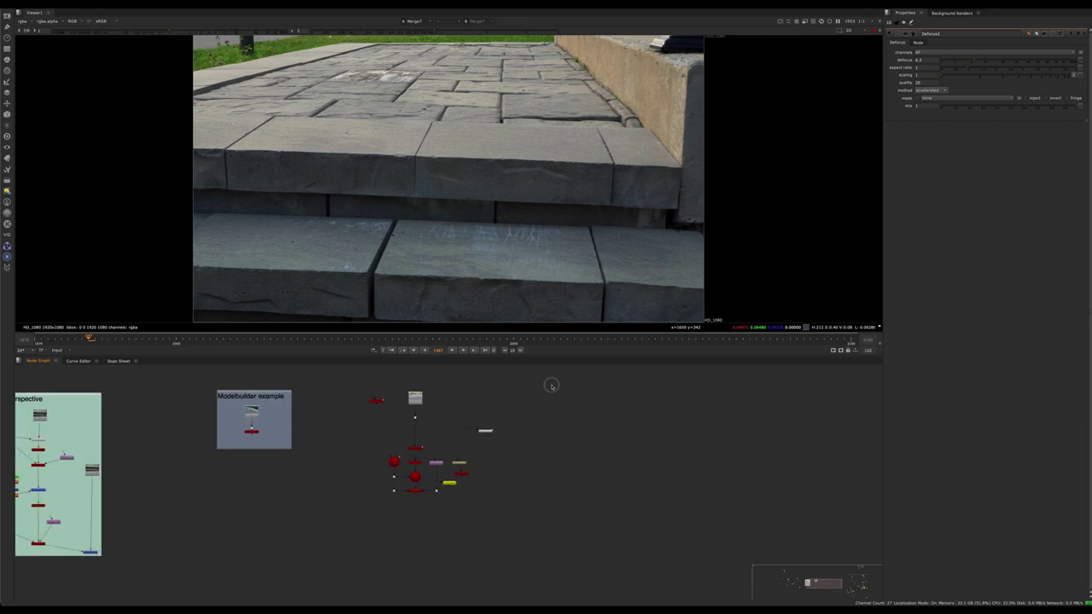
pyautogui.moveTo(551, 385); pyautogui.dragTo(367, 501)
pyautogui.scroll(2, 426, 407)
pyautogui.moveTo(408, 387); pyautogui.dragTo(545, 392)
pyautogui.moveTo(407, 401); pyautogui.dragTo(592, 421, button='middle')
pyautogui.moveTo(561, 439); pyautogui.dragTo(260, 491)
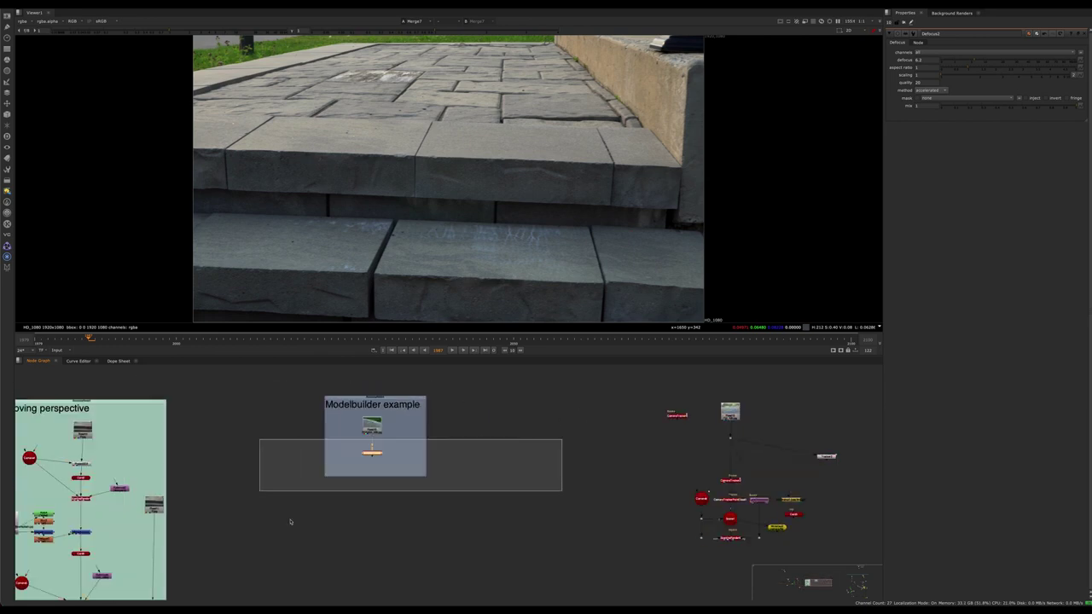
pyautogui.scroll(3, 334, 498)
pyautogui.moveTo(385, 463); pyautogui.dragTo(403, 548, button='middle')
pyautogui.scroll(6, 413, 476)
pyautogui.click(415, 452)
pyautogui.press('1')
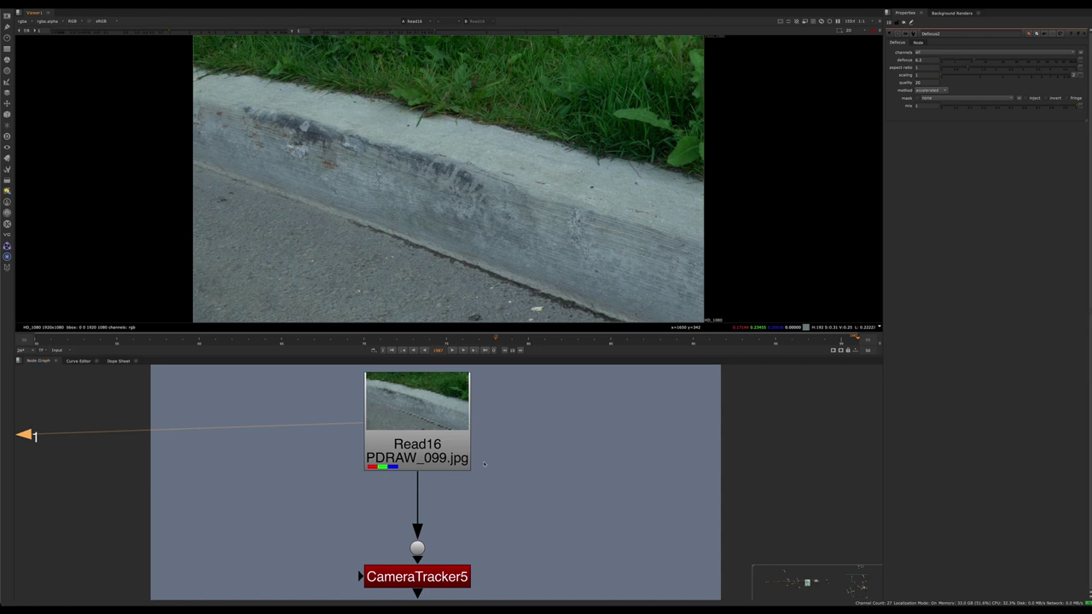
# Move CameraTracker5 farther down below Read16 in the Modelbuilder example group
pyautogui.click(438, 579)
pyautogui.moveTo(444, 579); pyautogui.dragTo(405, 449, button='middle')
pyautogui.scroll(-4, 438, 459)
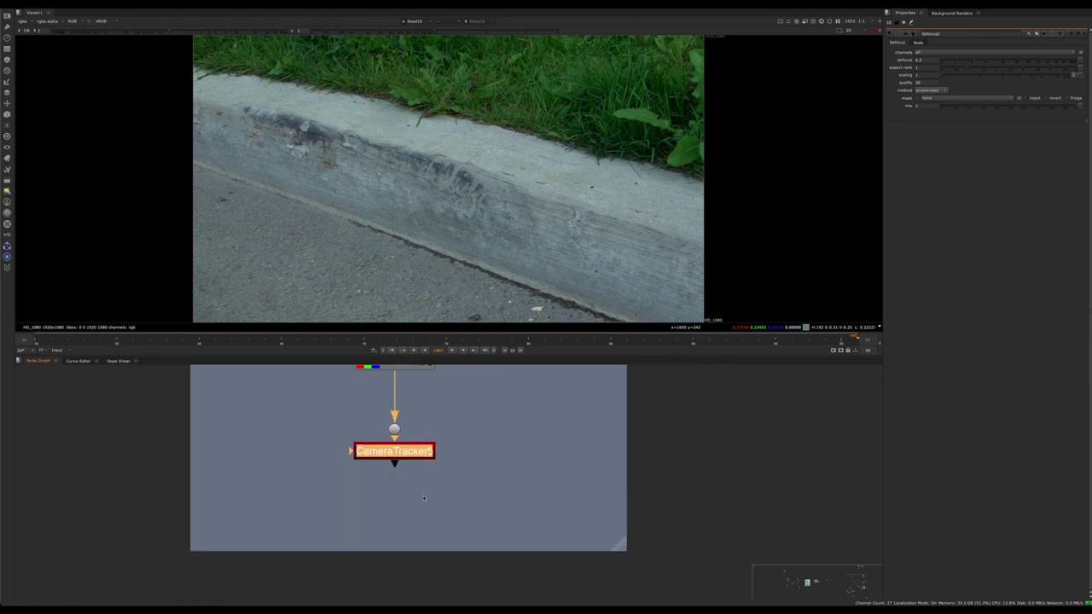
pyautogui.scroll(-2, 431, 259)
pyautogui.scroll(2, 442, 266)
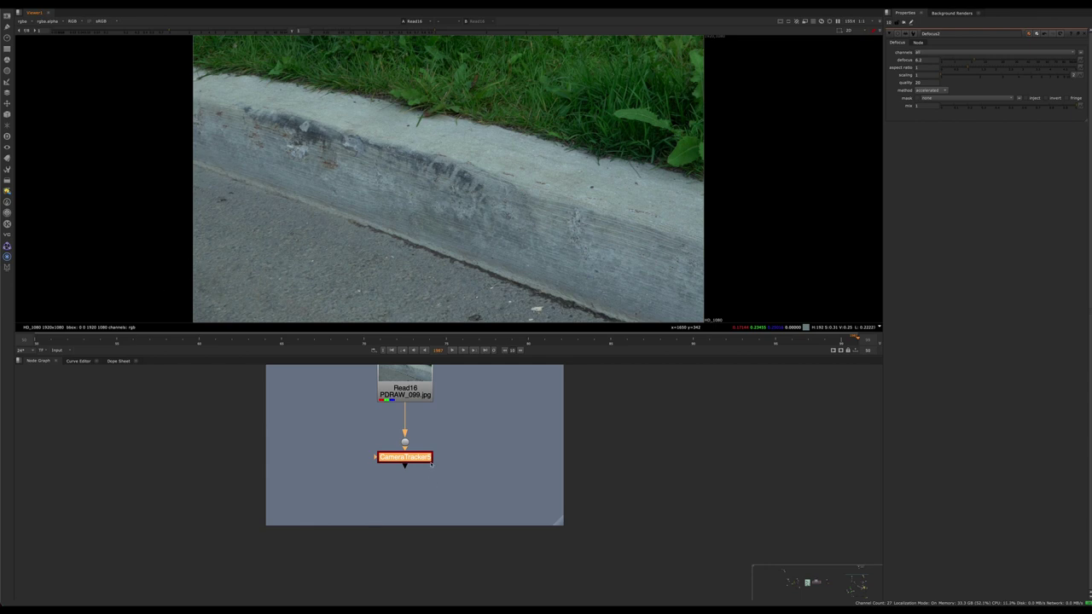
pyautogui.moveTo(404, 457); pyautogui.dragTo(405, 490)
pyautogui.moveTo(407, 488); pyautogui.dragTo(402, 570, button='middle')
pyautogui.moveTo(419, 526); pyautogui.dragTo(416, 499, button='middle')
pyautogui.moveTo(403, 553)
pyautogui.mouseDown()
pyautogui.moveTo(394, 560)
pyautogui.moveTo(402, 552)
pyautogui.mouseUp()
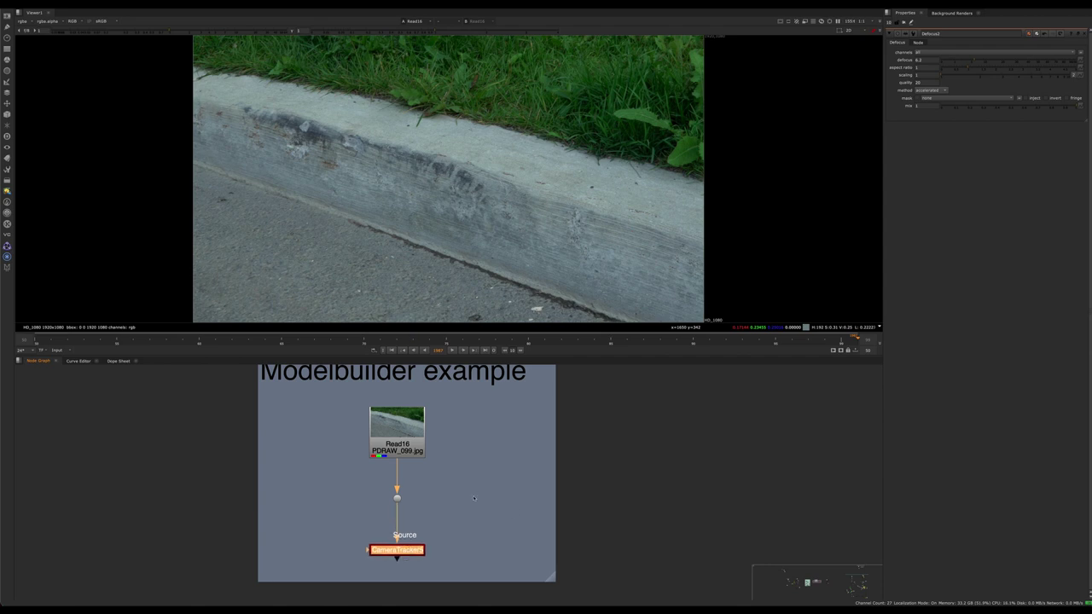
# Orbit the 3D view to inspect the tracked point cloud of the curb
pyautogui.moveTo(426, 541); pyautogui.dragTo(500, 505, button='middle')
pyautogui.moveTo(575, 366); pyautogui.dragTo(532, 379, button='middle')
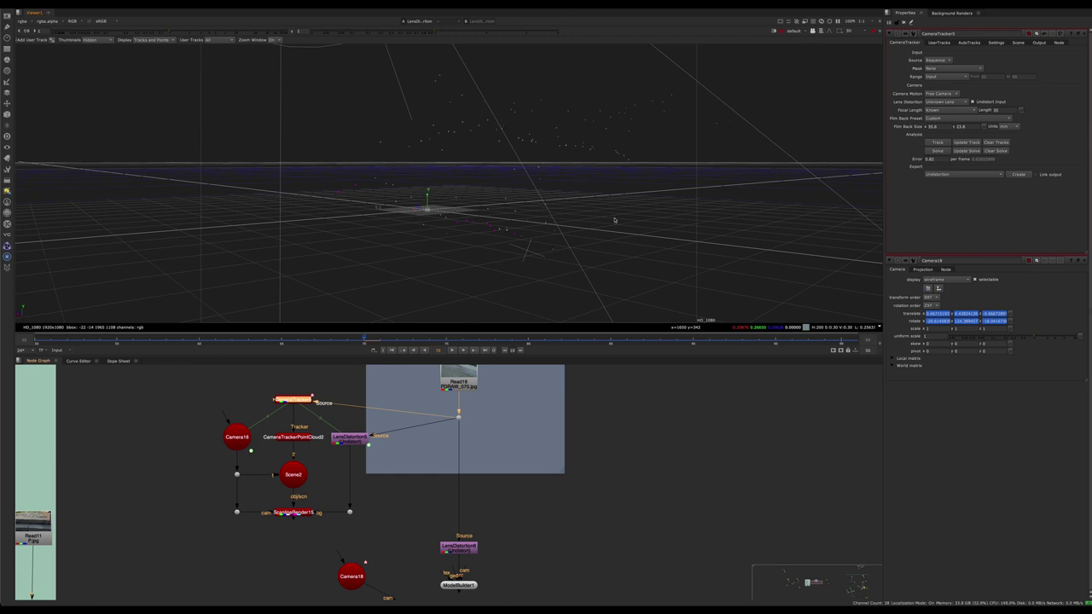
pyautogui.keyDown('ctrl'); pyautogui.moveTo(614, 220); pyautogui.dragTo(563, 205); pyautogui.keyUp('ctrl')
# Reposition Camera18 beside the ModelBuilder1 and ScanlineRender16 nodes
pyautogui.moveTo(528, 496); pyautogui.dragTo(486, 532)
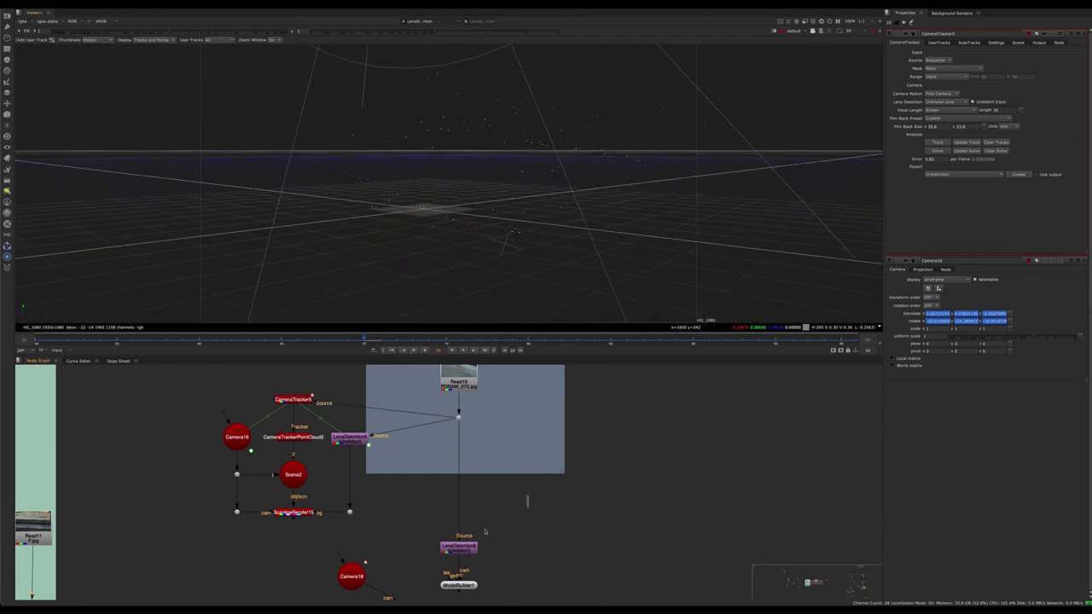
pyautogui.moveTo(441, 494); pyautogui.dragTo(456, 450, button='middle')
pyautogui.moveTo(368, 532); pyautogui.dragTo(352, 546)
pyautogui.moveTo(557, 467); pyautogui.dragTo(462, 541)
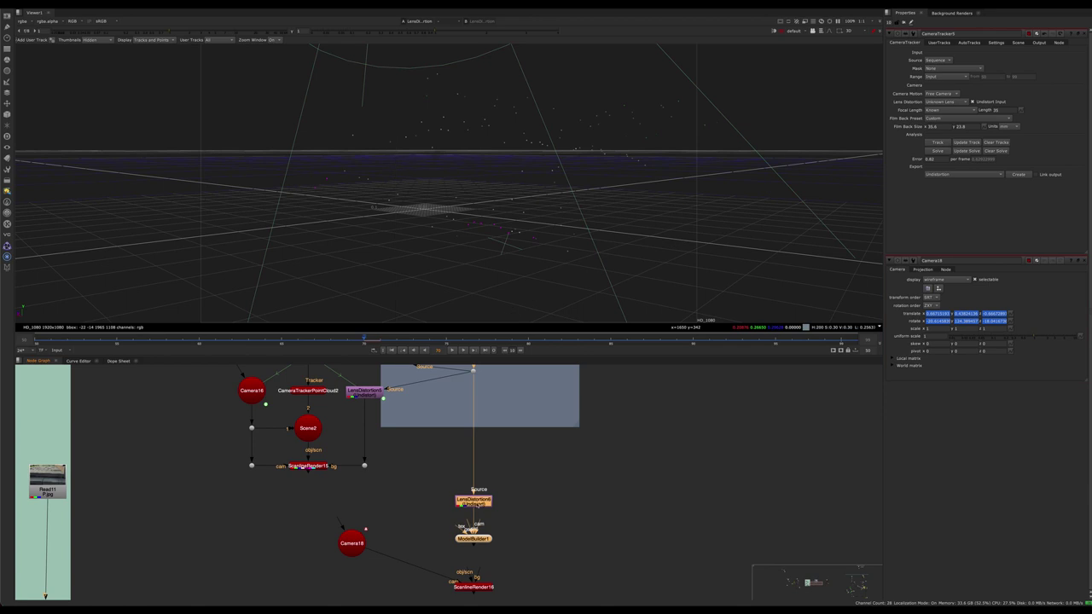
pyautogui.moveTo(478, 505); pyautogui.dragTo(477, 503)
pyautogui.click(427, 522)
pyautogui.moveTo(353, 544); pyautogui.dragTo(383, 557)
pyautogui.moveTo(515, 520); pyautogui.dragTo(472, 485, button='middle')
pyautogui.click(472, 485)
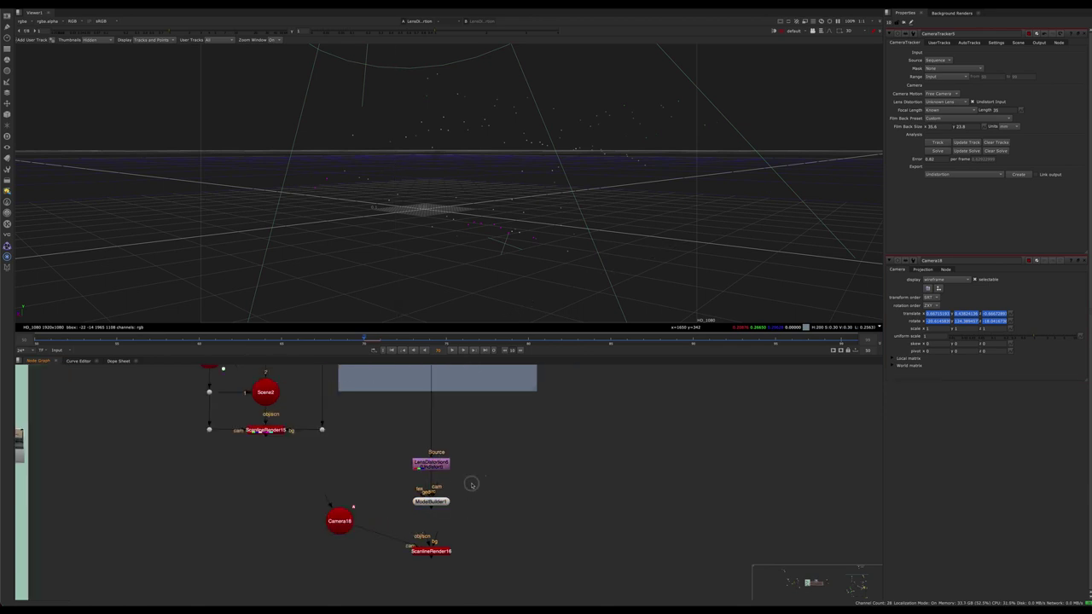
# View LensDistortion6 to inspect the undistorted curb image with its tracking points
pyautogui.click(426, 469)
pyautogui.press('1')
pyautogui.click(468, 470)
pyautogui.moveTo(513, 452); pyautogui.dragTo(389, 477)
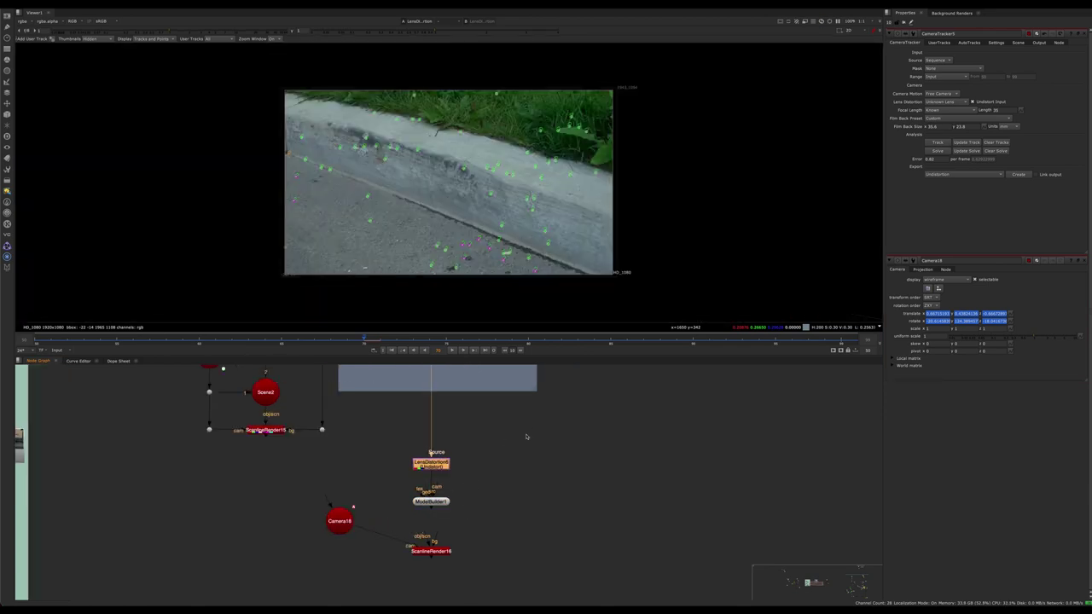
# Compare Camera18 with the tracker's exported nodes, and close the open CameraTracker5 and camera properties
pyautogui.scroll(3, 356, 543)
pyautogui.moveTo(334, 512); pyautogui.dragTo(341, 516)
pyautogui.scroll(-3, 435, 507)
pyautogui.moveTo(337, 383); pyautogui.dragTo(381, 456, button='middle')
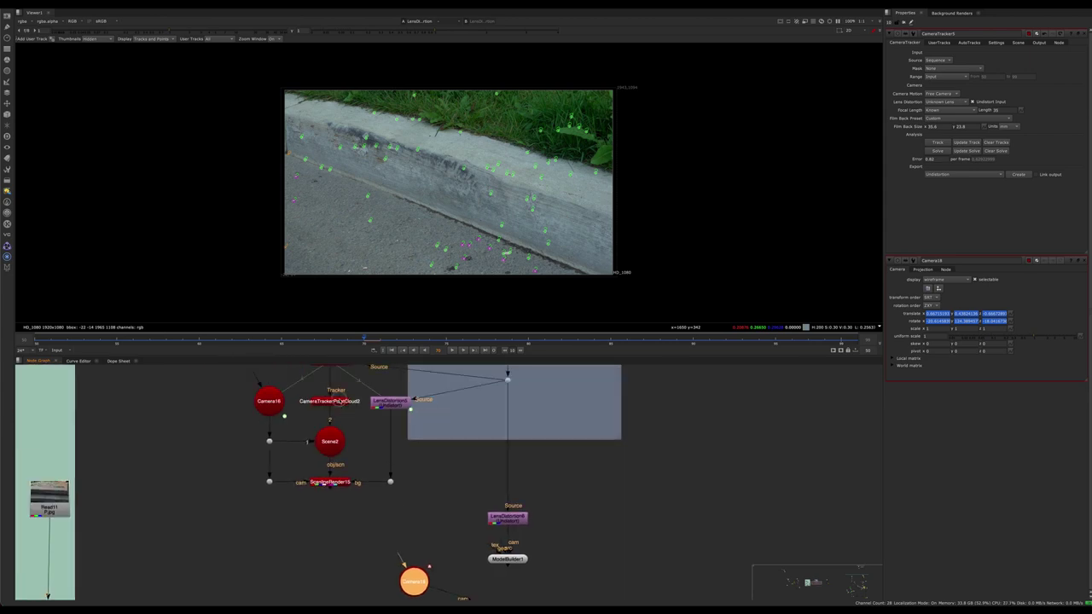
pyautogui.moveTo(340, 402); pyautogui.dragTo(347, 433, button='middle')
pyautogui.click(347, 432)
pyautogui.click(347, 392)
pyautogui.moveTo(630, 408); pyautogui.dragTo(604, 334, button='middle')
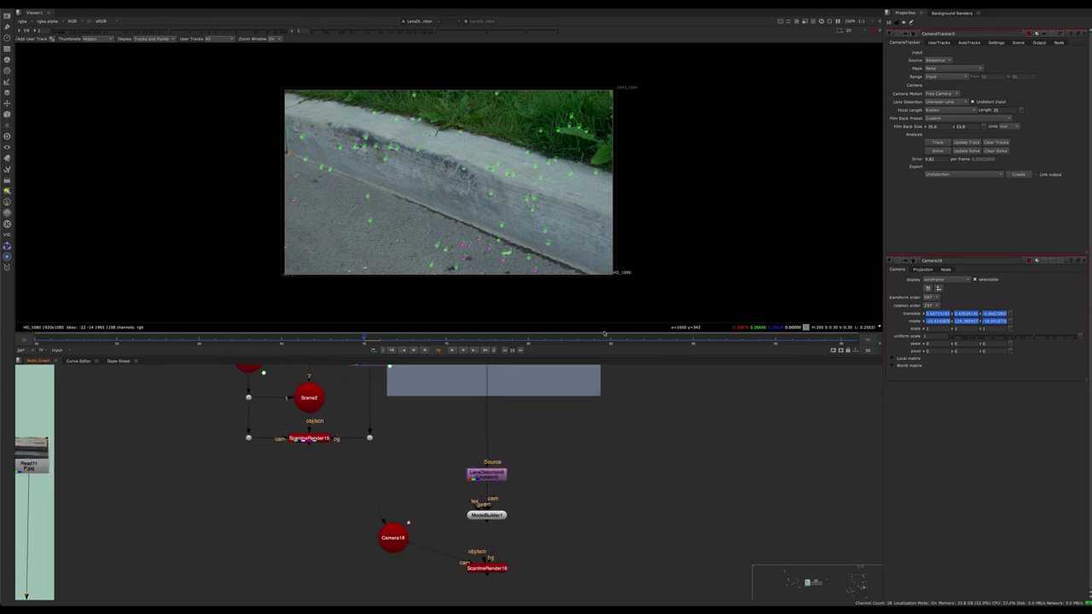
pyautogui.click(1086, 33)
pyautogui.click(1086, 34)
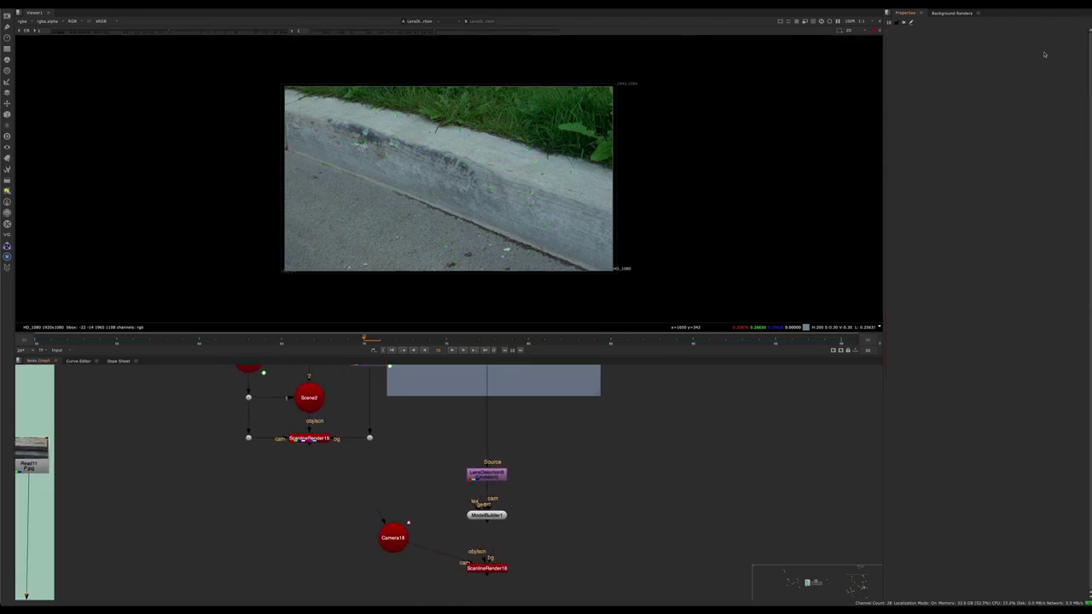
# Shift ModelBuilder1 slightly below LensDistortion6 and view the undistorted curb image without the tracker overlay
pyautogui.moveTo(498, 551); pyautogui.dragTo(486, 469, button='middle')
pyautogui.scroll(3, 486, 469)
pyautogui.moveTo(475, 418); pyautogui.dragTo(484, 450)
pyautogui.press('1')
pyautogui.moveTo(489, 367); pyautogui.dragTo(451, 436, button='middle')
pyautogui.click(450, 440)
pyautogui.press('1')
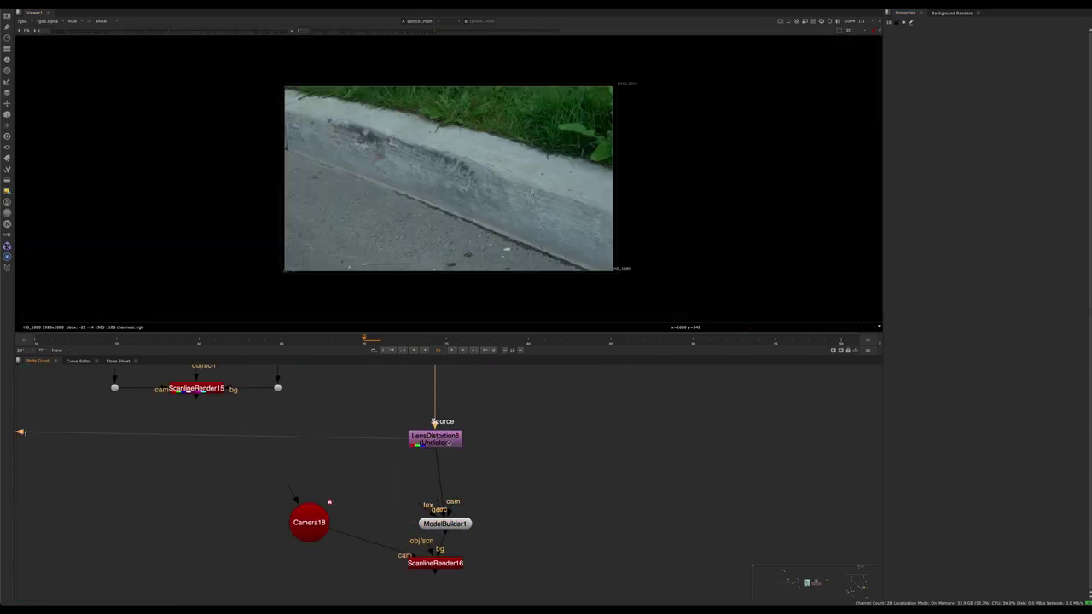
# Open the ModelBuilder1 properties and view the node in the 3D viewer
pyautogui.scroll(2, 477, 505)
pyautogui.moveTo(453, 532); pyautogui.dragTo(440, 516)
pyautogui.scroll(5, 440, 516)
pyautogui.doubleClick(441, 510)
pyautogui.scroll(-2, 442, 508)
pyautogui.press('1')
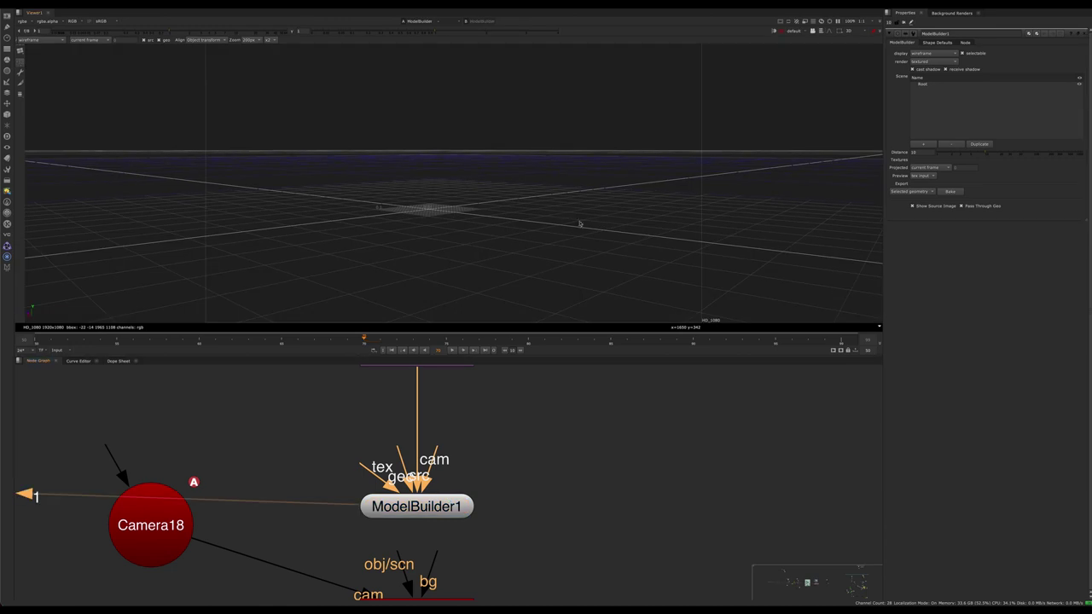
# View LensDistortion6 to check the undistorted image that feeds ModelBuilder1's source input
pyautogui.scroll(-3, 570, 215)
pyautogui.click(440, 508)
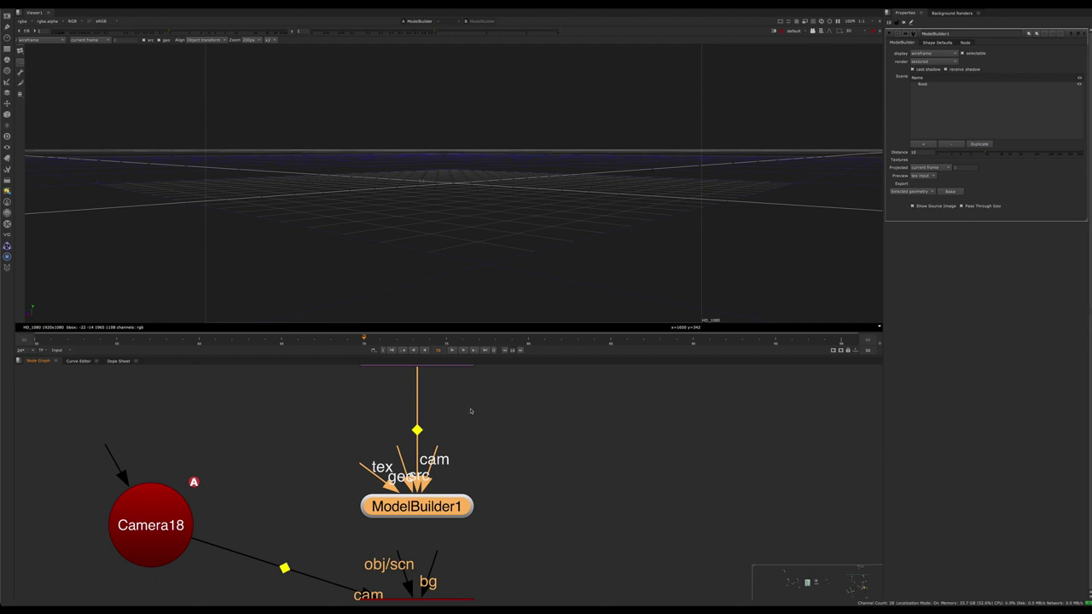
pyautogui.moveTo(446, 485); pyautogui.dragTo(432, 527, button='middle')
pyautogui.scroll(-4, 459, 415)
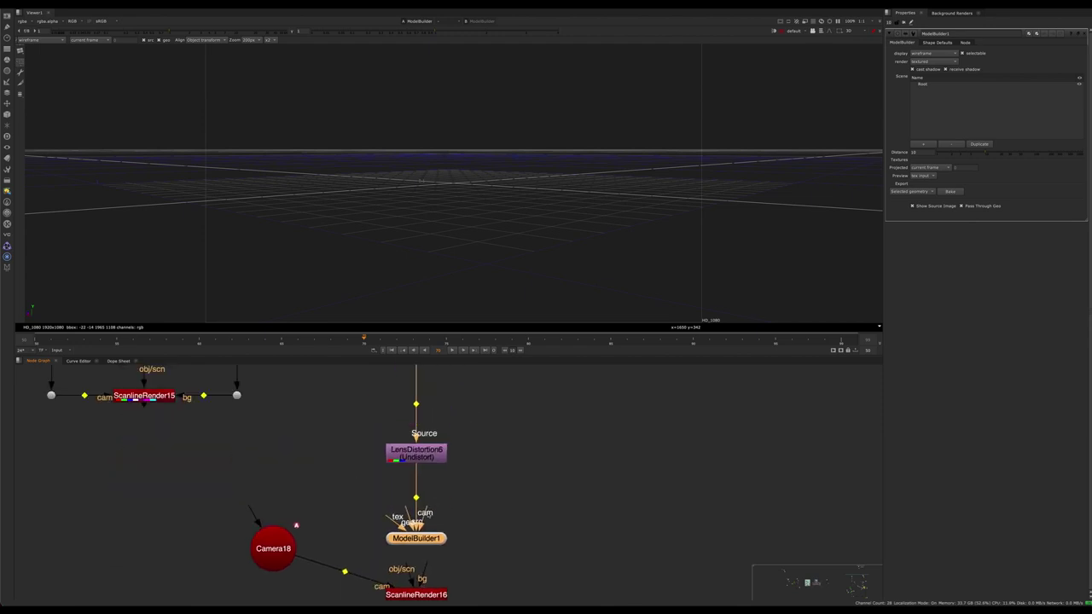
pyautogui.scroll(4, 433, 527)
pyautogui.click(438, 405)
pyautogui.press('1')
pyautogui.press('1')
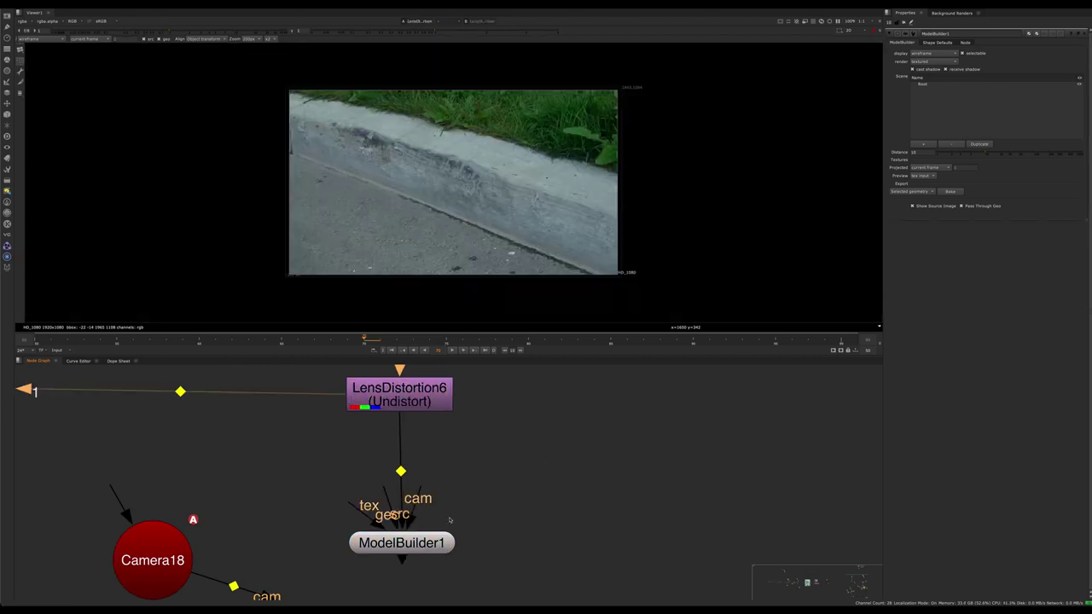
pyautogui.moveTo(432, 540); pyautogui.dragTo(491, 535)
pyautogui.moveTo(184, 582); pyautogui.dragTo(197, 577)
pyautogui.moveTo(482, 535); pyautogui.dragTo(420, 545)
pyautogui.scroll(-3, 421, 494)
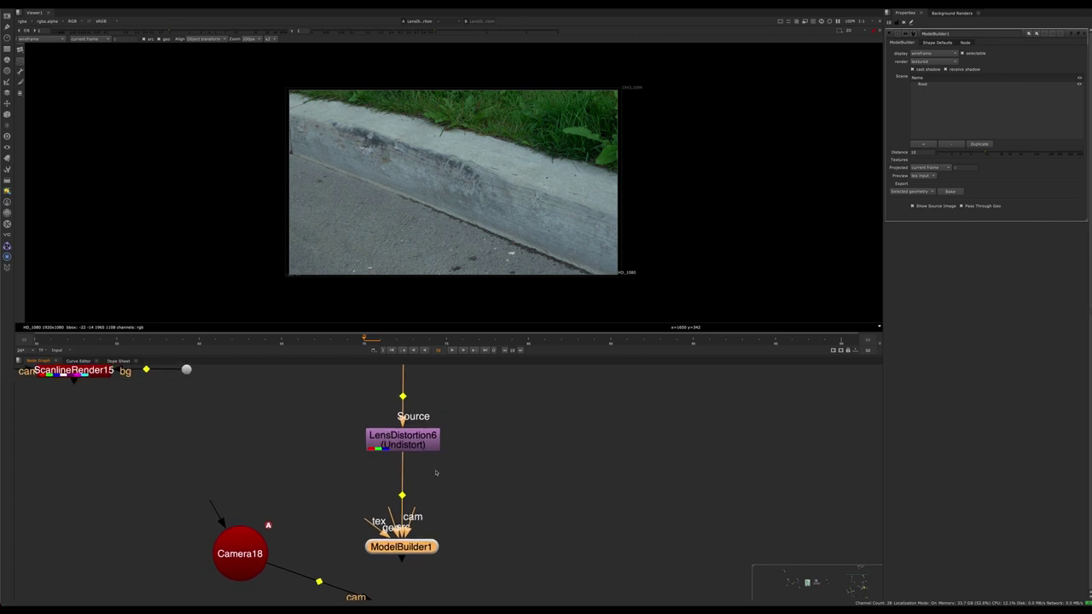
pyautogui.scroll(1, 434, 469)
pyautogui.moveTo(420, 435); pyautogui.dragTo(425, 438)
pyautogui.moveTo(419, 566); pyautogui.dragTo(419, 561)
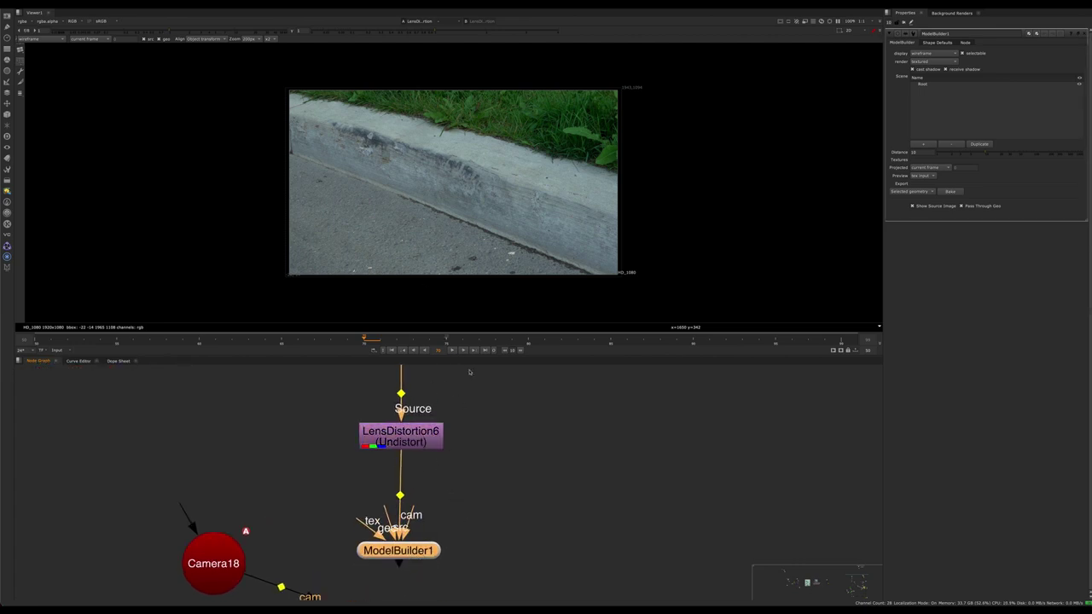
pyautogui.click(462, 477)
pyautogui.moveTo(453, 515); pyautogui.dragTo(479, 458, button='middle')
pyautogui.click(455, 494)
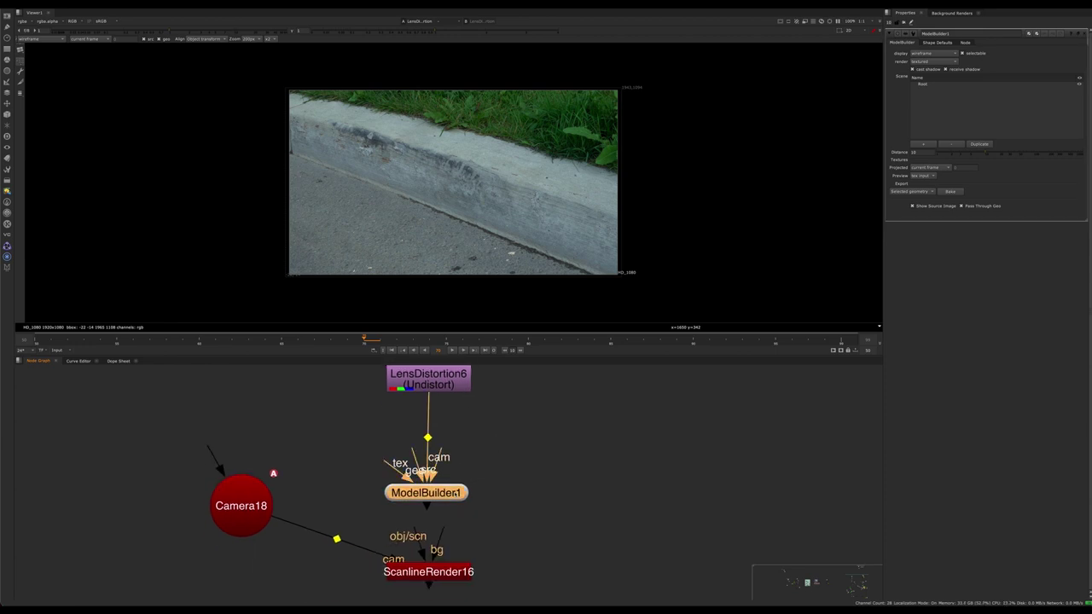
# Connect ModelBuilder1's cam input to Camera18 and view ModelBuilder1 through that camera
pyautogui.moveTo(437, 501); pyautogui.dragTo(446, 491)
pyautogui.moveTo(453, 445); pyautogui.dragTo(253, 503)
pyautogui.moveTo(449, 489); pyautogui.dragTo(440, 485)
pyautogui.press('1')
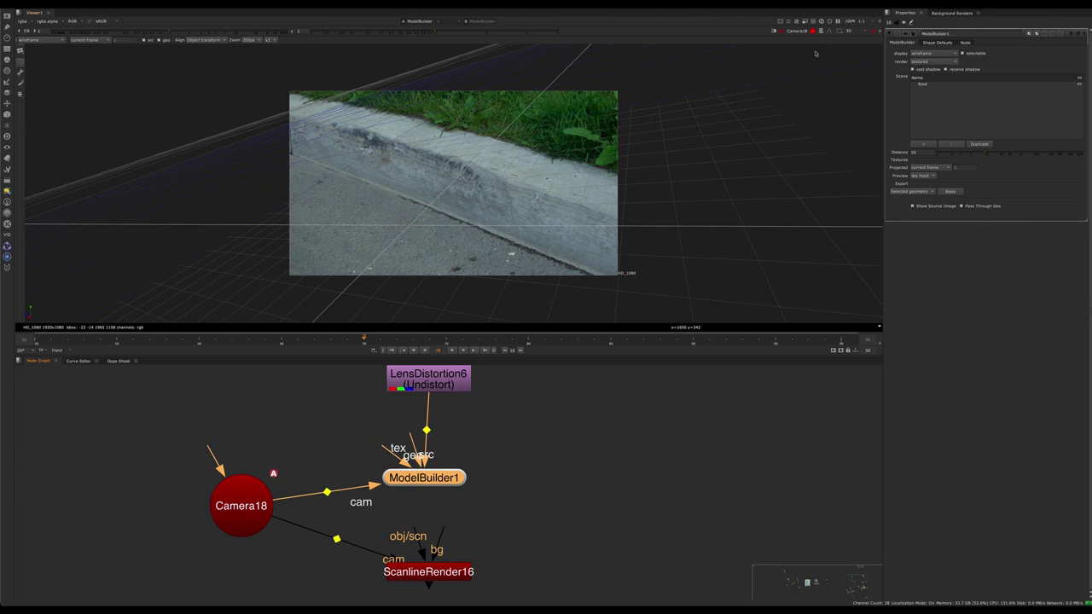
# Scrub through the shot to check the curb against the 3D grid, comparing the 2D and 3D views
pyautogui.moveTo(324, 343); pyautogui.dragTo(580, 299)
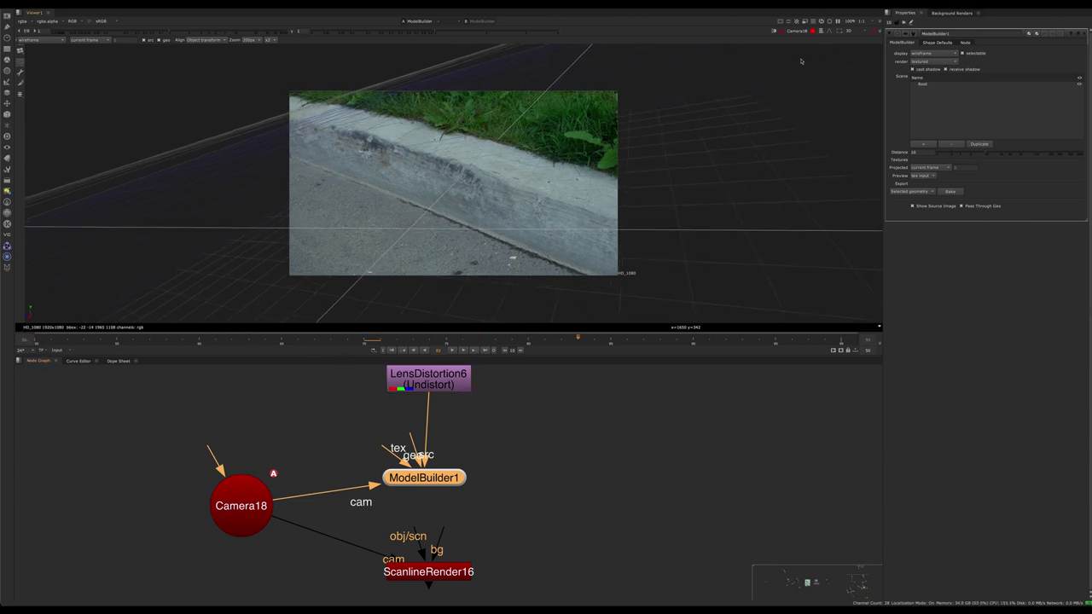
pyautogui.moveTo(501, 339); pyautogui.dragTo(348, 322)
pyautogui.click(222, 338)
pyautogui.click(634, 236)
pyautogui.press('Tab')
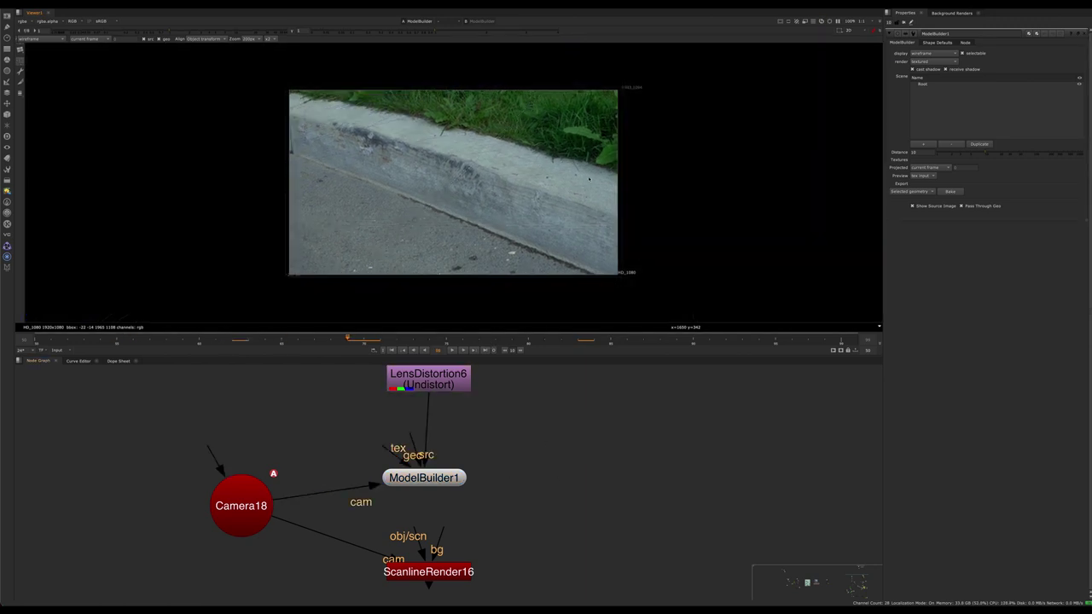
pyautogui.press('Tab')
# Connect ScanlineRender16's obj/scn input to ModelBuilder1 and view ScanlineRender16
pyautogui.moveTo(481, 409); pyautogui.dragTo(481, 339, button='middle')
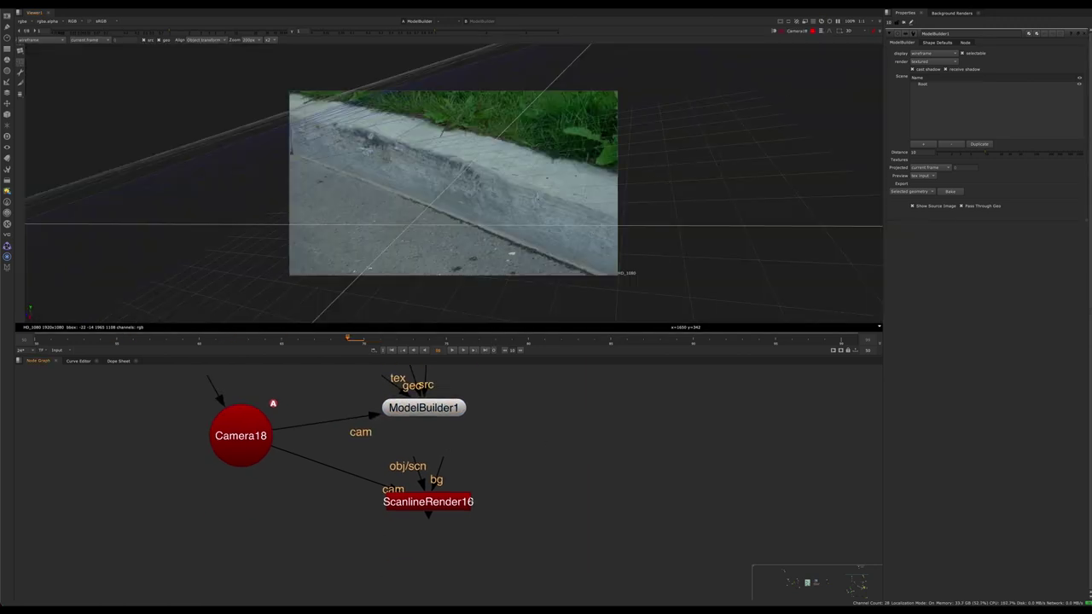
pyautogui.moveTo(416, 462); pyautogui.dragTo(426, 408)
pyautogui.moveTo(425, 408); pyautogui.dragTo(434, 409)
pyautogui.click(431, 502)
pyautogui.press('1')
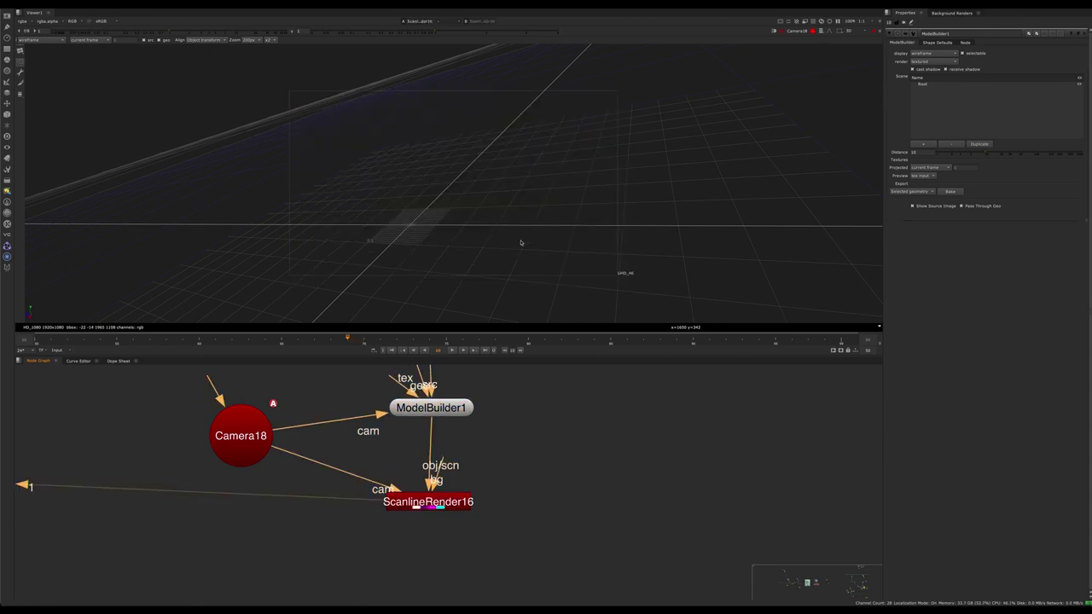
# Scrub the shot and check ScanlineRender15's tracked point cloud in both the 2D and 3D views
pyautogui.moveTo(348, 339); pyautogui.dragTo(441, 323)
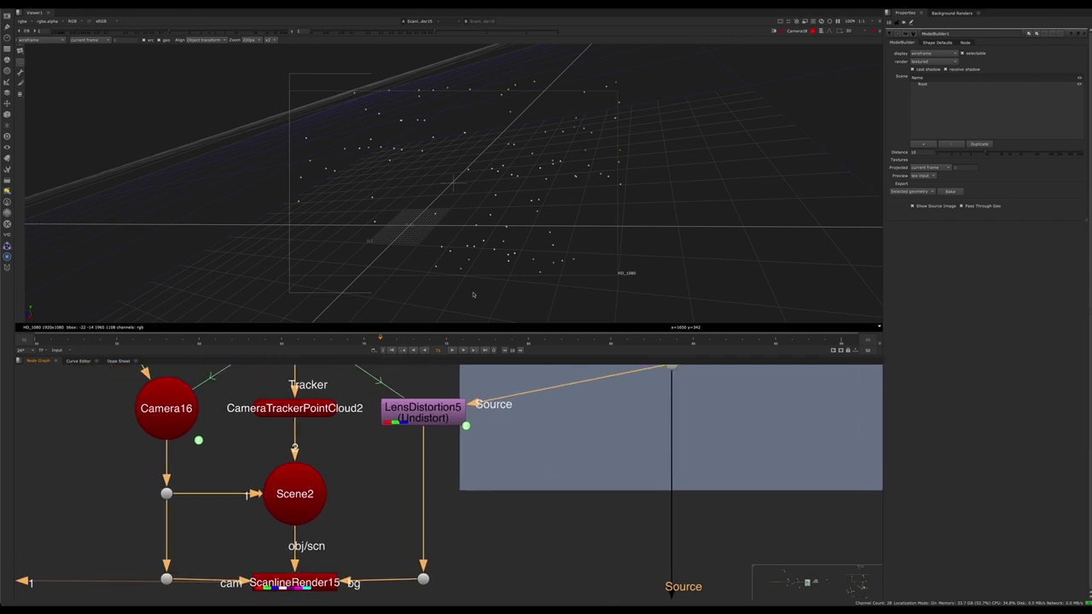
pyautogui.press('Tab')
pyautogui.press('Tab')
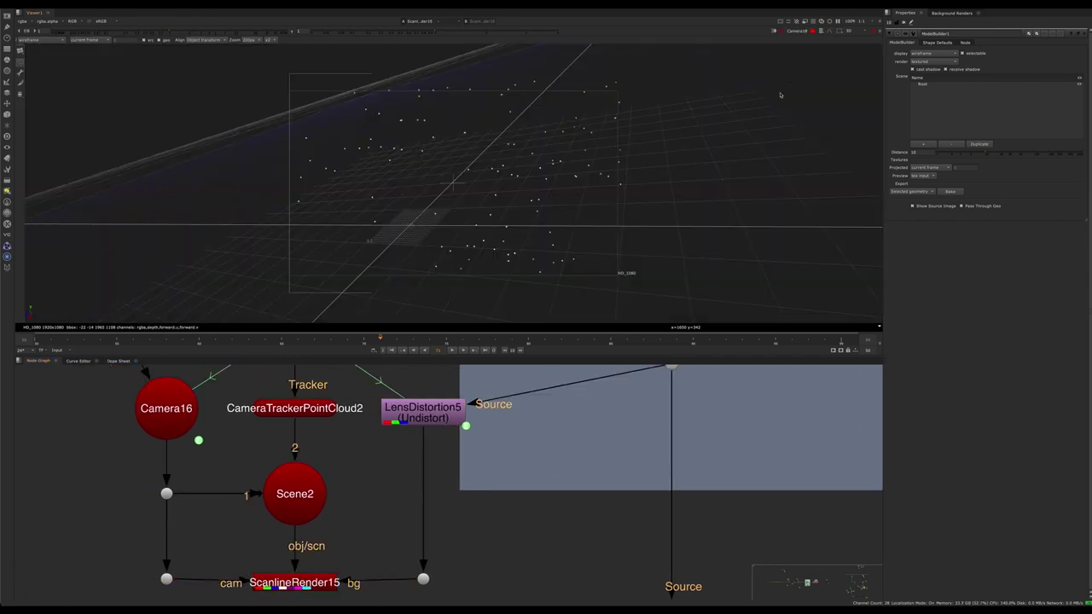
# Examine the tracked point cloud and Camera18 from several angles in the free 3D view, finishing back in the 2D view
pyautogui.press('w')
pyautogui.press('w')
pyautogui.keyDown('alt'); pyautogui.moveTo(803, 90); pyautogui.dragTo(691, 98); pyautogui.keyUp('alt')
pyautogui.click(813, 32)
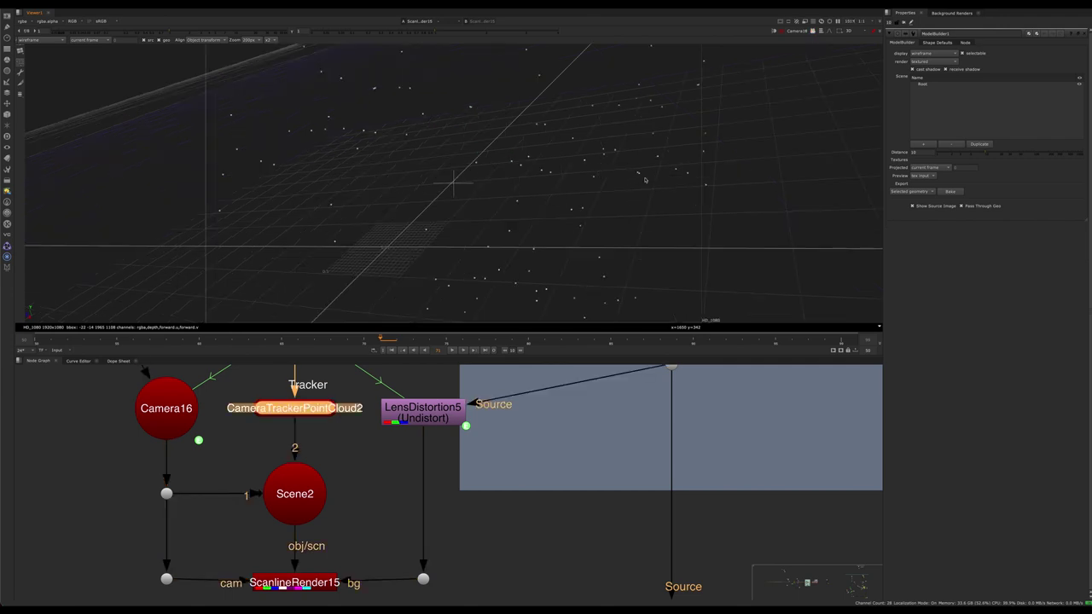
pyautogui.scroll(-5, 646, 180)
pyautogui.keyDown('ctrl'); pyautogui.moveTo(572, 207); pyautogui.dragTo(509, 195); pyautogui.keyUp('ctrl')
pyautogui.scroll(-4, 509, 195)
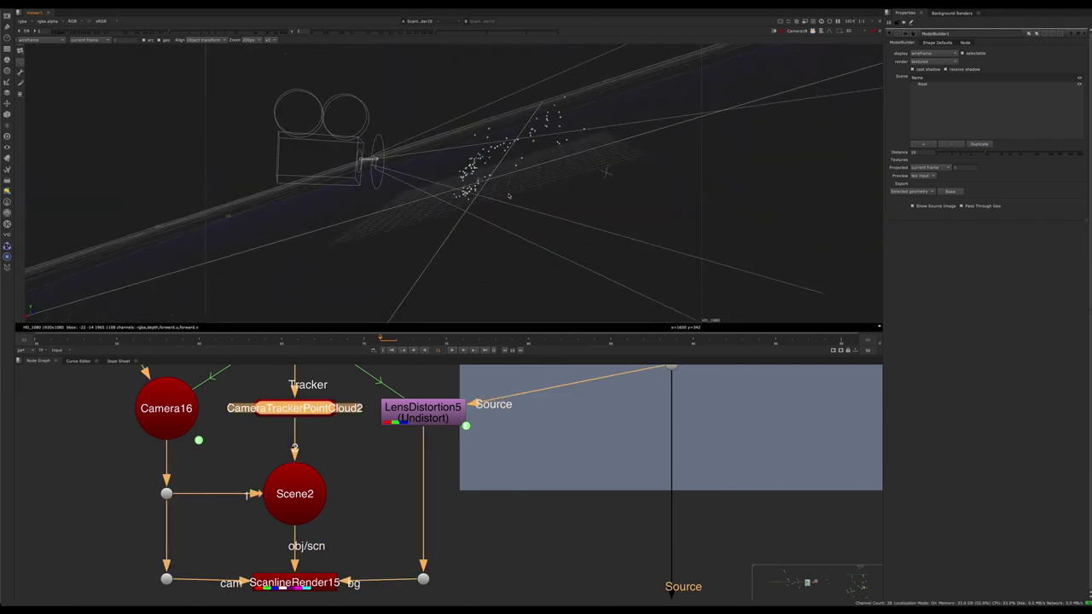
pyautogui.scroll(4, 510, 196)
pyautogui.keyDown('ctrl'); pyautogui.moveTo(483, 160); pyautogui.dragTo(541, 183); pyautogui.keyUp('ctrl')
pyautogui.scroll(-4, 499, 225)
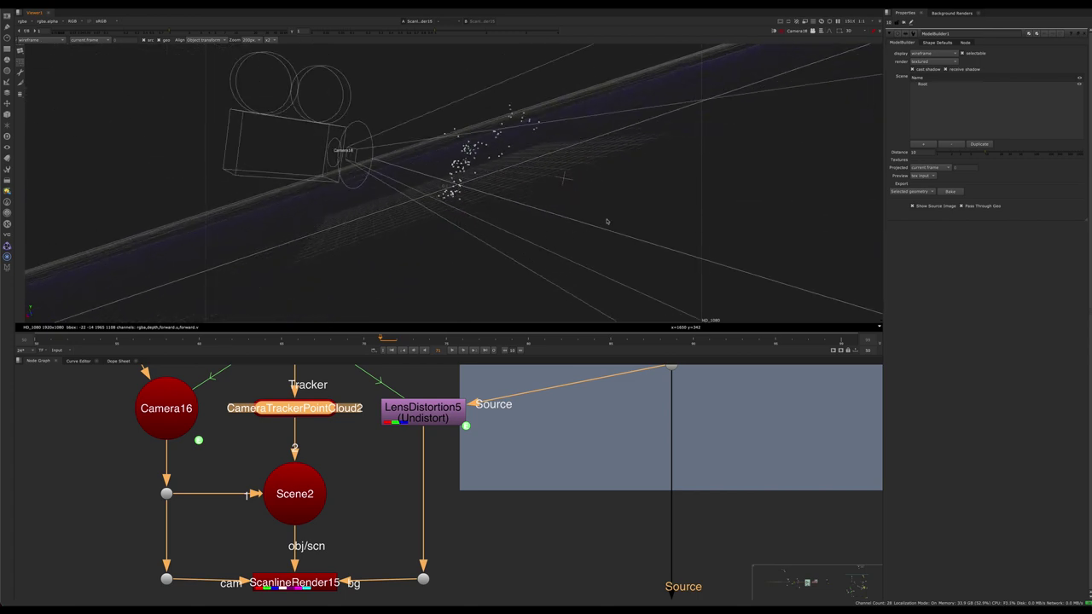
pyautogui.keyDown('ctrl'); pyautogui.moveTo(607, 222); pyautogui.dragTo(513, 214); pyautogui.keyUp('ctrl')
pyautogui.scroll(4, 502, 231)
pyautogui.press('Tab')
pyautogui.press('f')
# View LensDistortion6, ModelBuilder1 and ScanlineRender16 in turn to compare their outputs
pyautogui.moveTo(435, 523); pyautogui.dragTo(366, 404, button='middle')
pyautogui.scroll(-3, 345, 394)
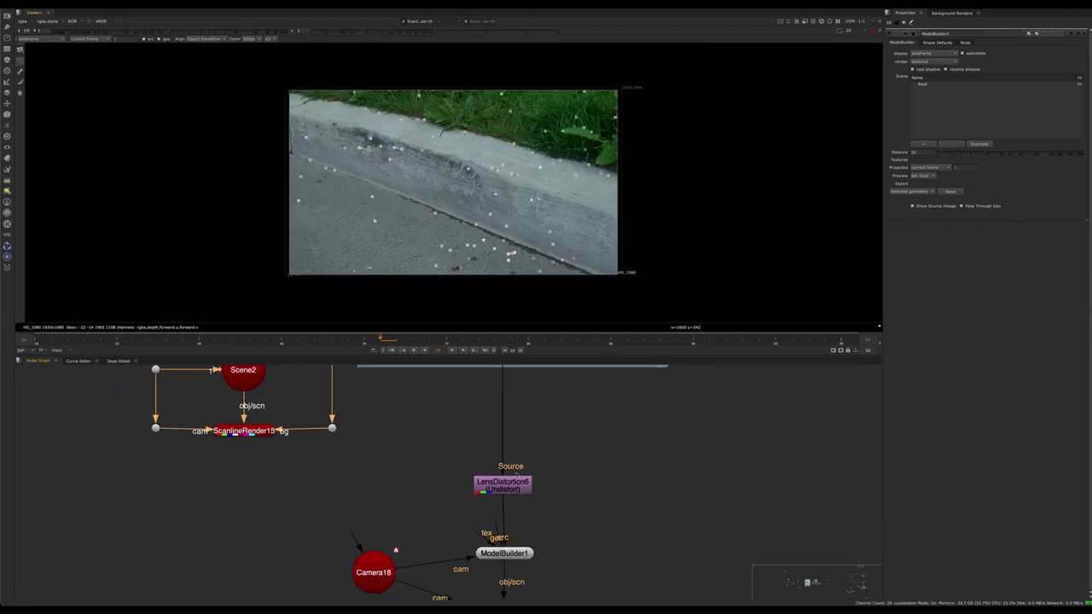
pyautogui.moveTo(501, 486); pyautogui.dragTo(445, 387, button='middle')
pyautogui.click(445, 387)
pyautogui.press('1')
pyautogui.click(440, 453)
pyautogui.press('1')
pyautogui.click(430, 516)
pyautogui.press('1')
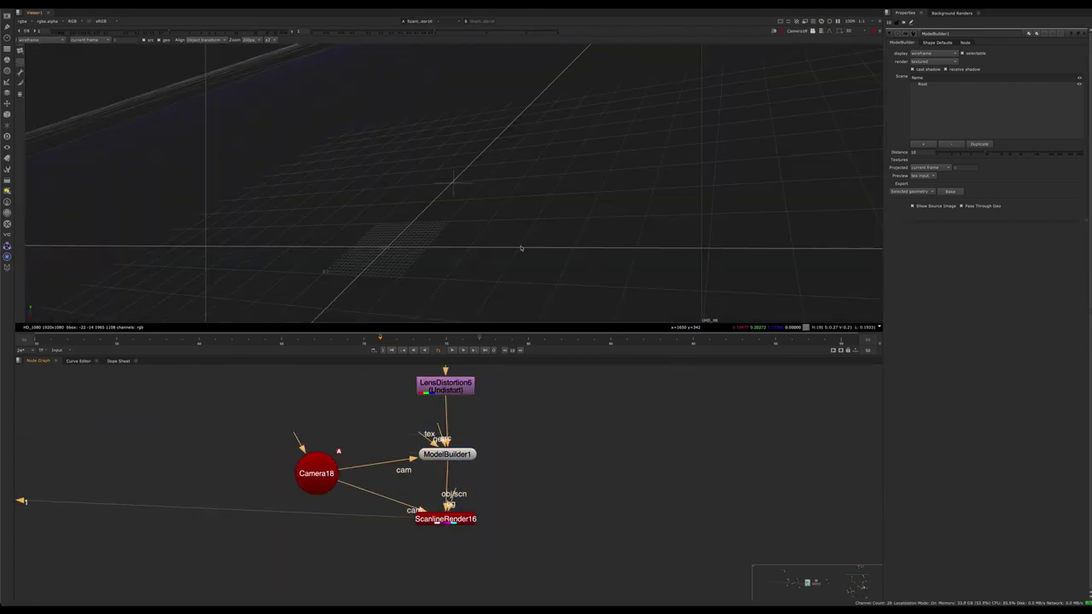
# View ModelBuilder1 through the locked Camera18 and scrub to a frame for modelling the curb
pyautogui.scroll(-3, 453, 181)
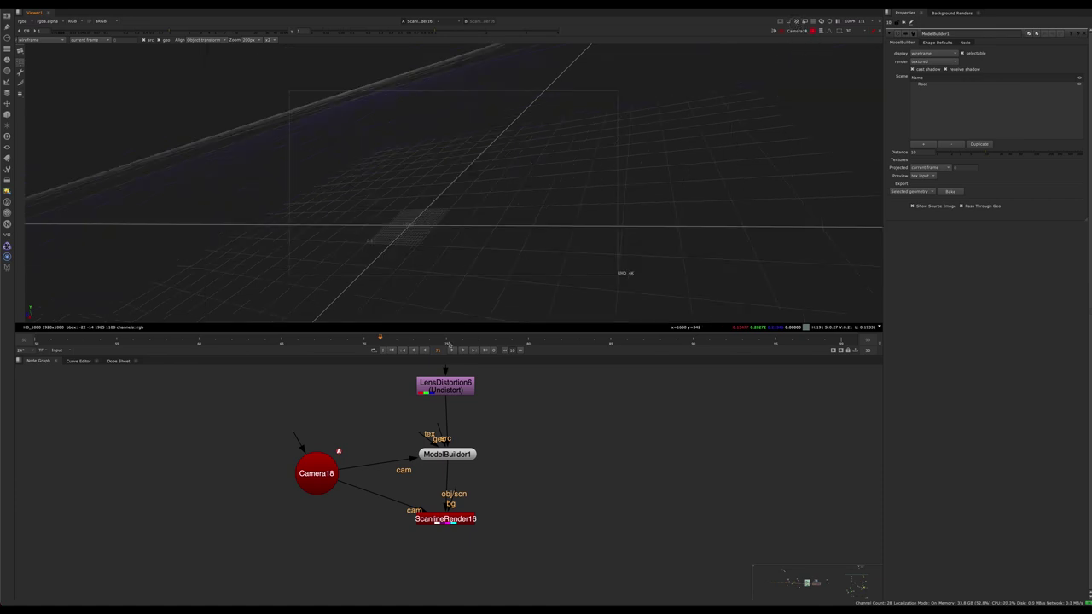
pyautogui.click(434, 515)
pyautogui.press('1')
pyautogui.moveTo(433, 515); pyautogui.dragTo(377, 514, button='middle')
pyautogui.moveTo(408, 455); pyautogui.dragTo(414, 451)
pyautogui.press('1')
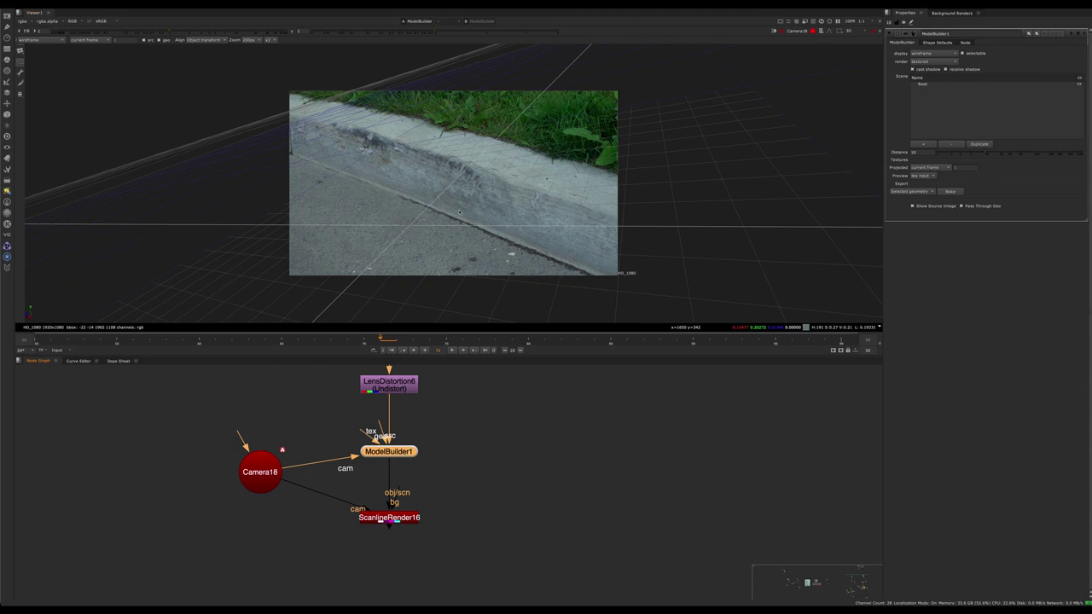
pyautogui.moveTo(299, 340); pyautogui.dragTo(397, 310)
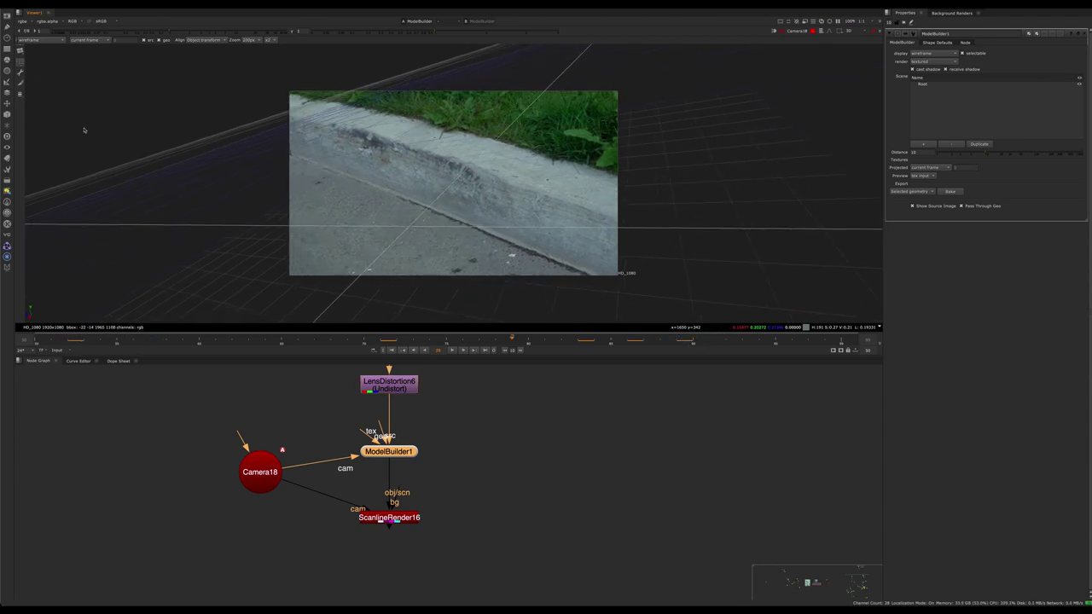
# Add a card shape in ModelBuilder1, placing it over the near end of the curb's front face
pyautogui.click(21, 51)
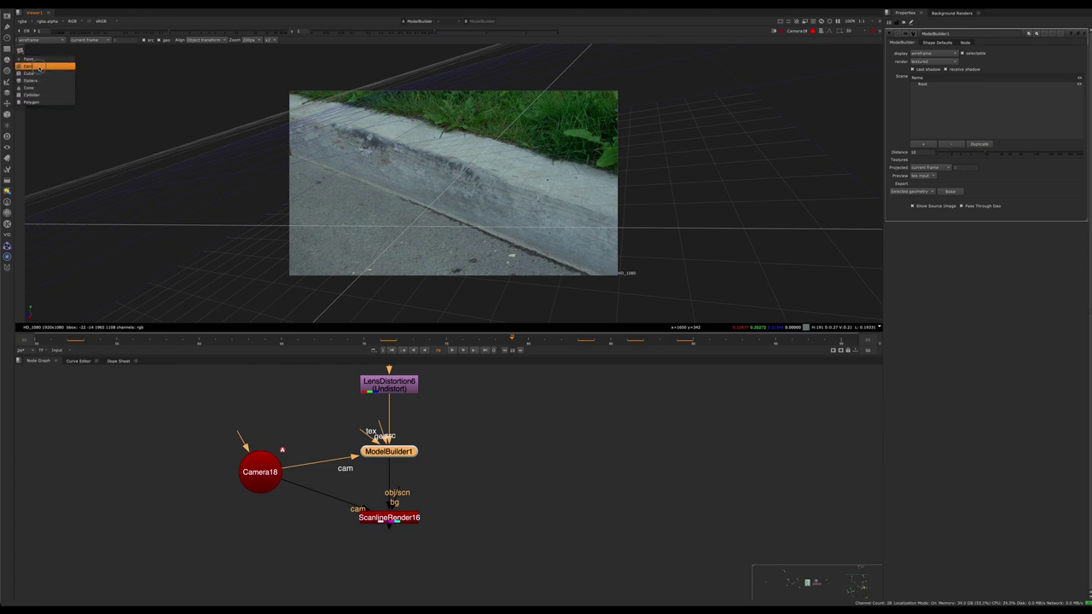
pyautogui.click(34, 66)
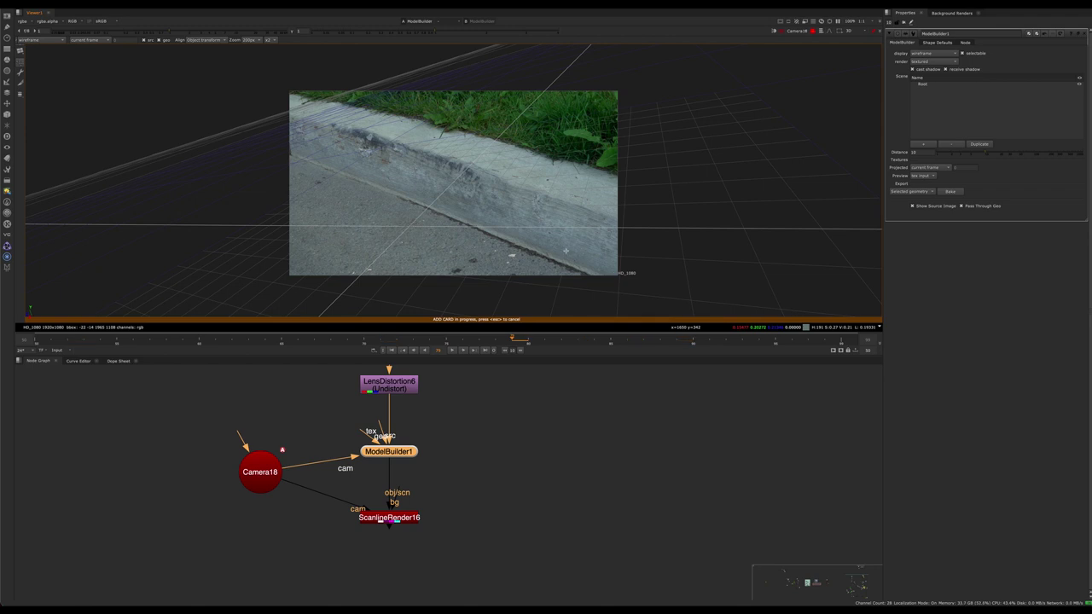
pyautogui.click(801, 34)
pyautogui.click(802, 38)
pyautogui.moveTo(394, 452); pyautogui.dragTo(389, 450)
pyautogui.click(415, 468)
pyautogui.scroll(4, 570, 261)
pyautogui.scroll(-3, 576, 262)
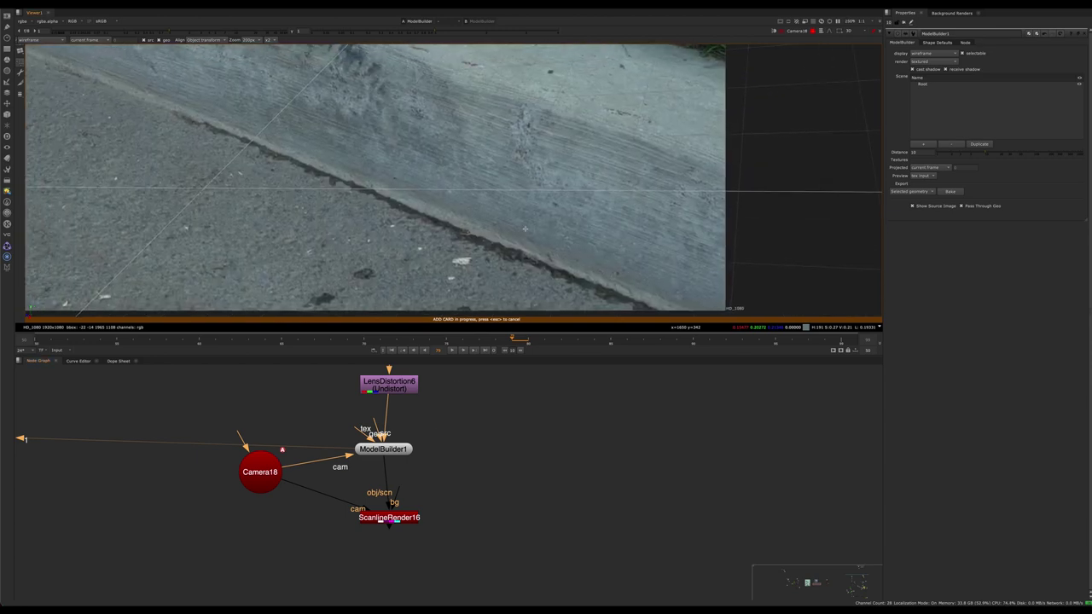
pyautogui.click(539, 226)
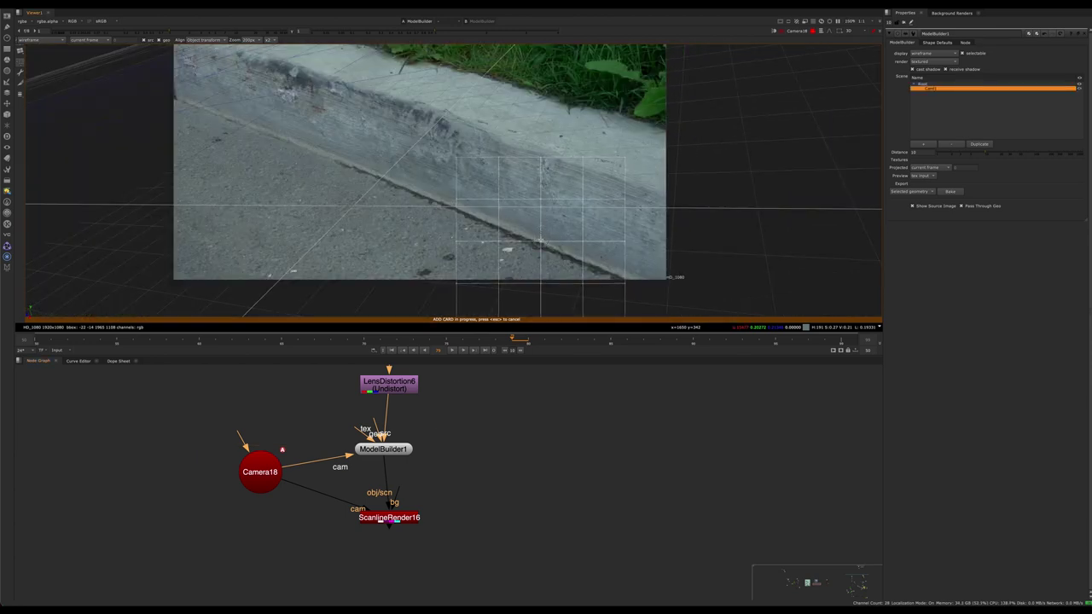
# Align the card's lower-right corner with the crack at the near end of the curb's base
pyautogui.moveTo(507, 249); pyautogui.dragTo(462, 209, button='middle')
pyautogui.moveTo(527, 263)
pyautogui.mouseDown(button='middle')
pyautogui.moveTo(533, 293)
pyautogui.moveTo(533, 279)
pyautogui.mouseUp(button='middle')
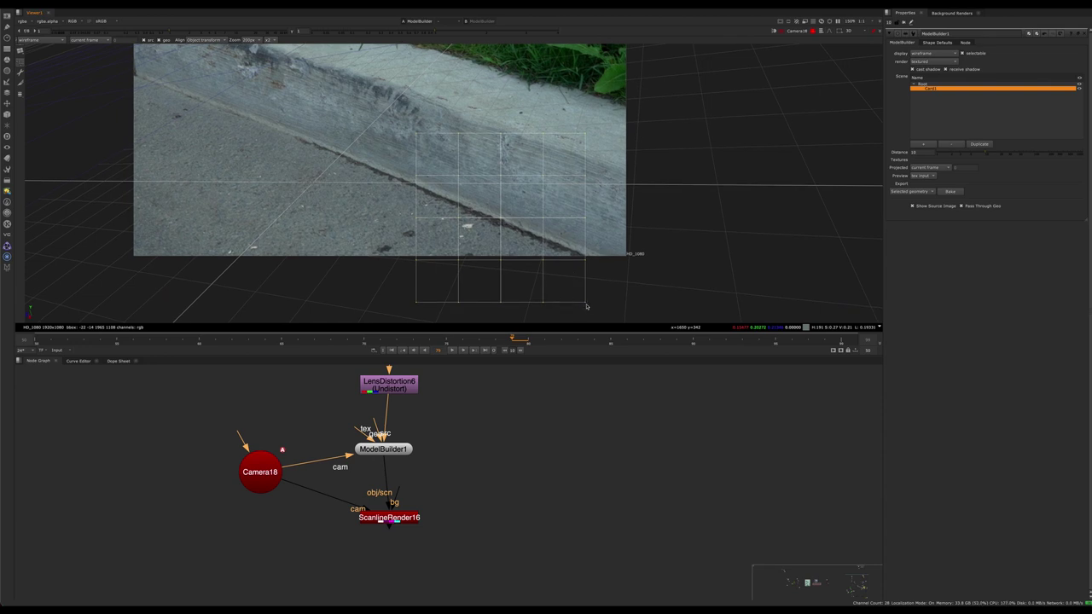
pyautogui.moveTo(586, 304); pyautogui.dragTo(521, 232)
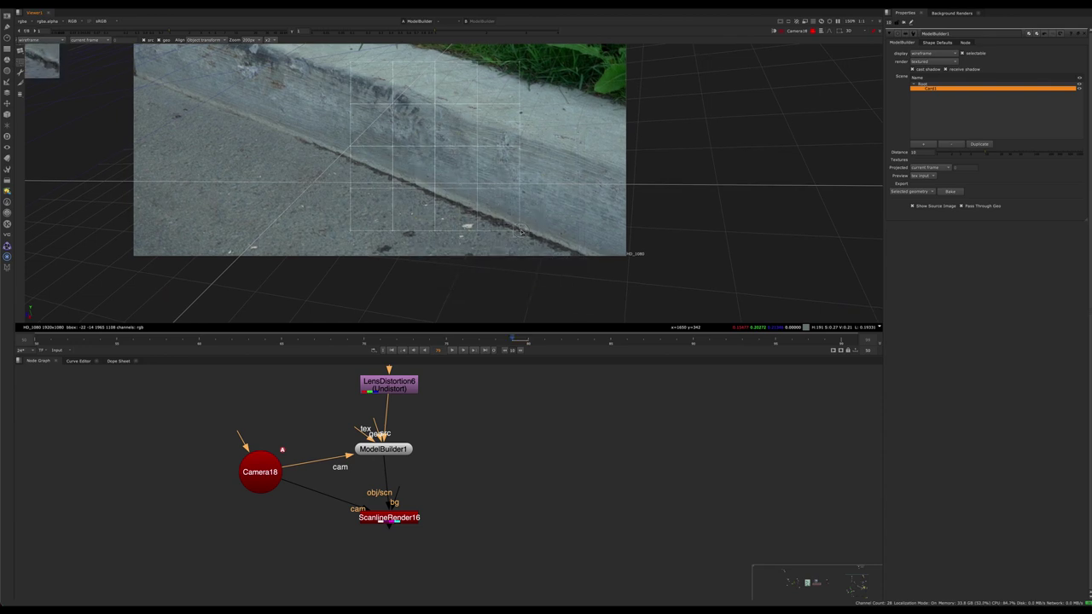
pyautogui.scroll(10, 514, 195)
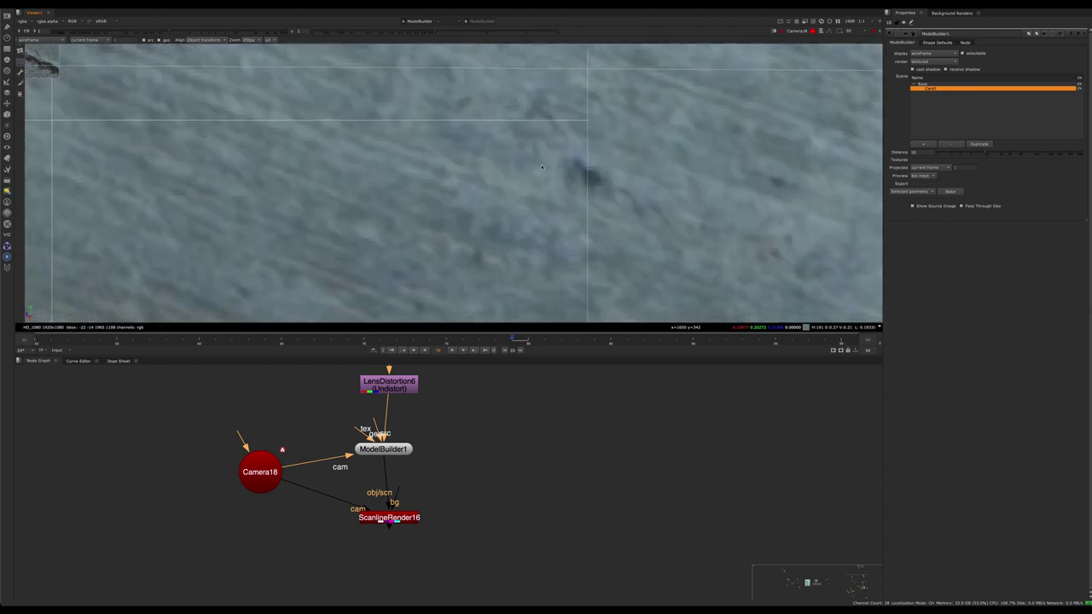
pyautogui.scroll(-5, 542, 168)
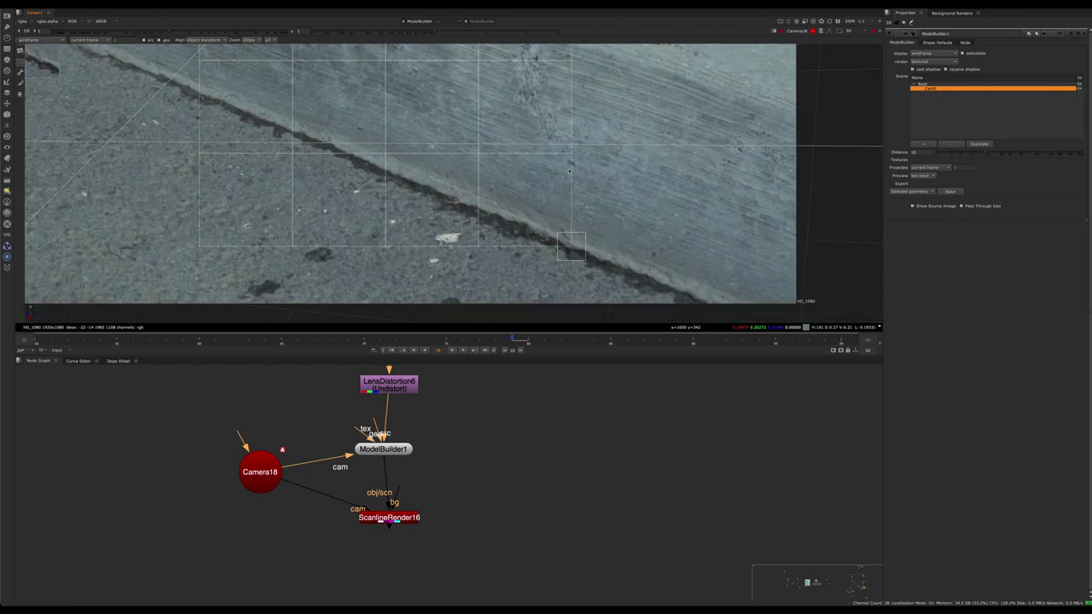
pyautogui.moveTo(569, 170); pyautogui.dragTo(599, 239, button='middle')
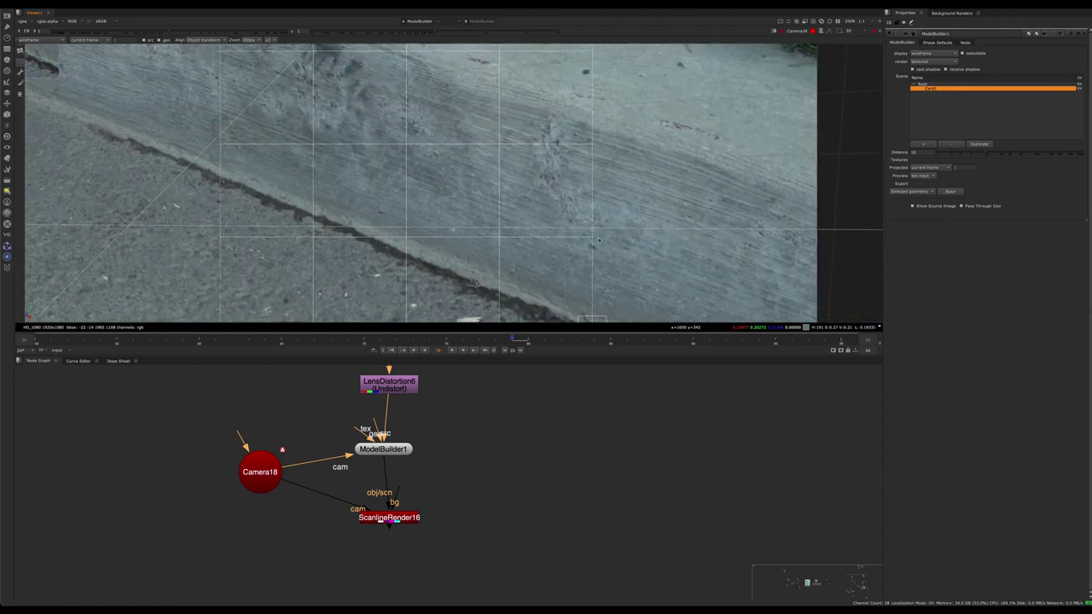
pyautogui.scroll(-5, 598, 240)
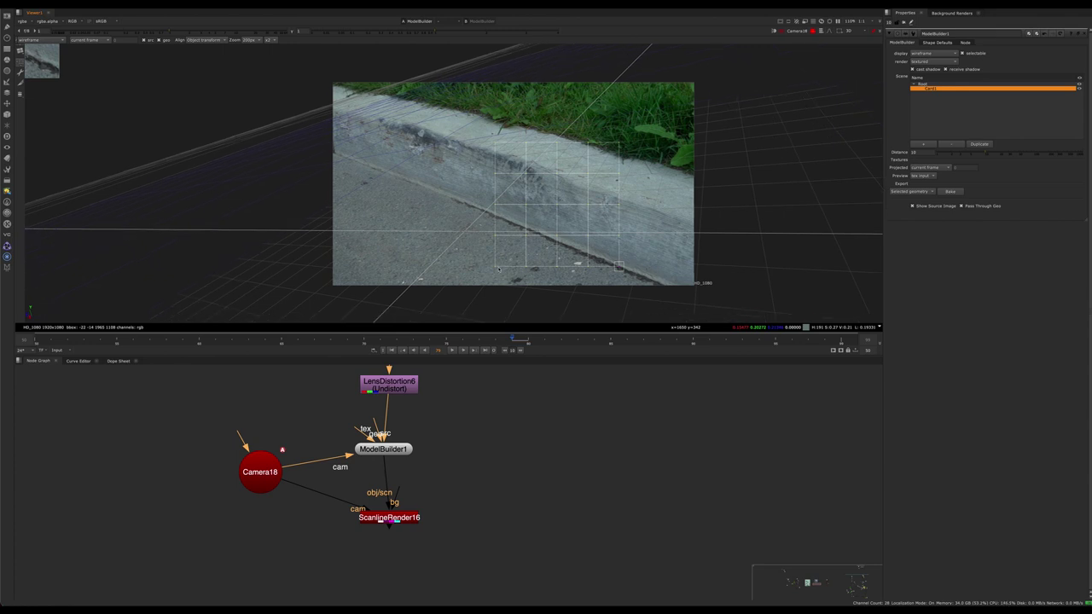
# Align the card's lower-left corner with the base line at the far end of the curb
pyautogui.moveTo(497, 268); pyautogui.dragTo(395, 175)
pyautogui.scroll(6, 396, 175)
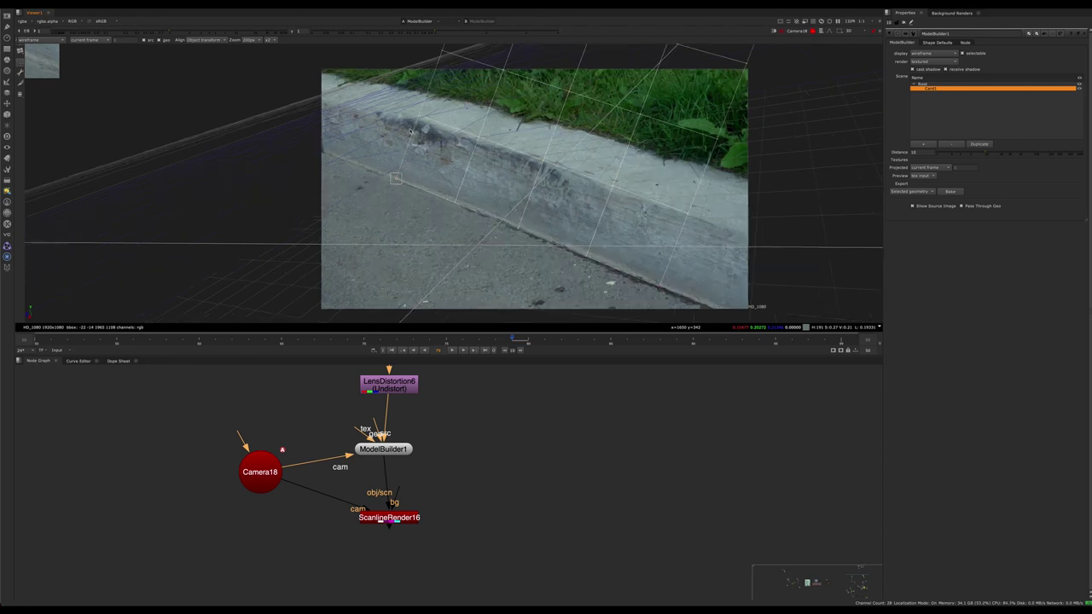
pyautogui.scroll(-10, 418, 138)
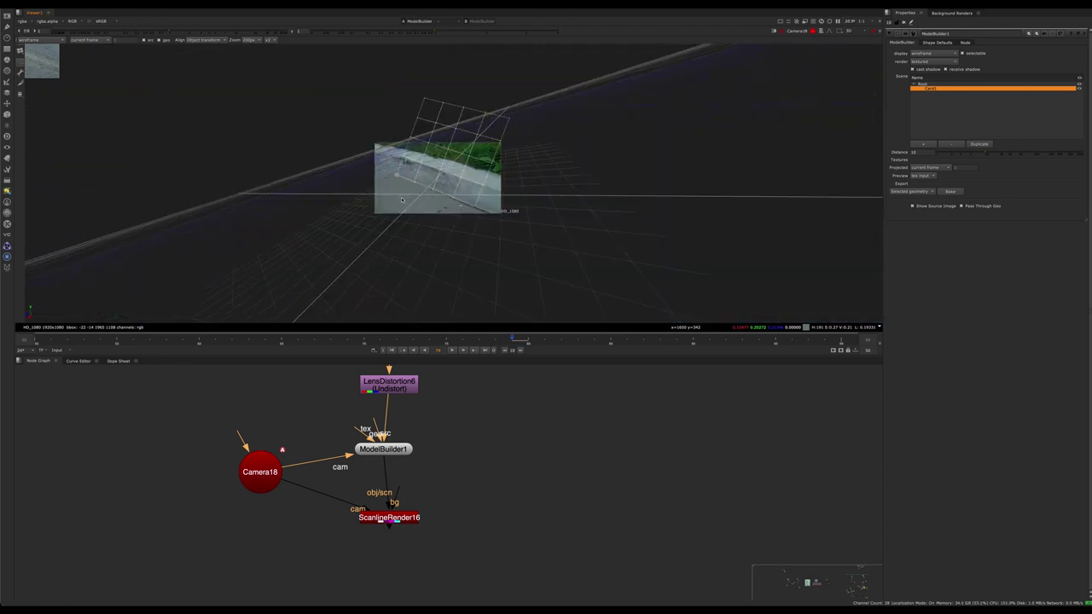
# Align the card's upper-left corner with the far end of the curb's top front edge
pyautogui.moveTo(412, 135); pyautogui.dragTo(428, 196, button='middle')
pyautogui.scroll(5, 429, 195)
pyautogui.moveTo(459, 107); pyautogui.dragTo(386, 263)
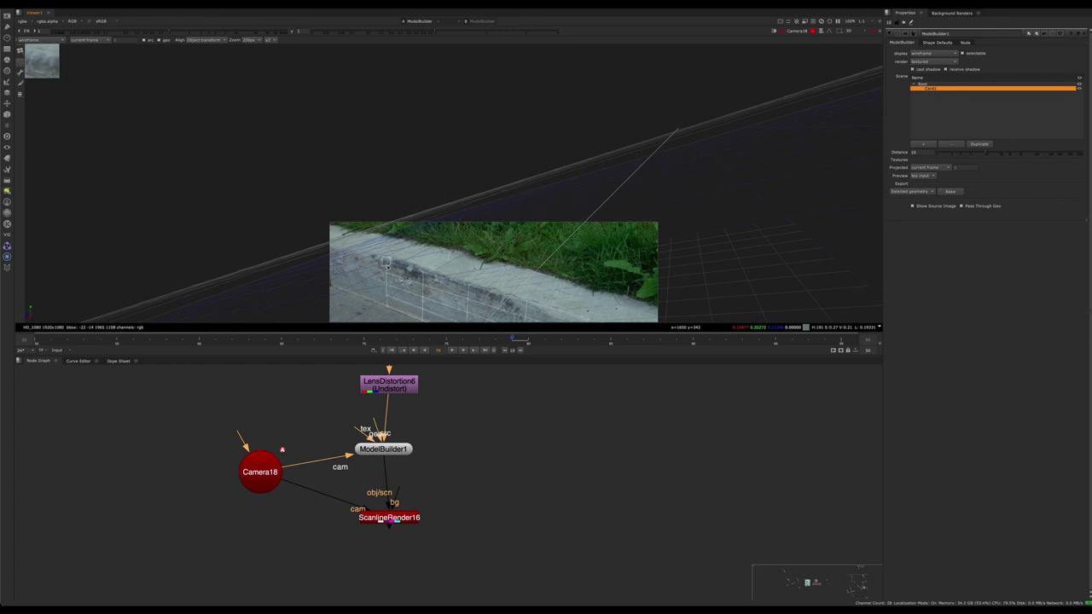
pyautogui.scroll(8, 386, 266)
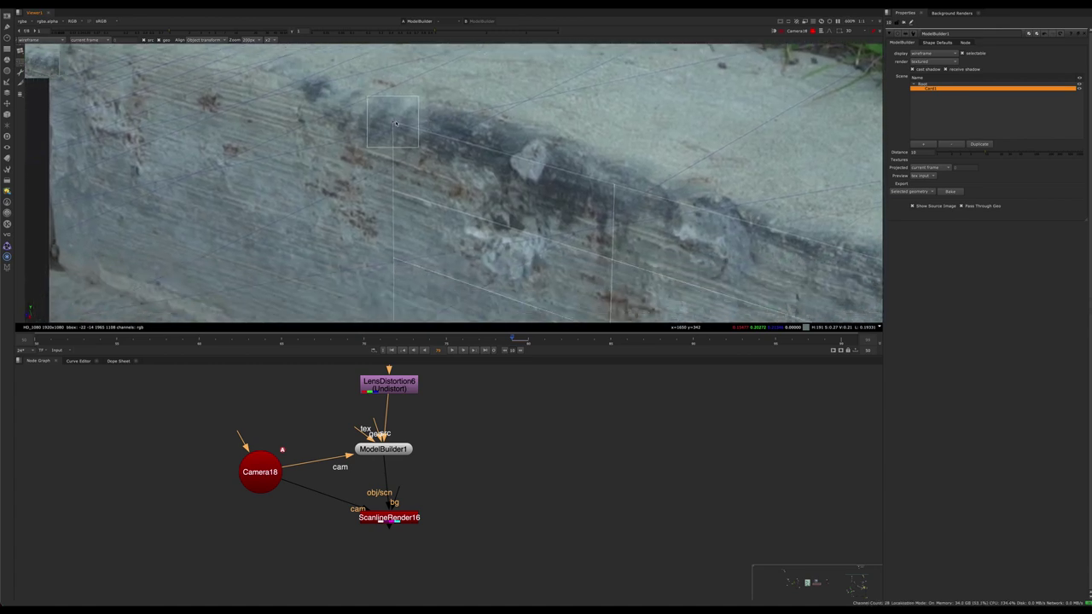
pyautogui.moveTo(391, 125); pyautogui.dragTo(395, 106)
pyautogui.scroll(-5, 419, 134)
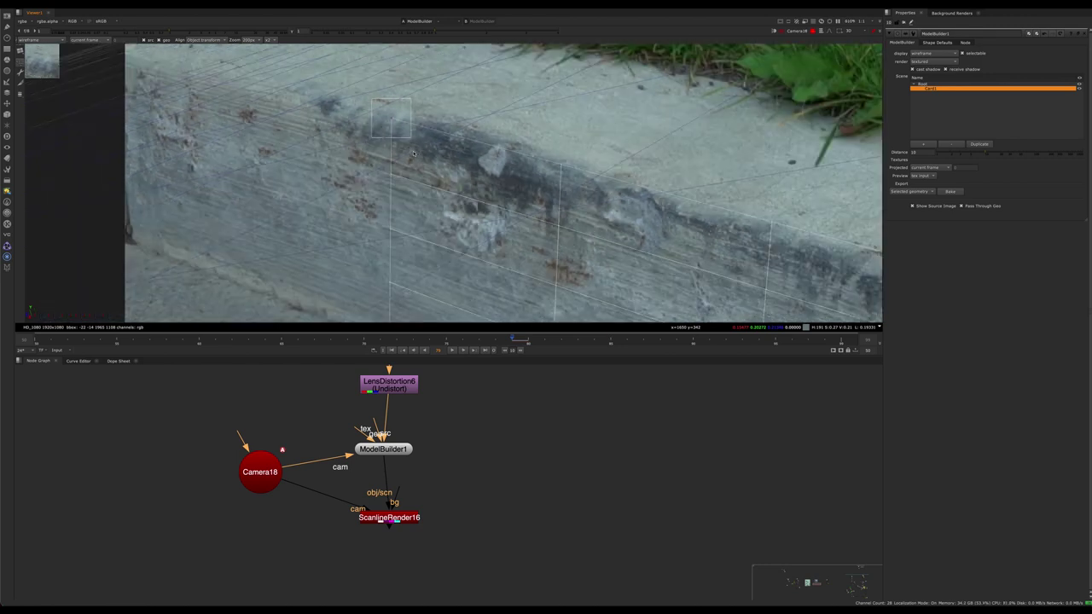
pyautogui.scroll(3, 430, 138)
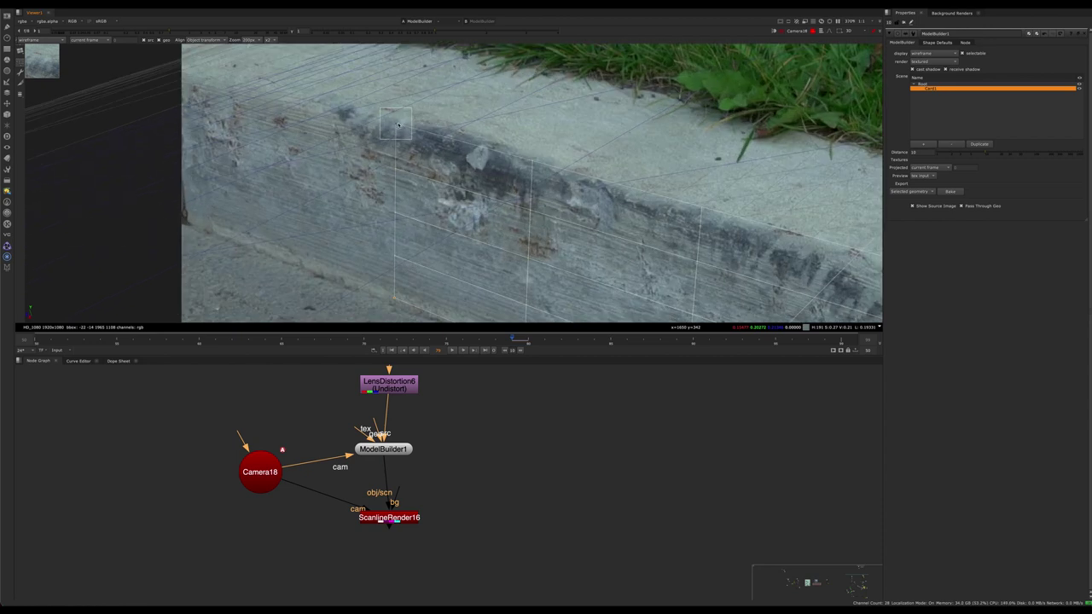
pyautogui.moveTo(395, 127); pyautogui.dragTo(393, 138)
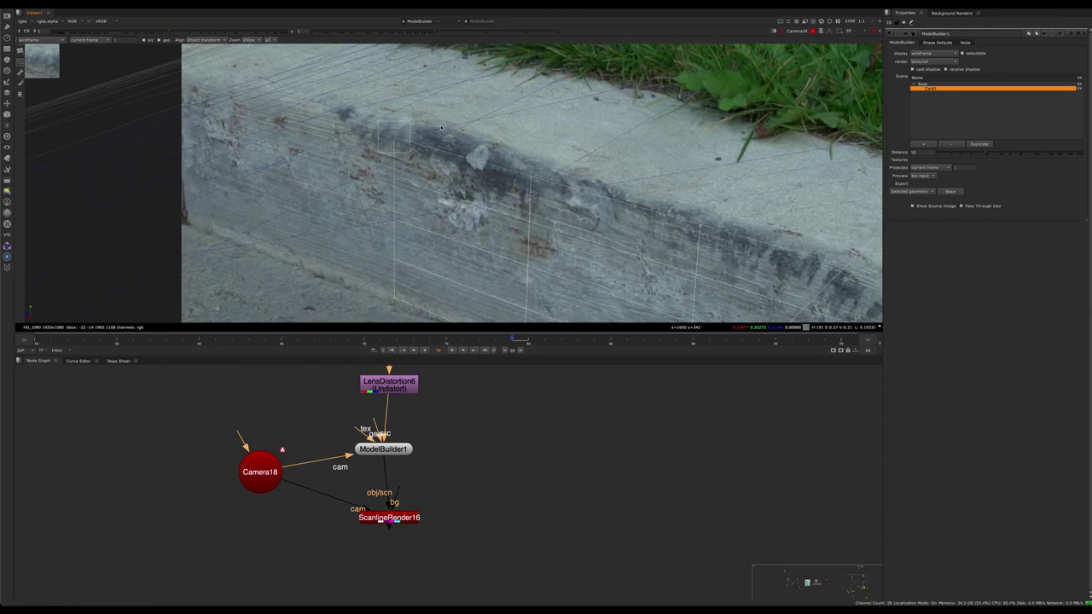
pyautogui.moveTo(459, 135)
pyautogui.mouseDown(button='middle')
pyautogui.moveTo(351, 111)
pyautogui.moveTo(466, 124)
pyautogui.mouseUp(button='middle')
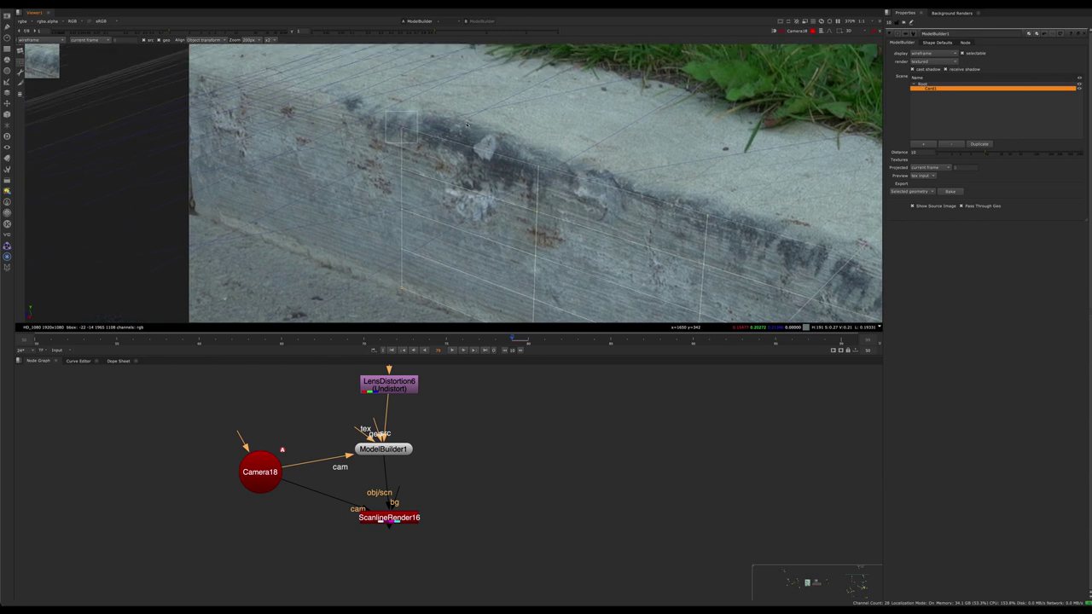
# Align the card's upper-right corner with the curb's top front edge and nudge its lower-right corner along the base crack
pyautogui.scroll(-3, 480, 162)
pyautogui.moveTo(479, 161); pyautogui.dragTo(341, 141, button='middle')
pyautogui.scroll(-3, 478, 162)
pyautogui.scroll(3, 620, 188)
pyautogui.scroll(4, 622, 187)
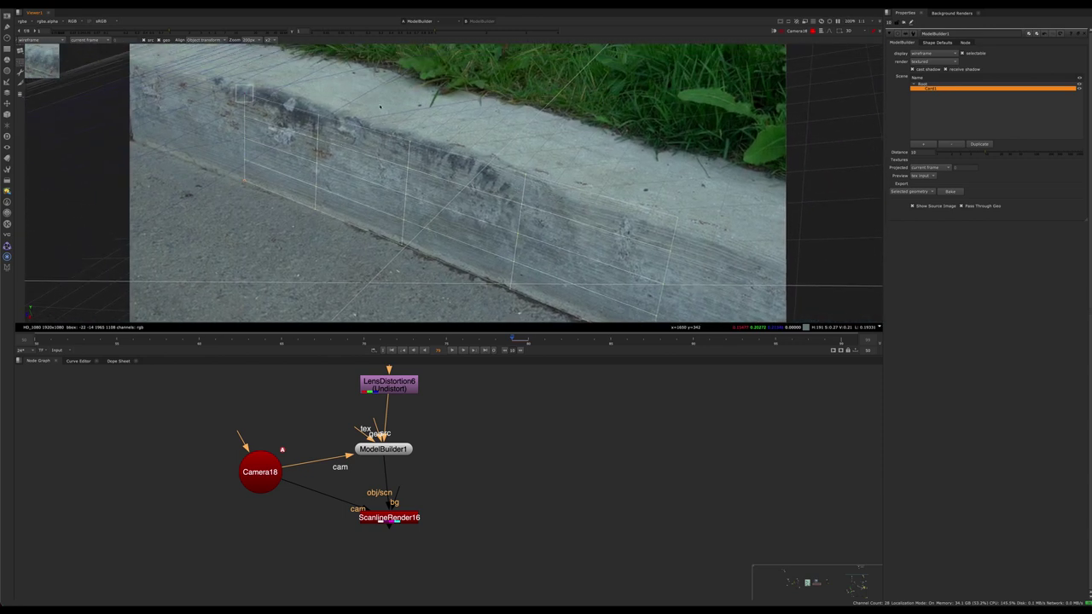
pyautogui.moveTo(604, 184); pyautogui.dragTo(580, 191)
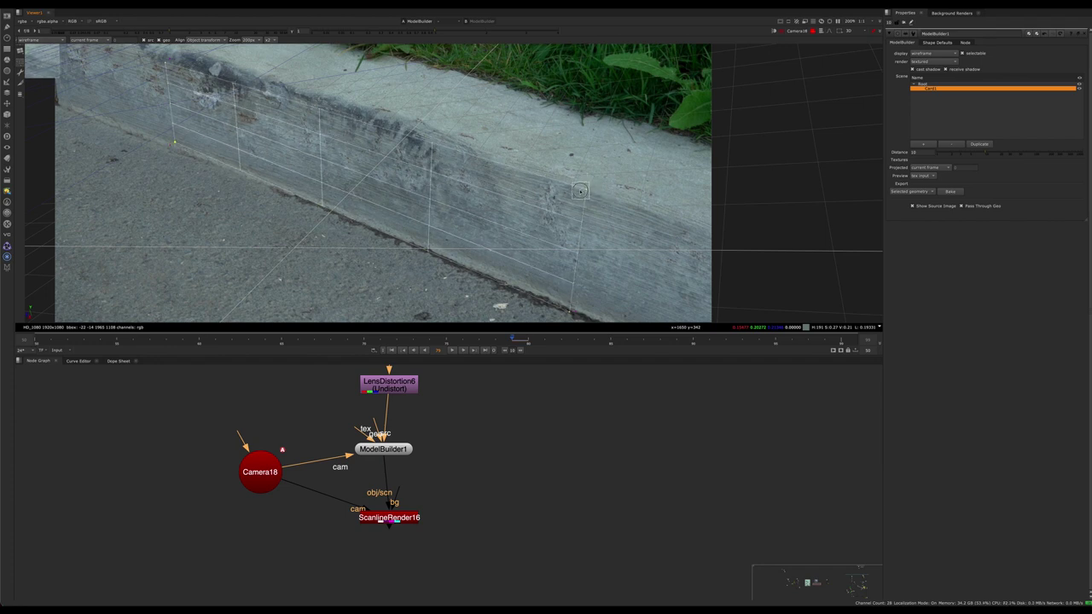
pyautogui.moveTo(574, 314); pyautogui.dragTo(568, 309)
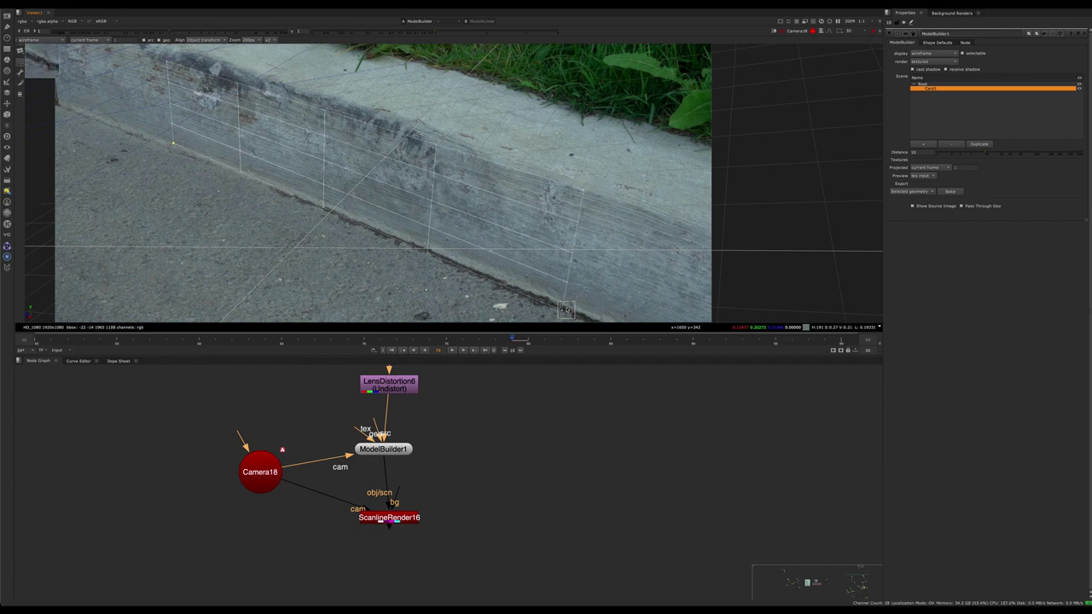
# Refine the position of the card's lower-left corner along the far end of the curb's base line
pyautogui.moveTo(588, 256); pyautogui.dragTo(597, 244, button='middle')
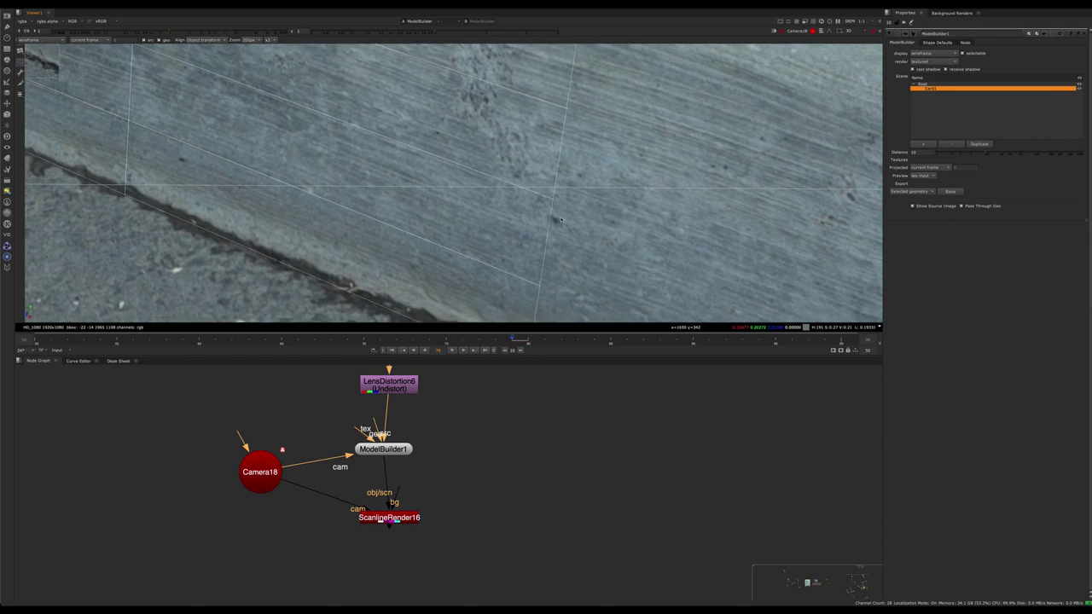
pyautogui.scroll(-2, 553, 256)
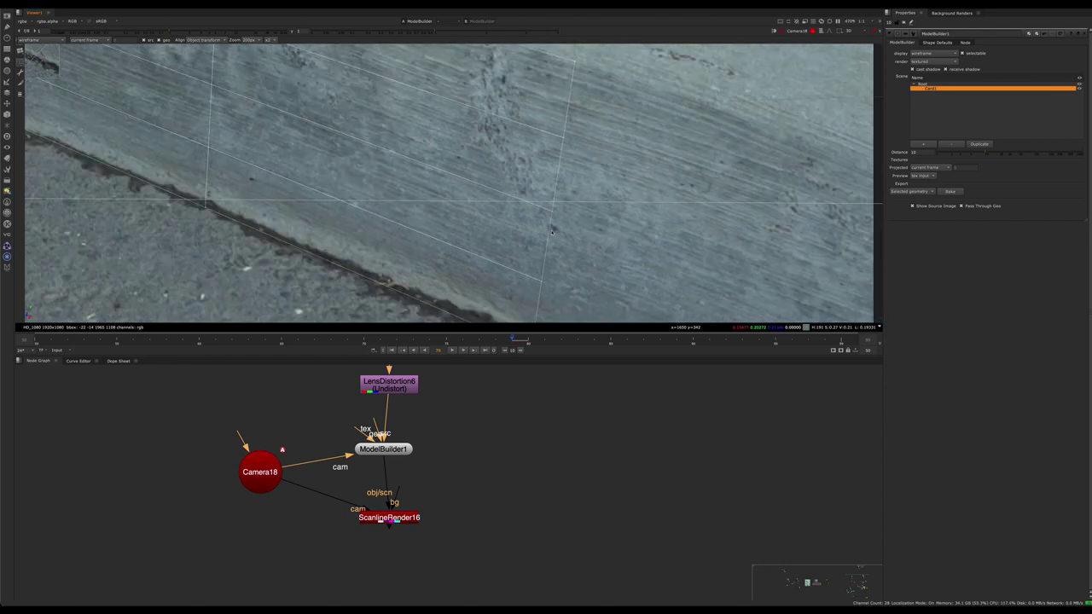
pyautogui.scroll(-6, 552, 232)
pyautogui.moveTo(552, 232); pyautogui.dragTo(879, 318, button='middle')
pyautogui.scroll(8, 367, 279)
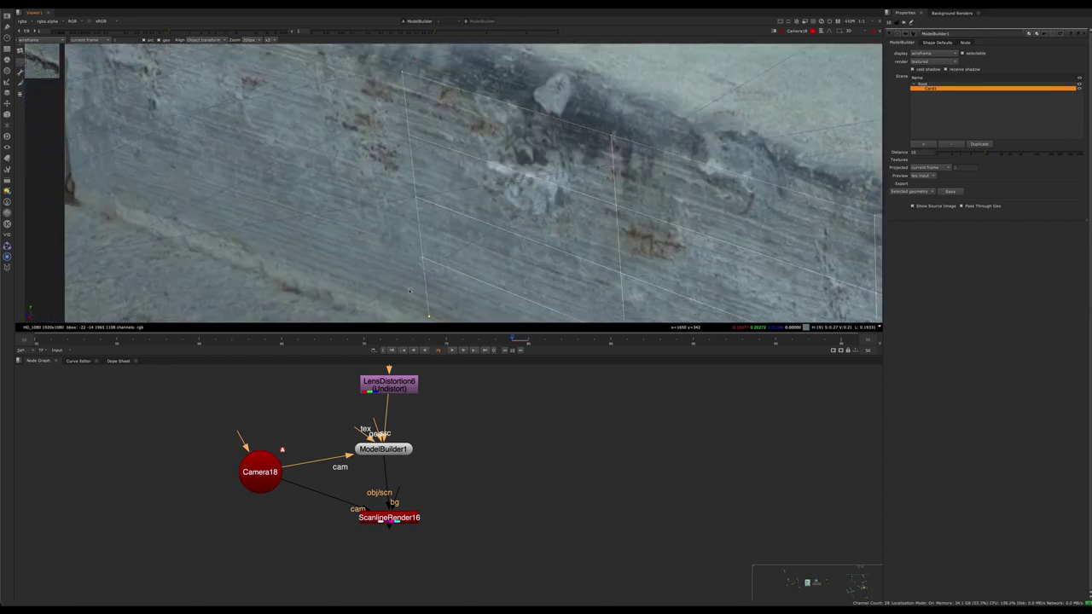
pyautogui.moveTo(409, 291); pyautogui.dragTo(411, 257, button='middle')
pyautogui.scroll(-3, 411, 257)
pyautogui.click(425, 277)
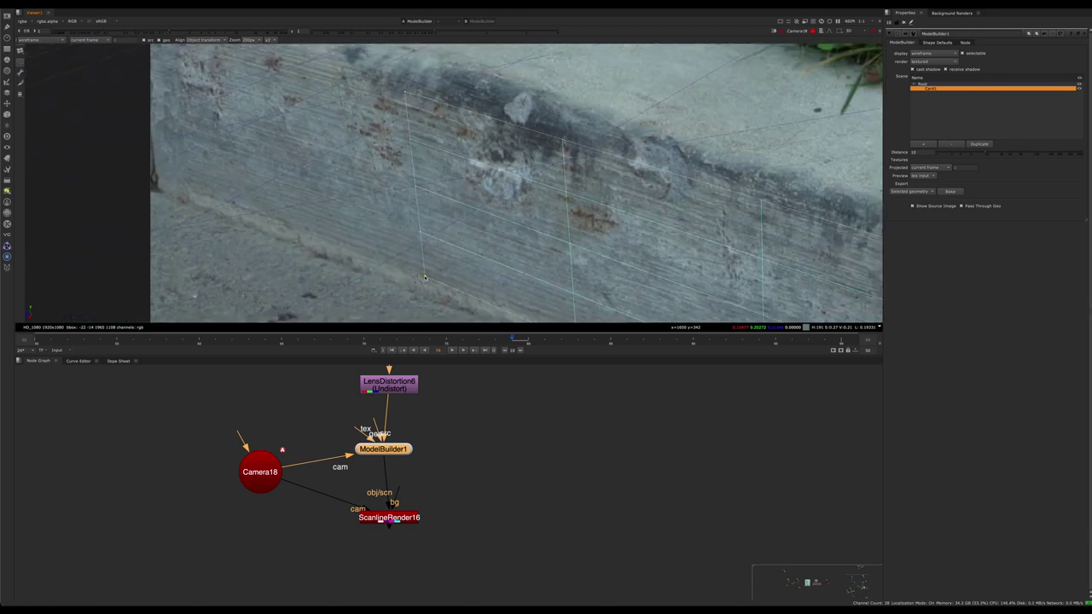
pyautogui.moveTo(419, 280); pyautogui.dragTo(398, 291)
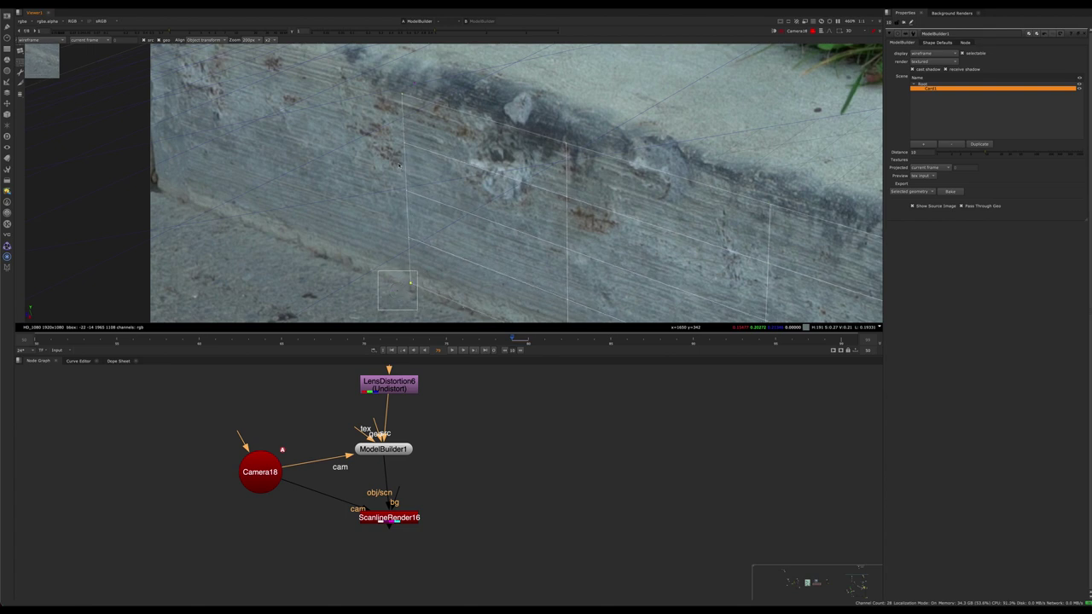
pyautogui.click(403, 95)
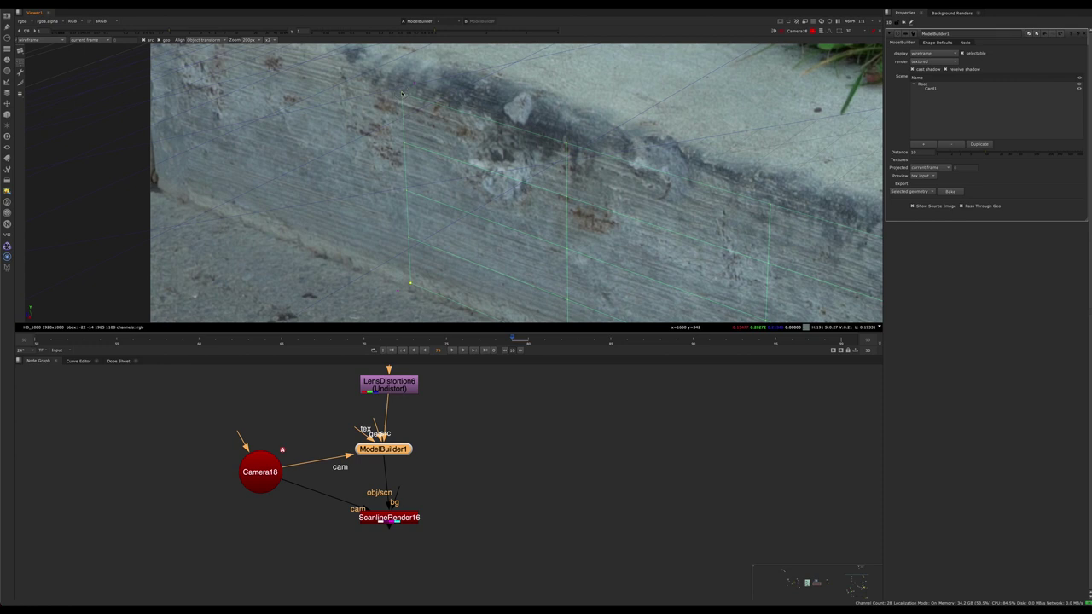
# Nudge the card's upper-left corner closer to the curb's top front edge at the far end
pyautogui.moveTo(415, 84); pyautogui.dragTo(409, 77)
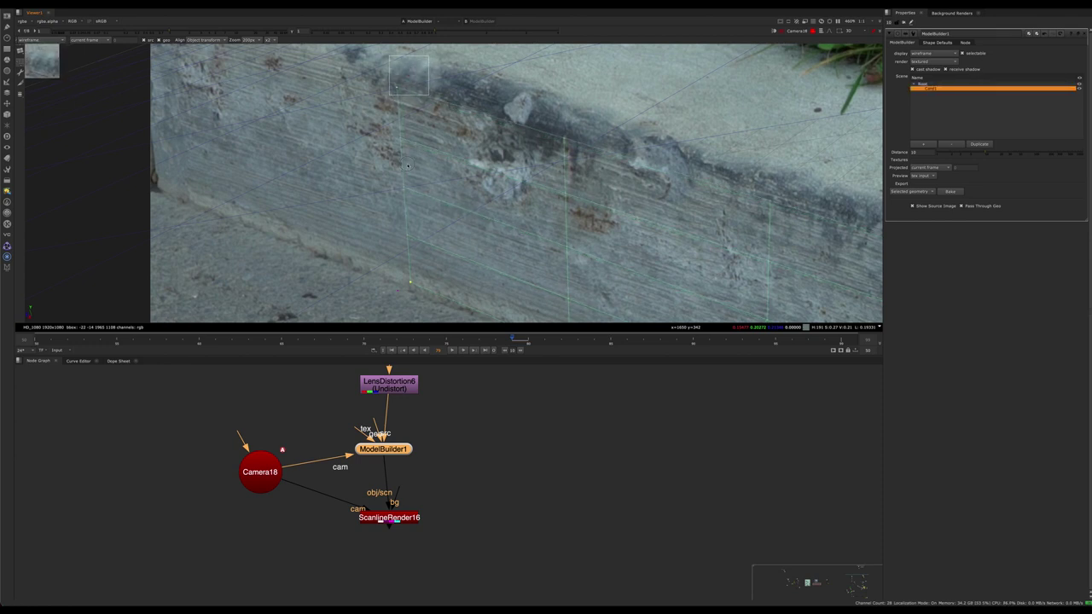
pyautogui.scroll(-3, 407, 167)
pyautogui.moveTo(408, 167); pyautogui.dragTo(234, 61, button='middle')
pyautogui.scroll(2, 740, 244)
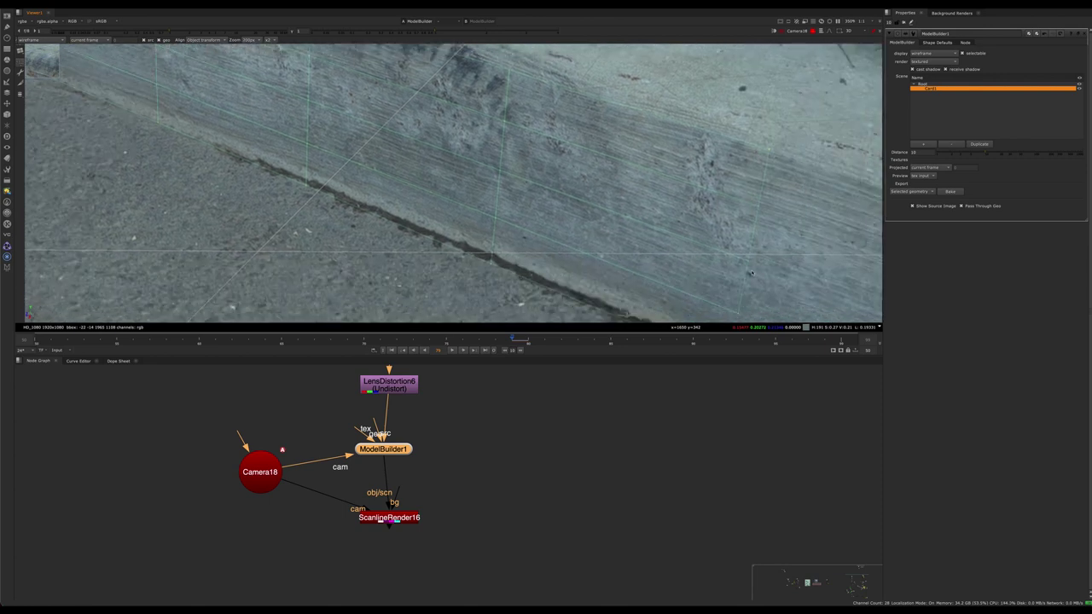
# At the later alignment frame, move the card's lower-right corner down onto the dark crack at the curb's base
pyautogui.scroll(-4, 750, 273)
pyautogui.moveTo(523, 303); pyautogui.dragTo(464, 323, button='middle')
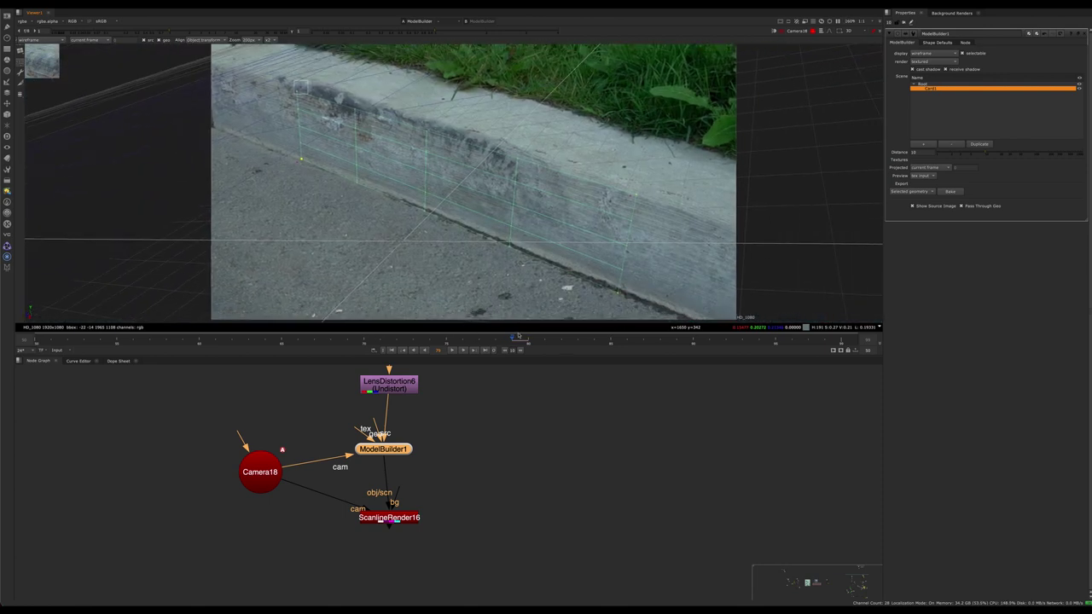
pyautogui.click(847, 340)
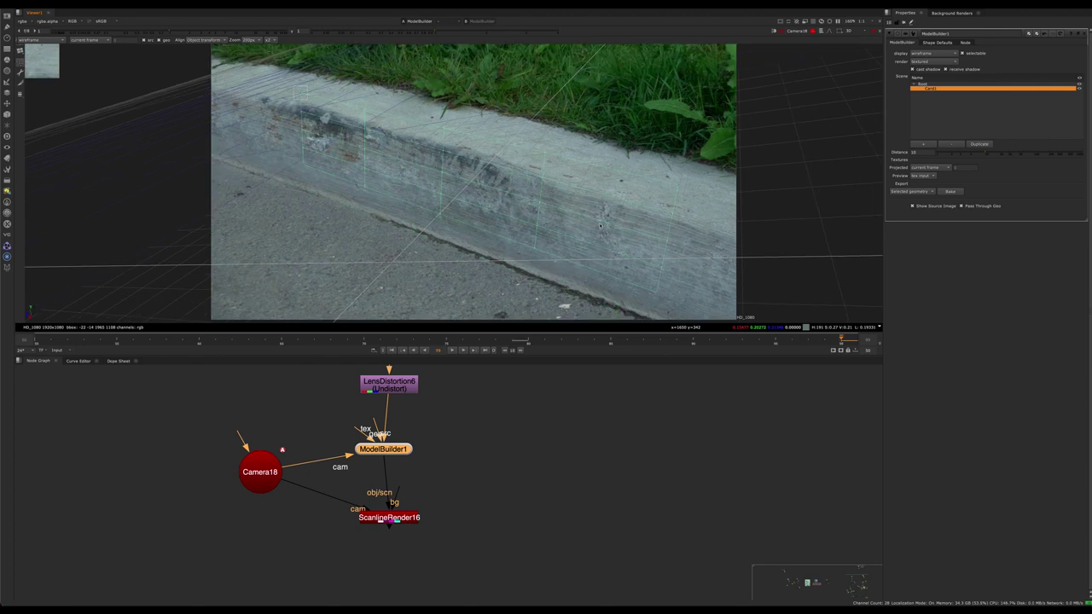
pyautogui.scroll(6, 601, 226)
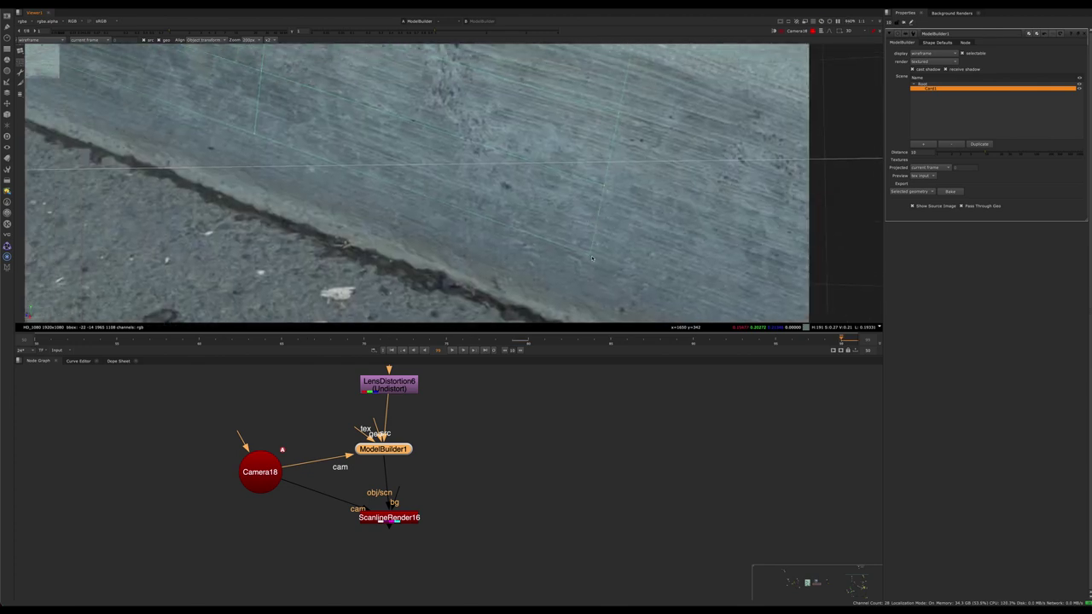
pyautogui.moveTo(592, 258); pyautogui.dragTo(476, 291)
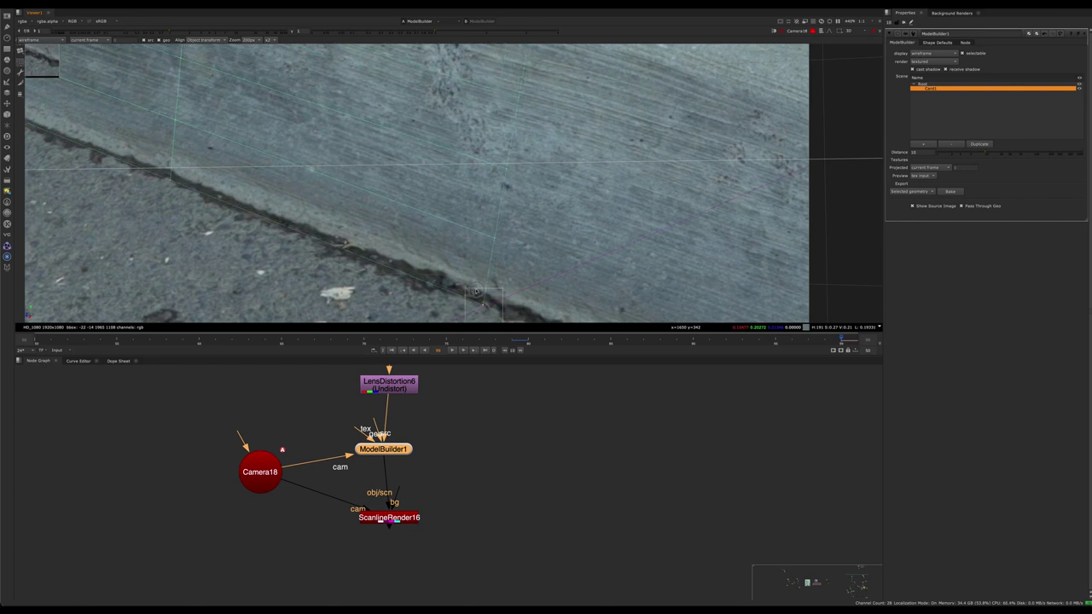
# Realign the card's lower-left corner with the far end of the curb's base line at the later alignment frame
pyautogui.scroll(-9, 504, 190)
pyautogui.moveTo(256, 100); pyautogui.dragTo(478, 192, button='middle')
pyautogui.scroll(8, 470, 193)
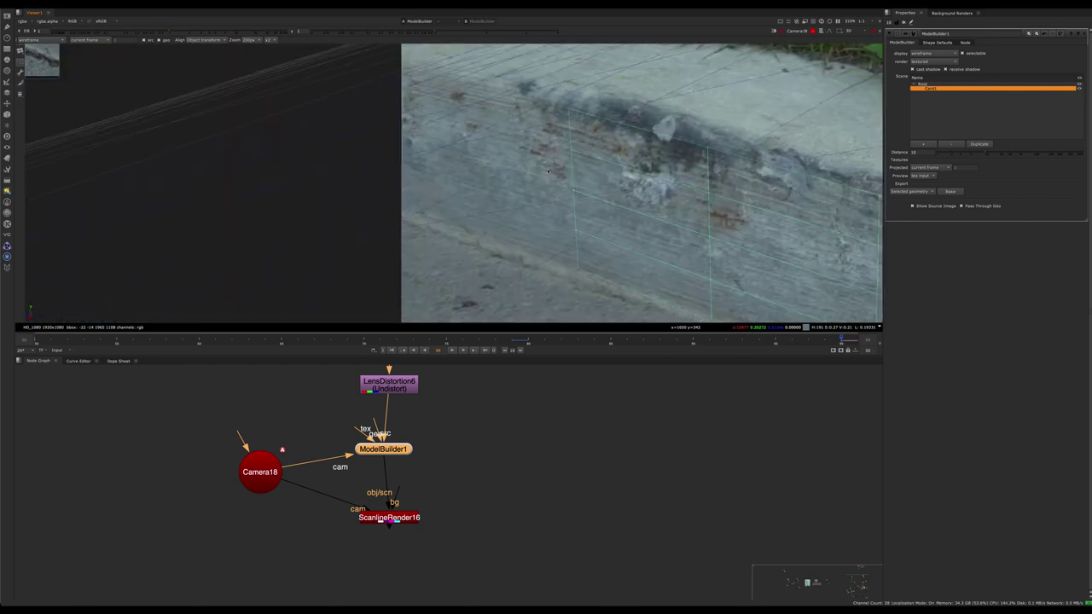
pyautogui.scroll(-2, 547, 171)
pyautogui.moveTo(548, 172); pyautogui.dragTo(446, 136, button='middle')
pyautogui.click(518, 339)
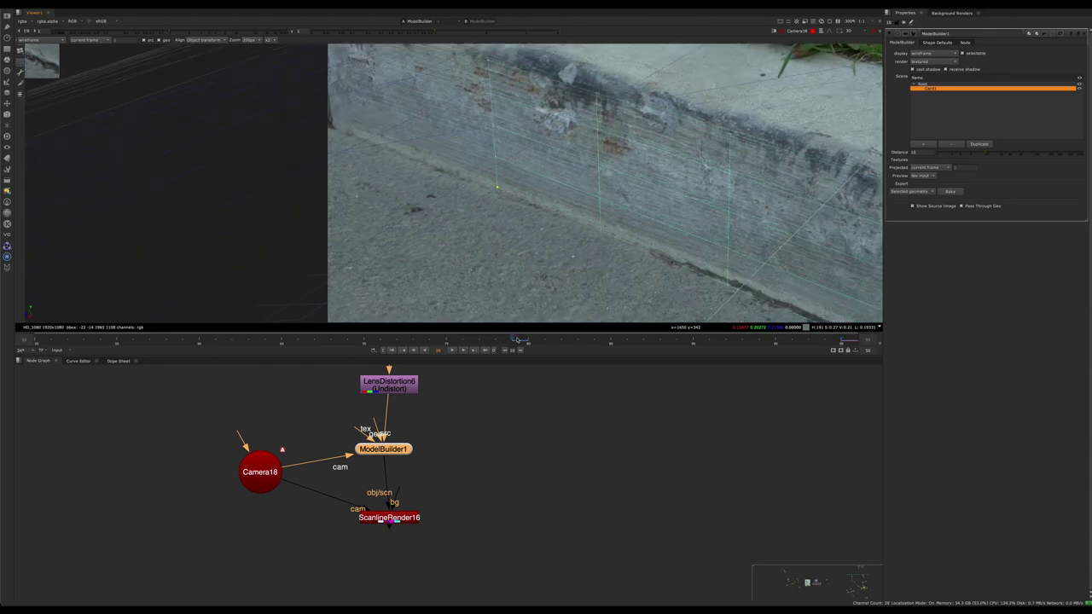
pyautogui.click(843, 340)
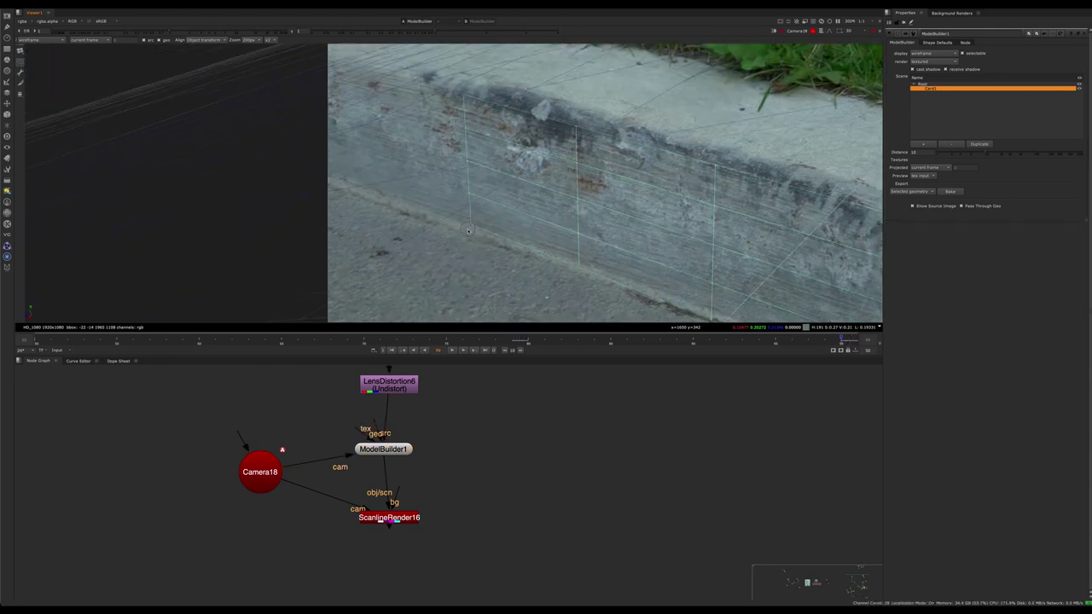
pyautogui.moveTo(471, 227); pyautogui.dragTo(460, 240)
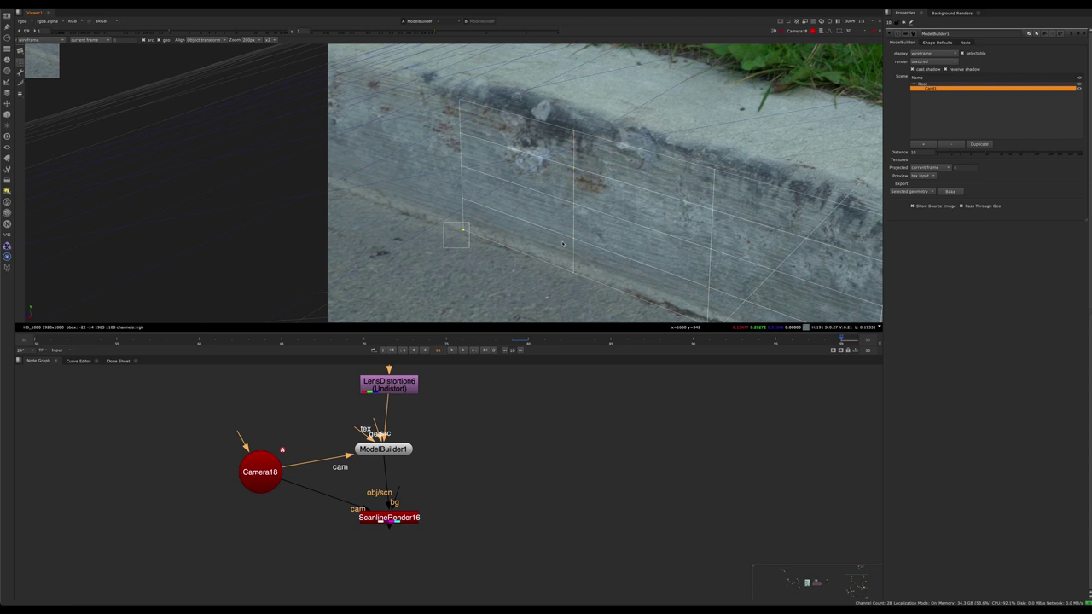
pyautogui.moveTo(593, 201); pyautogui.dragTo(555, 216, button='middle')
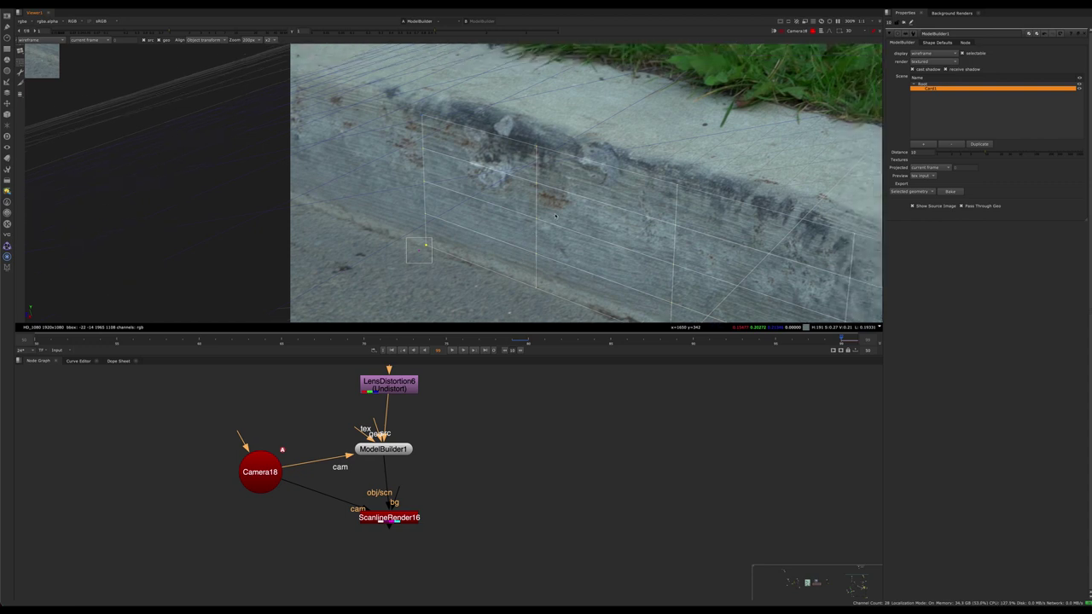
# Compare the card's far vertical edge against the rust marks on the curb between the two alignment frames
pyautogui.hotkey('shift', 'Left')
pyautogui.hotkey('shift', 'Left')
pyautogui.hotkey('shift', 'Right')
pyautogui.hotkey('shift', 'Right')
pyautogui.hotkey('shift', 'Left')
pyautogui.hotkey('shift', 'Left')
pyautogui.press('Left')
pyautogui.press('Left')
pyautogui.press('Left')
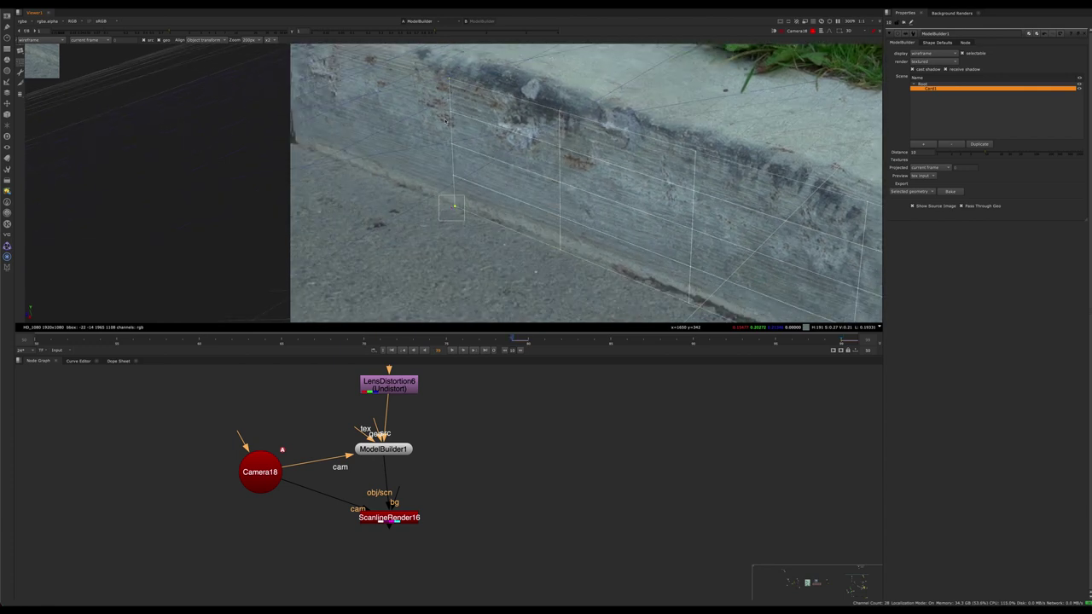
pyautogui.scroll(5, 444, 120)
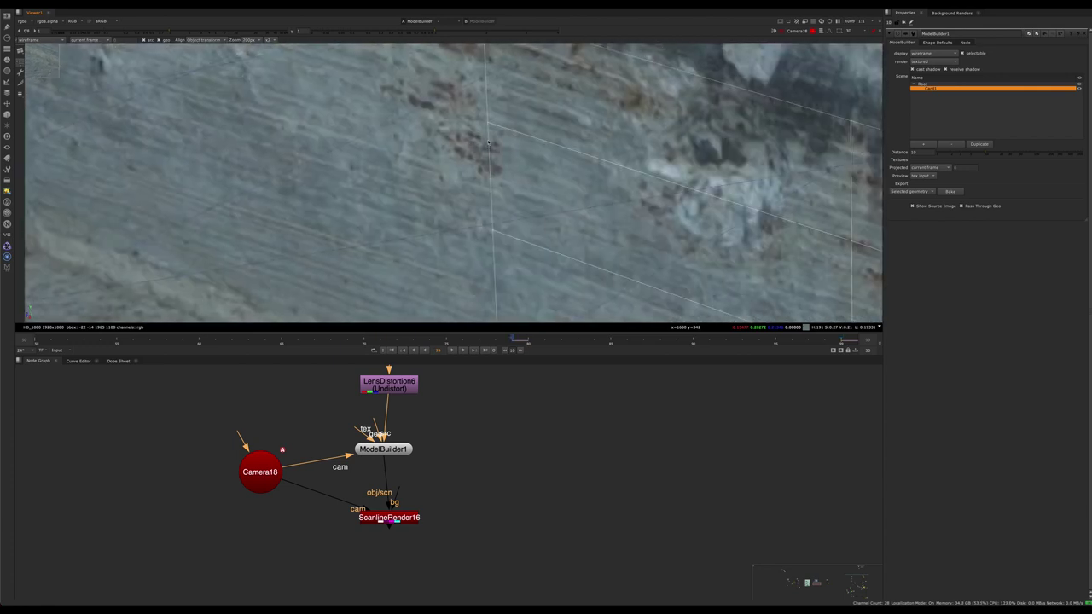
pyautogui.hotkey('shift', 'Right')
pyautogui.hotkey('shift', 'Right')
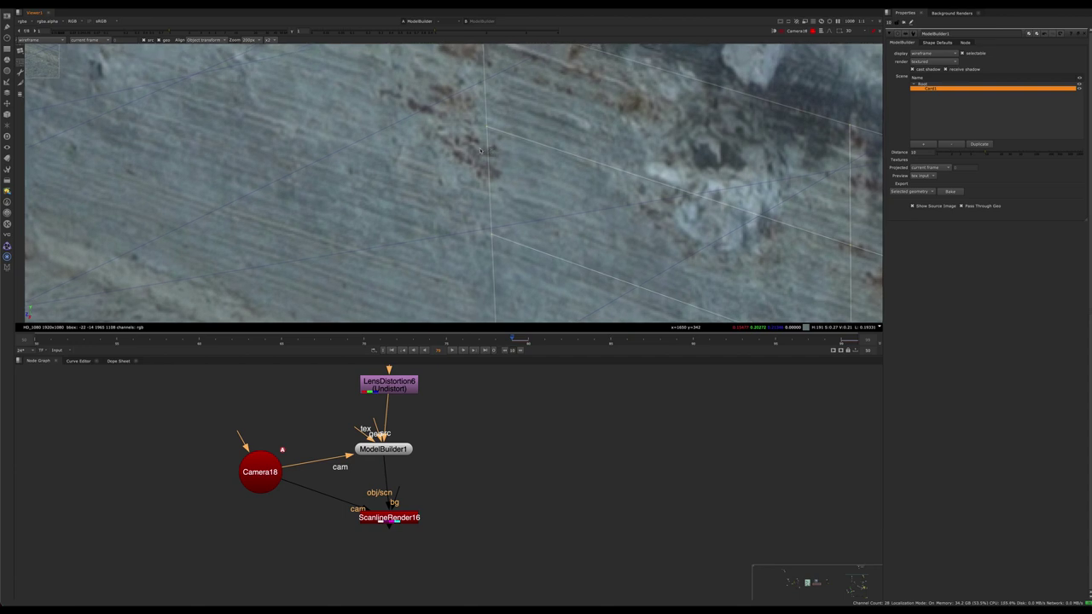
pyautogui.moveTo(493, 146); pyautogui.dragTo(494, 242, button='middle')
pyautogui.scroll(-5, 427, 242)
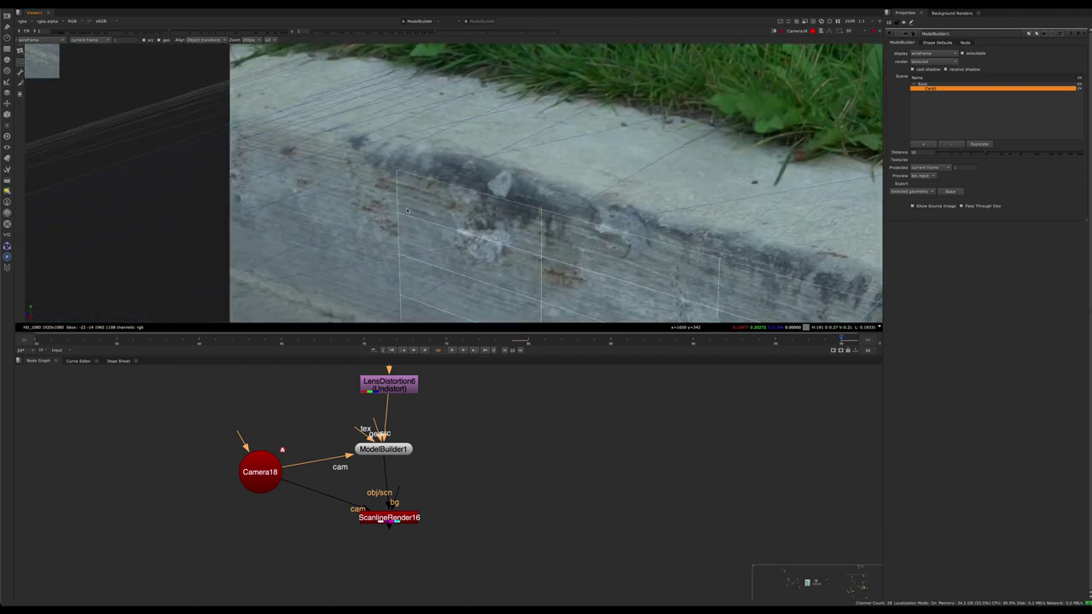
# Nudge the card's lower-left corner slightly outward along the base line at the later alignment frame and pick its upper-left corner
pyautogui.moveTo(372, 286); pyautogui.dragTo(421, 272, button='middle')
pyautogui.scroll(1, 422, 272)
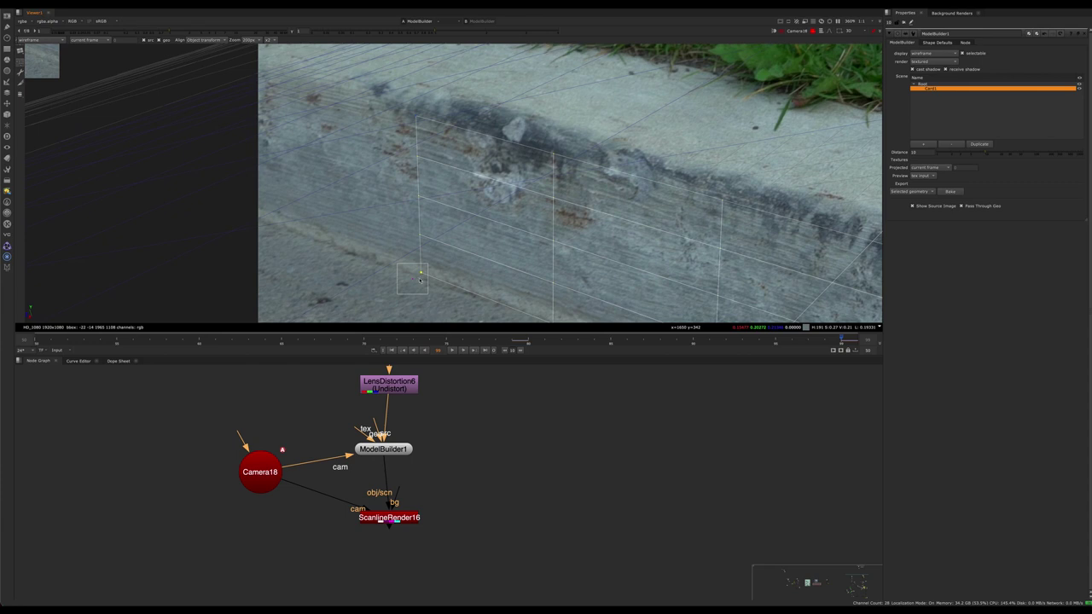
pyautogui.moveTo(412, 279); pyautogui.dragTo(407, 284)
pyautogui.hotkey('shift', 'Left')
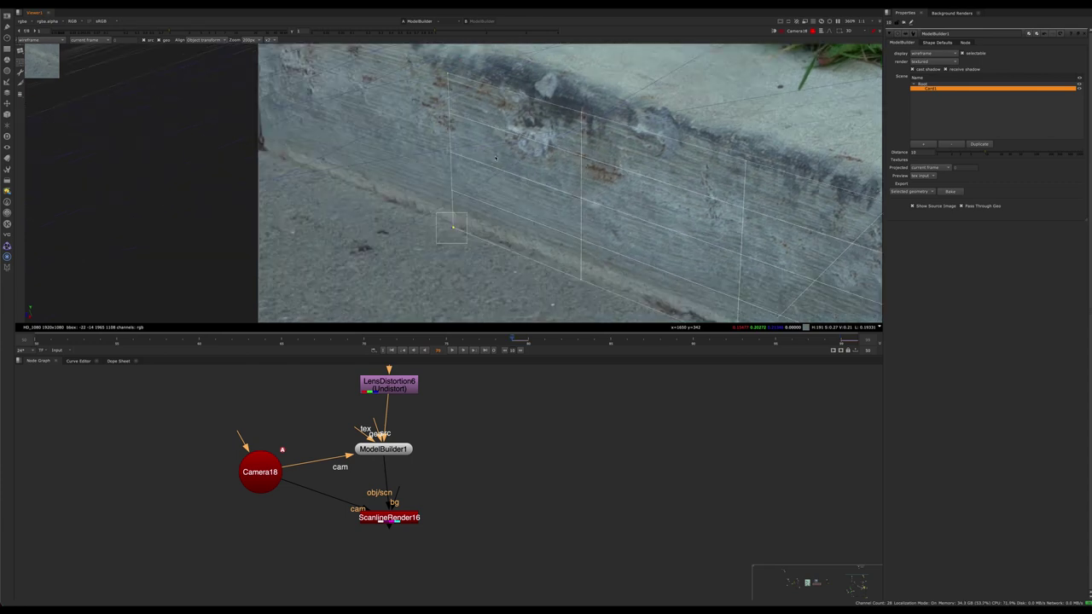
pyautogui.hotkey('shift', 'Right')
pyautogui.hotkey('shift', 'Right')
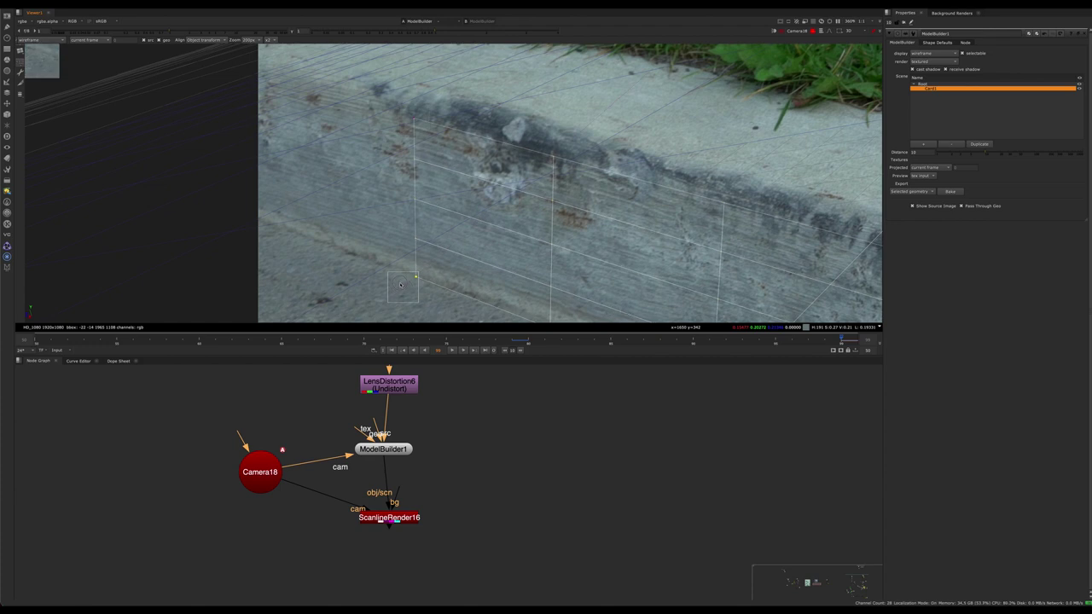
pyautogui.hotkey('ctrl', 'Left')
pyautogui.hotkey('ctrl', 'Right')
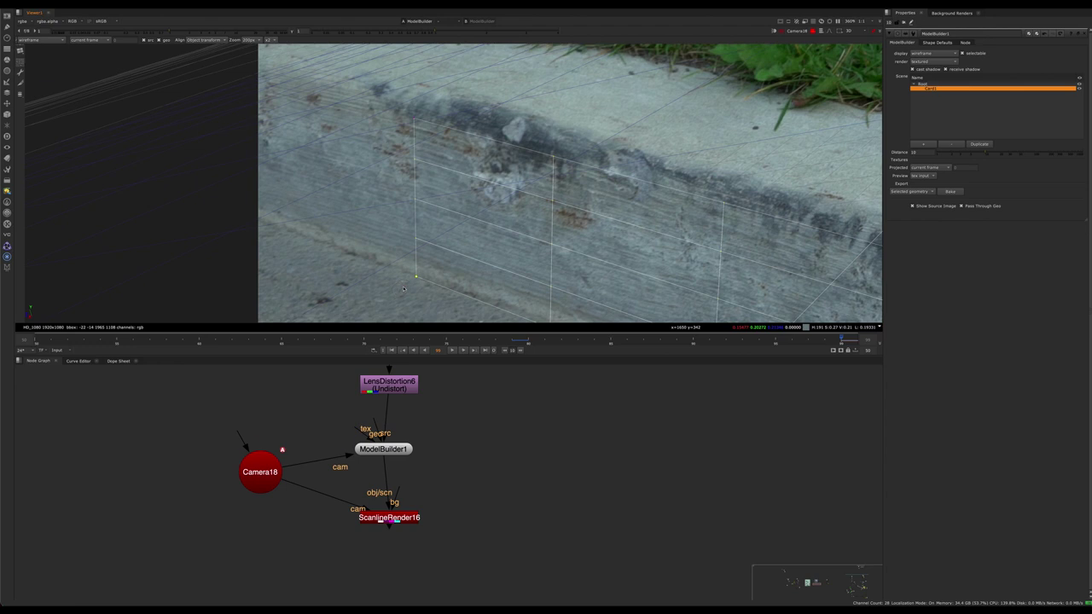
pyautogui.click(414, 121)
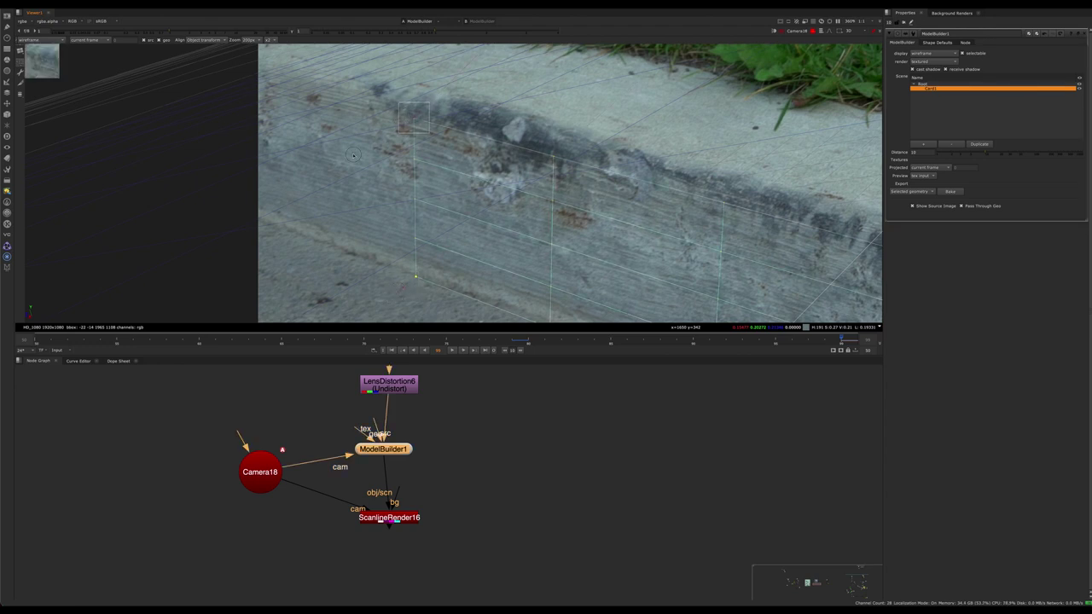
# Refine the card's lower-right corner along the base crack at the near end of the curb in the later alignment frame
pyautogui.moveTo(723, 274); pyautogui.dragTo(366, 128, button='middle')
pyautogui.scroll(-2, 366, 128)
pyautogui.moveTo(690, 294); pyautogui.dragTo(568, 251, button='middle')
pyautogui.scroll(3, 567, 250)
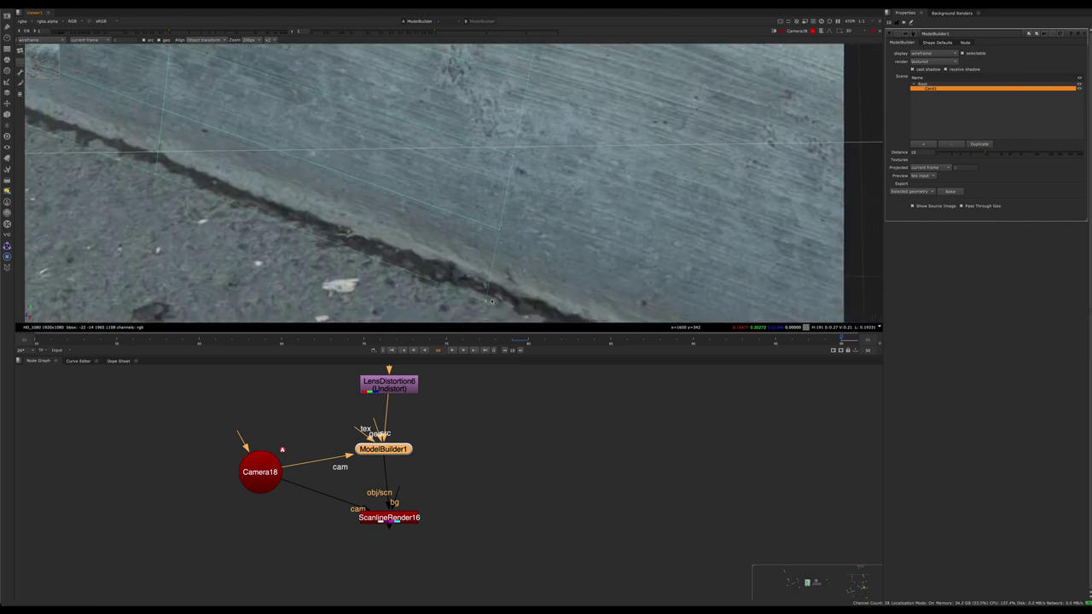
pyautogui.moveTo(502, 304); pyautogui.dragTo(508, 296)
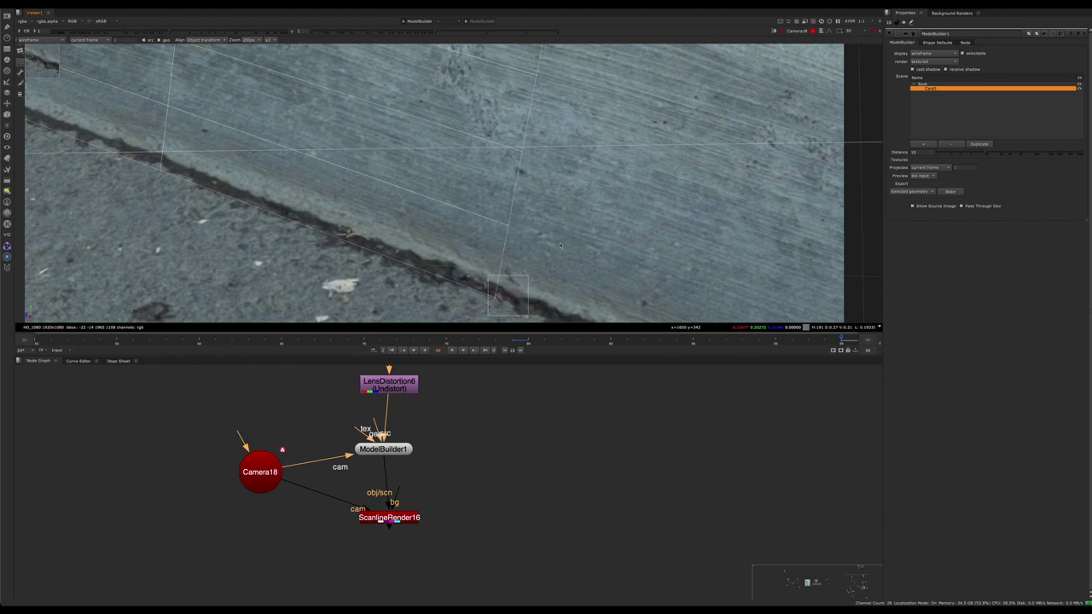
pyautogui.hotkey('ctrl', 'Left')
pyautogui.hotkey('ctrl', 'Right')
pyautogui.moveTo(510, 297); pyautogui.dragTo(511, 297)
pyautogui.scroll(-4, 537, 284)
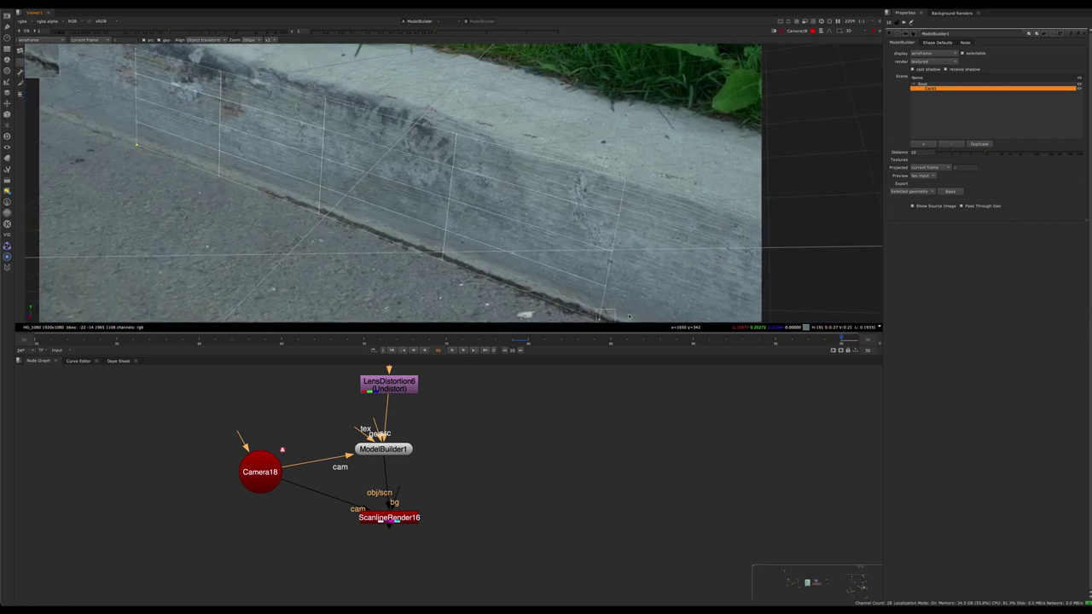
# Check how the card's far corners stick to the curb by switching between the two alignment frames
pyautogui.moveTo(470, 185); pyautogui.dragTo(593, 259, button='middle')
pyautogui.hotkey('shift', 'Left')
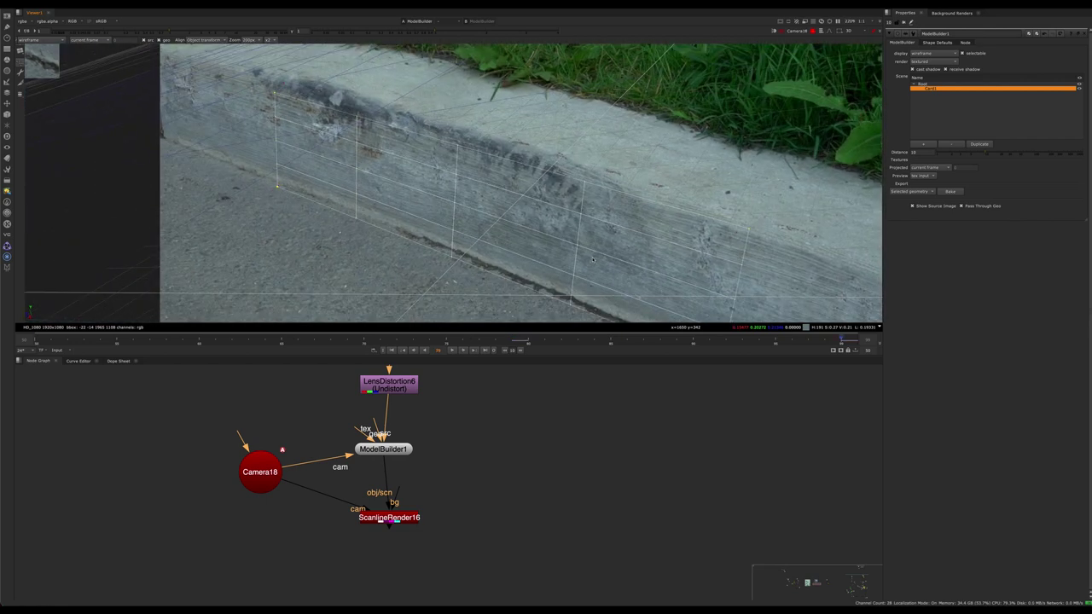
pyautogui.hotkey('shift', 'Left')
pyautogui.hotkey('shift', 'Right')
pyautogui.hotkey('shift', 'Right')
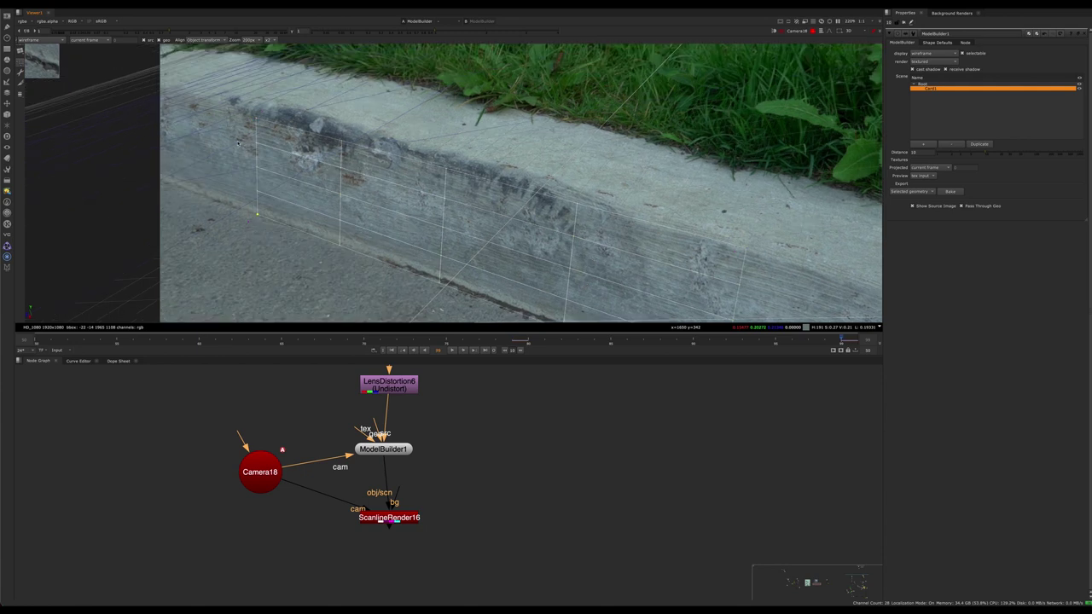
pyautogui.click(512, 340)
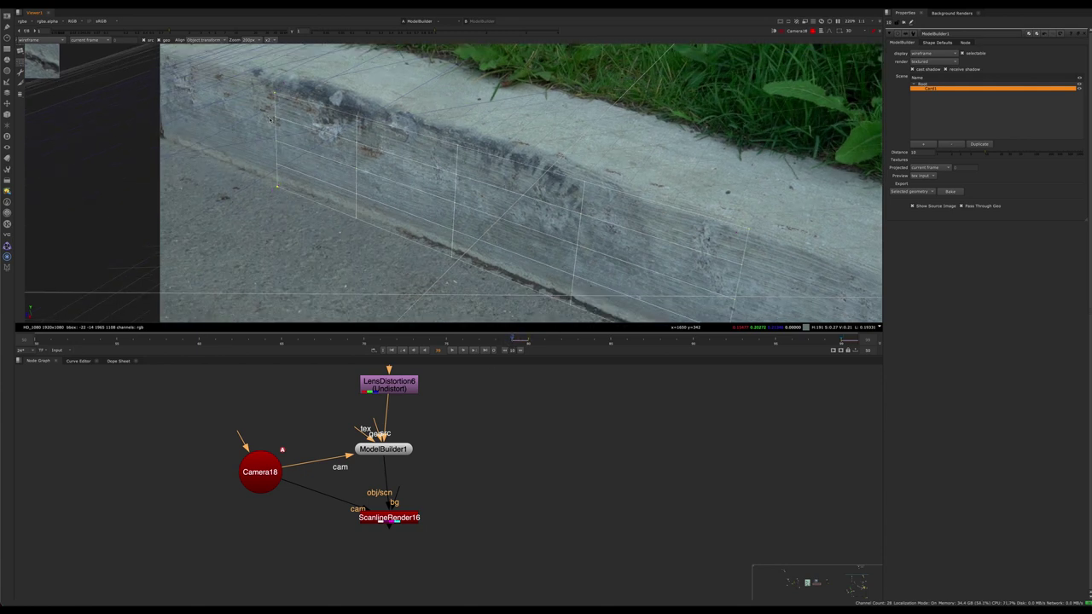
pyautogui.click(844, 341)
pyautogui.moveTo(251, 207); pyautogui.dragTo(264, 209, button='middle')
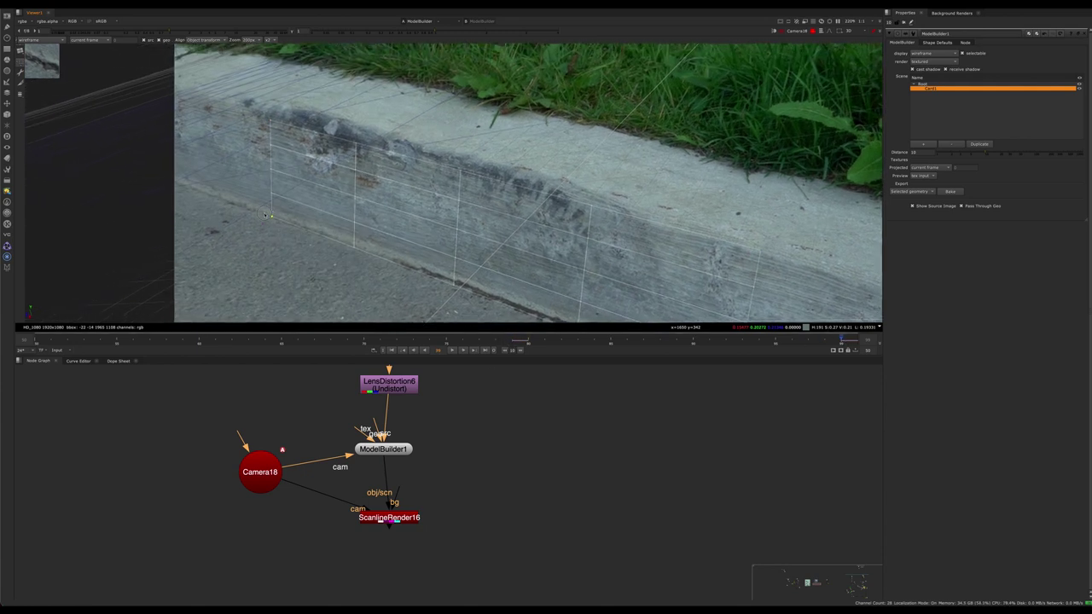
pyautogui.scroll(2, 264, 208)
pyautogui.click(513, 341)
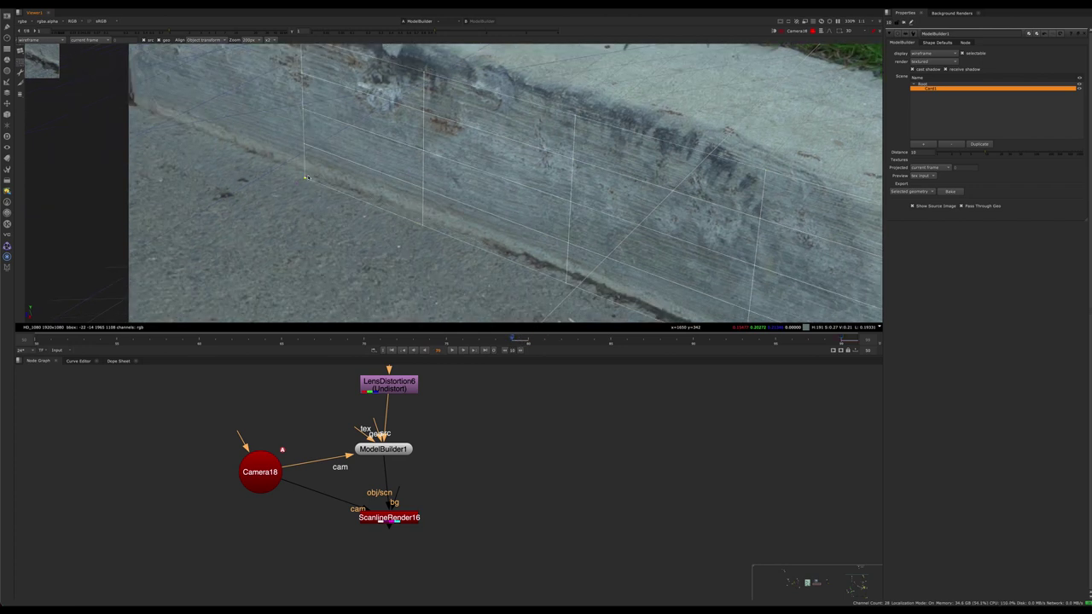
pyautogui.click(306, 177)
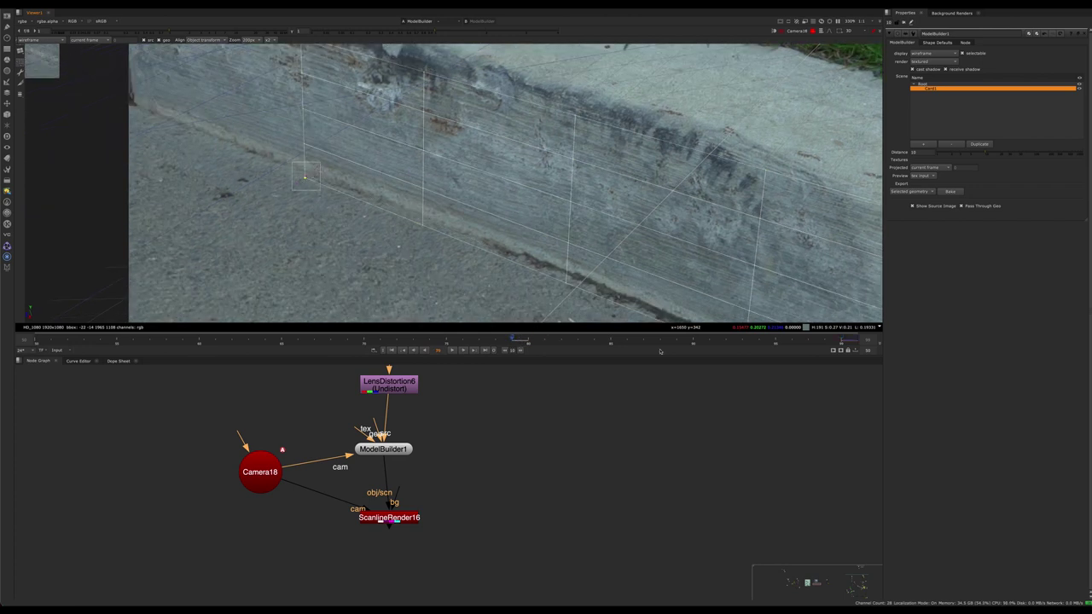
pyautogui.click(844, 340)
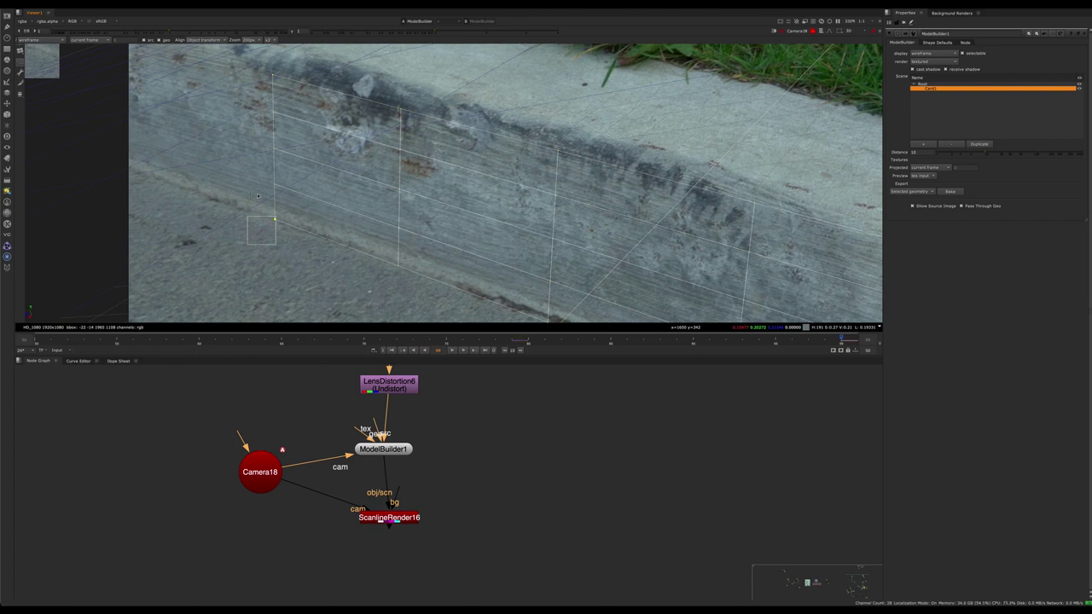
pyautogui.moveTo(282, 89); pyautogui.dragTo(300, 136, button='middle')
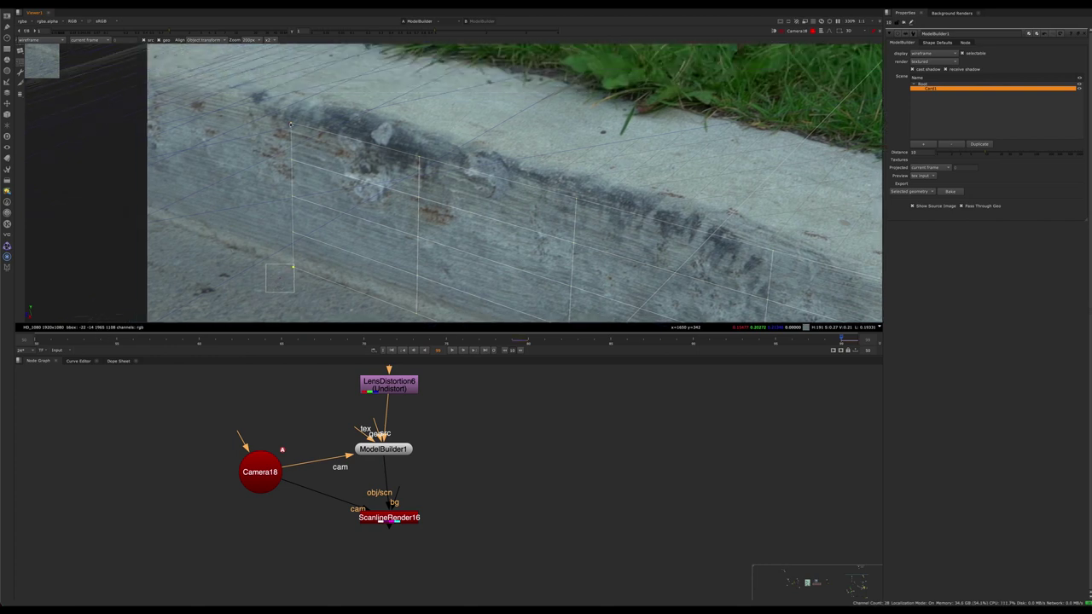
# Examine the card's near edge and lower-right corner against the base crack in both alignment frames
pyautogui.scroll(-5, 387, 85)
pyautogui.moveTo(700, 290); pyautogui.dragTo(494, 192, button='middle')
pyautogui.scroll(1, 494, 192)
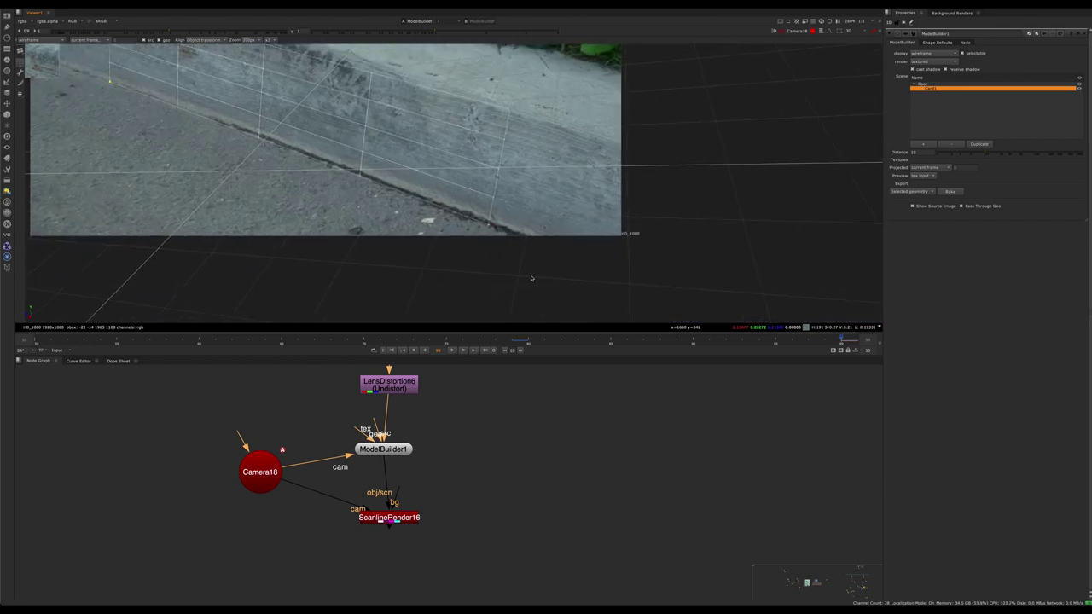
pyautogui.moveTo(531, 278)
pyautogui.mouseDown(button='middle')
pyautogui.moveTo(542, 293)
pyautogui.moveTo(597, 276)
pyautogui.moveTo(673, 356)
pyautogui.moveTo(526, 264)
pyautogui.mouseUp(button='middle')
pyautogui.click(513, 338)
pyautogui.moveTo(733, 303); pyautogui.dragTo(680, 269, button='middle')
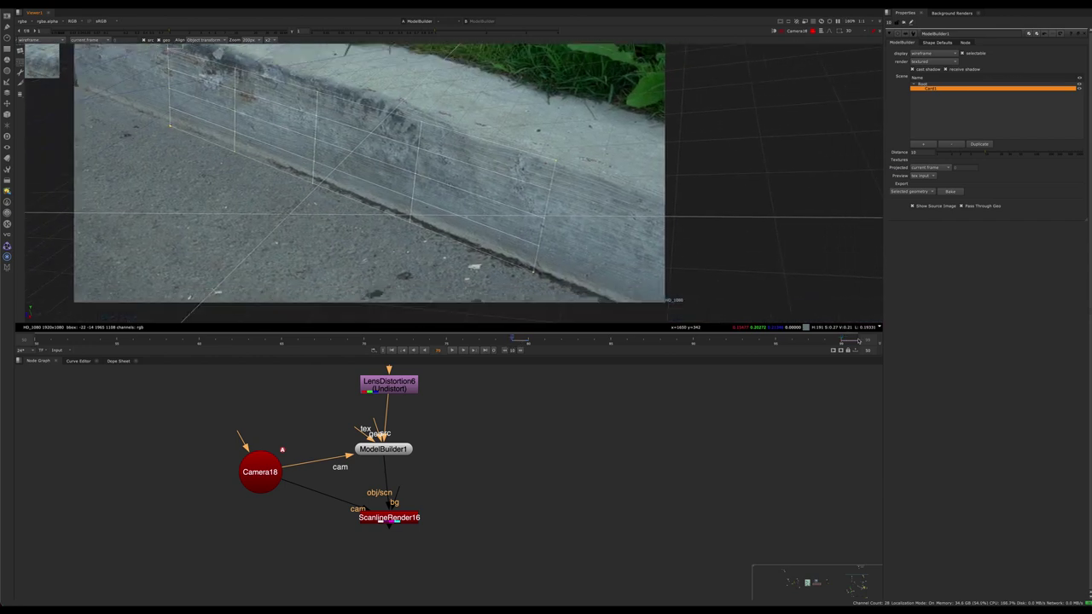
pyautogui.click(846, 339)
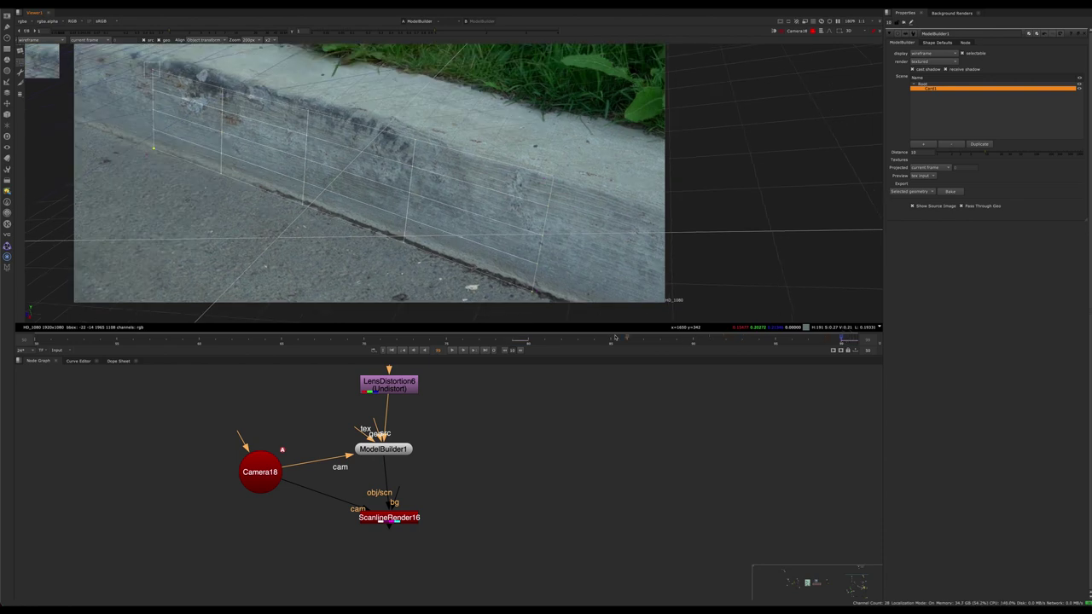
pyautogui.click(512, 340)
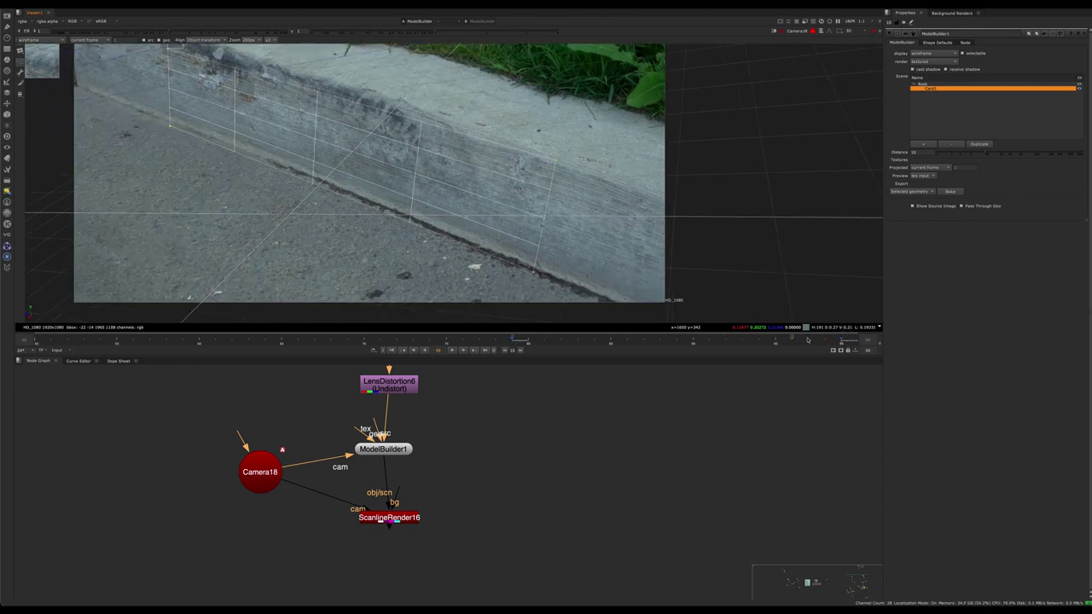
# Compare the card's lower edge with the curb's base crack at the two alignment frames, up close and along its length
pyautogui.click(513, 339)
pyautogui.moveTo(513, 340)
pyautogui.mouseDown()
pyautogui.moveTo(726, 339)
pyautogui.moveTo(512, 340)
pyautogui.mouseUp()
pyautogui.moveTo(561, 209); pyautogui.dragTo(683, 257, button='middle')
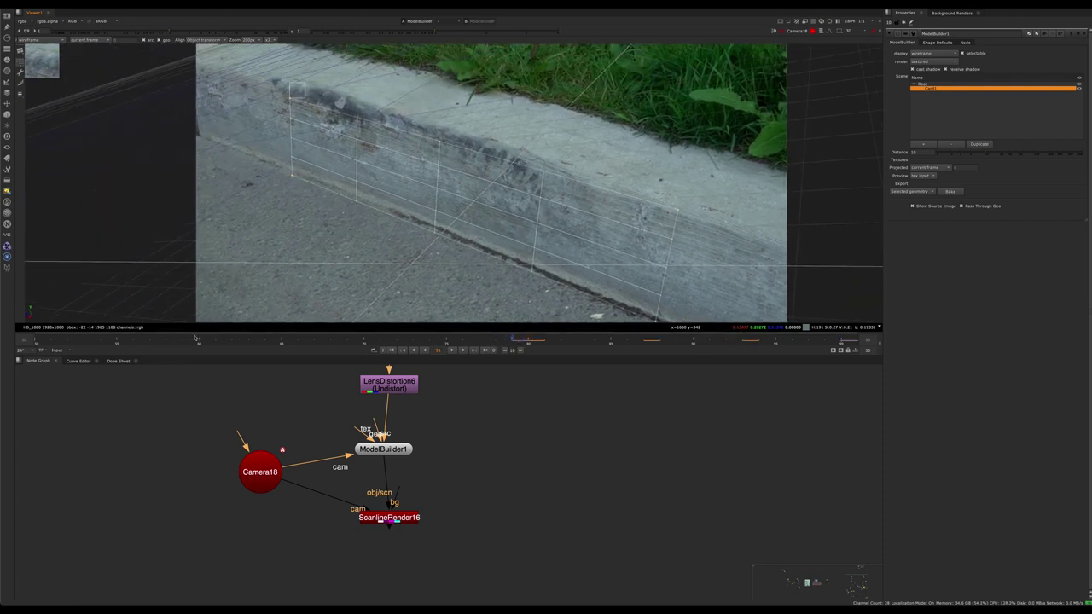
pyautogui.click(200, 340)
pyautogui.moveTo(658, 293); pyautogui.dragTo(584, 279, button='middle')
pyautogui.scroll(3, 584, 279)
pyautogui.scroll(3, 599, 260)
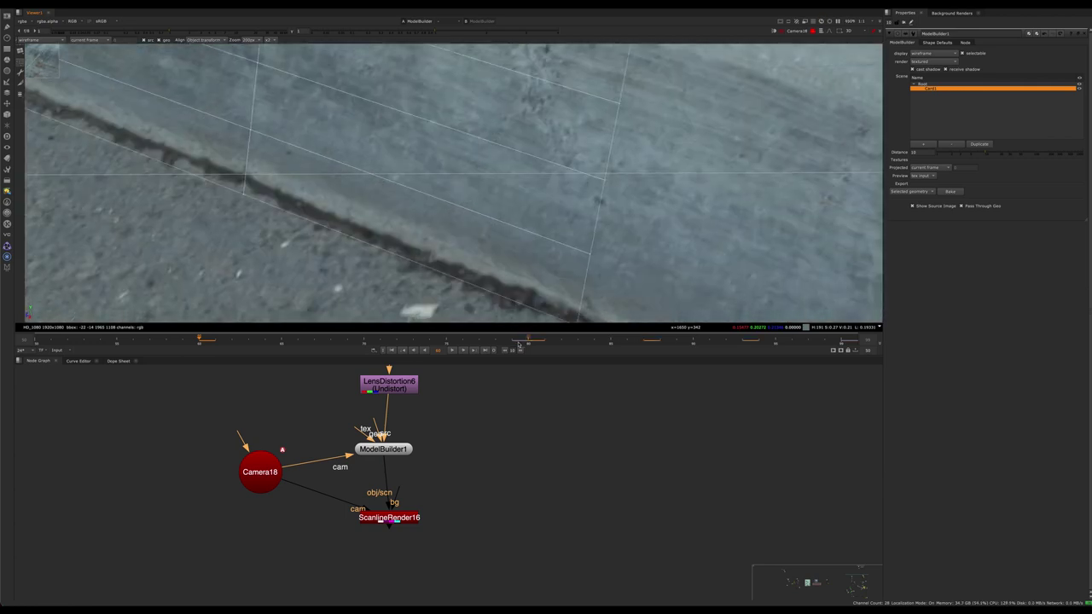
pyautogui.click(512, 340)
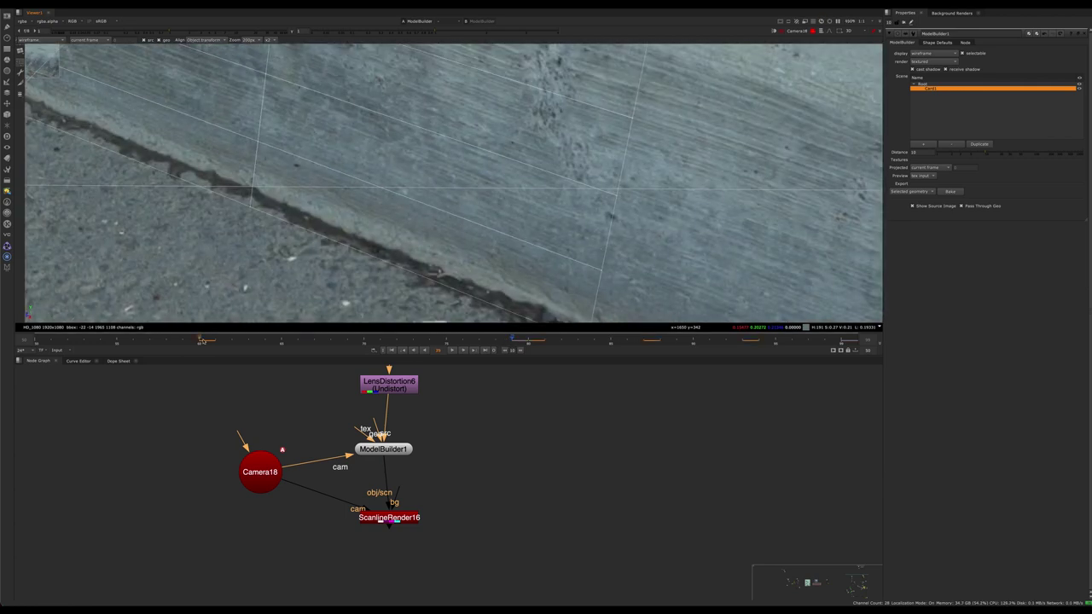
pyautogui.click(201, 341)
pyautogui.moveTo(309, 178); pyautogui.dragTo(507, 285, button='middle')
pyautogui.scroll(-2, 465, 209)
# Scrub between the start of the shot and the later alignment frame to check how the card follows the curb's front face
pyautogui.moveTo(56, 340); pyautogui.dragTo(215, 331)
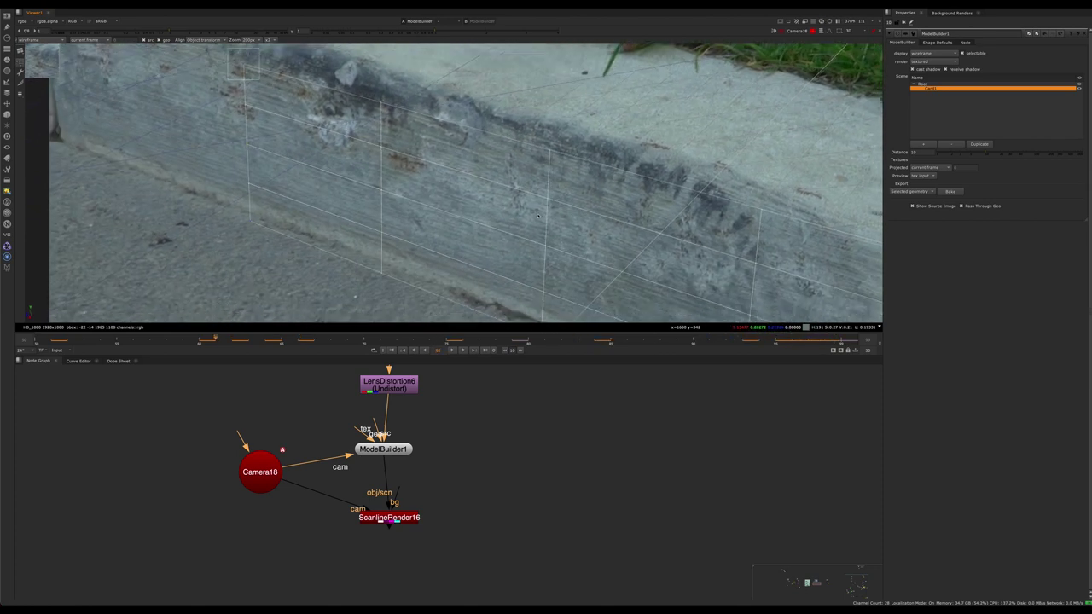
pyautogui.scroll(-3, 464, 213)
pyautogui.moveTo(624, 237); pyautogui.dragTo(497, 215, button='middle')
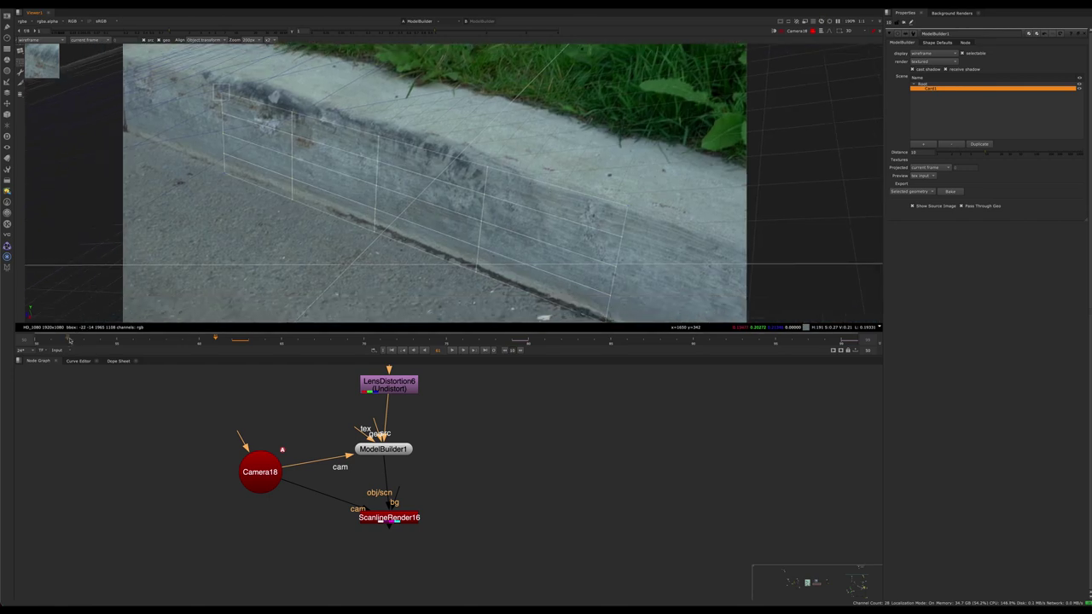
pyautogui.moveTo(70, 340); pyautogui.dragTo(39, 338)
pyautogui.moveTo(283, 312); pyautogui.dragTo(378, 305, button='middle')
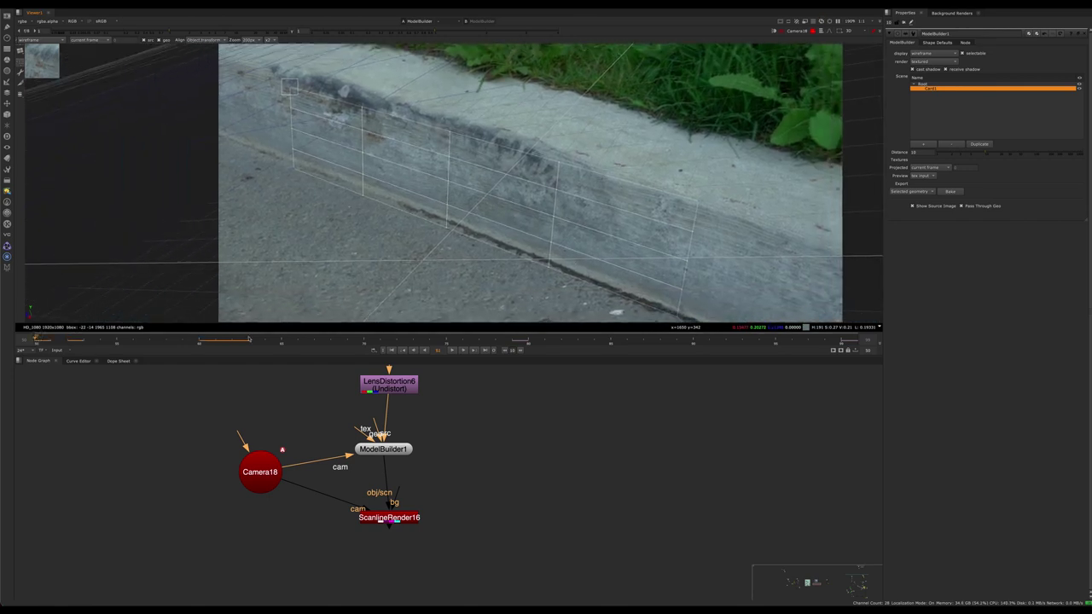
pyautogui.moveTo(249, 338); pyautogui.dragTo(513, 338)
pyautogui.moveTo(629, 90); pyautogui.dragTo(508, 93, button='middle')
pyautogui.scroll(-2, 381, 225)
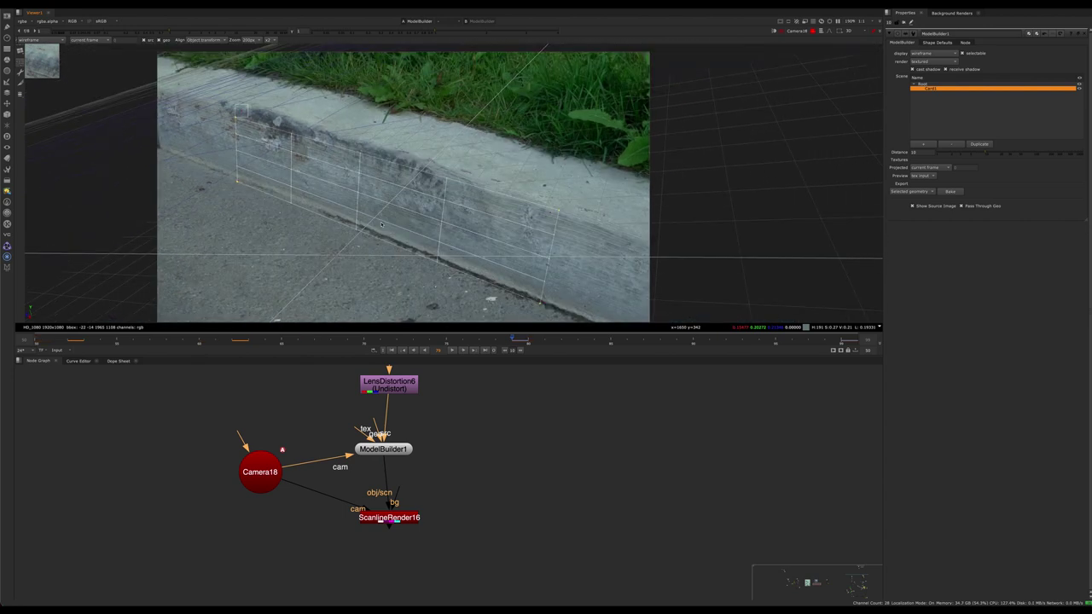
pyautogui.scroll(-1, 382, 224)
pyautogui.scroll(4, 354, 203)
pyautogui.moveTo(354, 203); pyautogui.dragTo(370, 210, button='middle')
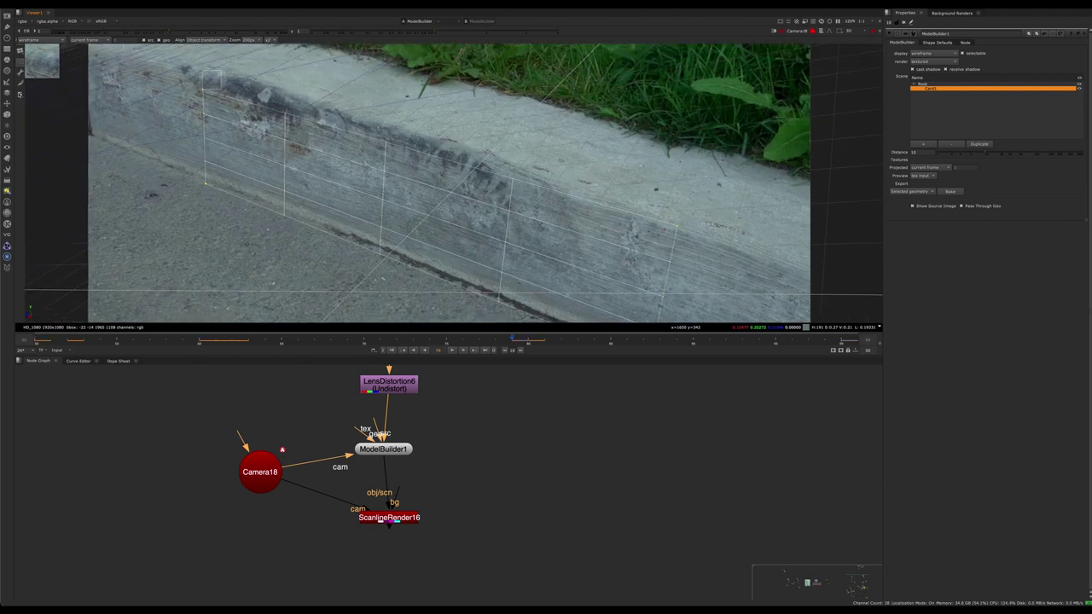
pyautogui.click(20, 95)
pyautogui.click(322, 258)
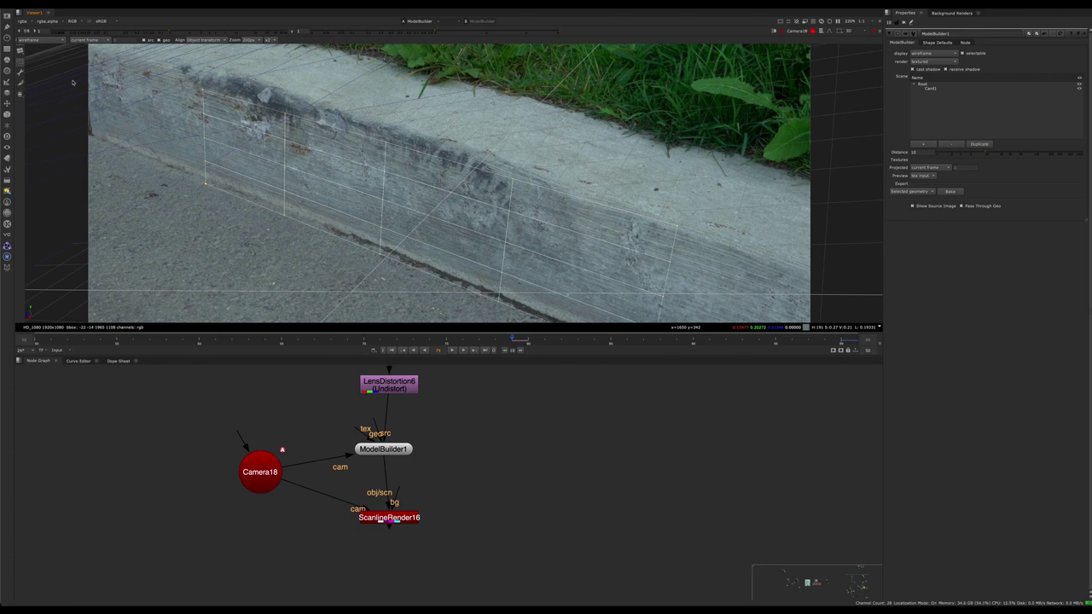
pyautogui.rightClick(300, 211)
pyautogui.click(312, 261)
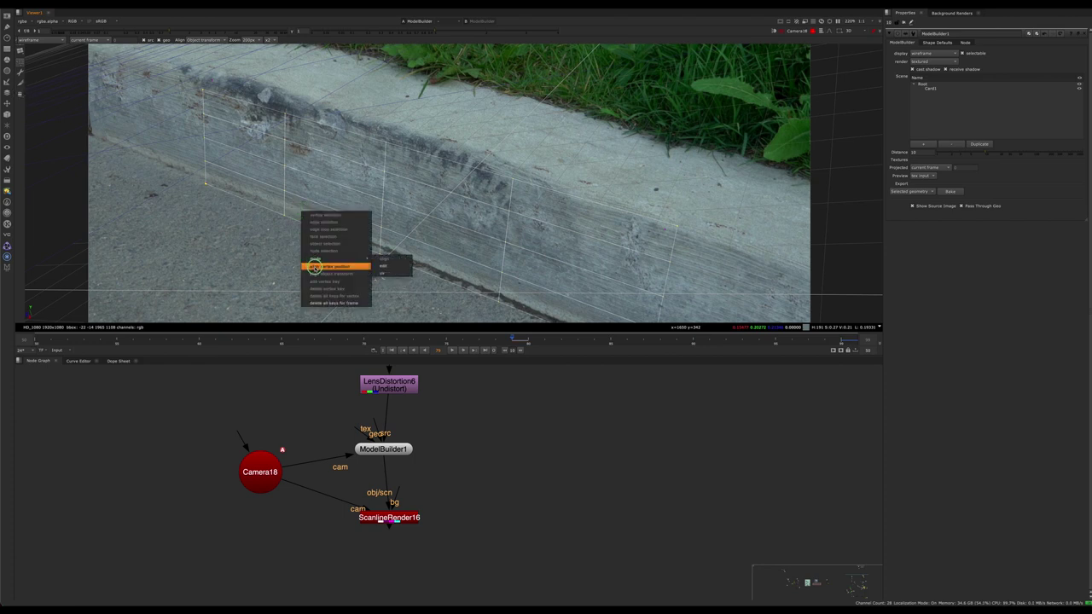
pyautogui.click(183, 246)
# Switch ModelBuilder to edit mode and open the choice of selection modes for the card's geometry
pyautogui.click(20, 74)
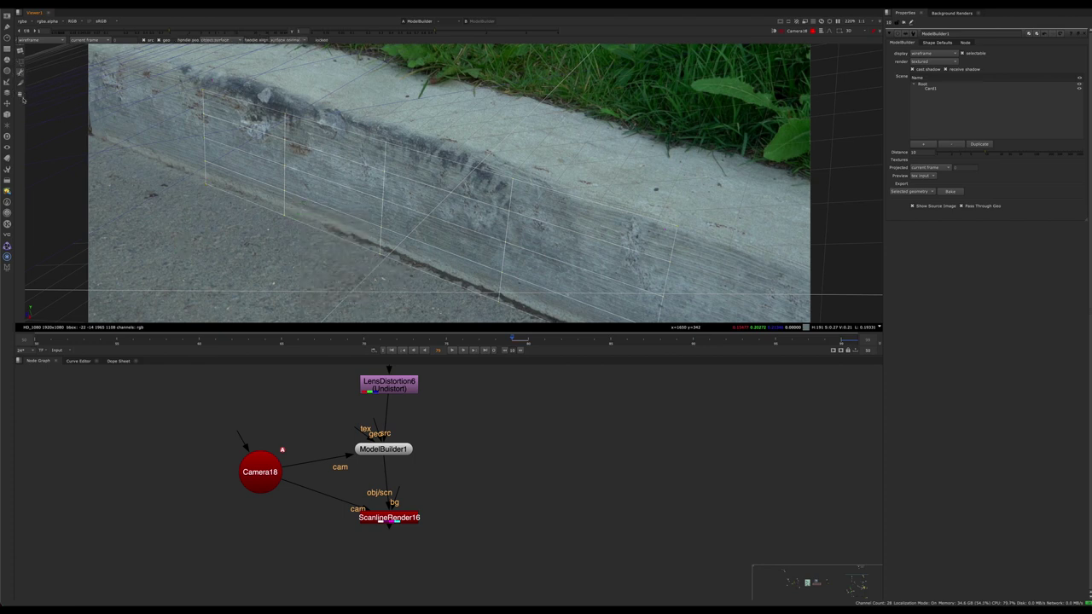
pyautogui.click(20, 94)
pyautogui.click(22, 74)
pyautogui.click(20, 95)
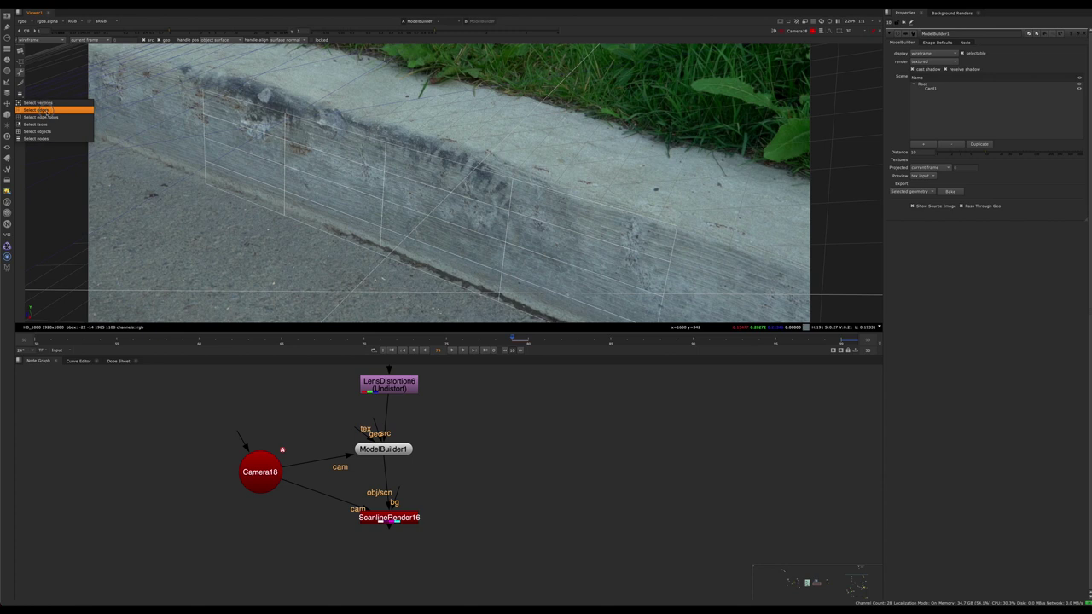
# In edge selection mode, select the card's bottom edges and extrude them outward across the pavement
pyautogui.click(42, 110)
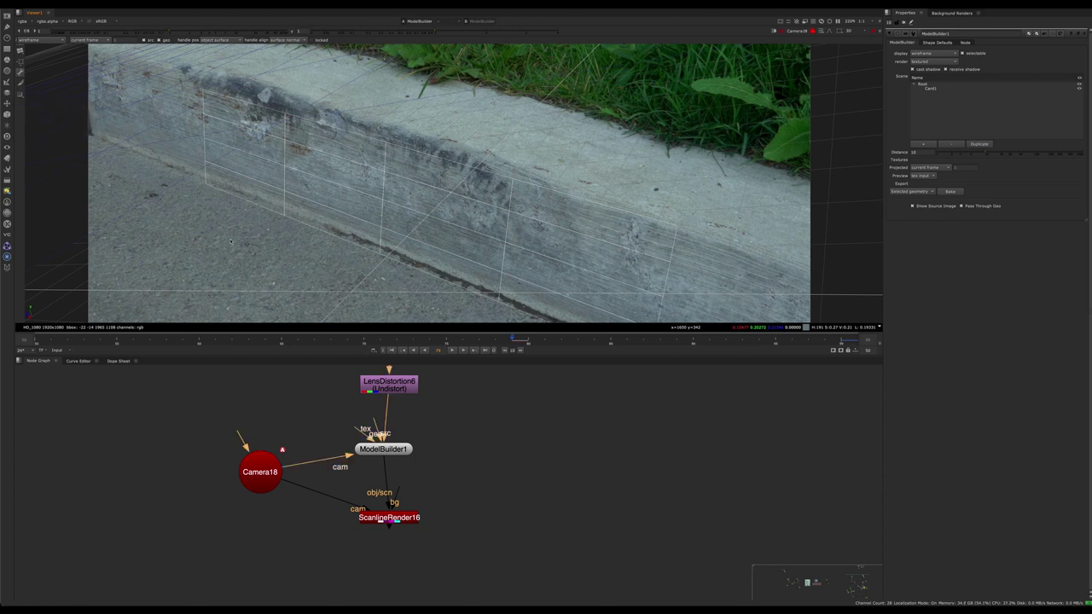
pyautogui.click(244, 199)
pyautogui.keyDown('shift'); pyautogui.click(328, 234); pyautogui.keyUp('shift')
pyautogui.keyDown('shift'); pyautogui.click(433, 273); pyautogui.keyUp('shift')
pyautogui.moveTo(546, 315); pyautogui.dragTo(481, 241, button='middle')
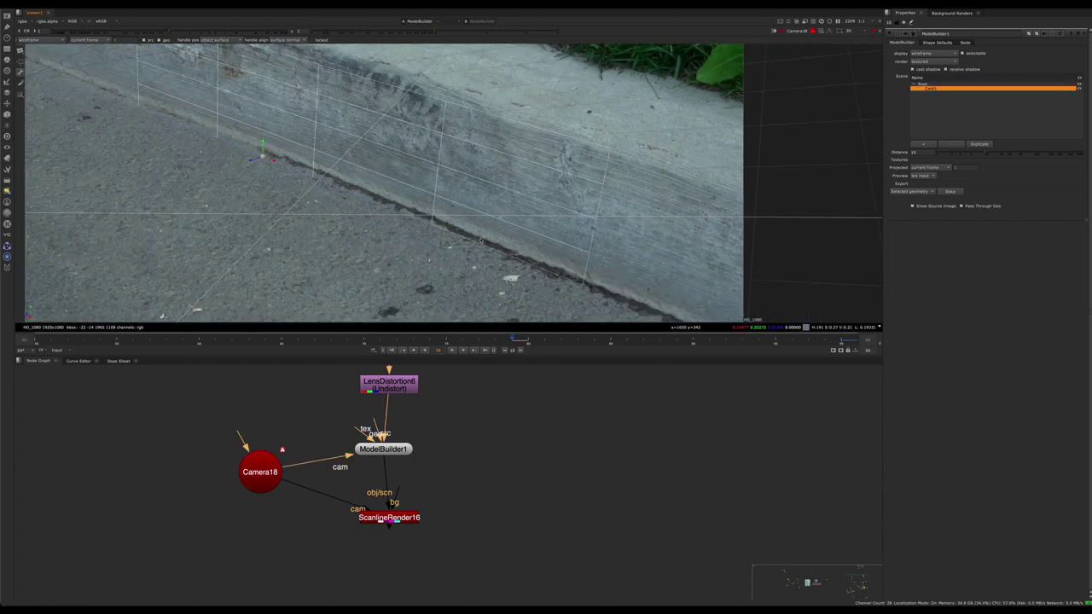
pyautogui.moveTo(269, 160); pyautogui.dragTo(377, 193, button='middle')
pyautogui.rightClick(377, 192)
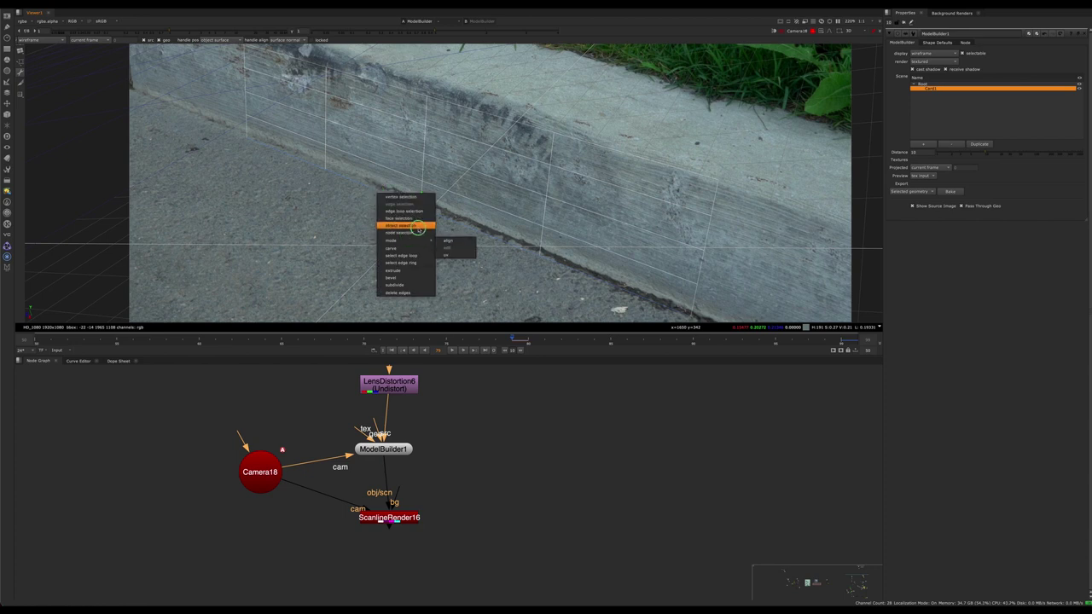
pyautogui.click(410, 271)
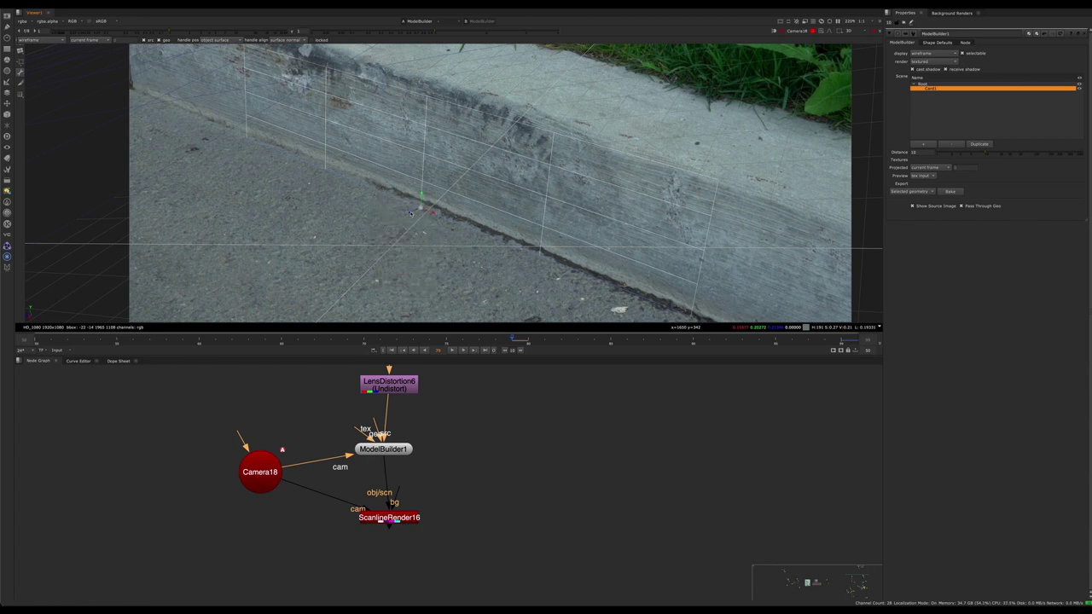
pyautogui.moveTo(411, 213); pyautogui.dragTo(356, 246)
# Select the card's top edges and extrude them back toward the curb's top surface
pyautogui.moveTo(466, 198); pyautogui.dragTo(467, 232, button='middle')
pyautogui.click(363, 87)
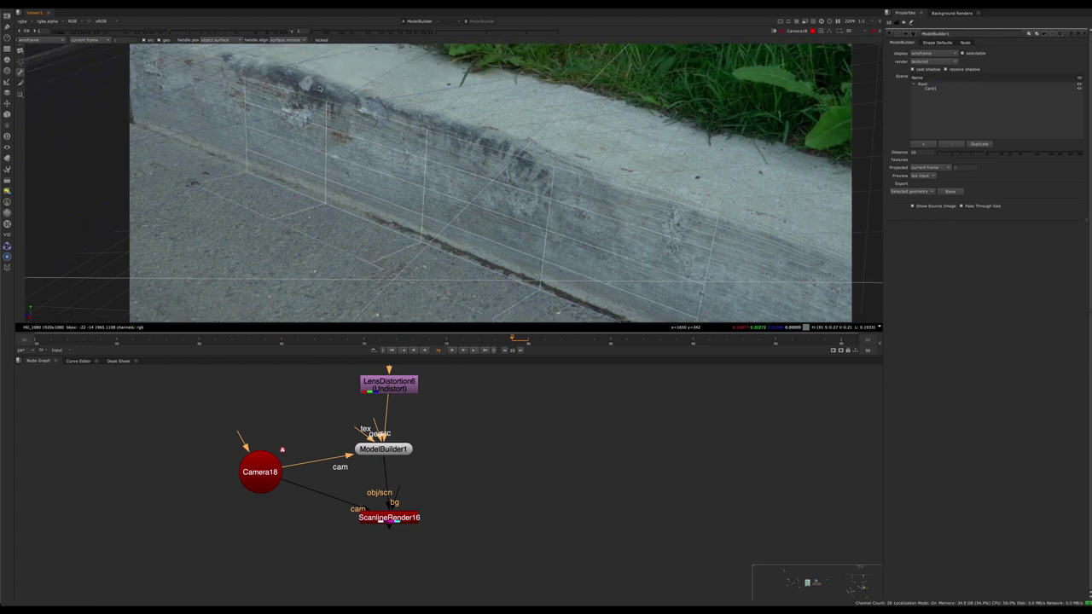
pyautogui.click(366, 117)
pyautogui.moveTo(535, 187); pyautogui.dragTo(500, 178, button='middle')
pyautogui.keyDown('shift'); pyautogui.click(591, 180); pyautogui.keyUp('shift')
pyautogui.moveTo(589, 181); pyautogui.dragTo(590, 213, button='middle')
pyautogui.moveTo(429, 169); pyautogui.dragTo(443, 230, button='right')
pyautogui.click(448, 249)
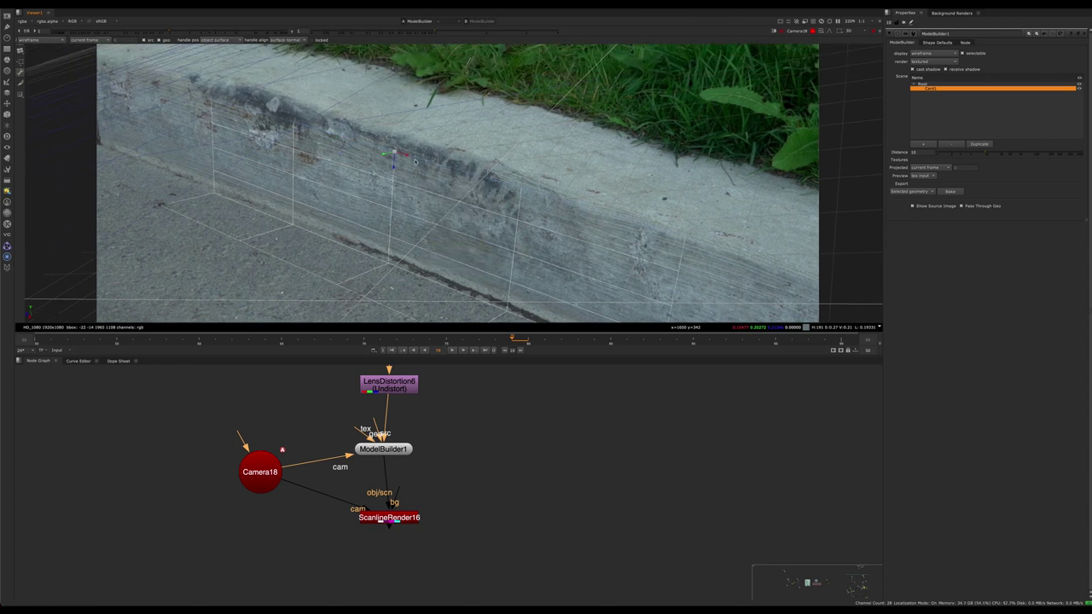
pyautogui.moveTo(386, 154); pyautogui.dragTo(441, 145)
# Raise the card's whole top edge loop slightly and extrude it back across the curb's top surface
pyautogui.click(354, 116)
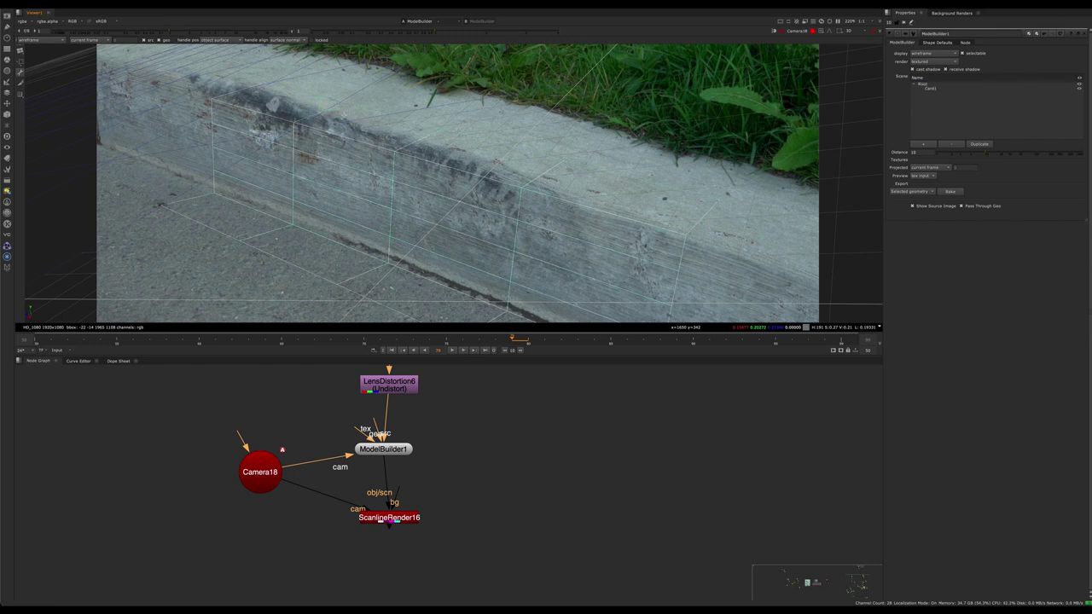
pyautogui.doubleClick(260, 107)
pyautogui.moveTo(396, 139); pyautogui.dragTo(396, 125)
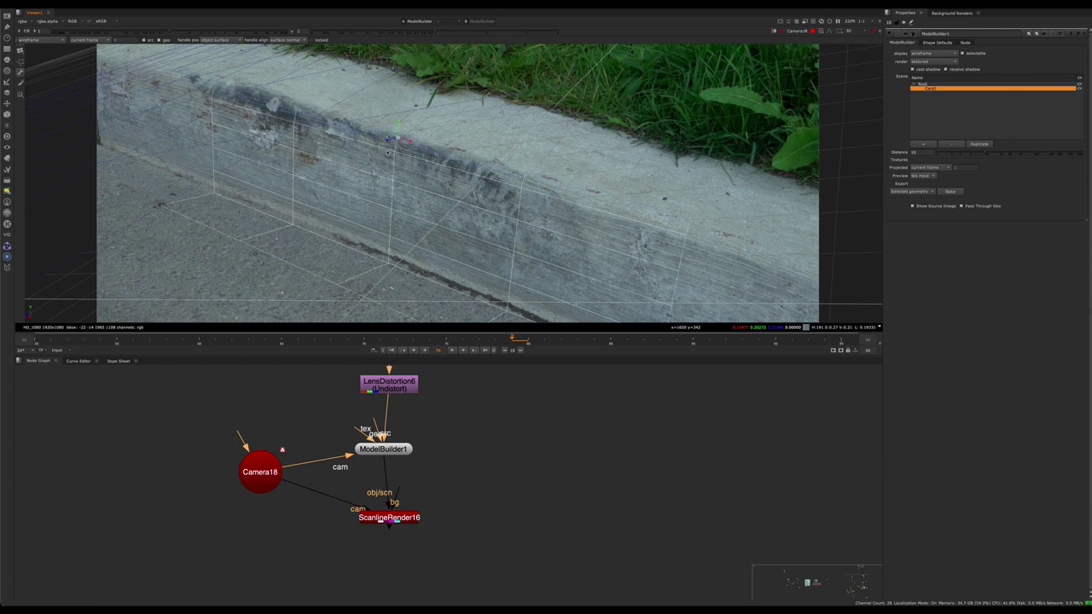
pyautogui.rightClick(386, 136)
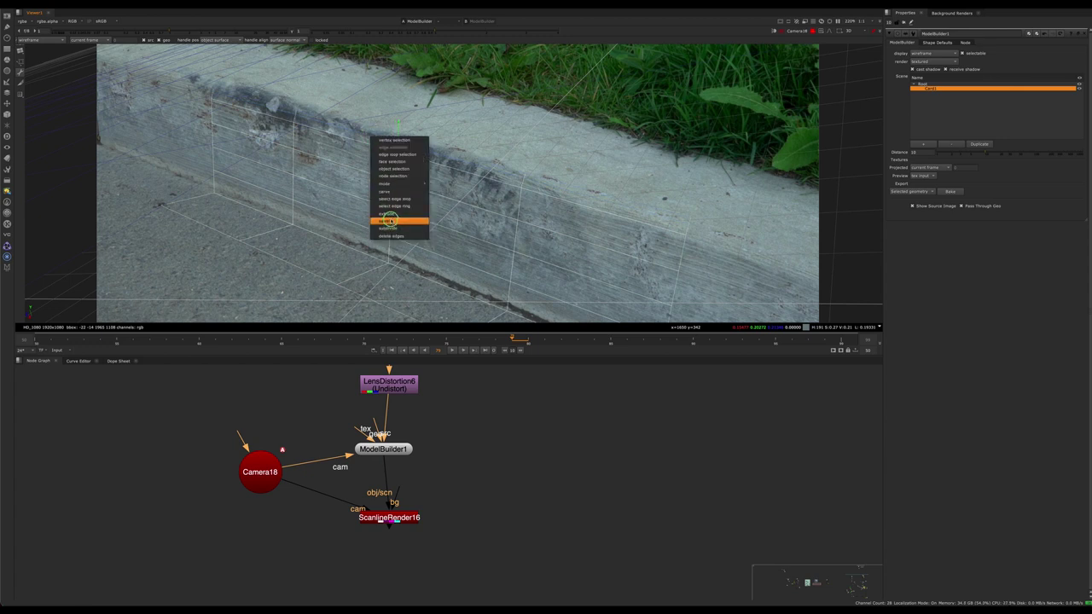
pyautogui.click(391, 212)
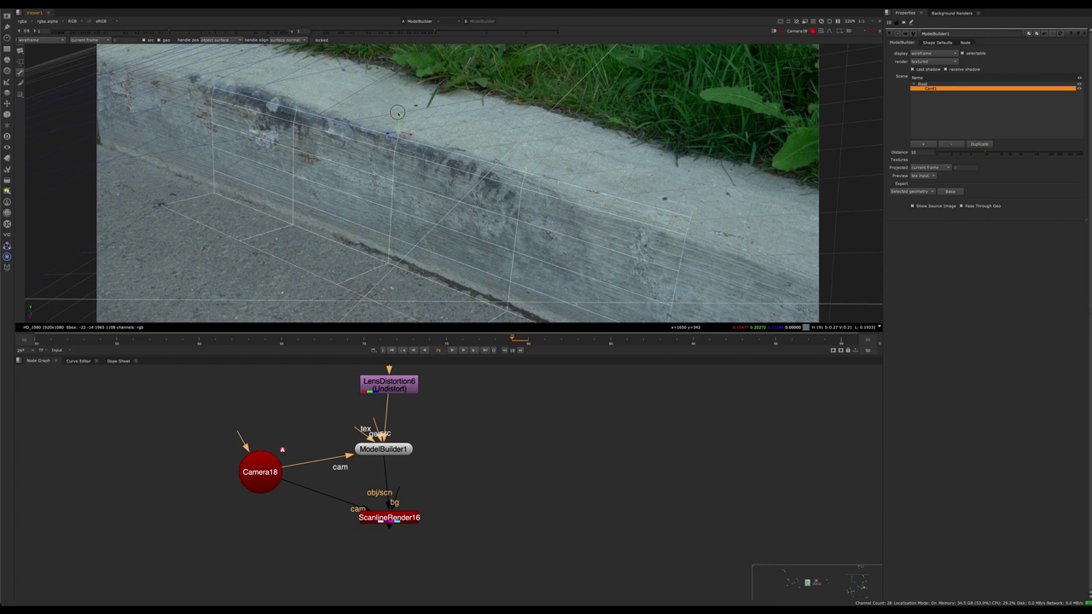
pyautogui.moveTo(388, 131); pyautogui.dragTo(439, 120)
# Examine the extended card against the curb and scrub through the shot to check its alignment
pyautogui.moveTo(471, 169); pyautogui.dragTo(406, 141, button='middle')
pyautogui.scroll(-3, 410, 143)
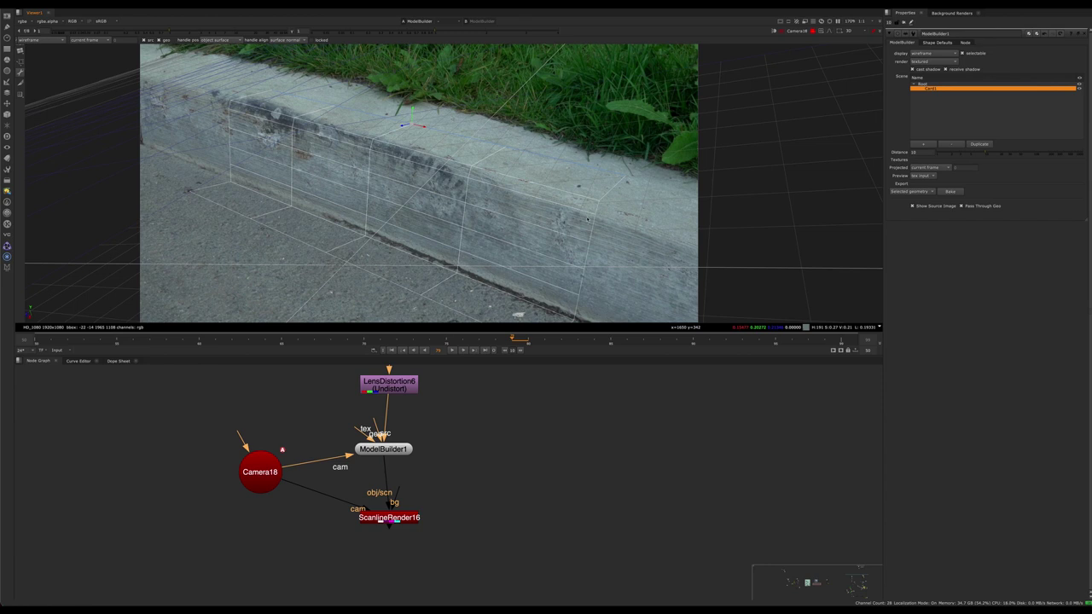
pyautogui.scroll(4, 587, 219)
pyautogui.scroll(-4, 576, 210)
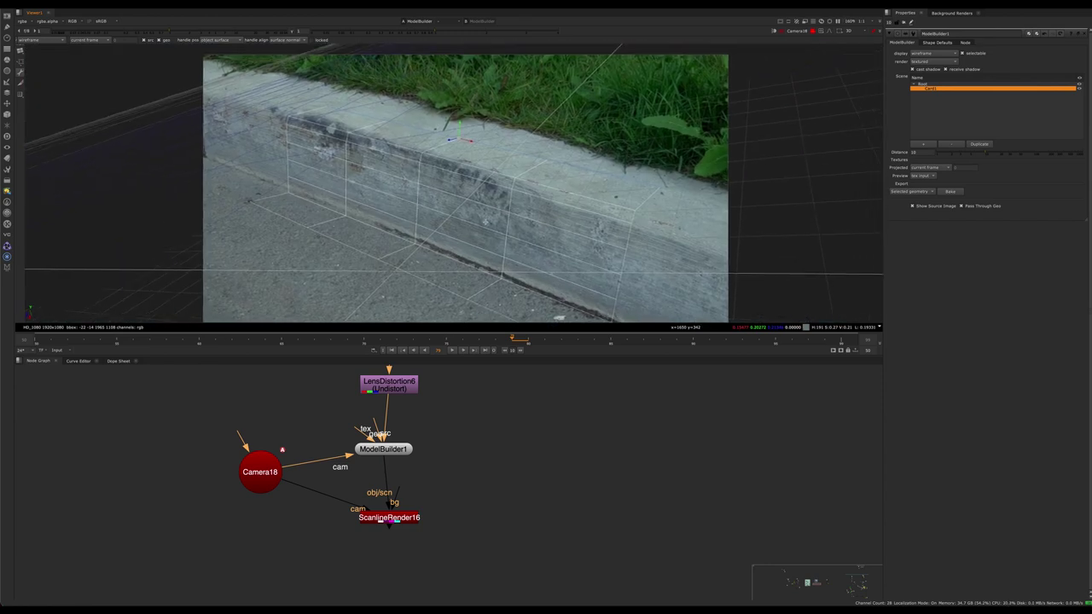
pyautogui.moveTo(477, 220); pyautogui.dragTo(471, 226, button='middle')
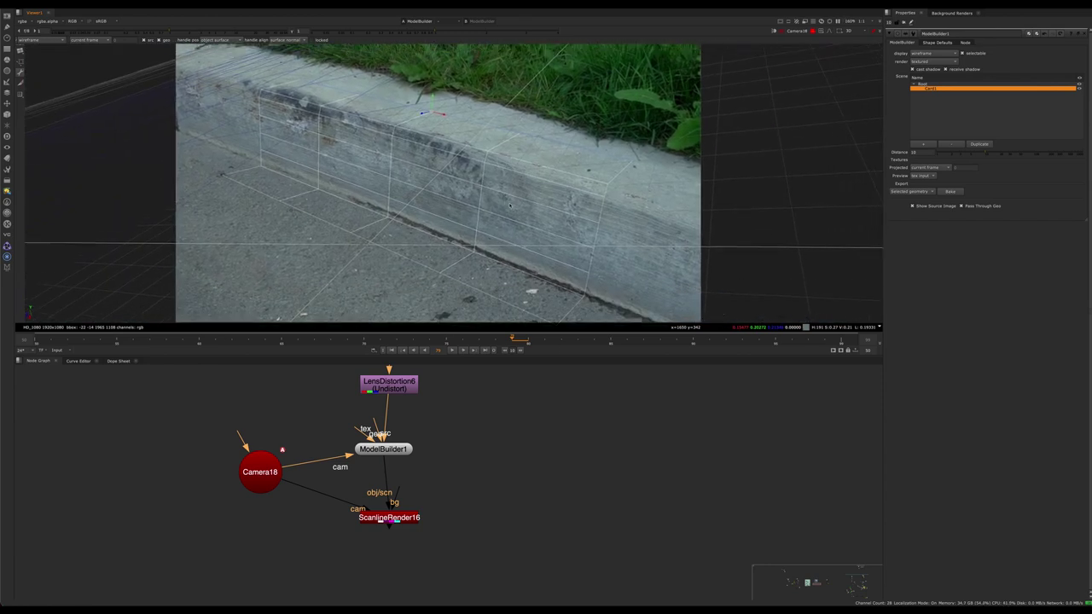
pyautogui.moveTo(526, 343); pyautogui.dragTo(497, 338)
pyautogui.moveTo(252, 332); pyautogui.dragTo(151, 337)
pyautogui.moveTo(522, 338); pyautogui.dragTo(503, 339)
# Switch ModelBuilder to UV editing and enlarge the UV layout overlay
pyautogui.click(21, 97)
pyautogui.click(22, 86)
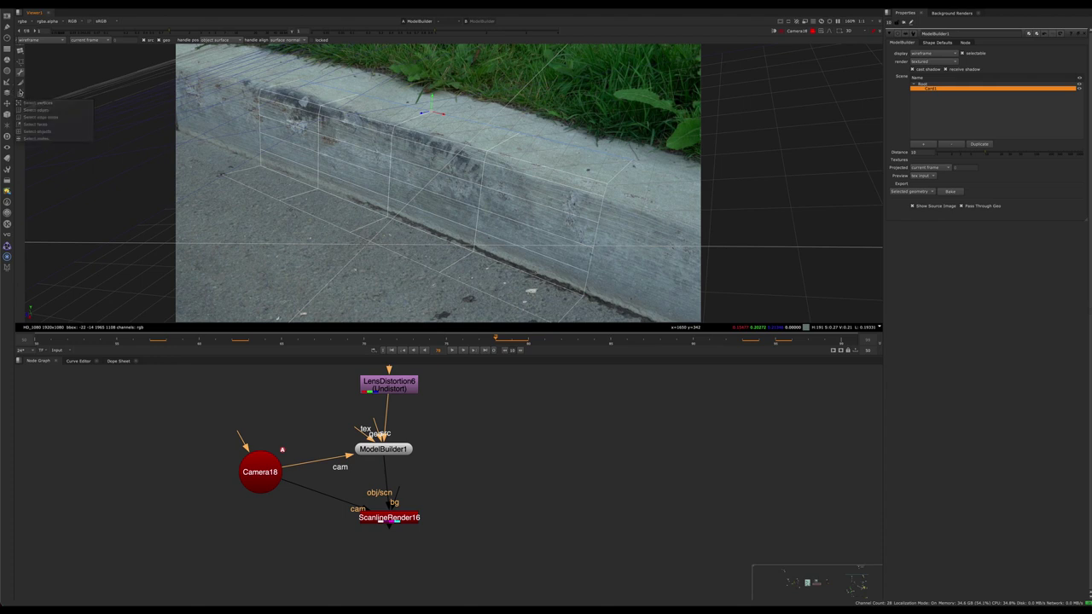
pyautogui.click(21, 86)
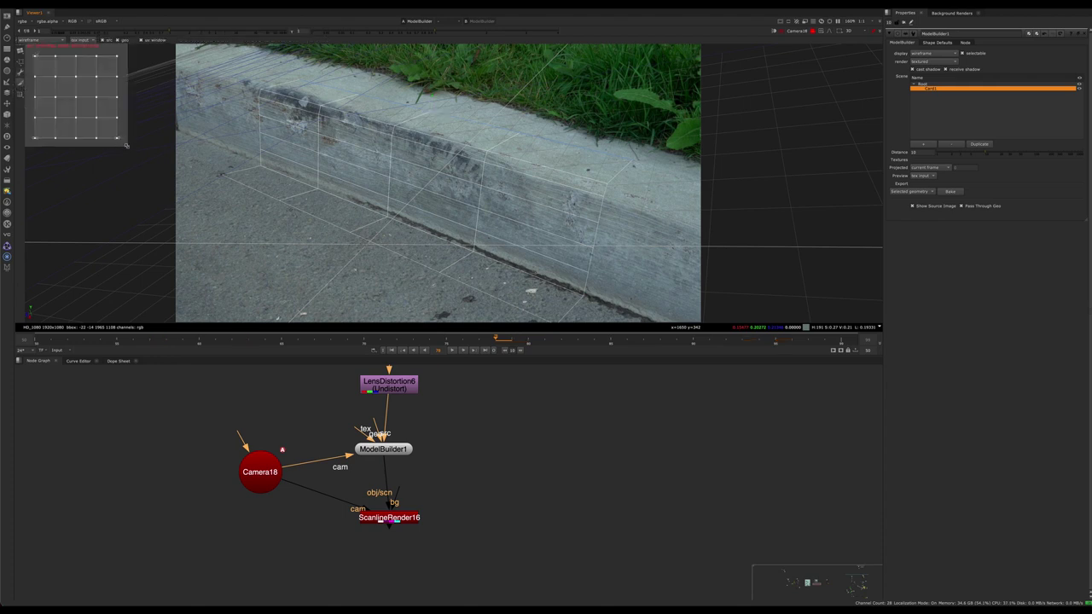
pyautogui.moveTo(126, 146); pyautogui.dragTo(206, 251)
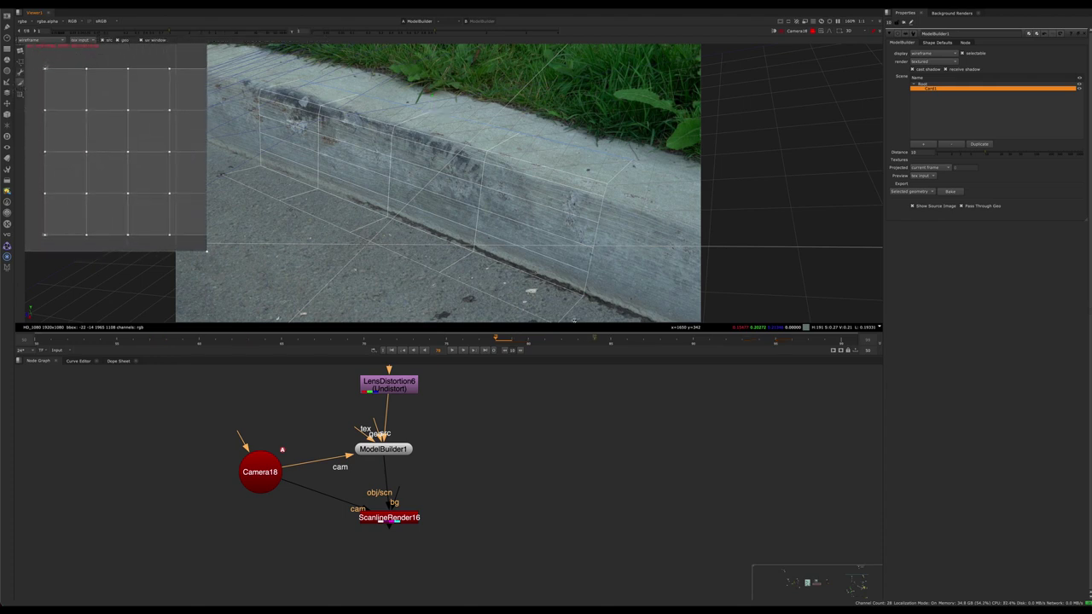
# Enlarge the UV overlay further and, in face selection mode, select the extruded pavement face nearest the camera
pyautogui.moveTo(509, 297); pyautogui.dragTo(494, 282, button='middle')
pyautogui.rightClick(478, 259)
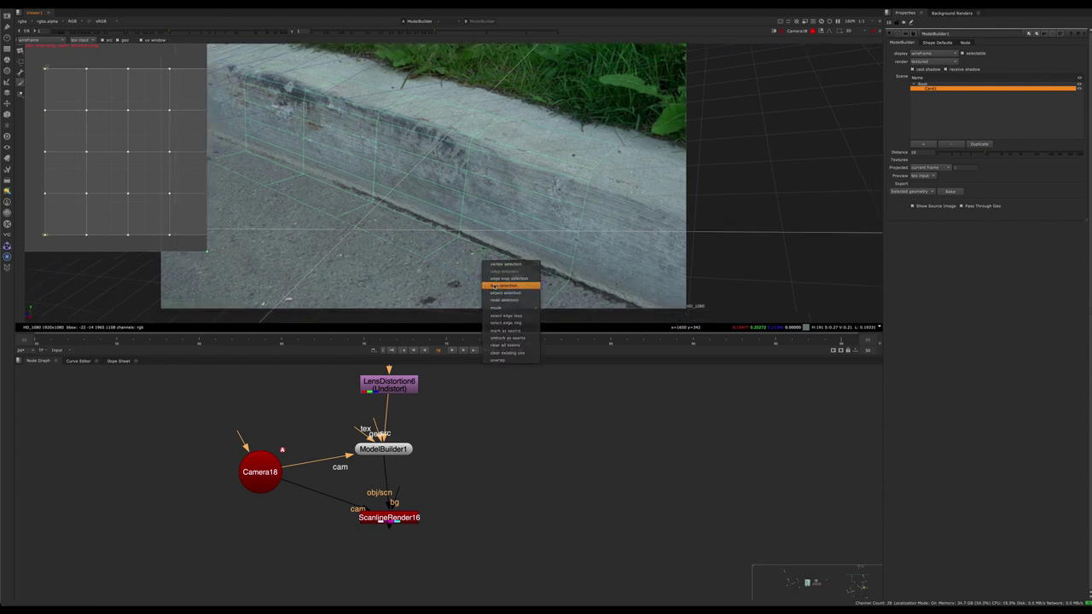
pyautogui.click(493, 286)
pyautogui.click(327, 191)
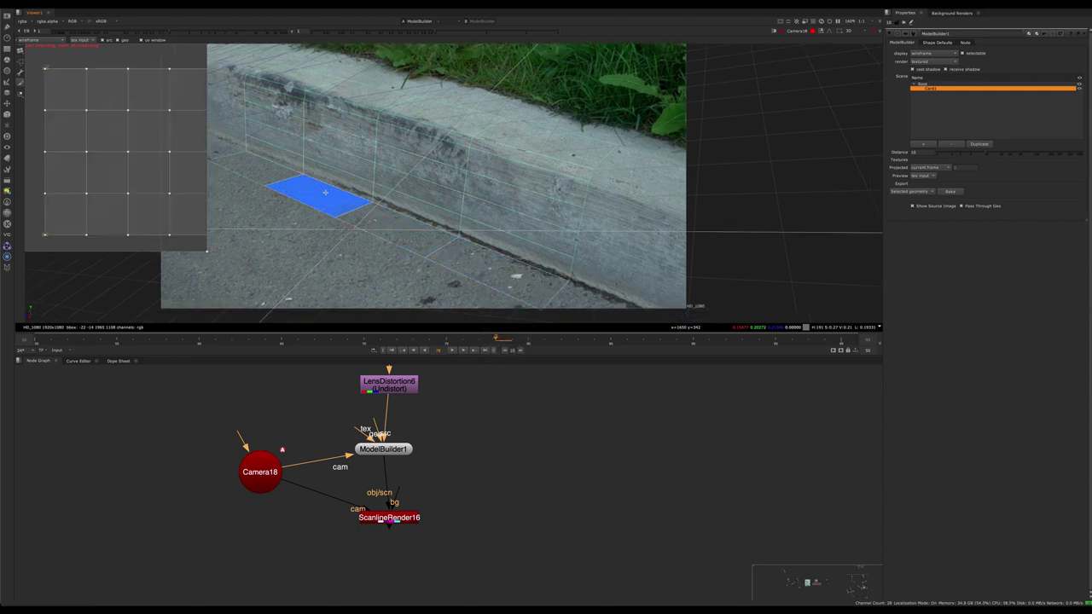
pyautogui.click(265, 166)
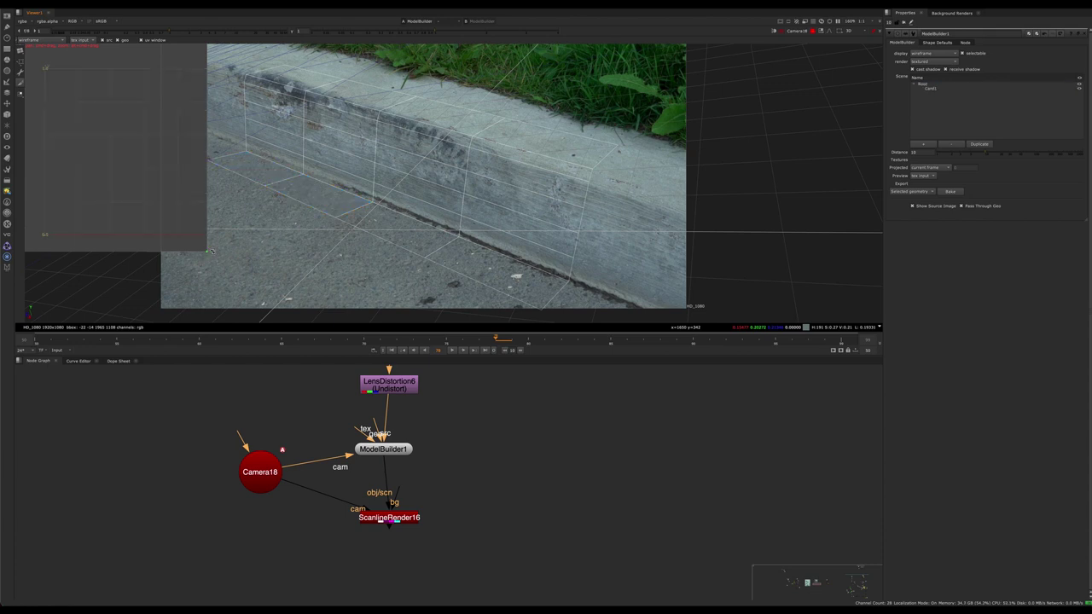
pyautogui.moveTo(212, 252); pyautogui.dragTo(264, 300)
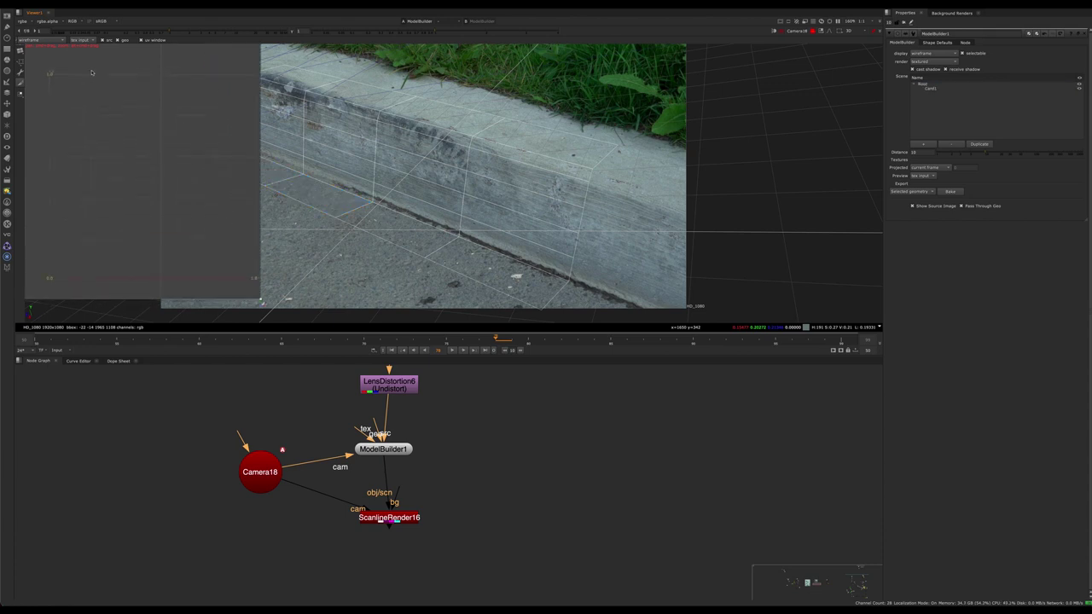
pyautogui.scroll(2, 135, 147)
pyautogui.scroll(-5, 140, 145)
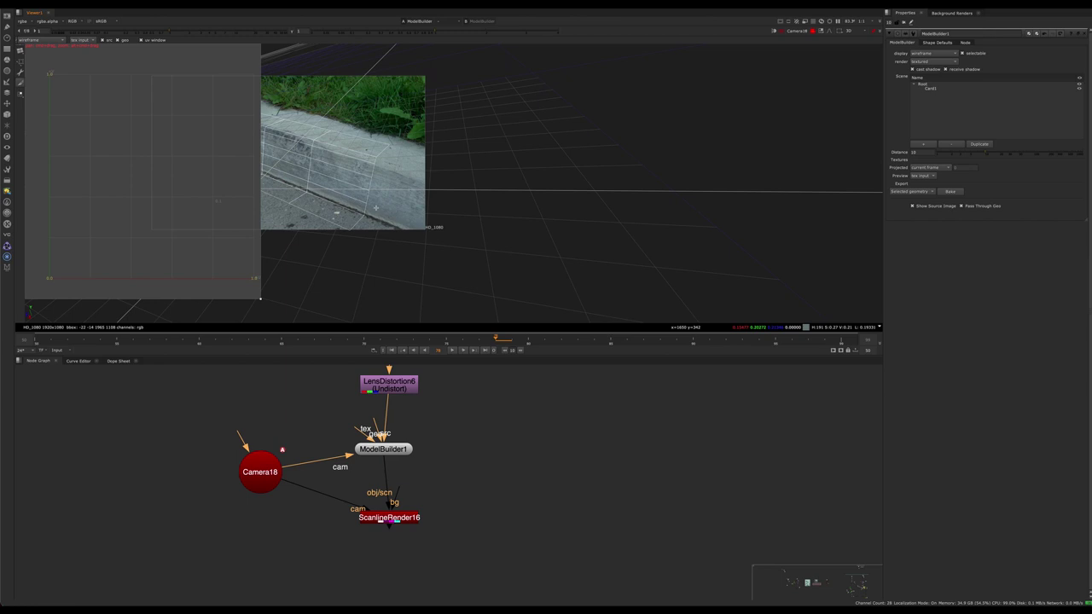
pyautogui.moveTo(375, 208); pyautogui.dragTo(514, 250, button='middle')
pyautogui.scroll(4, 424, 237)
pyautogui.click(512, 260)
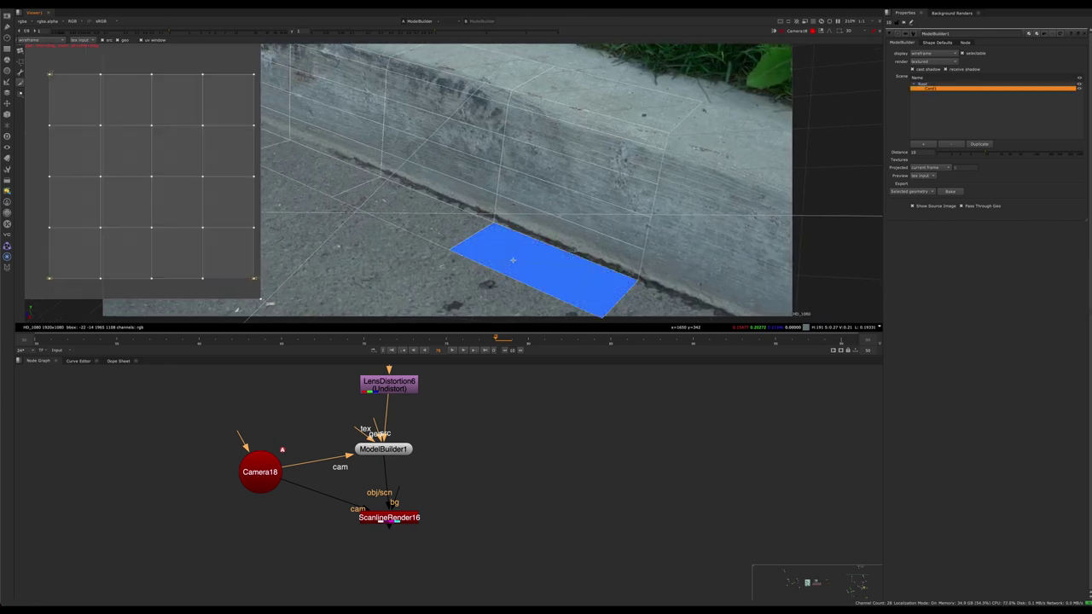
# Examine the UV layout to find where the selected pavement face lies along the grid's lower border
pyautogui.scroll(-2, 249, 266)
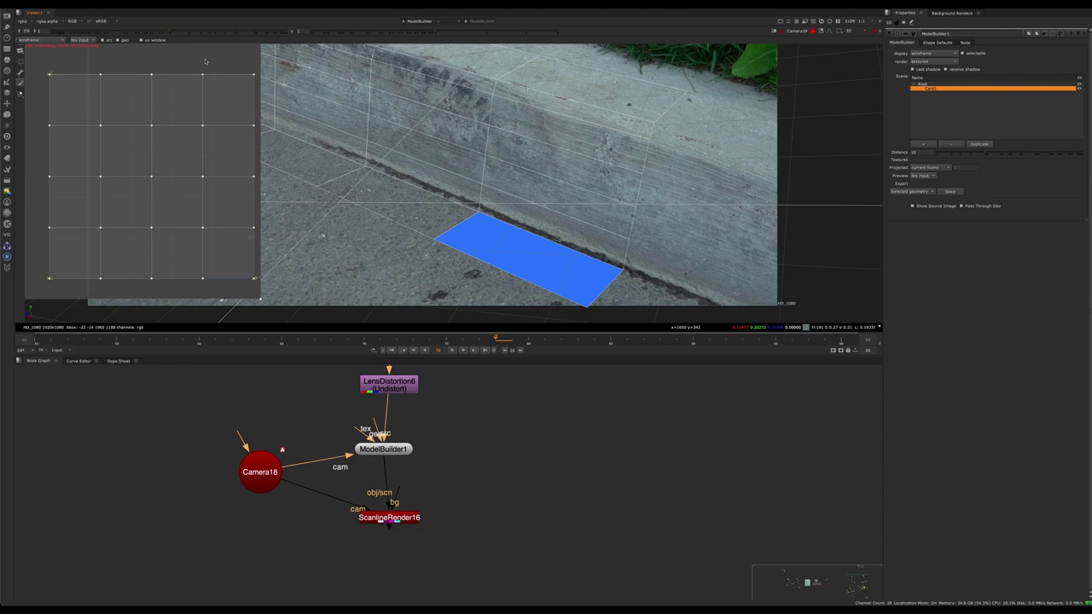
pyautogui.scroll(-2, 205, 61)
pyautogui.scroll(-1, 222, 69)
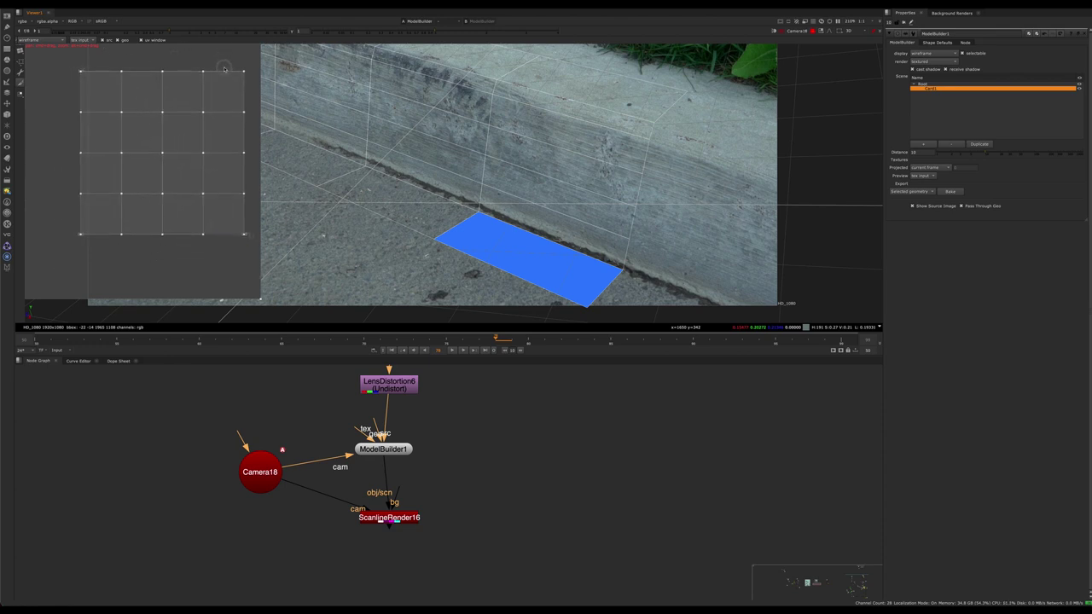
pyautogui.scroll(1, 221, 68)
pyautogui.moveTo(48, 139); pyautogui.dragTo(42, 139, button='middle')
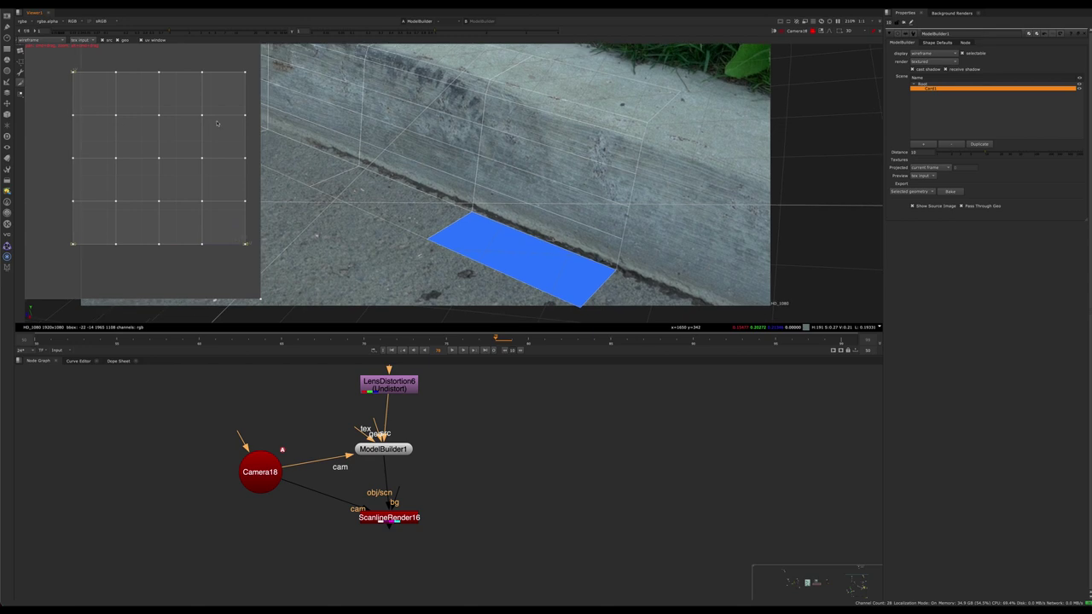
pyautogui.moveTo(209, 150); pyautogui.dragTo(192, 157, button='middle')
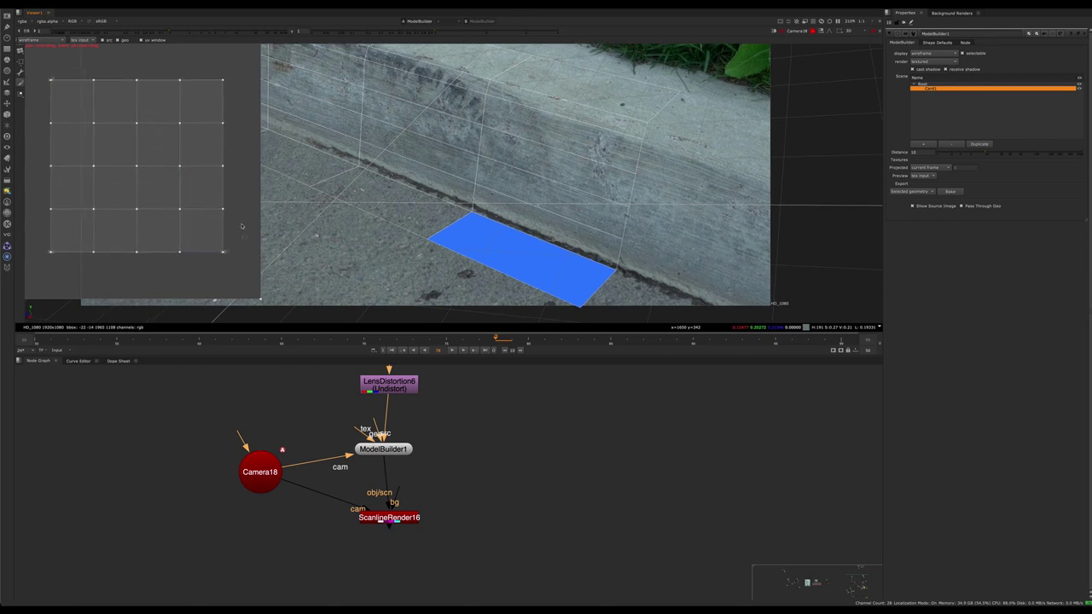
pyautogui.moveTo(193, 201); pyautogui.dragTo(196, 170, button='middle')
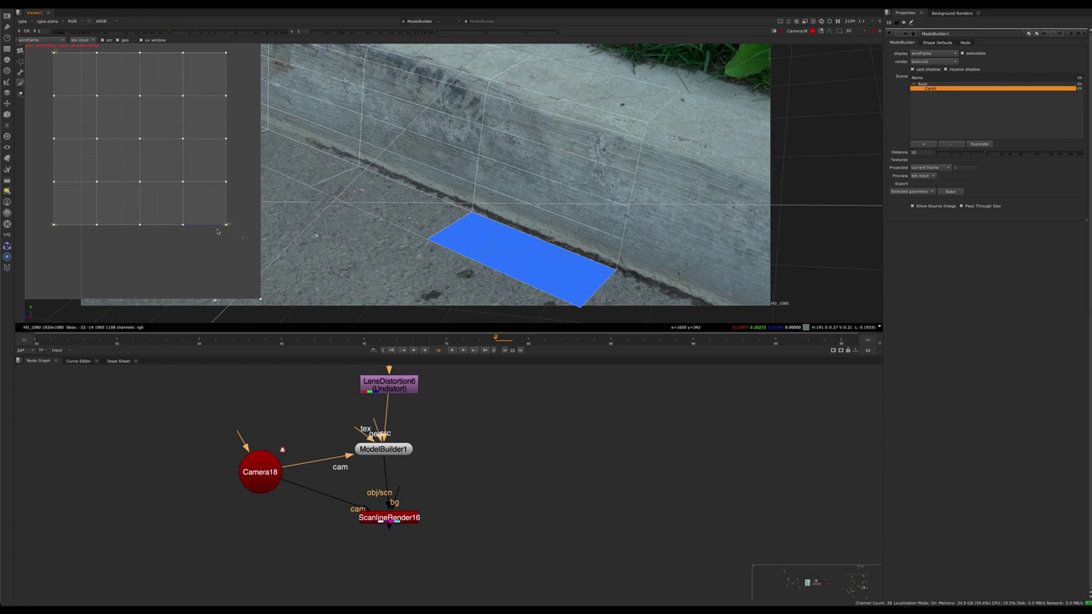
pyautogui.moveTo(216, 224); pyautogui.dragTo(227, 254, button='middle')
pyautogui.moveTo(226, 252); pyautogui.dragTo(226, 246)
# Switch to vertex selection and select the overlapping UV vertices at the grid's bottom-right corner
pyautogui.rightClick(547, 248)
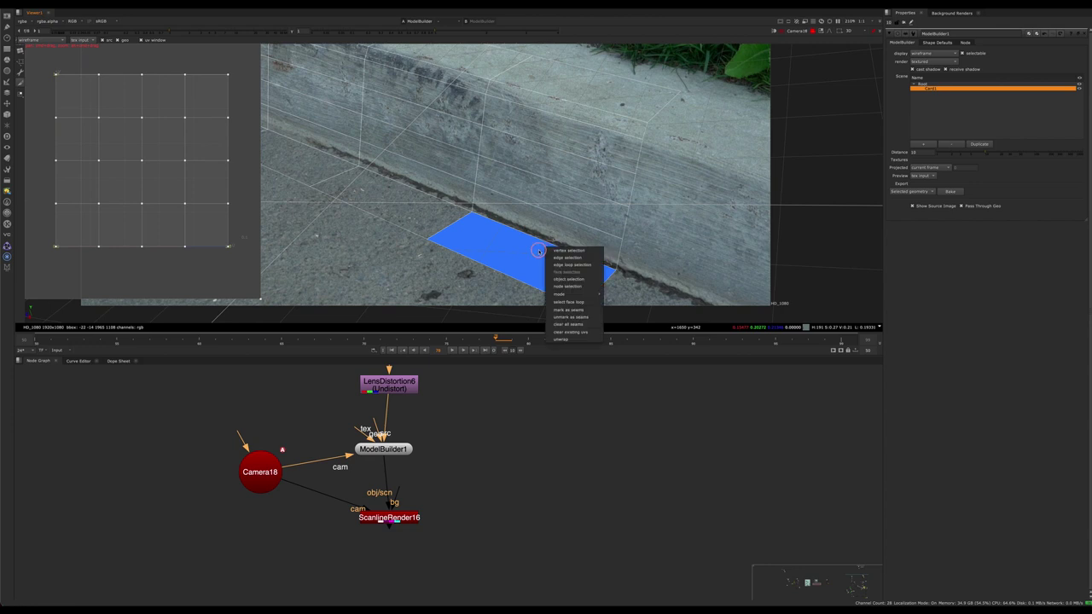
pyautogui.click(568, 251)
pyautogui.moveTo(610, 259); pyautogui.dragTo(589, 258, button='middle')
pyautogui.moveTo(560, 309); pyautogui.dragTo(561, 306, button='middle')
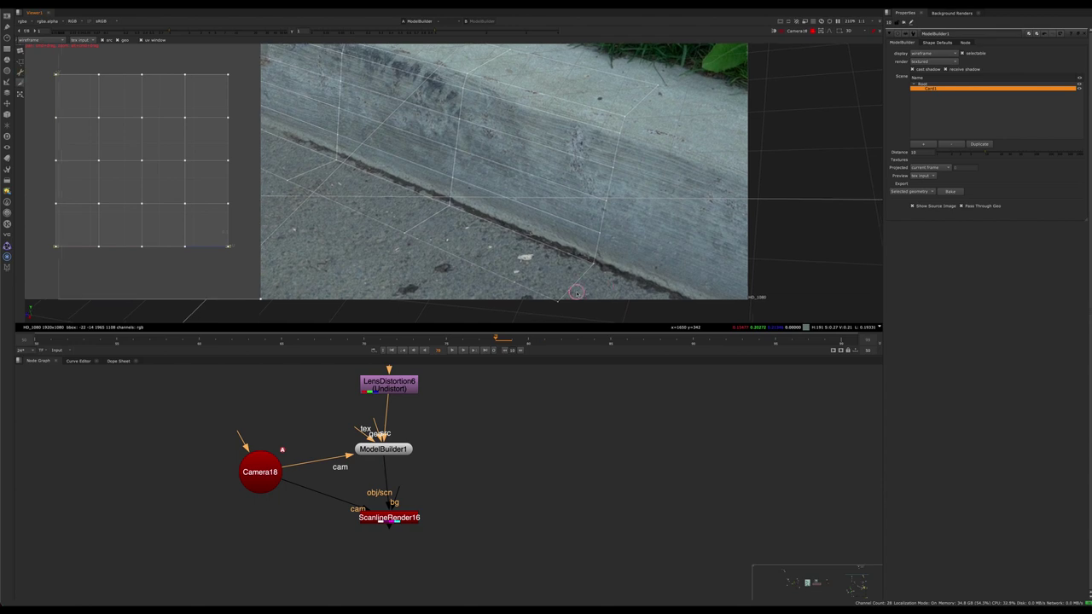
pyautogui.moveTo(168, 237); pyautogui.dragTo(152, 228, button='middle')
pyautogui.moveTo(214, 254); pyautogui.dragTo(233, 247)
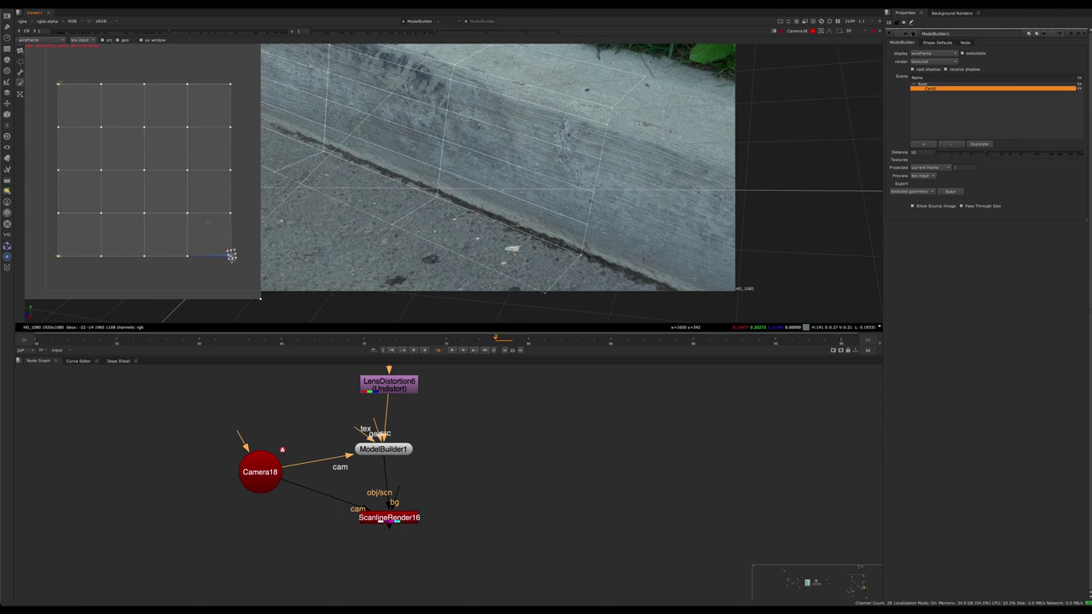
# Pull the extruded pavement face's outer UV vertex down from the grid's bottom-right corner
pyautogui.moveTo(224, 273); pyautogui.dragTo(219, 249, button='middle')
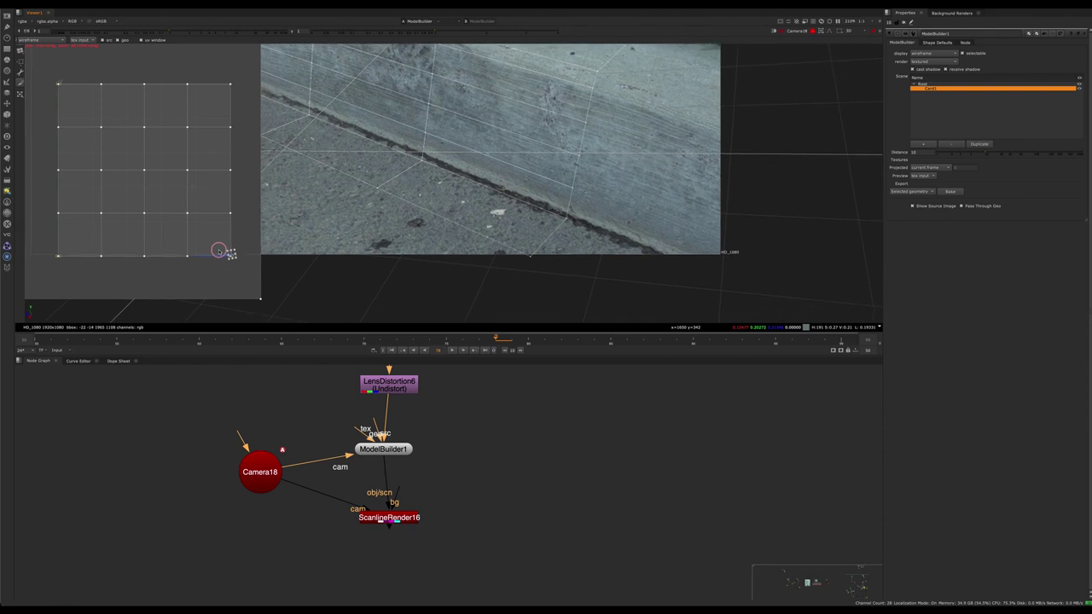
pyautogui.scroll(-2, 221, 254)
pyautogui.scroll(6, 227, 258)
pyautogui.scroll(-4, 227, 258)
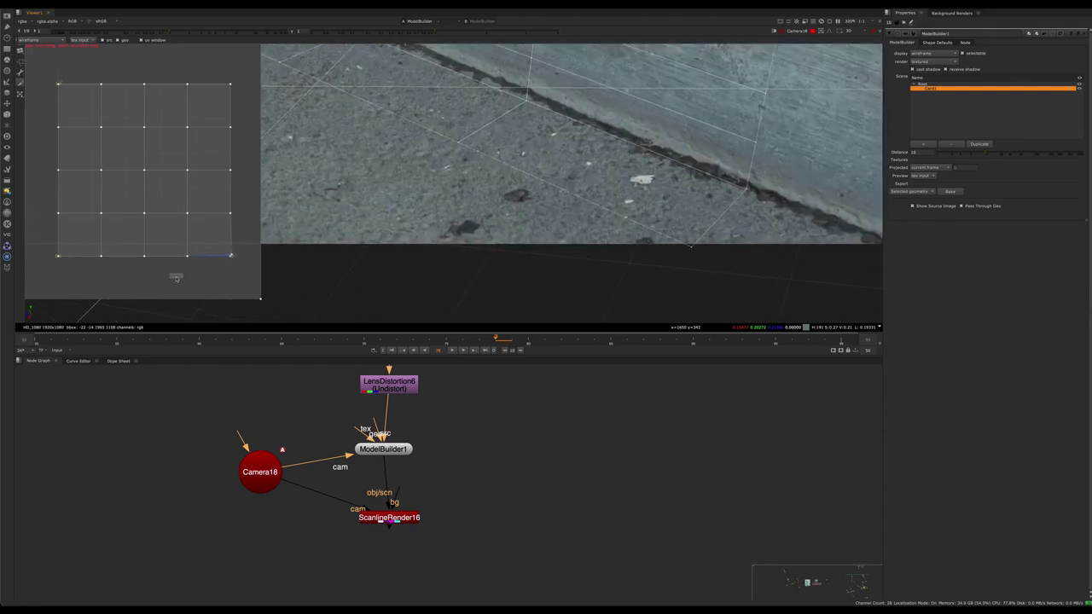
pyautogui.scroll(-1, 189, 282)
pyautogui.scroll(4, 198, 275)
pyautogui.moveTo(225, 266); pyautogui.dragTo(203, 271, button='middle')
pyautogui.scroll(1, 230, 257)
pyautogui.moveTo(249, 245)
pyautogui.mouseDown()
pyautogui.moveTo(247, 285)
pyautogui.moveTo(249, 250)
pyautogui.moveTo(231, 288)
pyautogui.moveTo(245, 297)
pyautogui.moveTo(247, 246)
pyautogui.mouseUp()
# Pull the remaining overlapping UV vertices along the grid's bottom border down to form a new row of faces
pyautogui.click(181, 249)
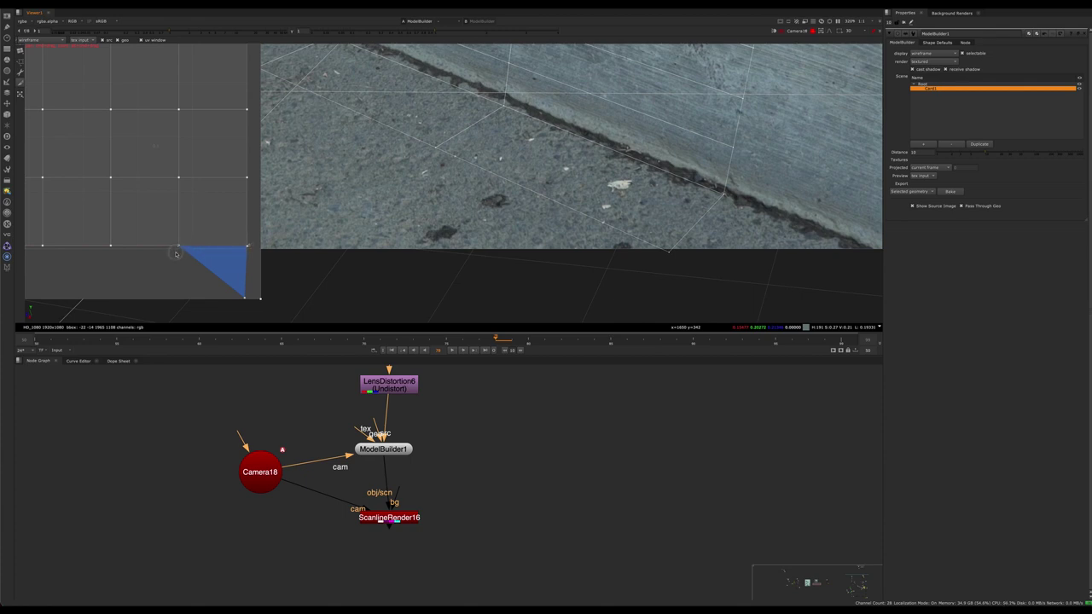
pyautogui.moveTo(179, 250); pyautogui.dragTo(179, 295)
pyautogui.keyDown('alt'); pyautogui.moveTo(198, 273); pyautogui.dragTo(152, 294, button='middle'); pyautogui.keyUp('alt')
pyautogui.moveTo(125, 251); pyautogui.dragTo(124, 293)
pyautogui.moveTo(68, 250); pyautogui.dragTo(68, 294)
pyautogui.scroll(-2, 100, 273)
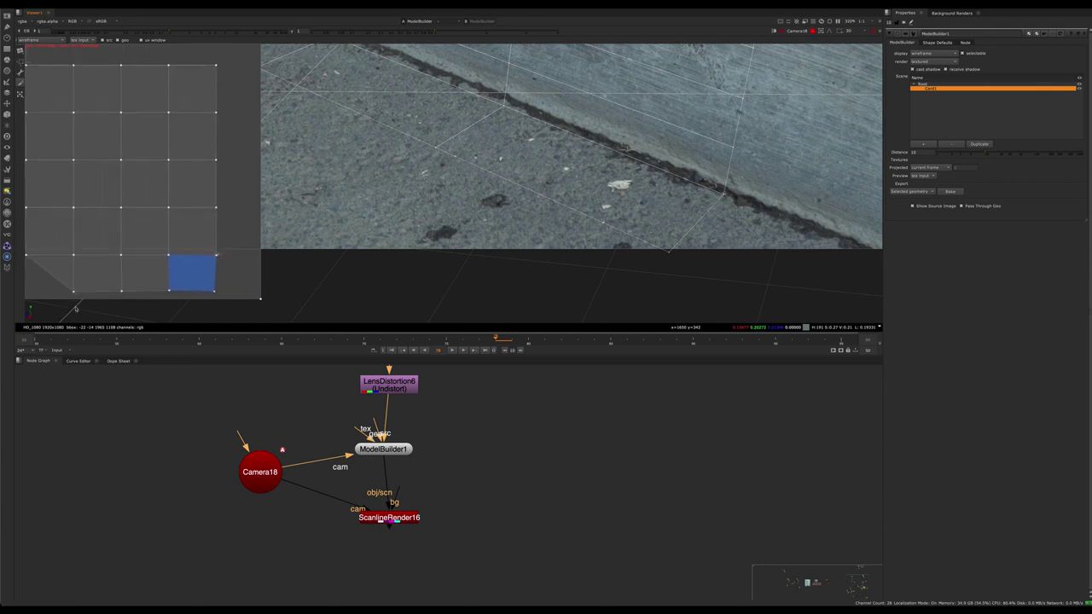
pyautogui.moveTo(27, 256); pyautogui.dragTo(28, 291)
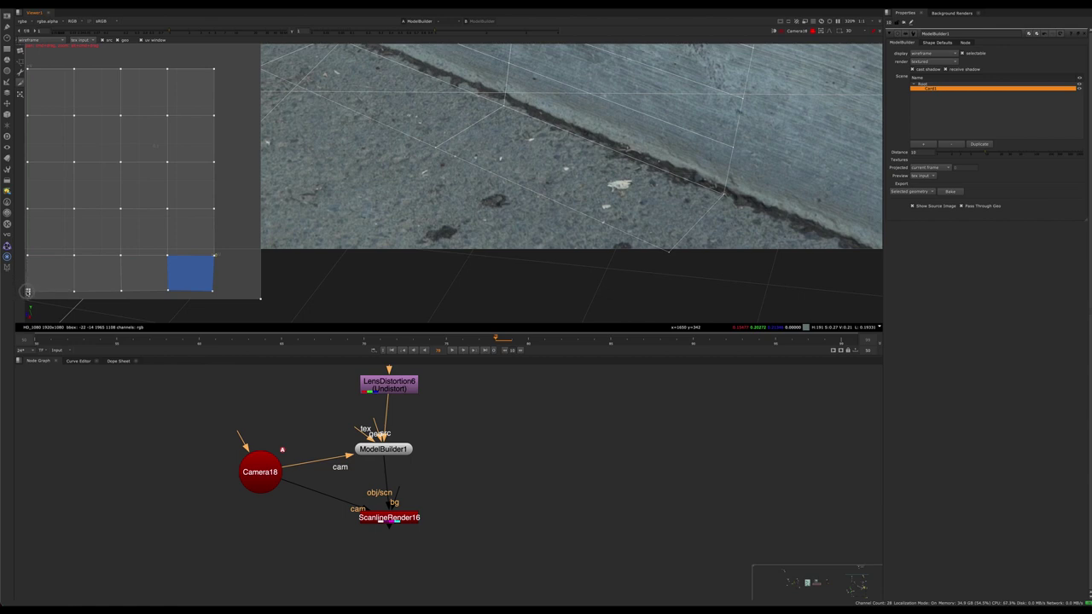
# Level the UV vertices along the new bottom row of the grid
pyautogui.moveTo(121, 291); pyautogui.dragTo(169, 293)
pyautogui.click(213, 291)
pyautogui.scroll(-2, 227, 141)
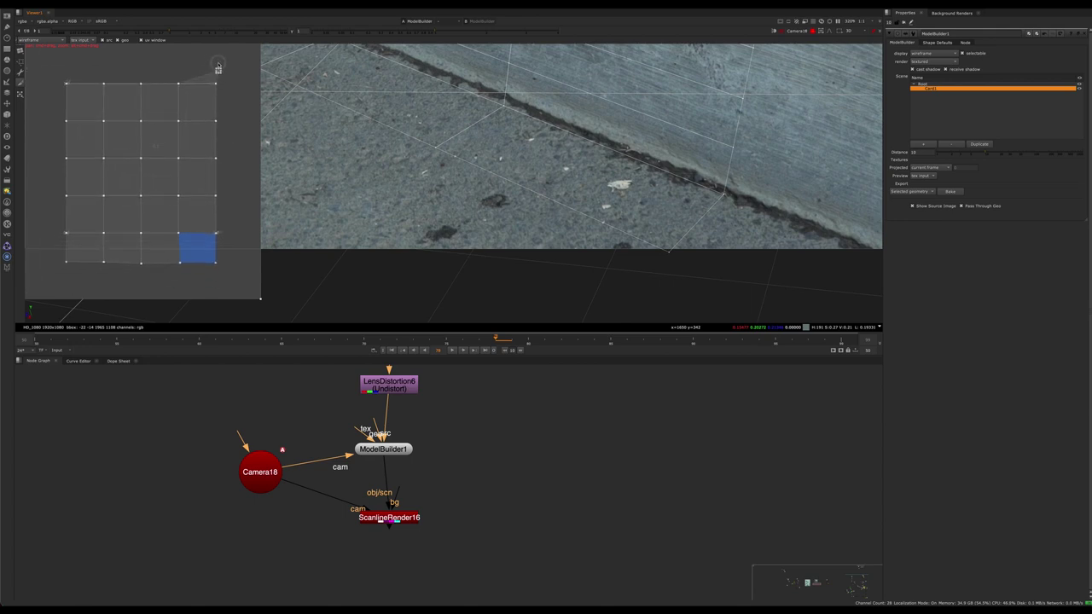
# Pull the outermost overlapping UV vertices of the two right-hand columns up from the grid's upper border
pyautogui.moveTo(219, 65)
pyautogui.mouseDown()
pyautogui.moveTo(181, 62)
pyautogui.moveTo(178, 72)
pyautogui.mouseUp()
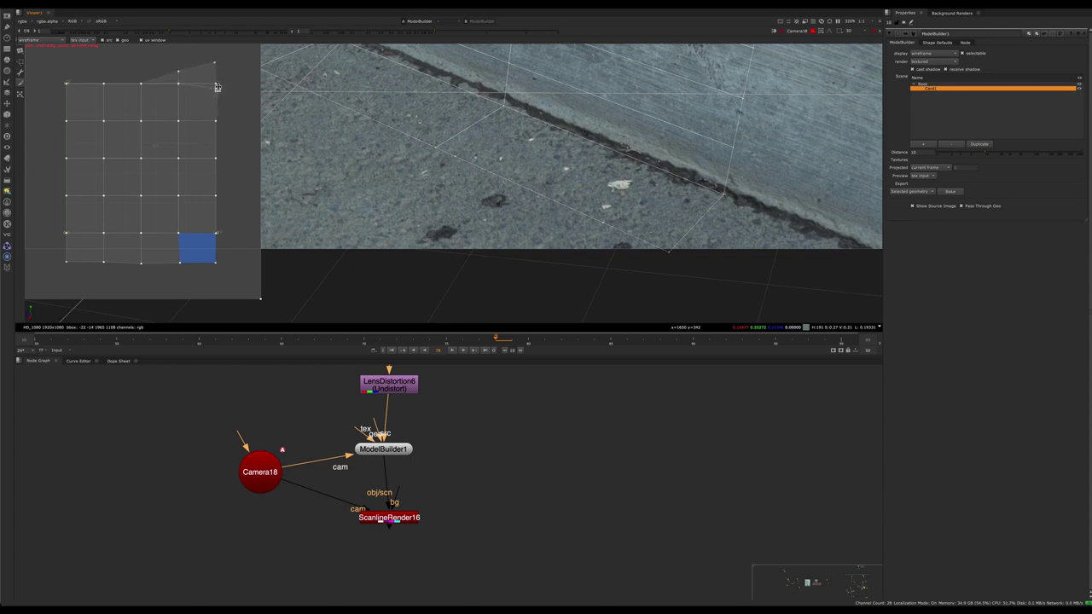
pyautogui.scroll(3, 227, 108)
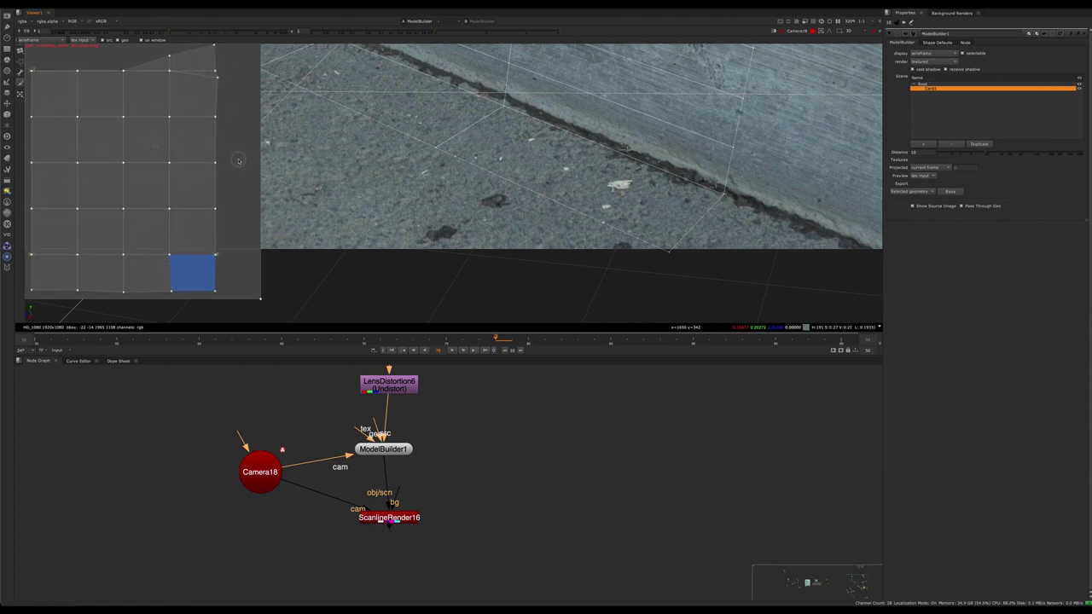
pyautogui.scroll(-1, 241, 167)
pyautogui.moveTo(234, 167); pyautogui.dragTo(238, 206, button='middle')
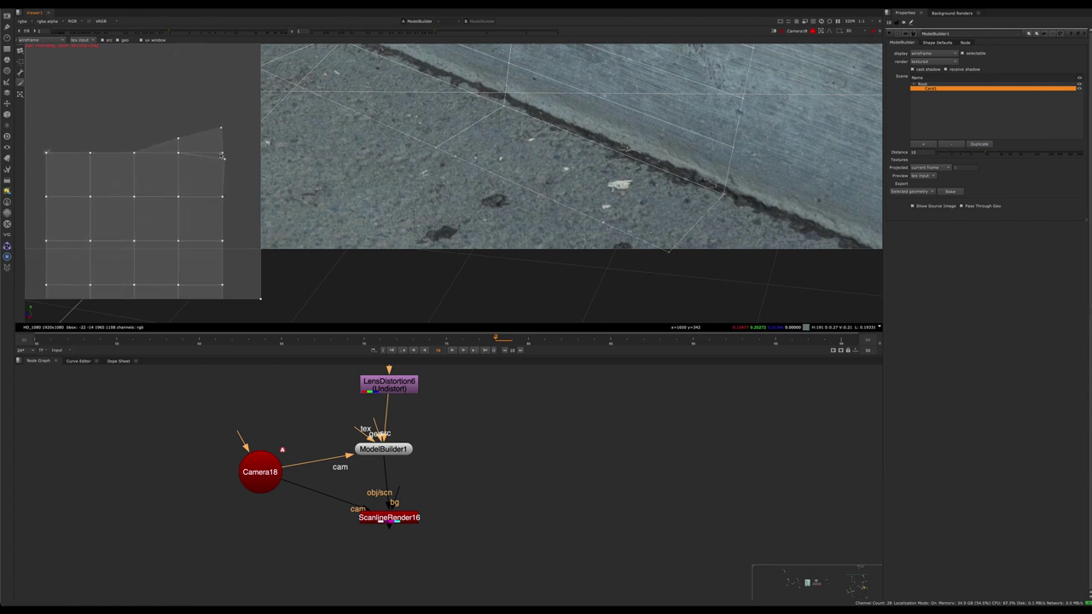
# Separate the remaining overlapping UV vertices in the two right-hand columns so they form two new rows above the grid
pyautogui.moveTo(223, 154); pyautogui.dragTo(180, 145)
pyautogui.click(177, 137)
pyautogui.click(179, 134)
pyautogui.moveTo(179, 135); pyautogui.dragTo(221, 112)
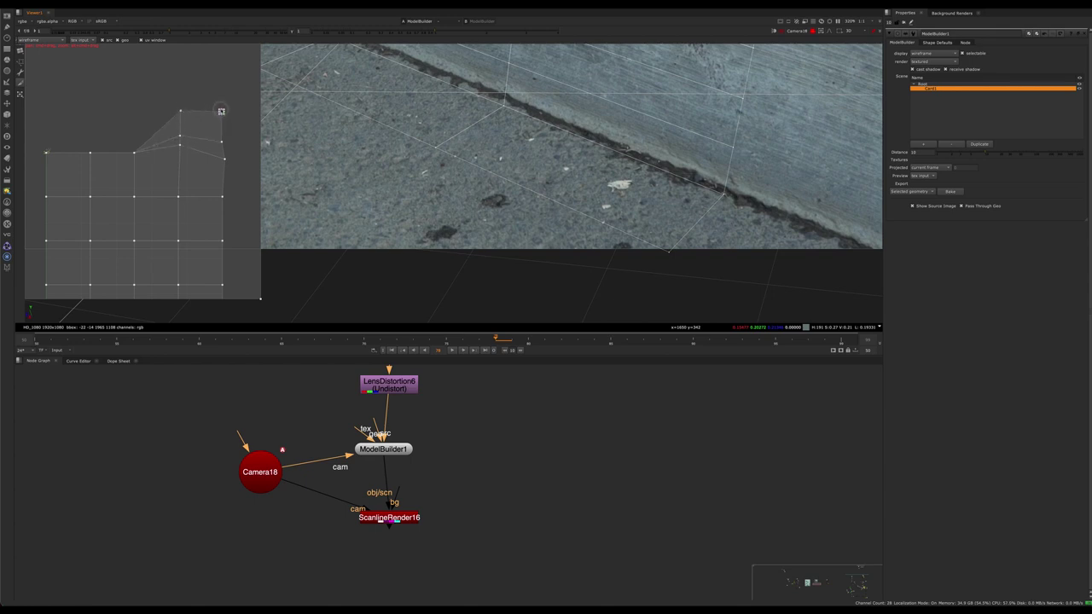
pyautogui.moveTo(226, 159); pyautogui.dragTo(180, 151)
pyautogui.click(183, 146)
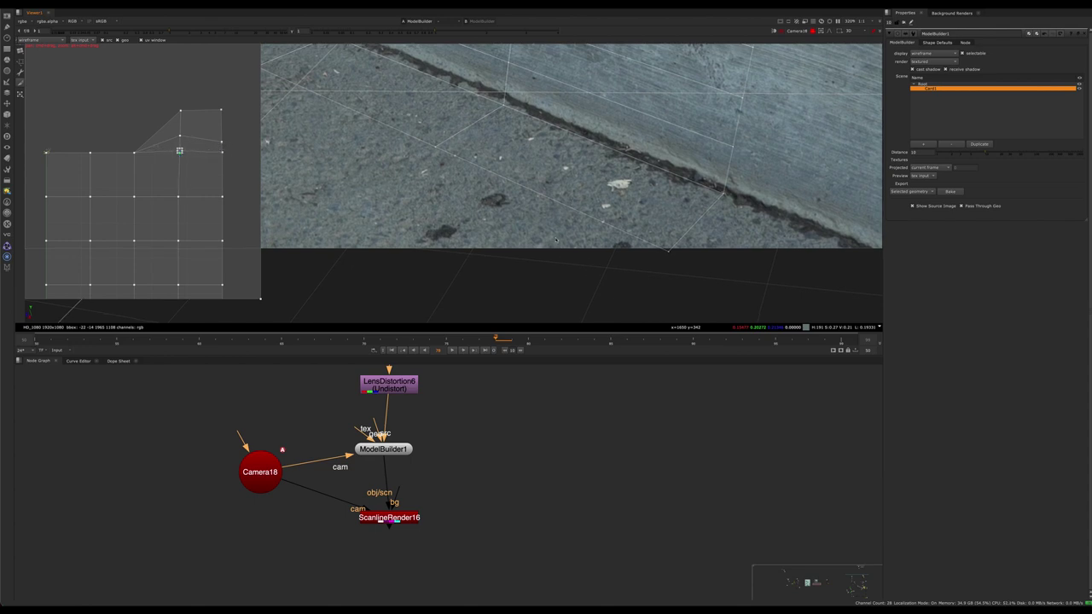
# Level the right column's intermediate UV vertex and pull the middle column's overlapping vertices up to match the two new rows
pyautogui.moveTo(576, 75); pyautogui.dragTo(507, 291, button='middle')
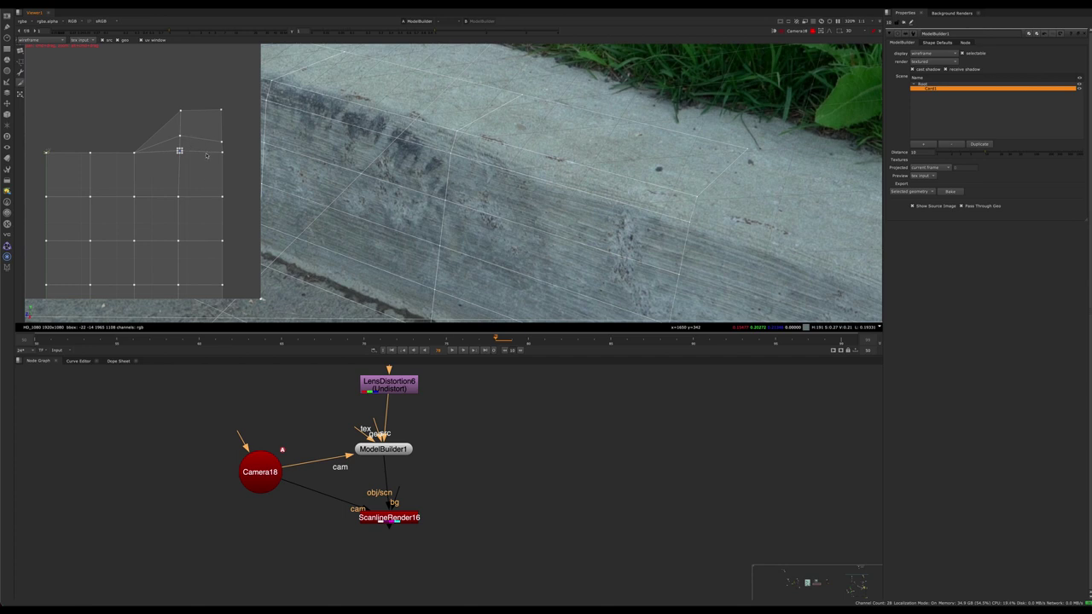
pyautogui.moveTo(220, 146); pyautogui.dragTo(221, 136)
pyautogui.moveTo(133, 154); pyautogui.dragTo(137, 110)
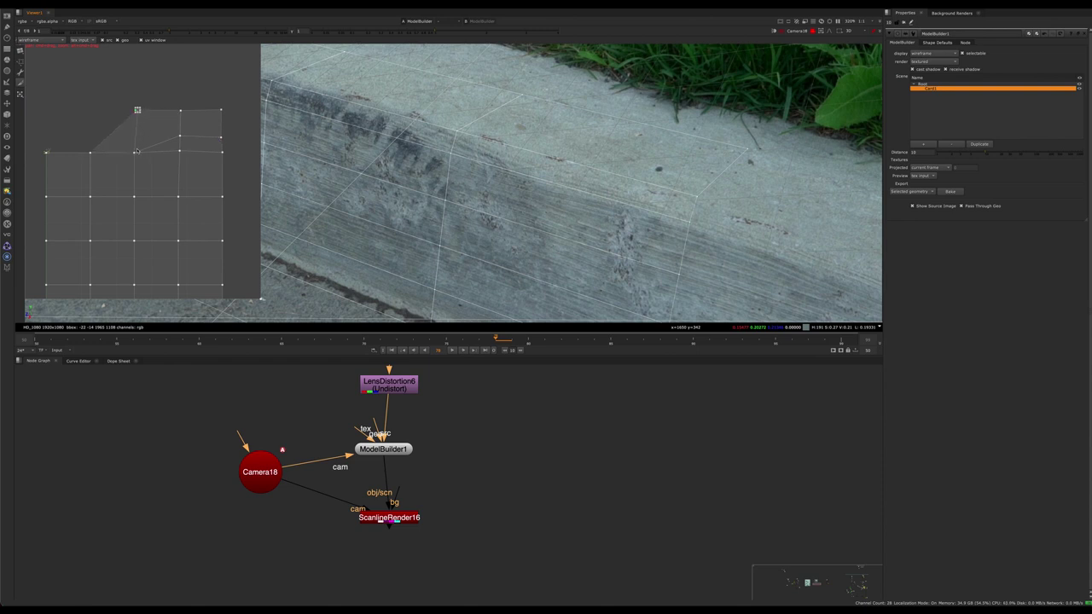
pyautogui.moveTo(134, 151); pyautogui.dragTo(135, 135)
pyautogui.click(139, 111)
# Pull the overlapping UV vertices of the second column from the left up in line with the two new rows
pyautogui.click(89, 154)
pyautogui.moveTo(90, 152); pyautogui.dragTo(91, 107)
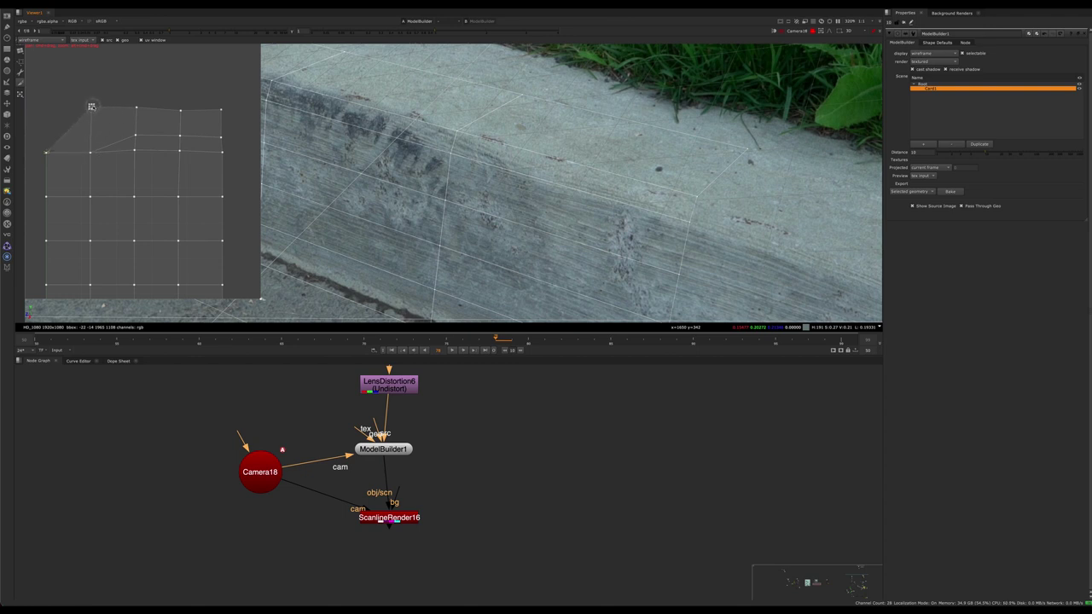
pyautogui.click(90, 153)
pyautogui.moveTo(91, 153)
pyautogui.mouseDown()
pyautogui.moveTo(93, 132)
pyautogui.moveTo(94, 153)
pyautogui.mouseUp()
pyautogui.click(105, 167)
pyautogui.click(93, 138)
# Pull the leftmost column's overlapping UV vertices up to complete both new rows and adjust the top-right corner vertex
pyautogui.moveTo(47, 153); pyautogui.dragTo(45, 109)
pyautogui.click(48, 156)
pyautogui.moveTo(47, 153); pyautogui.dragTo(47, 100)
pyautogui.moveTo(47, 136); pyautogui.dragTo(47, 134)
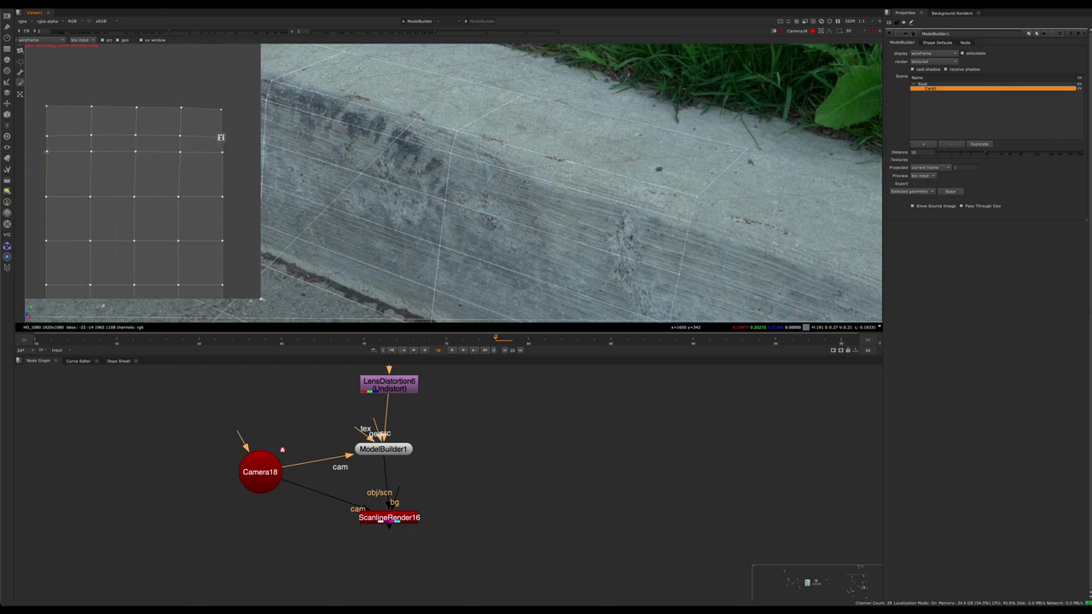
pyautogui.click(222, 111)
# Select the whole UV layout and squash it vertically to roughly square proportions
pyautogui.keyDown('alt'); pyautogui.moveTo(238, 154); pyautogui.dragTo(200, 179, button='middle'); pyautogui.keyUp('alt')
pyautogui.moveTo(244, 298); pyautogui.dragTo(70, 101)
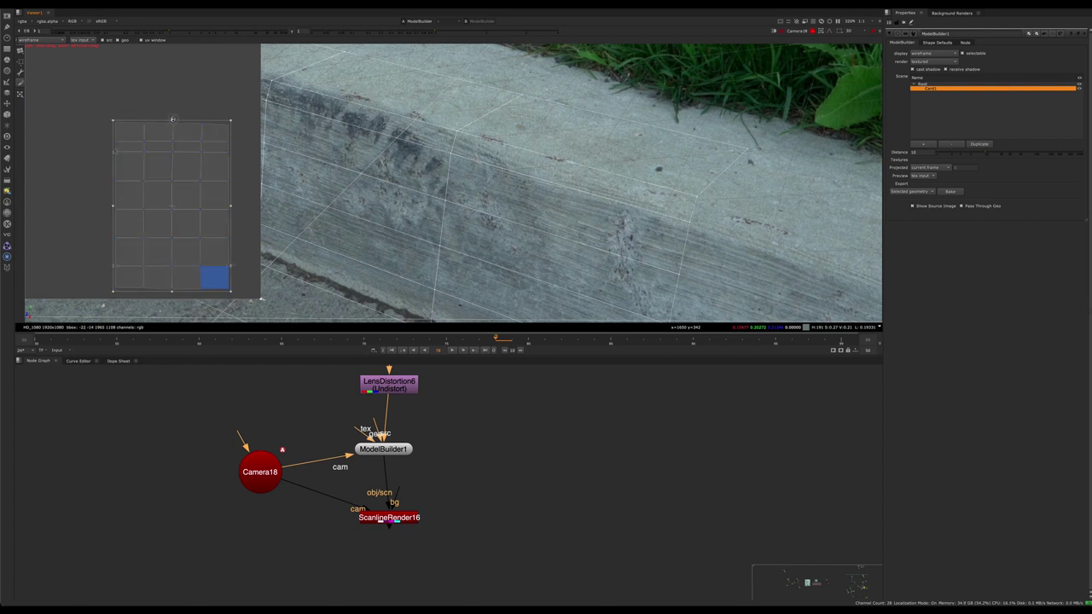
pyautogui.moveTo(172, 119); pyautogui.dragTo(179, 147)
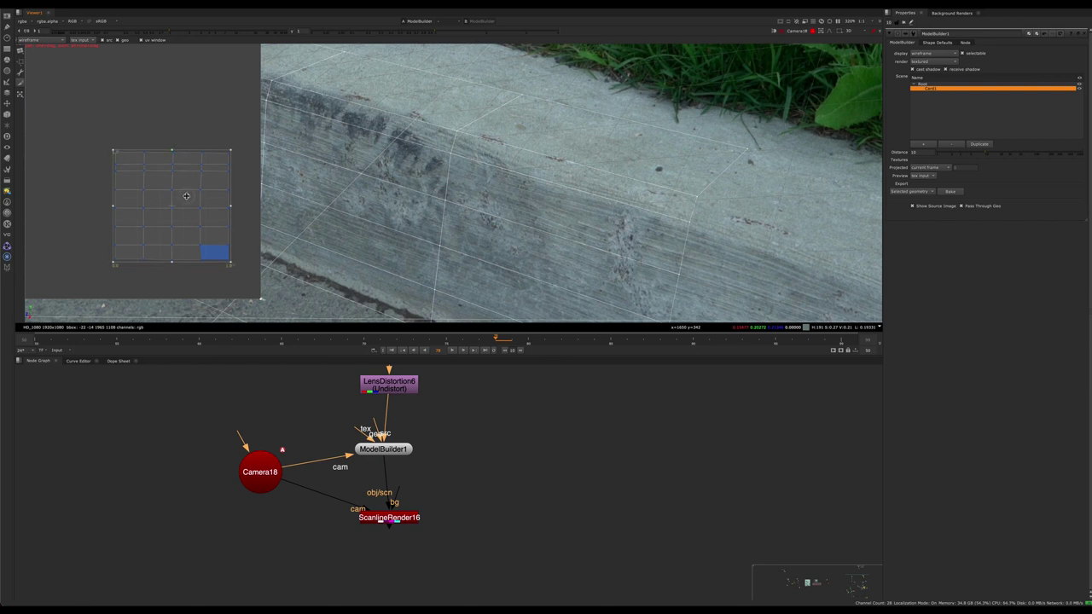
pyautogui.moveTo(187, 196); pyautogui.dragTo(186, 200)
pyautogui.moveTo(171, 152); pyautogui.dragTo(171, 149)
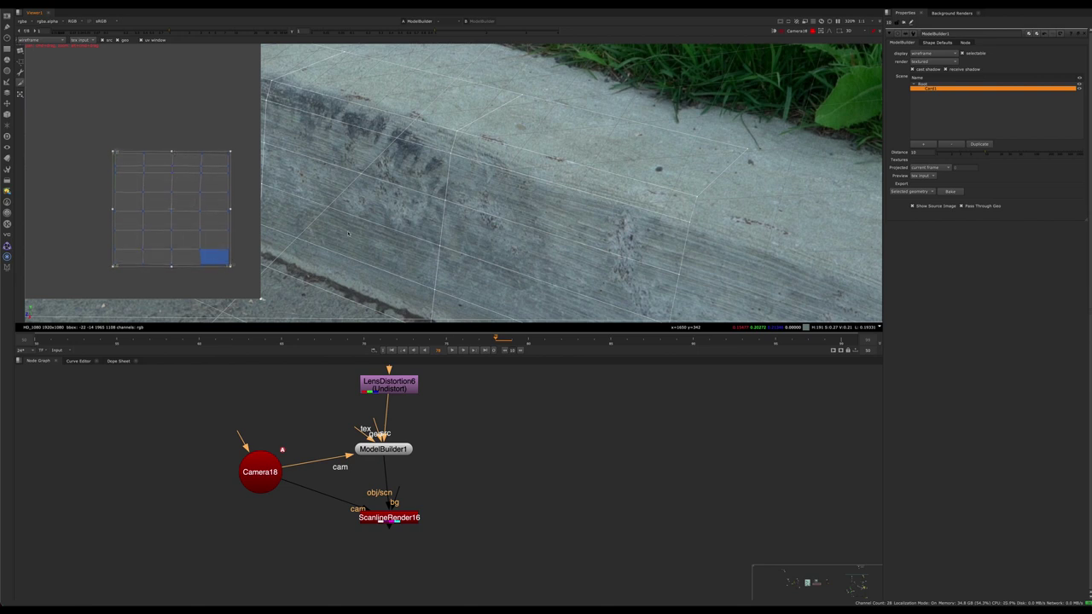
# Bake ModelBuilder1's selected geometry into its own node and place that node to the right of the ModelBuilder setup
pyautogui.scroll(3, 392, 463)
pyautogui.click(386, 441)
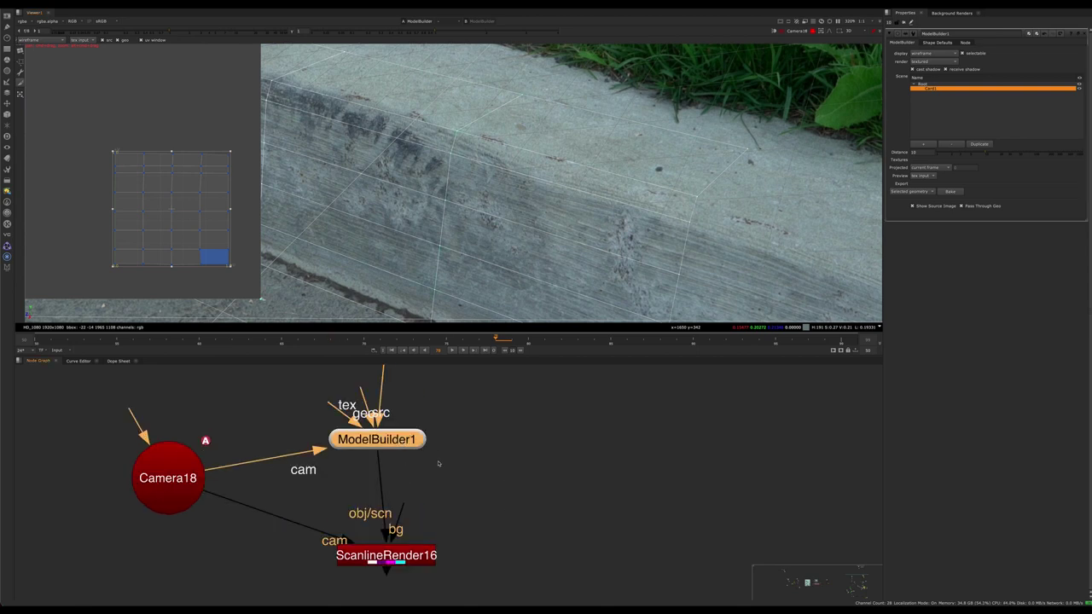
pyautogui.moveTo(438, 463); pyautogui.dragTo(371, 471, button='middle')
pyautogui.click(928, 195)
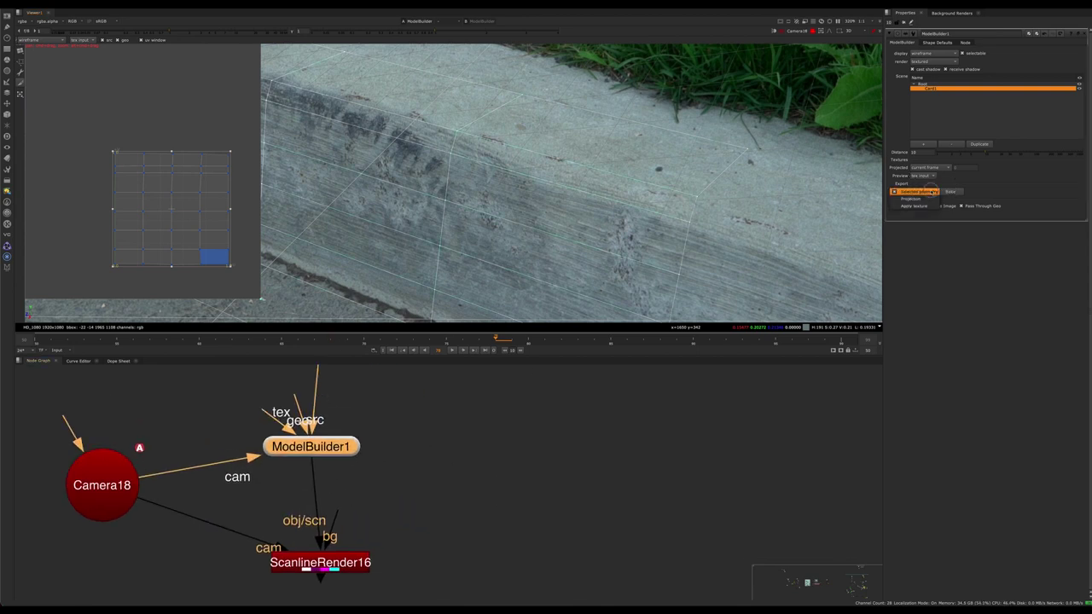
pyautogui.click(951, 193)
pyautogui.click(587, 409)
pyautogui.moveTo(457, 454); pyautogui.dragTo(665, 464)
# View the baked card geometry in the viewer, frame it, and close the ModelBuilder1 properties
pyautogui.scroll(-3, 527, 452)
pyautogui.moveTo(529, 475); pyautogui.dragTo(524, 499, button='middle')
pyautogui.press('1')
pyautogui.keyDown('ctrl'); pyautogui.keyDown('shift'); pyautogui.click(595, 479); pyautogui.keyUp('shift'); pyautogui.keyUp('ctrl')
pyautogui.click(748, 177)
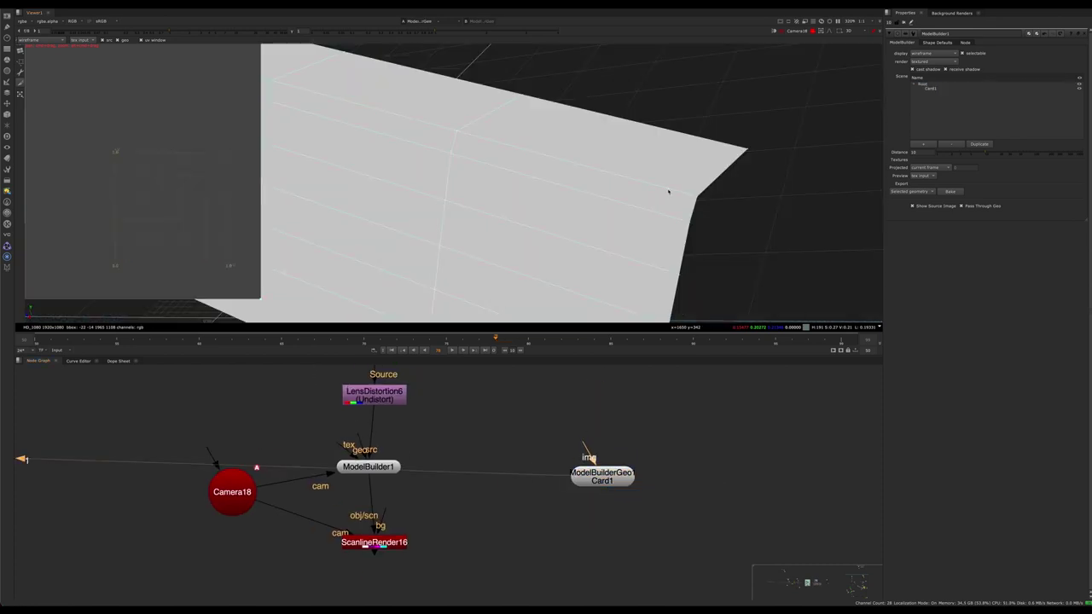
pyautogui.press('f')
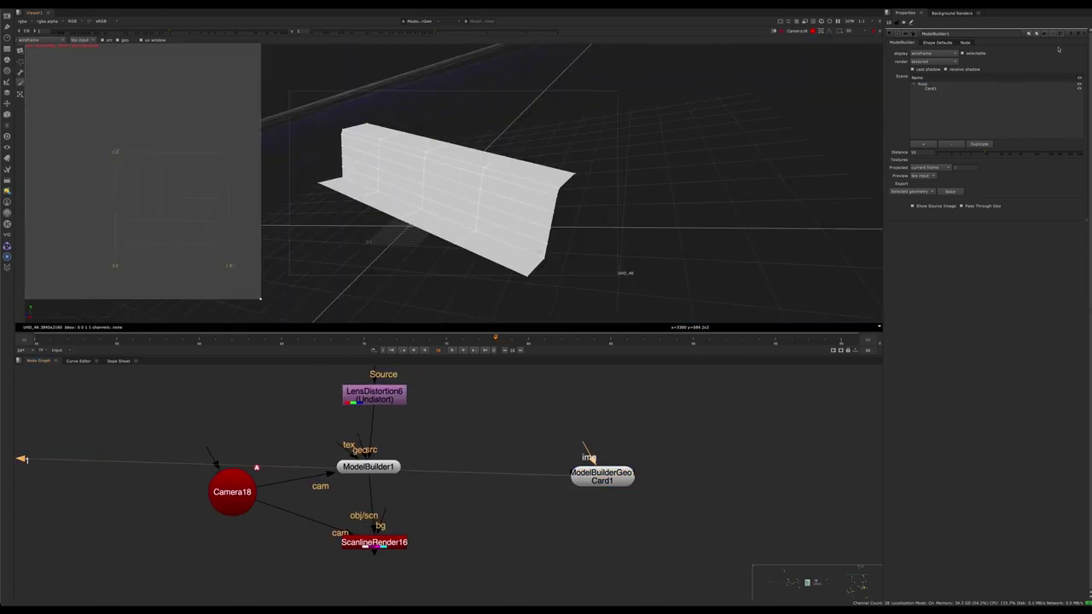
pyautogui.click(1085, 34)
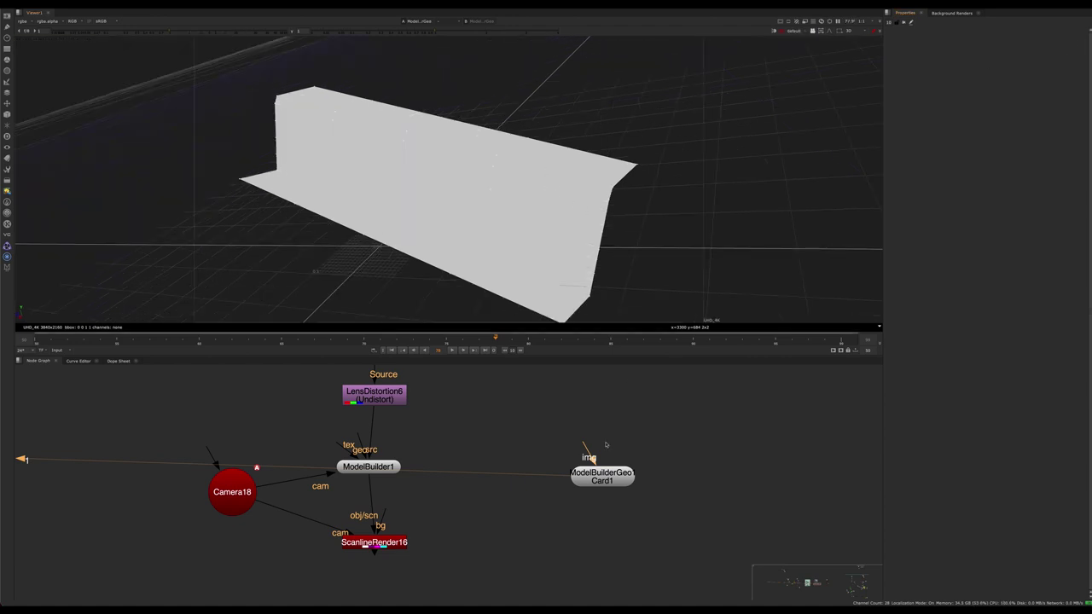
# Open the baked geometry's properties and examine its shape from several angles in the 3D view
pyautogui.doubleClick(603, 474)
pyautogui.moveTo(631, 205)
pyautogui.keyDown('ctrl'); pyautogui.mouseDown()
pyautogui.moveTo(720, 222)
pyautogui.moveTo(633, 226)
pyautogui.moveTo(425, 202)
pyautogui.moveTo(636, 207)
pyautogui.mouseUp(); pyautogui.keyUp('ctrl')
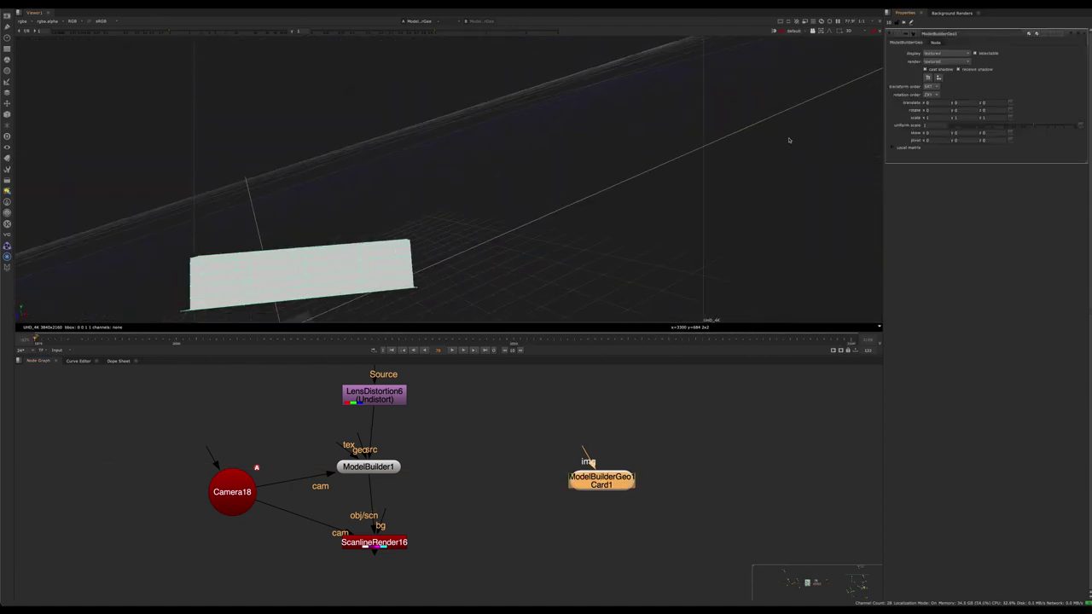
pyautogui.keyDown('alt'); pyautogui.moveTo(268, 295); pyautogui.dragTo(409, 91); pyautogui.keyUp('alt')
pyautogui.keyDown('ctrl'); pyautogui.moveTo(410, 256); pyautogui.dragTo(368, 89); pyautogui.keyUp('ctrl')
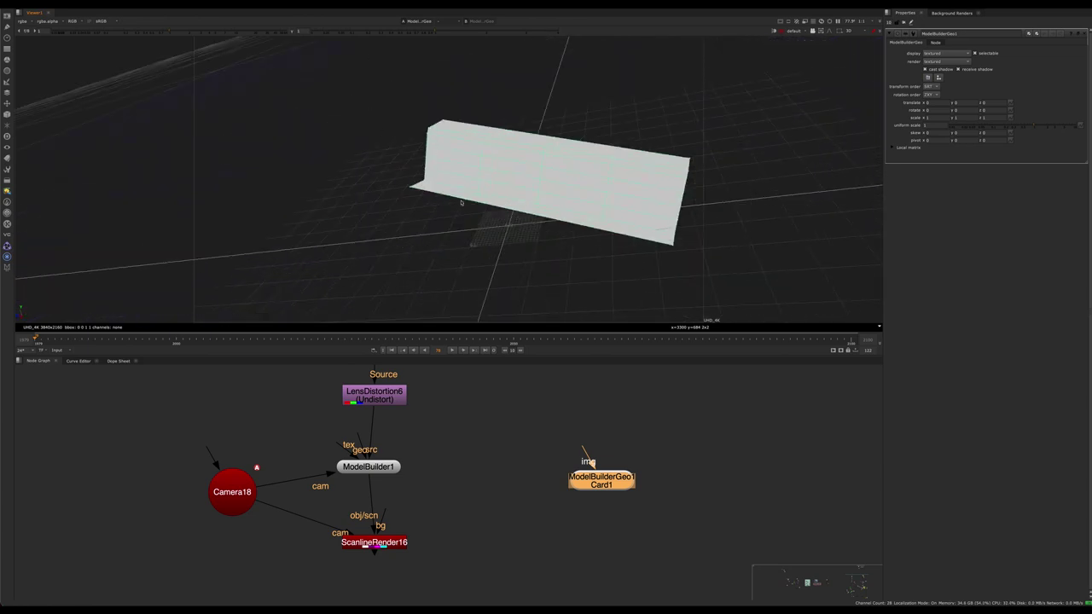
pyautogui.keyDown('ctrl'); pyautogui.moveTo(460, 202); pyautogui.dragTo(338, 188); pyautogui.keyUp('ctrl')
pyautogui.keyDown('ctrl'); pyautogui.moveTo(367, 97); pyautogui.dragTo(367, 175); pyautogui.keyUp('ctrl')
# Duplicate Camera18 and ScanlineRender16 beside the baked geometry node
pyautogui.click(251, 487)
pyautogui.moveTo(257, 483); pyautogui.dragTo(179, 452, button='middle')
pyautogui.keyDown('shift'); pyautogui.click(324, 510); pyautogui.keyUp('shift')
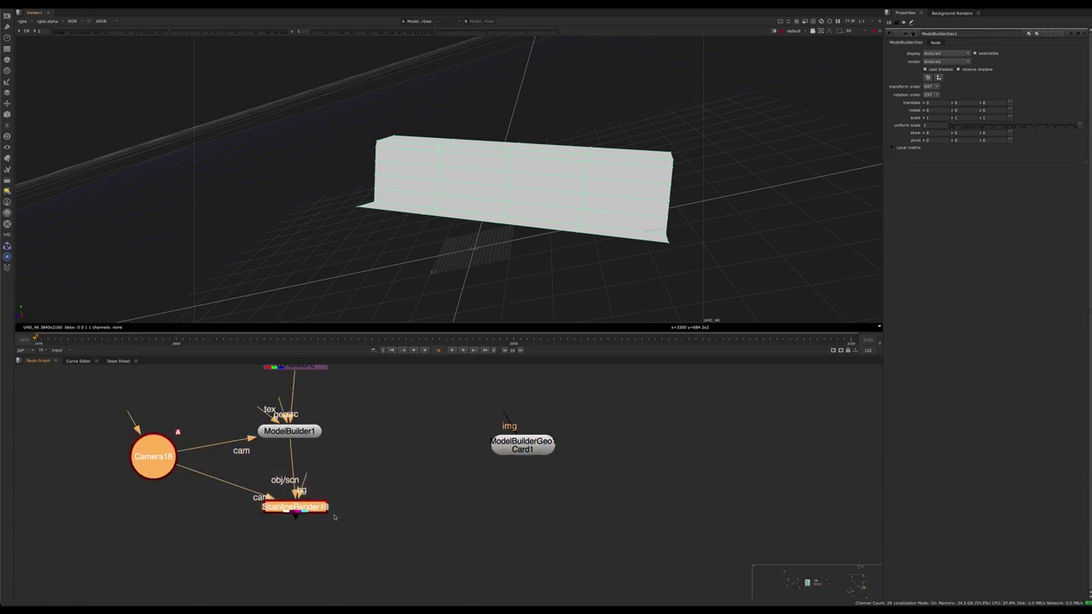
pyautogui.click(525, 442)
pyautogui.hotkey('ctrl', 'v')
# Arrange the copied camera left of the baked geometry and the copied ScanlineRender below it, with the geometry feeding the render
pyautogui.scroll(-5, 503, 450)
pyautogui.moveTo(522, 465); pyautogui.dragTo(441, 452, button='middle')
pyautogui.click(419, 448)
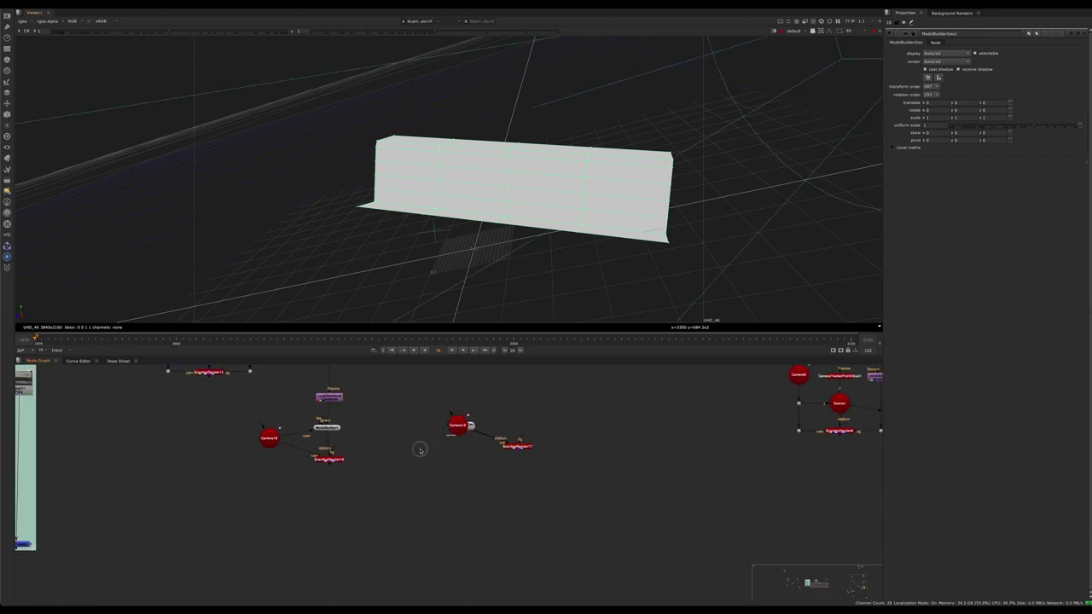
pyautogui.moveTo(457, 426); pyautogui.dragTo(399, 446)
pyautogui.scroll(5, 475, 456)
pyautogui.click(479, 460)
pyautogui.moveTo(447, 461); pyautogui.dragTo(456, 471, button='middle')
pyautogui.moveTo(556, 448); pyautogui.dragTo(456, 469)
# Add a Project3D node in the free space above the copied camera and baked geometry
pyautogui.moveTo(468, 500); pyautogui.dragTo(454, 569, button='middle')
pyautogui.scroll(-2, 456, 567)
pyautogui.moveTo(411, 435)
pyautogui.mouseDown(button='middle')
pyautogui.moveTo(421, 400)
pyautogui.moveTo(424, 446)
pyautogui.mouseUp(button='middle')
pyautogui.click(424, 446)
pyautogui.press('Tab')
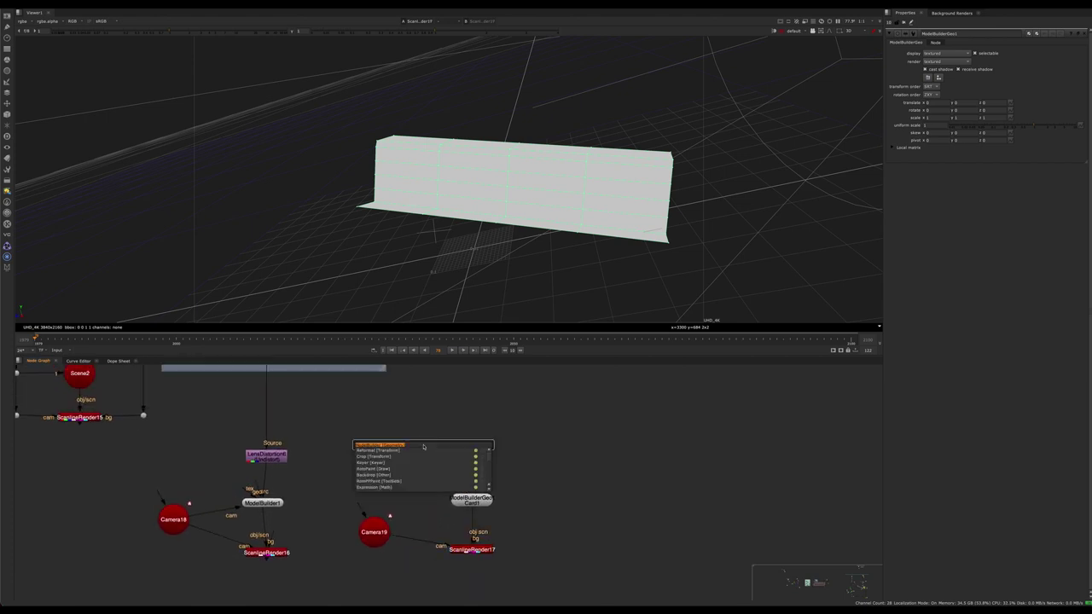
pyautogui.write('project3d')
pyautogui.press('Return')
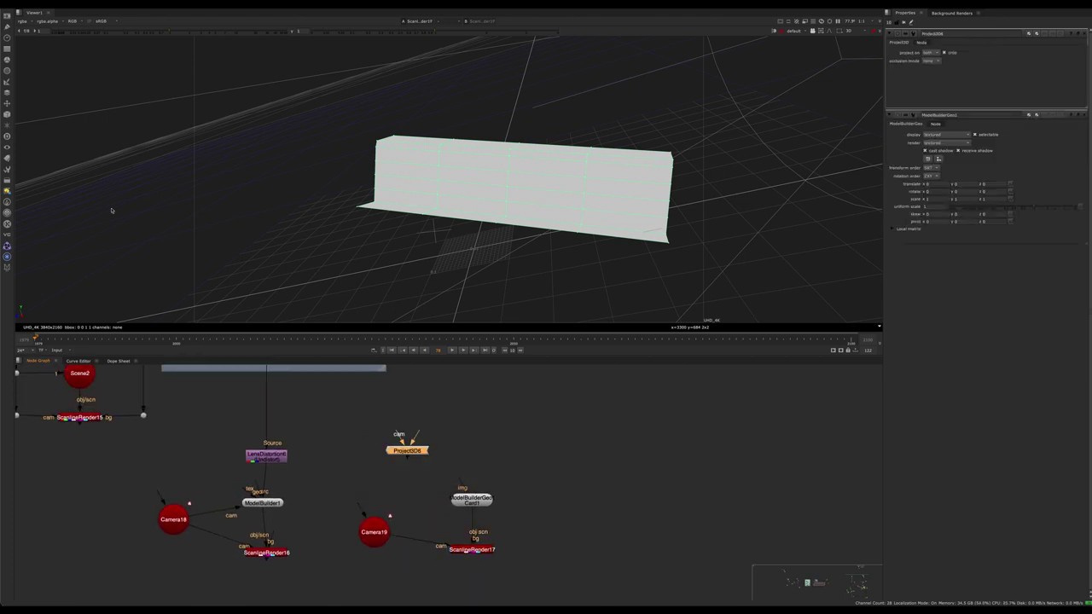
# Connect Project3D to the LensDistortion6 image and the copied camera, and feed it into the baked geometry's img input
pyautogui.moveTo(396, 433); pyautogui.dragTo(273, 455)
pyautogui.moveTo(409, 452); pyautogui.dragTo(449, 455)
pyautogui.moveTo(448, 455); pyautogui.dragTo(480, 460)
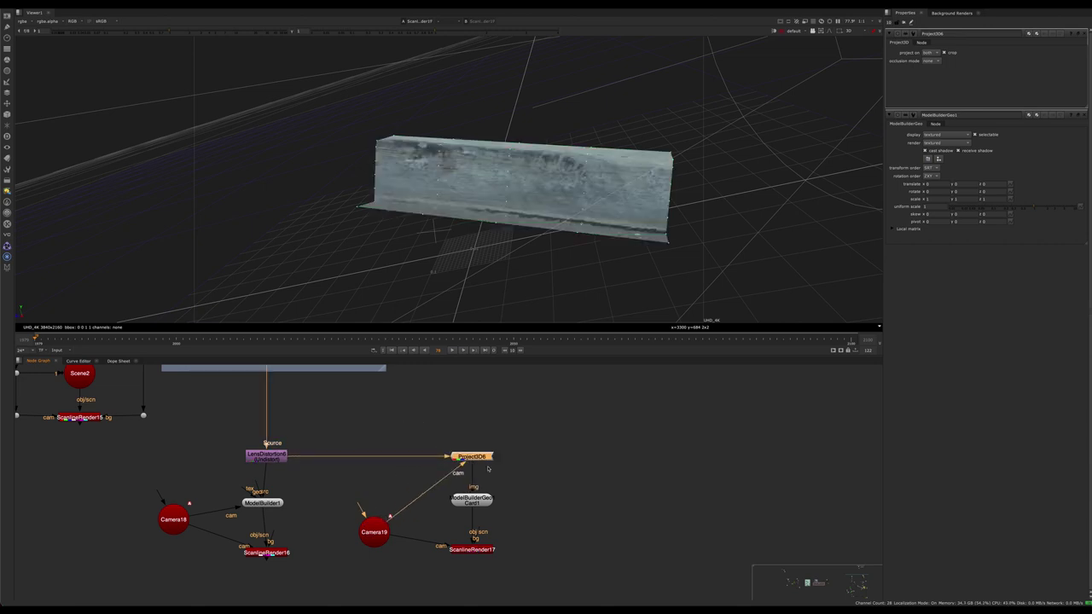
# View the copied ScanlineRender's output in 2D and move to a frame near the middle of the timeline
pyautogui.moveTo(523, 535); pyautogui.dragTo(440, 568)
pyautogui.press('1')
pyautogui.keyDown('ctrl'); pyautogui.moveTo(608, 252); pyautogui.dragTo(573, 140); pyautogui.keyUp('ctrl')
pyautogui.press('Tab')
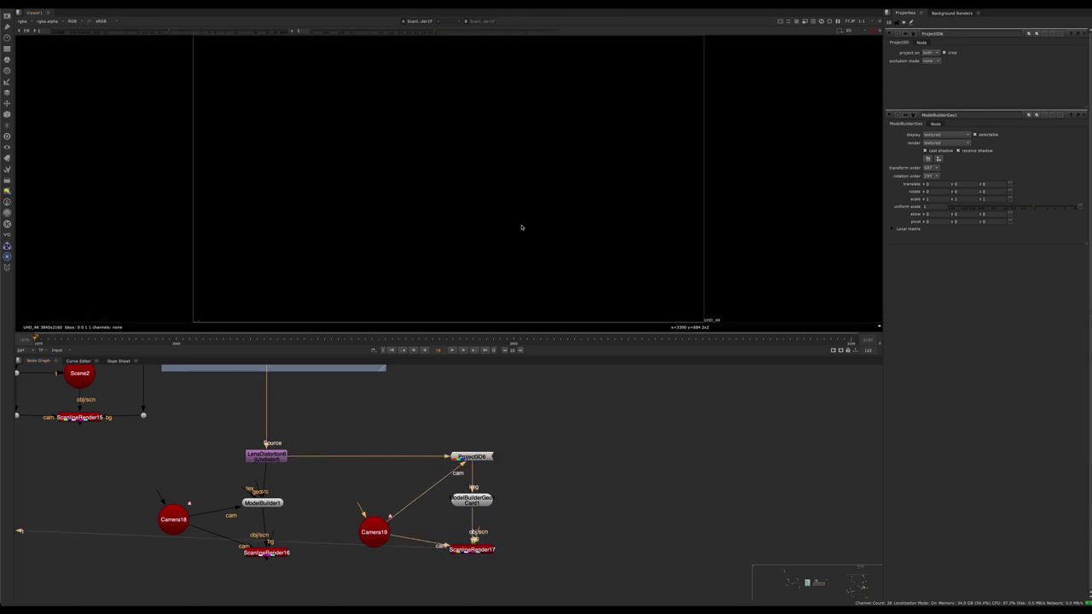
pyautogui.click(386, 340)
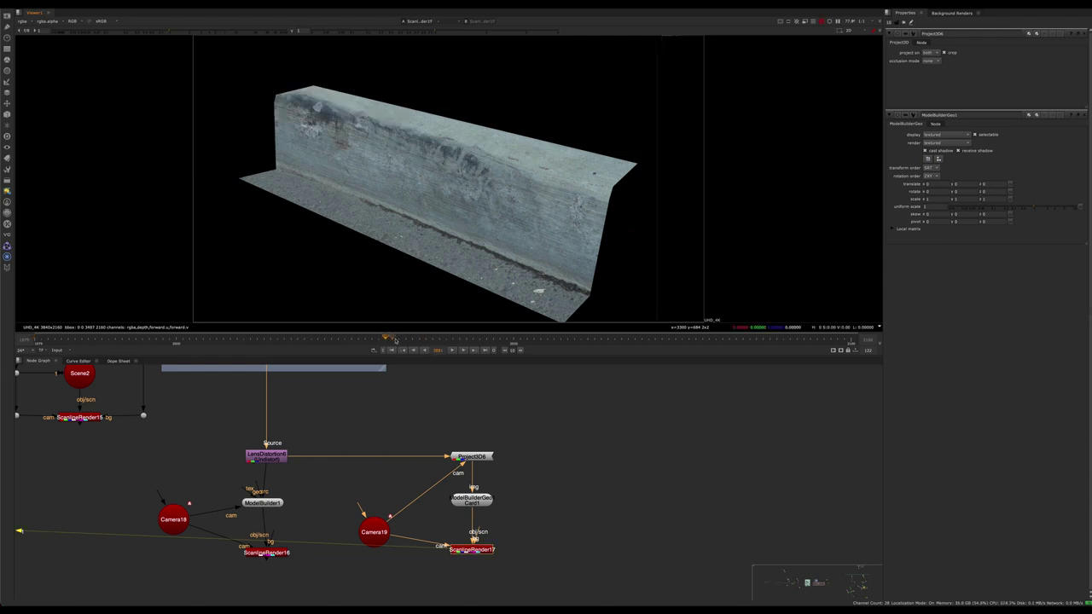
# Set the timeline range to Global, view the LensDistortion6 image, and open the project settings to check the frame range
pyautogui.click(57, 350)
pyautogui.click(60, 352)
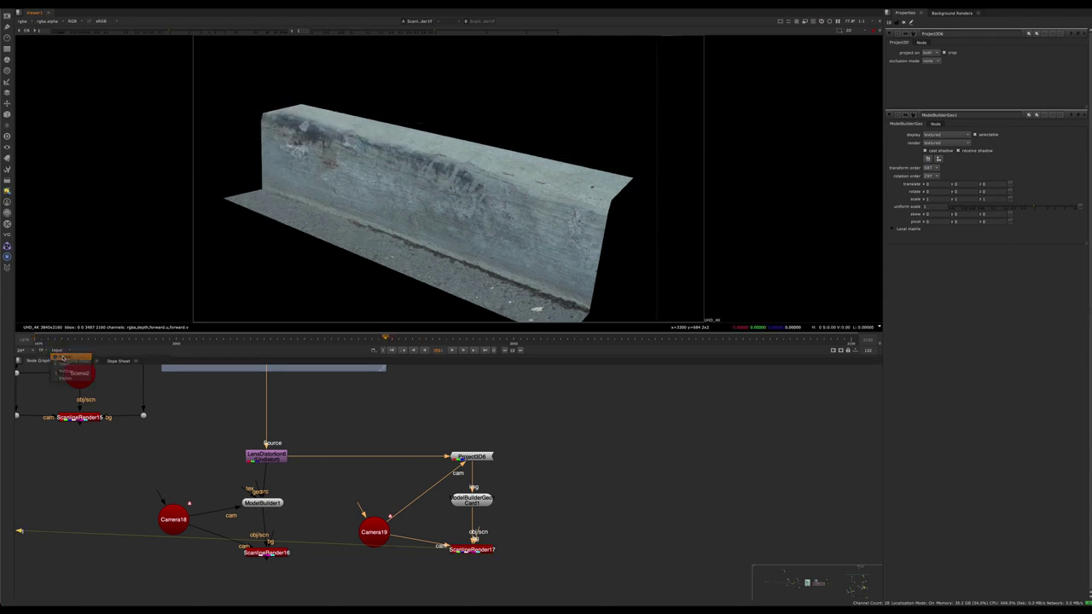
pyautogui.moveTo(348, 469); pyautogui.dragTo(340, 543, button='middle')
pyautogui.moveTo(354, 484); pyautogui.dragTo(304, 493)
pyautogui.click(259, 531)
pyautogui.press('1')
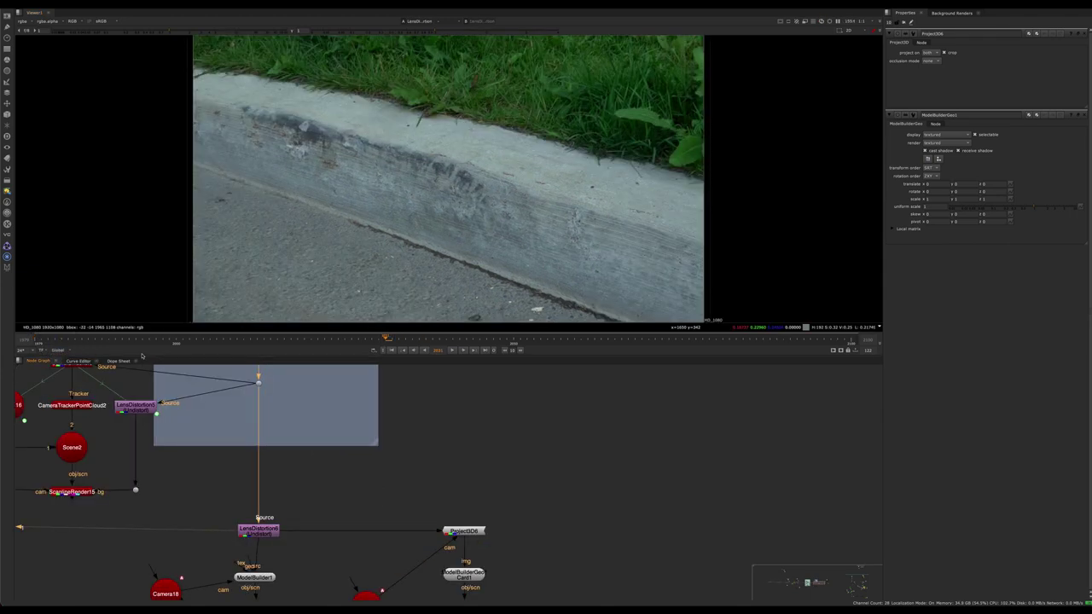
pyautogui.moveTo(440, 439); pyautogui.dragTo(398, 459)
pyautogui.press('s')
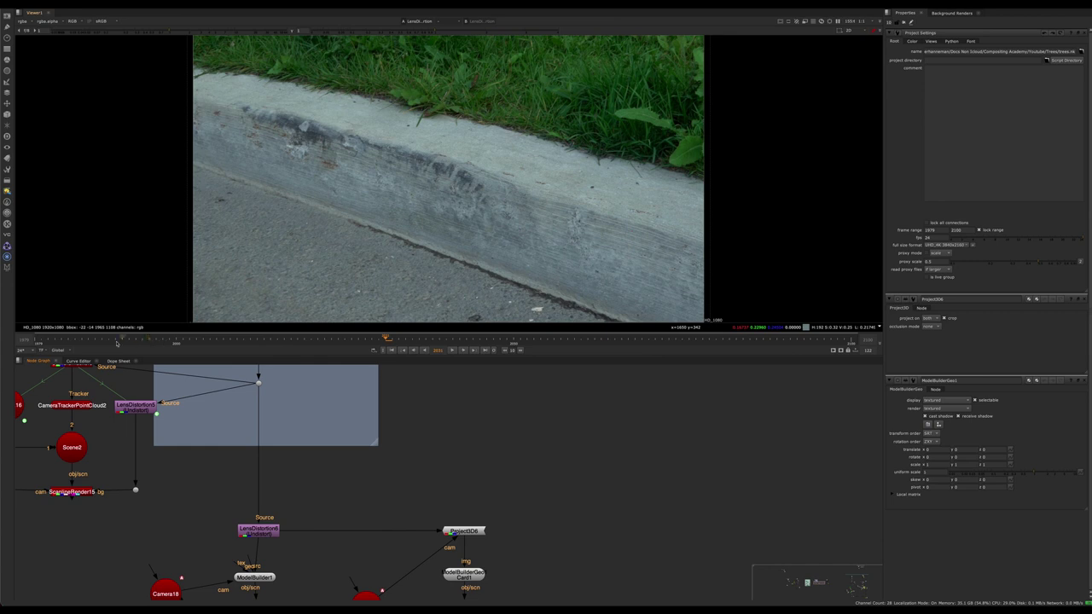
# View the source footage below Read16 with the timeline range set to Input and scrub through its frames
pyautogui.moveTo(308, 413); pyautogui.dragTo(361, 463, button='middle')
pyautogui.moveTo(386, 476); pyautogui.dragTo(266, 426)
pyautogui.press('1')
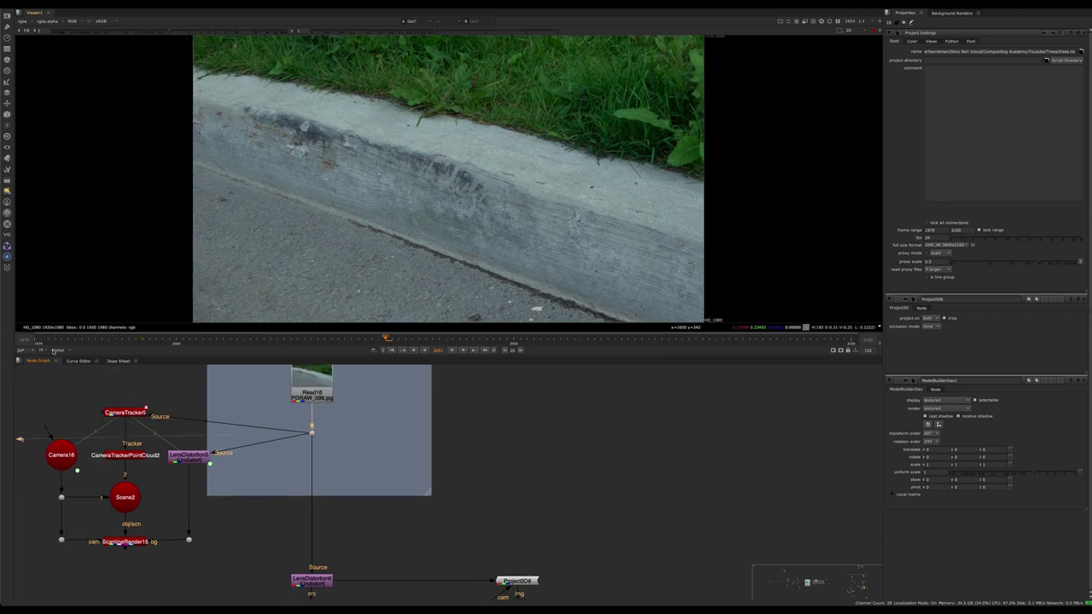
pyautogui.click(52, 351)
pyautogui.click(55, 359)
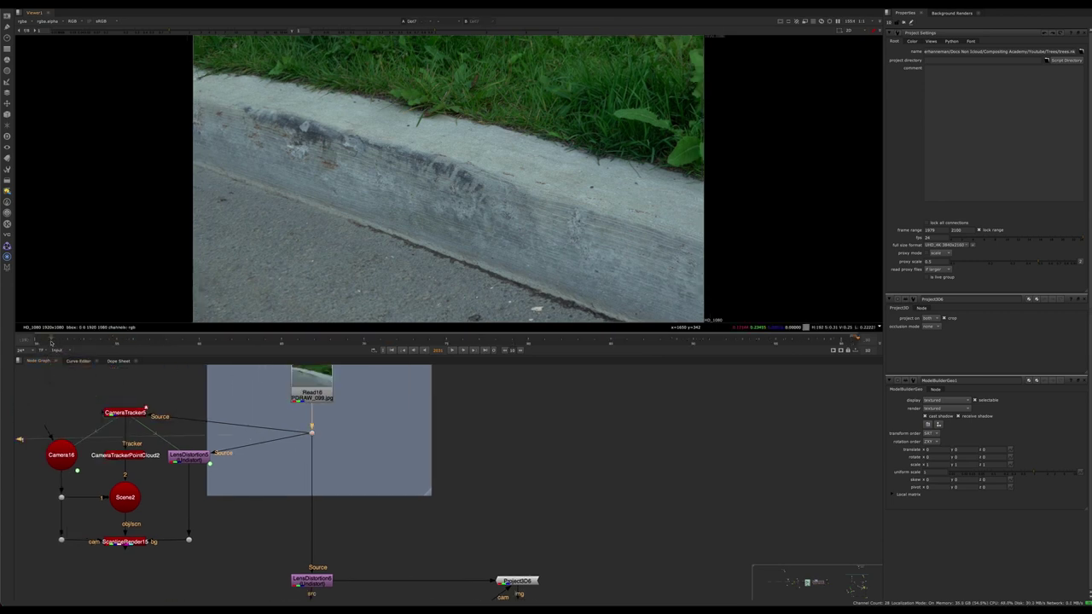
pyautogui.click(39, 342)
pyautogui.click(837, 344)
pyautogui.moveTo(830, 344); pyautogui.dragTo(174, 350)
pyautogui.click(323, 396)
# Add a FrameRange node near the projection setup
pyautogui.moveTo(458, 550); pyautogui.dragTo(428, 445, button='middle')
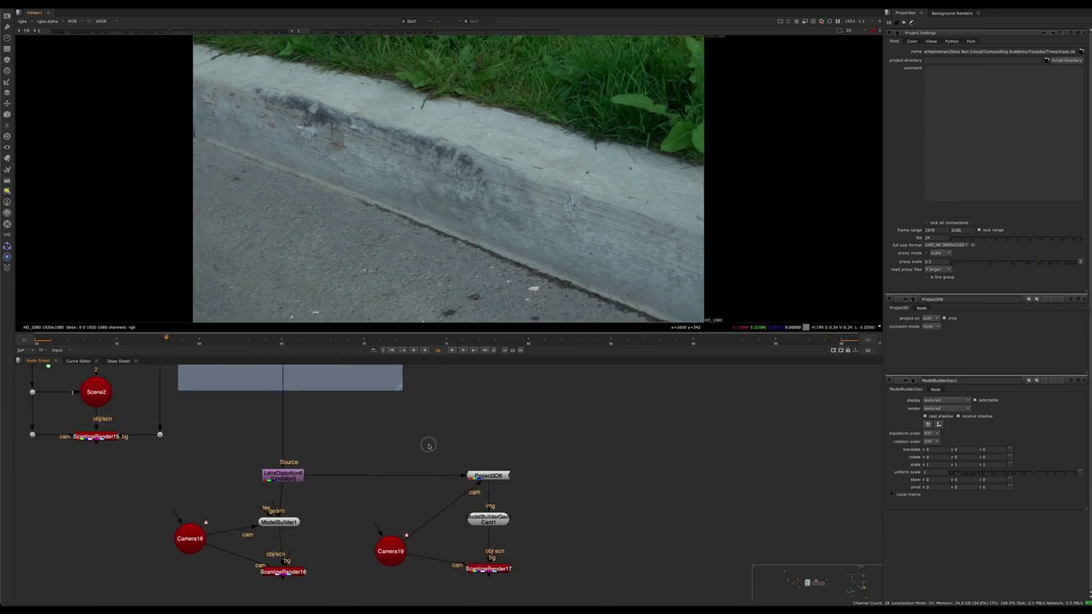
pyautogui.press('Tab')
pyautogui.write('framer')
pyautogui.press('Return')
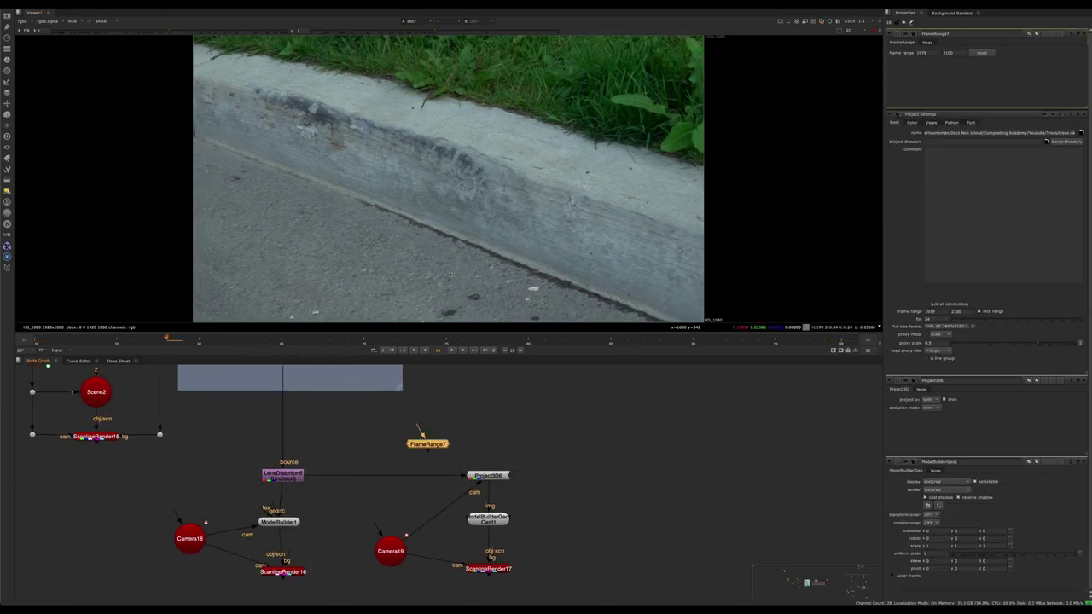
# Connect the FrameRange node below the copied ScanlineRender and view its output
pyautogui.moveTo(445, 451); pyautogui.dragTo(521, 599)
pyautogui.moveTo(522, 598); pyautogui.dragTo(517, 534, button='middle')
pyautogui.scroll(3, 502, 529)
pyautogui.click(495, 551)
pyautogui.moveTo(500, 517); pyautogui.dragTo(486, 538)
pyautogui.press('1')
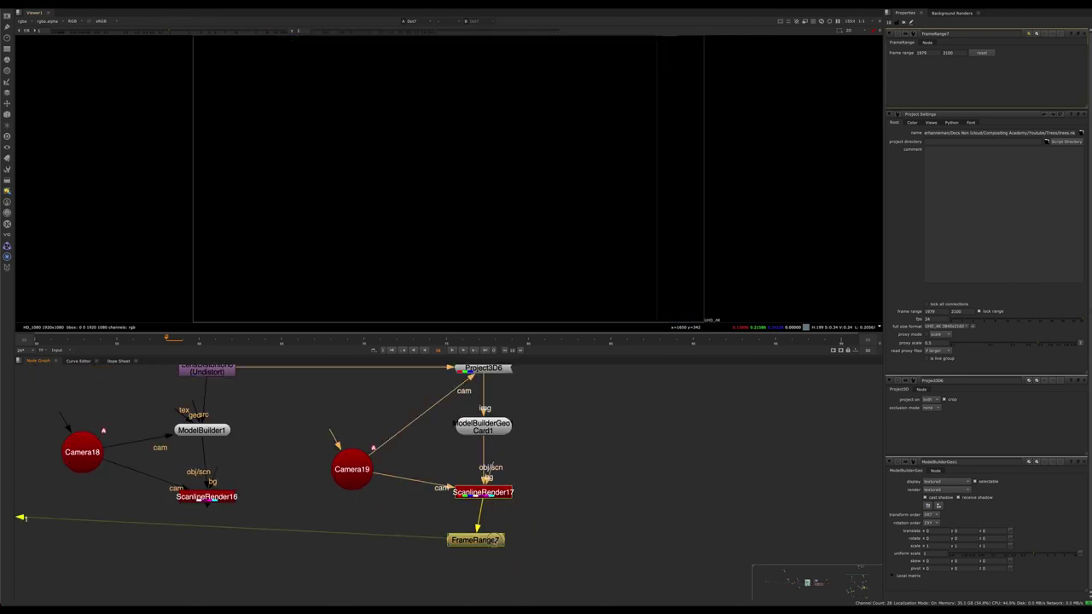
# View the Read16 source footage to check its frame range on the timeline
pyautogui.moveTo(933, 53); pyautogui.dragTo(858, 62)
pyautogui.moveTo(452, 428); pyautogui.dragTo(454, 416, button='middle')
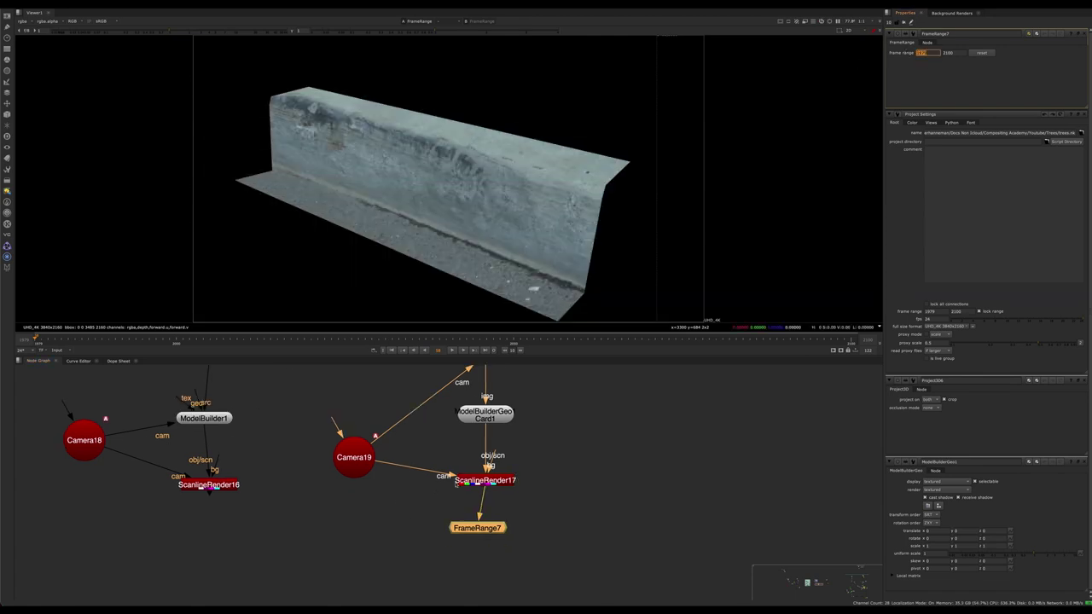
pyautogui.scroll(-4, 448, 393)
pyautogui.moveTo(427, 370); pyautogui.dragTo(475, 555, button='middle')
pyautogui.click(354, 420)
pyautogui.press('1')
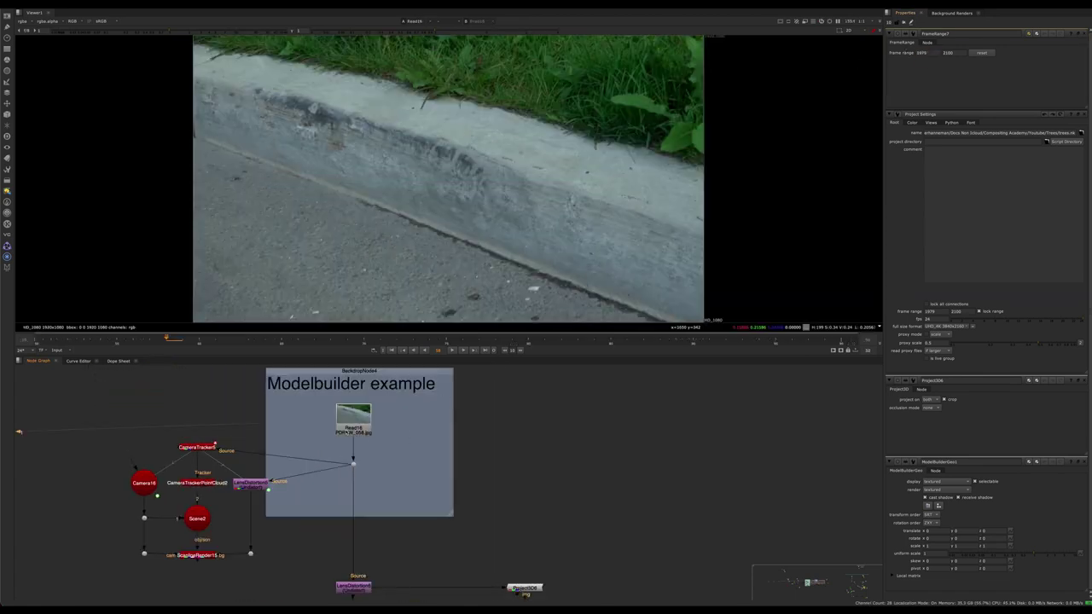
pyautogui.click(64, 351)
pyautogui.click(68, 363)
# Set the FrameRange node's range to 50–99 and view its output
pyautogui.moveTo(932, 55); pyautogui.dragTo(816, 72)
pyautogui.write('10')
pyautogui.press('Tab')
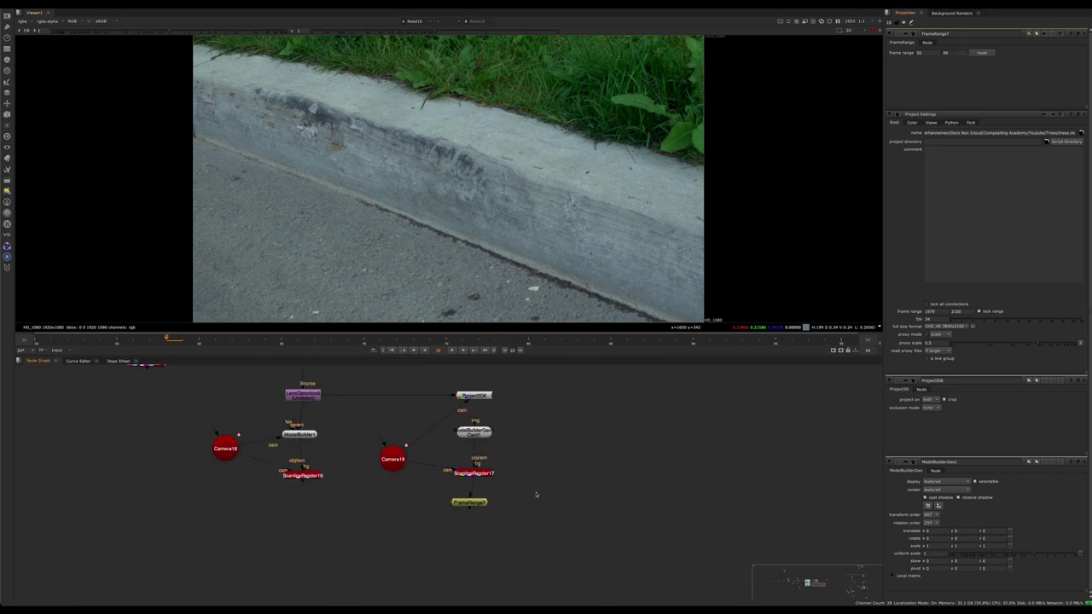
pyautogui.click(474, 508)
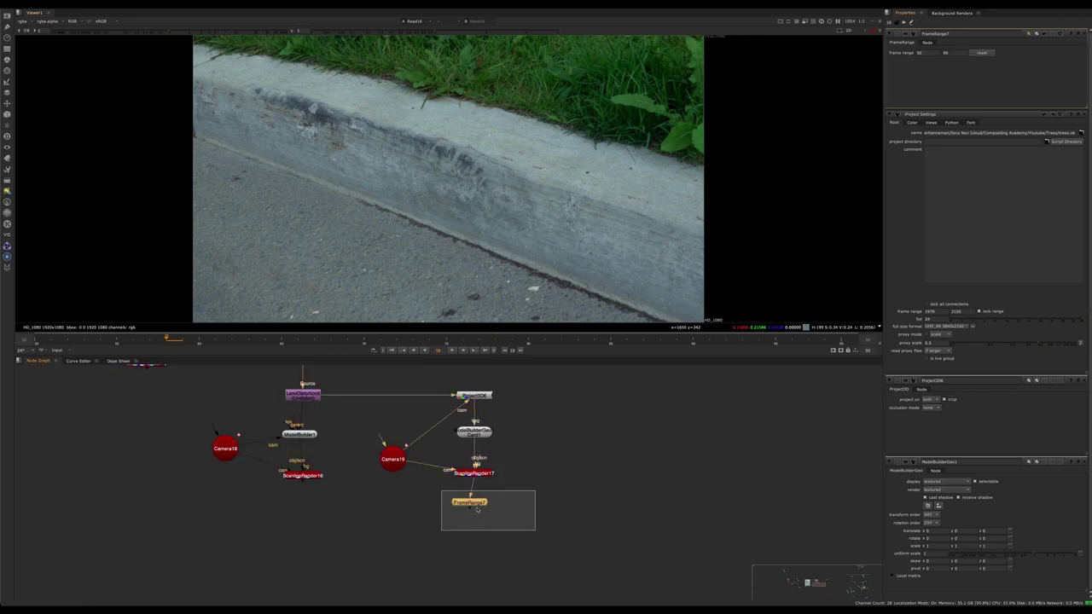
pyautogui.press('1')
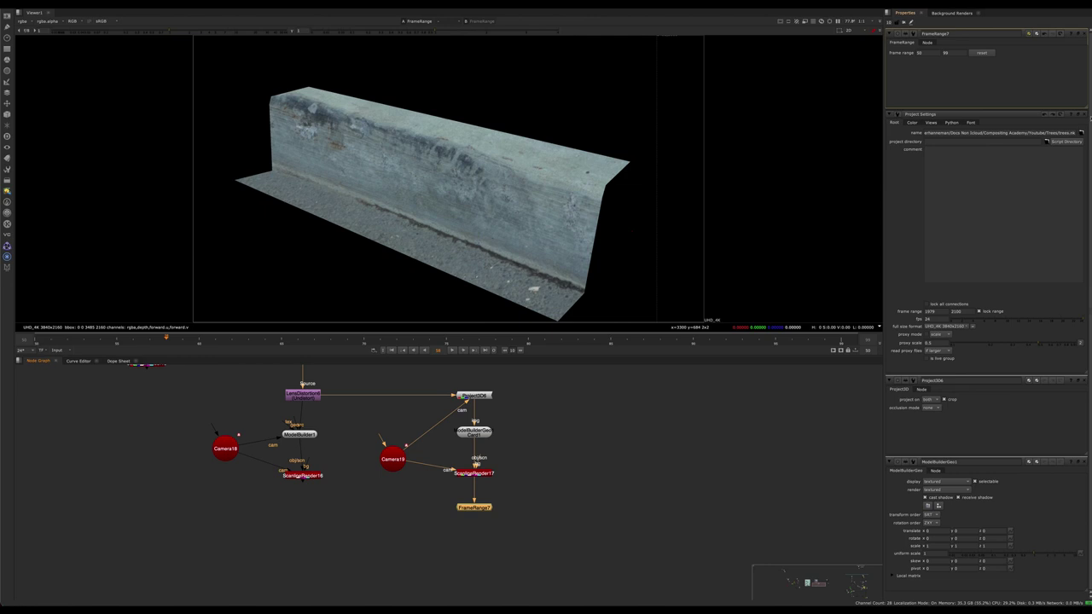
# Close the property panels other than FrameRange7 and move that node further below ScanlineRender17
pyautogui.click(1085, 115)
pyautogui.click(1085, 115)
pyautogui.click(1085, 114)
pyautogui.click(610, 487)
pyautogui.scroll(5, 491, 498)
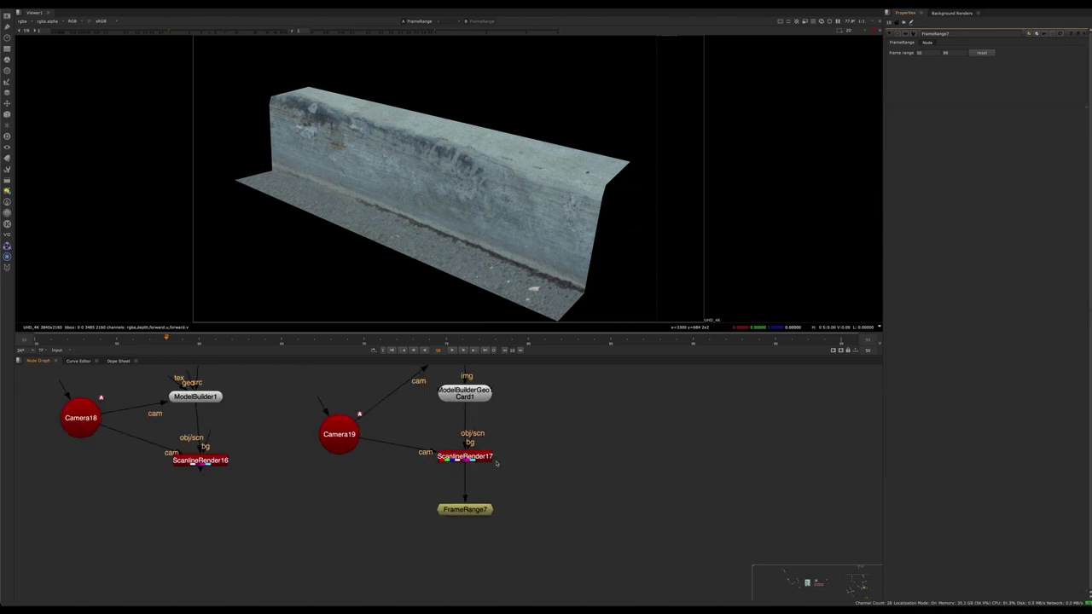
pyautogui.moveTo(484, 517); pyautogui.dragTo(485, 530)
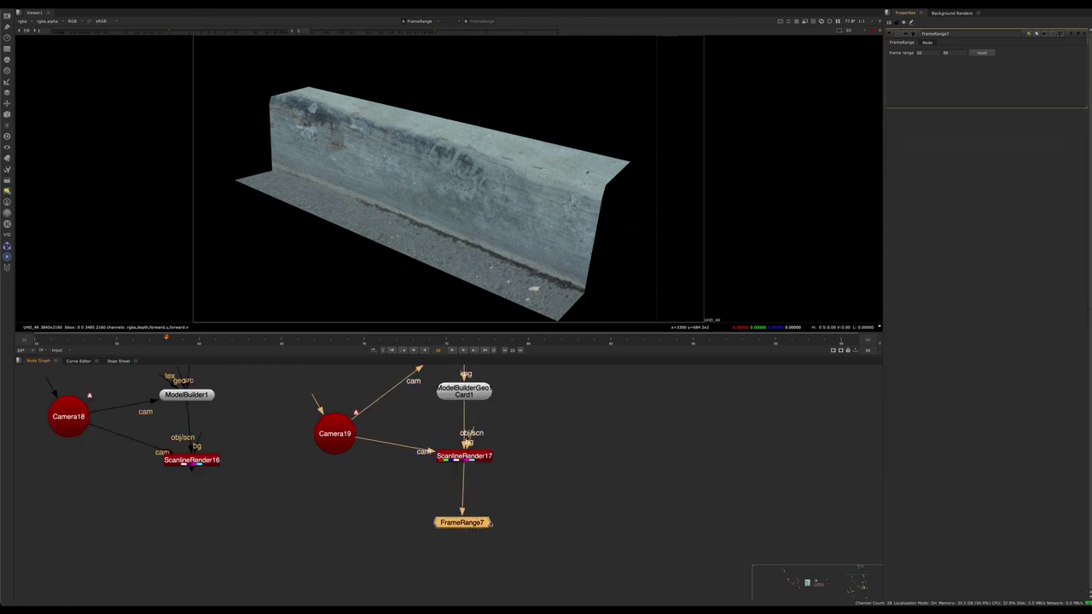
# Open the project settings to compare the project's frame range with the FrameRange node
pyautogui.click(658, 486)
pyautogui.press('Tab')
pyautogui.click(705, 490)
pyautogui.press('s')
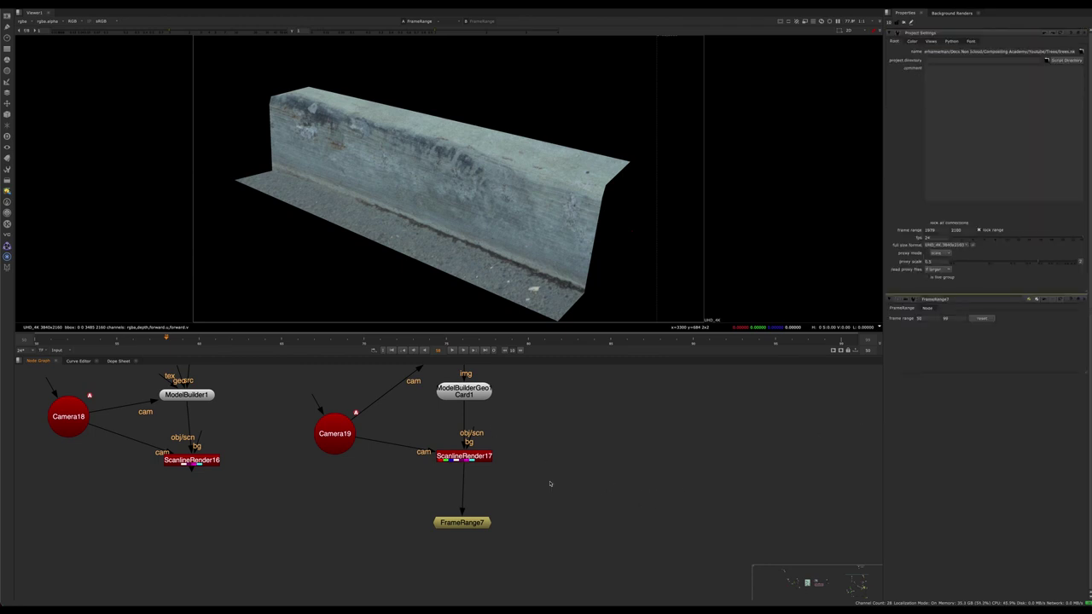
pyautogui.scroll(-6, 551, 483)
pyautogui.scroll(6, 482, 472)
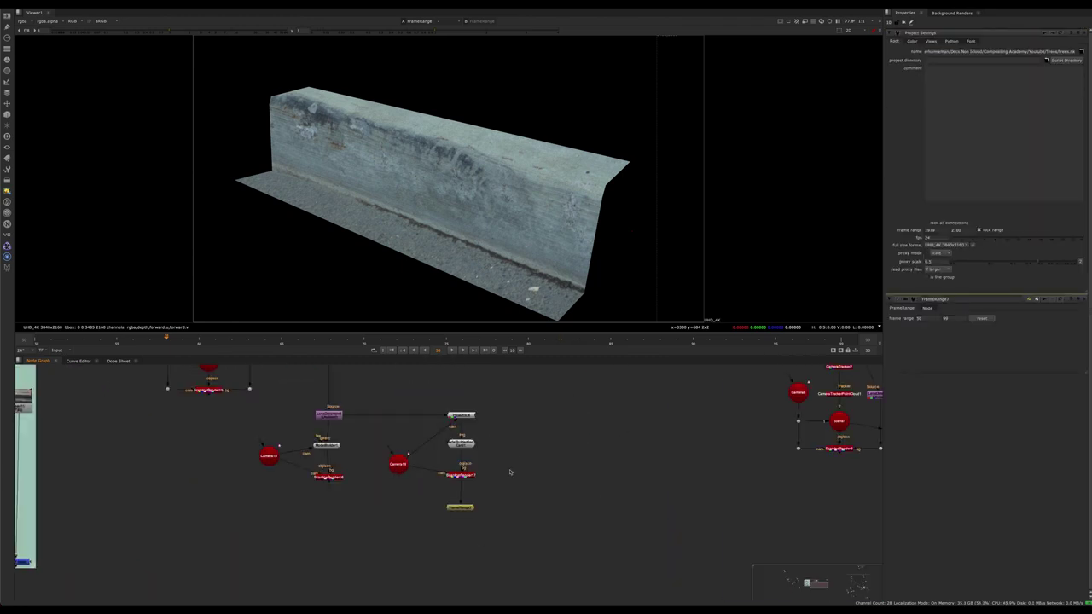
# Scrub through the projected curb render at several frames of the new range
pyautogui.click(465, 508)
pyautogui.scroll(3, 462, 523)
pyautogui.click(482, 496)
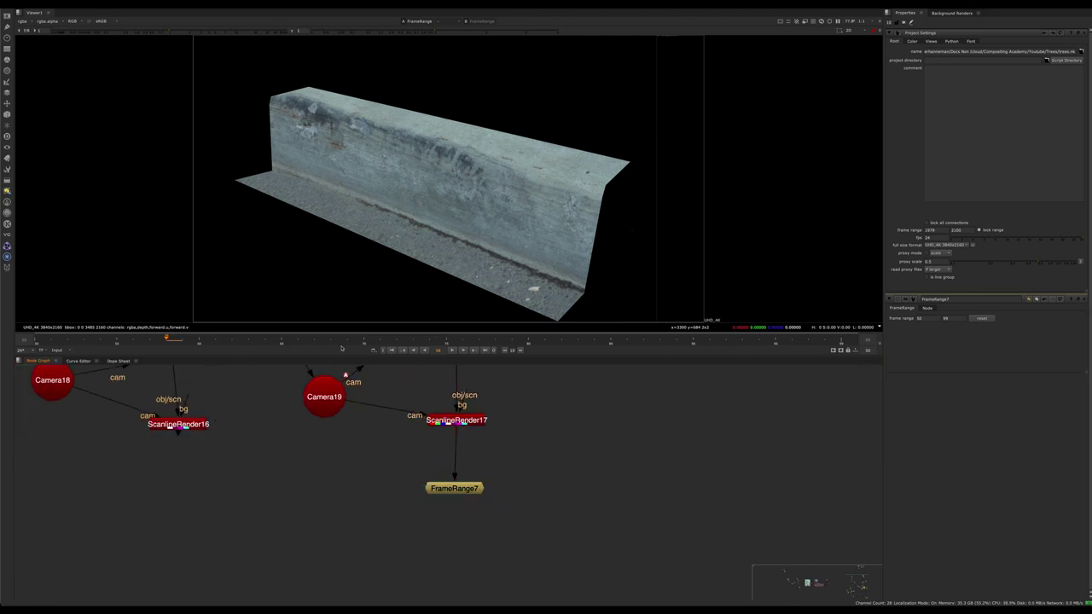
pyautogui.moveTo(334, 341); pyautogui.dragTo(495, 341)
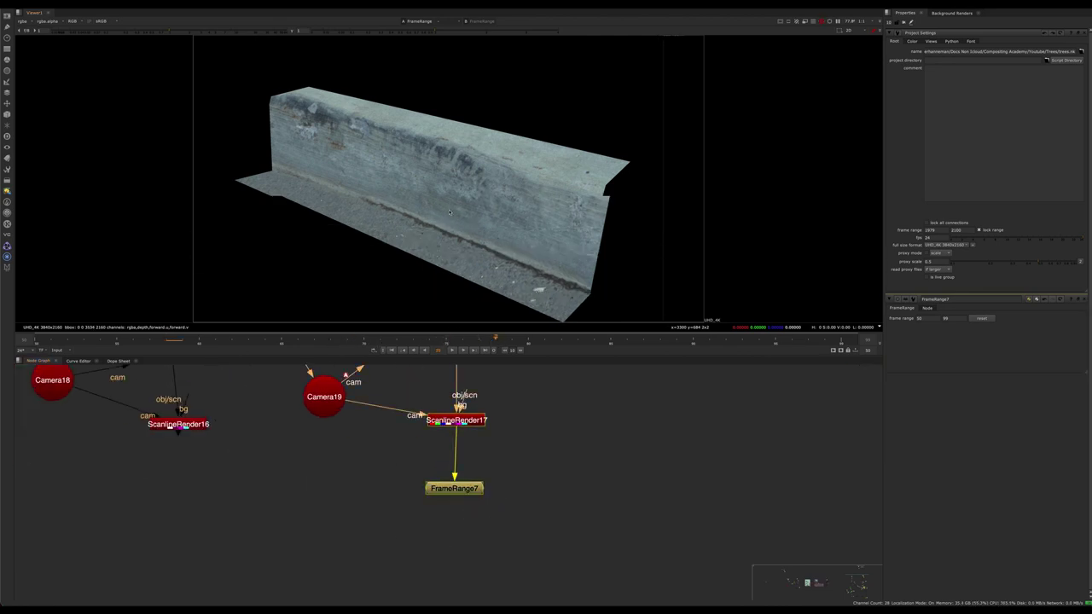
pyautogui.click(677, 344)
pyautogui.click(451, 338)
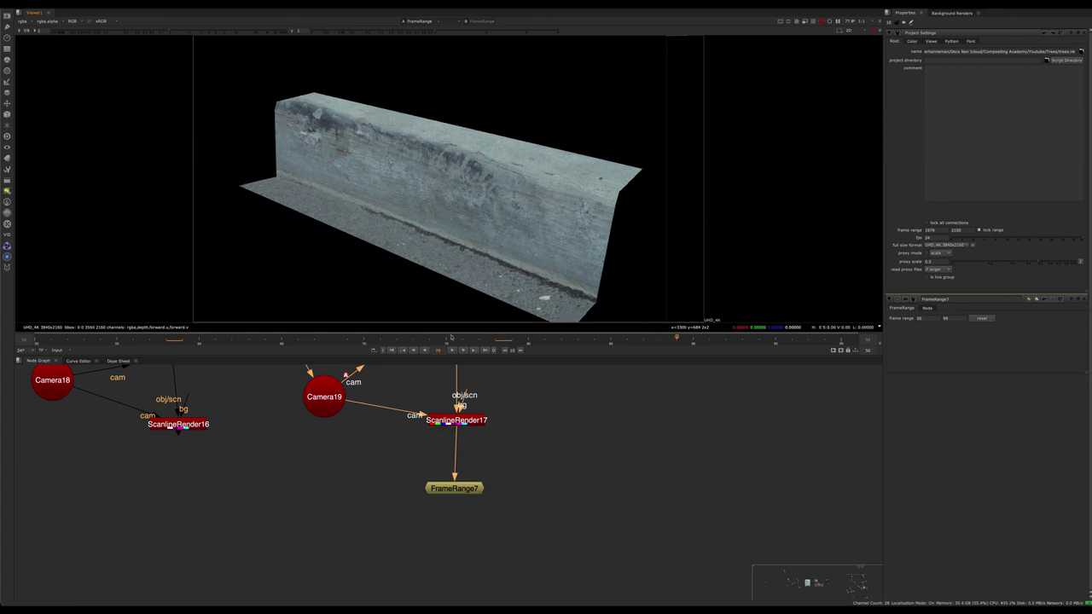
# Paste copies of the Read16 footage and its undistorting LensDistortion node, stacked together in empty space near the projection setup
pyautogui.scroll(-10, 479, 444)
pyautogui.moveTo(464, 509); pyautogui.dragTo(470, 587, button='middle')
pyautogui.scroll(5, 427, 454)
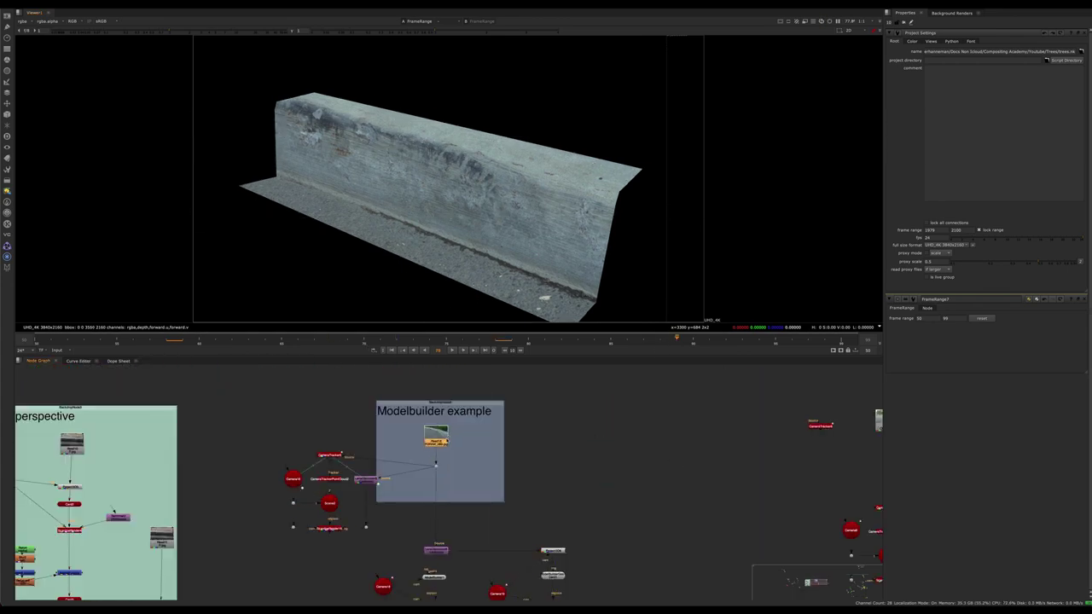
pyautogui.moveTo(556, 590); pyautogui.dragTo(491, 415, button='middle')
pyautogui.moveTo(497, 458); pyautogui.dragTo(472, 429, button='middle')
pyautogui.press('super+v')
pyautogui.moveTo(548, 466); pyautogui.dragTo(586, 490)
pyautogui.scroll(-3, 479, 455)
pyautogui.moveTo(440, 372); pyautogui.dragTo(445, 443, button='middle')
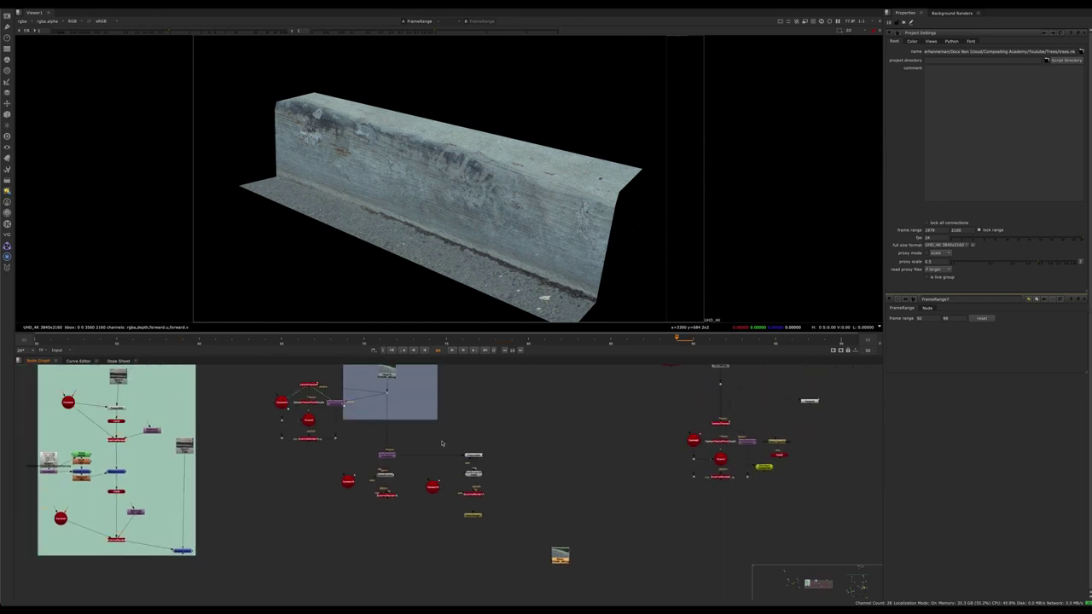
pyautogui.click(388, 455)
pyautogui.scroll(5, 487, 496)
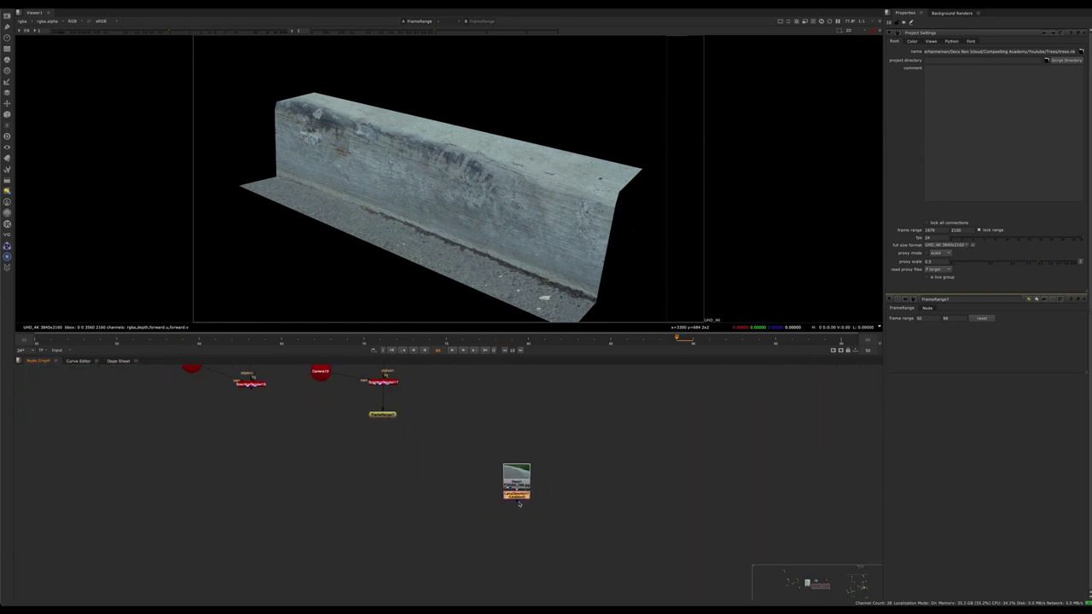
# View ScanlineRender17's output and open its properties
pyautogui.click(405, 424)
pyautogui.scroll(3, 404, 425)
pyautogui.moveTo(422, 433); pyautogui.dragTo(480, 505, button='middle')
pyautogui.click(439, 437)
pyautogui.press('1')
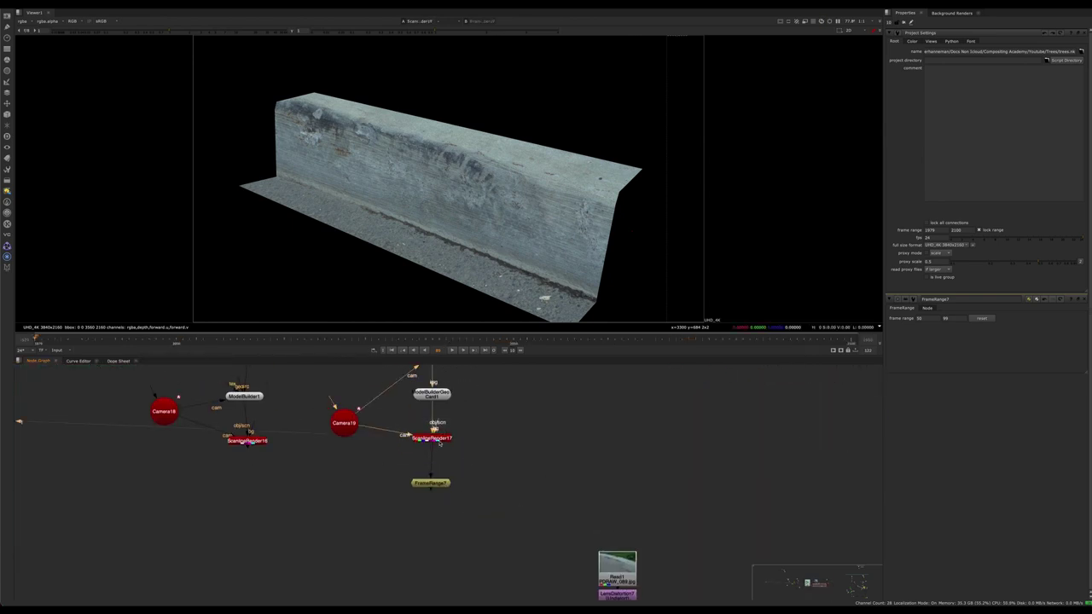
pyautogui.doubleClick(441, 441)
# Add a Reformat node on ScanlineRender17's bg input and set its output format to square_2K
pyautogui.scroll(4, 442, 442)
pyautogui.press('Tab')
pyautogui.write('reformat')
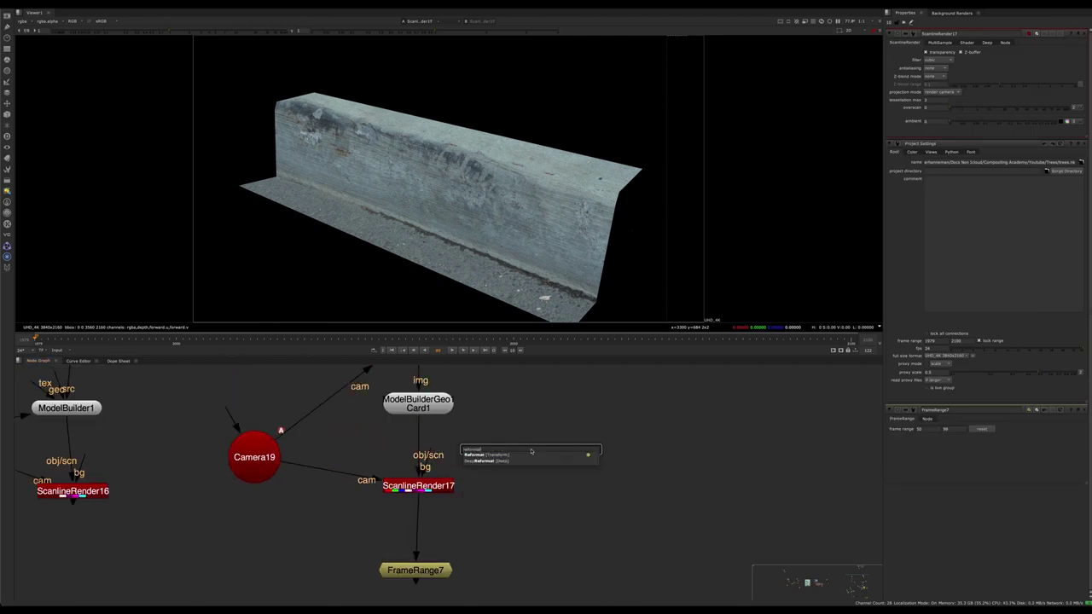
pyautogui.press('Return')
pyautogui.moveTo(426, 459); pyautogui.dragTo(518, 461)
pyautogui.click(945, 61)
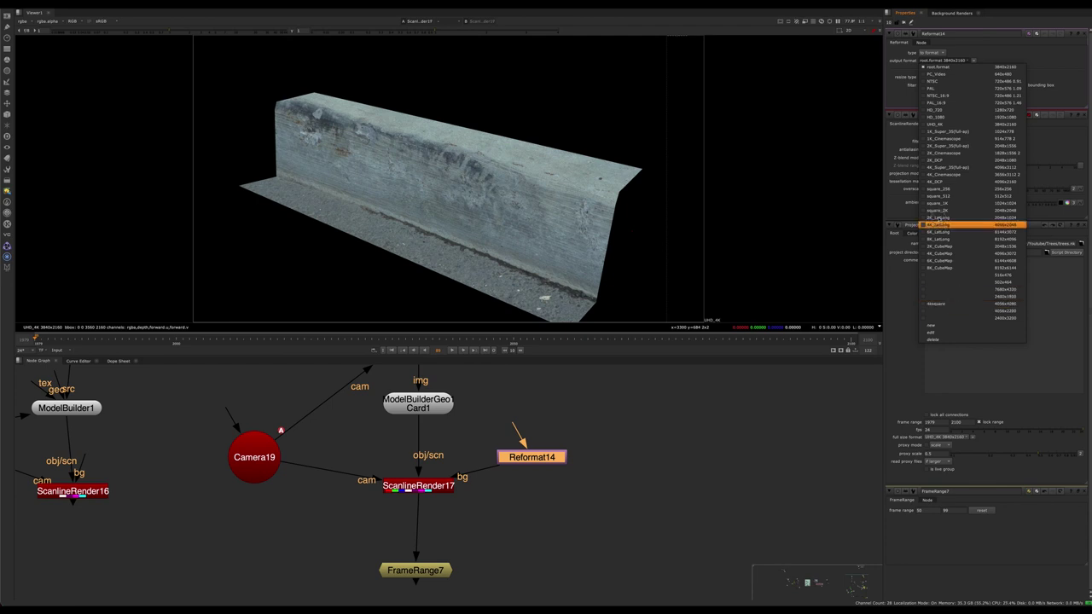
pyautogui.click(955, 210)
# Set ScanlineRender17's projection mode to uv and inspect the whole unwrapped curb texture
pyautogui.moveTo(477, 432); pyautogui.dragTo(321, 529)
pyautogui.doubleClick(417, 486)
pyautogui.click(942, 92)
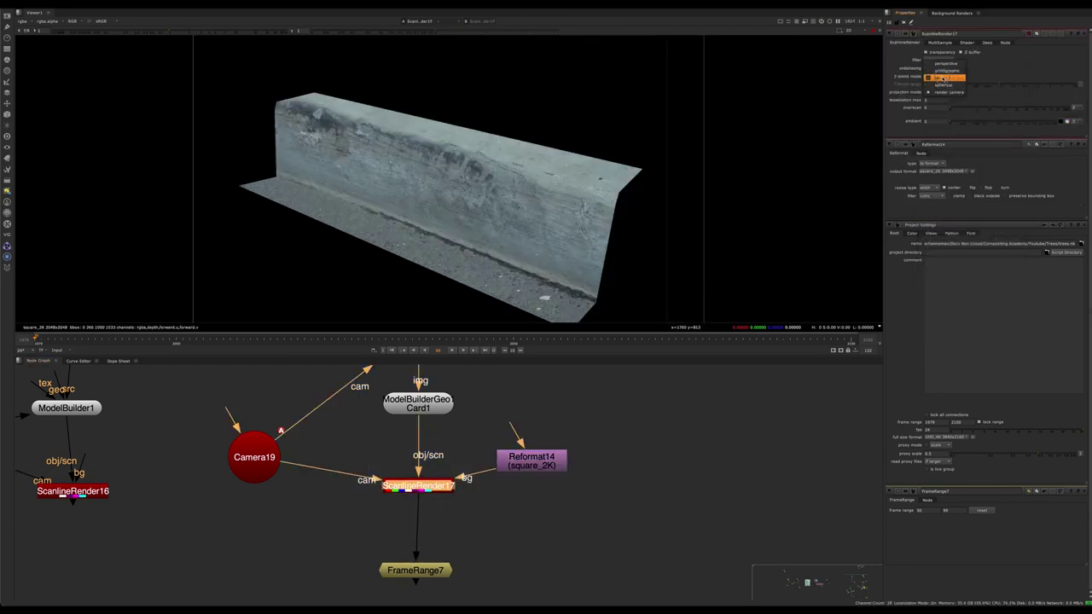
pyautogui.click(938, 77)
pyautogui.press('f')
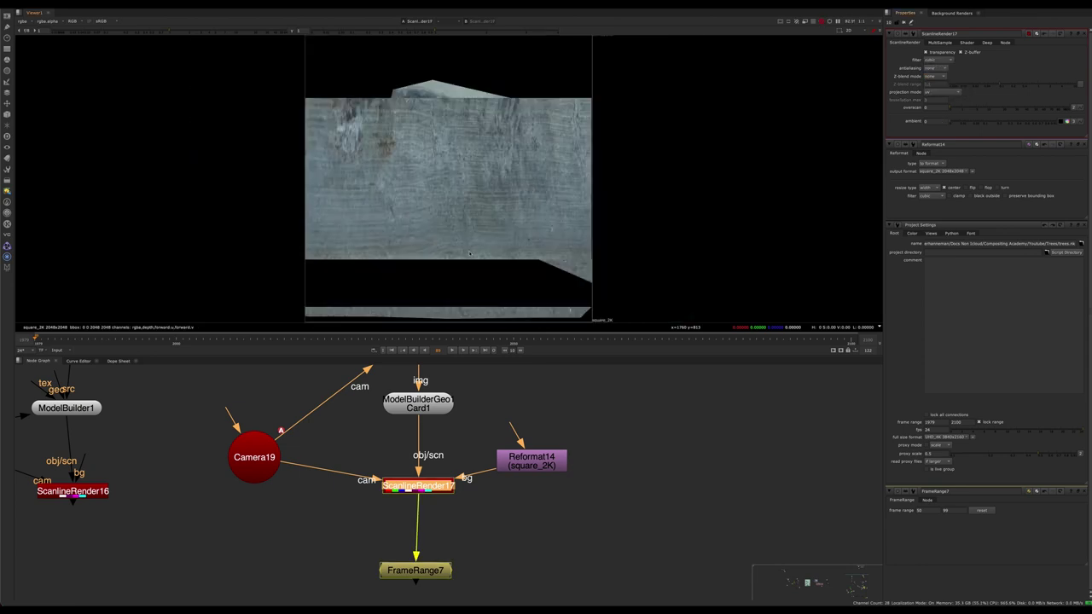
pyautogui.scroll(-2, 455, 209)
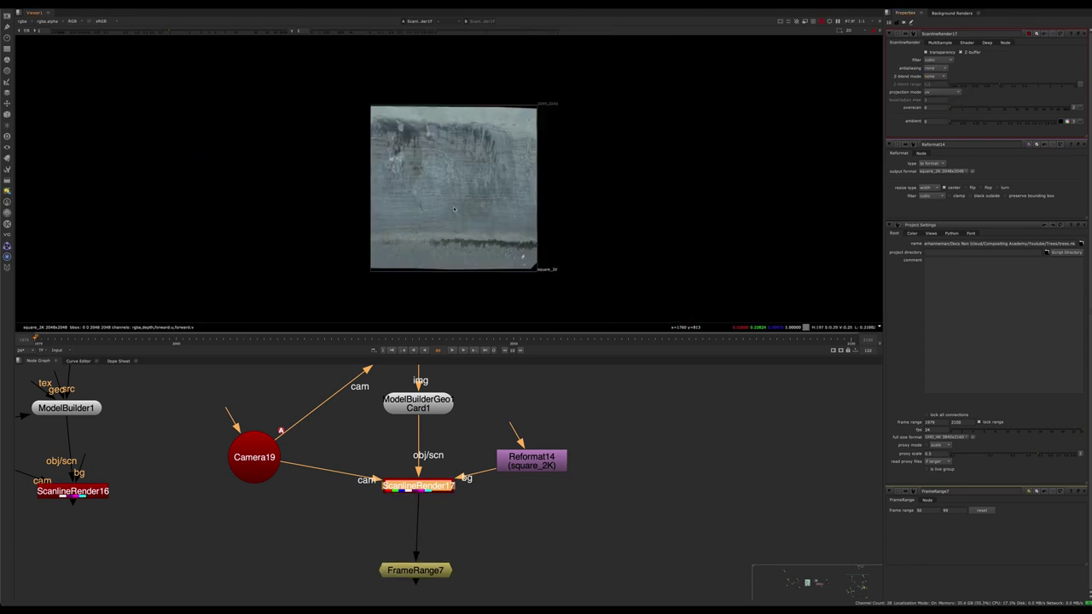
pyautogui.scroll(3, 455, 209)
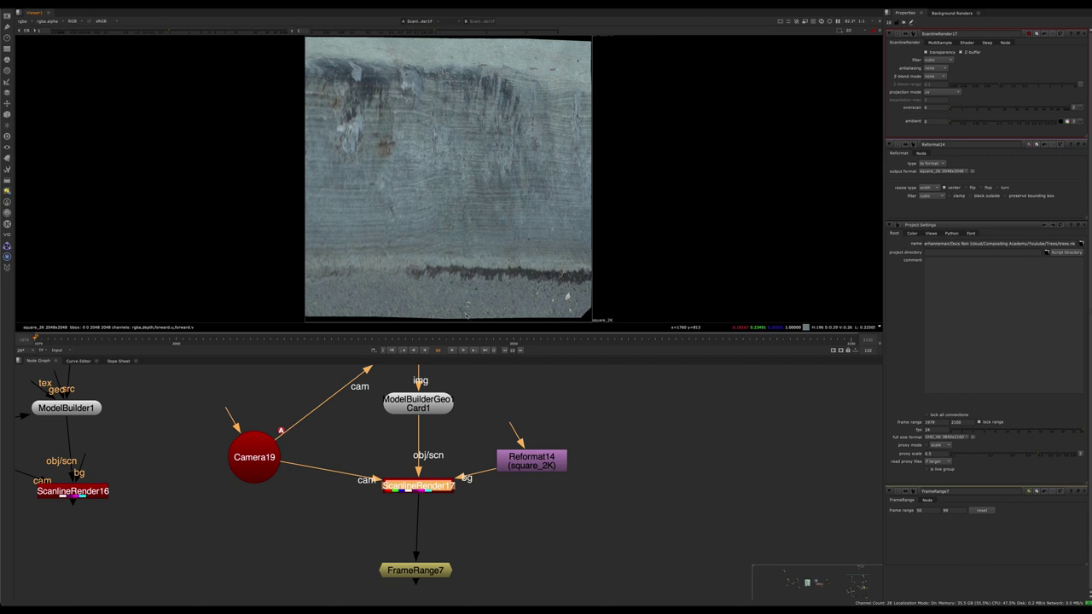
# Move the FrameRange7 node down to leave more space under the render node
pyautogui.moveTo(378, 587); pyautogui.dragTo(375, 453, button='middle')
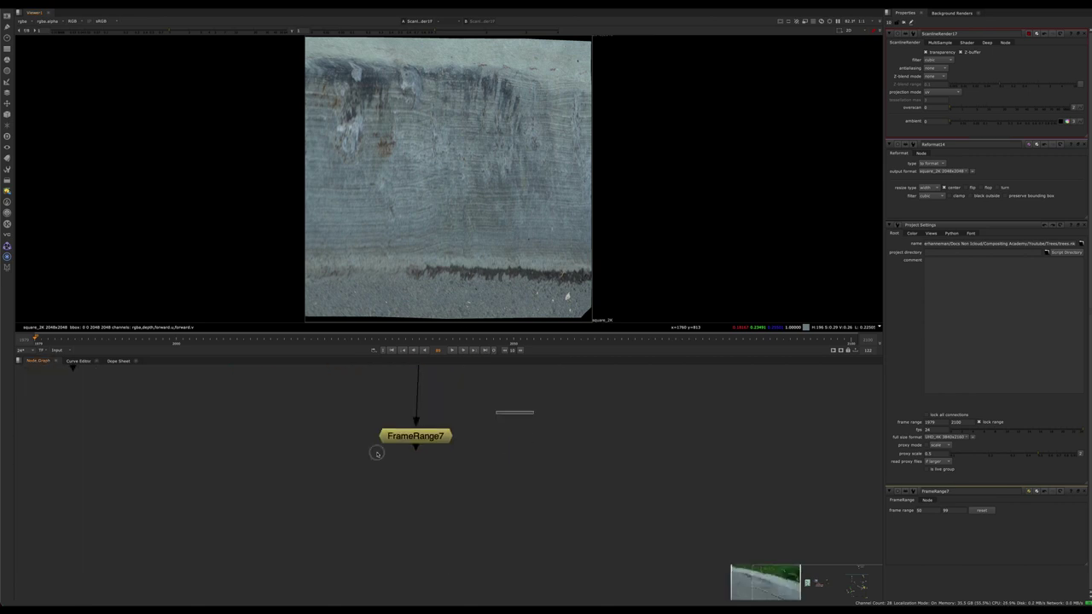
pyautogui.moveTo(412, 434); pyautogui.dragTo(421, 464)
pyautogui.moveTo(453, 399); pyautogui.dragTo(407, 461, button='middle')
pyautogui.scroll(-2, 408, 462)
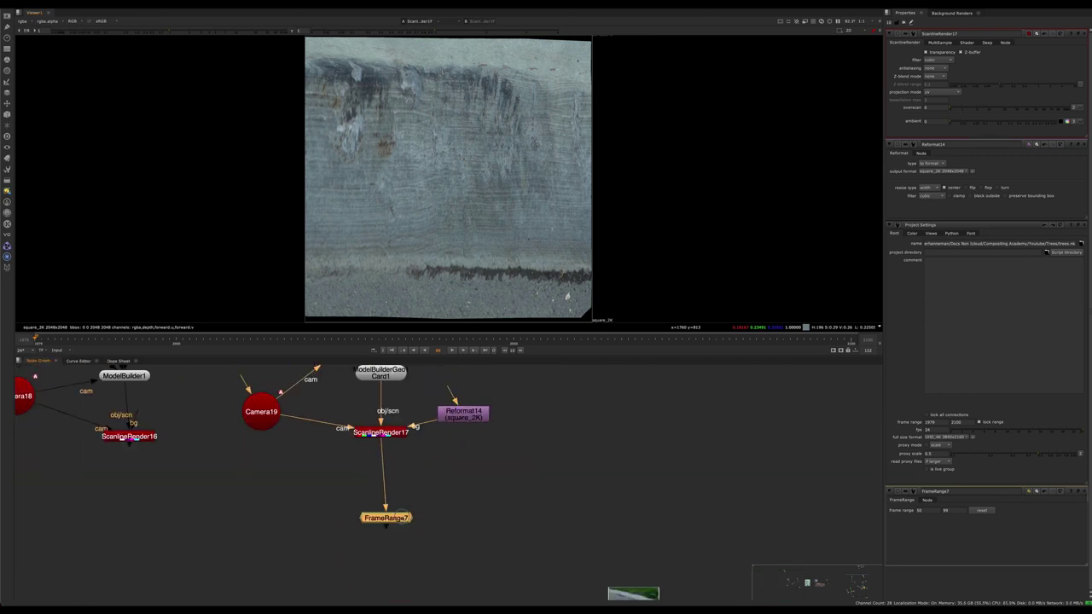
pyautogui.moveTo(401, 517); pyautogui.dragTo(396, 516)
# Add a RotoPaint node beside FrameRange7 and connect its bg input to FrameRange7
pyautogui.scroll(3, 395, 503)
pyautogui.moveTo(396, 503); pyautogui.dragTo(412, 403, button='middle')
pyautogui.scroll(3, 407, 479)
pyautogui.click(241, 460)
pyautogui.press('Tab')
pyautogui.write('rotop')
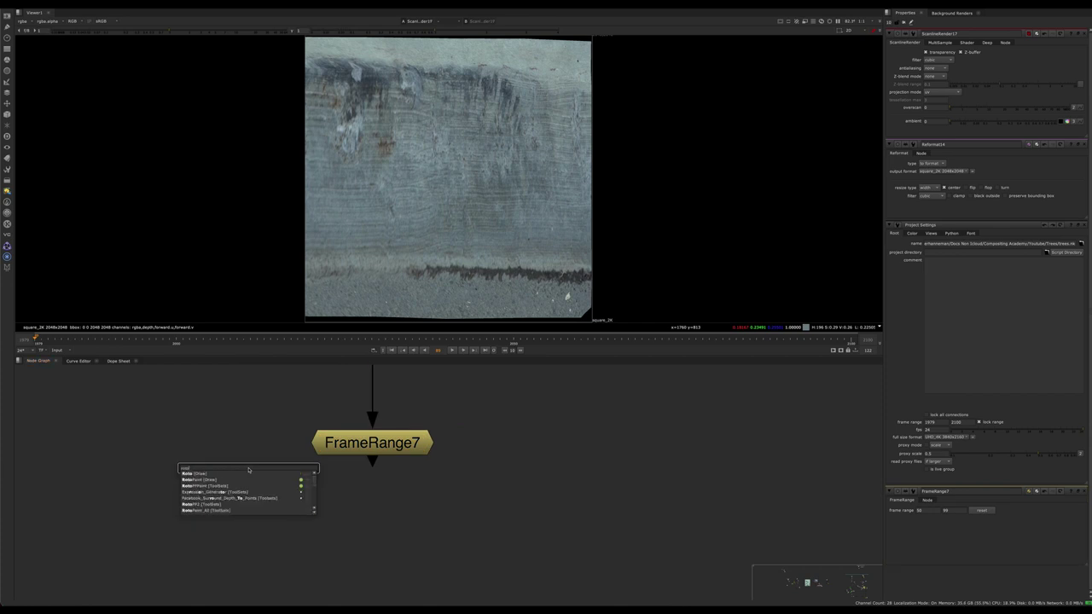
pyautogui.press('Return')
pyautogui.moveTo(245, 463); pyautogui.dragTo(193, 510)
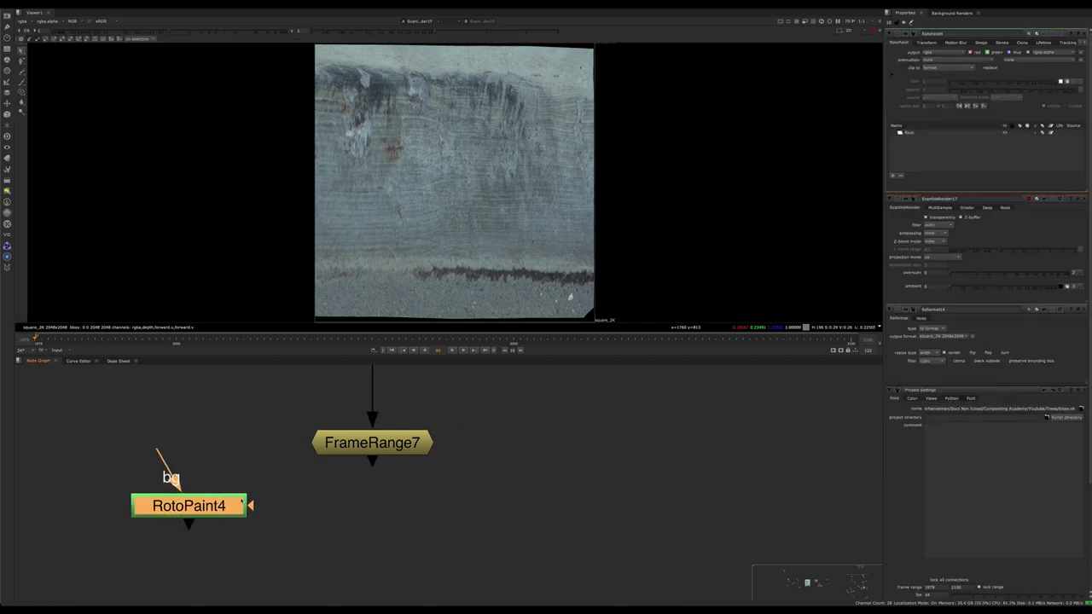
pyautogui.moveTo(176, 471); pyautogui.dragTo(354, 444)
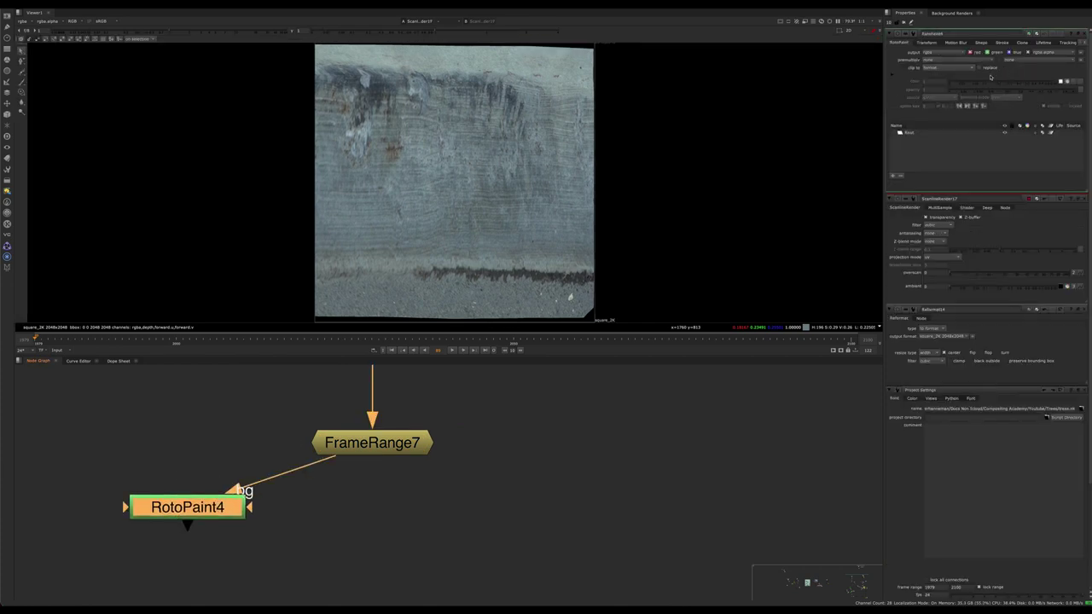
# Enable replace on RotoPaint4, merge its output over FrameRange7 with a Merge node, and view the merge
pyautogui.press('m')
pyautogui.moveTo(356, 490); pyautogui.dragTo(379, 450)
pyautogui.moveTo(363, 512); pyautogui.dragTo(390, 548)
pyautogui.press('1')
# Activate RotoPaint4's brush and try a test stroke across the unwrapped texture, undoing it
pyautogui.click(22, 83)
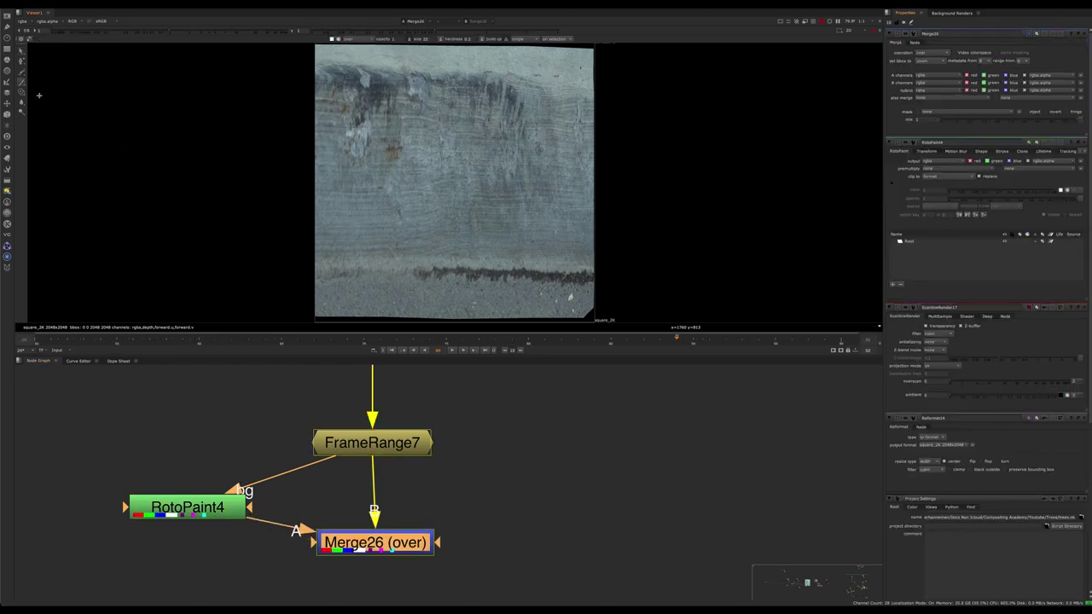
pyautogui.moveTo(418, 184); pyautogui.dragTo(670, 261)
pyautogui.hotkey('ctrl', 'z')
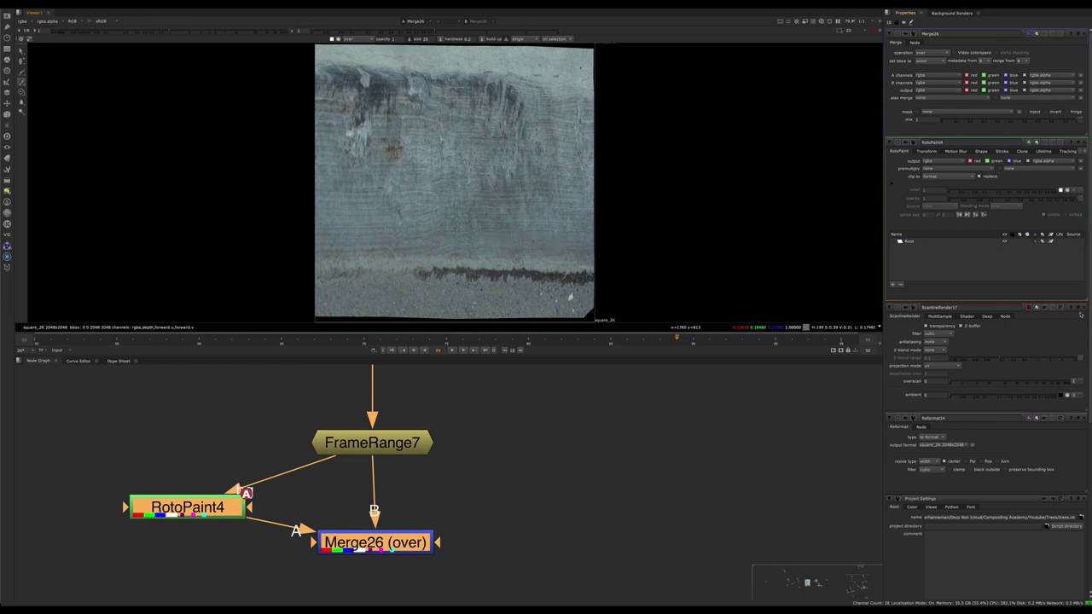
# Clear the surplus property panels and reopen RotoPaint4's properties beside ScanlineRender17's
pyautogui.keyDown('ctrl'); pyautogui.keyDown('shift'); pyautogui.click(1084, 308); pyautogui.keyUp('shift'); pyautogui.keyUp('ctrl')
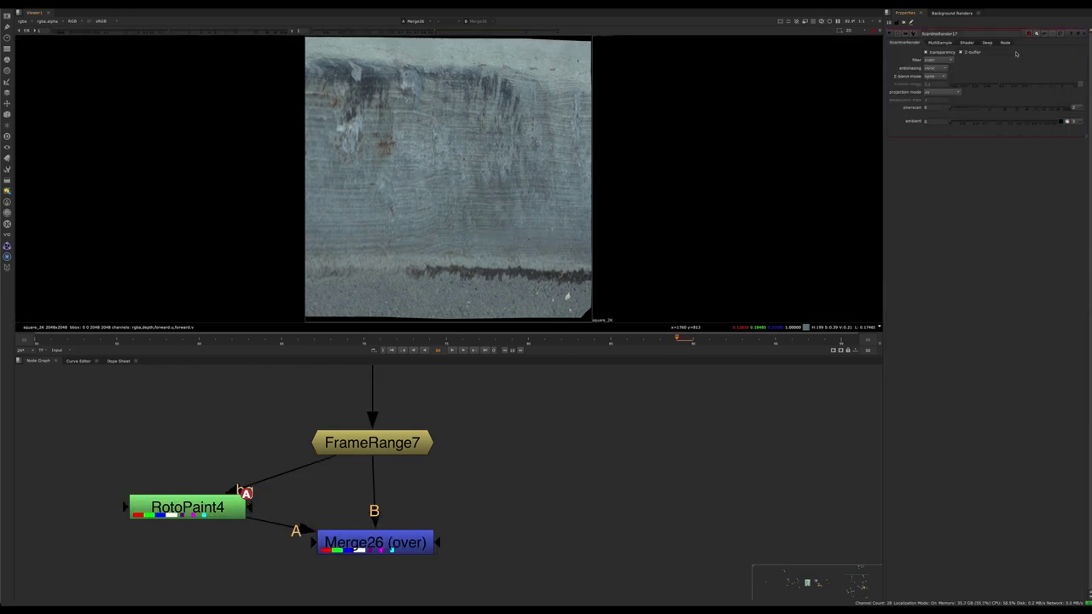
pyautogui.moveTo(445, 314); pyautogui.dragTo(433, 292, button='middle')
pyautogui.doubleClick(195, 507)
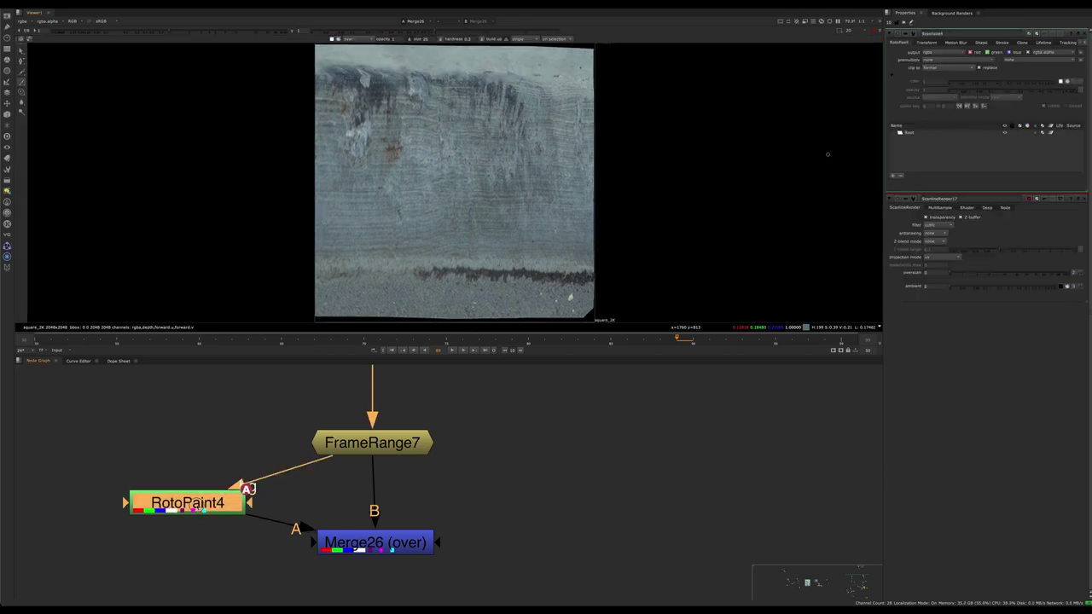
# Try several white vertical brush strokes on the unwrapped texture and undo each of them
pyautogui.moveTo(436, 319); pyautogui.dragTo(427, 269)
pyautogui.hotkey('ctrl', 'z')
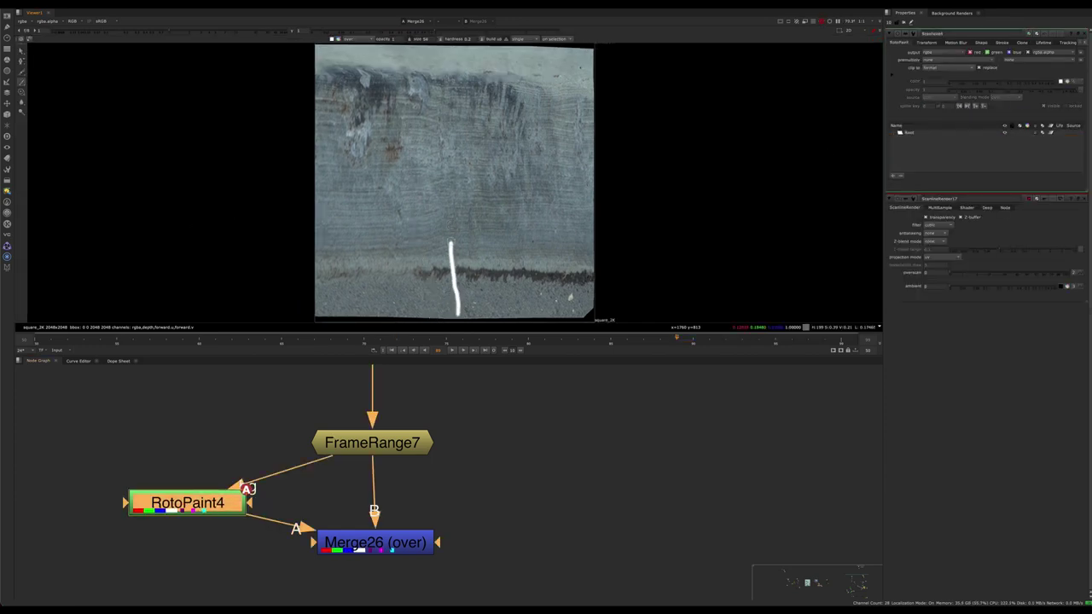
pyautogui.moveTo(473, 158)
pyautogui.mouseDown()
pyautogui.moveTo(467, 84)
pyautogui.moveTo(440, 289)
pyautogui.mouseUp()
pyautogui.scroll(-2, 436, 195)
pyautogui.hotkey('ctrl', 'z')
pyautogui.hotkey('ctrl', 'z')
pyautogui.moveTo(432, 101); pyautogui.dragTo(436, 287)
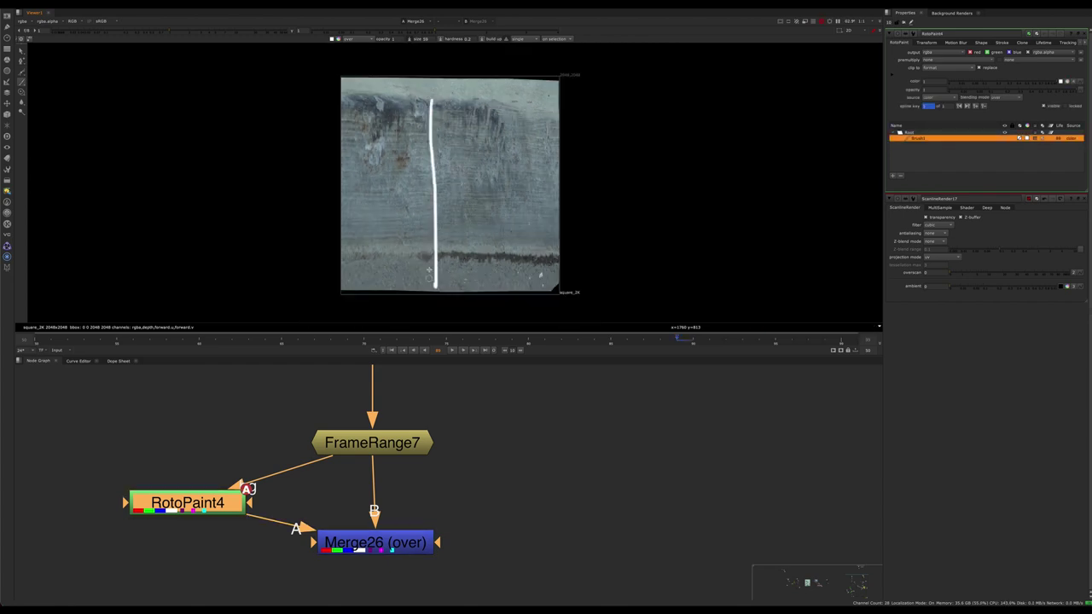
pyautogui.hotkey('ctrl', 'z')
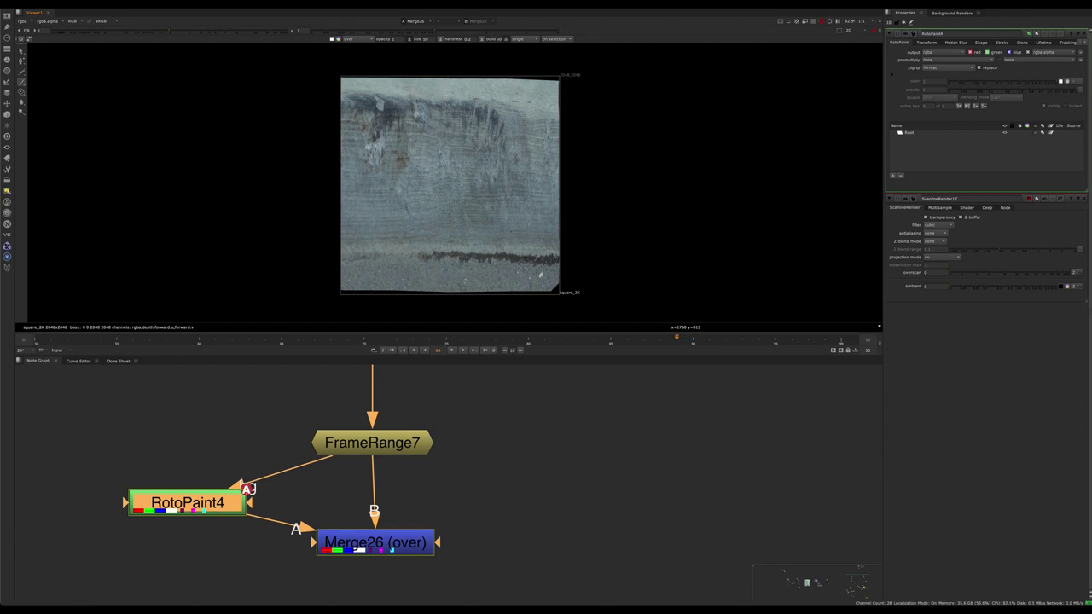
# Paint a white near-vertical stroke down the middle of the unwrapped texture and check it on the first frame
pyautogui.moveTo(457, 159); pyautogui.dragTo(463, 203)
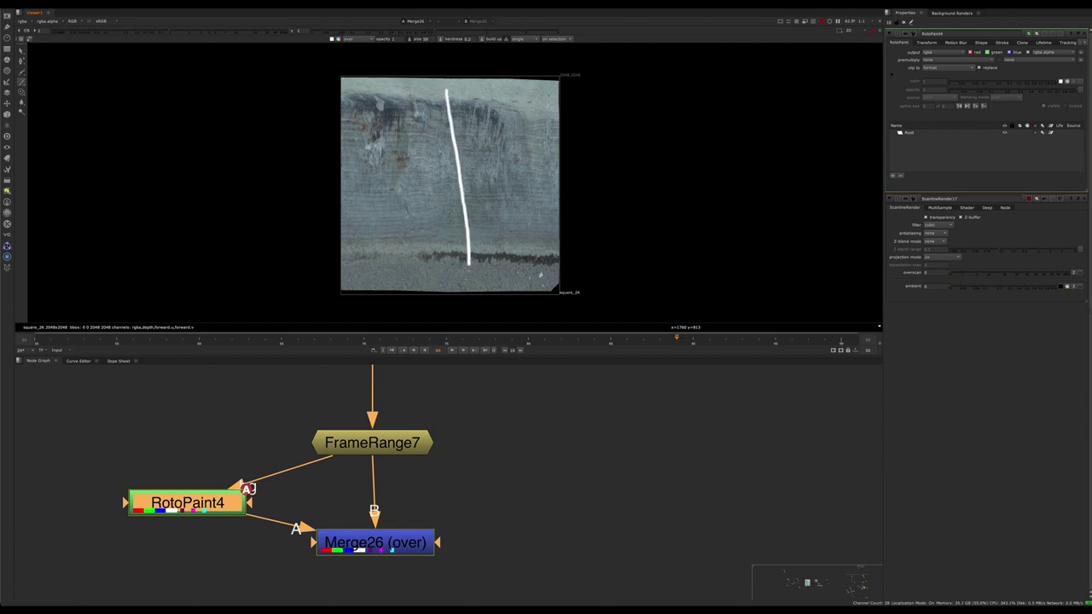
pyautogui.moveTo(468, 267); pyautogui.dragTo(468, 290)
pyautogui.click(398, 539)
pyautogui.scroll(-2, 426, 410)
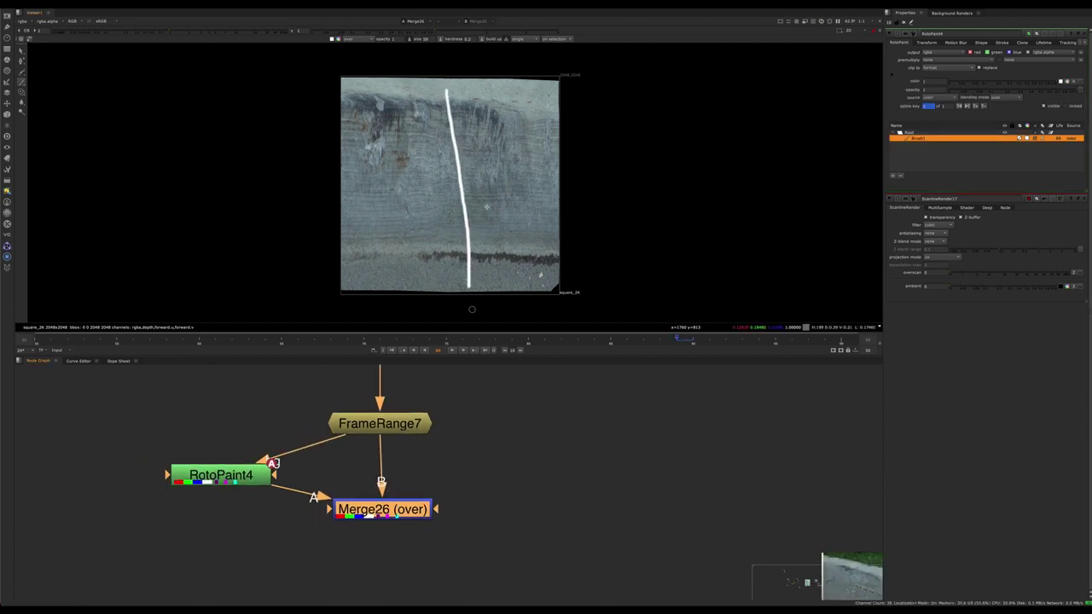
pyautogui.click(36, 344)
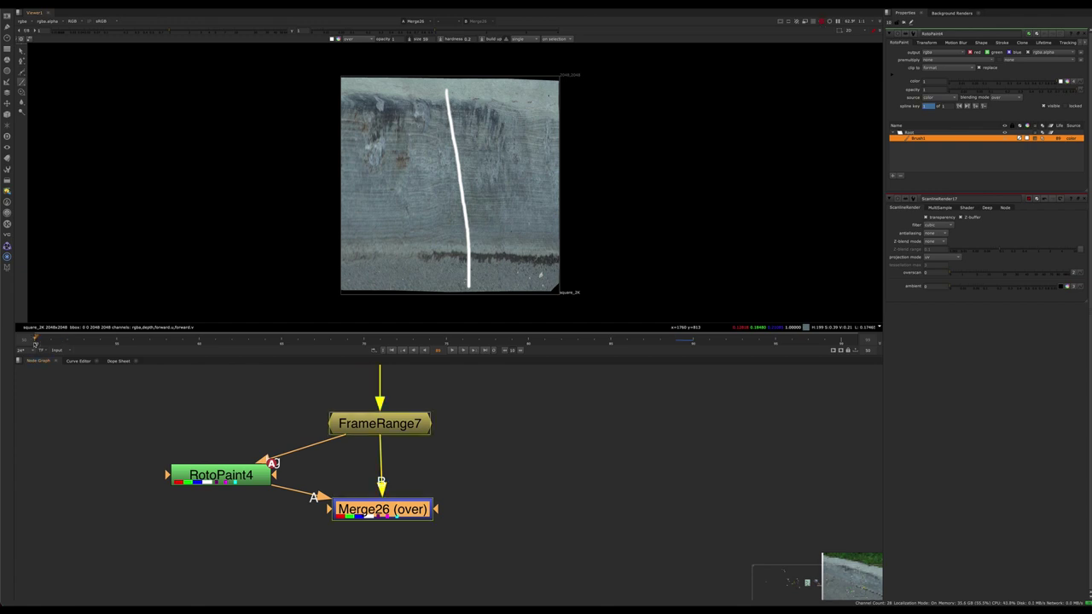
pyautogui.click(678, 339)
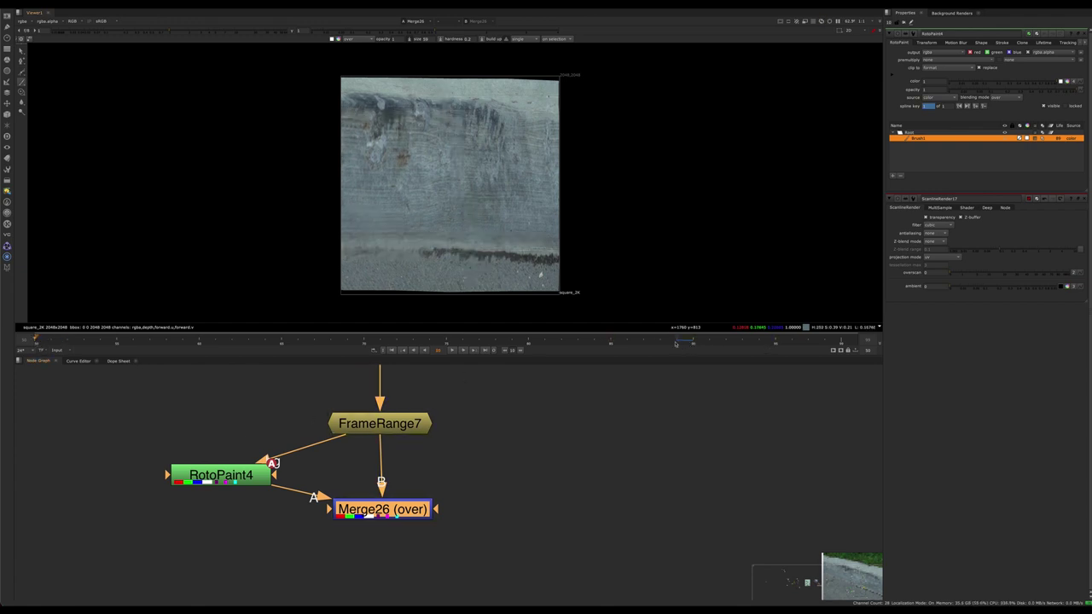
# Set Brush1's lifetime to all frames and check the stroke at an earlier frame
pyautogui.moveTo(509, 387)
pyautogui.mouseDown(button='middle')
pyautogui.moveTo(512, 486)
pyautogui.moveTo(483, 489)
pyautogui.mouseUp(button='middle')
pyautogui.scroll(-2, 482, 488)
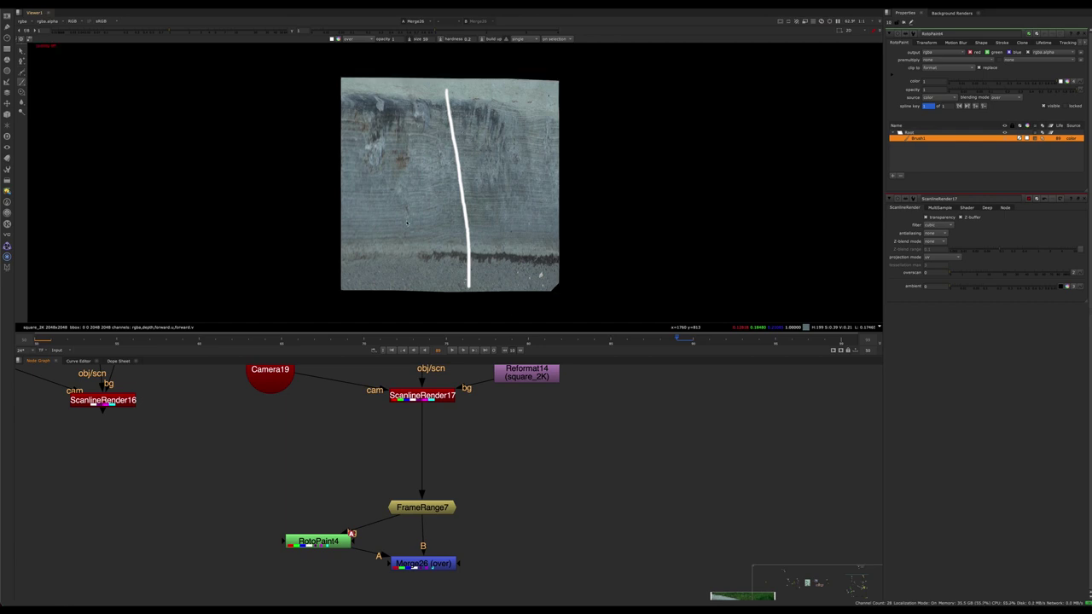
pyautogui.click(1060, 141)
pyautogui.click(1064, 134)
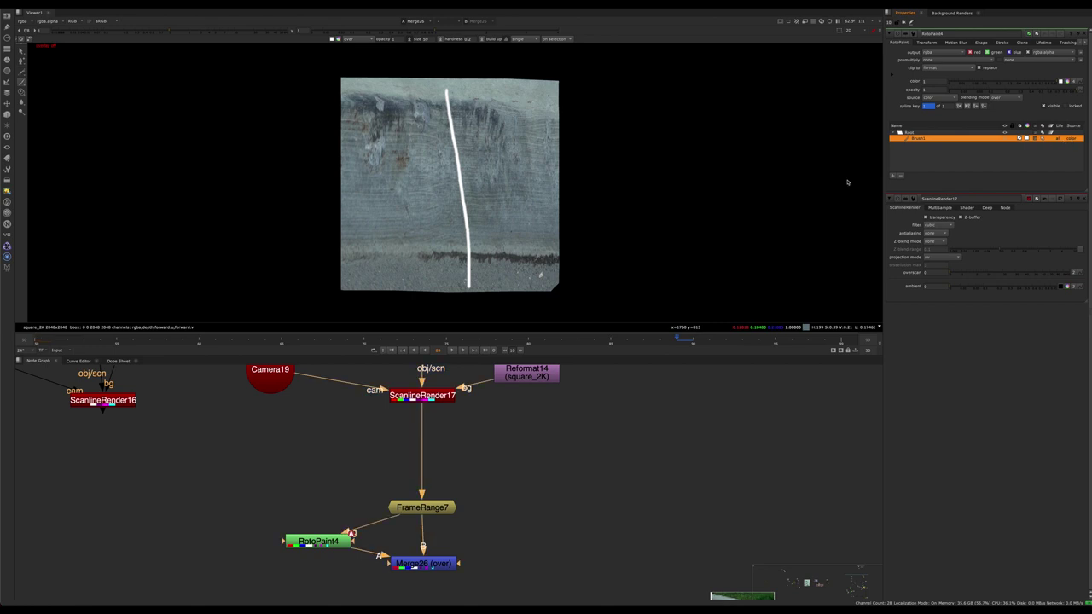
pyautogui.click(186, 341)
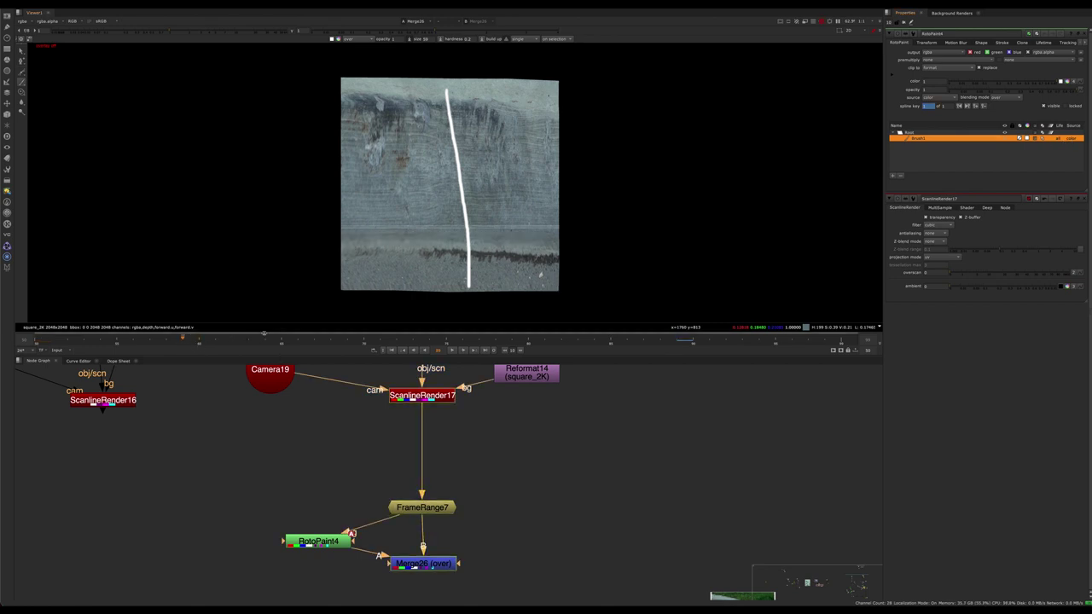
pyautogui.click(683, 338)
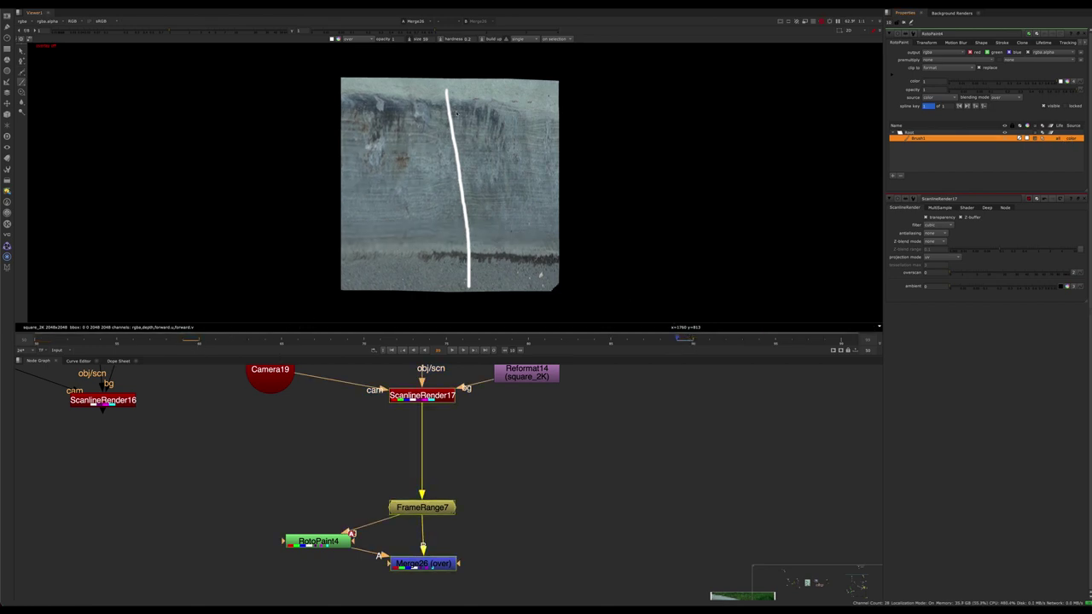
# Animate the brush stroke's write on end, keying 0 at the first frame and 1 at the last frame
pyautogui.moveTo(476, 491); pyautogui.dragTo(462, 456, button='middle')
pyautogui.scroll(3, 462, 456)
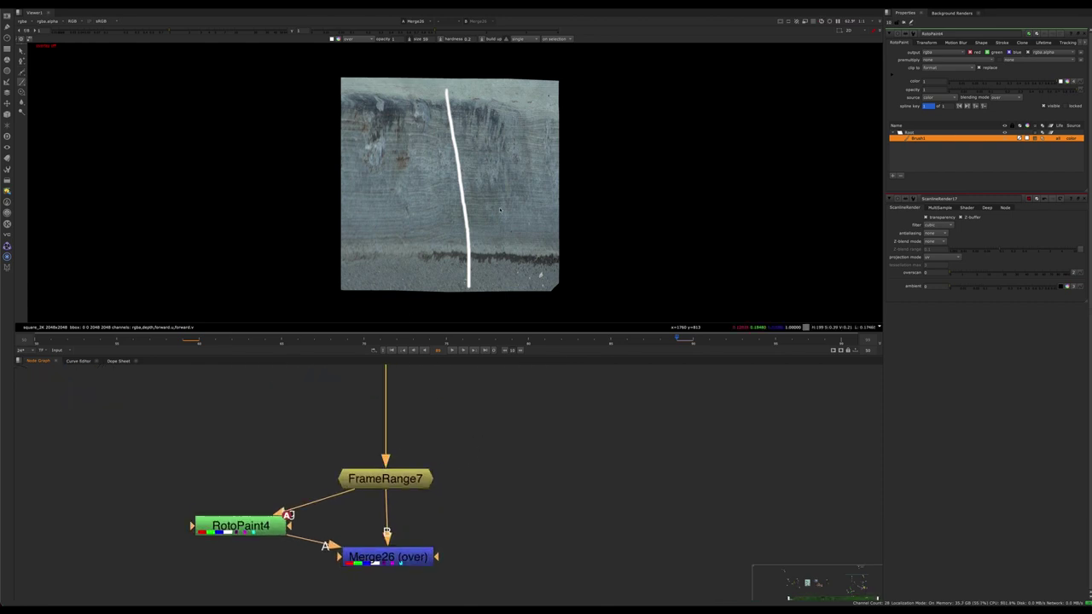
pyautogui.click(35, 341)
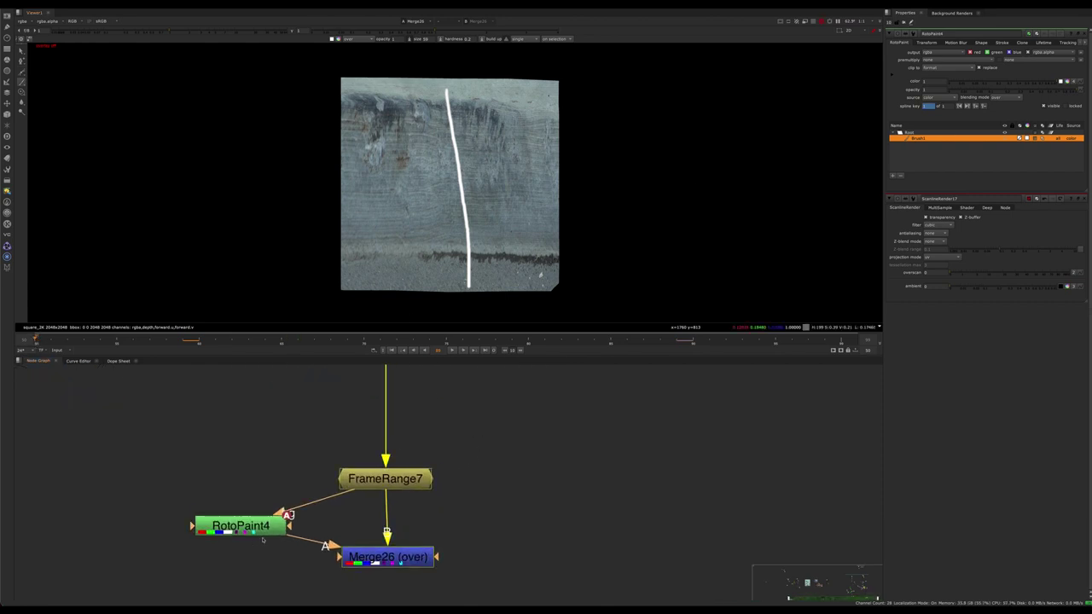
pyautogui.click(261, 528)
pyautogui.click(1002, 42)
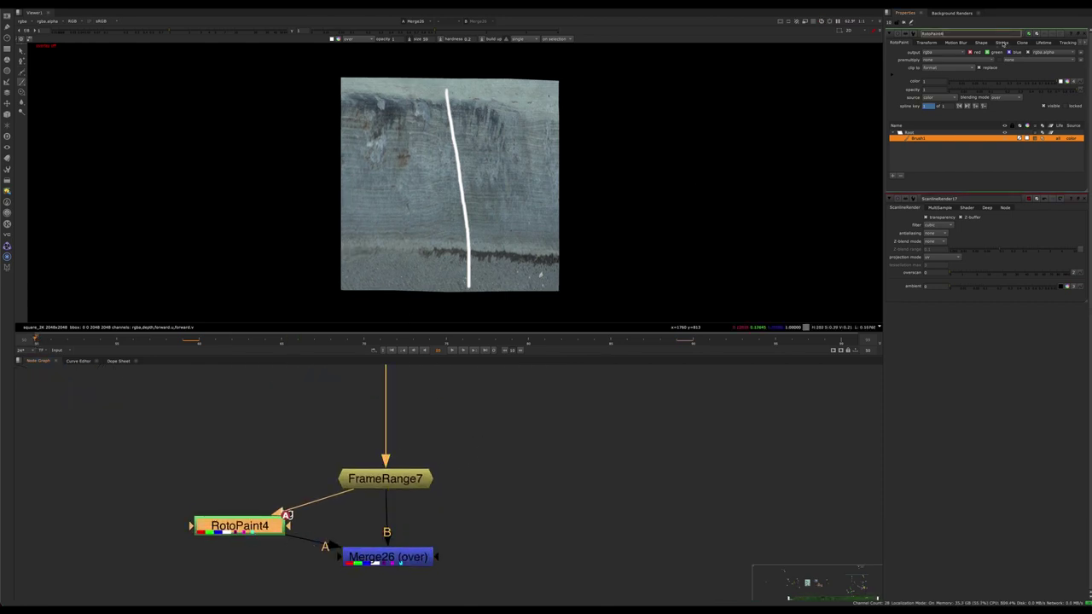
pyautogui.moveTo(957, 108)
pyautogui.mouseDown()
pyautogui.moveTo(685, 146)
pyautogui.moveTo(825, 111)
pyautogui.mouseUp()
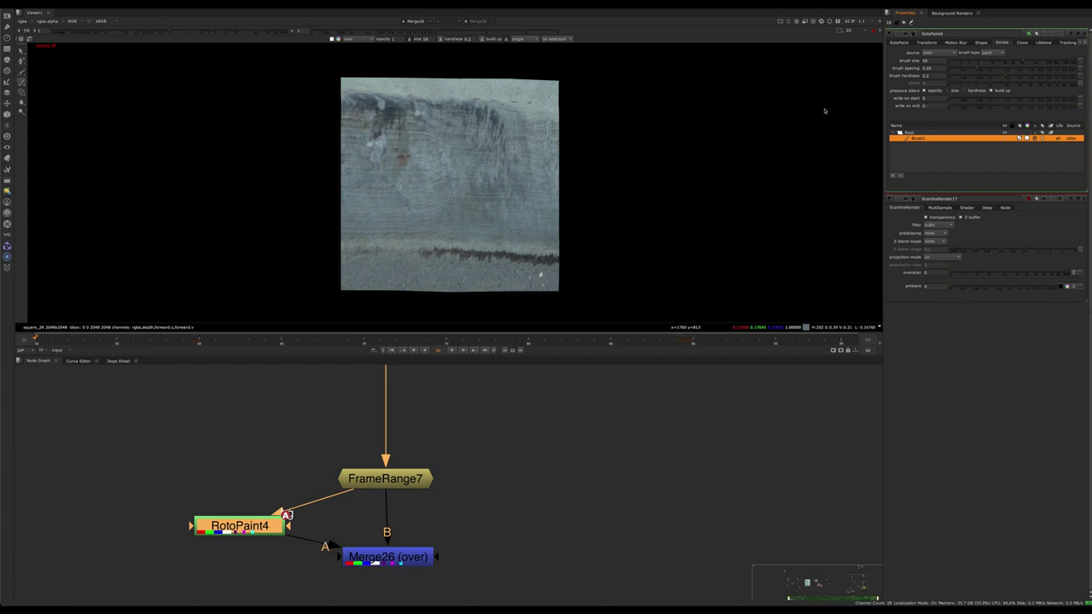
pyautogui.rightClick(940, 108)
pyautogui.click(942, 108)
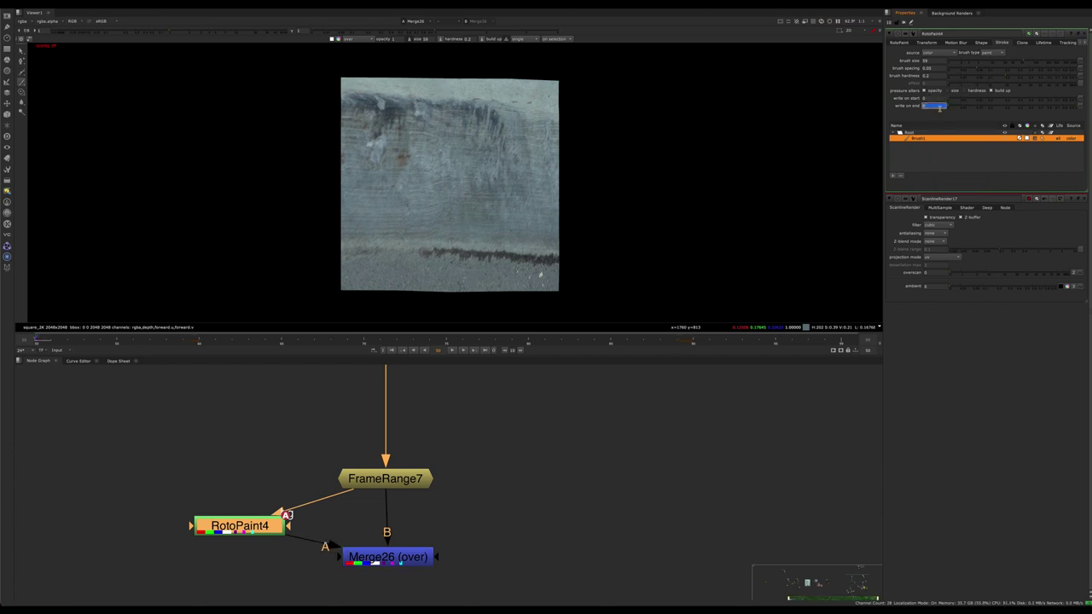
pyautogui.click(840, 339)
pyautogui.moveTo(955, 107); pyautogui.dragTo(1089, 106)
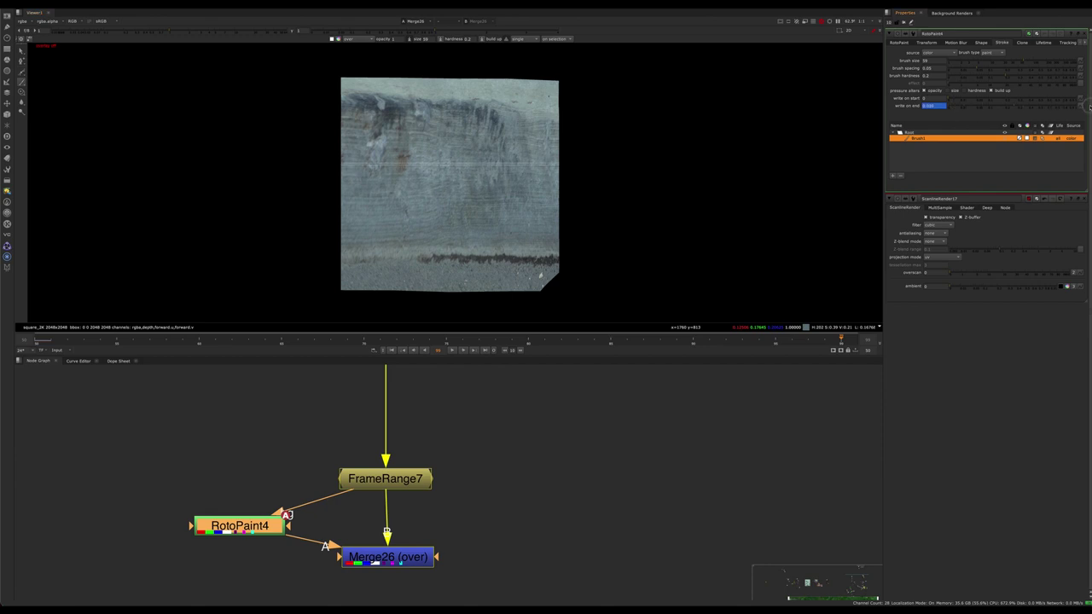
# View RotoPaint4's output alone and play back the write-on animation of the stroke
pyautogui.moveTo(238, 528)
pyautogui.mouseDown(button='middle')
pyautogui.moveTo(311, 478)
pyautogui.moveTo(363, 469)
pyautogui.mouseUp(button='middle')
pyautogui.press('1')
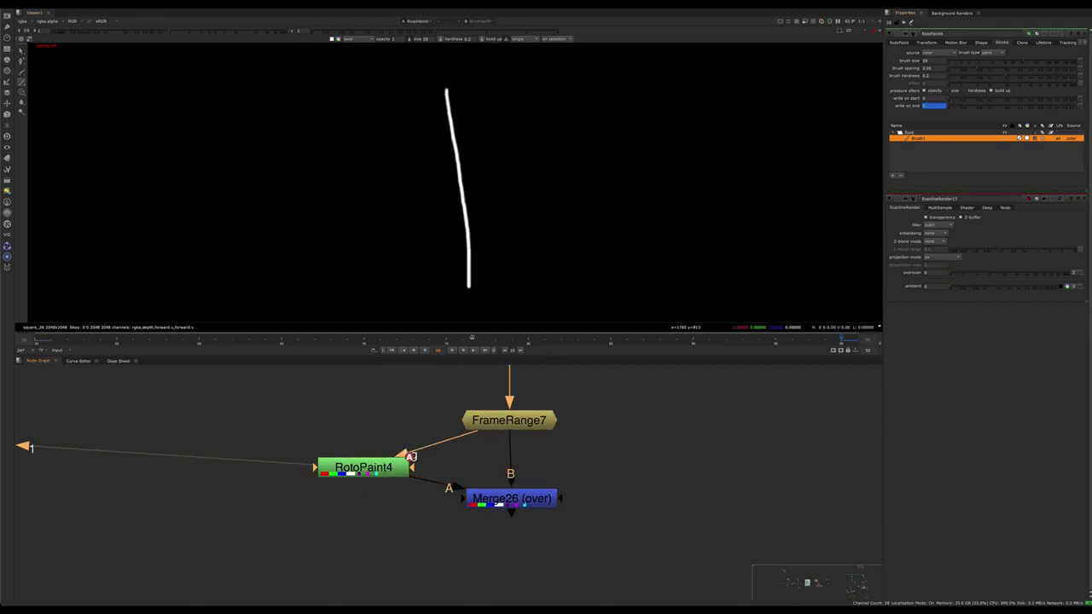
pyautogui.click(459, 350)
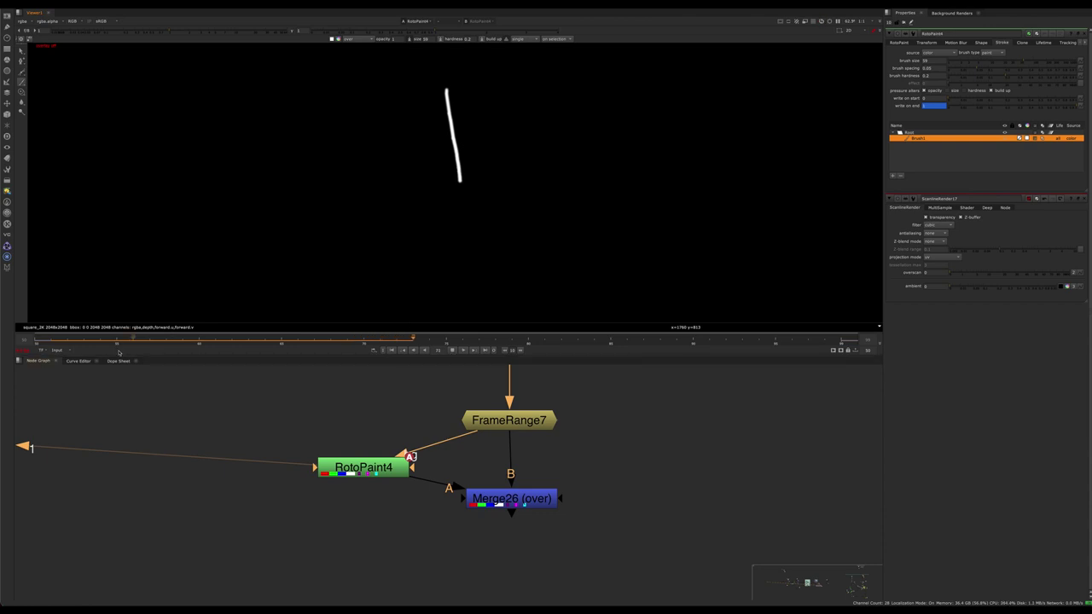
pyautogui.click(453, 349)
# Review the projection nodes upstream and view Merge26's output with the stroke over the texture
pyautogui.scroll(-3, 462, 514)
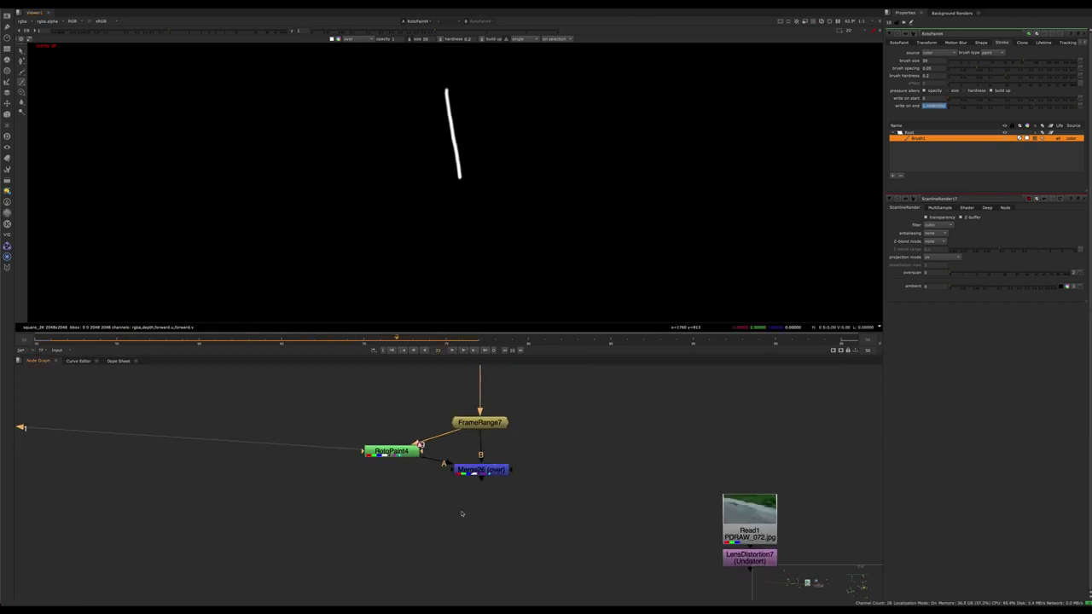
pyautogui.moveTo(463, 513); pyautogui.dragTo(412, 605, button='middle')
pyautogui.moveTo(466, 448); pyautogui.dragTo(476, 534, button='middle')
pyautogui.click(443, 442)
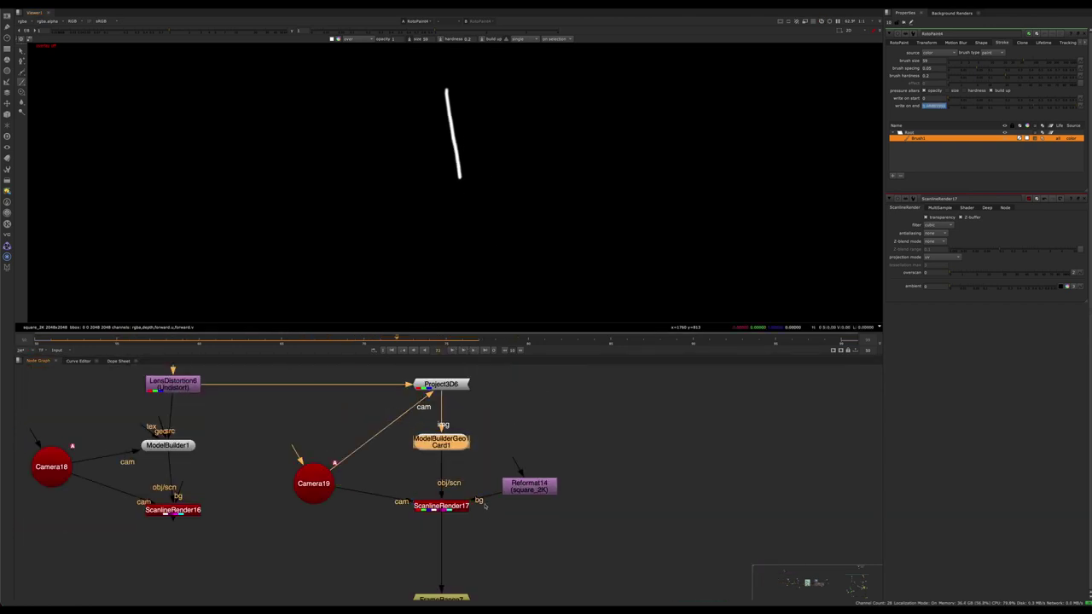
pyautogui.moveTo(492, 580); pyautogui.dragTo(523, 432, button='middle')
pyautogui.click(460, 553)
pyautogui.click(465, 519)
pyautogui.press('1')
pyautogui.click(483, 546)
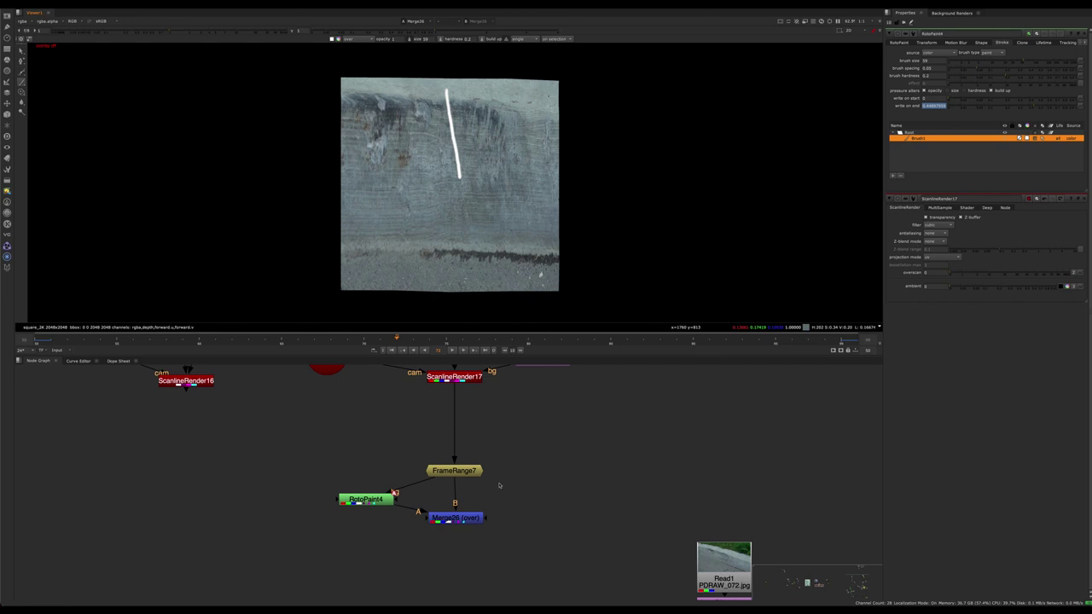
# Shift the FrameRange7, RotoPaint4 and Merge26 group down and paste a copy of the square_2K Reformat feeding FrameRange7
pyautogui.moveTo(543, 457); pyautogui.dragTo(368, 527)
pyautogui.moveTo(444, 472); pyautogui.dragTo(451, 486)
pyautogui.moveTo(486, 451); pyautogui.dragTo(433, 515, button='middle')
pyautogui.click(503, 417)
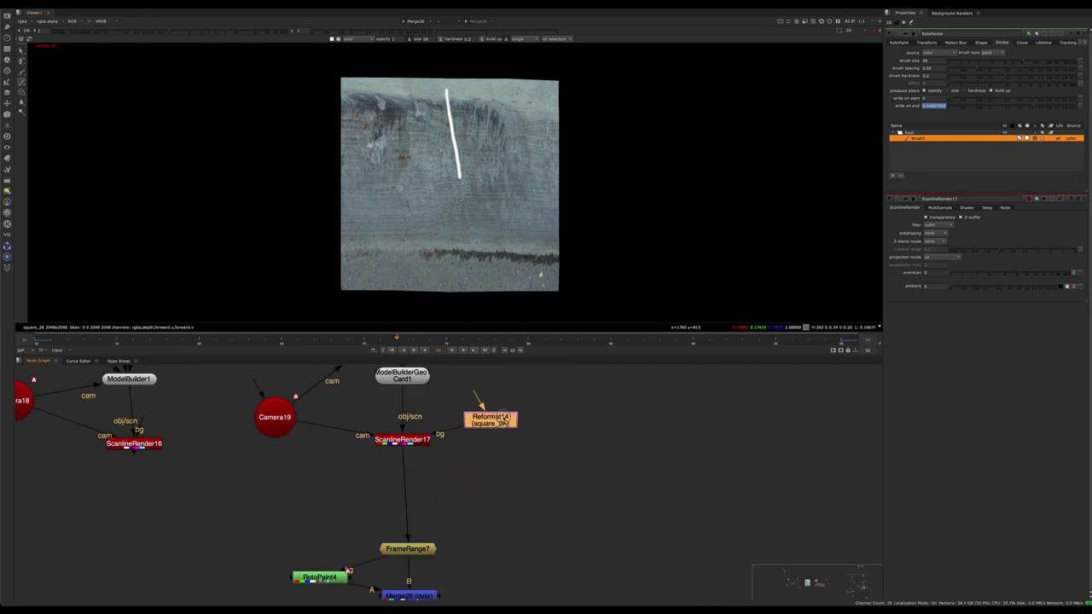
pyautogui.hotkey('ctrl', 'c')
pyautogui.click(456, 482)
pyautogui.hotkey('ctrl', 'v')
pyautogui.moveTo(469, 484); pyautogui.dragTo(419, 486)
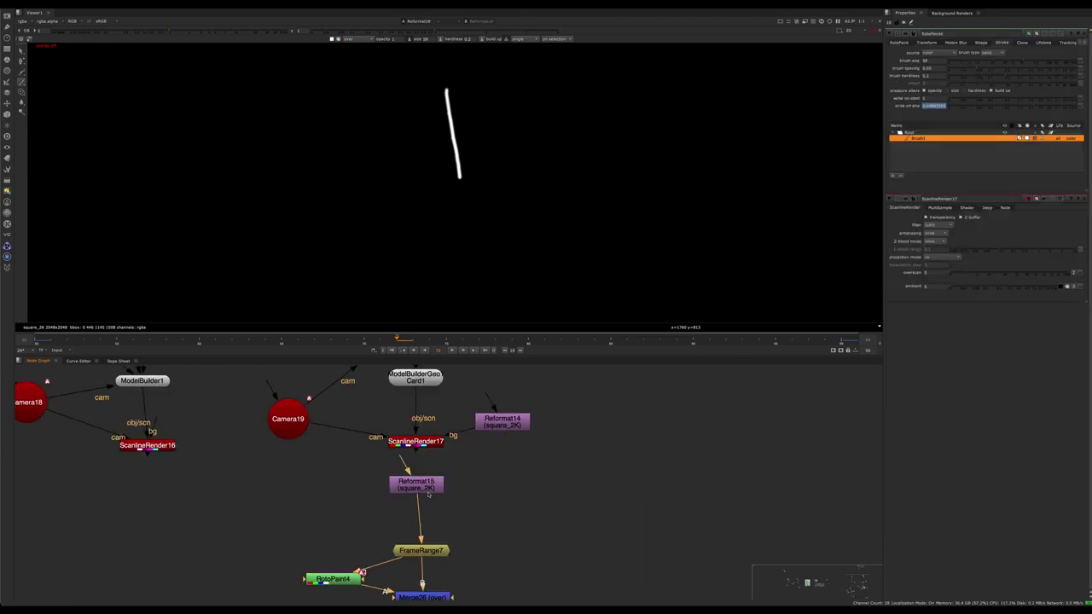
# Copy the ModelBuilderGeo card below Merge26 so the painted texture feeds its img input
pyautogui.moveTo(430, 495); pyautogui.dragTo(431, 510, button='middle')
pyautogui.click(425, 388)
pyautogui.hotkey('ctrl', 'c')
pyautogui.moveTo(487, 580); pyautogui.dragTo(491, 481, button='middle')
pyautogui.click(441, 516)
pyautogui.hotkey('ctrl', 'v')
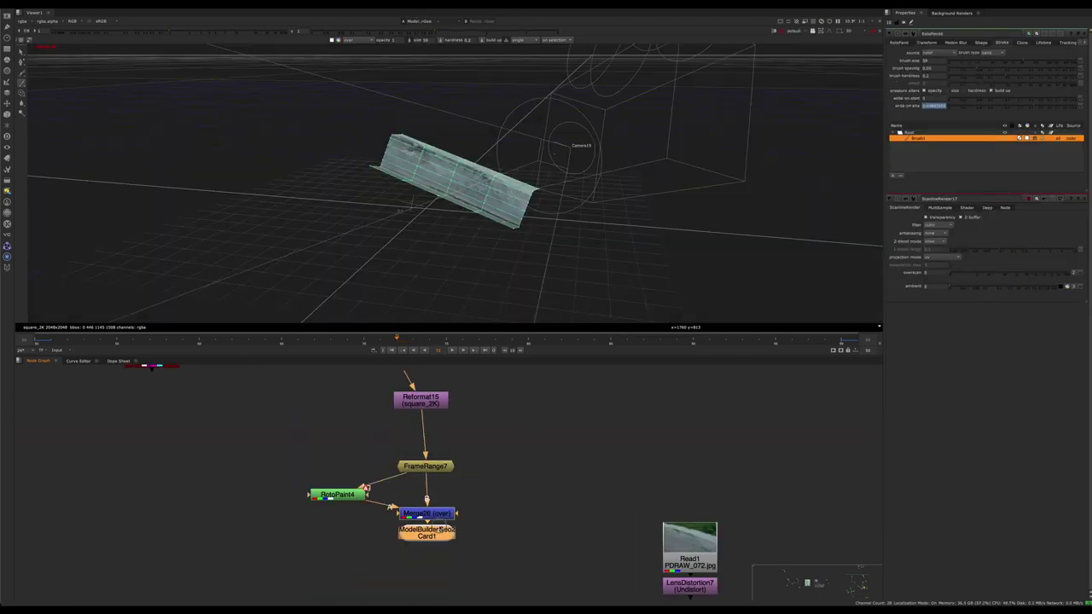
pyautogui.moveTo(441, 530); pyautogui.dragTo(439, 554)
# Duplicate Camera19 and ScanlineRender17 below the copied card and connect the card to the new render's obj/scn input
pyautogui.moveTo(440, 554); pyautogui.dragTo(447, 581, button='middle')
pyautogui.scroll(-3, 447, 582)
pyautogui.scroll(2, 430, 458)
pyautogui.click(432, 460)
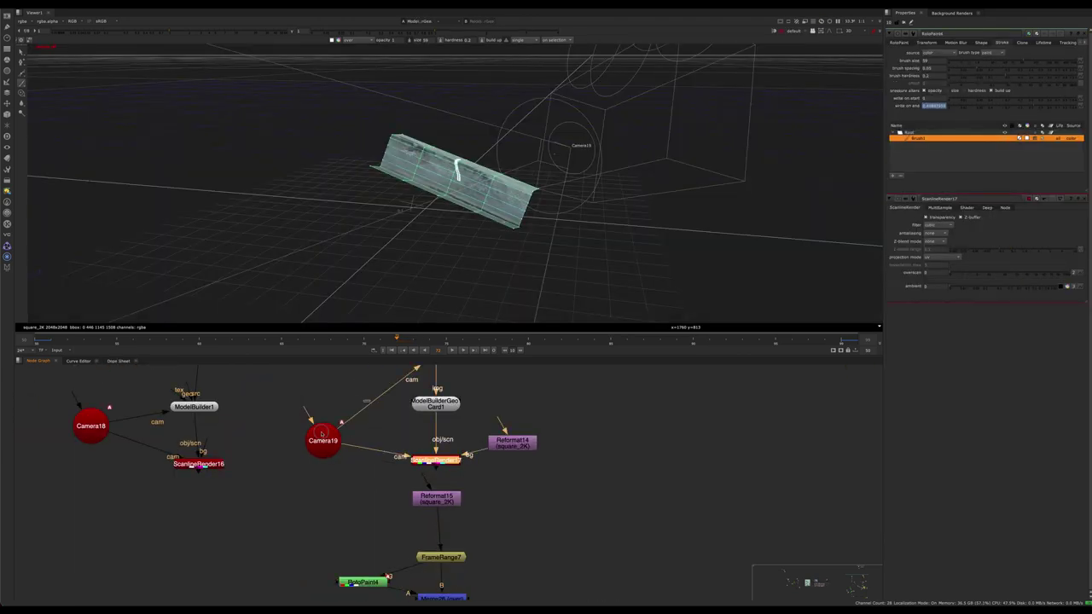
pyautogui.keyDown('shift'); pyautogui.click(322, 434); pyautogui.keyUp('shift')
pyautogui.hotkey('ctrl', 'c')
pyautogui.moveTo(385, 567); pyautogui.dragTo(363, 393, button='middle')
pyautogui.click(354, 491)
pyautogui.hotkey('ctrl', 'v')
pyautogui.moveTo(455, 488); pyautogui.dragTo(436, 466)
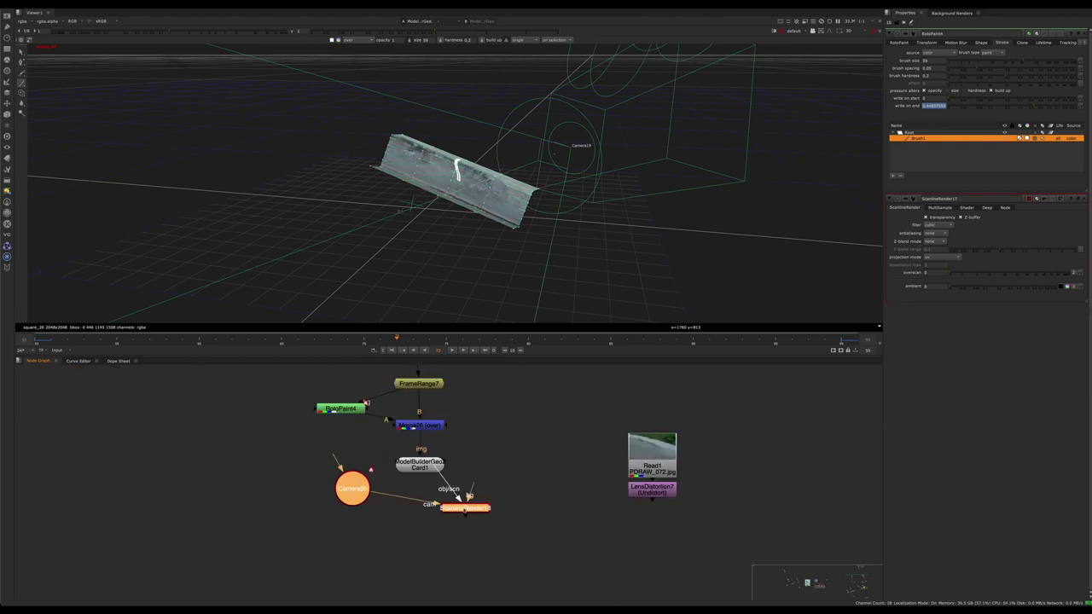
pyautogui.moveTo(465, 510); pyautogui.dragTo(429, 524)
pyautogui.click(470, 526)
# Tidy the nodes around ScanlineRender18 and view its rendered output in 2D
pyautogui.scroll(2, 438, 531)
pyautogui.moveTo(413, 488); pyautogui.dragTo(576, 474)
pyautogui.moveTo(551, 474); pyautogui.dragTo(358, 544)
pyautogui.press('1')
pyautogui.moveTo(480, 507); pyautogui.dragTo(526, 479)
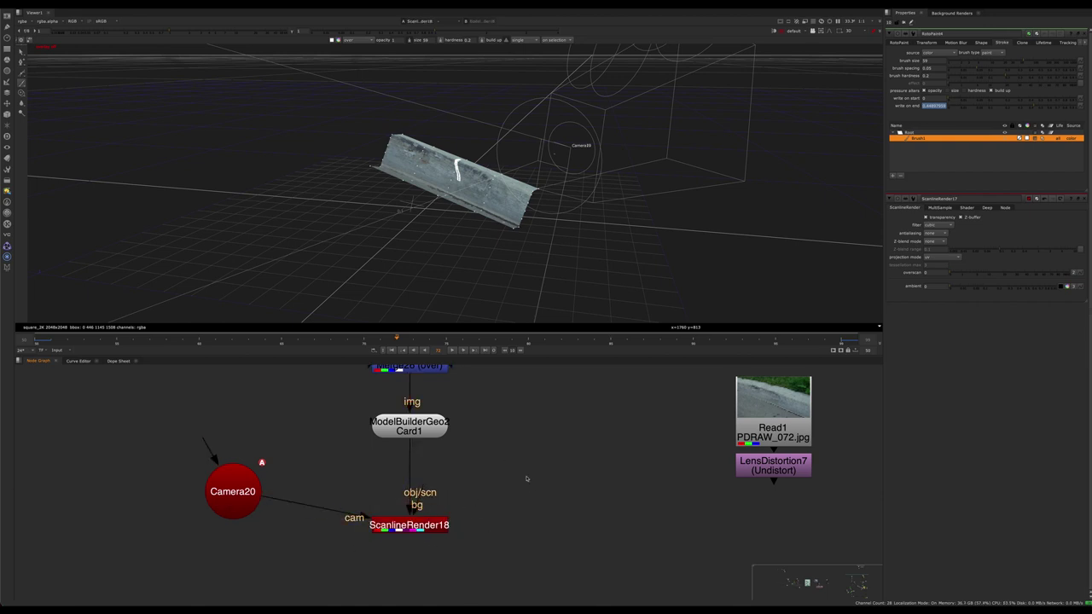
pyautogui.press('Tab')
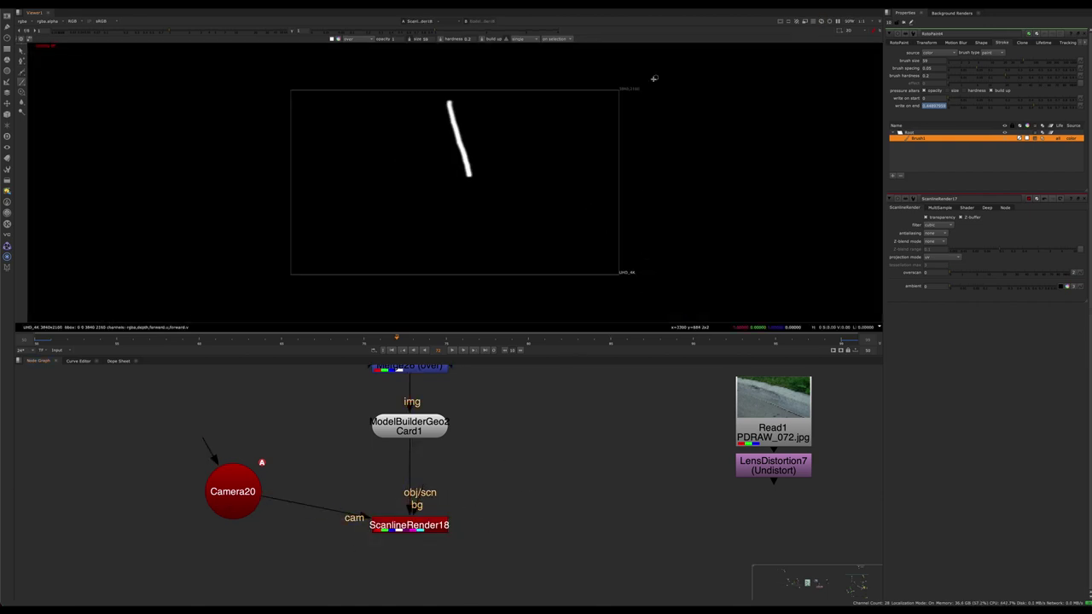
# Close all property panels and view the original curb footage's Read node to check its format
pyautogui.moveTo(562, 474); pyautogui.dragTo(484, 575, button='middle')
pyautogui.scroll(-6, 563, 494)
pyautogui.keyDown('ctrl'); pyautogui.click(1085, 35); pyautogui.keyUp('ctrl')
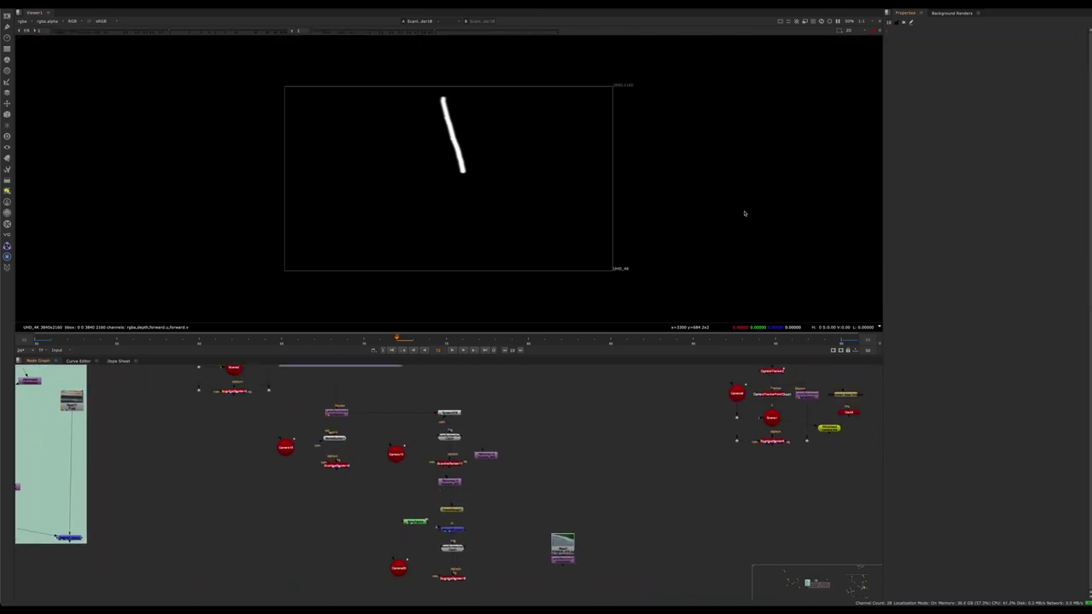
pyautogui.moveTo(390, 368); pyautogui.dragTo(394, 452, button='middle')
pyautogui.scroll(3, 346, 406)
pyautogui.click(351, 392)
pyautogui.press('1')
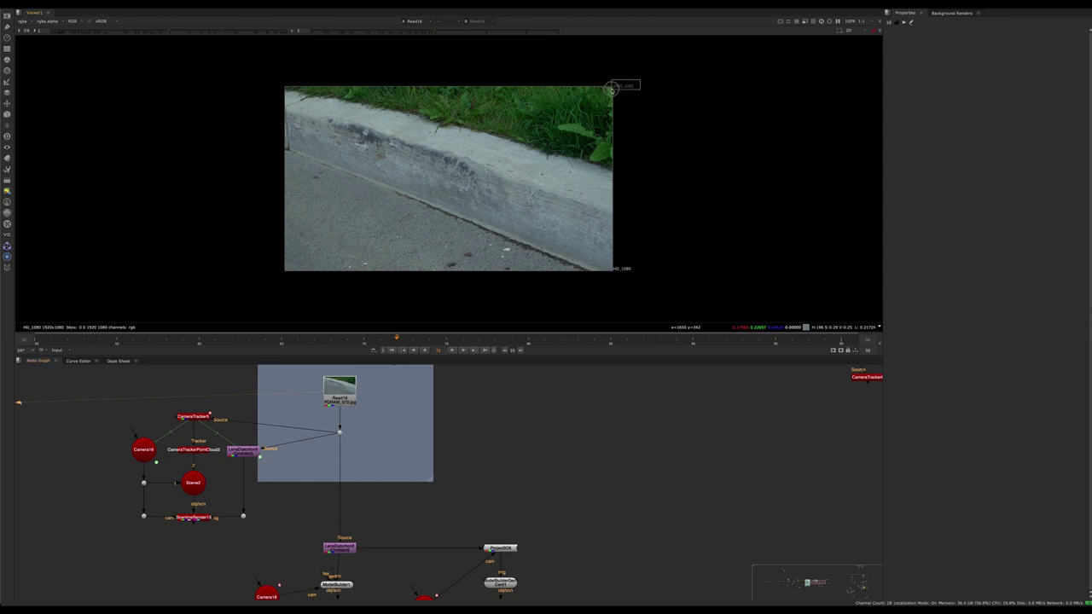
# Add a Reformat node to ScanlineRender18's bg input and set its output format to HD_1080
pyautogui.moveTo(388, 533)
pyautogui.mouseDown(button='middle')
pyautogui.moveTo(361, 404)
pyautogui.moveTo(391, 490)
pyautogui.moveTo(363, 408)
pyautogui.mouseUp(button='middle')
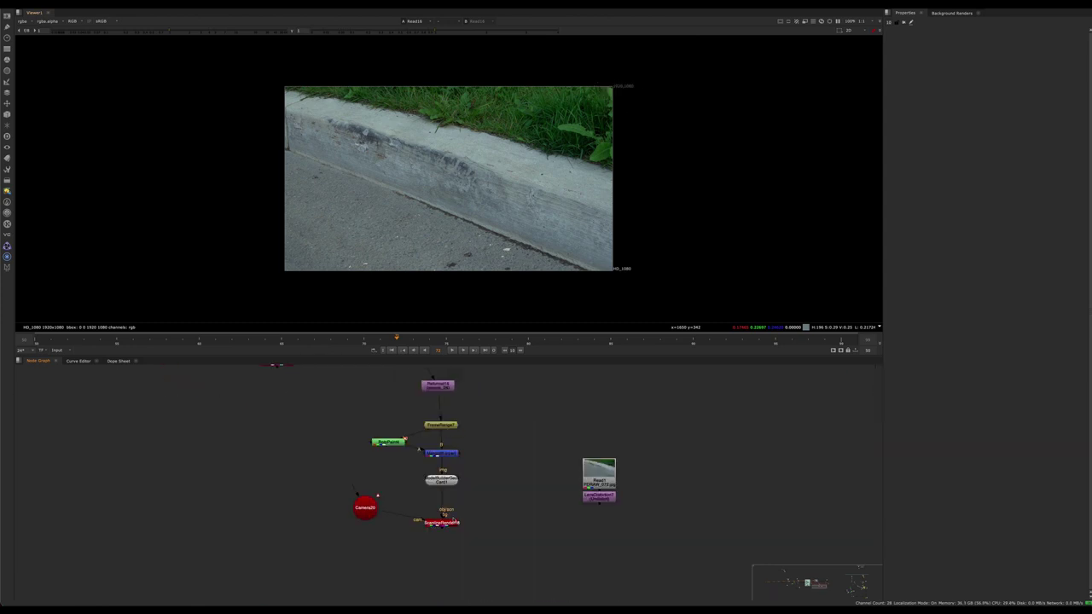
pyautogui.scroll(4, 452, 522)
pyautogui.click(452, 522)
pyautogui.moveTo(452, 523); pyautogui.dragTo(448, 529)
pyautogui.click(493, 479)
pyautogui.press('Tab')
pyautogui.write('refo')
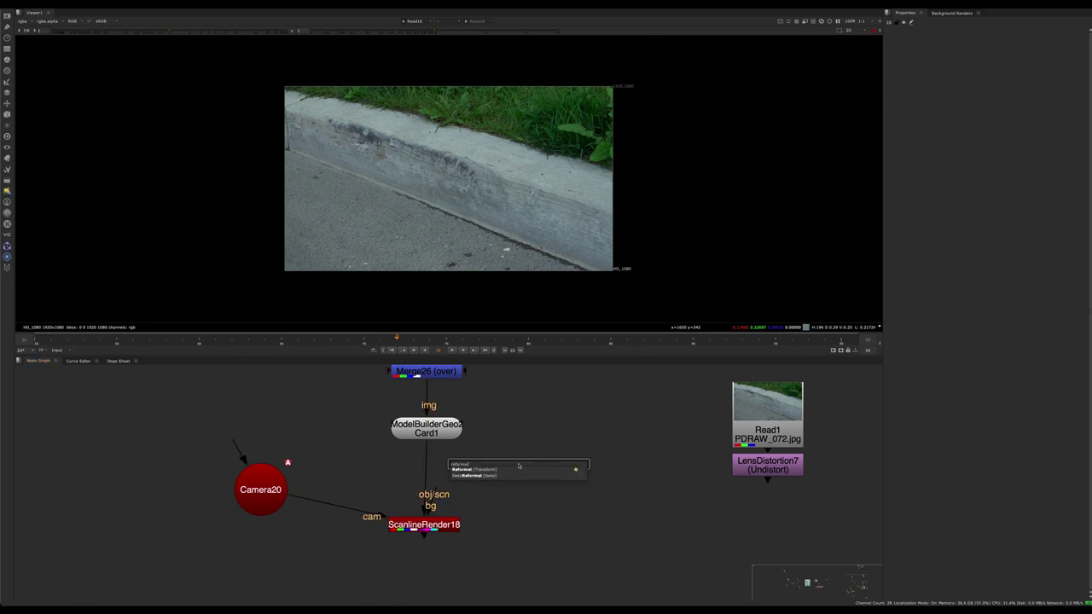
pyautogui.press('Return')
pyautogui.moveTo(440, 489); pyautogui.dragTo(472, 480)
pyautogui.moveTo(472, 480); pyautogui.dragTo(499, 473)
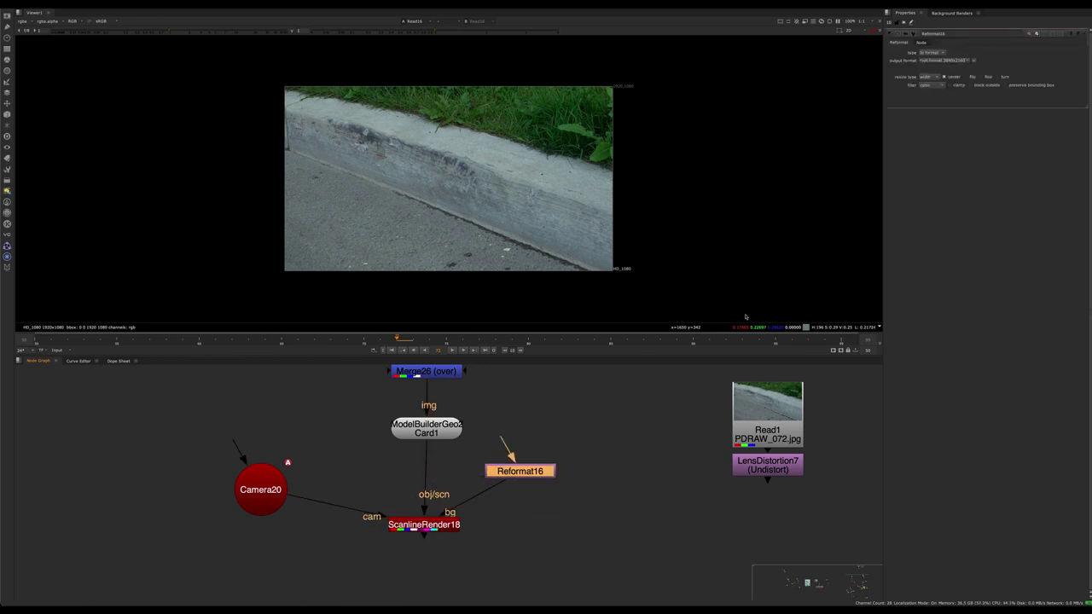
pyautogui.click(958, 59)
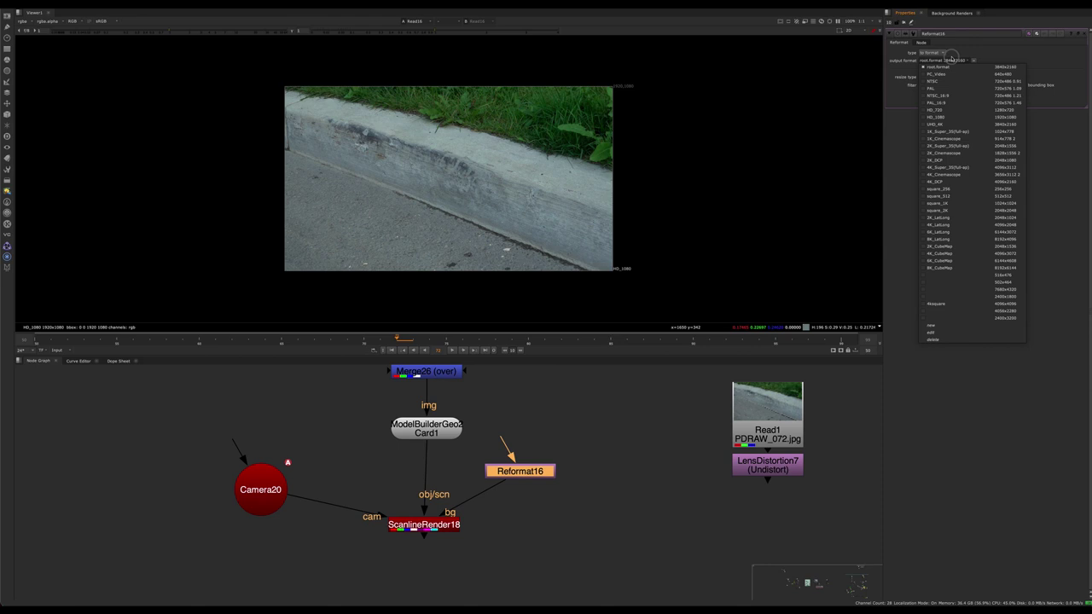
pyautogui.click(949, 120)
pyautogui.click(617, 463)
pyautogui.scroll(-10, 467, 510)
pyautogui.moveTo(429, 417); pyautogui.dragTo(405, 450, button='middle')
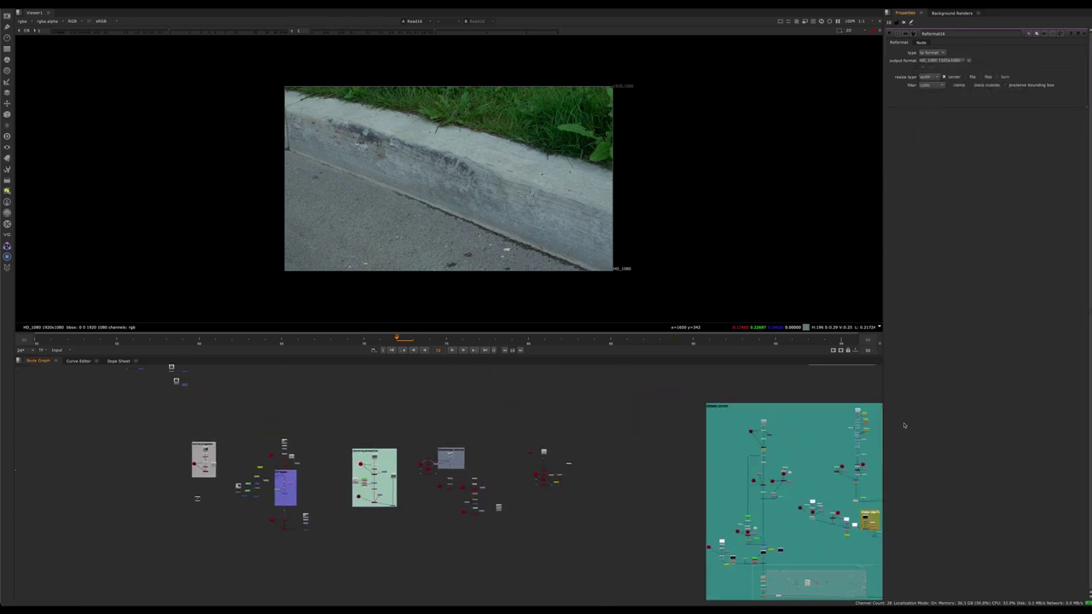
pyautogui.scroll(6, 425, 465)
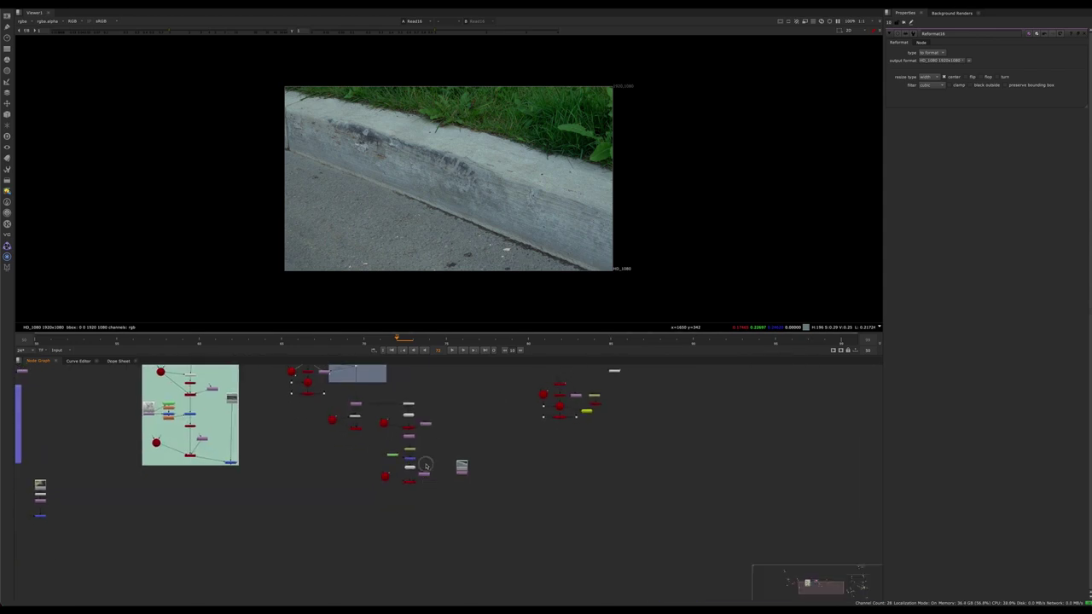
pyautogui.scroll(6, 425, 465)
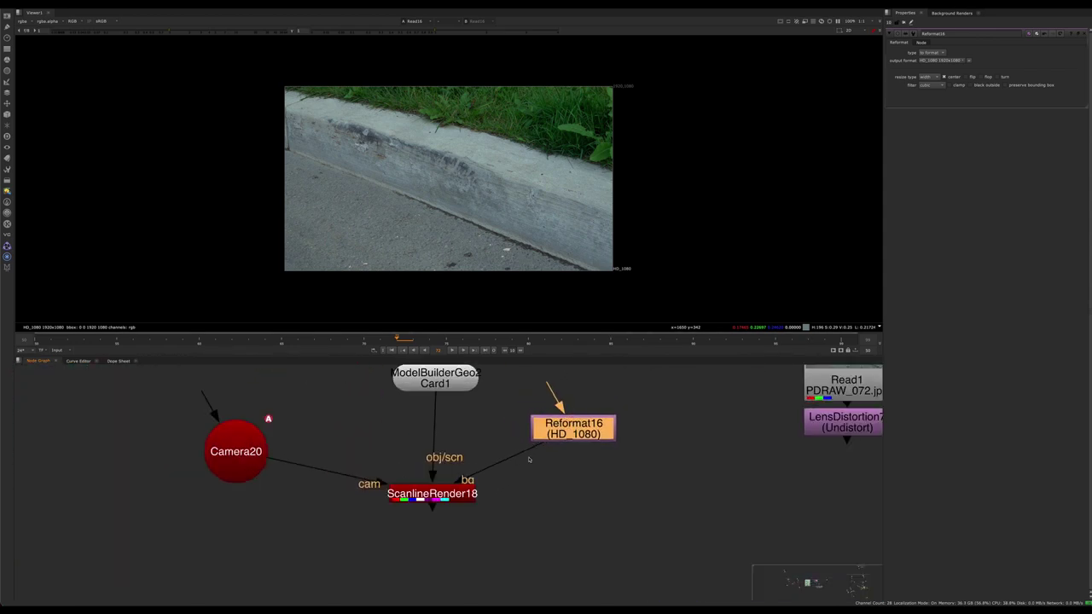
# View the output of ScanlineRender18 with the HD_1080 Reformat connected to its bg input
pyautogui.click(458, 501)
pyautogui.press('1')
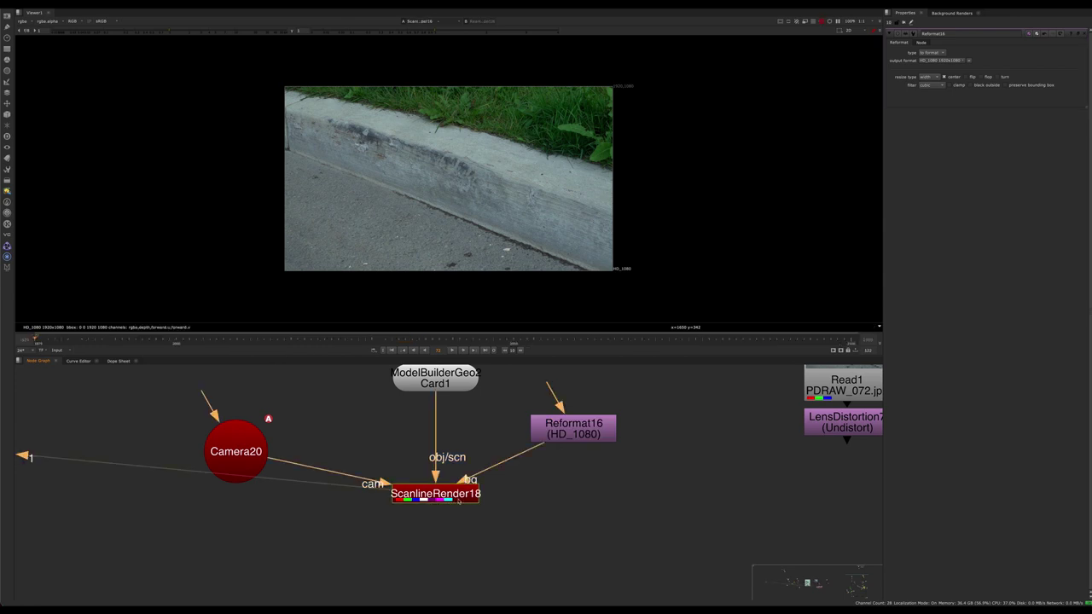
pyautogui.moveTo(458, 501)
pyautogui.mouseDown()
pyautogui.moveTo(458, 523)
pyautogui.moveTo(464, 504)
pyautogui.mouseUp()
pyautogui.moveTo(612, 521)
pyautogui.mouseDown(button='middle')
pyautogui.moveTo(544, 473)
pyautogui.moveTo(600, 415)
pyautogui.moveTo(619, 437)
pyautogui.mouseUp(button='middle')
pyautogui.scroll(-4, 565, 470)
# Add an unconnected Roto node below ScanlineRender18, view its default-format output and undo the stray mark made in the viewer
pyautogui.click(365, 506)
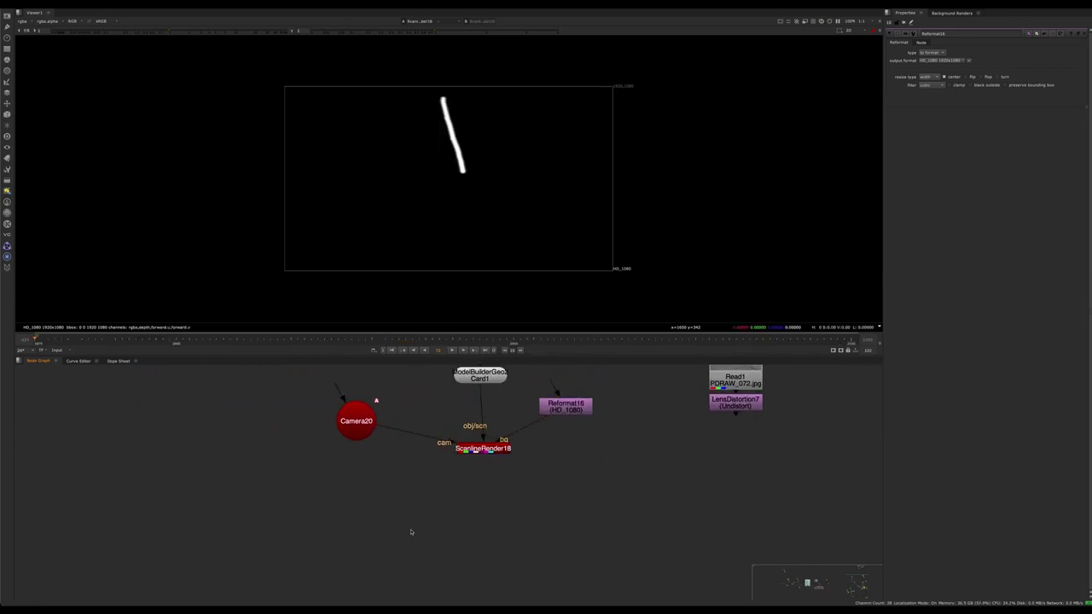
pyautogui.press('o')
pyautogui.scroll(4, 368, 508)
pyautogui.press('1')
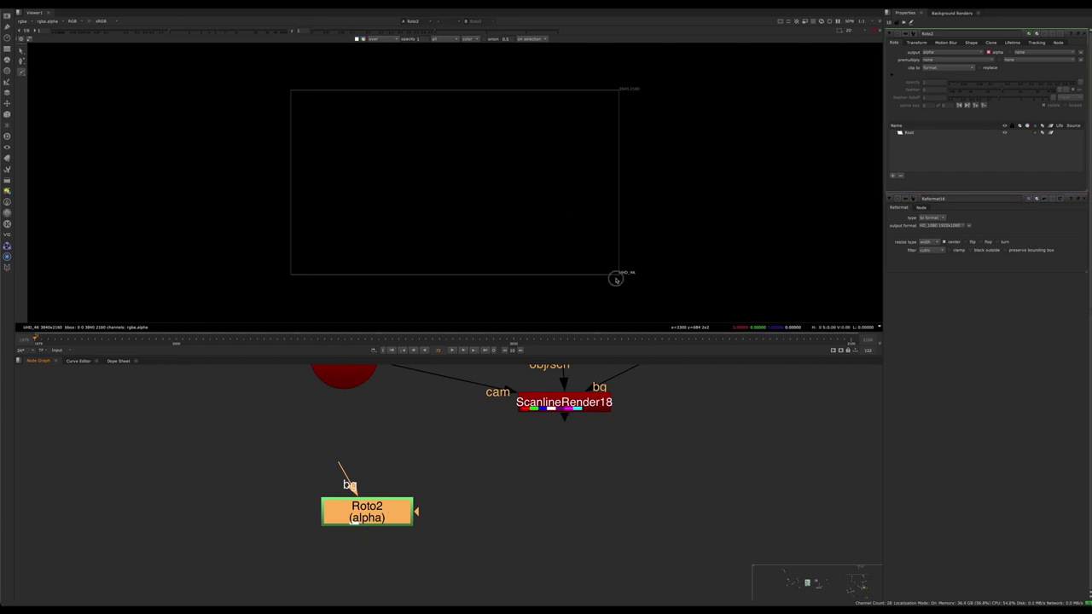
pyautogui.moveTo(616, 279); pyautogui.dragTo(621, 279)
pyautogui.hotkey('ctrl', 'z')
pyautogui.moveTo(460, 539); pyautogui.dragTo(417, 525, button='middle')
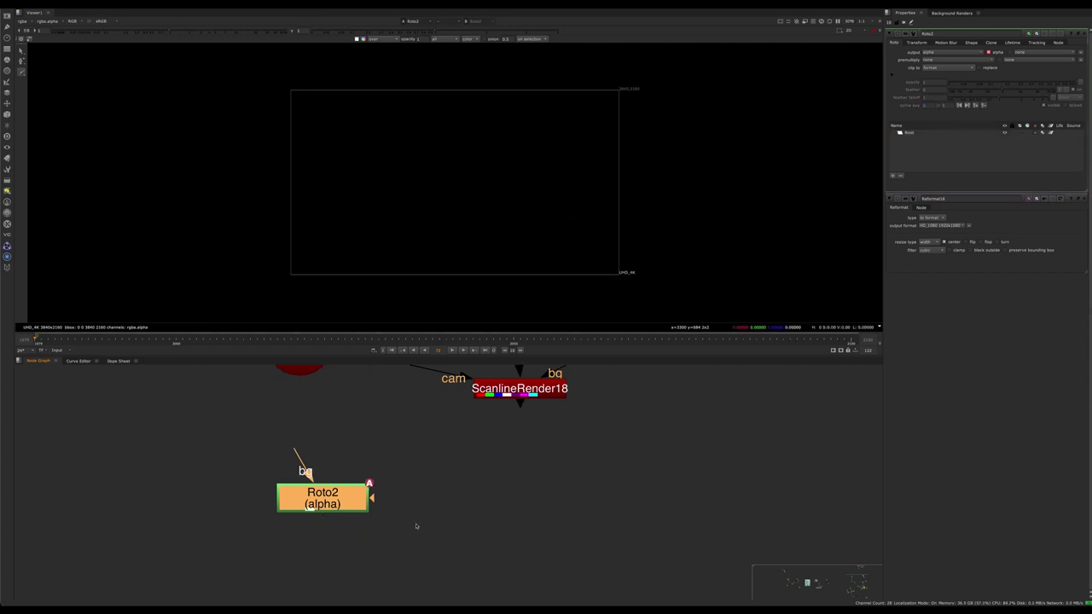
# Disconnect Reformat16 from ScanlineRender18's bg input and view the render without it, with its properties open
pyautogui.moveTo(515, 400); pyautogui.dragTo(451, 470, button='middle')
pyautogui.click(459, 461)
pyautogui.press('1')
pyautogui.moveTo(599, 389)
pyautogui.mouseDown()
pyautogui.moveTo(631, 423)
pyautogui.moveTo(582, 461)
pyautogui.mouseUp()
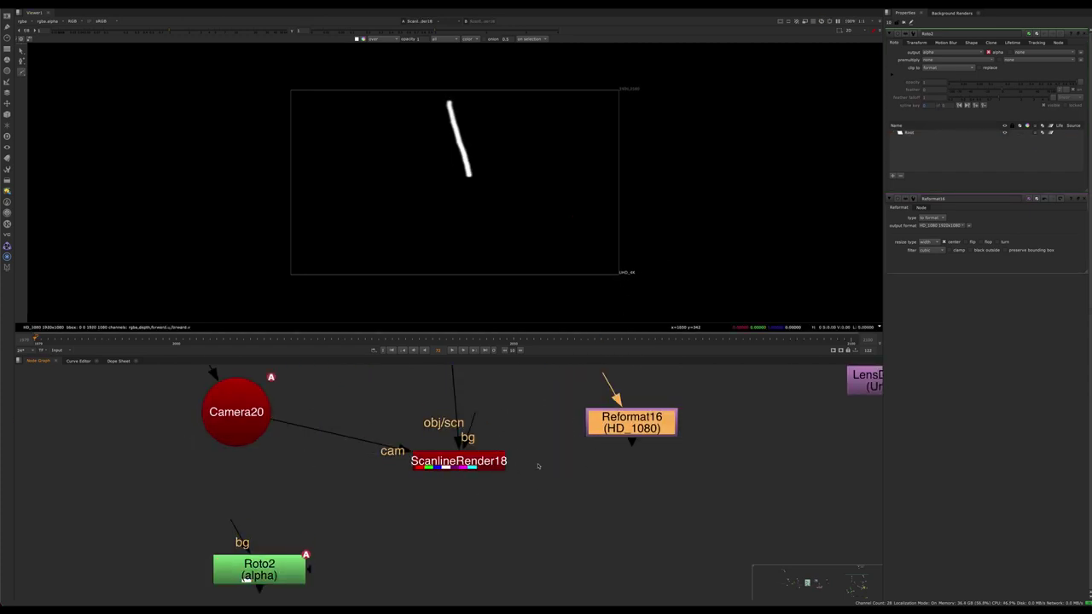
pyautogui.doubleClick(477, 461)
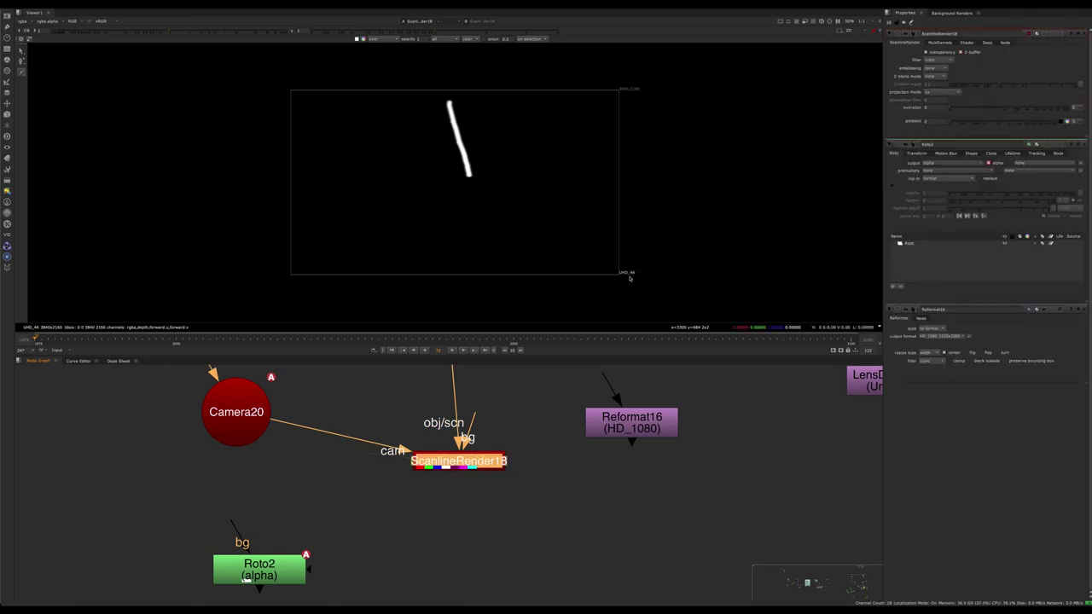
# Reconnect ScanlineRender18's bg input to Reformat16 and delete the unconnected Roto node
pyautogui.moveTo(475, 419); pyautogui.dragTo(599, 403)
pyautogui.click(297, 562)
pyautogui.press('Delete')
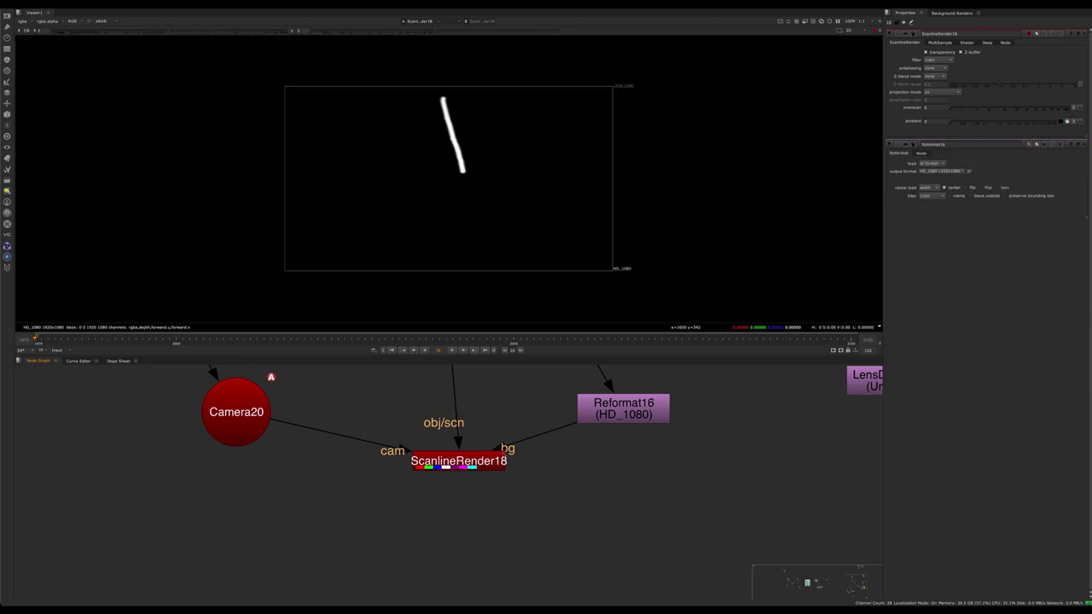
pyautogui.moveTo(473, 462); pyautogui.dragTo(466, 453)
pyautogui.scroll(-8, 469, 456)
pyautogui.moveTo(426, 376); pyautogui.dragTo(442, 475, button='middle')
pyautogui.moveTo(486, 547); pyautogui.dragTo(471, 497, button='middle')
pyautogui.scroll(5, 471, 495)
pyautogui.moveTo(486, 583); pyautogui.dragTo(452, 508, button='middle')
pyautogui.scroll(5, 452, 507)
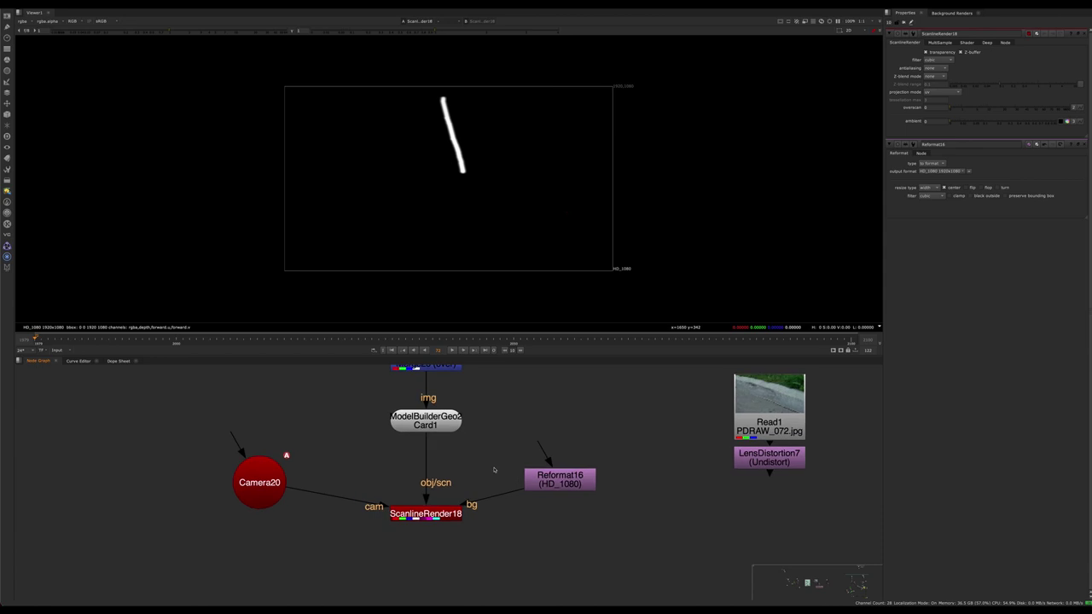
# Close the property panels, merge ScanlineRender18 as A over LensDistortion7's undistorted footage as B, and view the result
pyautogui.click(1081, 36)
pyautogui.scroll(-4, 551, 406)
pyautogui.moveTo(550, 406); pyautogui.dragTo(465, 403, button='middle')
pyautogui.click(409, 502)
pyautogui.press('m')
pyautogui.moveTo(387, 479); pyautogui.dragTo(600, 434)
pyautogui.click(412, 500)
pyautogui.moveTo(412, 498); pyautogui.dragTo(595, 547)
pyautogui.press('1')
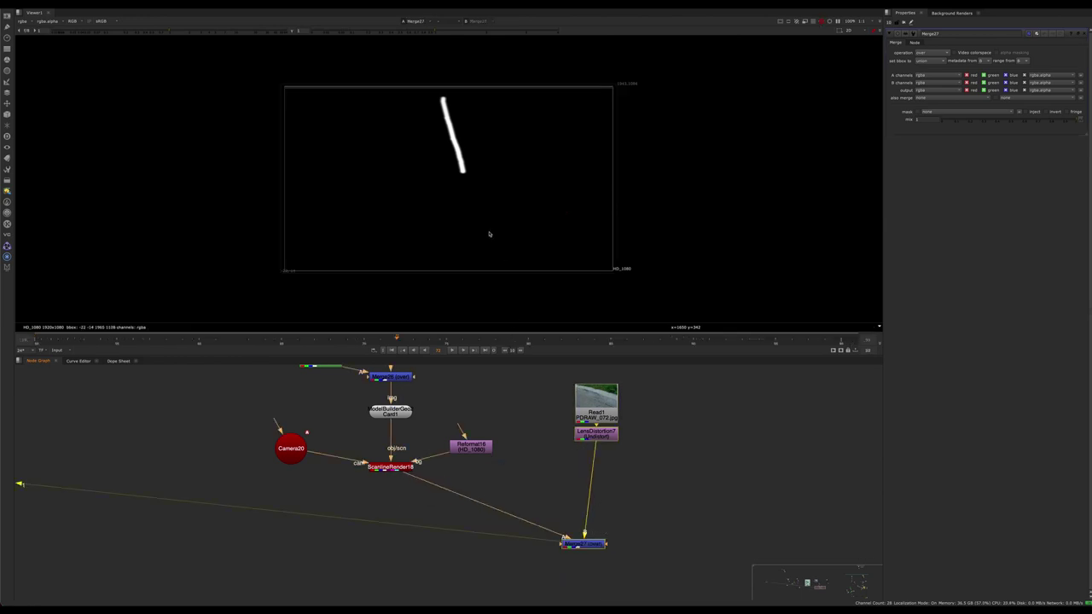
# Set ScanlineRender18's projection mode to perspective
pyautogui.moveTo(410, 471); pyautogui.dragTo(431, 464, button='middle')
pyautogui.scroll(3, 431, 463)
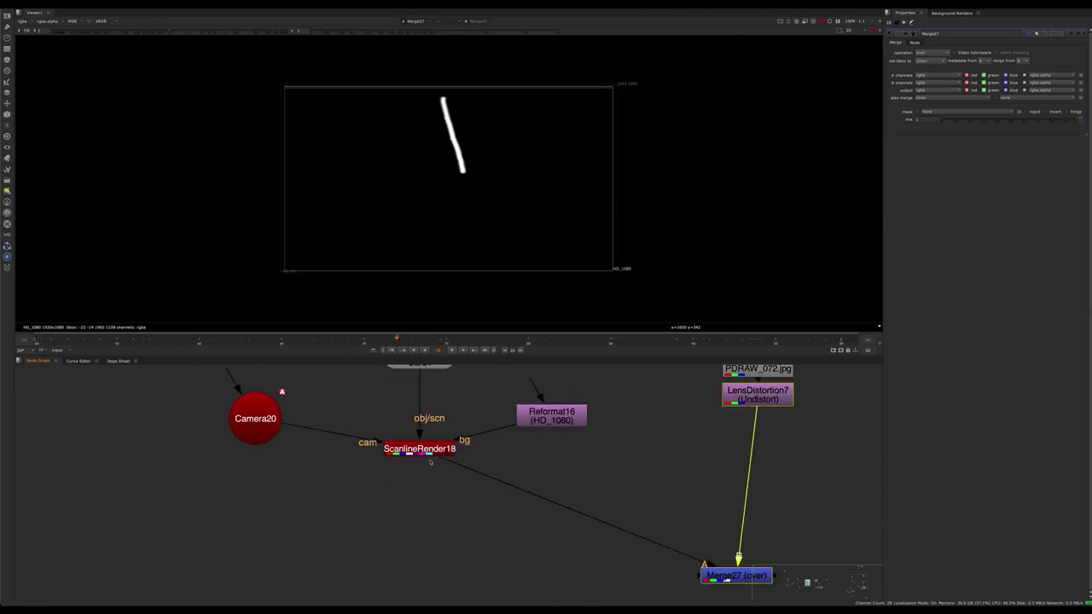
pyautogui.doubleClick(419, 451)
pyautogui.click(938, 91)
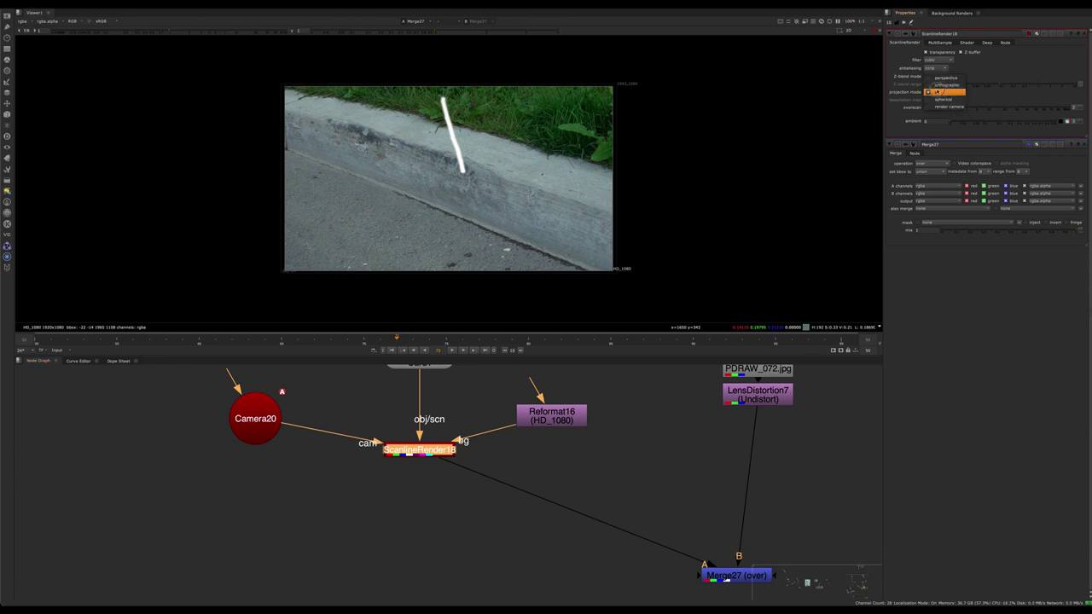
pyautogui.click(946, 78)
# View the unwrapped curb texture at ScanlineRender17 and the flat painted stroke at Merge26, framed in the viewer
pyautogui.scroll(-6, 486, 461)
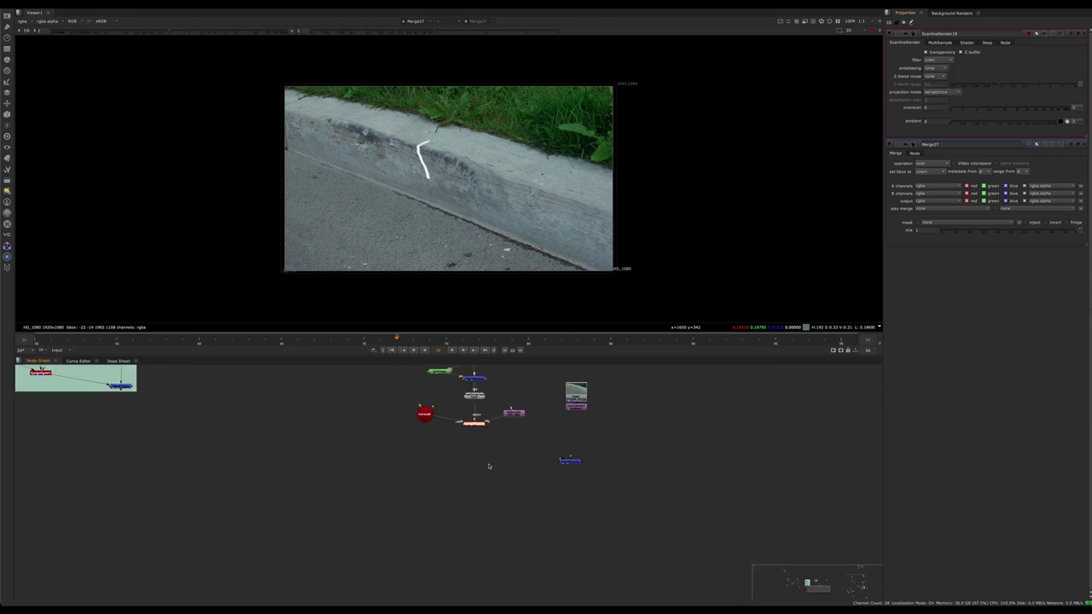
pyautogui.scroll(3, 484, 445)
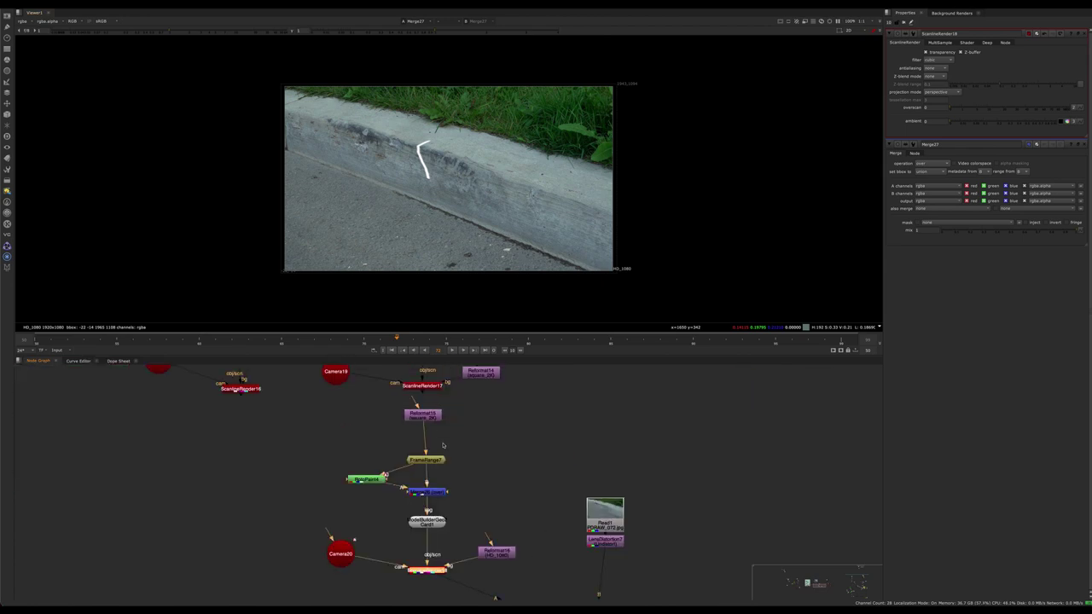
pyautogui.moveTo(467, 424); pyautogui.dragTo(479, 457, button='middle')
pyautogui.click(438, 423)
pyautogui.press('1')
pyautogui.click(438, 462)
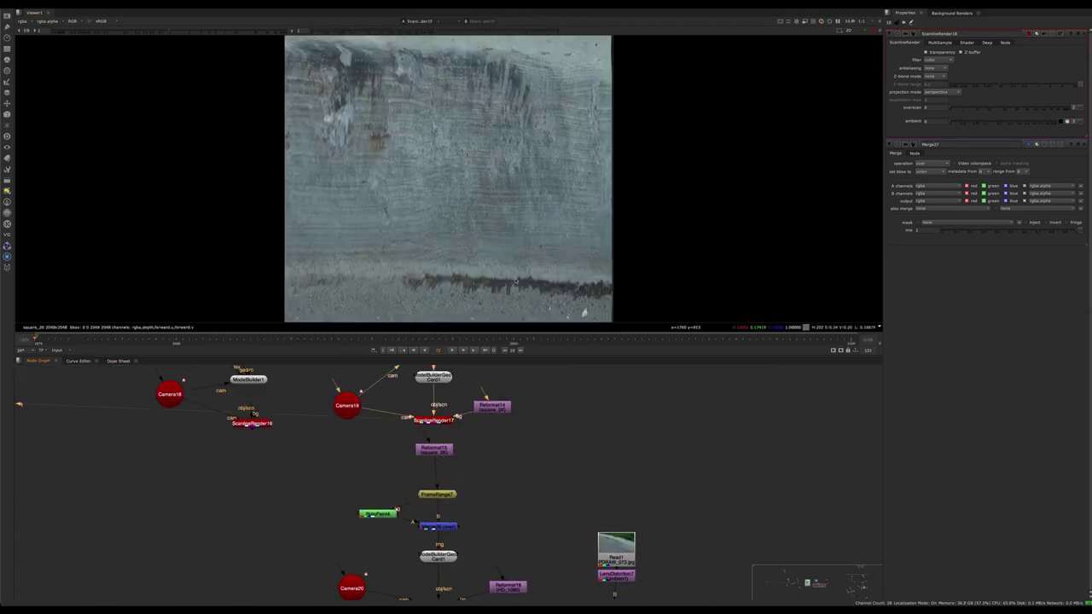
pyautogui.click(440, 526)
pyautogui.press('1')
pyautogui.press('f')
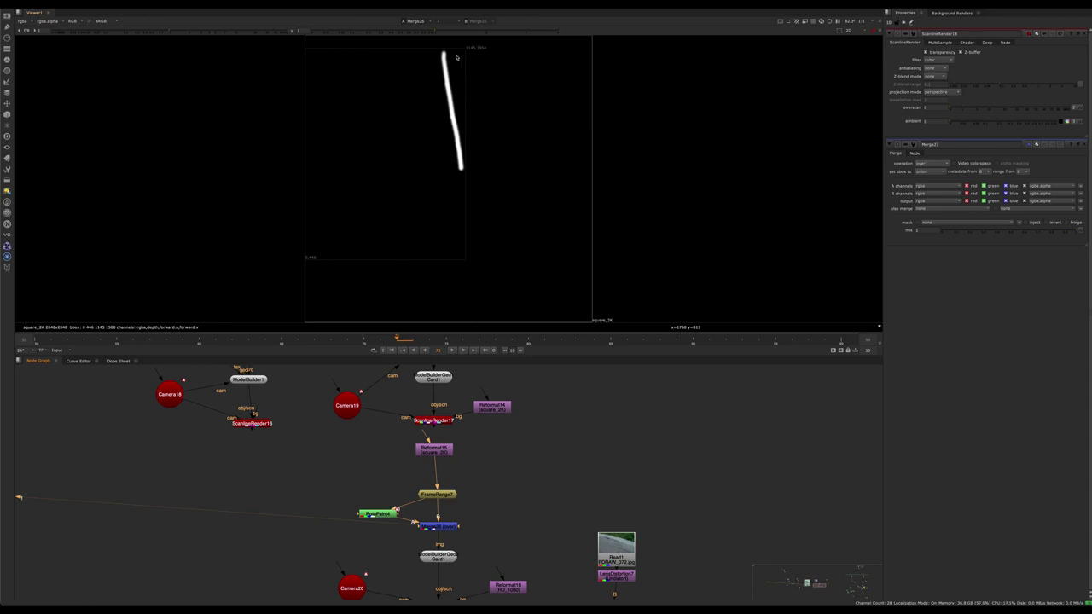
# View the reprojected stroke at ScanlineRender18 and its composite over the curb footage at Merge27
pyautogui.moveTo(474, 587); pyautogui.dragTo(446, 444, button='middle')
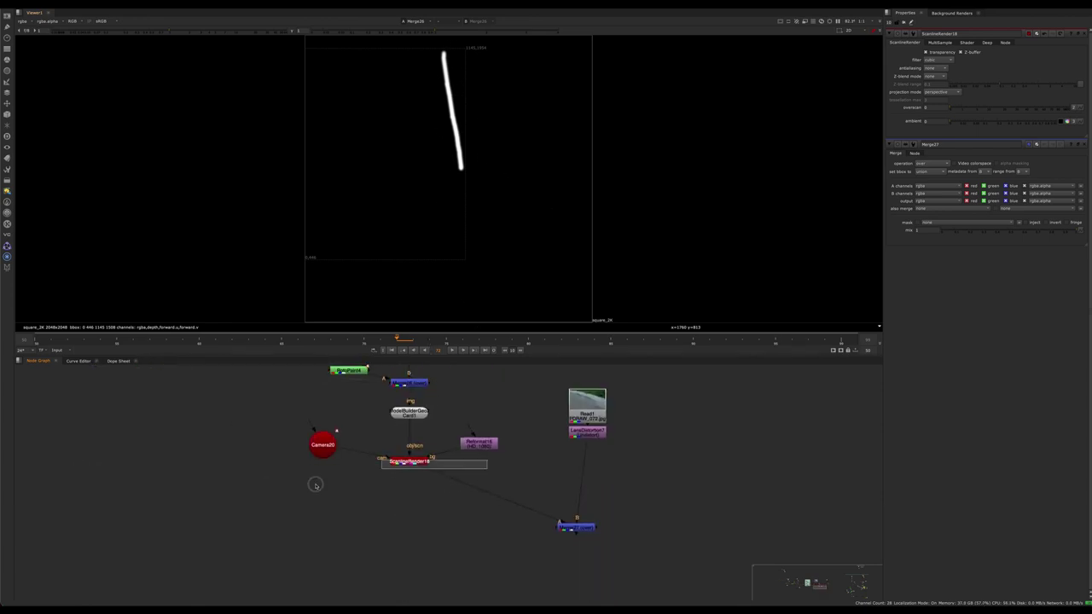
pyautogui.click(406, 465)
pyautogui.press('1')
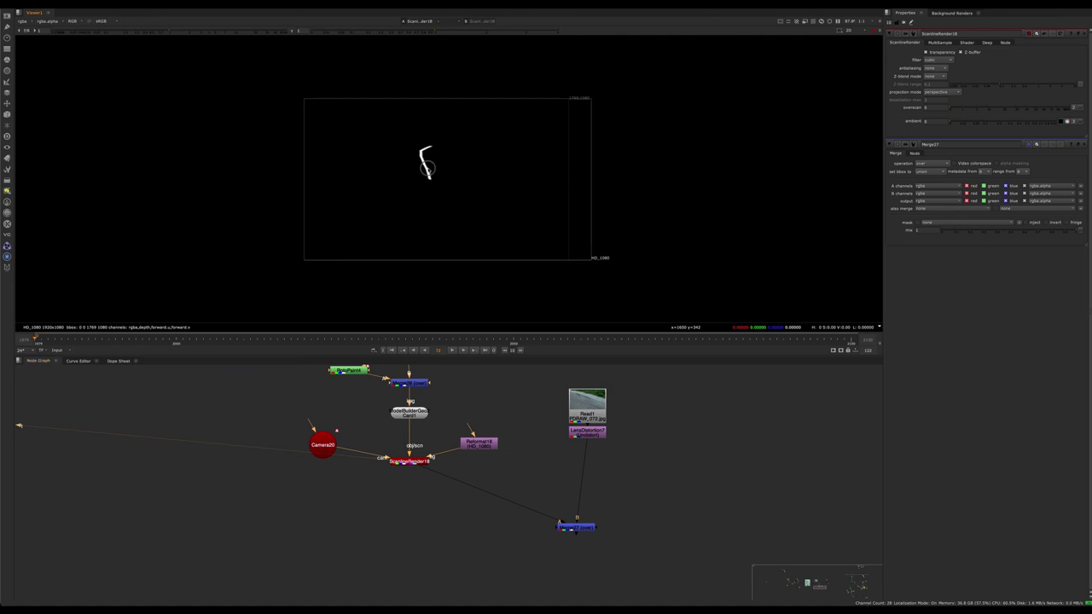
pyautogui.scroll(4, 433, 167)
pyautogui.click(582, 527)
pyautogui.press('1')
pyautogui.press('f')
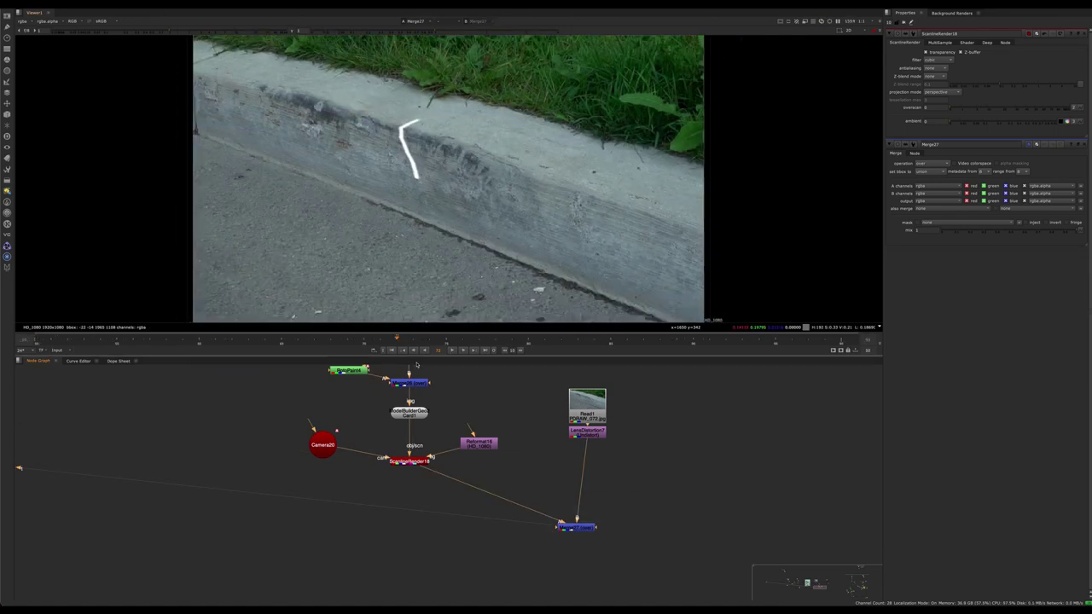
# Play and scrub the Merge27 composite to check how the stroke sticks to the curb
pyautogui.click(453, 351)
pyautogui.moveTo(515, 459); pyautogui.dragTo(523, 410)
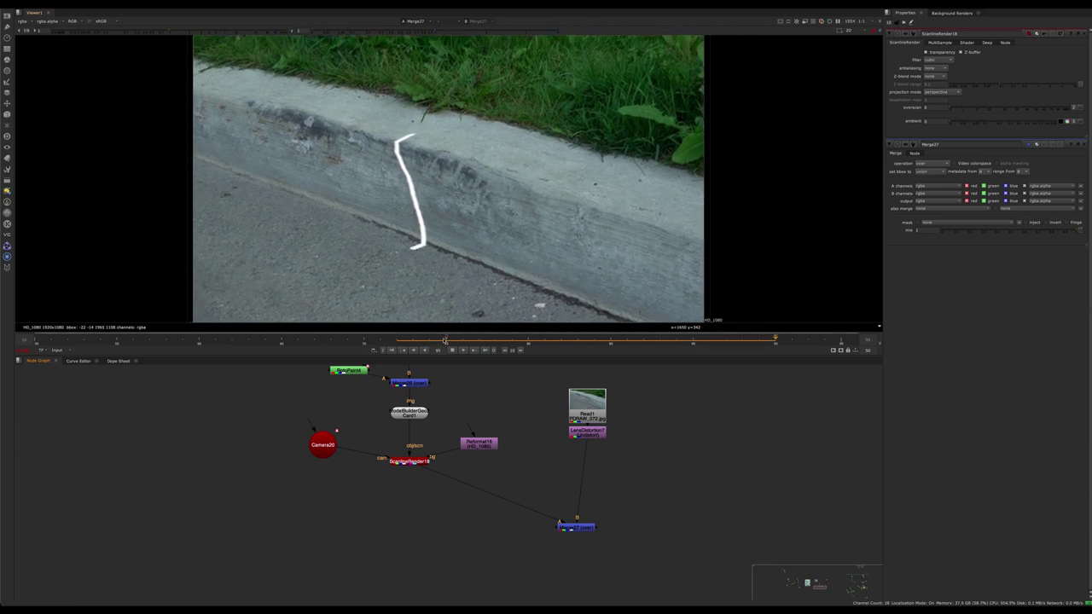
pyautogui.click(443, 340)
pyautogui.press('l')
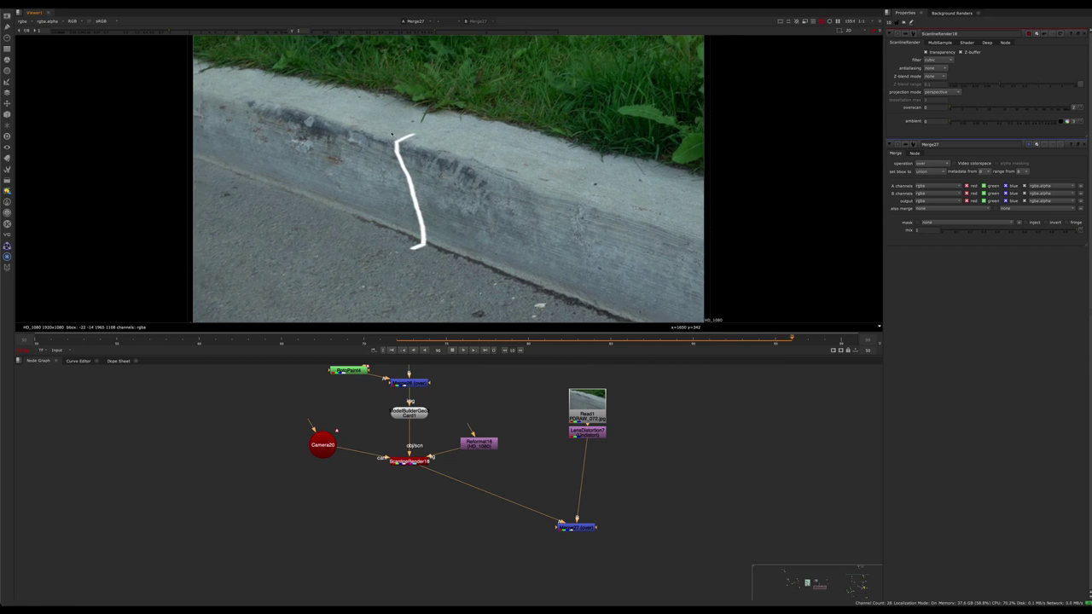
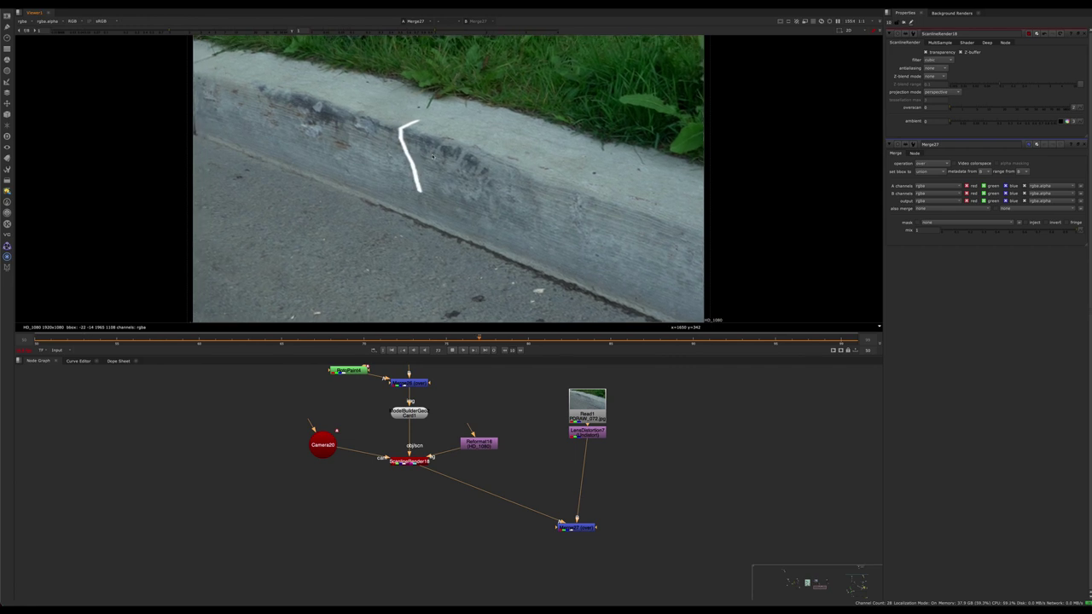
pyautogui.moveTo(479, 342); pyautogui.dragTo(458, 350)
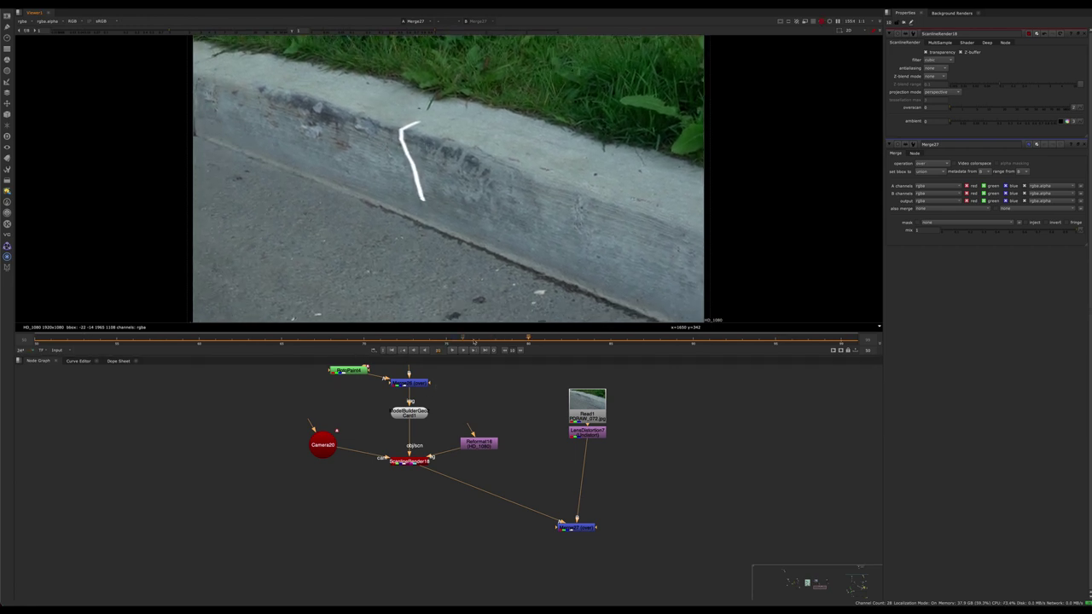
pyautogui.moveTo(684, 337); pyautogui.dragTo(715, 337)
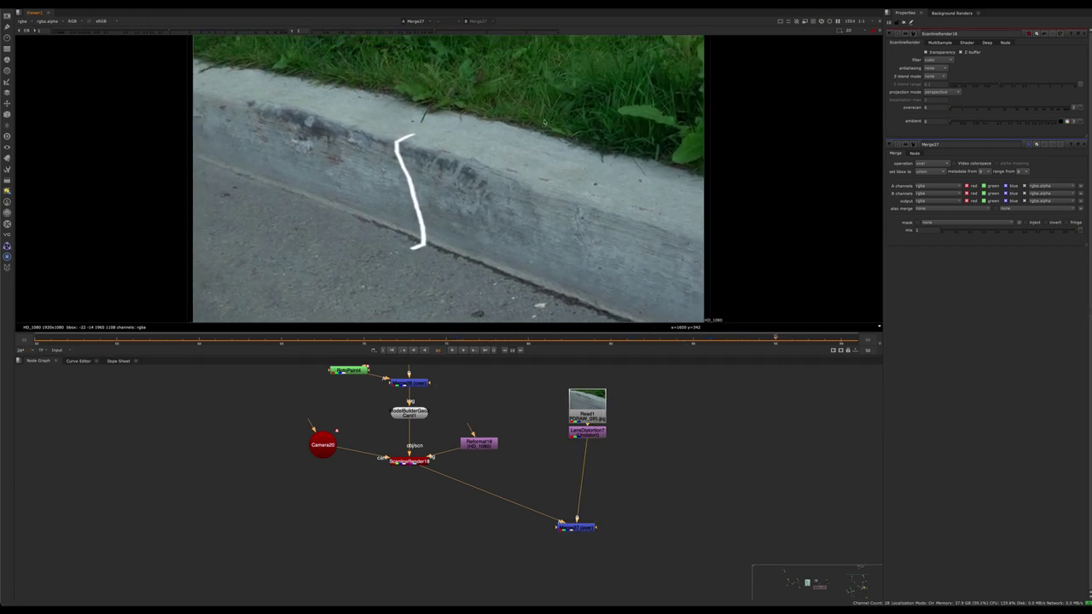
# View the more fully drawn flat stroke at Merge26 and frame it in the viewer
pyautogui.scroll(3, 439, 418)
pyautogui.moveTo(437, 417); pyautogui.dragTo(455, 486, button='middle')
pyautogui.click(412, 431)
pyautogui.press('1')
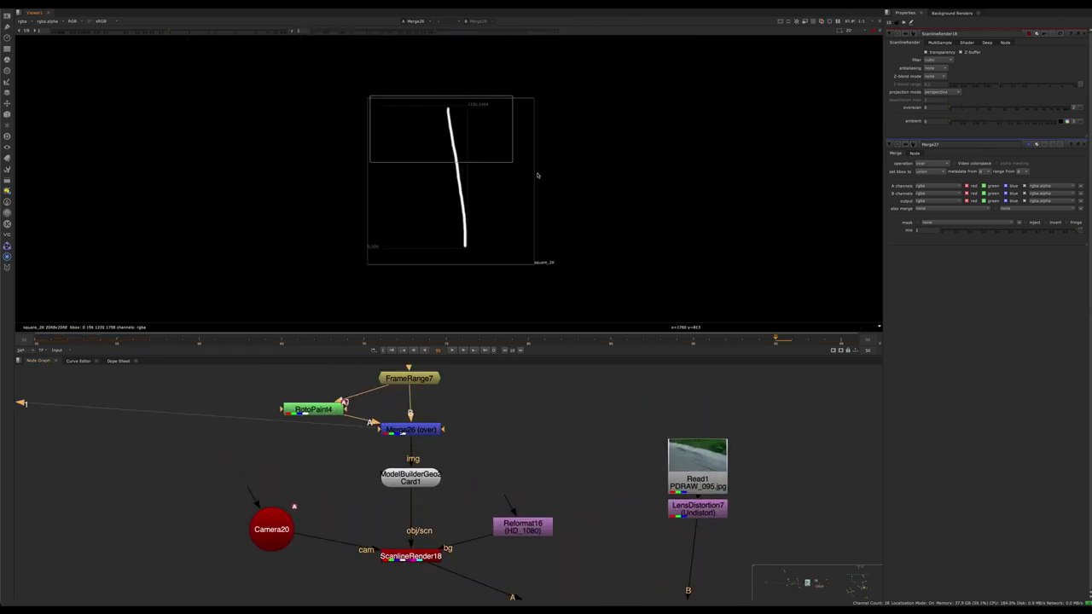
pyautogui.press('f')
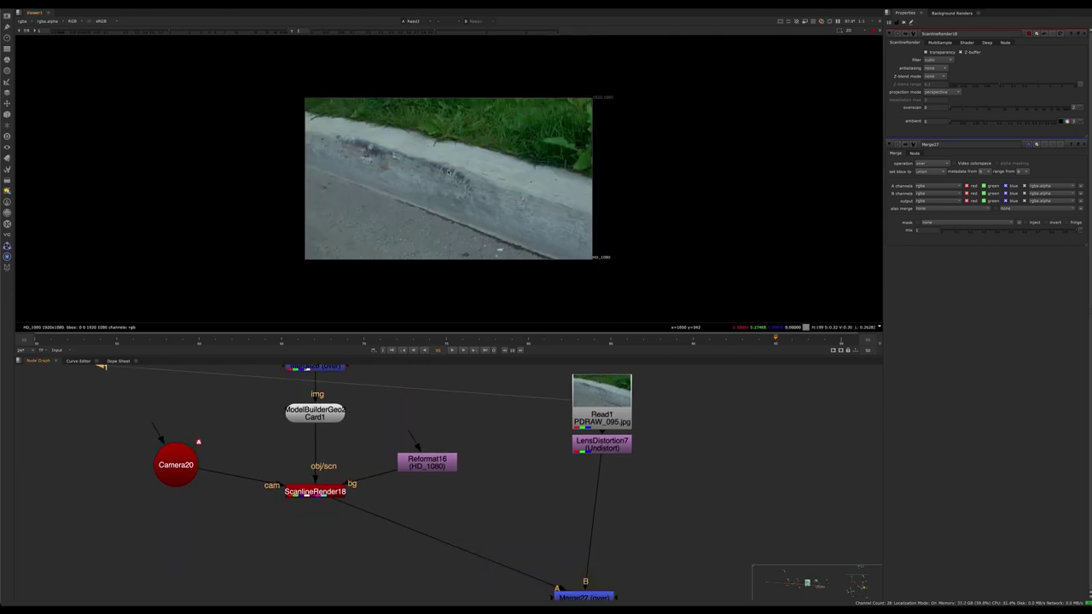
# Examine the Merge27 composite again and advance it by three frames
pyautogui.moveTo(491, 211); pyautogui.dragTo(501, 206, button='middle')
pyautogui.scroll(1, 502, 206)
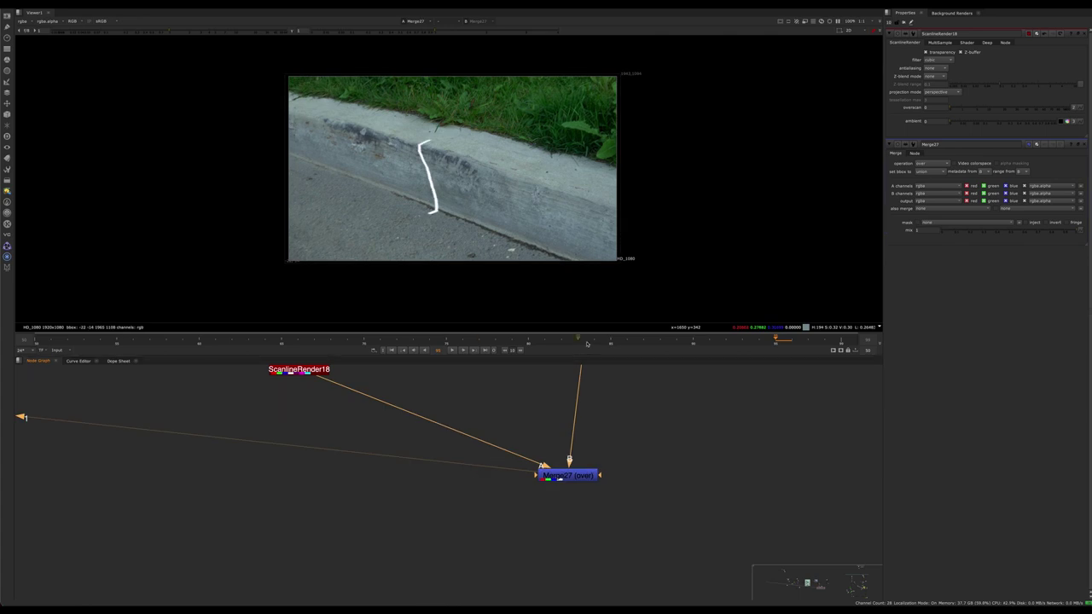
pyautogui.press('Right')
pyautogui.press('Right')
pyautogui.press('Right')
# Insert an Exp_Glow node between ScanlineRender18 and Merge27 and place it directly below the render
pyautogui.moveTo(373, 422); pyautogui.dragTo(475, 480, button='middle')
pyautogui.scroll(3, 440, 447)
pyautogui.click(398, 404)
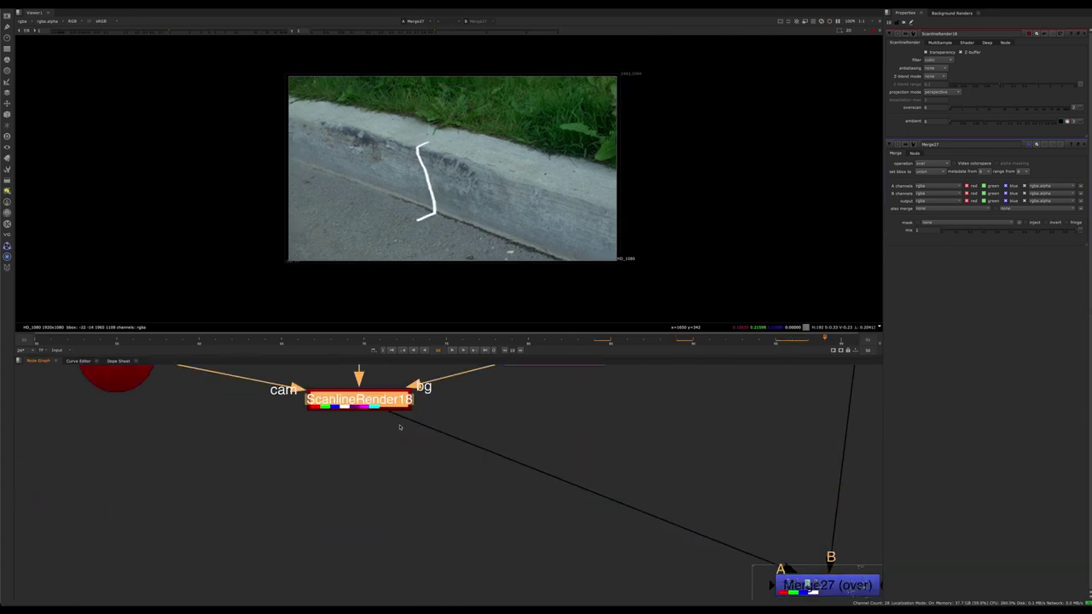
pyautogui.press('Tab')
pyautogui.write('expglow')
pyautogui.press('Return')
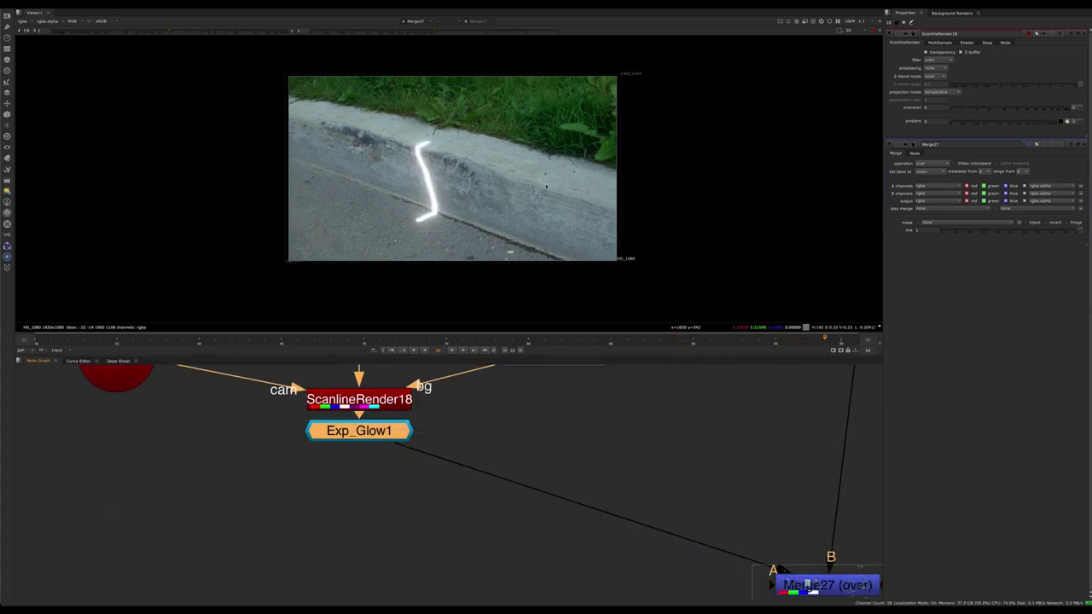
pyautogui.moveTo(389, 432); pyautogui.dragTo(385, 426)
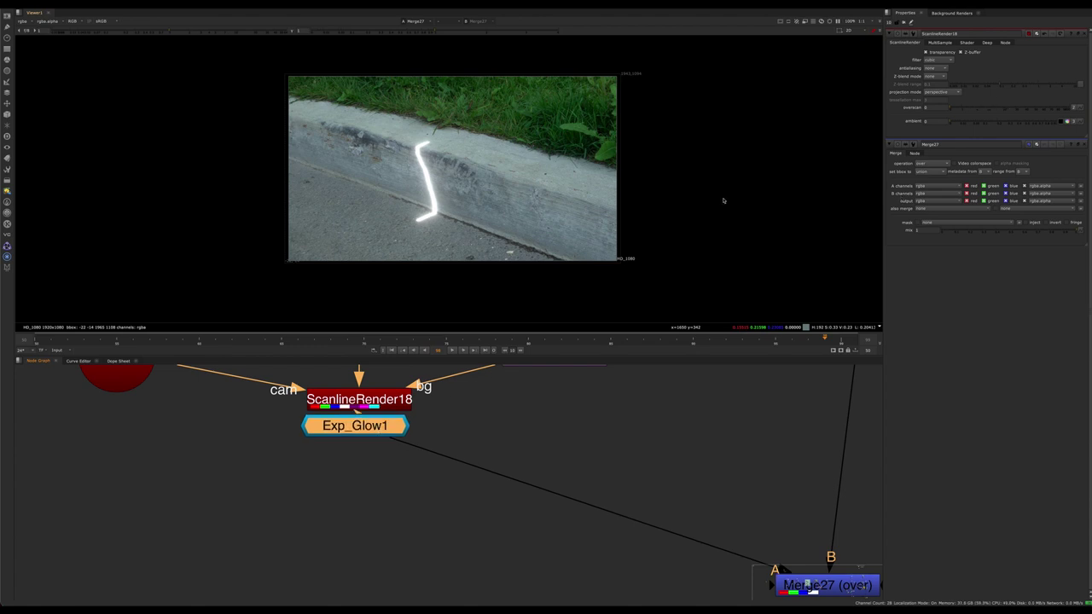
# Open Exp_Glow1's properties and compare the undistorted footage at LensDistortion7 with the glowing composite at Merge27
pyautogui.doubleClick(364, 427)
pyautogui.scroll(-4, 376, 431)
pyautogui.moveTo(375, 432); pyautogui.dragTo(188, 452, button='middle')
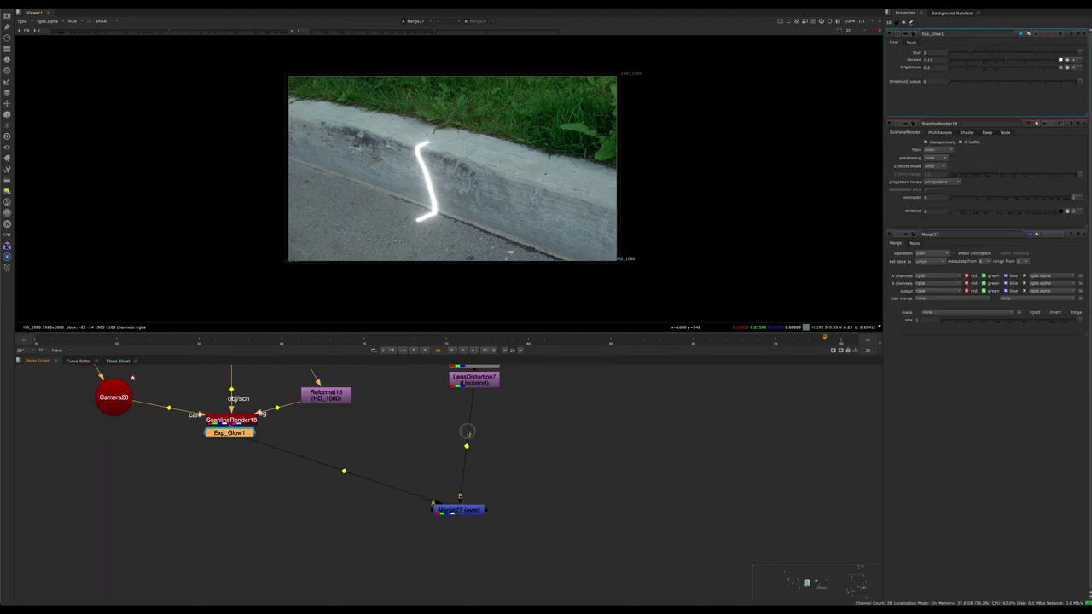
pyautogui.scroll(-4, 467, 426)
pyautogui.click(470, 399)
pyautogui.press('1')
pyautogui.scroll(-8, 479, 403)
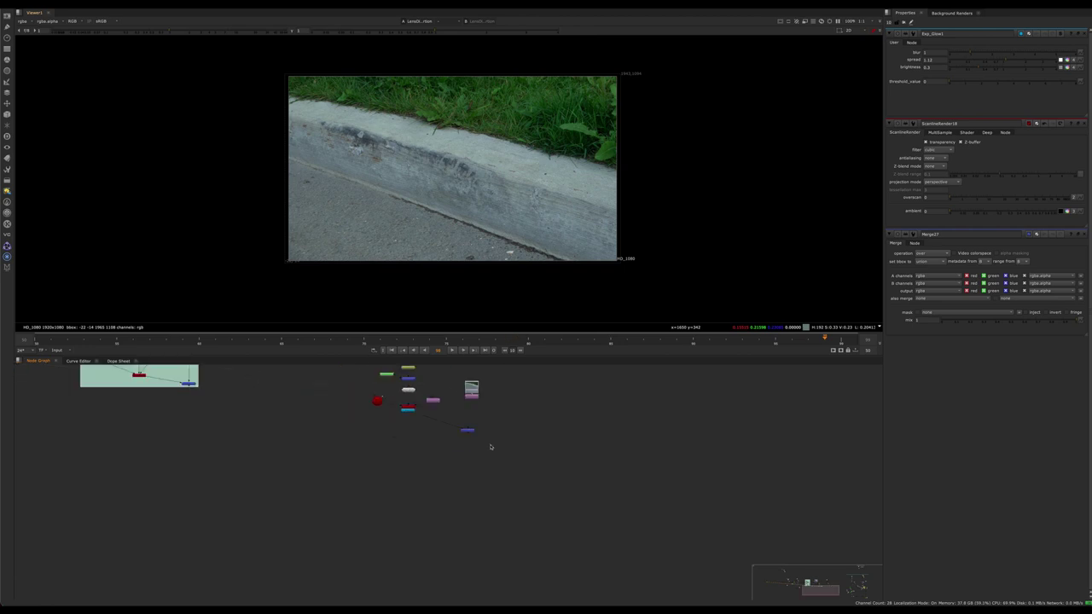
pyautogui.scroll(5, 473, 510)
pyautogui.moveTo(511, 505); pyautogui.dragTo(453, 552)
pyautogui.press('1')
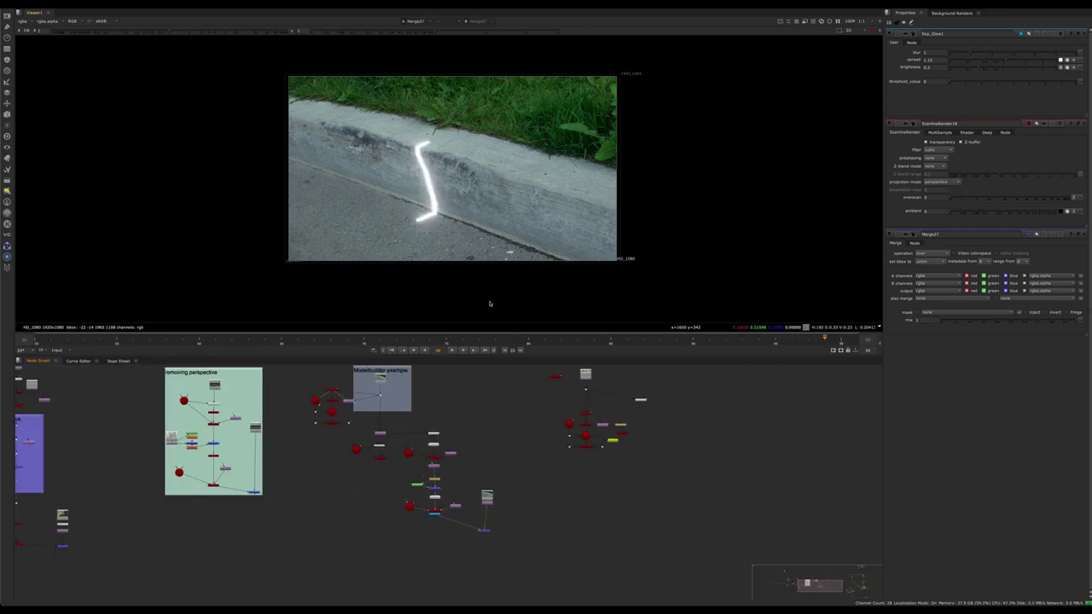
# Return to ScanlineRender17 and view the unwrapped curb texture once more
pyautogui.moveTo(417, 469)
pyautogui.mouseDown(button='middle')
pyautogui.moveTo(523, 499)
pyautogui.moveTo(453, 493)
pyautogui.moveTo(449, 503)
pyautogui.moveTo(443, 463)
pyautogui.mouseUp(button='middle')
pyautogui.scroll(3, 523, 499)
pyautogui.scroll(3, 454, 486)
pyautogui.scroll(3, 444, 463)
pyautogui.click(487, 482)
pyautogui.press('1')
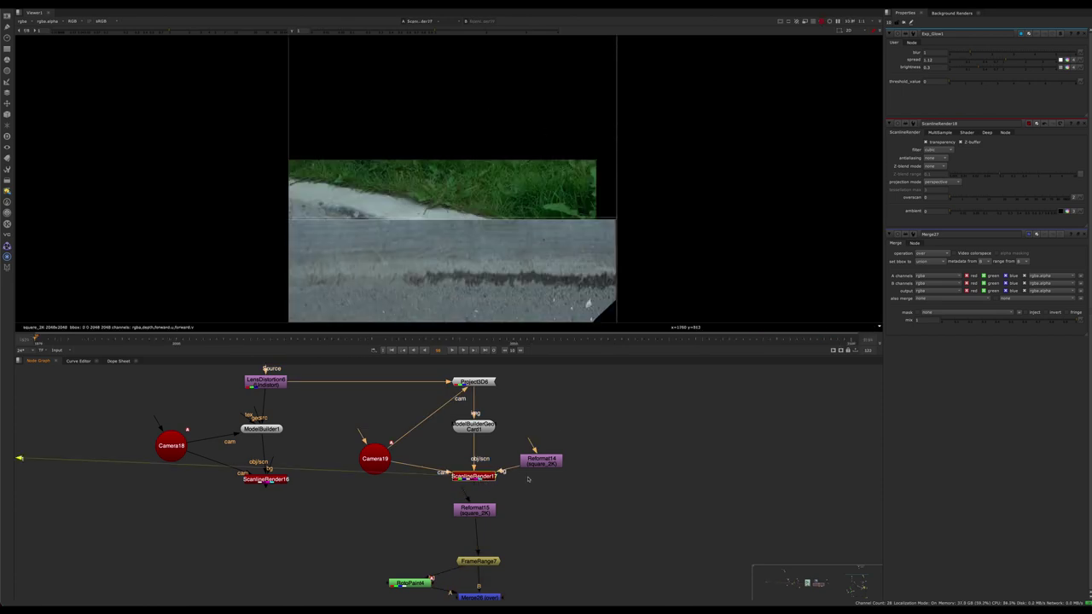
# Locate the UV Space example in the node graph and select its node tree
pyautogui.moveTo(517, 555); pyautogui.dragTo(487, 438, button='middle')
pyautogui.scroll(-5, 487, 439)
pyautogui.moveTo(297, 435); pyautogui.dragTo(836, 492, button='middle')
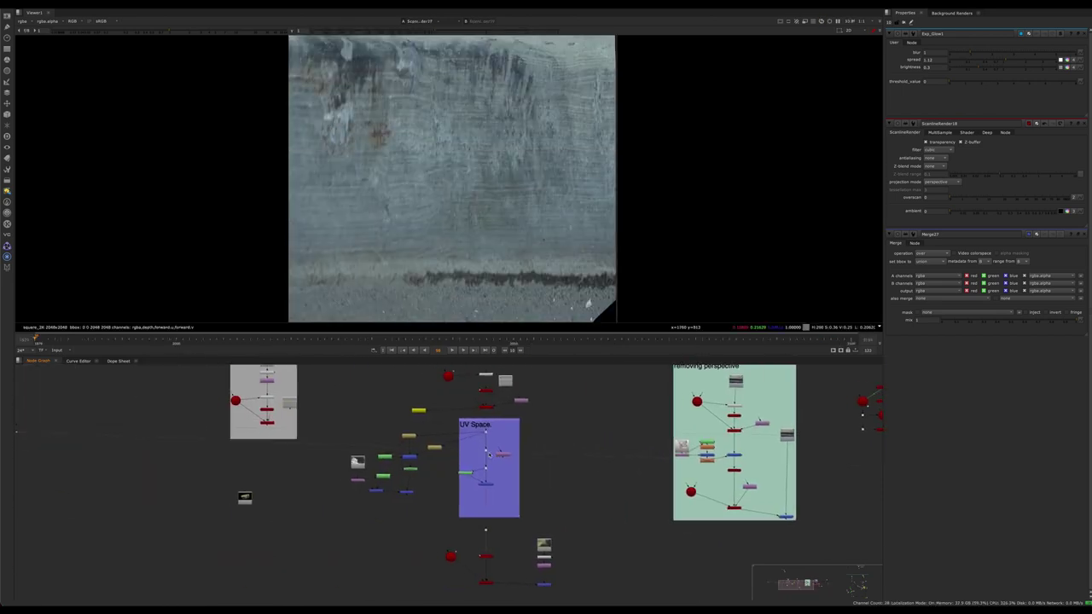
pyautogui.scroll(-3, 429, 419)
pyautogui.moveTo(428, 419); pyautogui.dragTo(407, 445, button='middle')
pyautogui.moveTo(507, 375); pyautogui.dragTo(407, 566)
pyautogui.scroll(3, 461, 509)
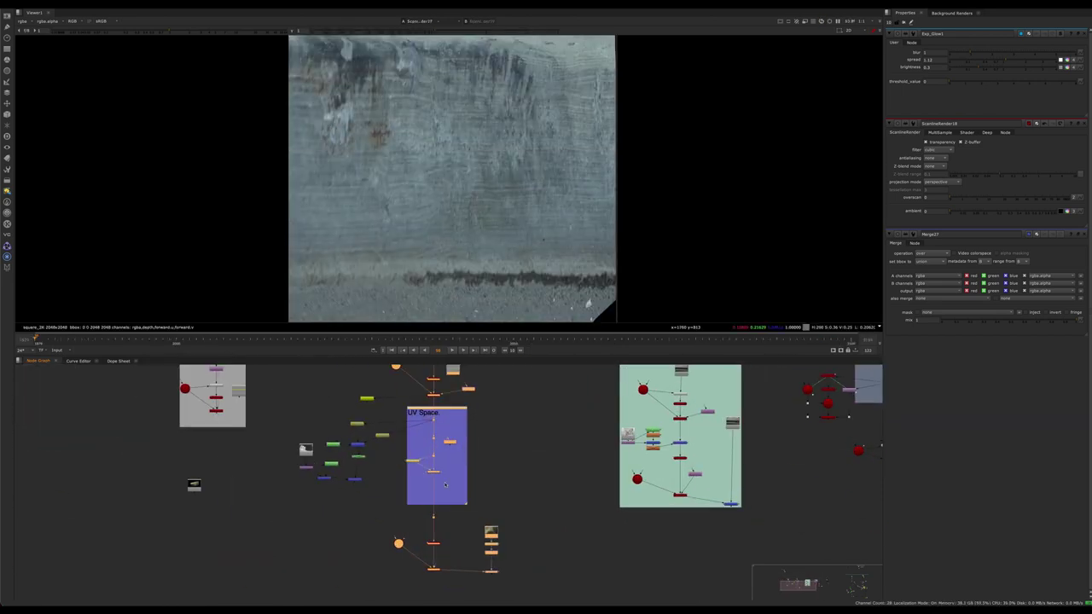
# Locate the street cover node tree in the node graph and view its manhole footage at Read17
pyautogui.moveTo(443, 413); pyautogui.dragTo(440, 455, button='middle')
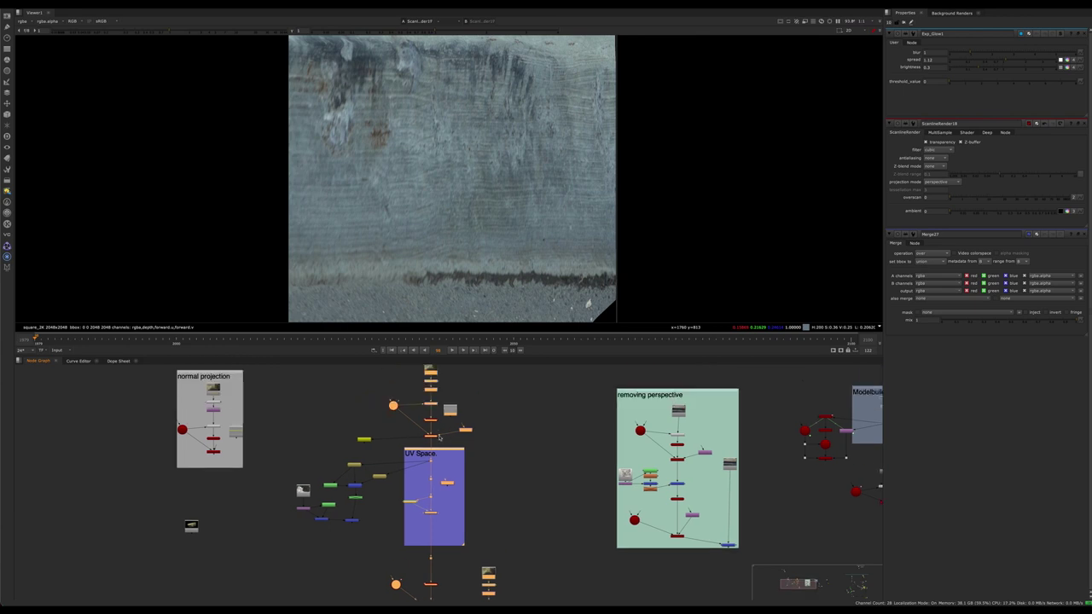
pyautogui.scroll(-6, 438, 436)
pyautogui.scroll(-5, 447, 481)
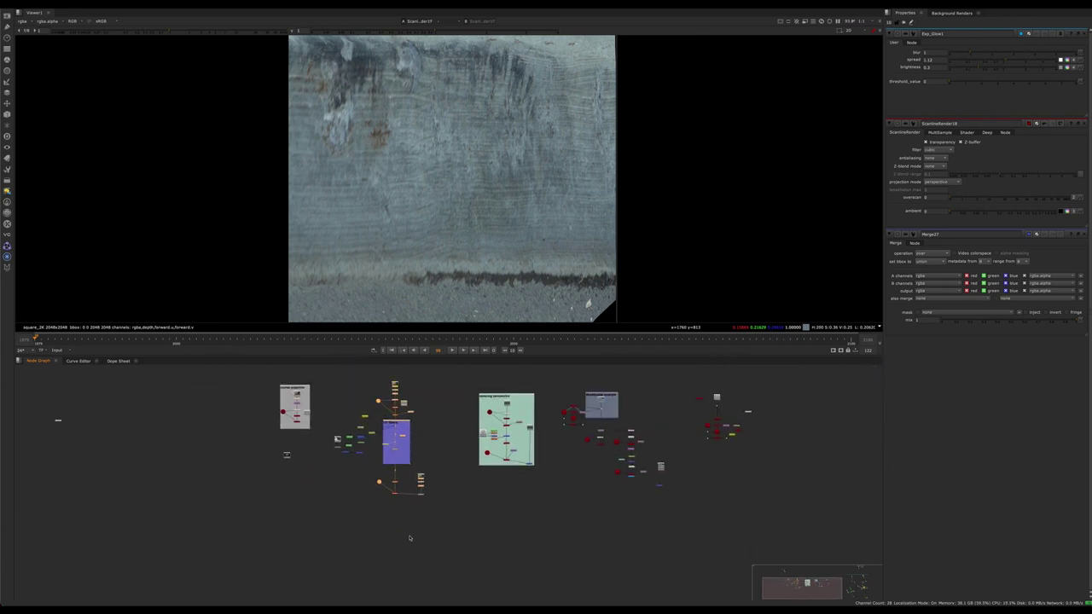
pyautogui.moveTo(477, 542); pyautogui.dragTo(357, 546, button='middle')
pyautogui.moveTo(318, 404); pyautogui.dragTo(362, 426, button='middle')
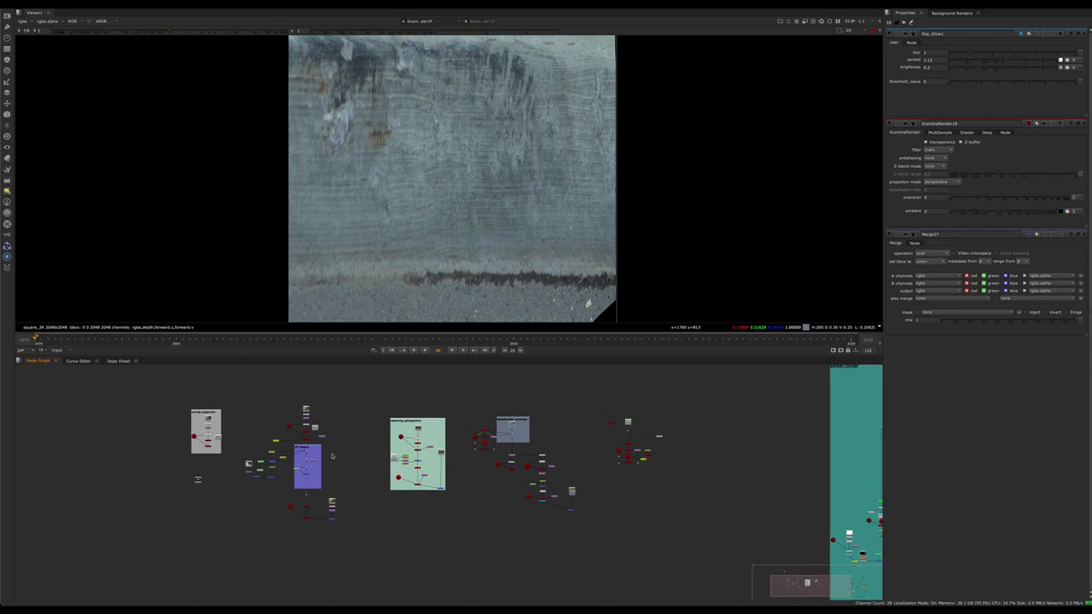
pyautogui.moveTo(628, 477); pyautogui.dragTo(453, 427, button='middle')
pyautogui.scroll(3, 453, 426)
pyautogui.moveTo(588, 398); pyautogui.dragTo(336, 464, button='middle')
pyautogui.moveTo(644, 467); pyautogui.dragTo(504, 444, button='middle')
pyautogui.scroll(-3, 504, 444)
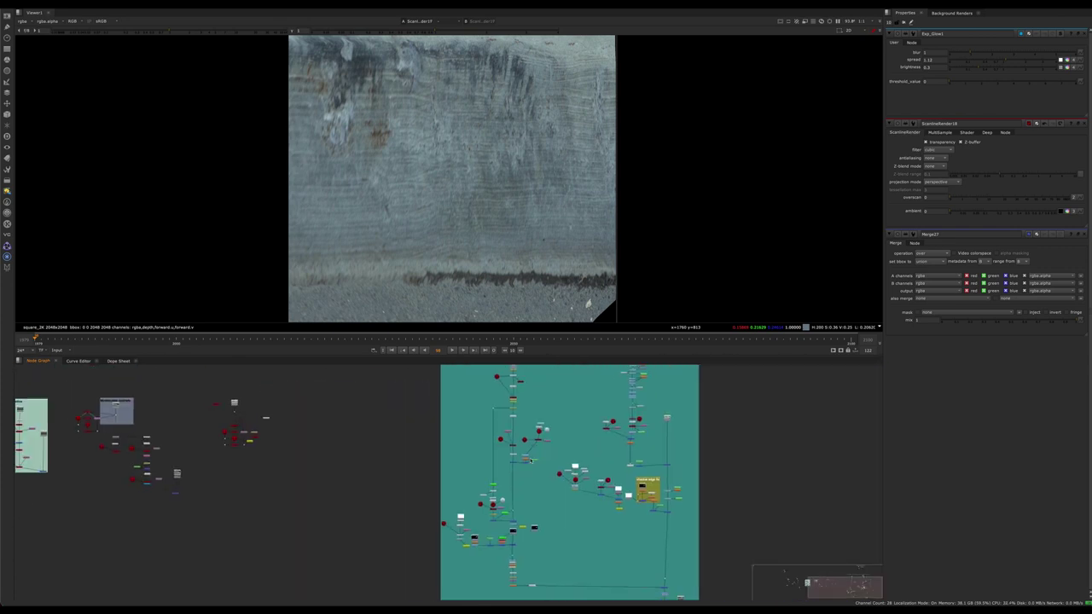
pyautogui.moveTo(619, 431); pyautogui.dragTo(497, 439, button='middle')
pyautogui.scroll(6, 545, 425)
pyautogui.click(551, 418)
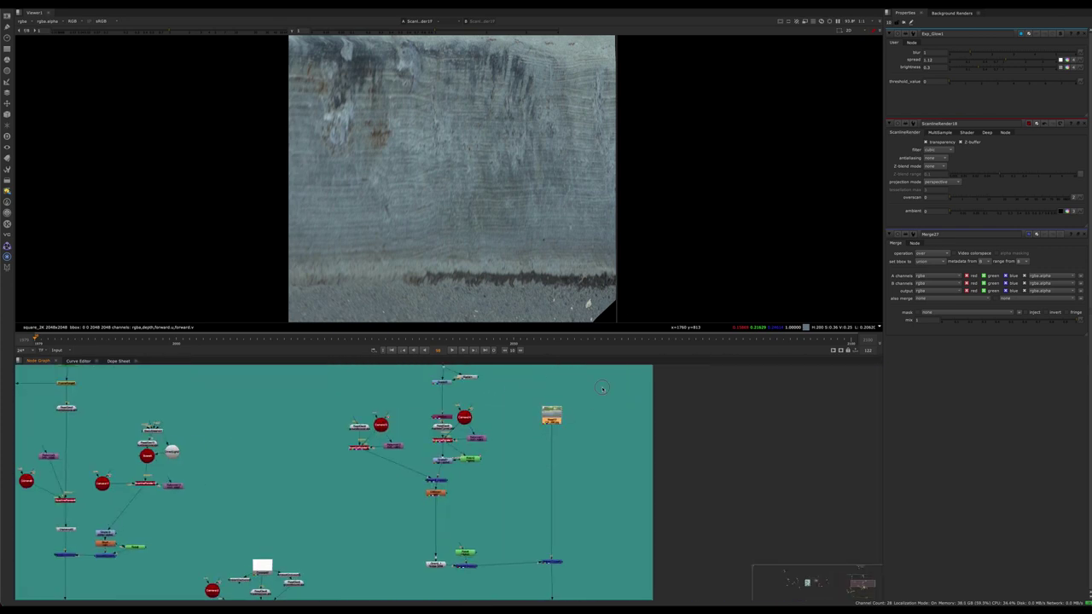
pyautogui.press('1')
pyautogui.press('f')
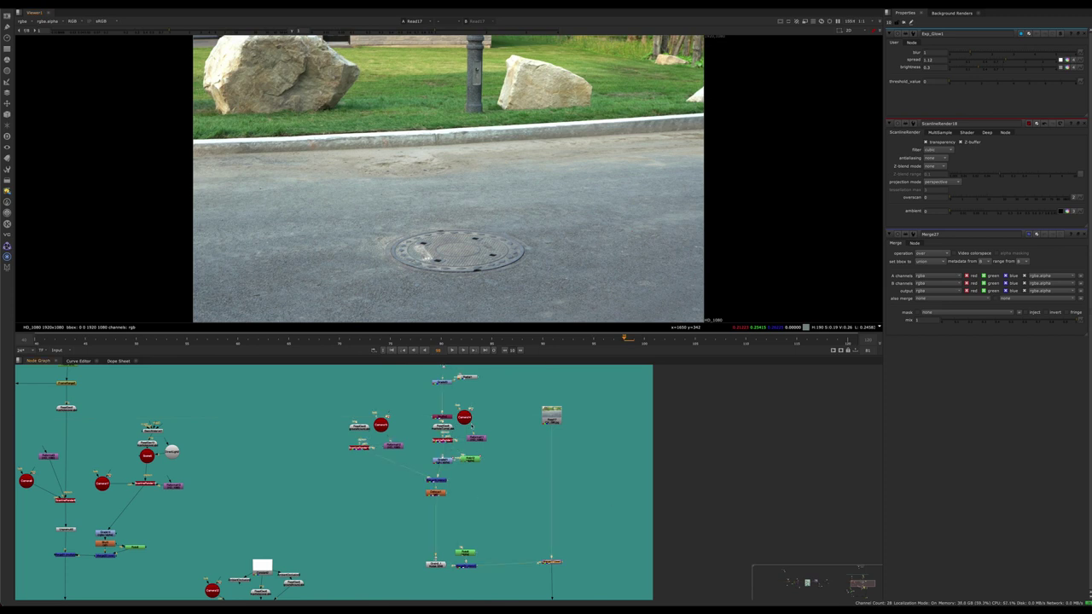
# Close all open node properties and view the glowing curb composite at Merge27 again
pyautogui.scroll(-6, 480, 460)
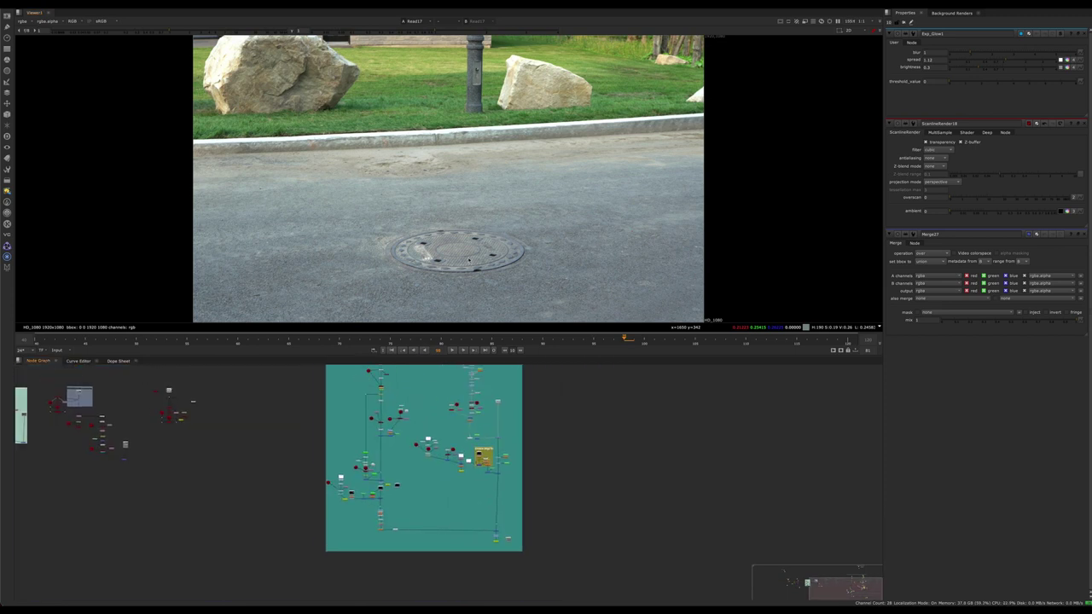
pyautogui.keyDown('ctrl'); pyautogui.click(1084, 34); pyautogui.keyUp('ctrl')
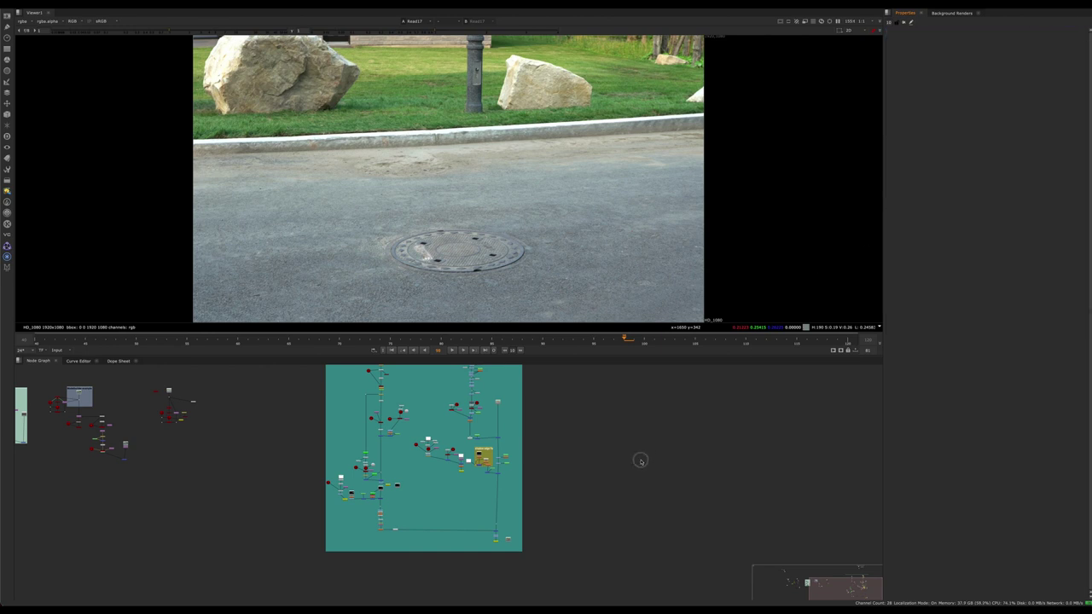
pyautogui.moveTo(504, 390); pyautogui.dragTo(489, 442, button='middle')
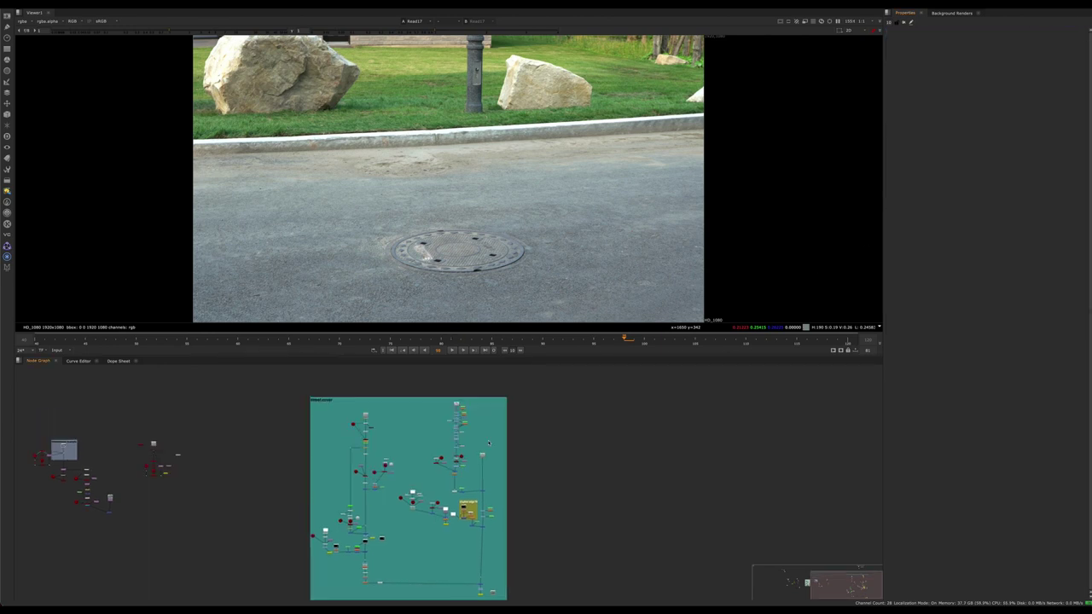
pyautogui.moveTo(306, 513); pyautogui.dragTo(520, 500, button='middle')
pyautogui.scroll(5, 354, 454)
pyautogui.scroll(2, 320, 563)
pyautogui.moveTo(320, 563); pyautogui.dragTo(465, 512, button='middle')
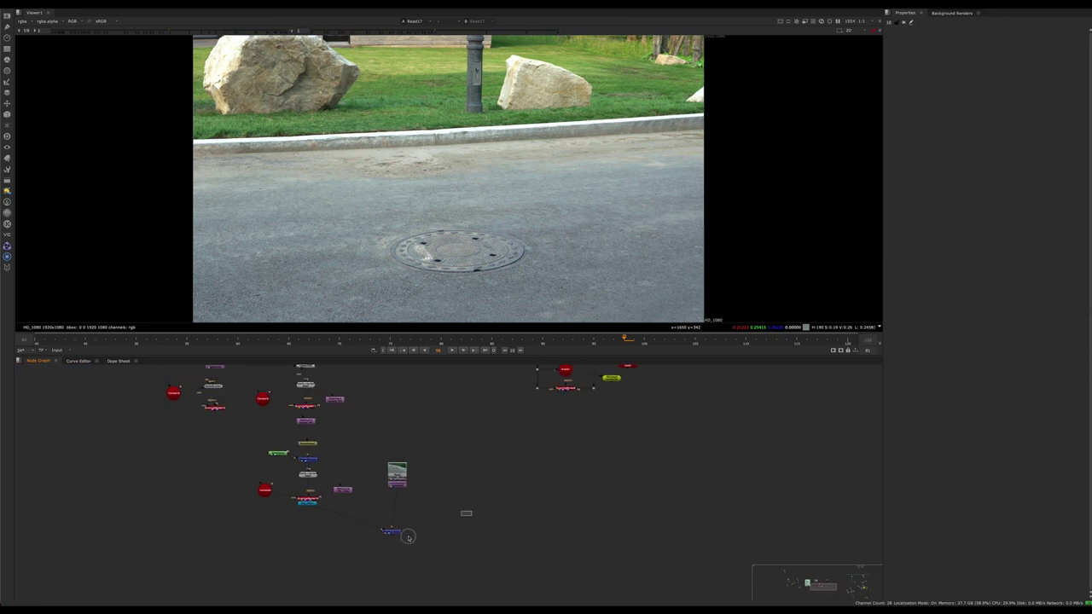
pyautogui.click(392, 531)
pyautogui.press('1')
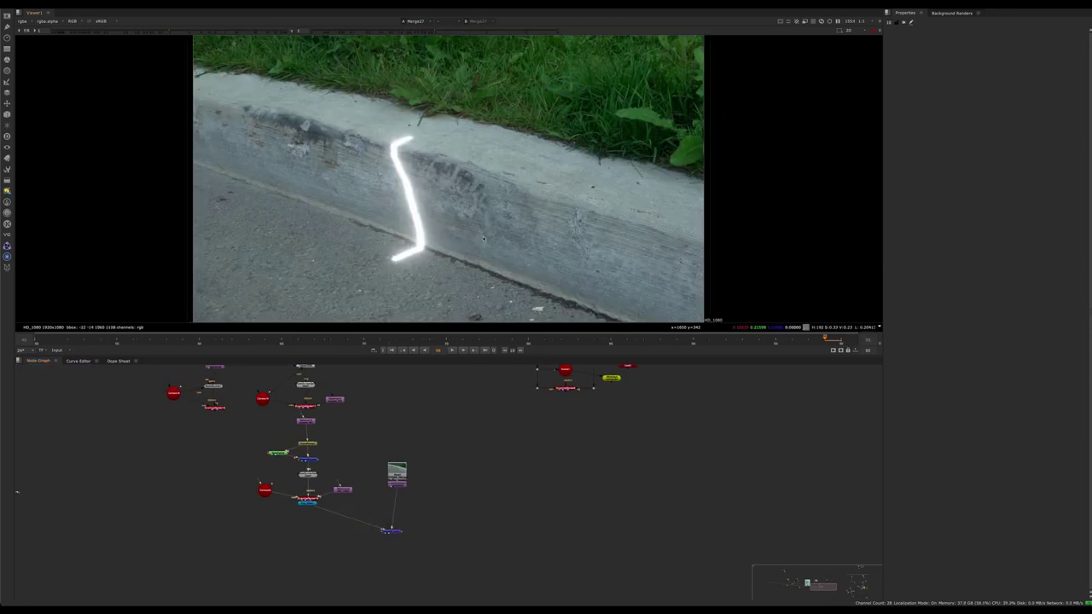
# Find ReadGeo1 (manholecover.abc) in the street cover tree and paste a duplicate of it beside the original
pyautogui.scroll(-6, 470, 495)
pyautogui.moveTo(399, 492); pyautogui.dragTo(423, 490, button='middle')
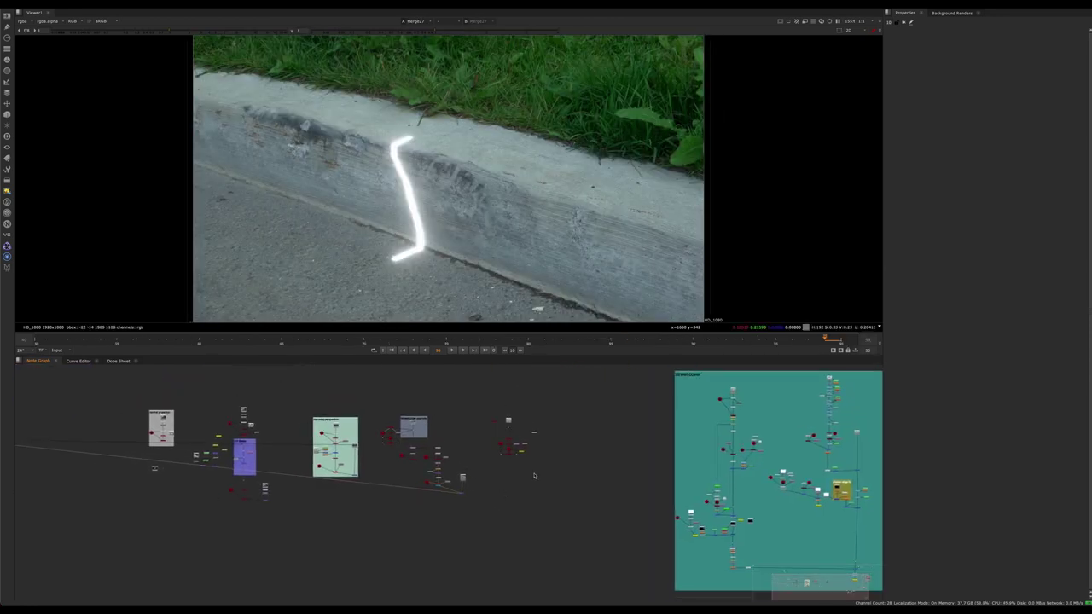
pyautogui.scroll(4, 319, 482)
pyautogui.moveTo(495, 495); pyautogui.dragTo(307, 453, button='middle')
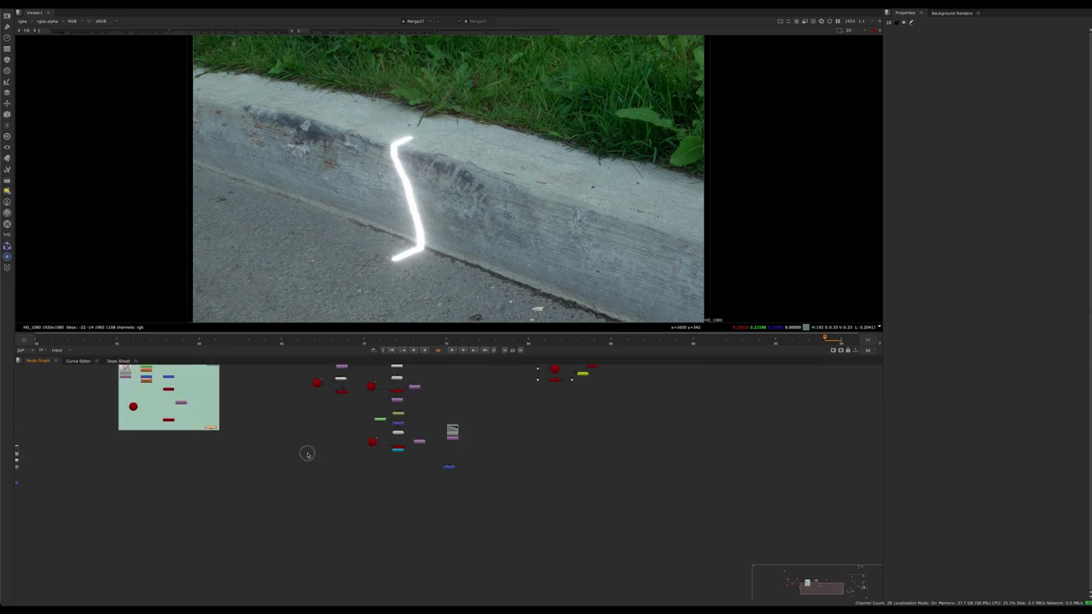
pyautogui.scroll(-4, 307, 453)
pyautogui.moveTo(727, 488); pyautogui.dragTo(515, 461, button='middle')
pyautogui.scroll(8, 514, 462)
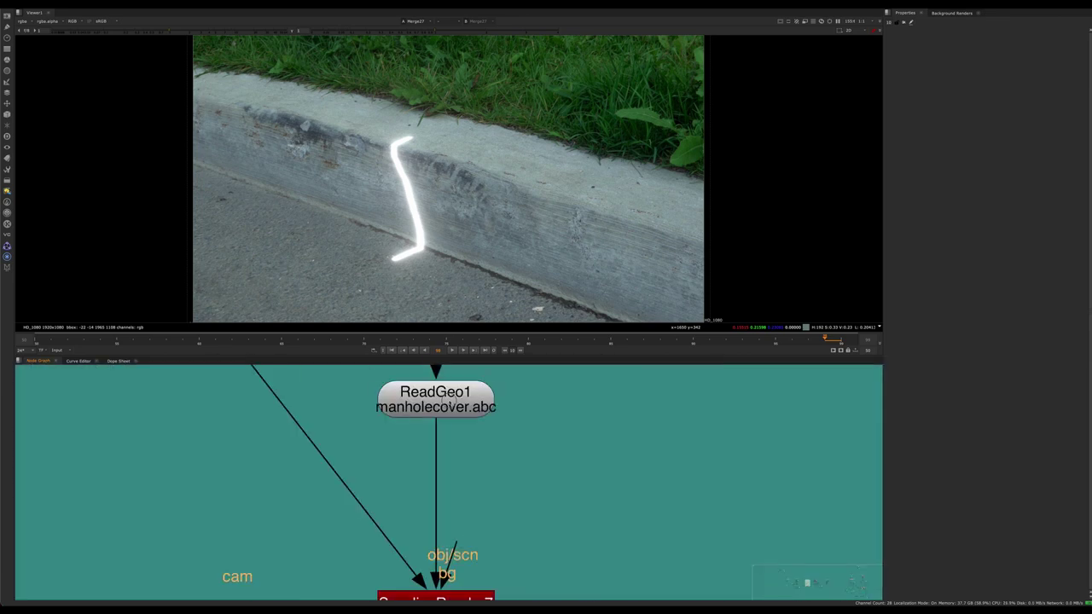
pyautogui.click(426, 518)
pyautogui.scroll(-4, 442, 521)
pyautogui.press('super+v')
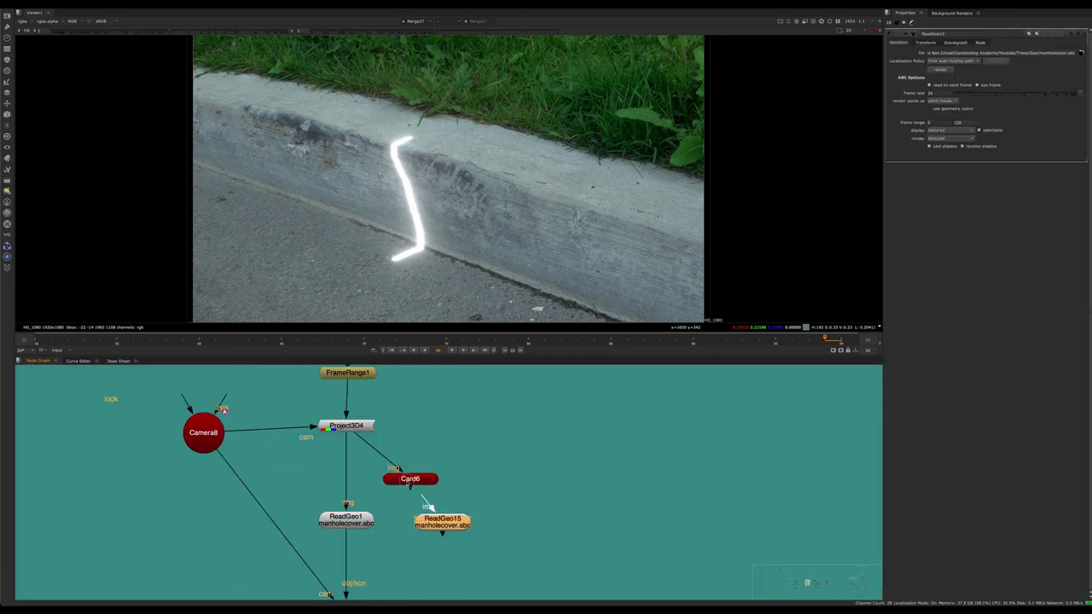
# Connect the duplicated manhole cover geometry's img input to Project3D4 and move Card6 out of its way
pyautogui.moveTo(428, 505); pyautogui.dragTo(350, 428)
pyautogui.moveTo(418, 479); pyautogui.dragTo(518, 446)
pyautogui.moveTo(443, 522); pyautogui.dragTo(449, 530)
# View ReadGeo15 in the 3D viewer and examine the projected texture on the manhole cover at an earlier frame
pyautogui.press('1')
pyautogui.click(546, 220)
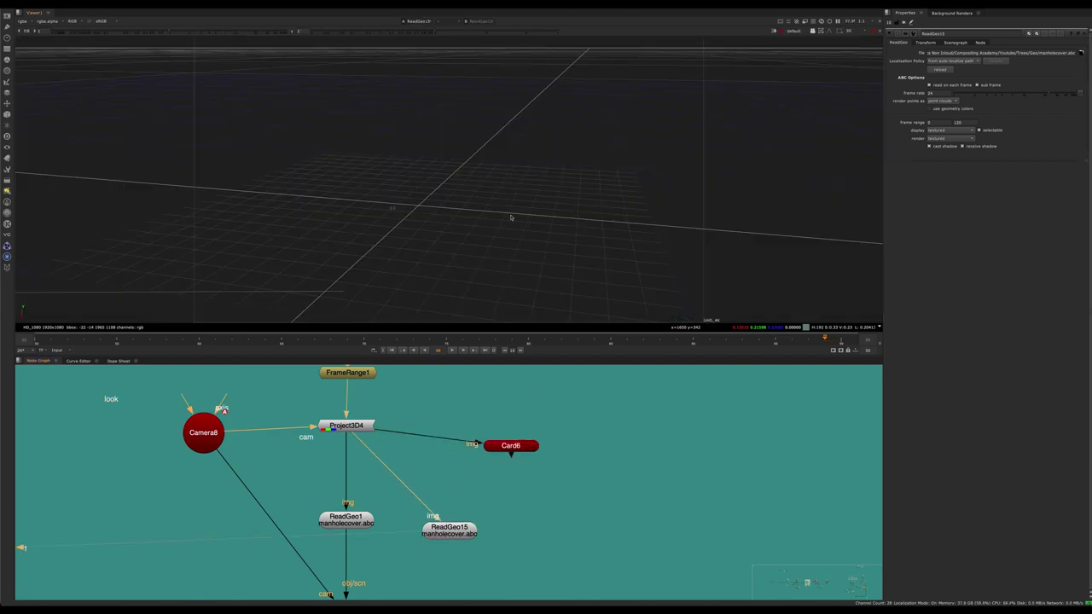
pyautogui.keyDown('super'); pyautogui.moveTo(601, 242); pyautogui.dragTo(626, 250); pyautogui.keyUp('super')
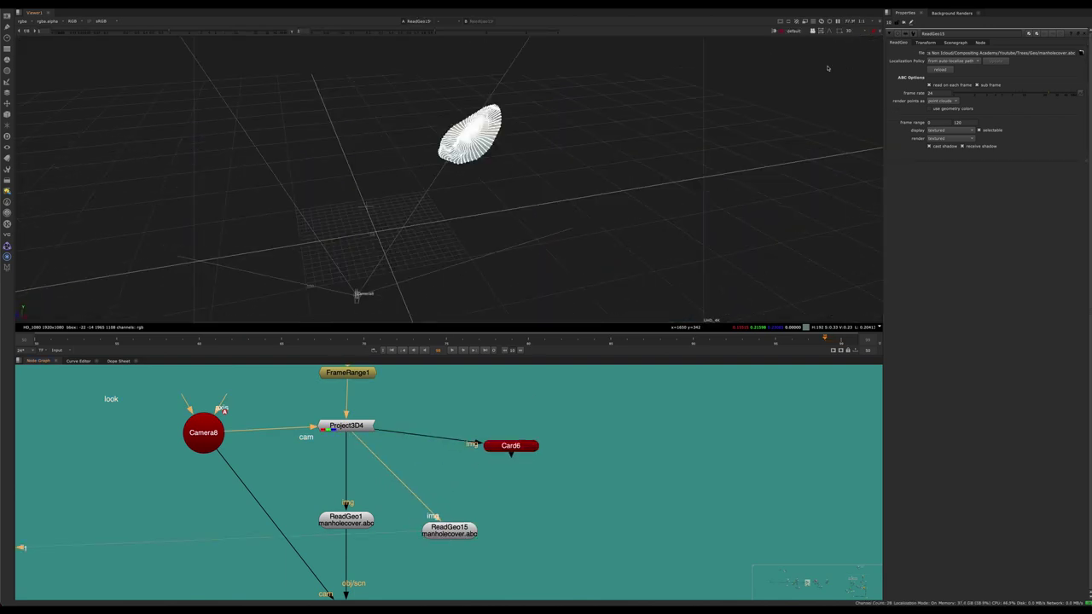
pyautogui.scroll(3, 828, 68)
pyautogui.moveTo(663, 171); pyautogui.dragTo(500, 212)
pyautogui.click(200, 341)
pyautogui.scroll(3, 554, 258)
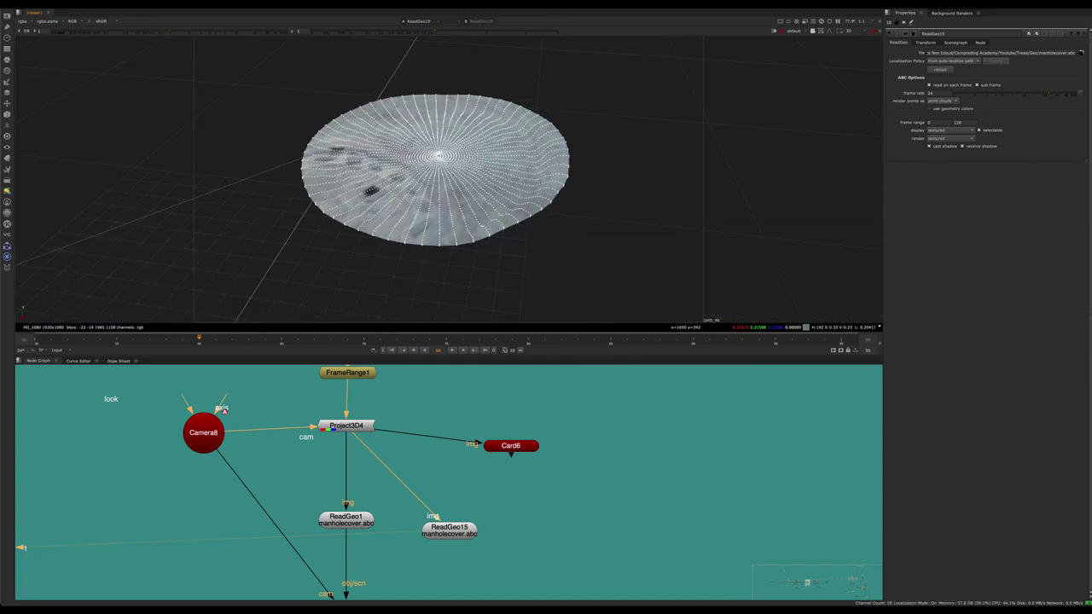
# Open ReadGeo15's properties, play back the manhole cover animation in 3D, and return to the first frame
pyautogui.doubleClick(450, 535)
pyautogui.scroll(-4, 600, 222)
pyautogui.keyDown('alt'); pyautogui.moveTo(554, 253); pyautogui.dragTo(478, 288); pyautogui.keyUp('alt')
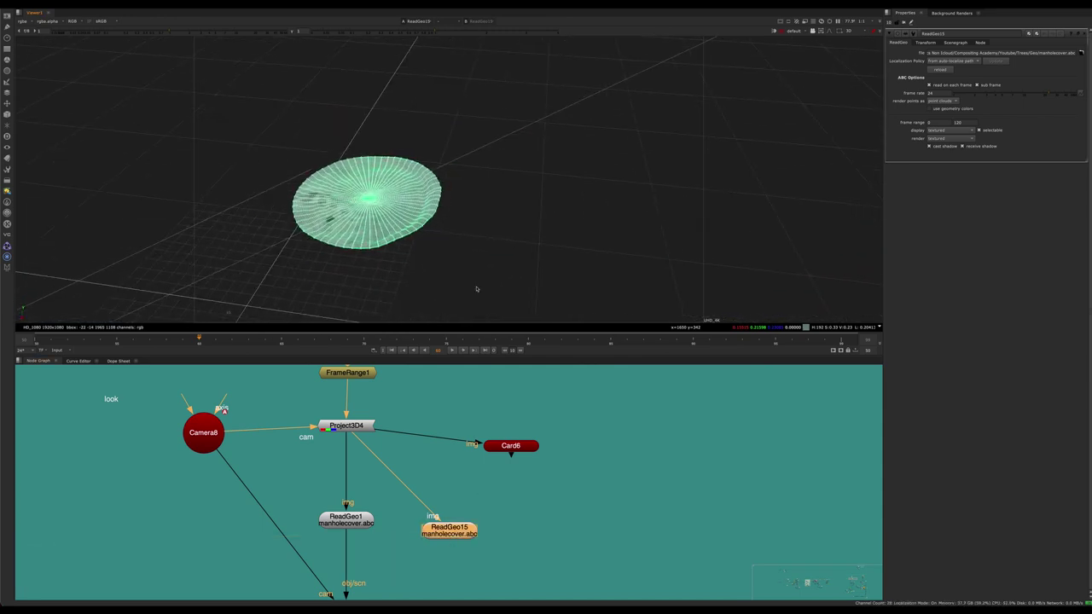
pyautogui.moveTo(511, 249)
pyautogui.keyDown('super'); pyautogui.mouseDown()
pyautogui.moveTo(534, 217)
pyautogui.moveTo(614, 267)
pyautogui.moveTo(646, 225)
pyautogui.moveTo(577, 270)
pyautogui.mouseUp(); pyautogui.keyUp('super')
pyautogui.click(453, 351)
pyautogui.click(538, 250)
pyautogui.scroll(-3, 566, 256)
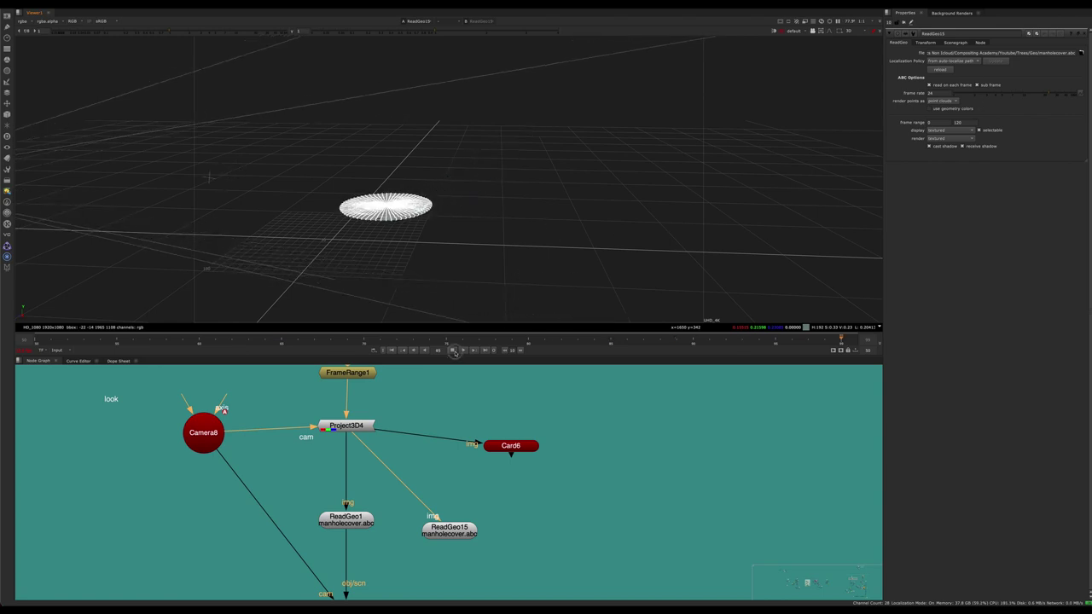
pyautogui.click(35, 342)
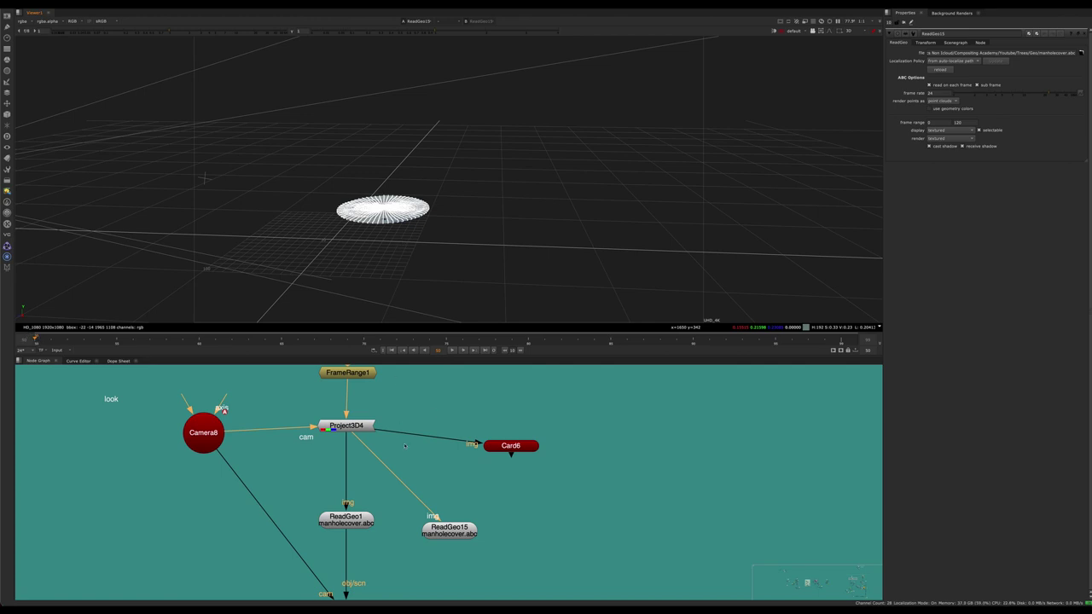
# Locate the assets group in the node graph and open the properties of ReadGeo13 (manholecover.abc)
pyautogui.moveTo(450, 397); pyautogui.dragTo(273, 475)
pyautogui.scroll(-5, 423, 407)
pyautogui.moveTo(451, 483); pyautogui.dragTo(345, 517)
pyautogui.scroll(-10, 448, 469)
pyautogui.moveTo(425, 461); pyautogui.dragTo(376, 450, button='middle')
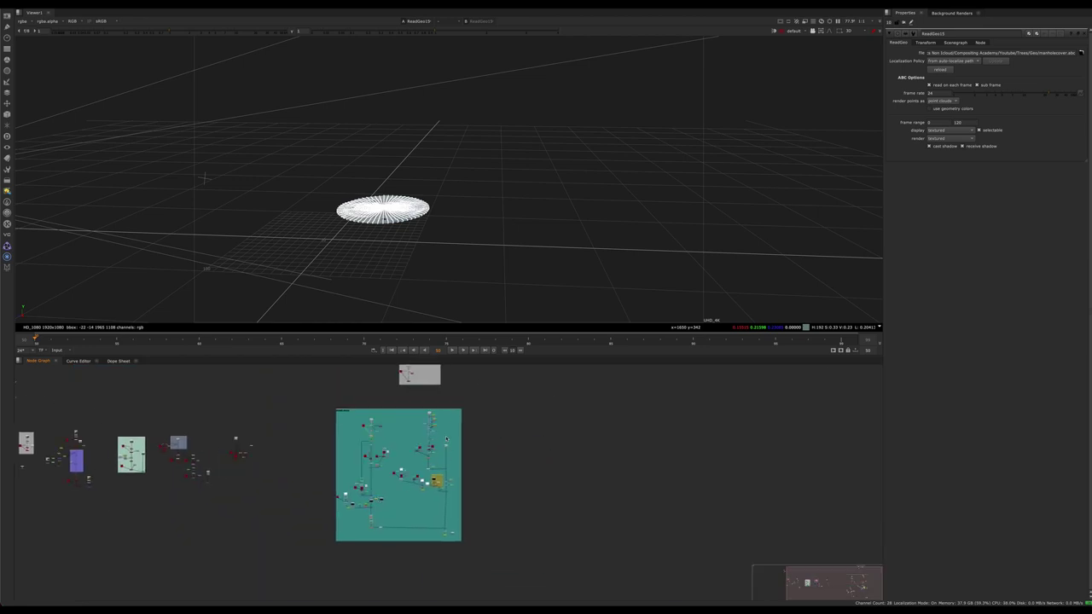
pyautogui.moveTo(421, 372); pyautogui.dragTo(430, 452, button='middle')
pyautogui.scroll(10, 431, 448)
pyautogui.moveTo(465, 513); pyautogui.dragTo(464, 391, button='middle')
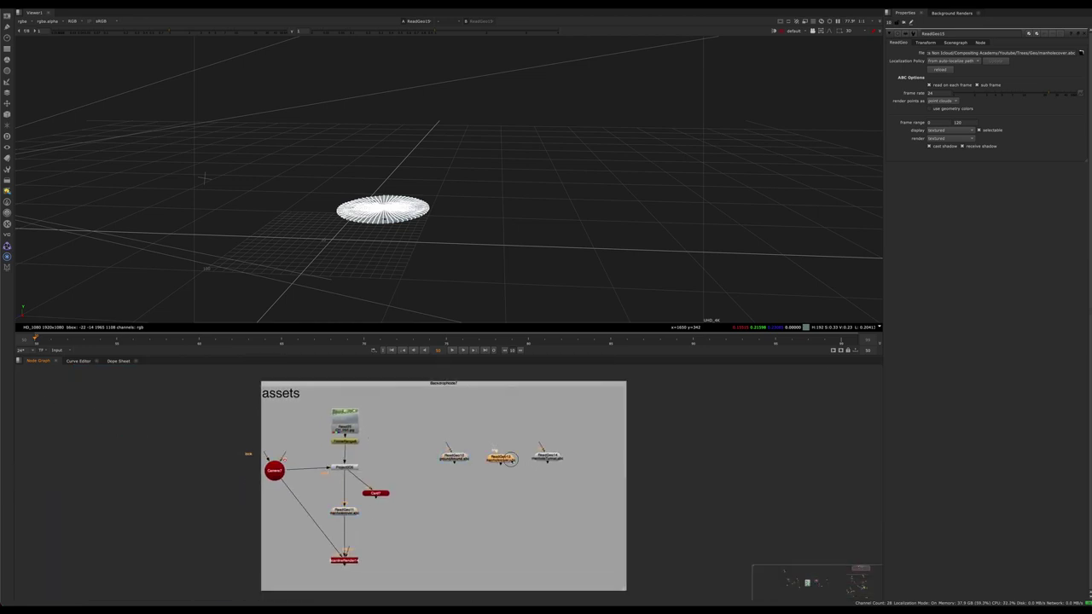
pyautogui.scroll(5, 327, 516)
pyautogui.click(364, 502)
pyautogui.moveTo(466, 458); pyautogui.dragTo(364, 431, button='middle')
pyautogui.click(602, 372)
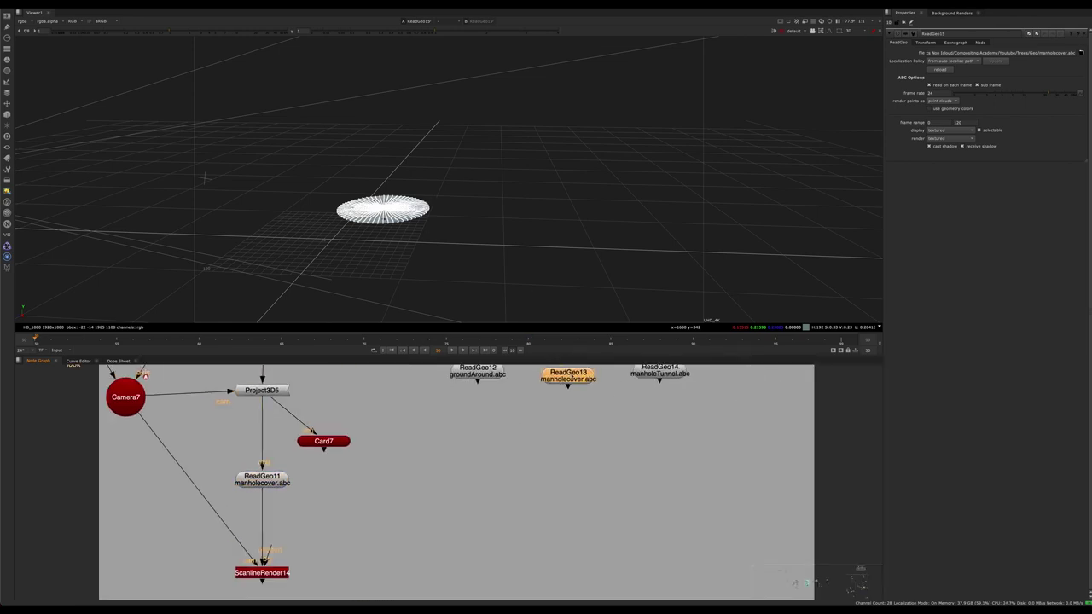
pyautogui.doubleClick(565, 381)
# Open ReadGeo12 (groundAround.abc) and view the surrounding ground together with the manhole cover in 3D
pyautogui.doubleClick(478, 374)
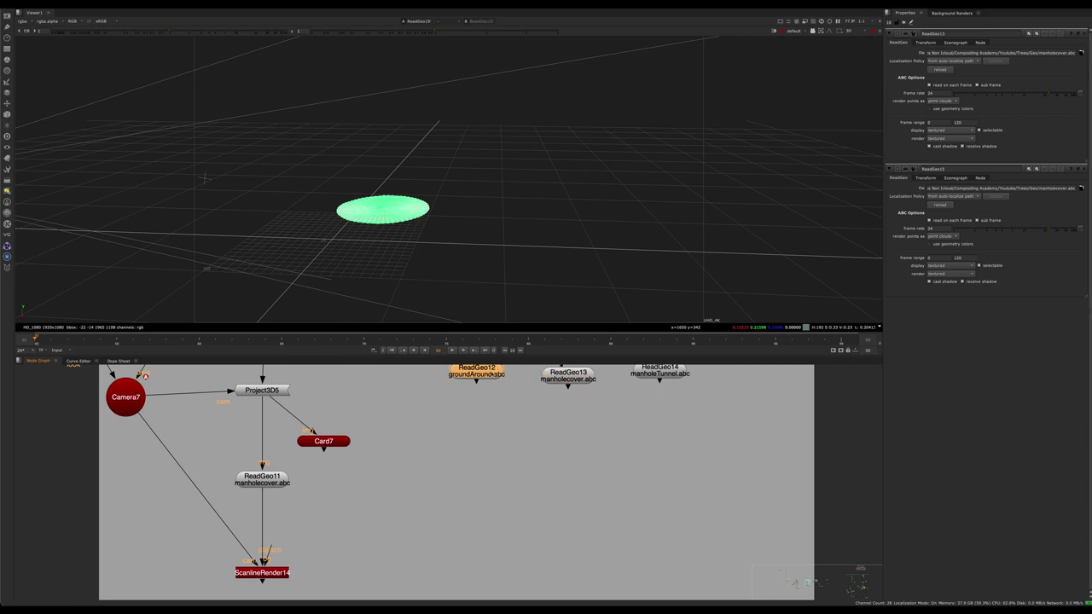
pyautogui.press('1')
pyautogui.keyDown('ctrl'); pyautogui.moveTo(549, 274); pyautogui.dragTo(553, 207); pyautogui.keyUp('ctrl')
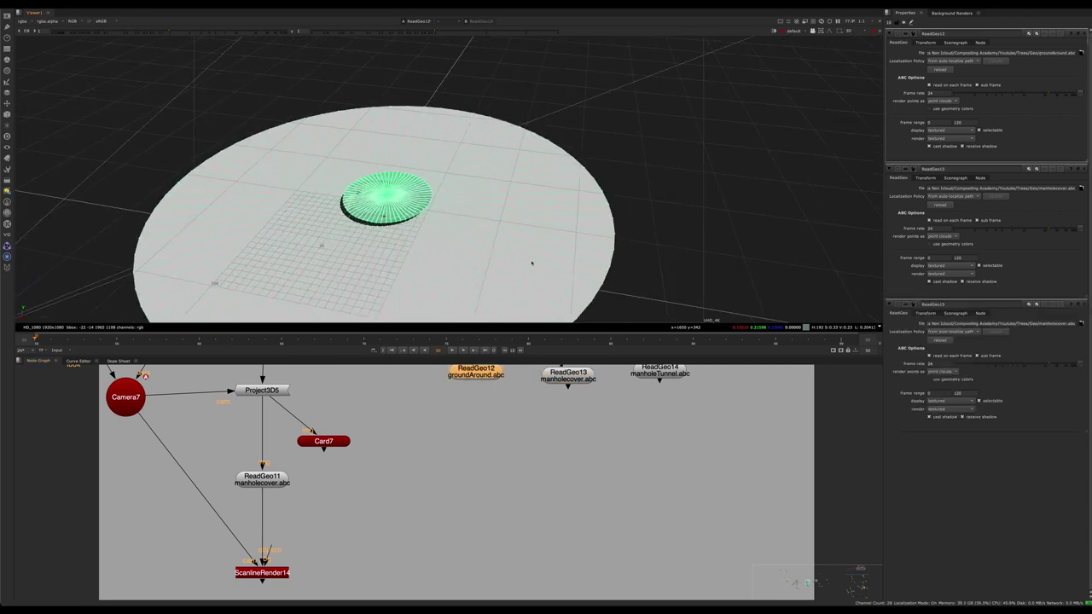
# Open ReadGeo14 (manholeTunnel.abc) and examine how the tunnel sits beneath the ground and cover in 3D
pyautogui.moveTo(681, 388); pyautogui.dragTo(622, 412, button='middle')
pyautogui.click(620, 395)
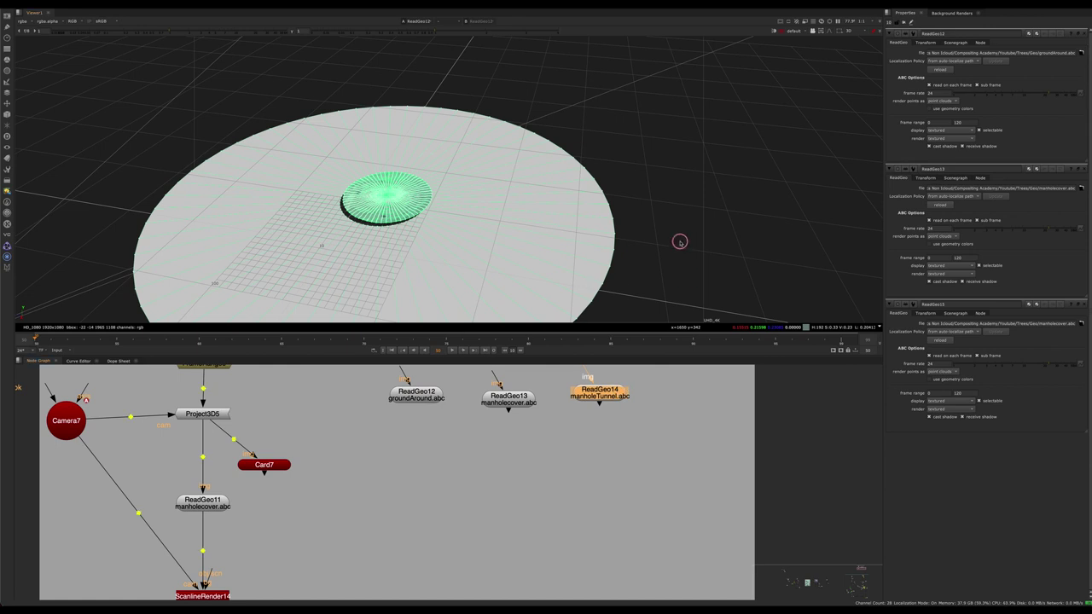
pyautogui.keyDown('ctrl'); pyautogui.moveTo(680, 243); pyautogui.dragTo(644, 234); pyautogui.keyUp('ctrl')
pyautogui.scroll(-5, 644, 235)
pyautogui.doubleClick(602, 392)
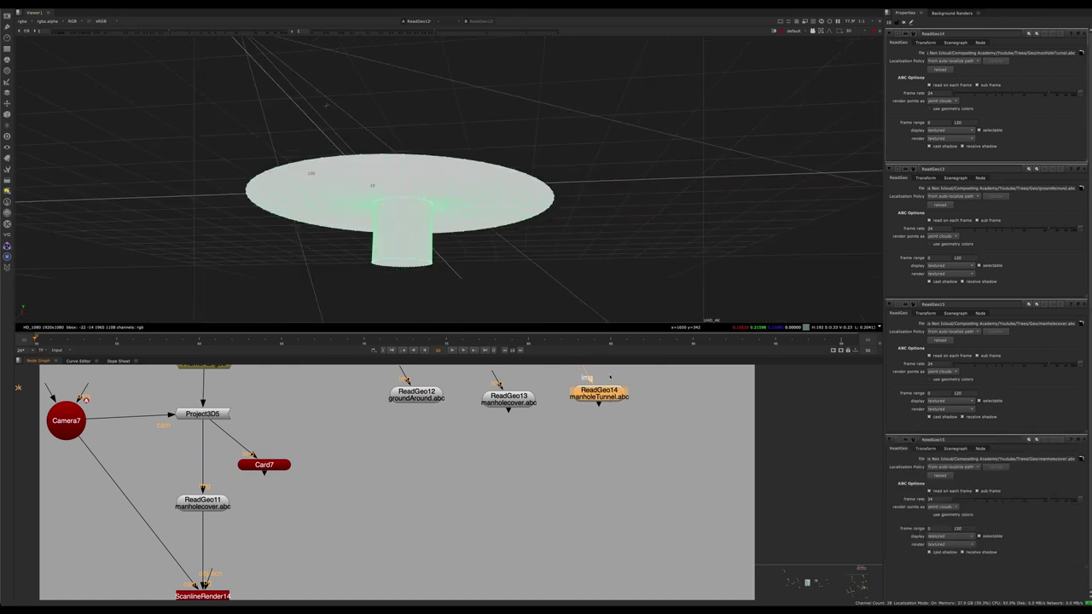
pyautogui.keyDown('ctrl'); pyautogui.moveTo(576, 264); pyautogui.dragTo(502, 317); pyautogui.keyUp('ctrl')
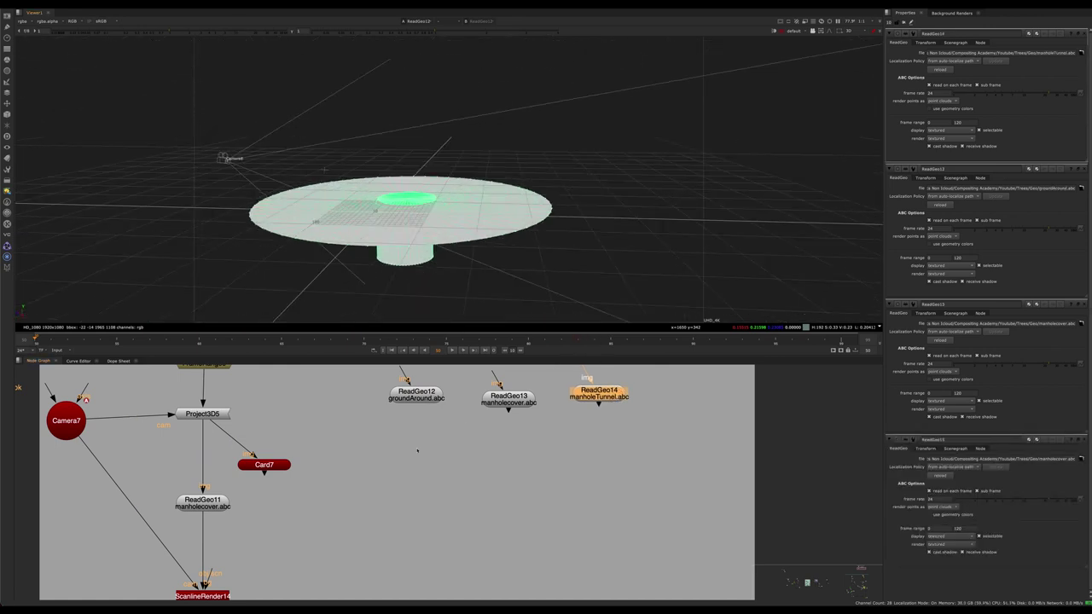
# Close the properties of the four open manhole geometry nodes
pyautogui.scroll(-5, 448, 463)
pyautogui.moveTo(453, 500); pyautogui.dragTo(446, 435, button='middle')
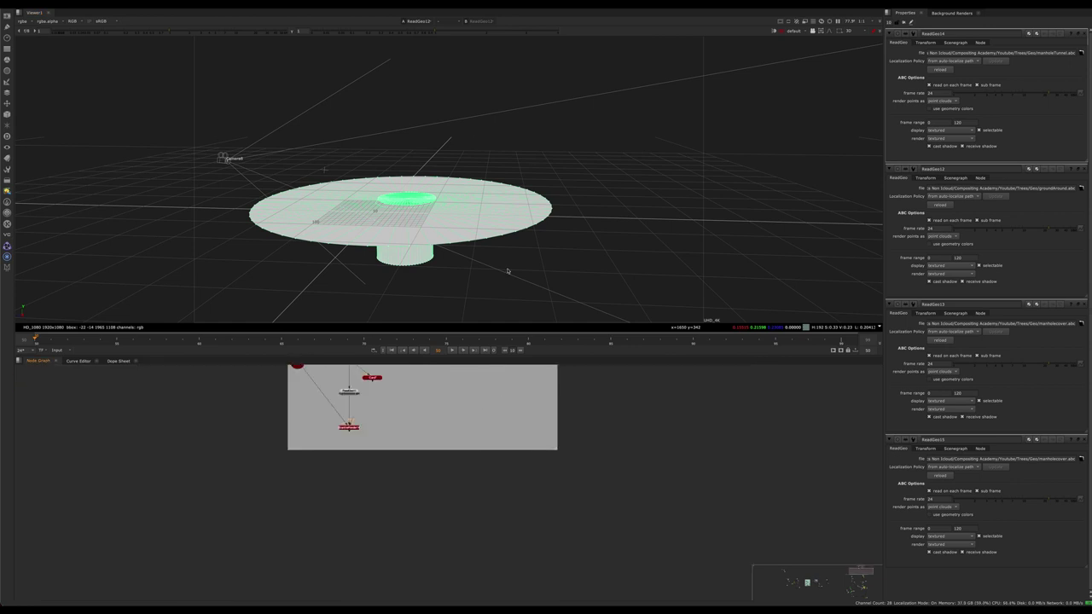
pyautogui.click(1084, 34)
pyautogui.click(1084, 34)
pyautogui.click(1084, 34)
pyautogui.click(1084, 34)
# Locate ScanlineRender8 in the street cover tree and view its 2D render
pyautogui.moveTo(461, 445); pyautogui.dragTo(440, 339, button='middle')
pyautogui.scroll(-5, 458, 438)
pyautogui.moveTo(433, 550); pyautogui.dragTo(457, 396, button='middle')
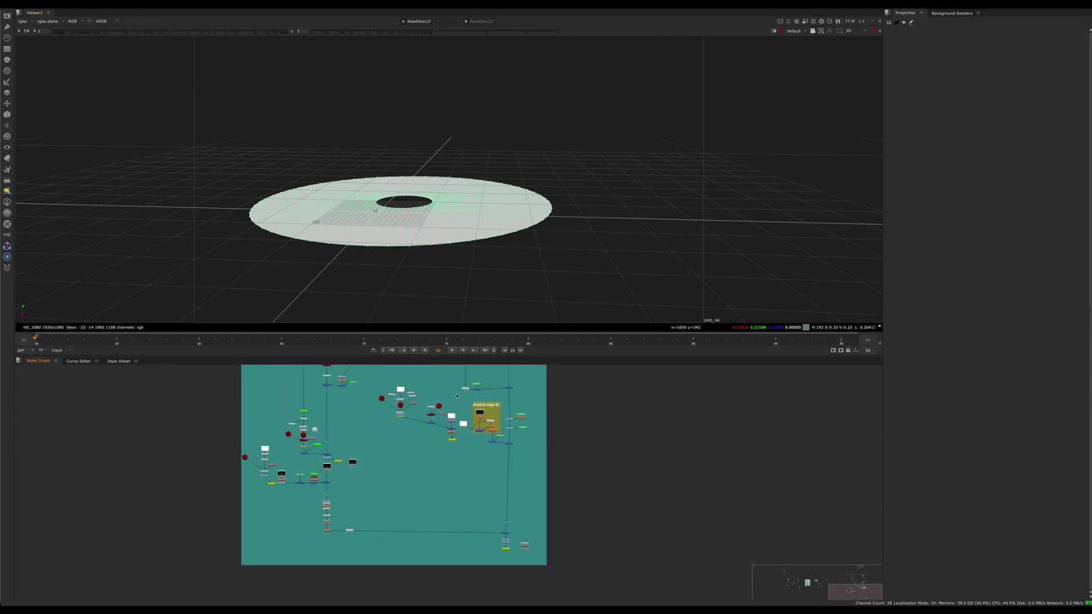
pyautogui.scroll(10, 456, 395)
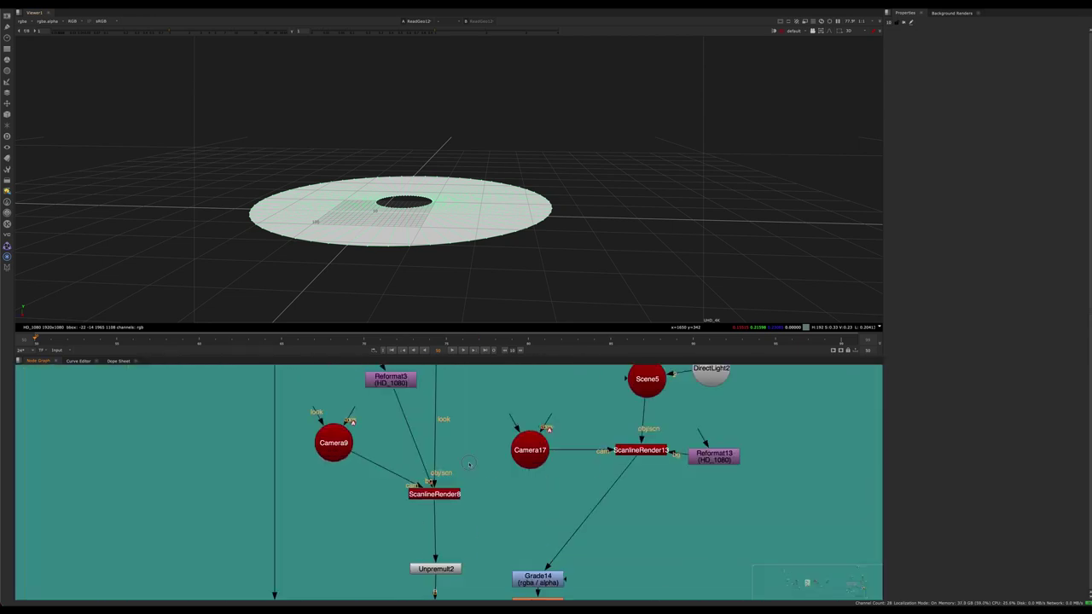
pyautogui.click(456, 497)
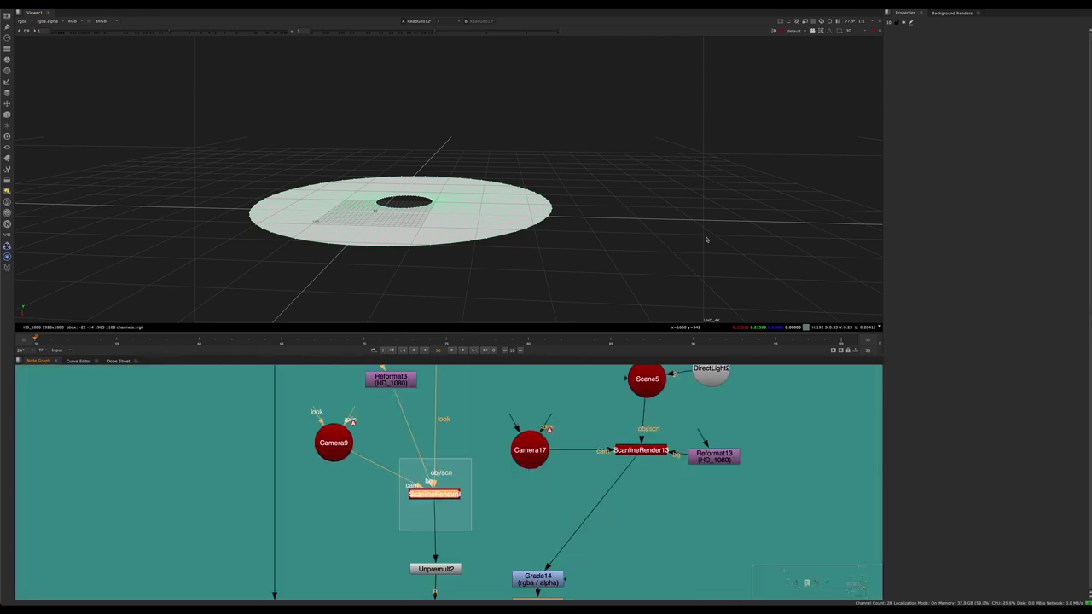
pyautogui.press('1')
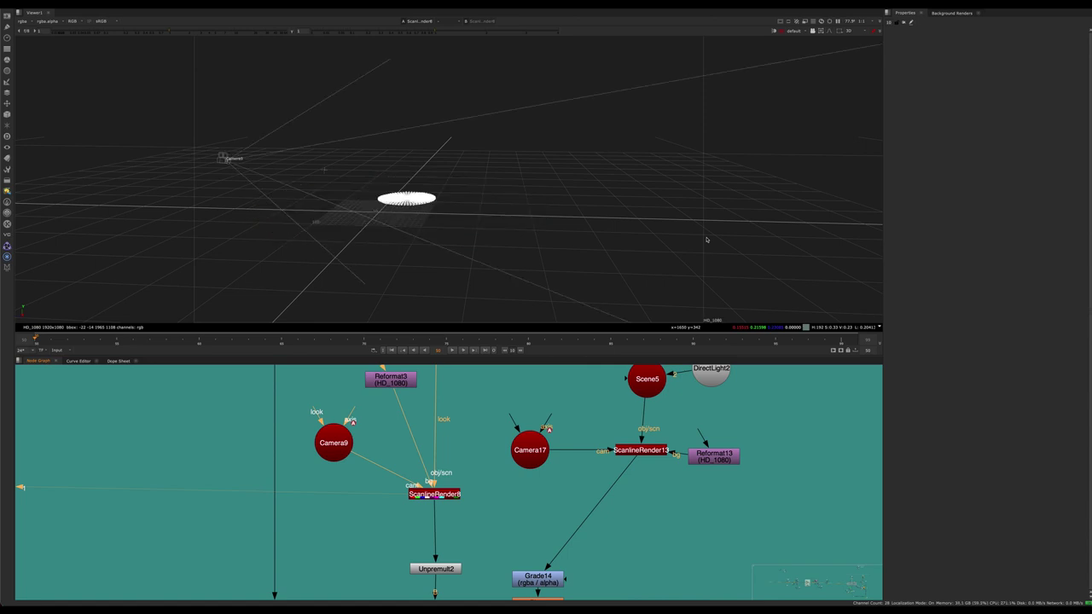
pyautogui.press('Tab')
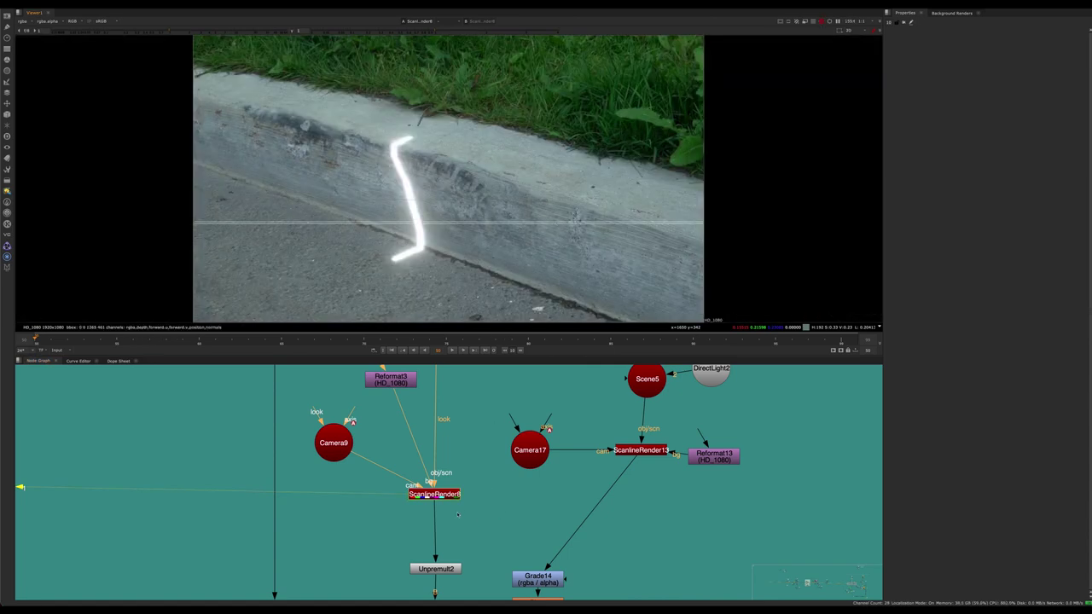
# Open the ScanlineRender8 properties and view the source street plate read in at the head of the street cover tree
pyautogui.doubleClick(448, 496)
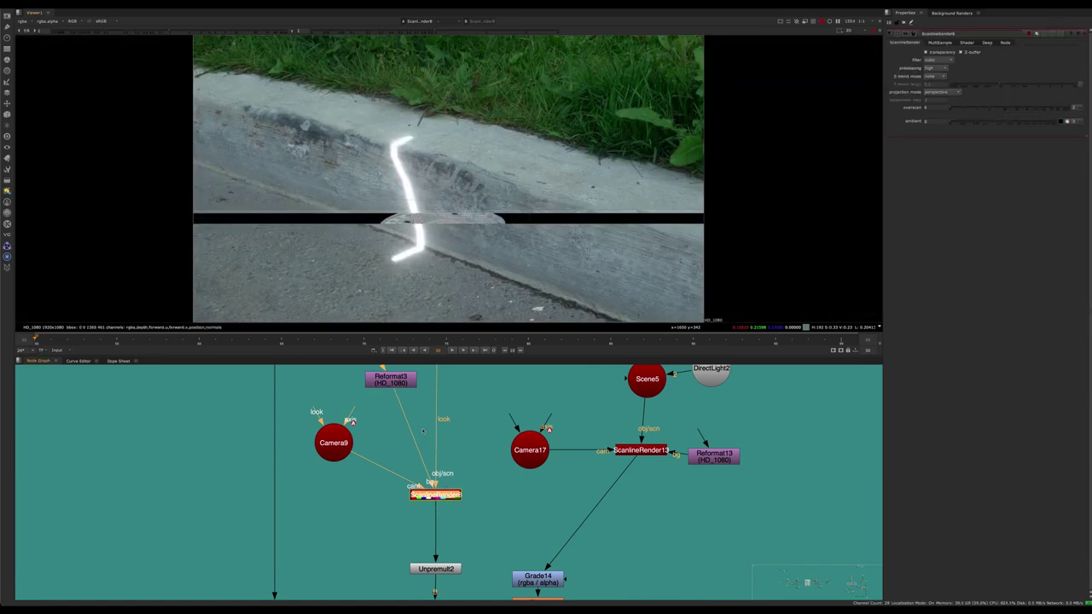
pyautogui.scroll(-5, 424, 435)
pyautogui.moveTo(472, 381); pyautogui.dragTo(432, 530, button='middle')
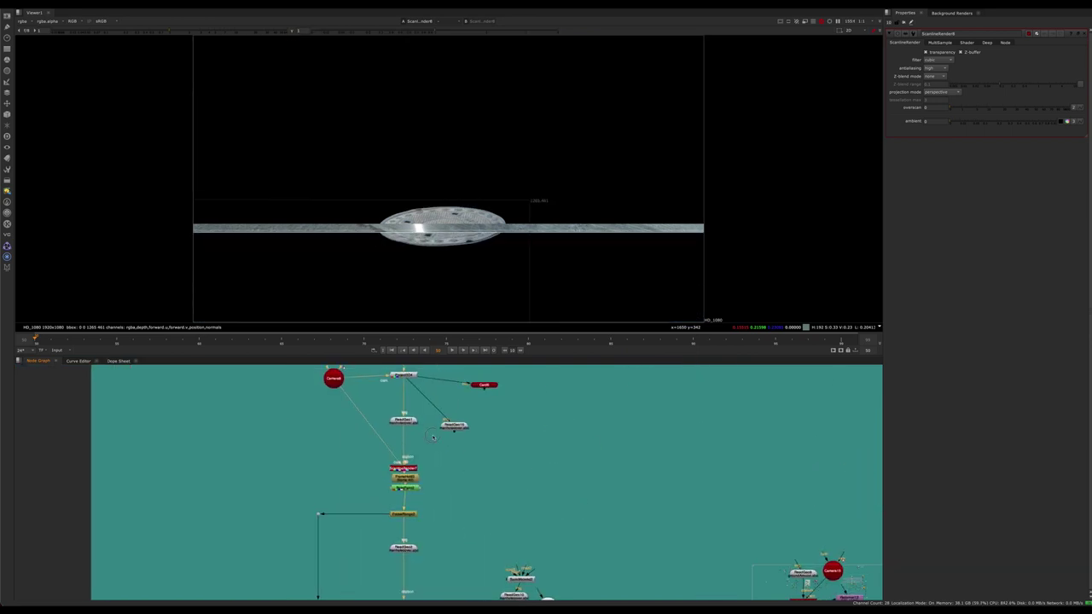
pyautogui.scroll(4, 433, 438)
pyautogui.scroll(-2, 445, 478)
pyautogui.scroll(-6, 447, 476)
pyautogui.scroll(3, 445, 431)
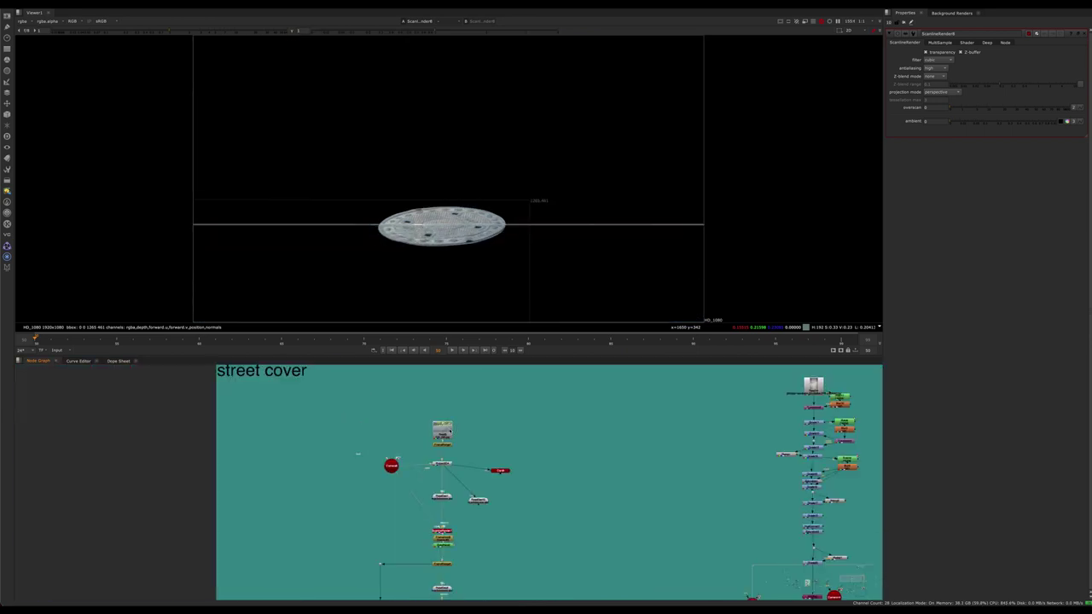
pyautogui.click(449, 431)
pyautogui.press('1')
# Open ScanlineRender7 and examine its UV-space render of the manhole cover texture
pyautogui.scroll(5, 441, 559)
pyautogui.doubleClick(441, 486)
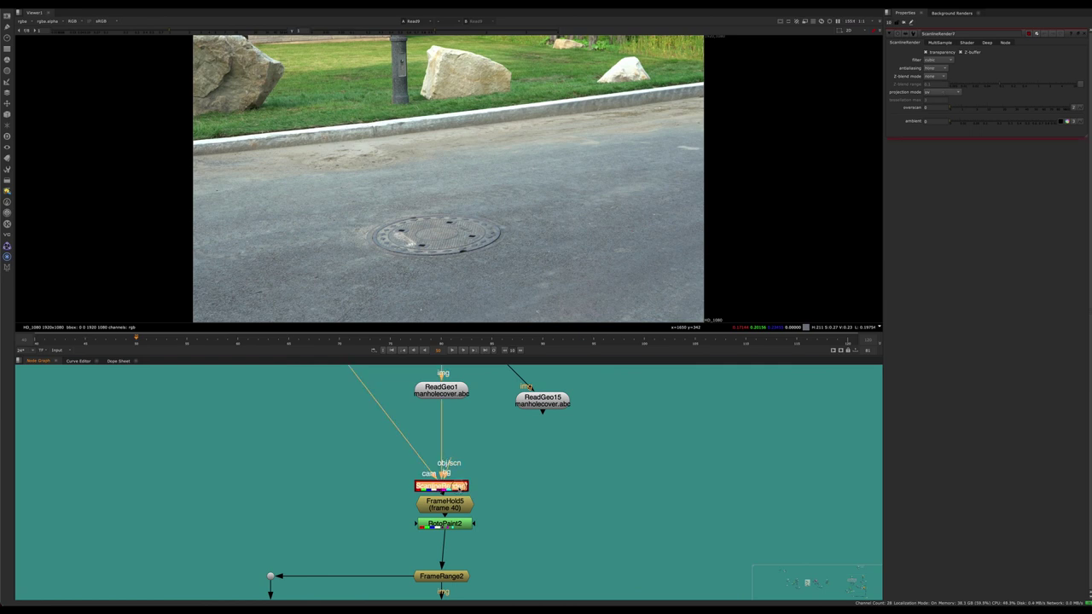
pyautogui.press('1')
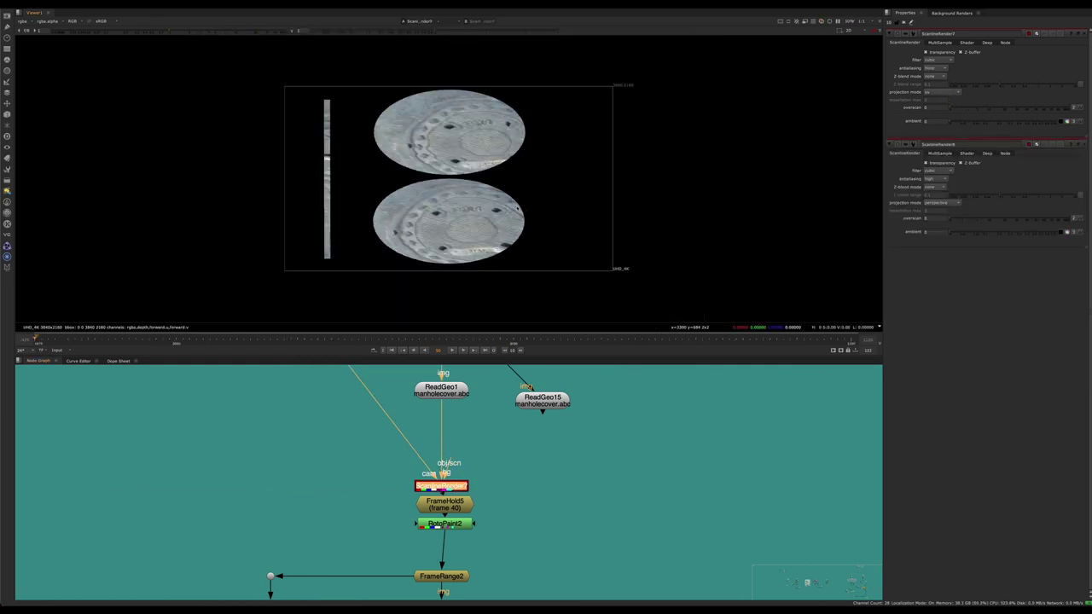
pyautogui.scroll(-3, 456, 529)
pyautogui.scroll(3, 457, 529)
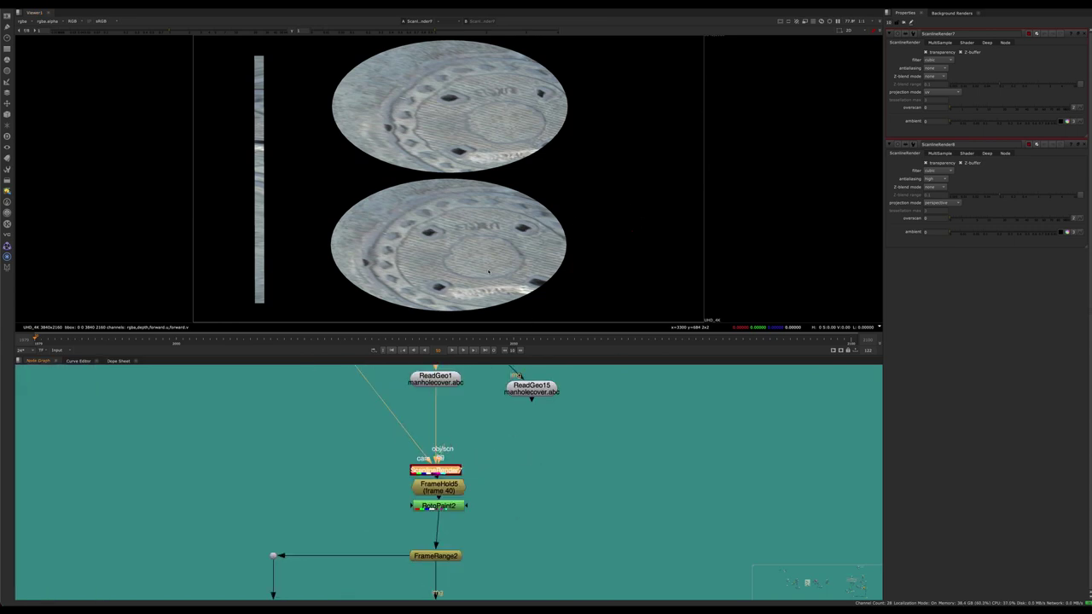
pyautogui.scroll(3, 499, 502)
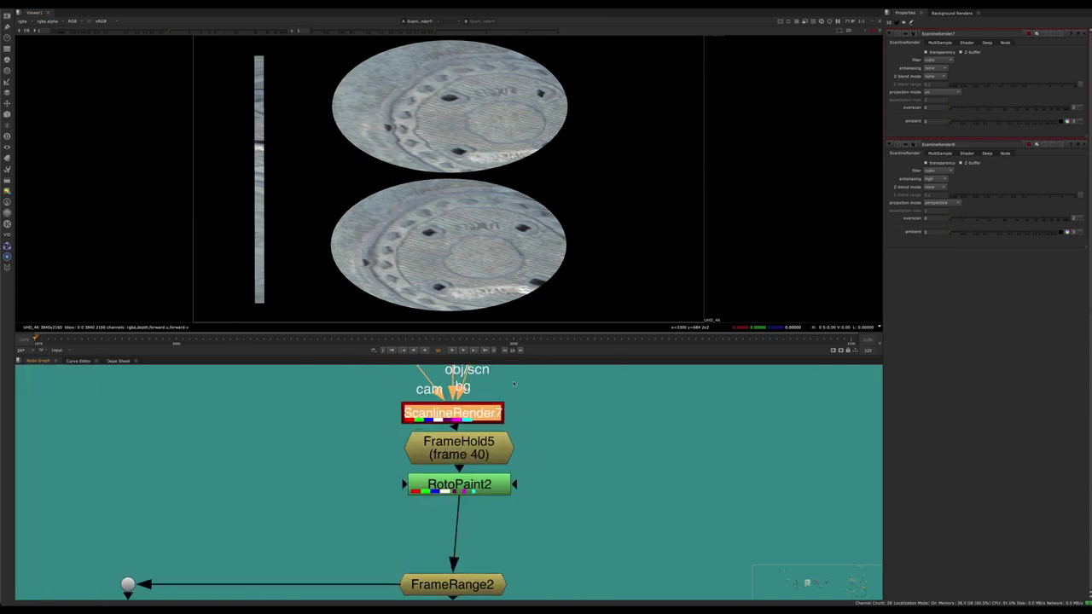
# Open FrameHold5 (frame 40) and compare its held UV texture with the moving ScanlineRender7 output
pyautogui.click(459, 449)
pyautogui.press('1')
pyautogui.click(459, 488)
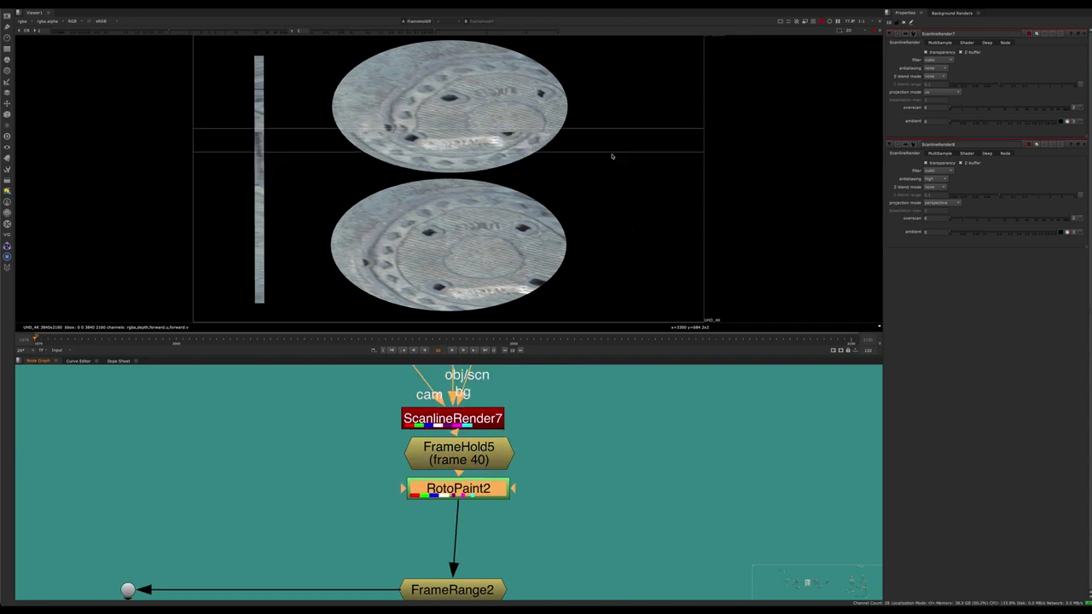
pyautogui.scroll(-2, 462, 489)
pyautogui.moveTo(523, 481); pyautogui.dragTo(483, 510, button='middle')
pyautogui.scroll(3, 451, 497)
pyautogui.doubleClick(441, 487)
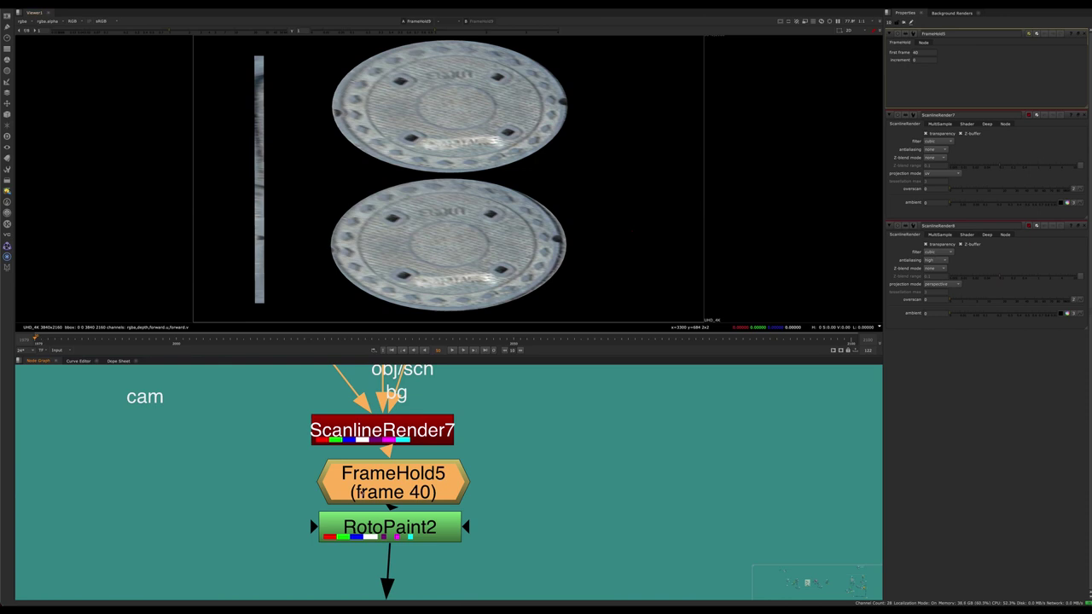
pyautogui.moveTo(361, 492); pyautogui.dragTo(359, 495)
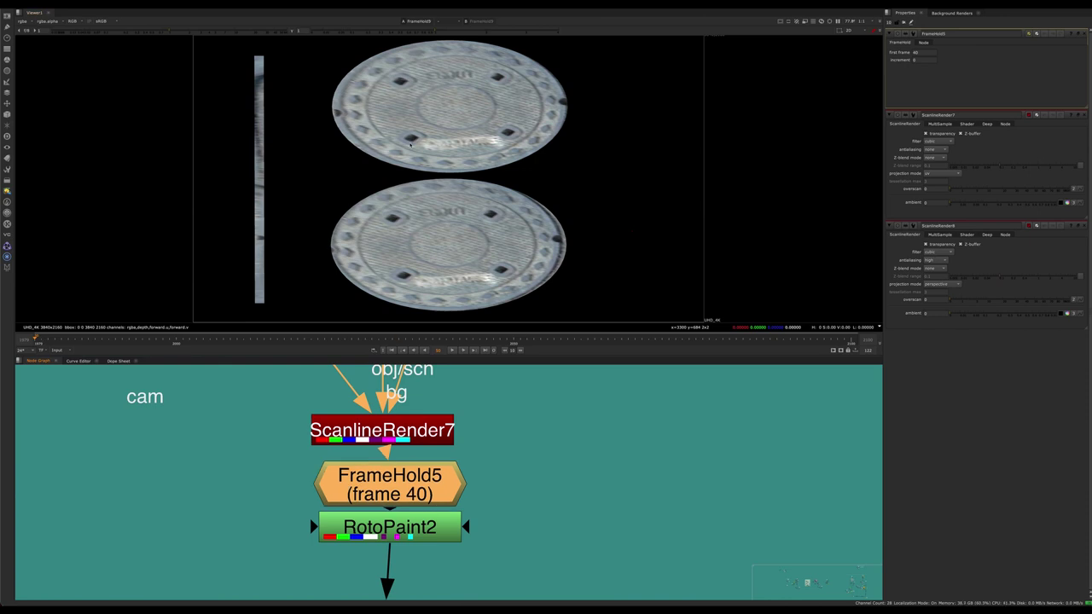
pyautogui.moveTo(409, 430); pyautogui.dragTo(409, 433)
pyautogui.press('1')
pyautogui.click(414, 483)
pyautogui.press('1')
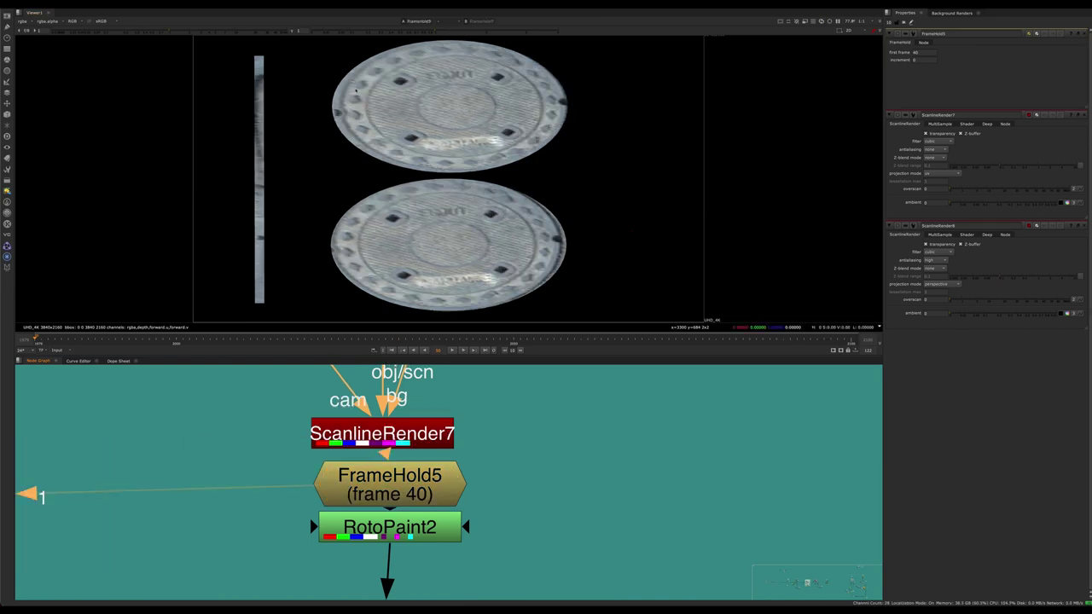
# View the RotoPaint2 output and open its properties to show the clone strokes on the UV texture
pyautogui.moveTo(453, 532); pyautogui.dragTo(453, 537)
pyautogui.press('1')
pyautogui.scroll(-4, 449, 514)
pyautogui.moveTo(458, 539); pyautogui.dragTo(422, 481, button='middle')
pyautogui.scroll(3, 438, 515)
pyautogui.doubleClick(417, 477)
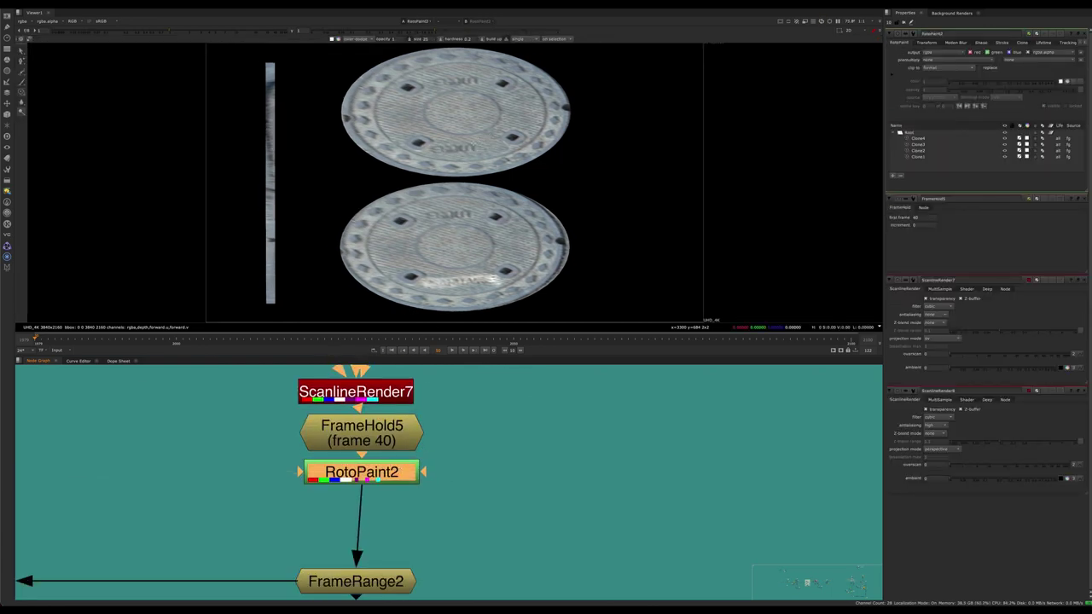
# Toggle RotoPaint2 off and on to compare the cloned cleanup on the upper manhole cover
pyautogui.press('d')
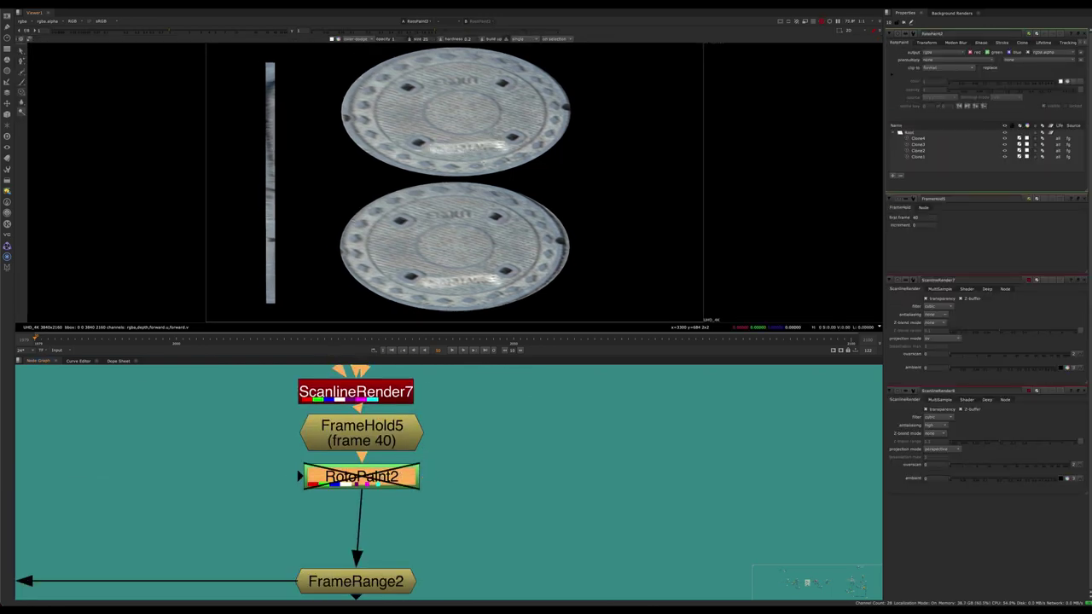
pyautogui.scroll(4, 496, 215)
pyautogui.press('d')
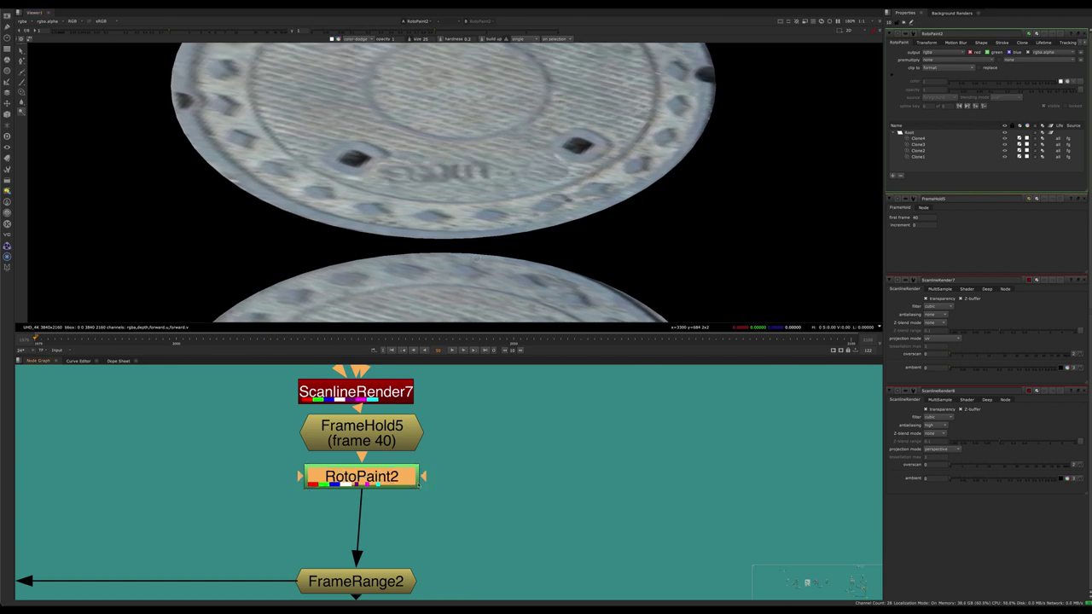
pyautogui.press('d')
pyautogui.press('d')
pyautogui.scroll(-4, 461, 222)
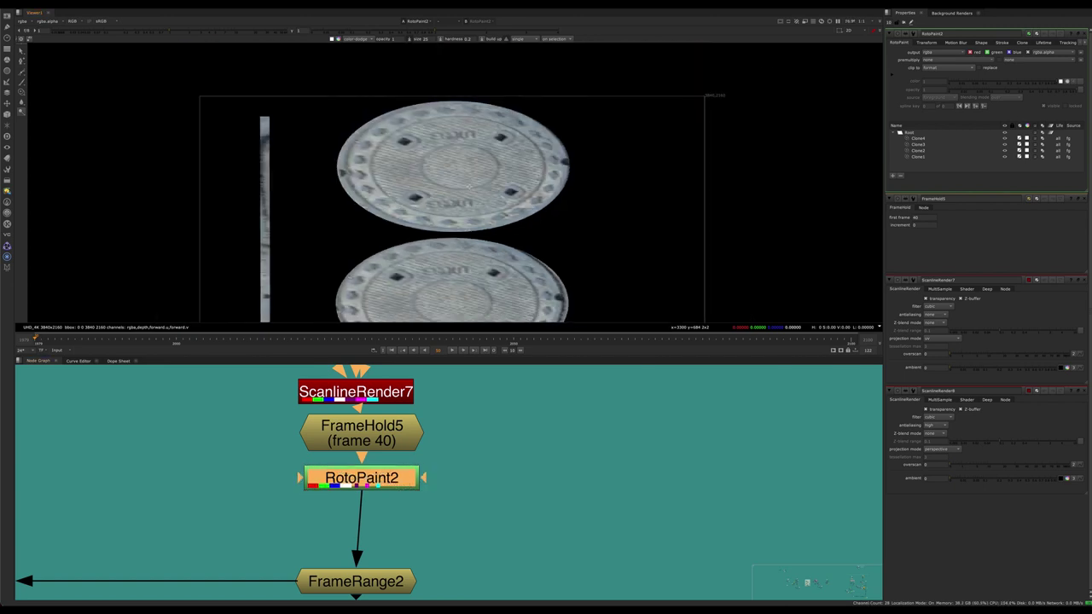
pyautogui.moveTo(396, 481); pyautogui.dragTo(395, 483)
pyautogui.press('d')
pyautogui.press('d')
# View the FrameRange2 output below RotoPaint2 and open its frame range properties
pyautogui.scroll(-5, 436, 472)
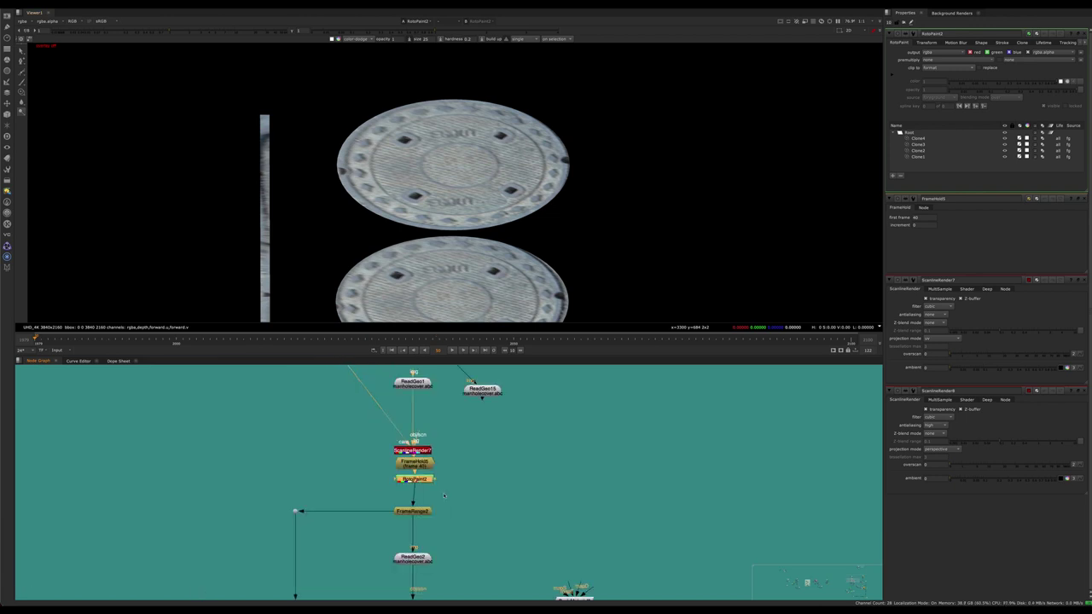
pyautogui.moveTo(438, 476); pyautogui.dragTo(406, 384, button='middle')
pyautogui.scroll(3, 399, 453)
pyautogui.click(412, 392)
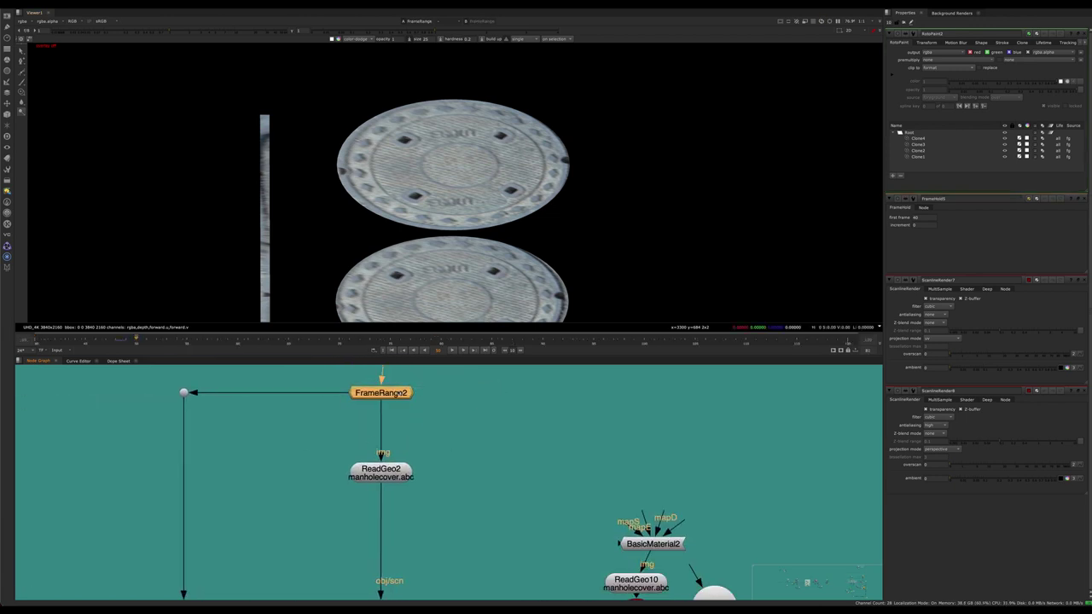
pyautogui.doubleClick(401, 392)
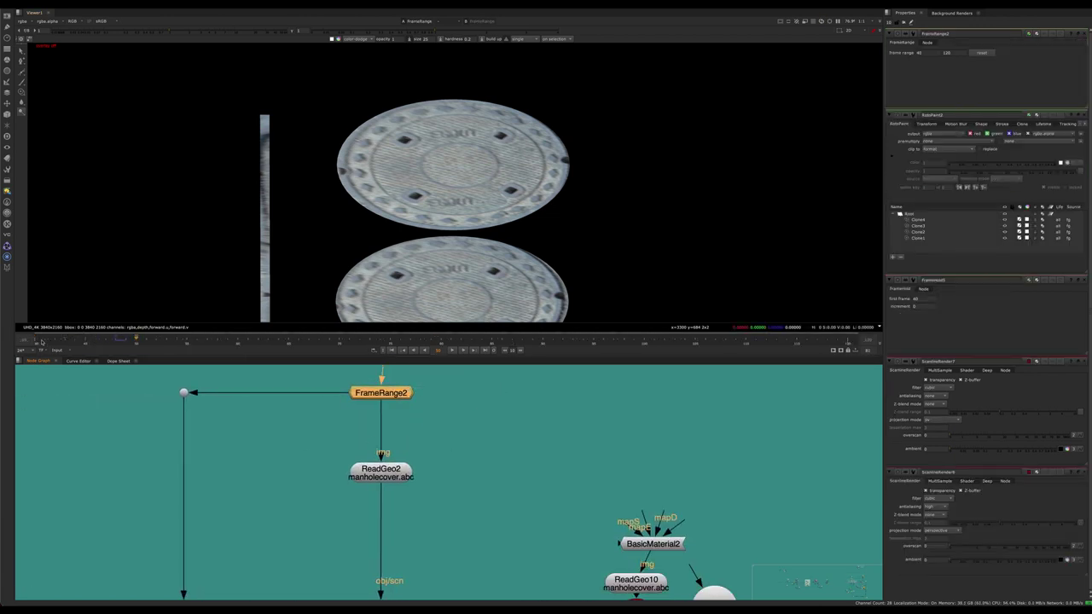
pyautogui.click(421, 406)
pyautogui.click(408, 395)
pyautogui.click(419, 404)
# Follow the tree down to ScanlineRender8 and view the manhole cover rendered through Camera9
pyautogui.moveTo(399, 505); pyautogui.dragTo(401, 411, button='middle')
pyautogui.scroll(-3, 401, 411)
pyautogui.moveTo(410, 523); pyautogui.dragTo(405, 441, button='middle')
pyautogui.scroll(3, 404, 441)
pyautogui.click(387, 463)
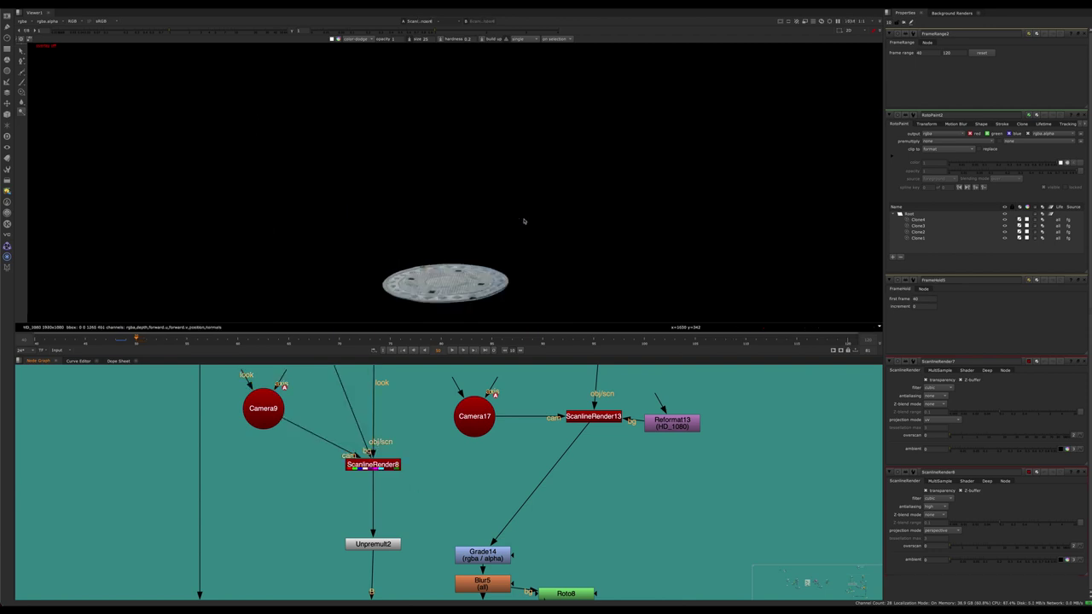
# Trace the branch from the painted UV texture through FrameRange2 and ReadGeo2 (manholecover.abc) down to ScanlineRender8
pyautogui.moveTo(420, 397); pyautogui.dragTo(426, 484, button='middle')
pyautogui.scroll(-3, 426, 484)
pyautogui.moveTo(425, 369); pyautogui.dragTo(425, 485, button='middle')
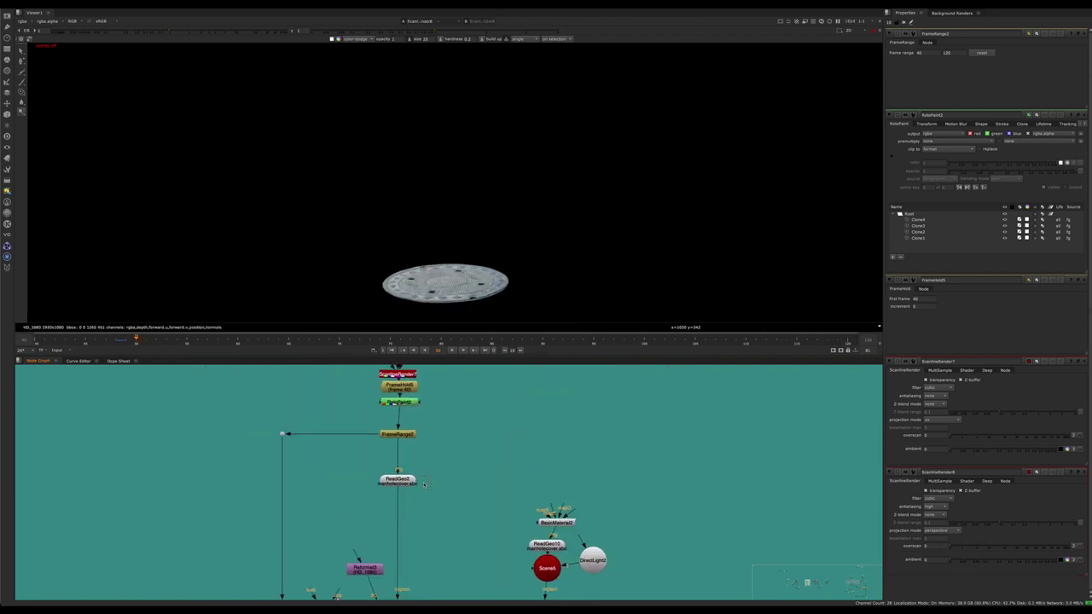
pyautogui.scroll(-4, 424, 483)
pyautogui.moveTo(438, 425); pyautogui.dragTo(389, 471)
pyautogui.moveTo(429, 474); pyautogui.dragTo(437, 418, button='middle')
pyautogui.moveTo(446, 417); pyautogui.dragTo(395, 525)
pyautogui.scroll(3, 424, 520)
pyautogui.scroll(3, 409, 524)
pyautogui.moveTo(454, 490); pyautogui.dragTo(397, 535)
pyautogui.scroll(4, 419, 532)
# View ScanlineRender8, center the manhole cover and play the render
pyautogui.press('1')
pyautogui.scroll(-1, 501, 267)
pyautogui.moveTo(443, 306); pyautogui.dragTo(445, 252, button='middle')
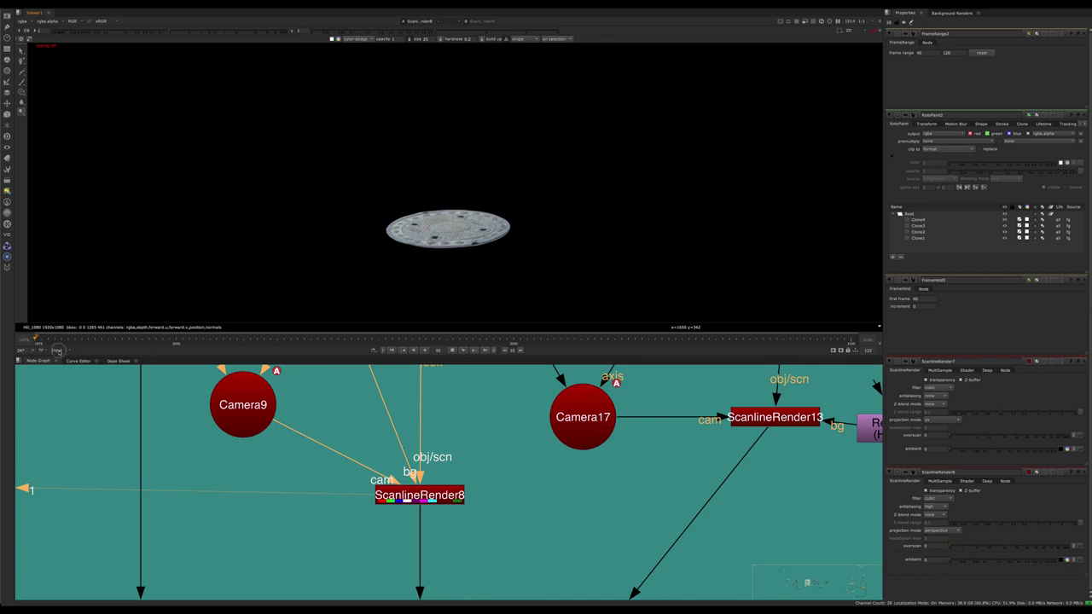
pyautogui.press('l')
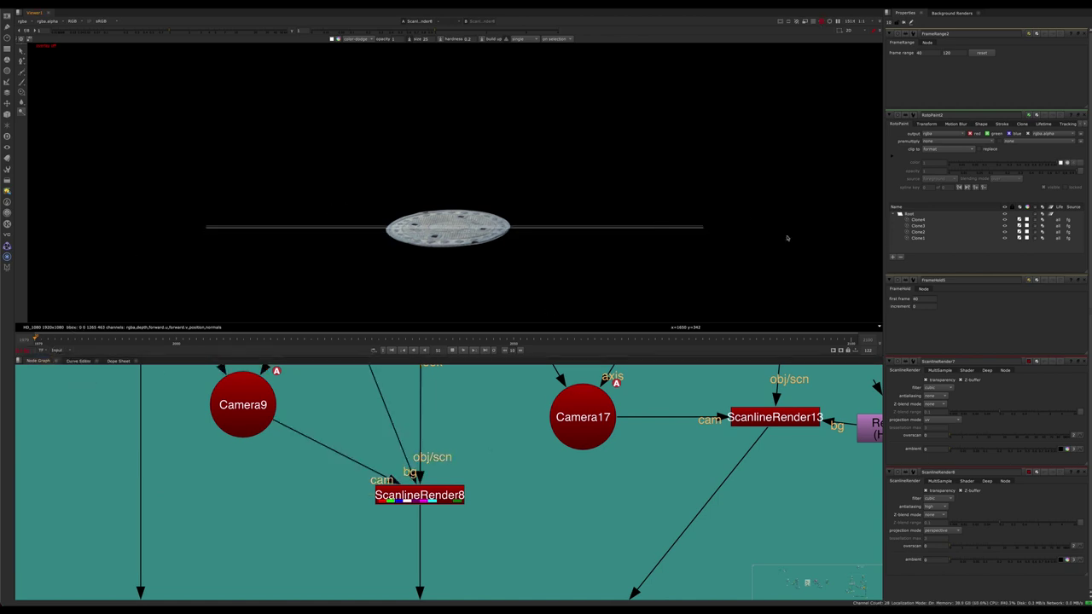
# Close the properties of FrameRange2, RotoPaint2, FrameHold5, ScanlineRender7 and ScanlineRender8
pyautogui.click(1084, 33)
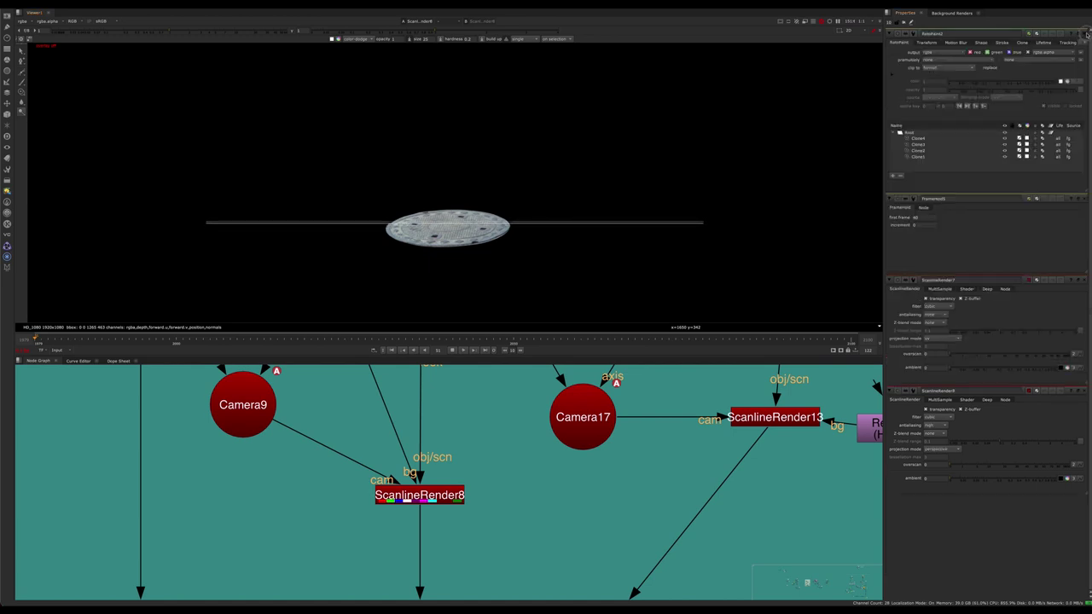
pyautogui.click(1085, 33)
pyautogui.click(1084, 34)
pyautogui.click(1084, 34)
pyautogui.click(1084, 33)
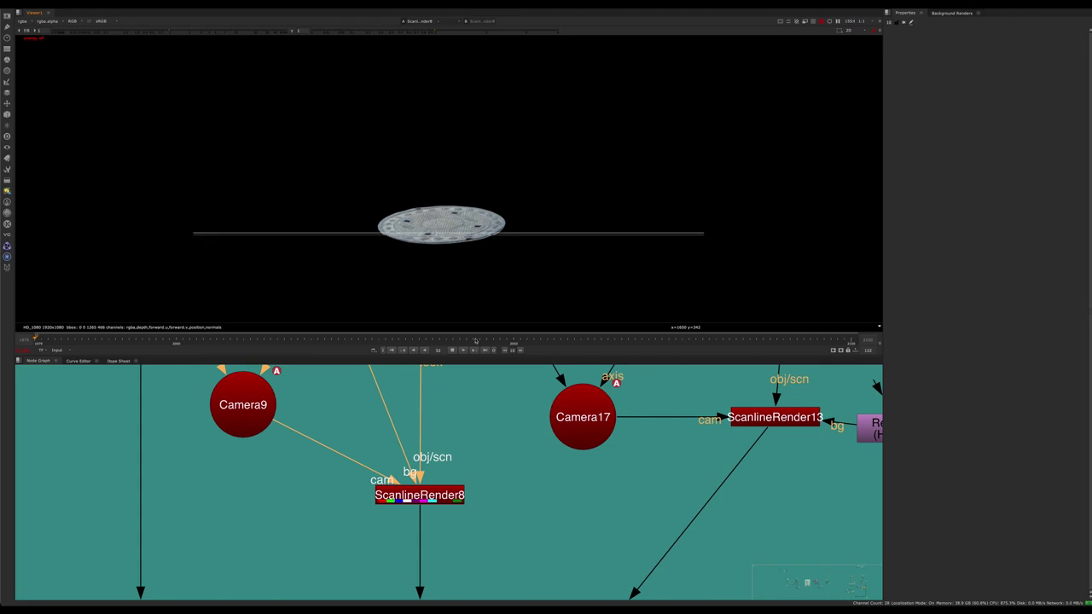
# Branch a new FrameRange node off the output of ScanlineRender8 and open its properties
pyautogui.moveTo(367, 421); pyautogui.dragTo(356, 404, button='middle')
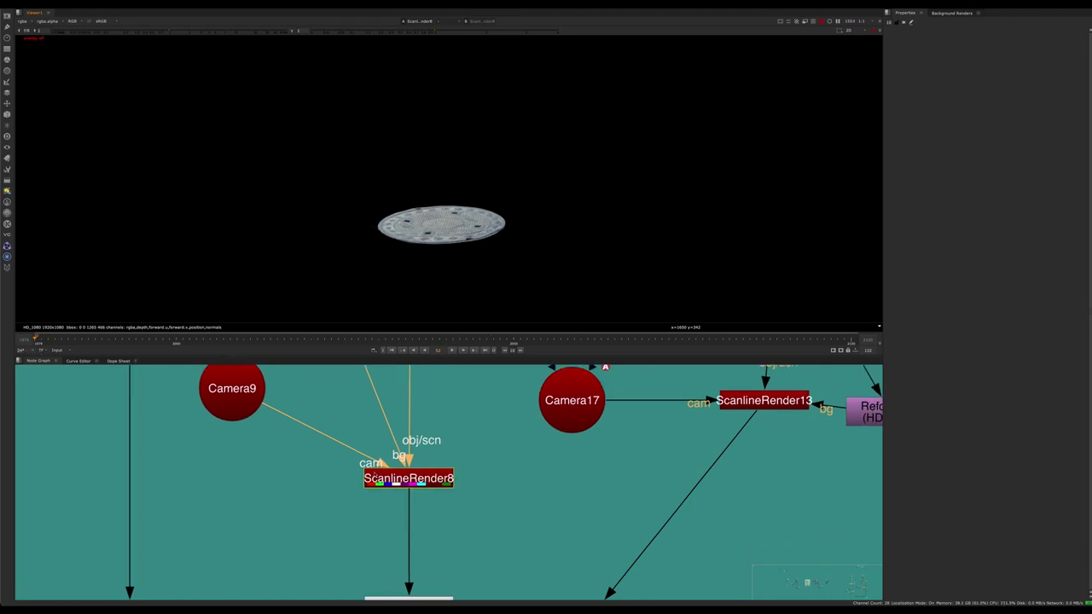
pyautogui.scroll(-5, 356, 404)
pyautogui.moveTo(387, 509); pyautogui.dragTo(415, 304, button='middle')
pyautogui.moveTo(410, 376); pyautogui.dragTo(417, 589, button='middle')
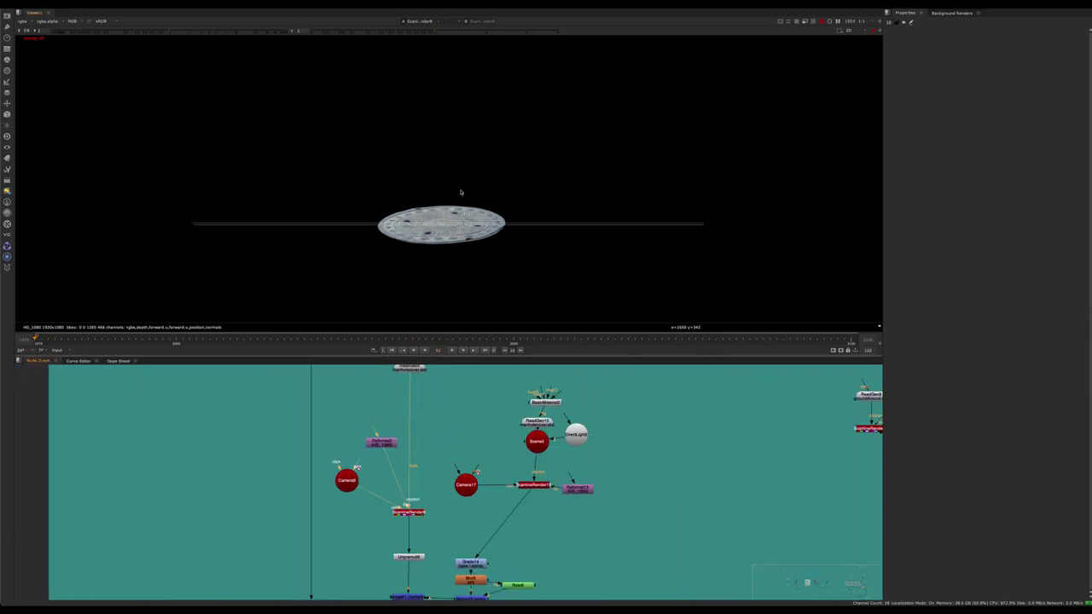
pyautogui.moveTo(429, 369); pyautogui.dragTo(439, 313, button='middle')
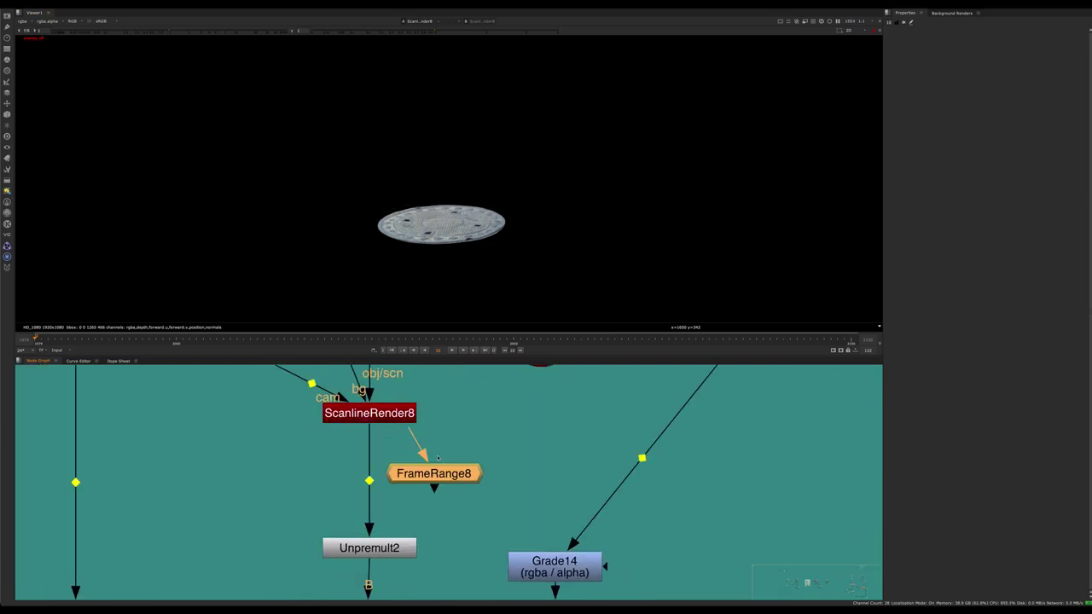
pyautogui.press('Tab')
pyautogui.doubleClick(436, 471)
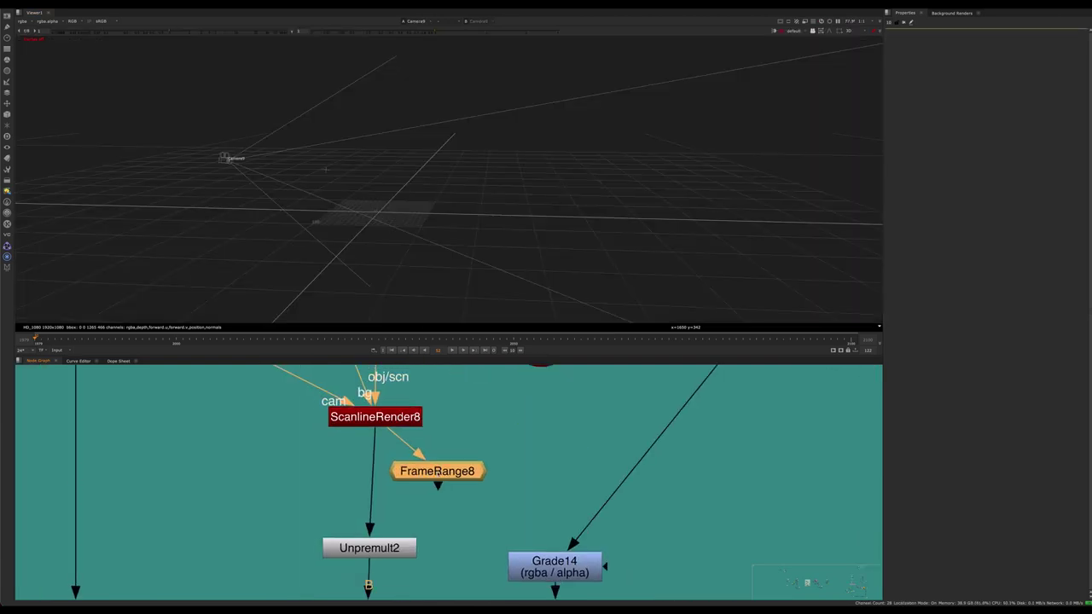
# View the output of the new FrameRange node and return the viewer to the 2D manhole render
pyautogui.press('1')
pyautogui.click(447, 477)
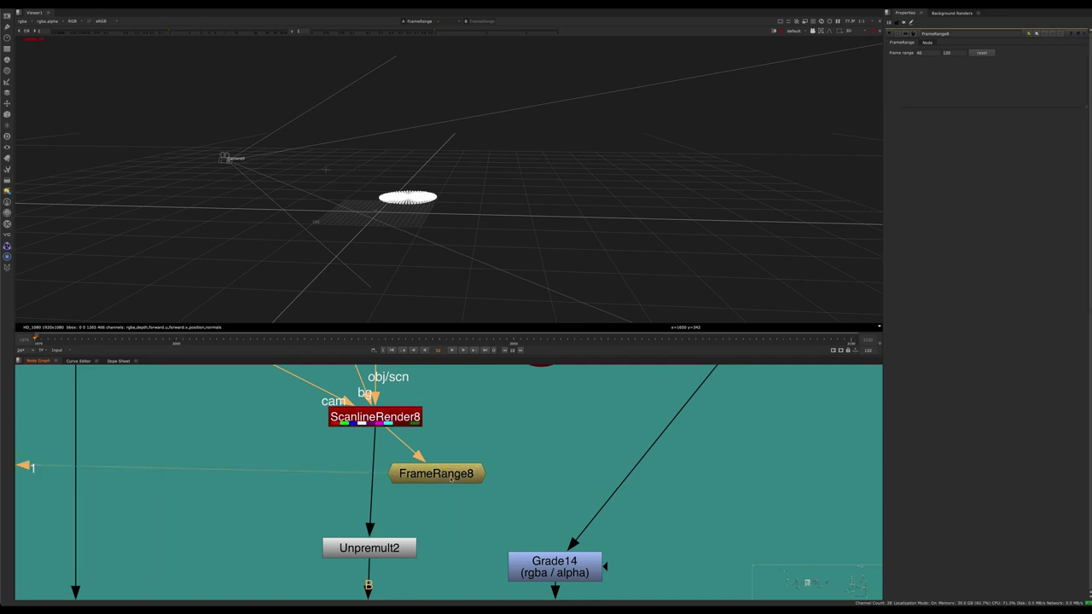
pyautogui.click(446, 476)
pyautogui.press('Tab')
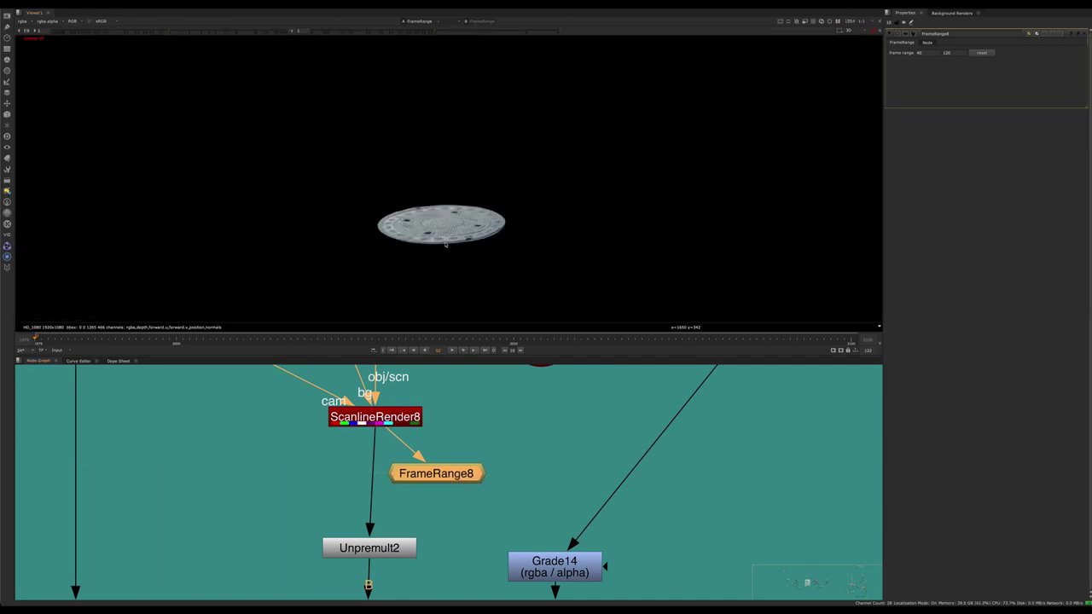
pyautogui.moveTo(240, 452); pyautogui.dragTo(256, 476)
pyautogui.moveTo(311, 491); pyautogui.dragTo(346, 489, button='middle')
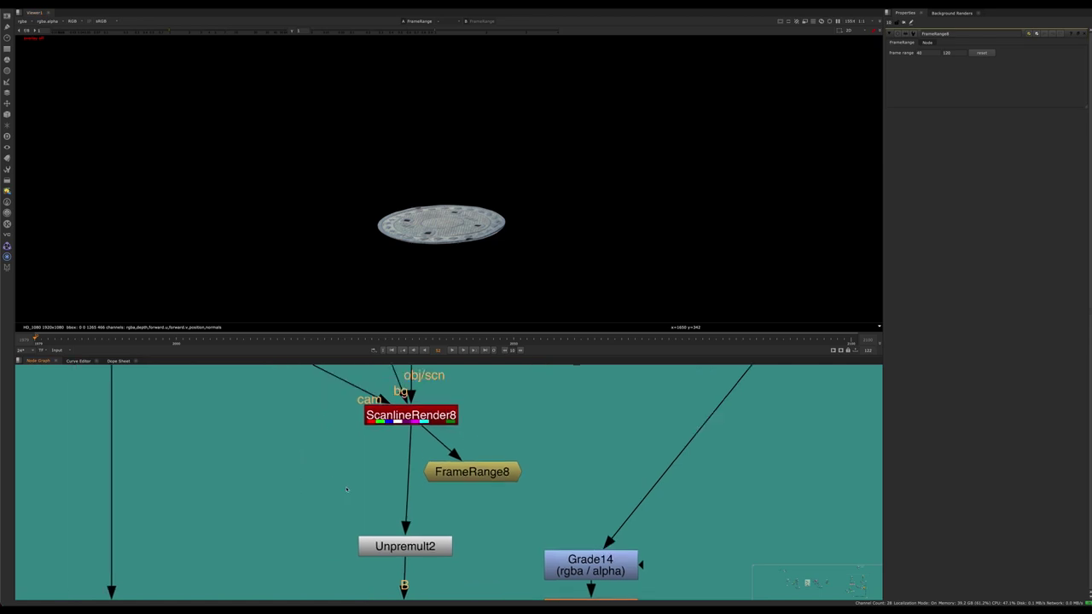
# Check the frame range in the project settings and close the open properties
pyautogui.press('s')
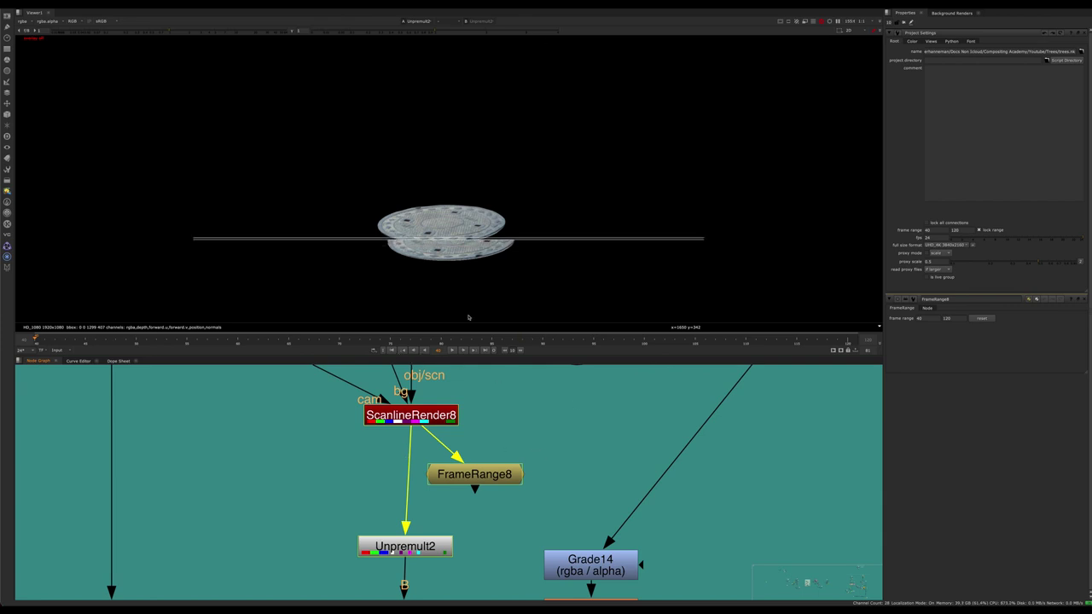
pyautogui.scroll(-8, 445, 410)
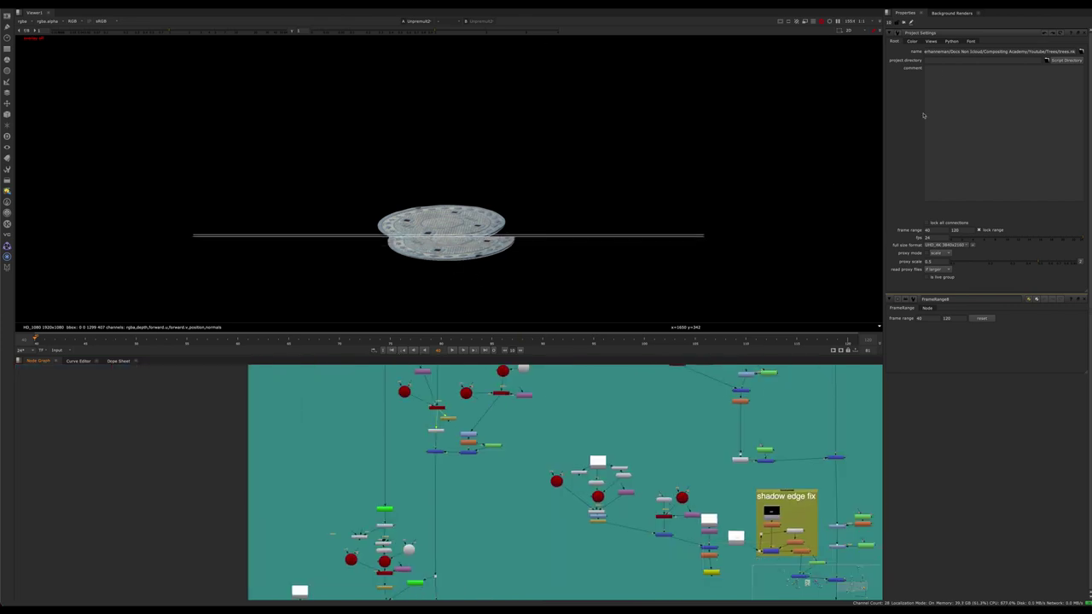
pyautogui.click(1085, 34)
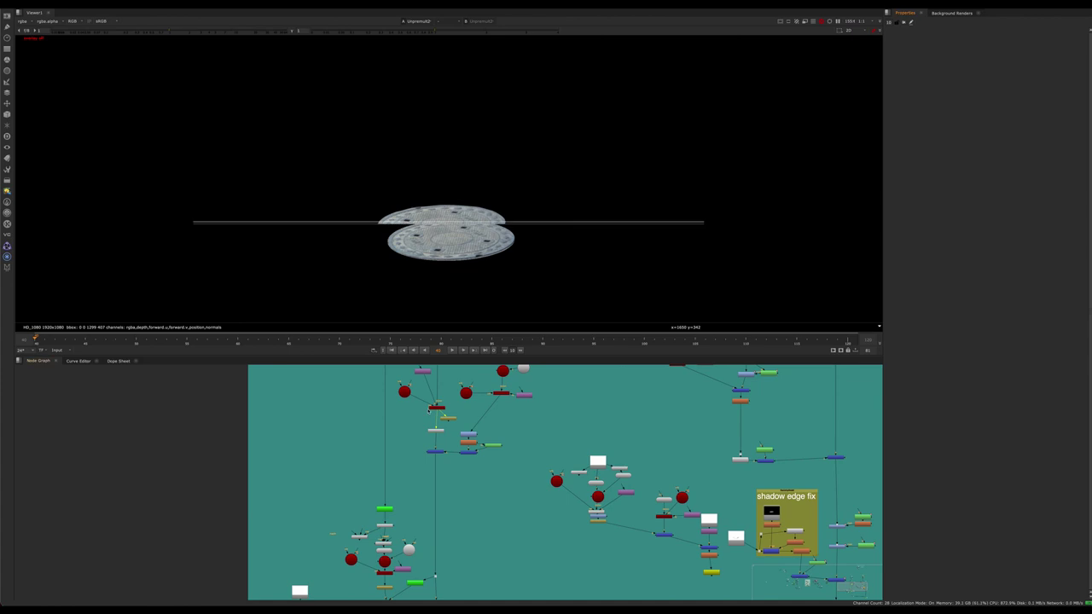
# Return to ScanlineRender8 in the street cover tree and open its properties
pyautogui.scroll(8, 452, 412)
pyautogui.moveTo(501, 405); pyautogui.dragTo(507, 452, button='middle')
pyautogui.doubleClick(470, 440)
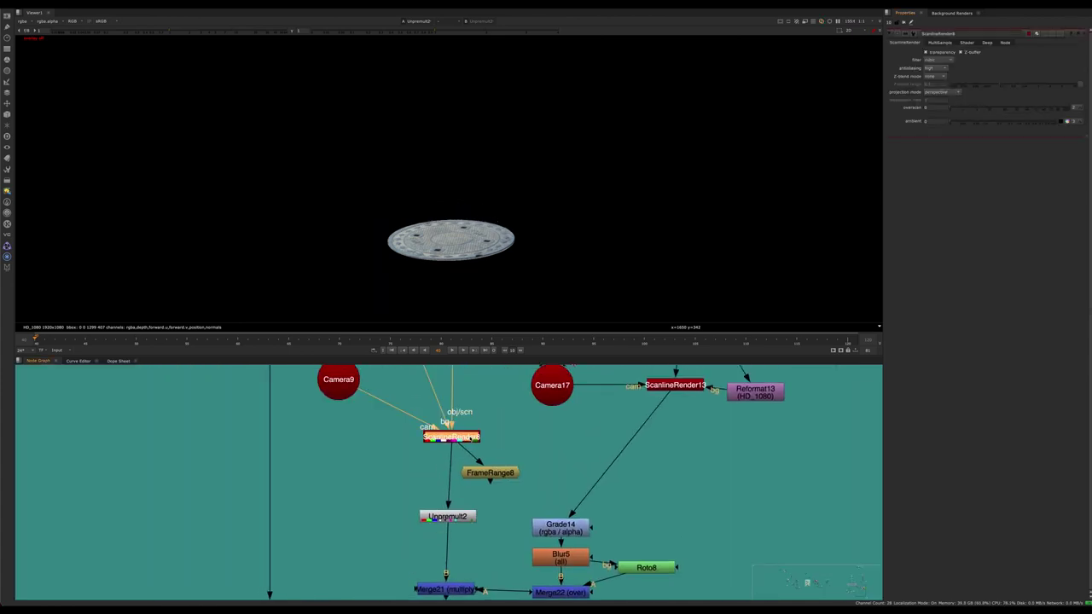
# Set ScanlineRender8's antialiasing to none and inspect the manhole cover's edge up close
pyautogui.moveTo(470, 437); pyautogui.dragTo(465, 437)
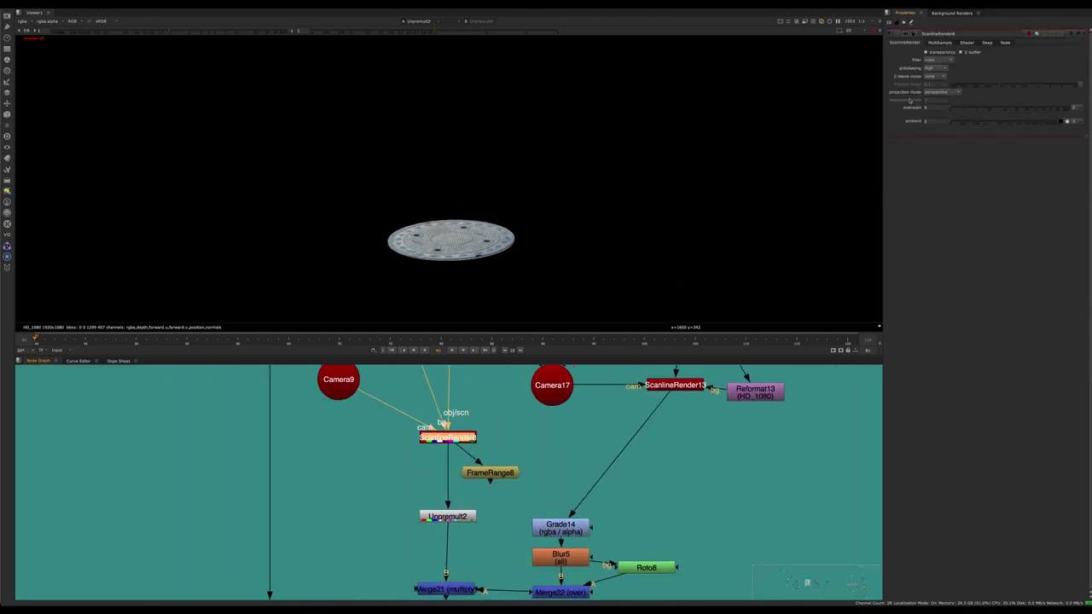
pyautogui.click(941, 69)
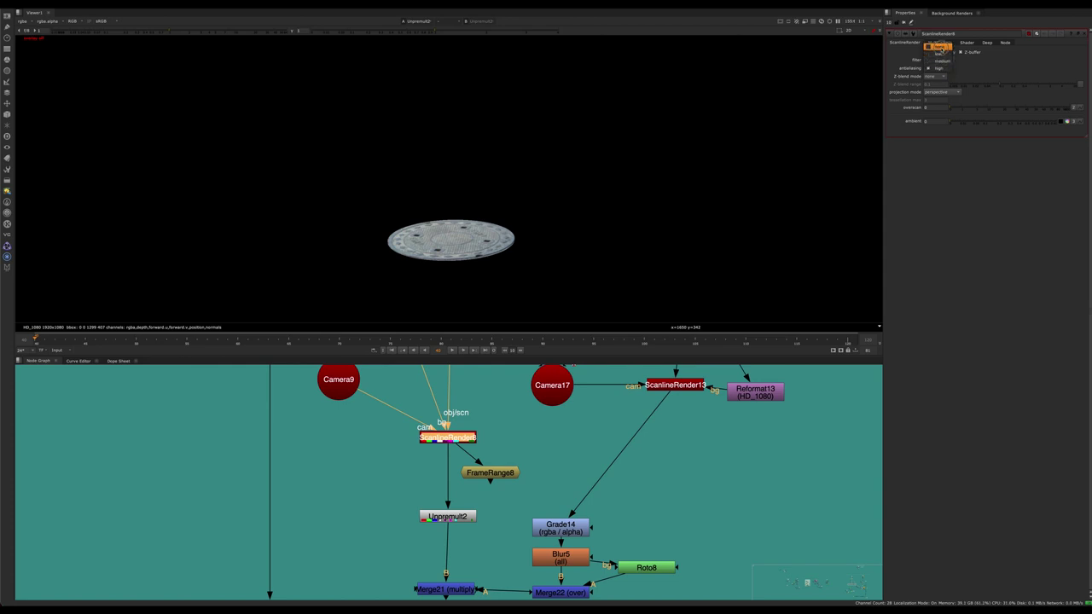
pyautogui.click(940, 47)
pyautogui.scroll(8, 510, 264)
pyautogui.moveTo(544, 241); pyautogui.dragTo(564, 248, button='middle')
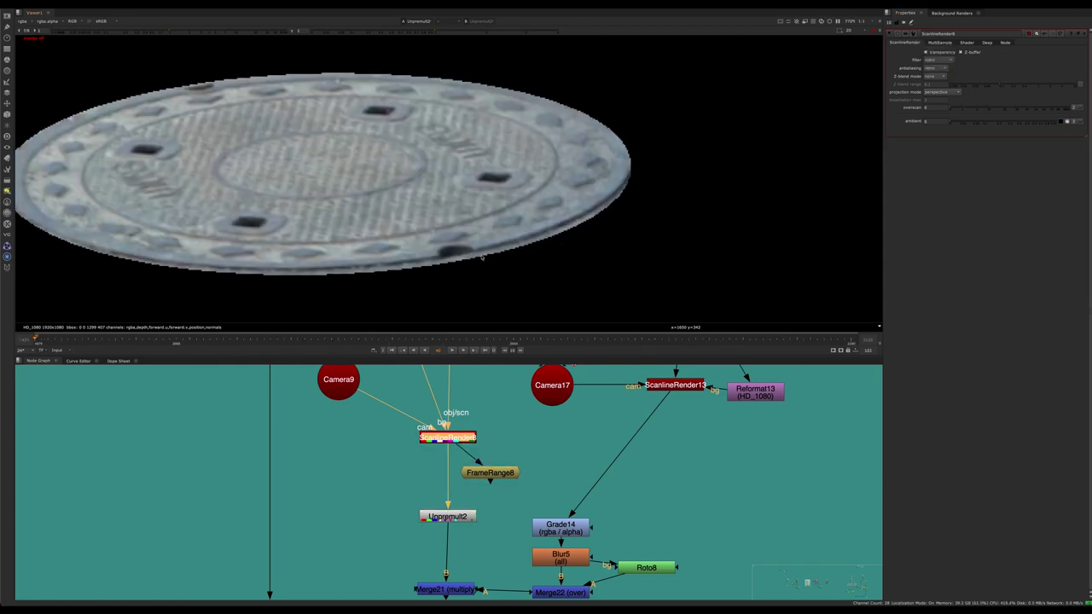
# Set ScanlineRender8's antialiasing back to high and compare the cover's edge
pyautogui.click(946, 68)
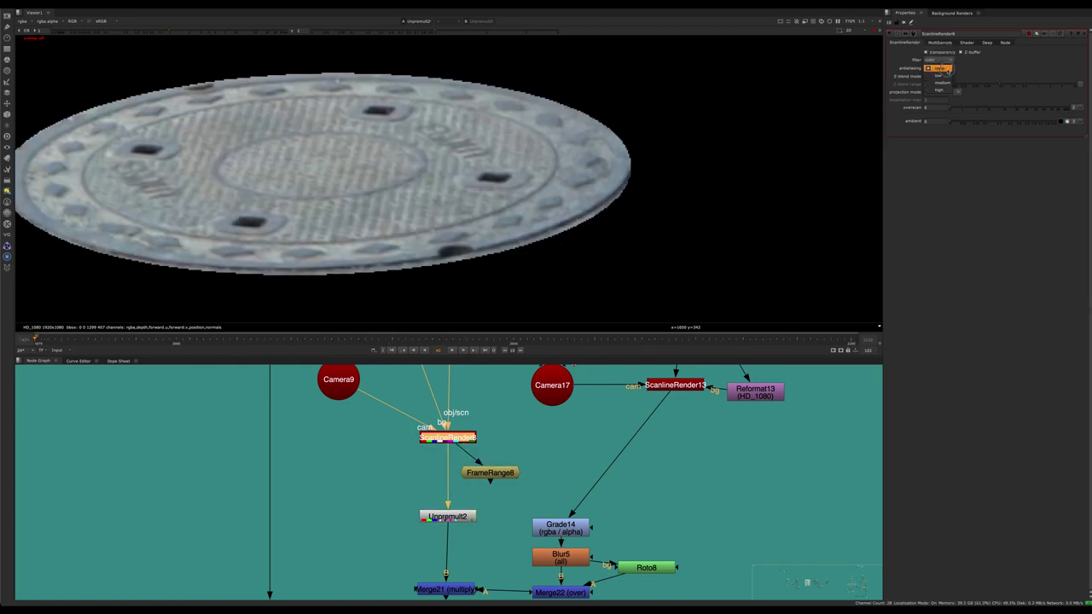
pyautogui.click(934, 89)
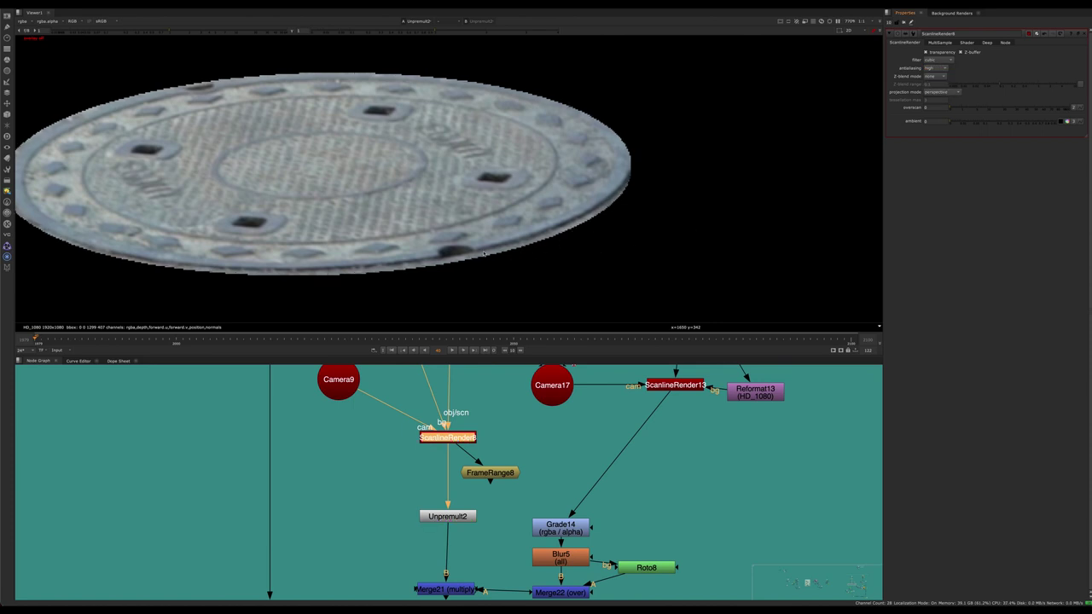
pyautogui.scroll(-3, 484, 253)
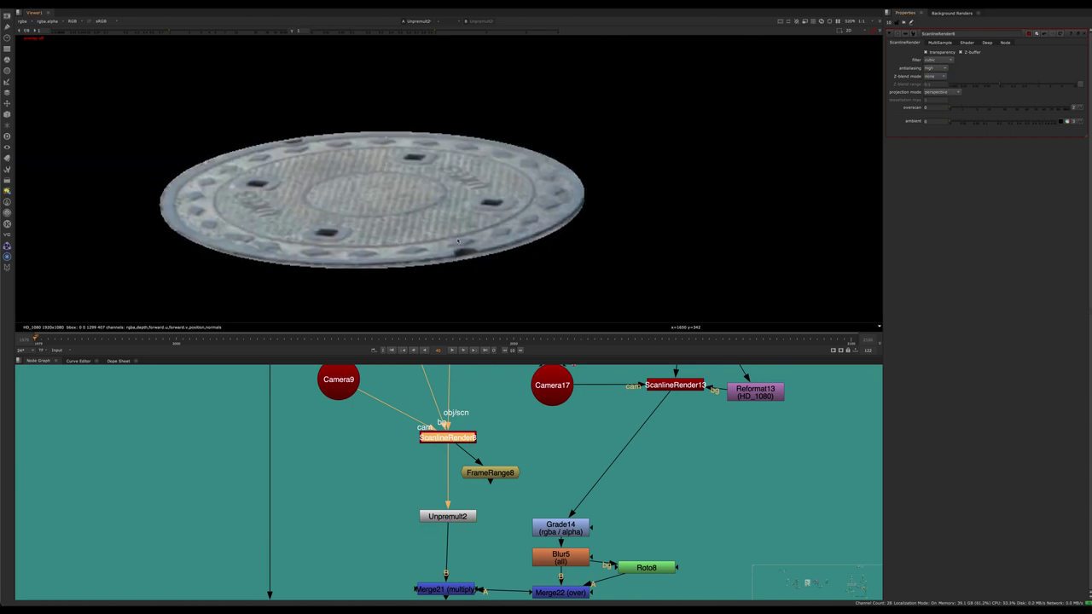
# View the output of the Merge21 multiply node beneath Unpremult2
pyautogui.moveTo(496, 529); pyautogui.dragTo(486, 439, button='middle')
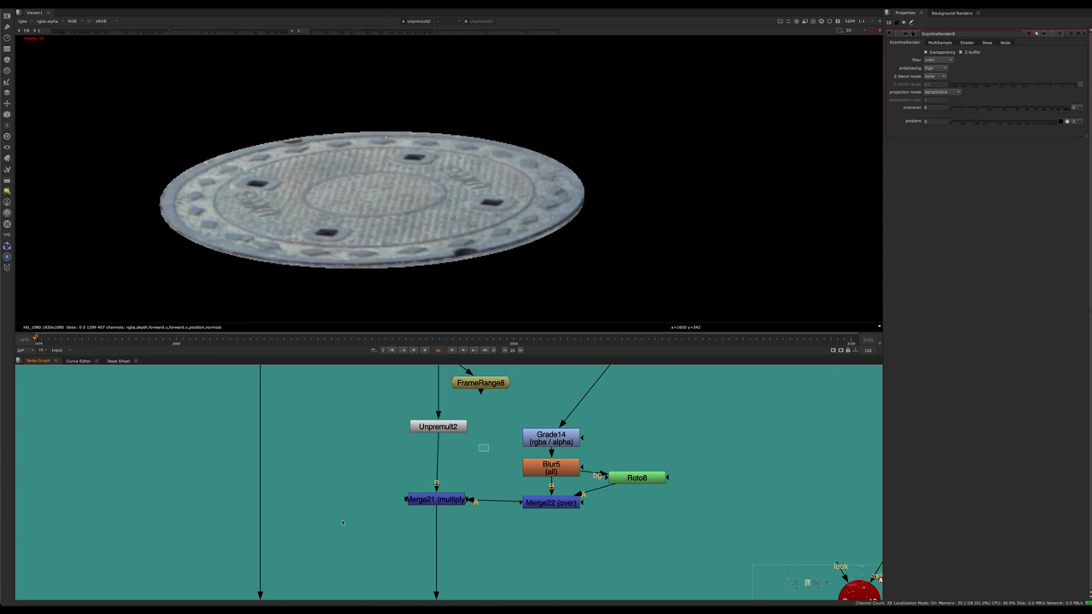
pyautogui.moveTo(342, 523); pyautogui.dragTo(339, 525)
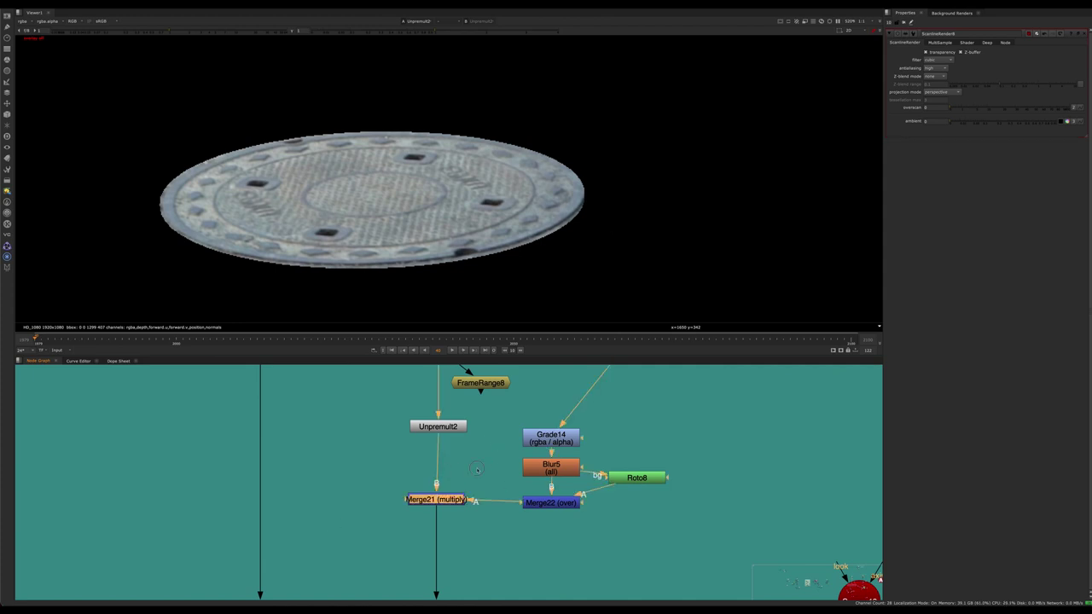
pyautogui.moveTo(477, 470); pyautogui.dragTo(399, 470, button='middle')
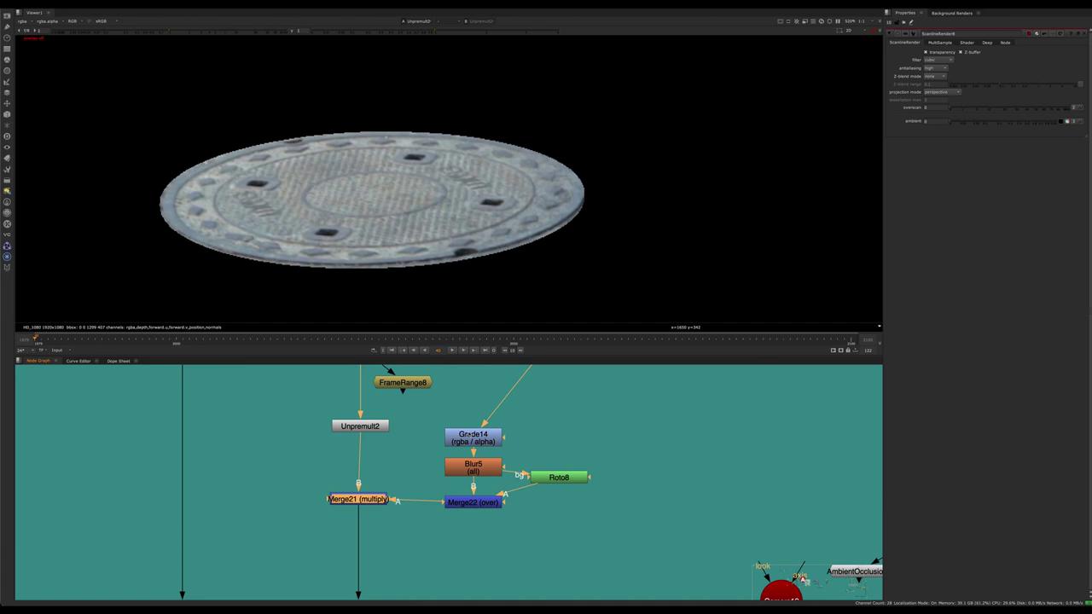
pyautogui.press('1')
# View the shaded geometry render from ScanlineRender13, the node fed by Camera17
pyautogui.scroll(-3, 437, 470)
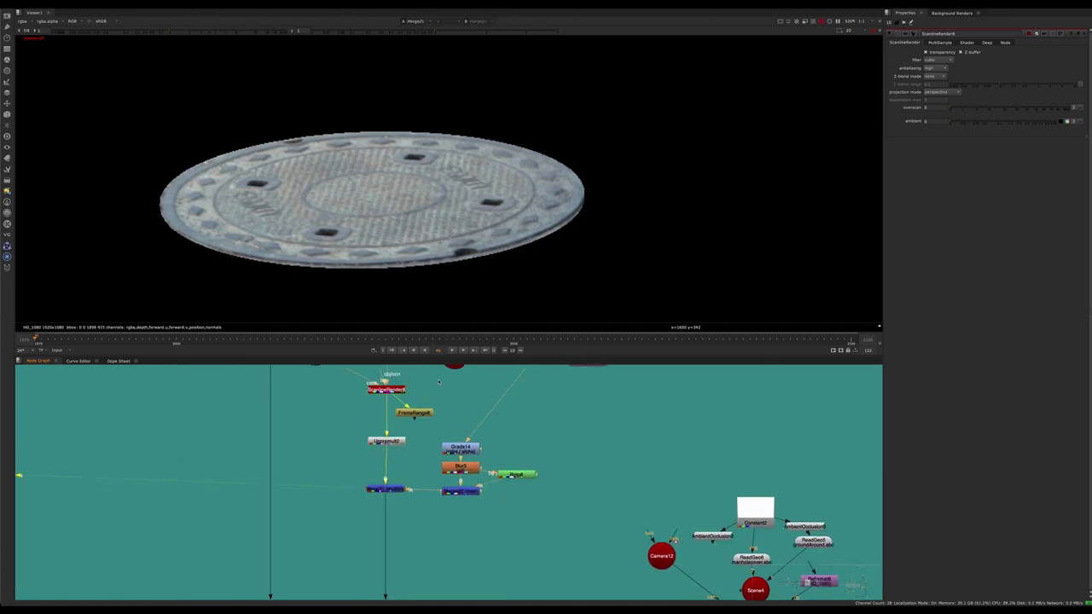
pyautogui.moveTo(437, 470); pyautogui.dragTo(438, 566, button='middle')
pyautogui.click(551, 453)
pyautogui.press('1')
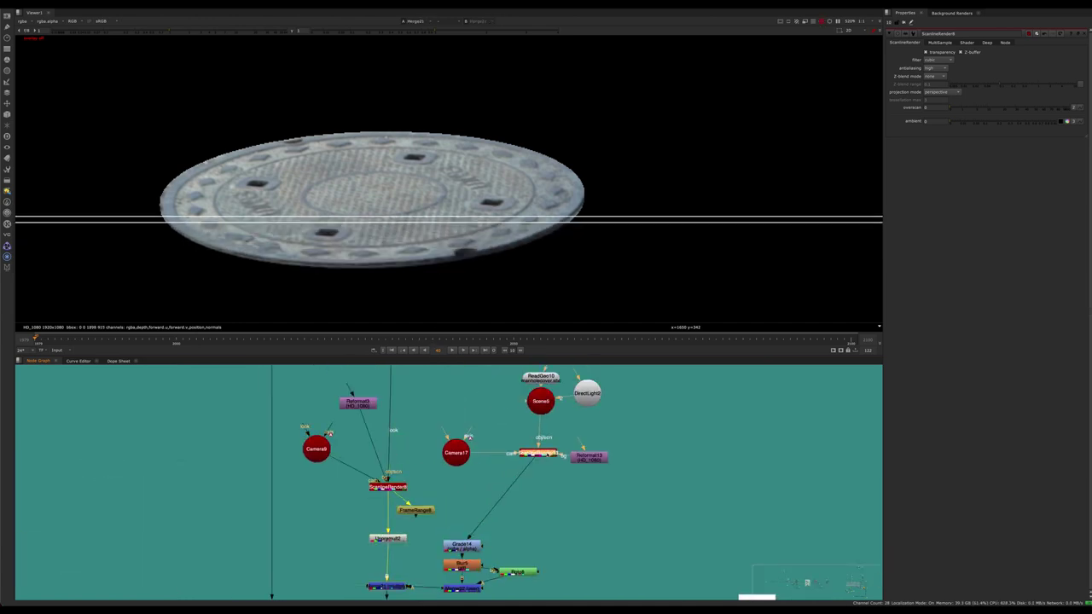
pyautogui.click(584, 490)
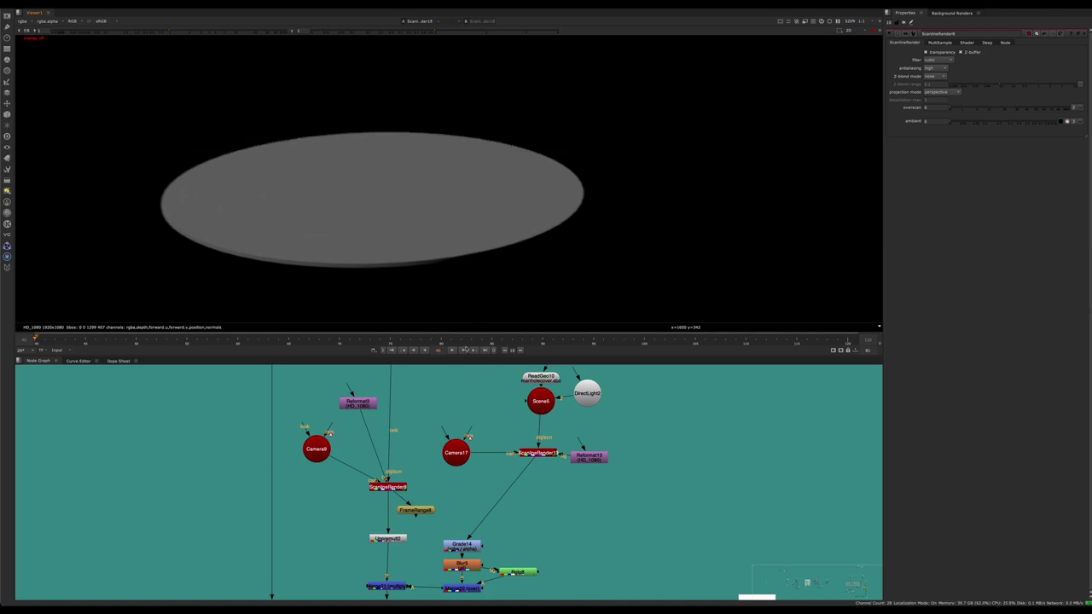
# Move the timeline to frame 80 while viewing the ScanlineRender13 shading render
pyautogui.scroll(-5, 498, 502)
pyautogui.moveTo(652, 437); pyautogui.dragTo(593, 431, button='middle')
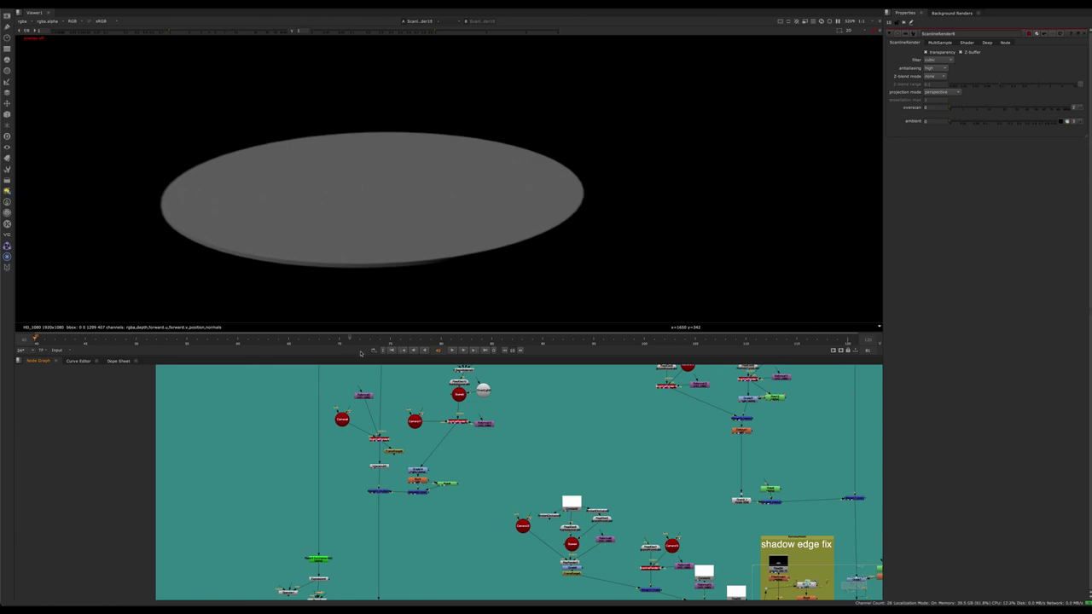
pyautogui.moveTo(442, 435); pyautogui.dragTo(475, 491, button='middle')
pyautogui.scroll(2, 451, 417)
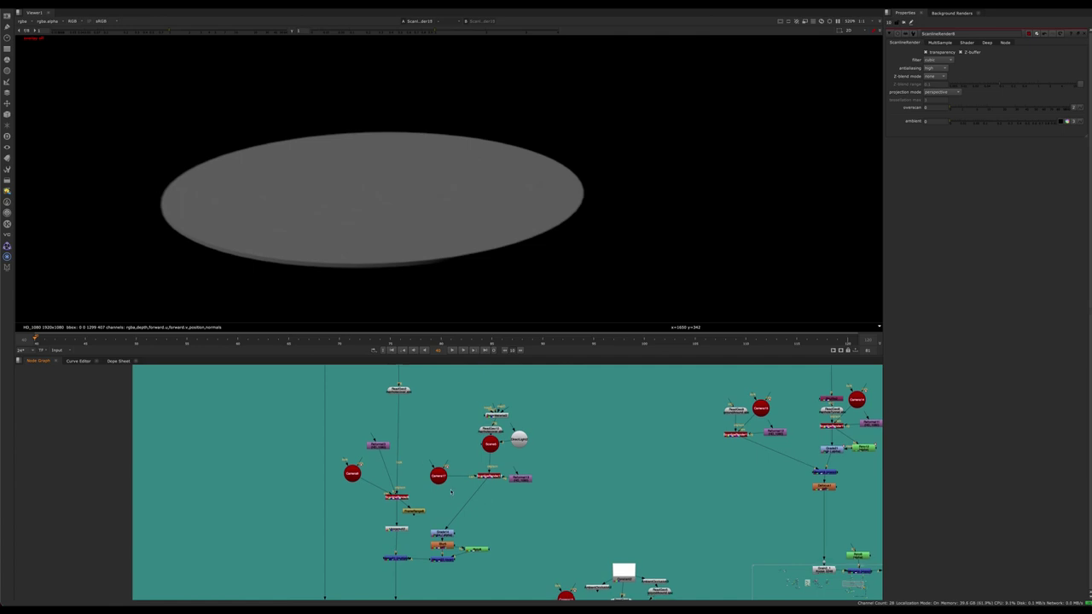
pyautogui.scroll(2, 487, 501)
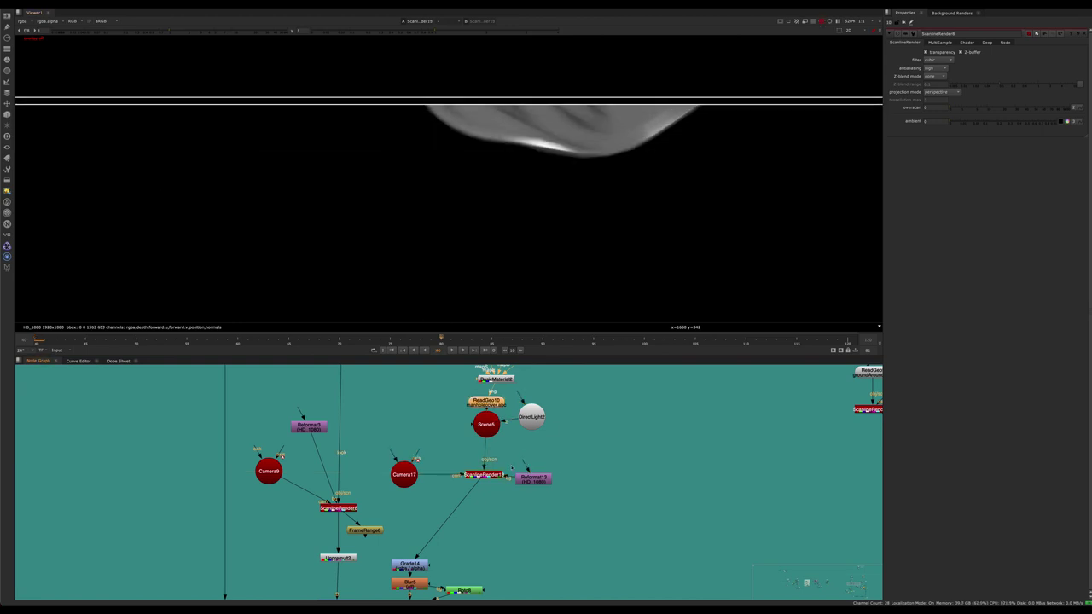
# Align the BasicMaterial2 node above ReadGeo10 and open its properties
pyautogui.moveTo(512, 467); pyautogui.dragTo(485, 487, button='middle')
pyautogui.moveTo(469, 399); pyautogui.dragTo(459, 392)
pyautogui.moveTo(634, 427); pyautogui.dragTo(649, 441)
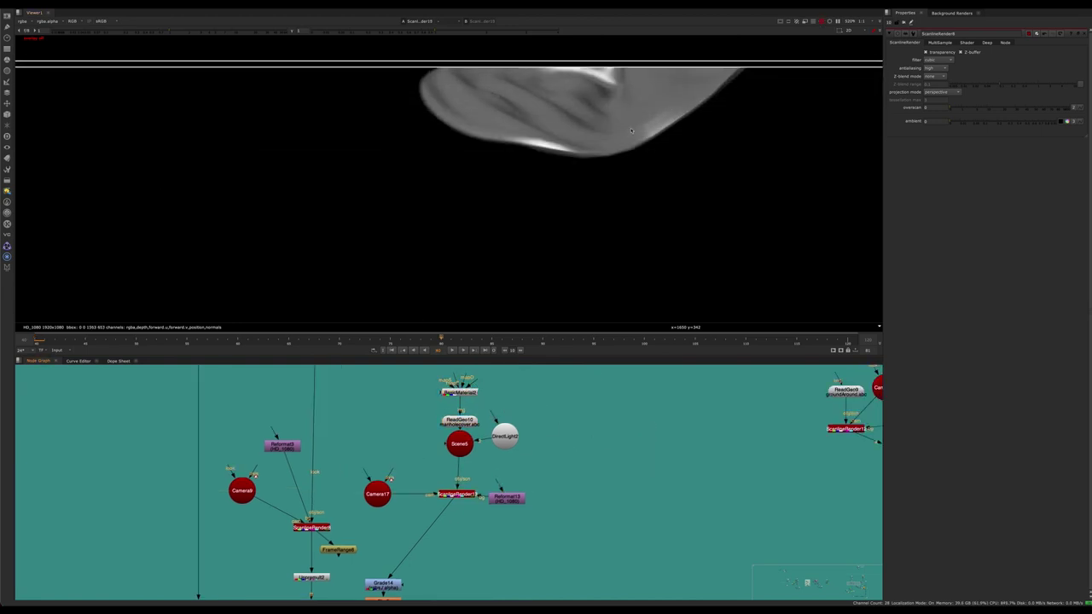
pyautogui.doubleClick(459, 393)
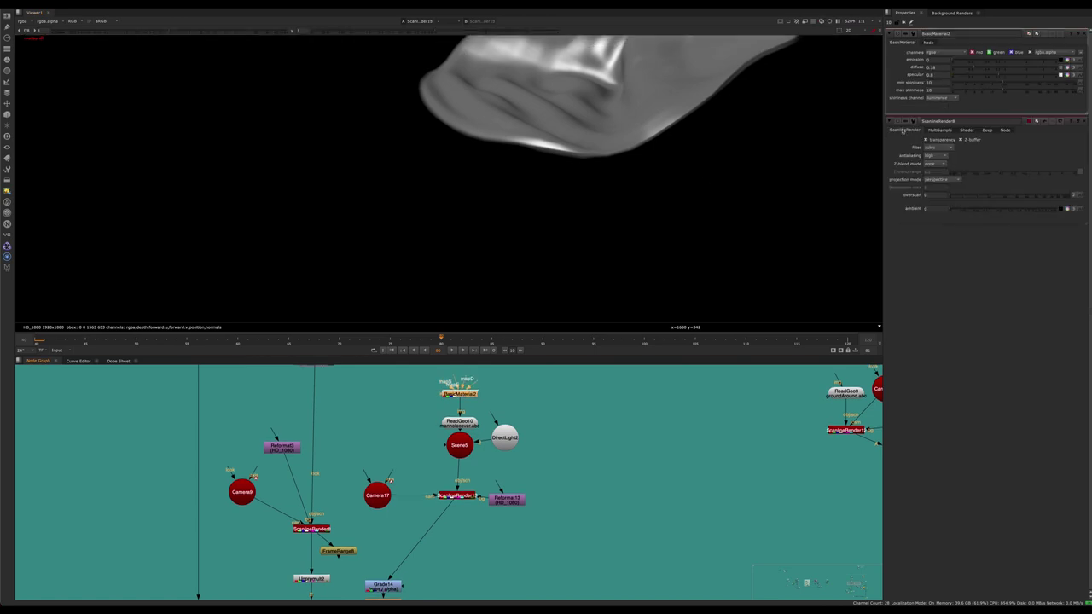
pyautogui.moveTo(554, 224); pyautogui.dragTo(509, 311, button='middle')
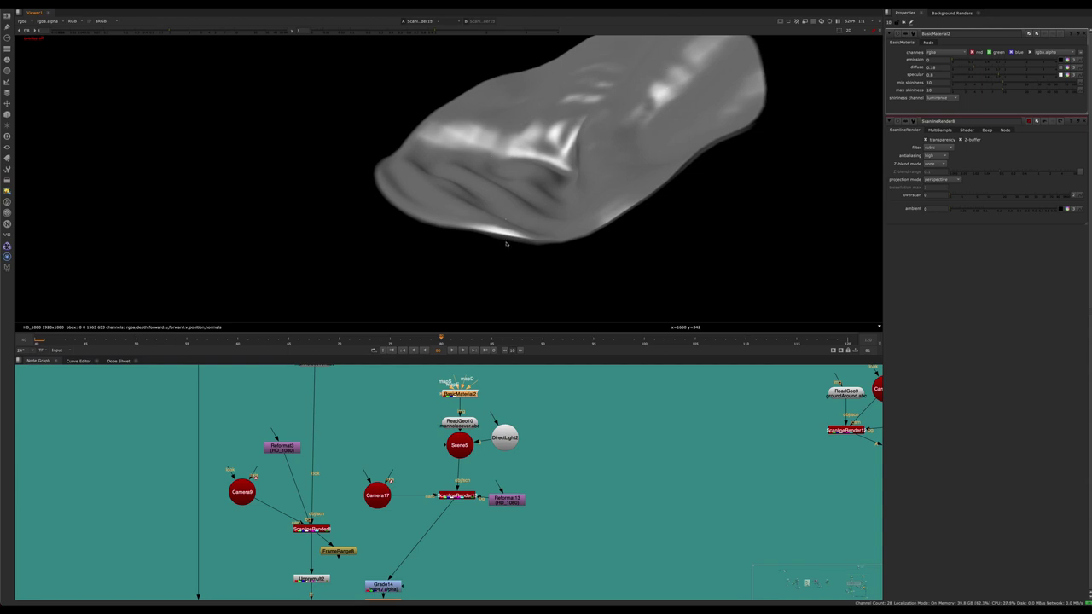
# View the Merge21 multiply result at frame 80 and open the properties of Grade14
pyautogui.scroll(-4, 523, 233)
pyautogui.moveTo(483, 598); pyautogui.dragTo(546, 465, button='middle')
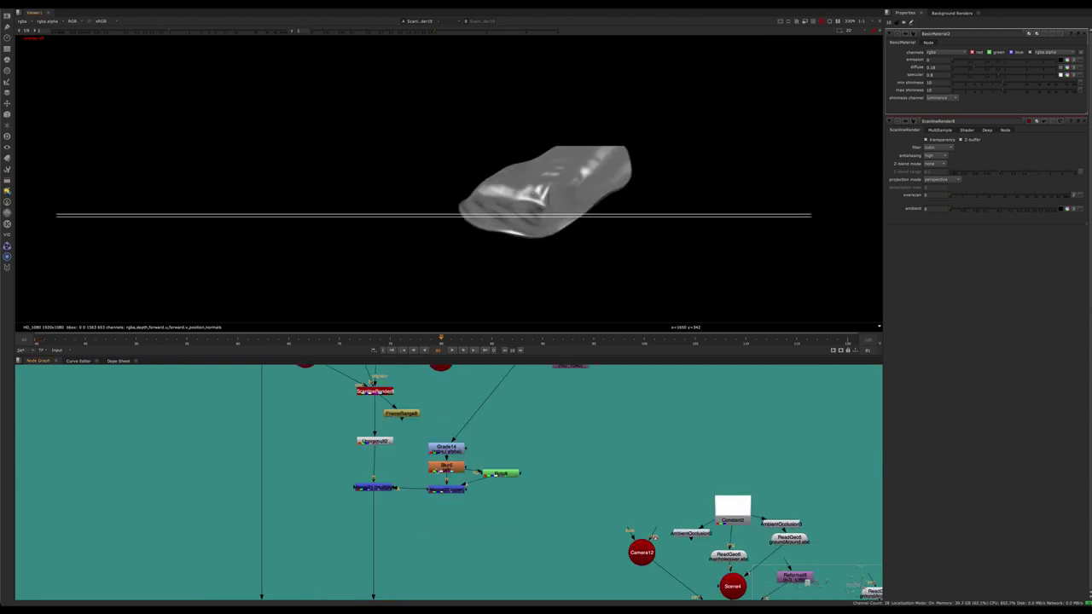
pyautogui.scroll(4, 427, 486)
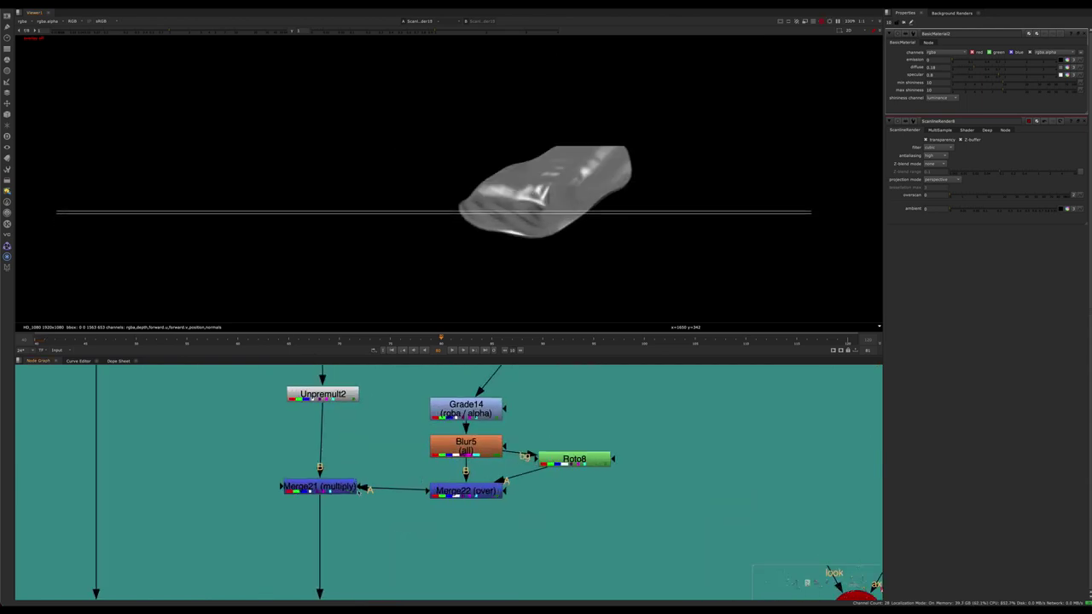
pyautogui.click(503, 426)
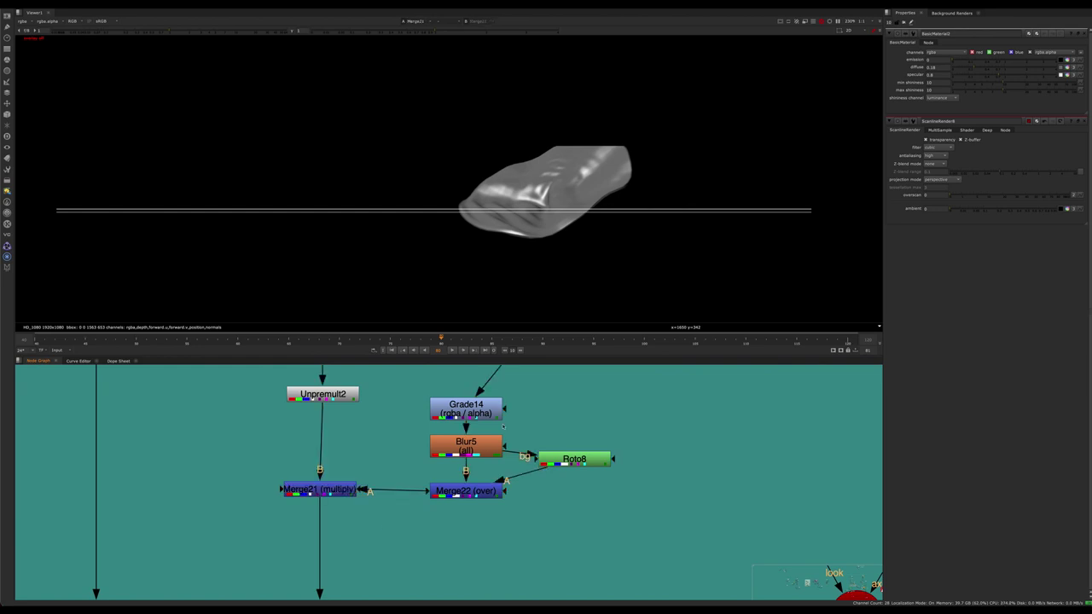
pyautogui.press('1')
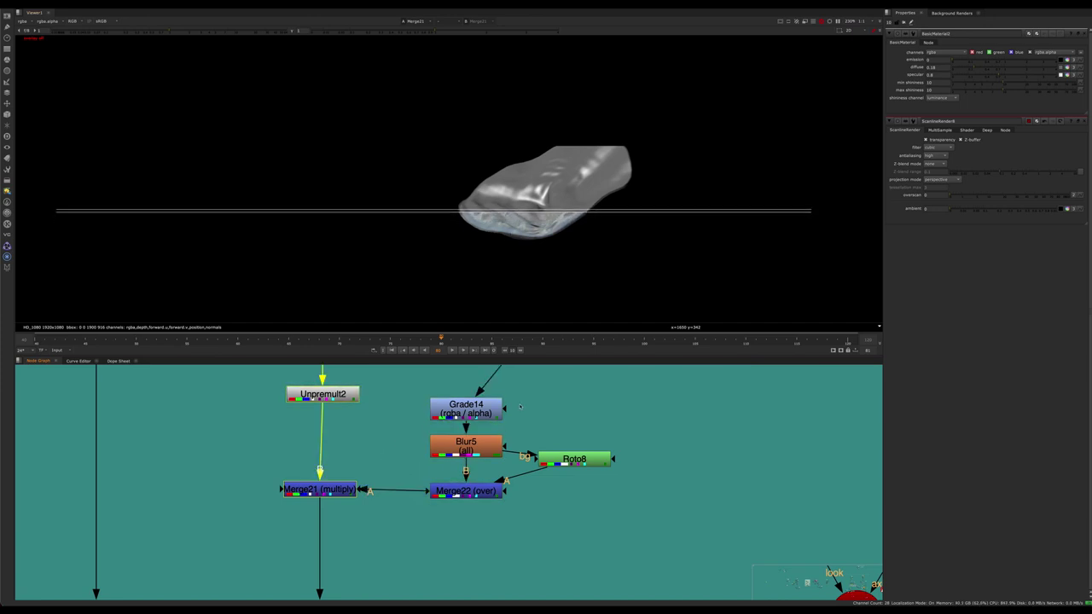
pyautogui.click(466, 408)
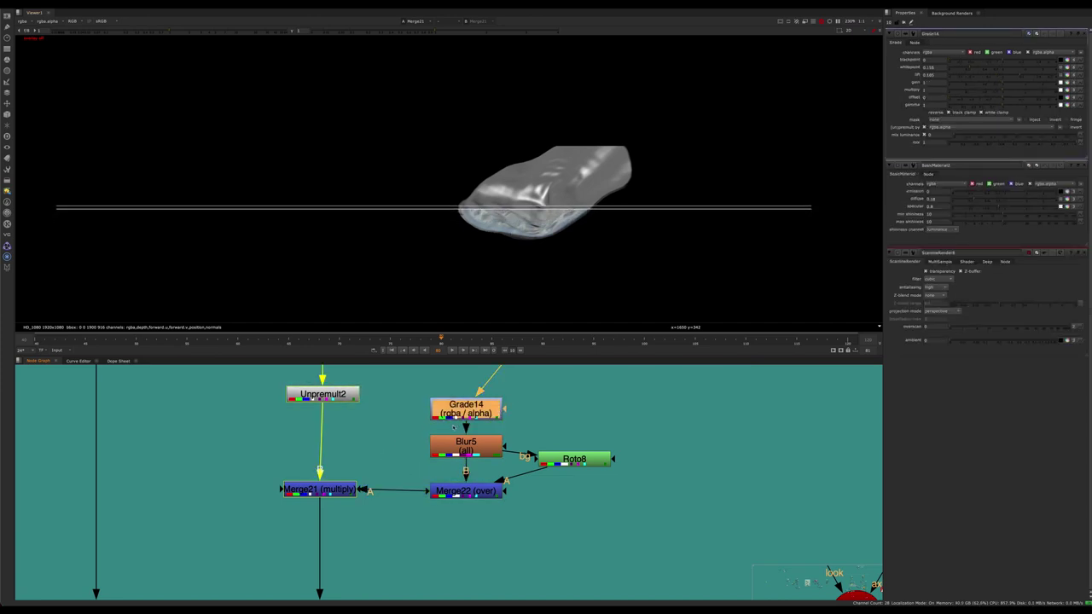
# Set ScanlineRender8's MultiSample samples to 1
pyautogui.scroll(-2, 354, 384)
pyautogui.moveTo(354, 384); pyautogui.dragTo(368, 513, button='middle')
pyautogui.scroll(3, 364, 453)
pyautogui.doubleClick(337, 417)
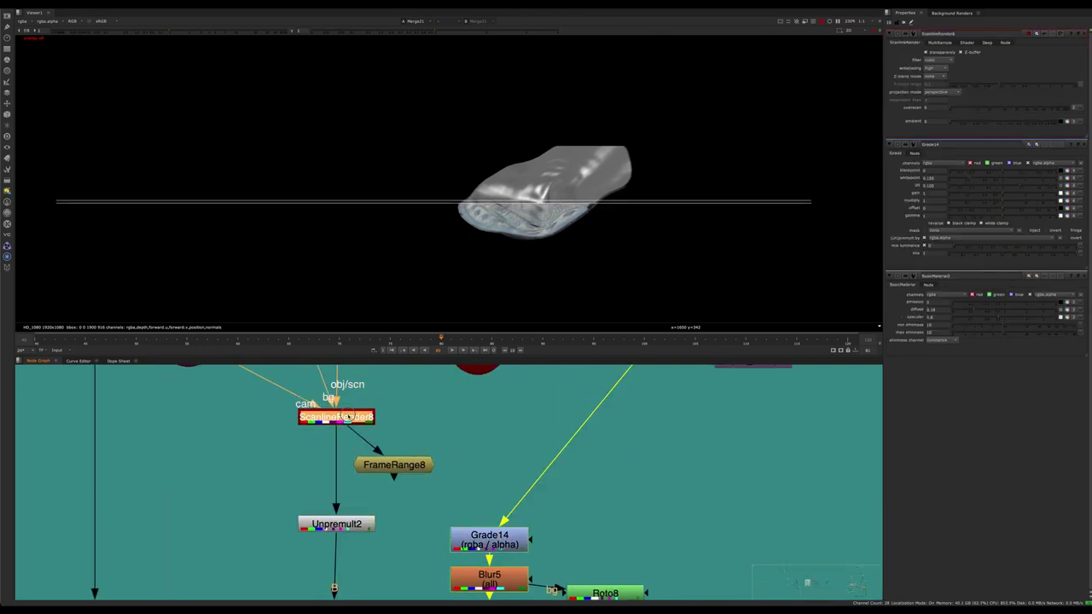
pyautogui.click(943, 42)
pyautogui.moveTo(944, 53); pyautogui.dragTo(839, 81)
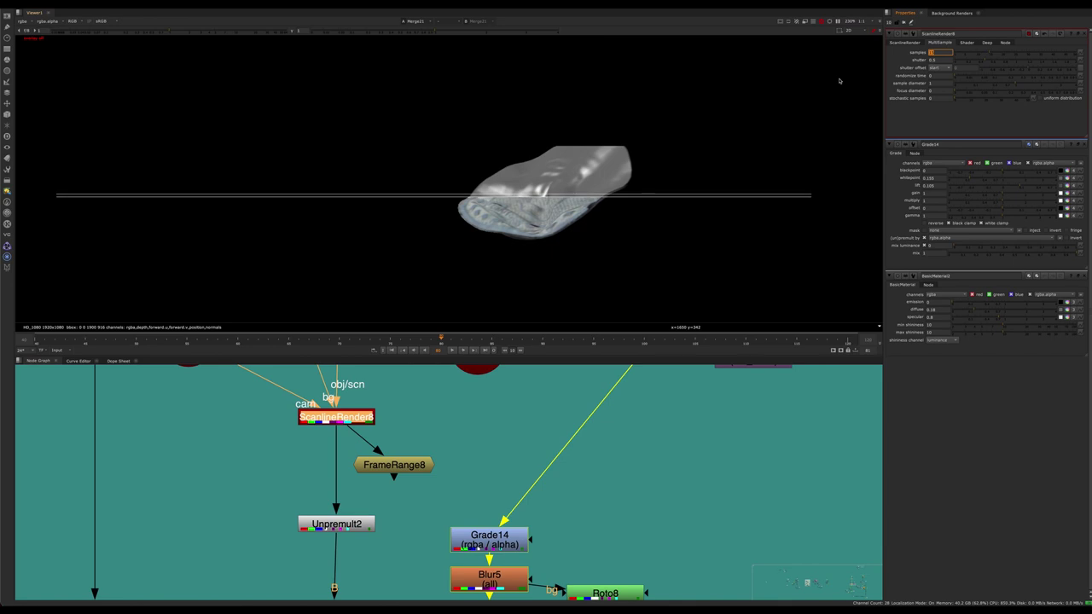
pyautogui.write('1')
pyautogui.press('Return')
# Set ScanlineRender13's MultiSample samples to 1
pyautogui.moveTo(558, 454); pyautogui.dragTo(475, 533, button='middle')
pyautogui.scroll(-3, 475, 533)
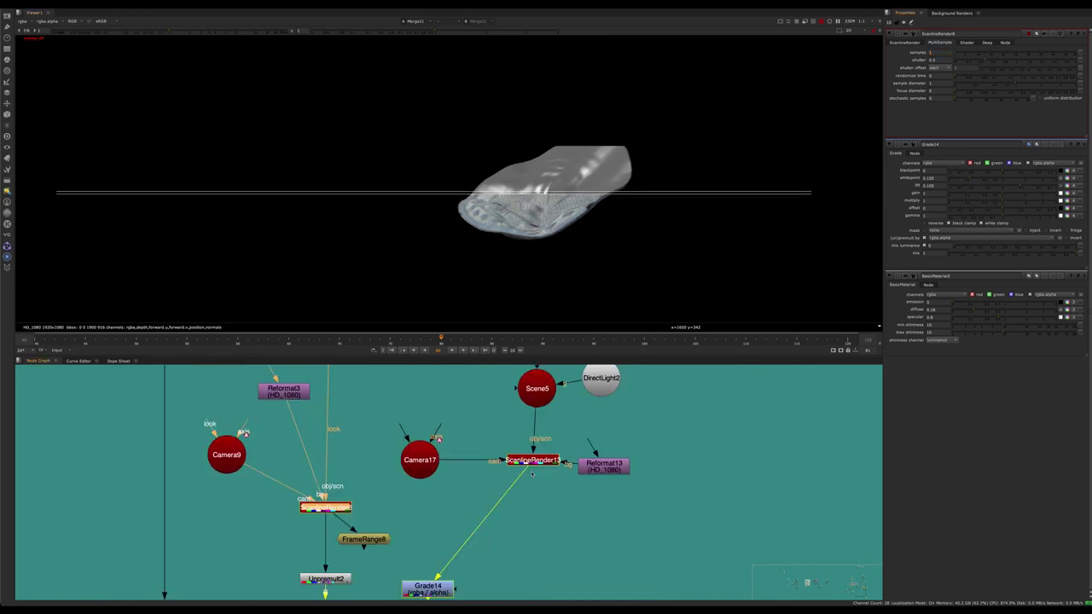
pyautogui.doubleClick(540, 460)
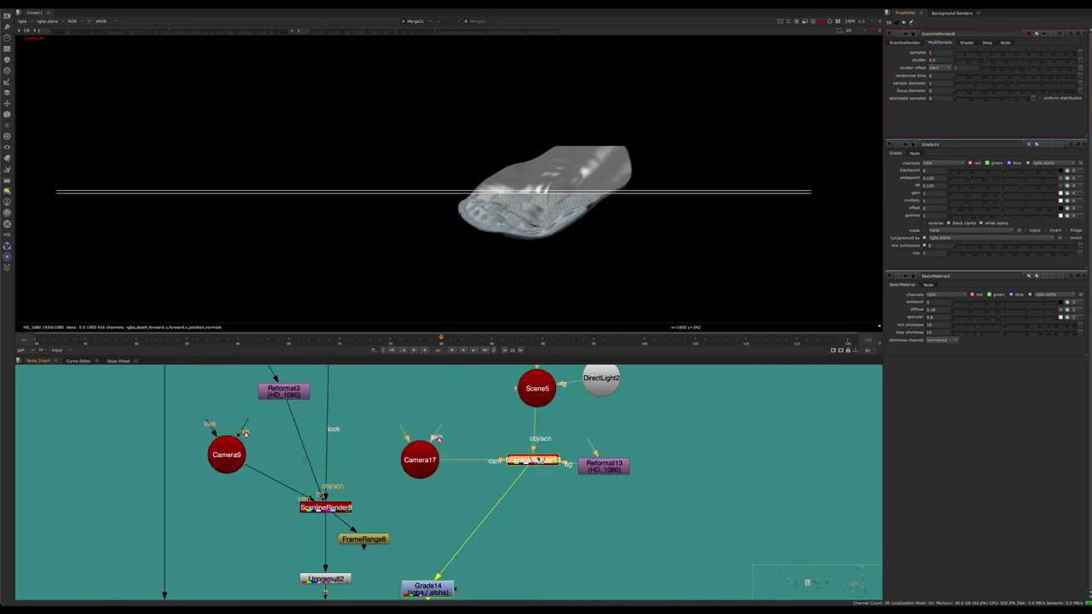
pyautogui.click(942, 45)
pyautogui.click(651, 422)
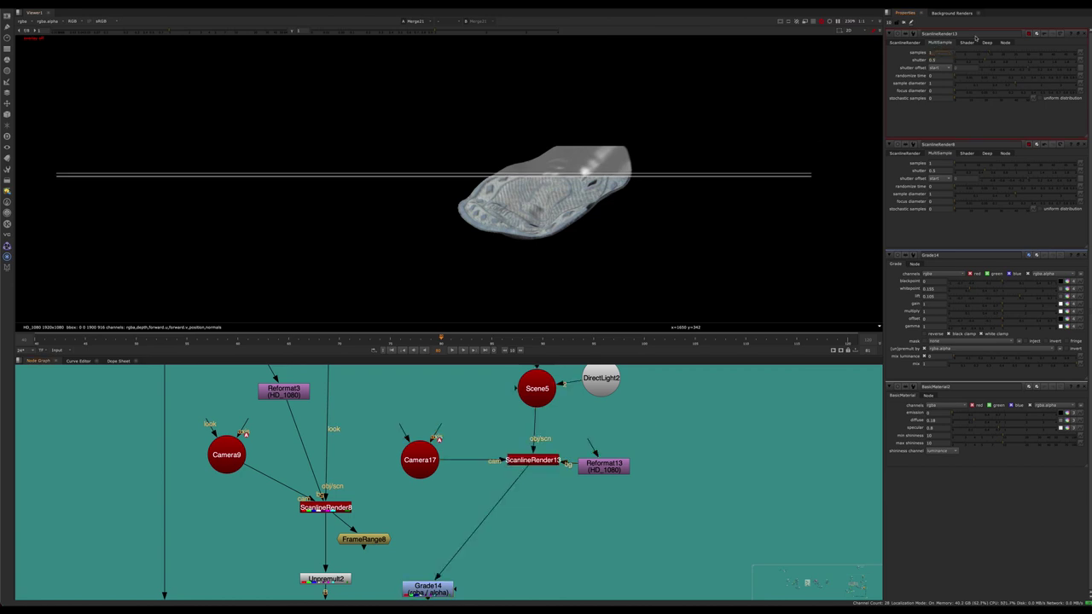
# Close the properties of ScanlineRender8, Grade14 and BasicMaterial2, keeping only ScanlineRender13's open
pyautogui.click(1084, 144)
pyautogui.click(1084, 145)
pyautogui.click(1085, 144)
# Disable and re-enable Merge21 repeatedly to compare the cover with and without the multiplied shading
pyautogui.moveTo(528, 437); pyautogui.dragTo(641, 217, button='middle')
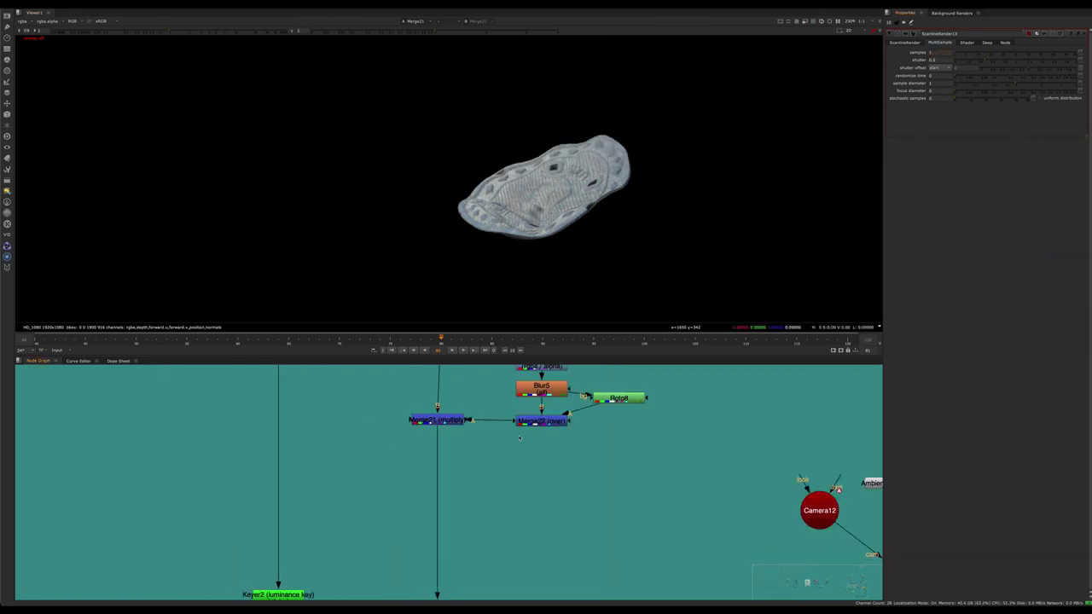
pyautogui.scroll(5, 483, 433)
pyautogui.click(433, 411)
pyautogui.press('d')
pyautogui.moveTo(453, 426)
pyautogui.mouseDown(button='middle')
pyautogui.moveTo(440, 476)
pyautogui.moveTo(450, 491)
pyautogui.mouseUp(button='middle')
pyautogui.press('d')
pyautogui.press('d')
pyautogui.press('d')
pyautogui.press('d')
pyautogui.press('d')
# View the output of Merge22, which combines the blurred shading with the Roto8 shapes
pyautogui.scroll(-4, 480, 463)
pyautogui.click(497, 494)
pyautogui.press('1')
pyautogui.click(542, 447)
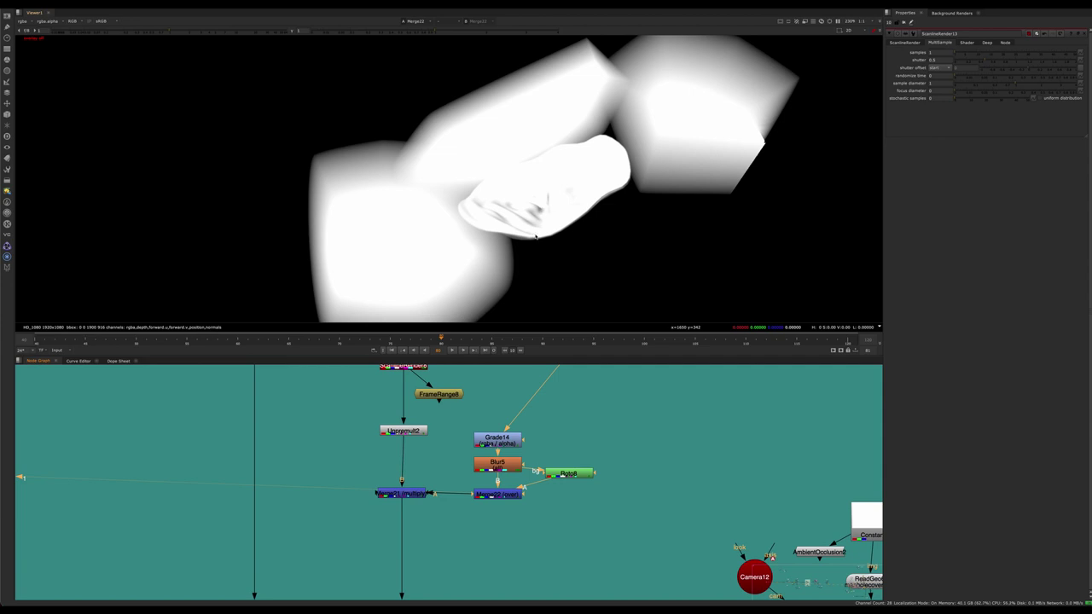
# View the output of Grade14 on the shading render
pyautogui.moveTo(571, 406); pyautogui.dragTo(550, 446, button='middle')
pyautogui.moveTo(550, 445); pyautogui.dragTo(437, 493)
pyautogui.press('1')
pyautogui.click(438, 492)
pyautogui.click(478, 481)
# Toggle Grade14 off and on to compare the shading, open its properties and inspect the graded result up close
pyautogui.press('d')
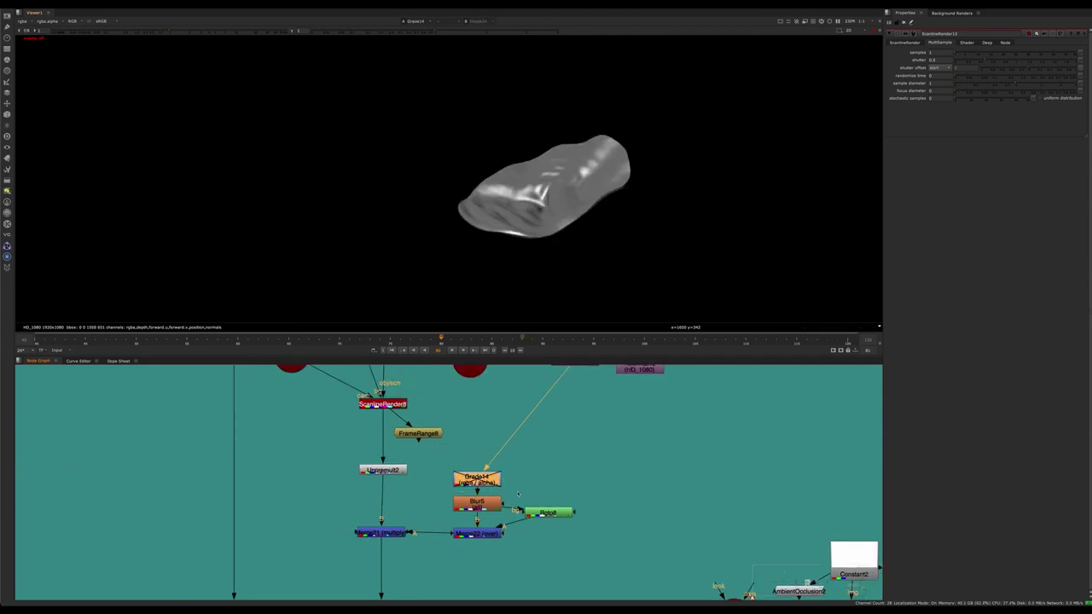
pyautogui.scroll(4, 518, 494)
pyautogui.moveTo(518, 494); pyautogui.dragTo(553, 487, button='middle')
pyautogui.press('d')
pyautogui.press('d')
pyautogui.press('d')
pyautogui.press('Return')
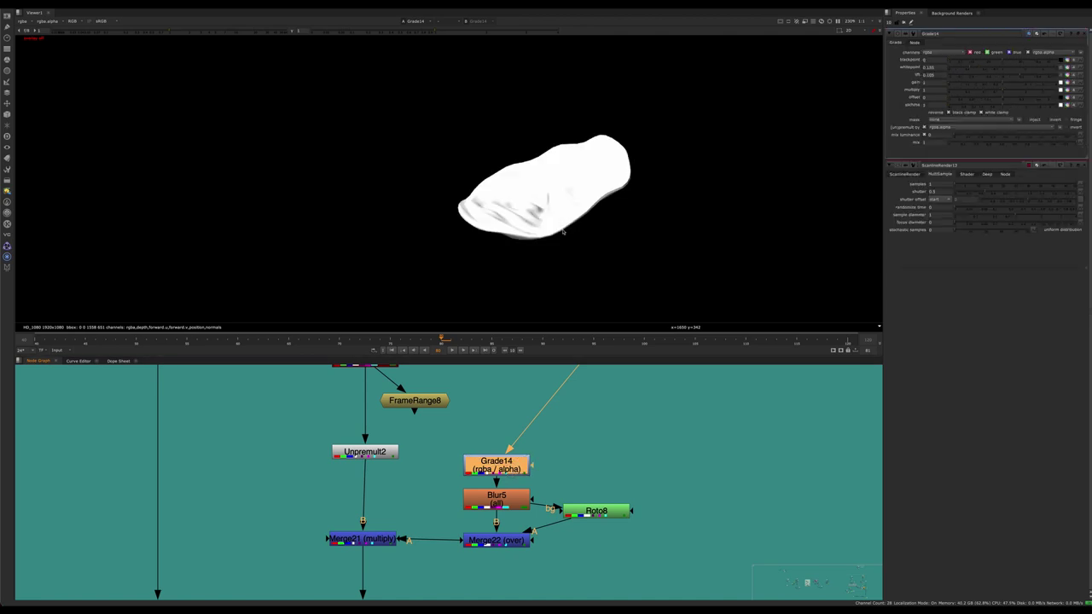
pyautogui.scroll(5, 542, 212)
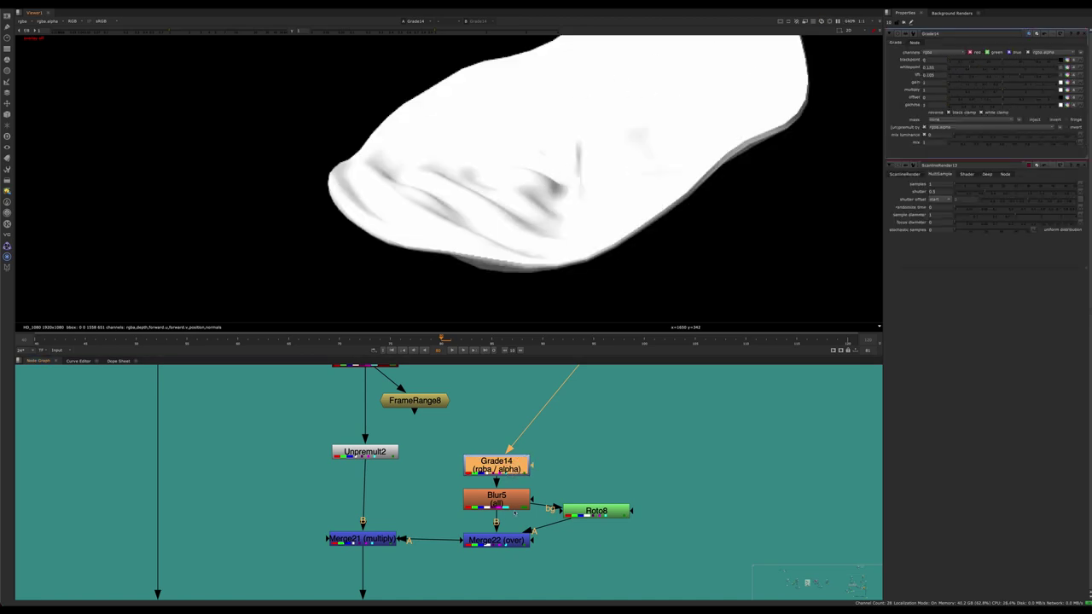
# View the Merge22 shading matte and then the multiplied result of Merge21
pyautogui.click(494, 545)
pyautogui.press('1')
pyautogui.click(477, 561)
pyautogui.click(377, 543)
pyautogui.press('1')
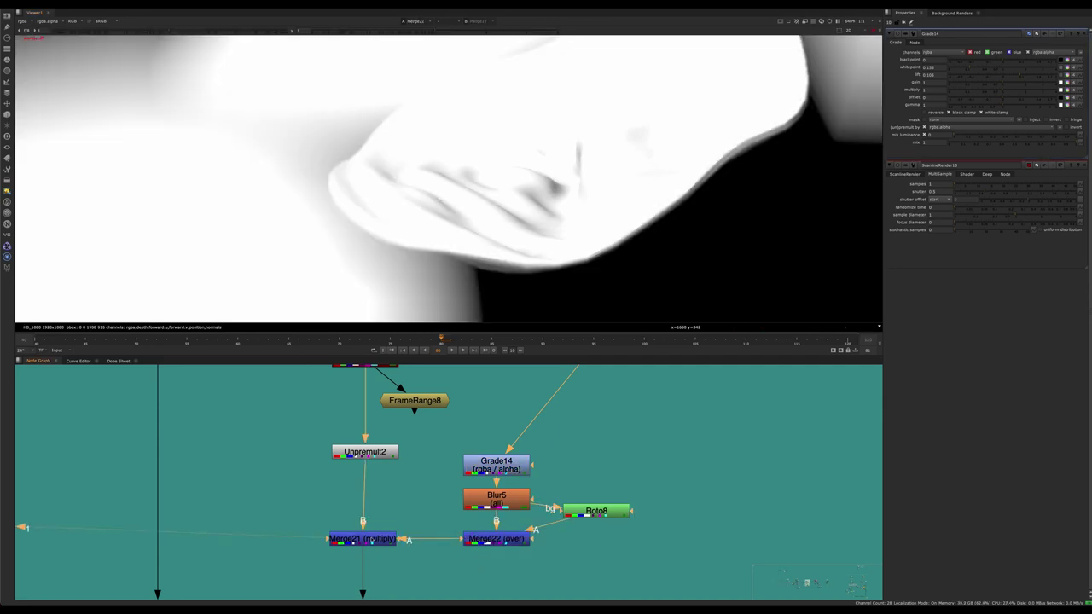
# Open Merge21's properties and toggle the node's disabled state to compare the shading on the enlarged cover
pyautogui.doubleClick(377, 542)
pyautogui.press('d')
pyautogui.press('d')
pyautogui.press('d')
pyautogui.press('d')
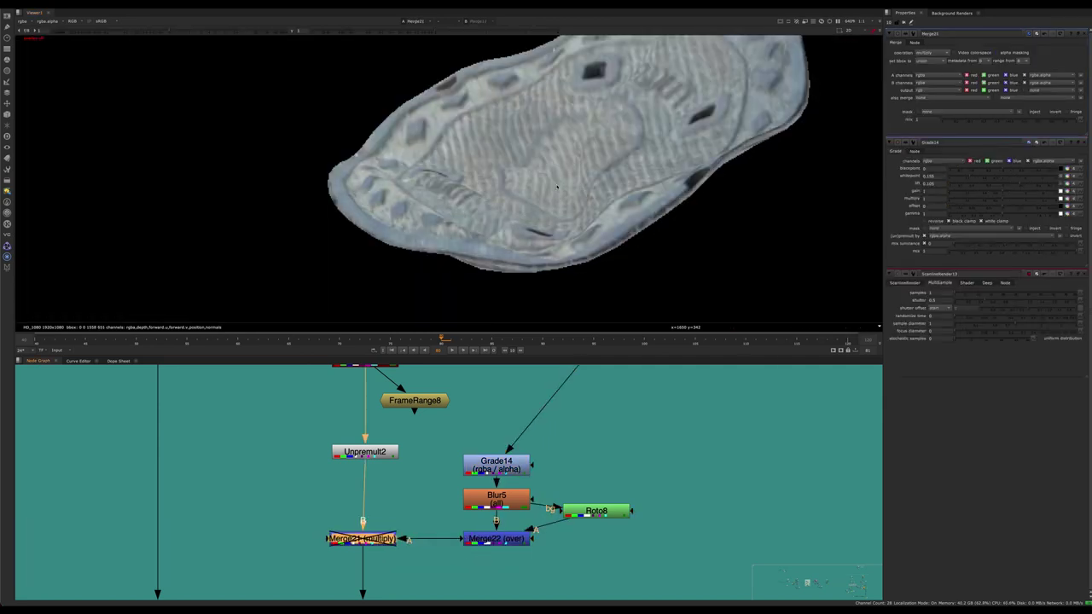
# Toggle Merge21 off and on a few more times, leave it enabled and view the whole cover
pyautogui.press('d')
pyautogui.press('d')
pyautogui.press('d')
pyautogui.press('d')
pyautogui.scroll(-4, 461, 394)
pyautogui.moveTo(483, 462); pyautogui.dragTo(490, 482, button='middle')
pyautogui.scroll(-6, 442, 252)
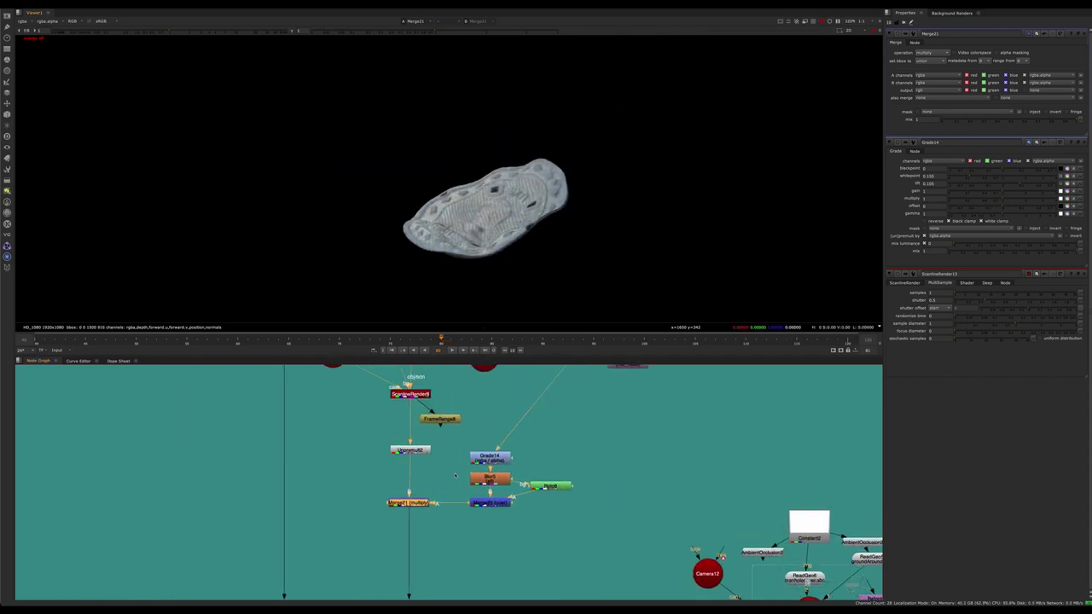
# View the specular render from ScanlineRender9 and look over the nodes feeding it
pyautogui.moveTo(452, 553); pyautogui.dragTo(493, 381, button='middle')
pyautogui.moveTo(490, 534); pyautogui.dragTo(499, 363, button='middle')
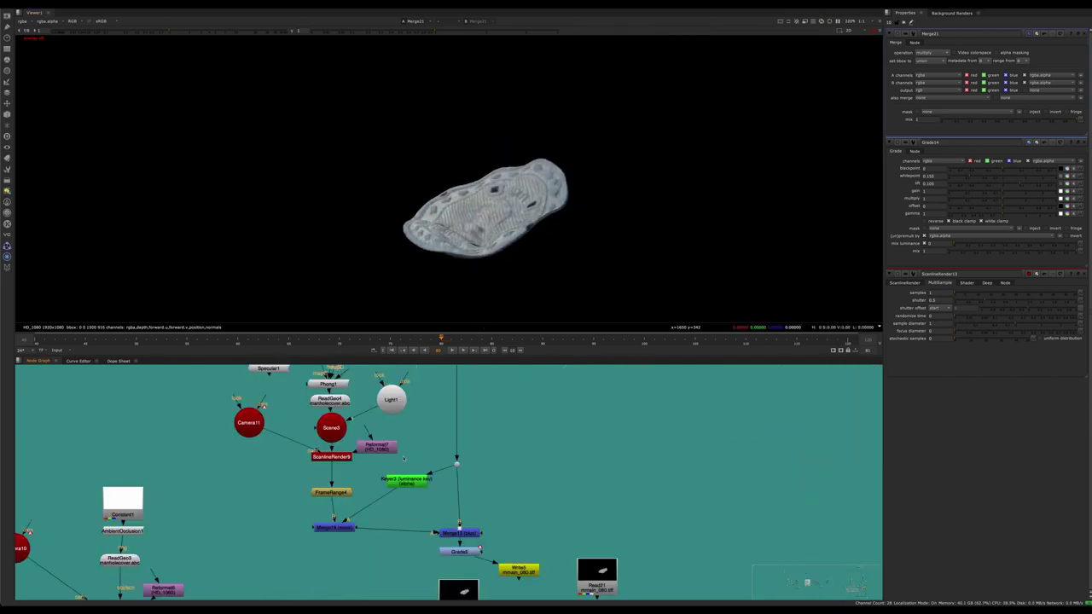
pyautogui.click(346, 458)
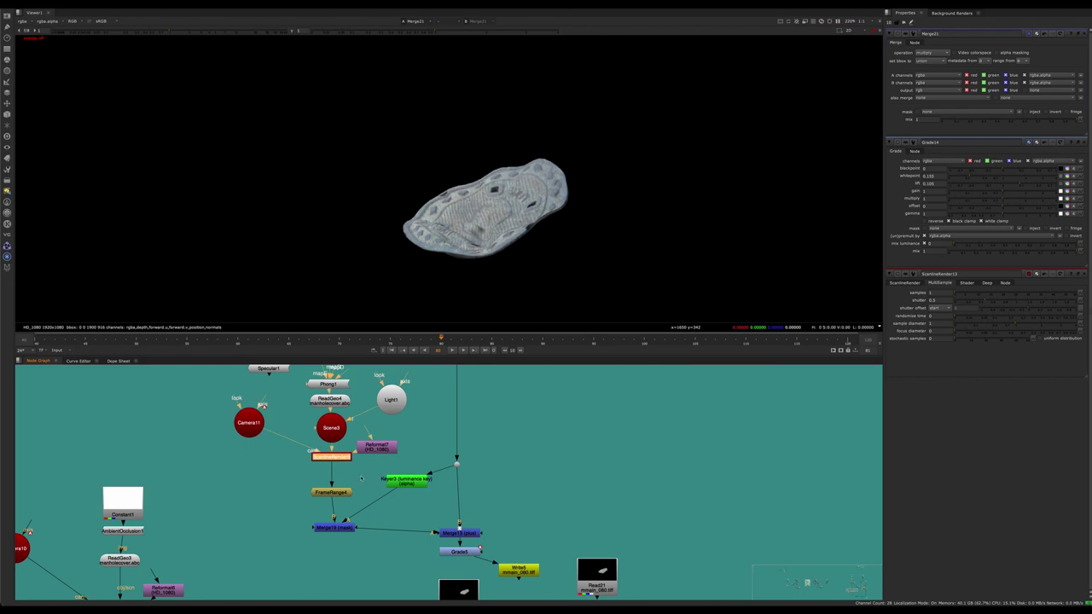
pyautogui.press('1')
pyautogui.click(359, 405)
pyautogui.moveTo(455, 367); pyautogui.dragTo(531, 500, button='middle')
pyautogui.scroll(-5, 421, 483)
pyautogui.scroll(6, 425, 523)
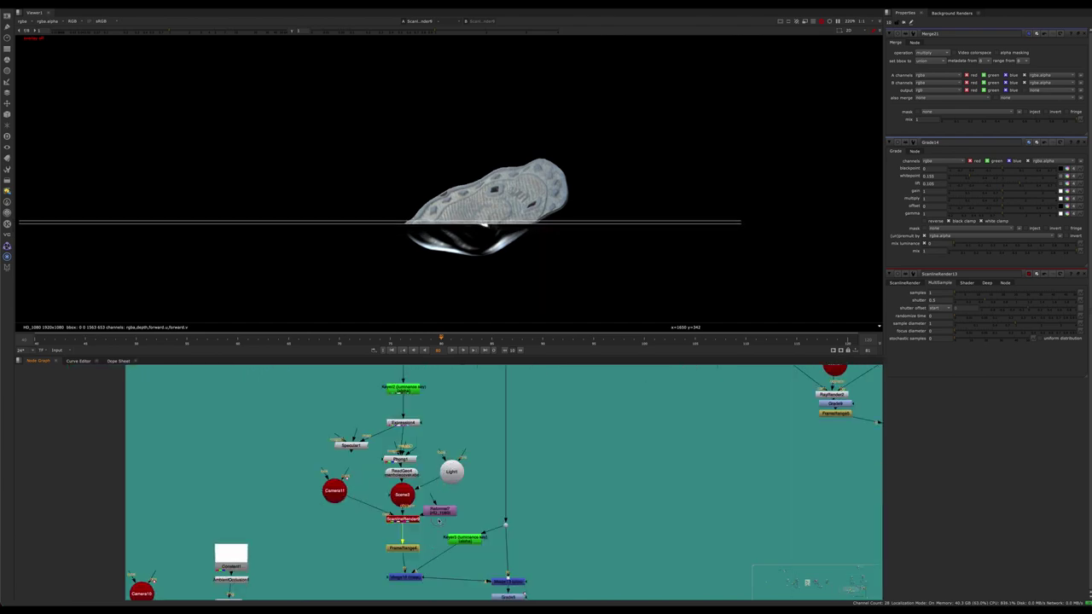
# Open the Phong1 material's properties and review its settings against the specular render
pyautogui.click(383, 485)
pyautogui.scroll(-3, 425, 499)
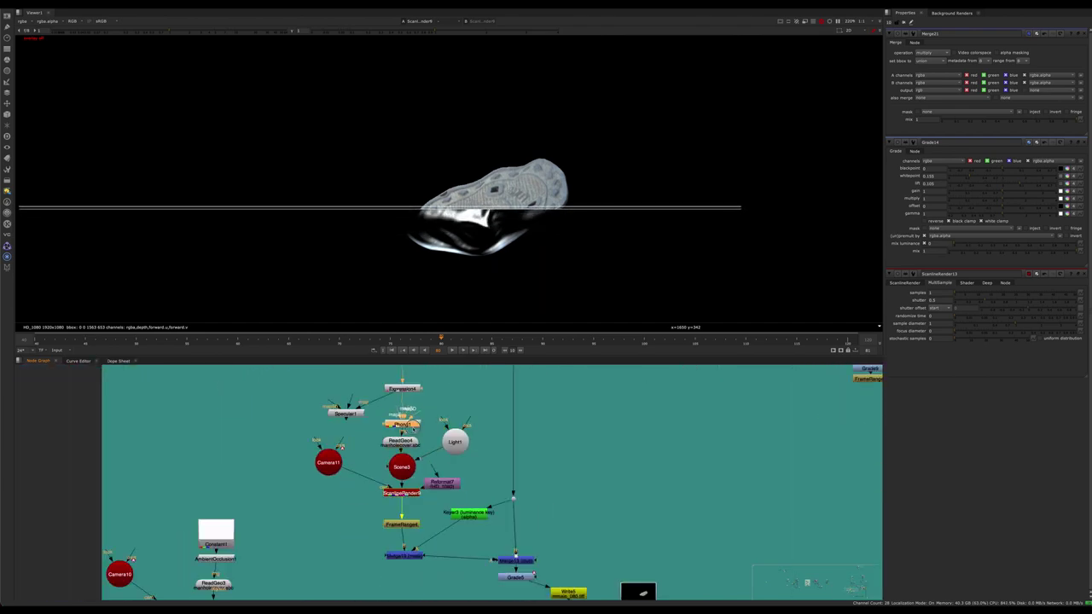
pyautogui.scroll(4, 410, 435)
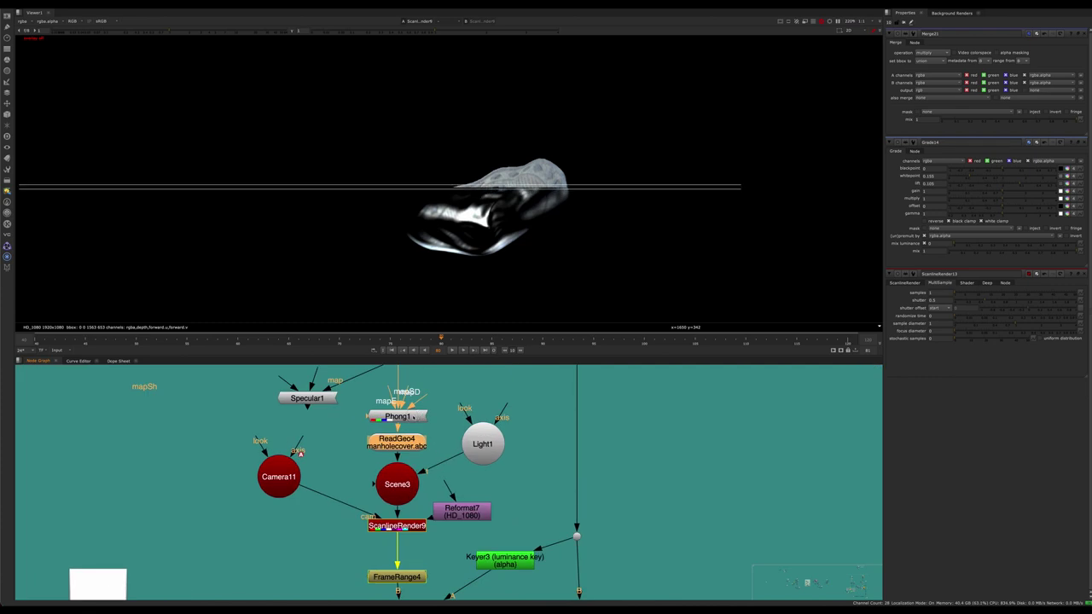
pyautogui.doubleClick(407, 417)
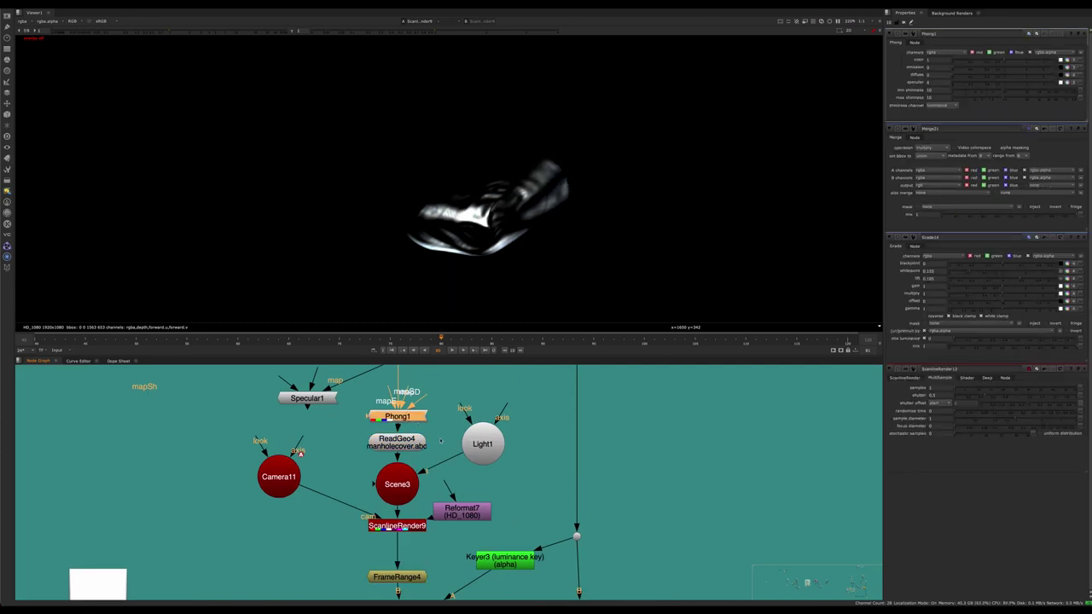
pyautogui.moveTo(450, 432)
pyautogui.mouseDown(button='middle')
pyautogui.moveTo(423, 420)
pyautogui.moveTo(430, 429)
pyautogui.mouseUp(button='middle')
pyautogui.moveTo(407, 524); pyautogui.dragTo(416, 491, button='middle')
pyautogui.click(415, 489)
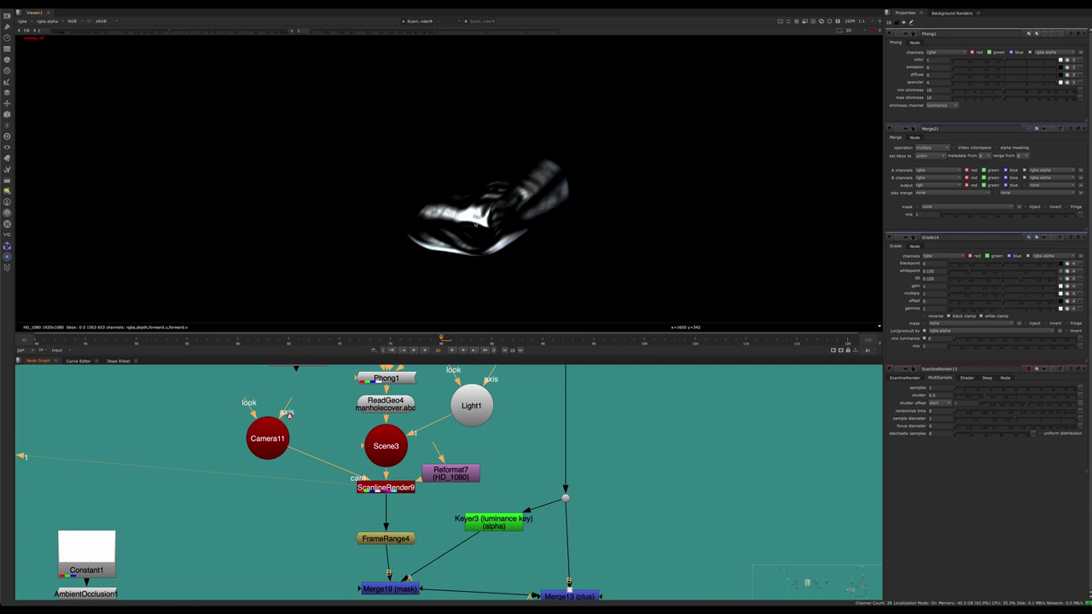
# View the masked specular output of Merge19
pyautogui.moveTo(478, 548); pyautogui.dragTo(477, 472, button='middle')
pyautogui.scroll(4, 477, 473)
pyautogui.moveTo(342, 536); pyautogui.dragTo(332, 540)
pyautogui.press('1')
# View Keyer3's output, open its properties and inspect its luminance-key alpha channel up close
pyautogui.click(544, 442)
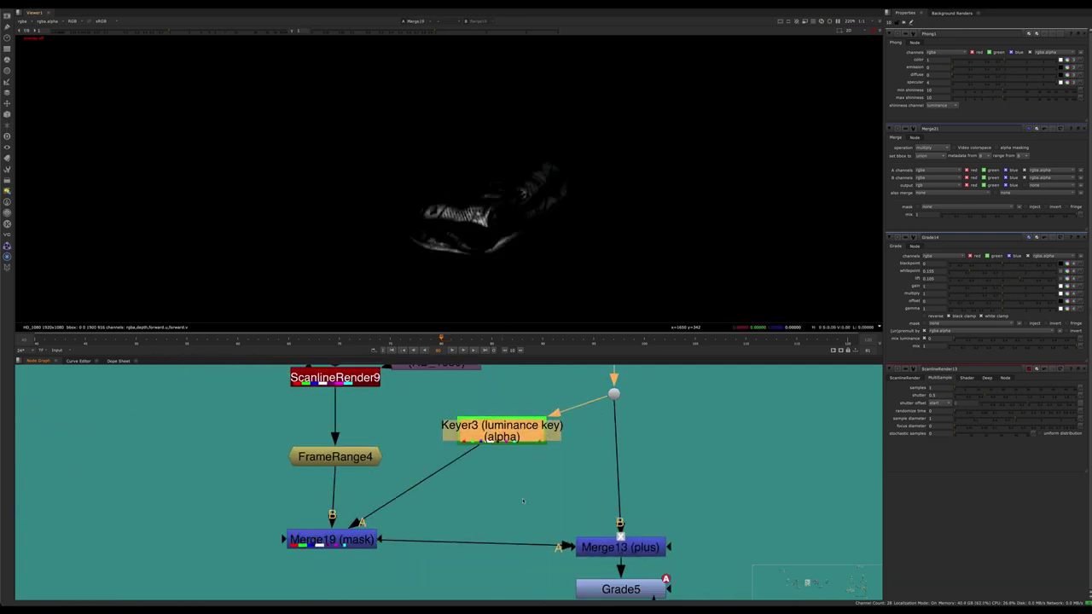
pyautogui.press('1')
pyautogui.click(575, 221)
pyautogui.press('a')
pyautogui.press('a')
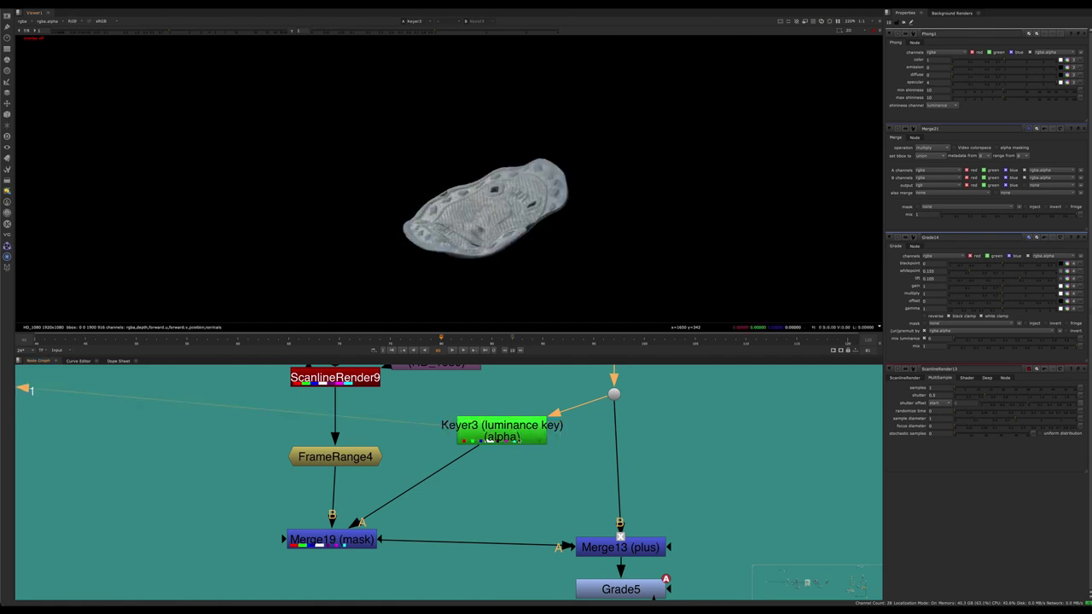
pyautogui.doubleClick(524, 425)
pyautogui.moveTo(525, 444); pyautogui.dragTo(528, 450)
pyautogui.click(538, 271)
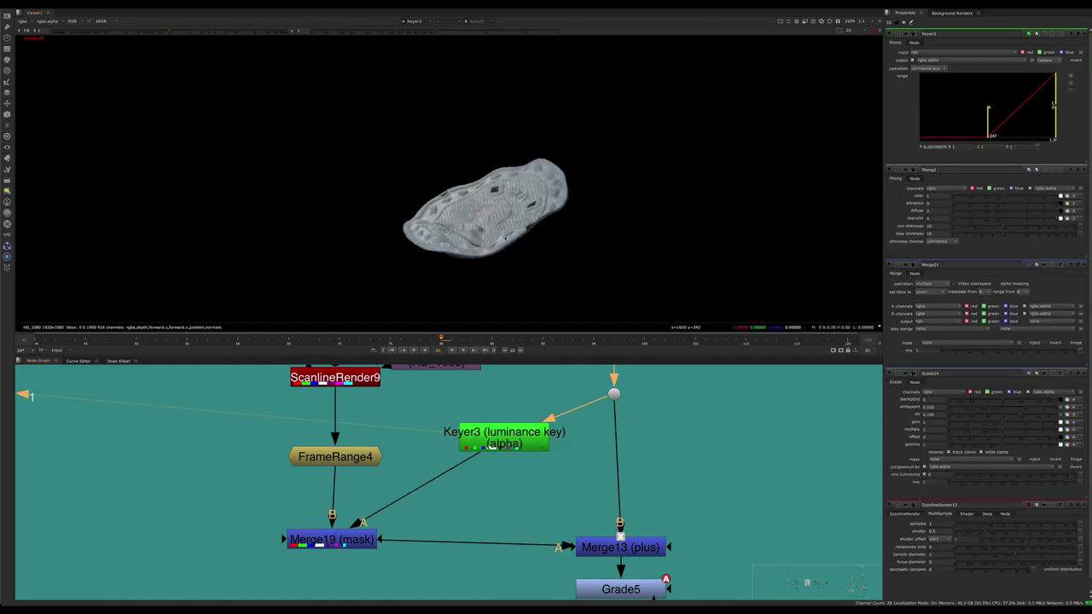
pyautogui.press('a')
pyautogui.scroll(5, 491, 226)
pyautogui.moveTo(437, 201); pyautogui.dragTo(444, 210, button='middle')
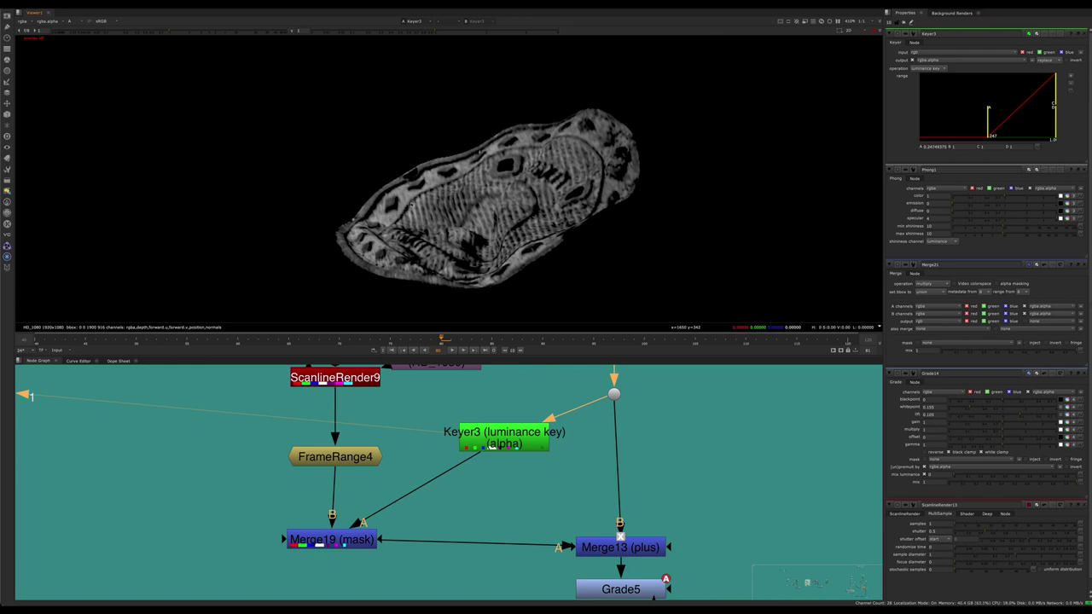
# View the Merge19 mask result again in full colour with the whole cover in frame
pyautogui.click(334, 539)
pyautogui.press('1')
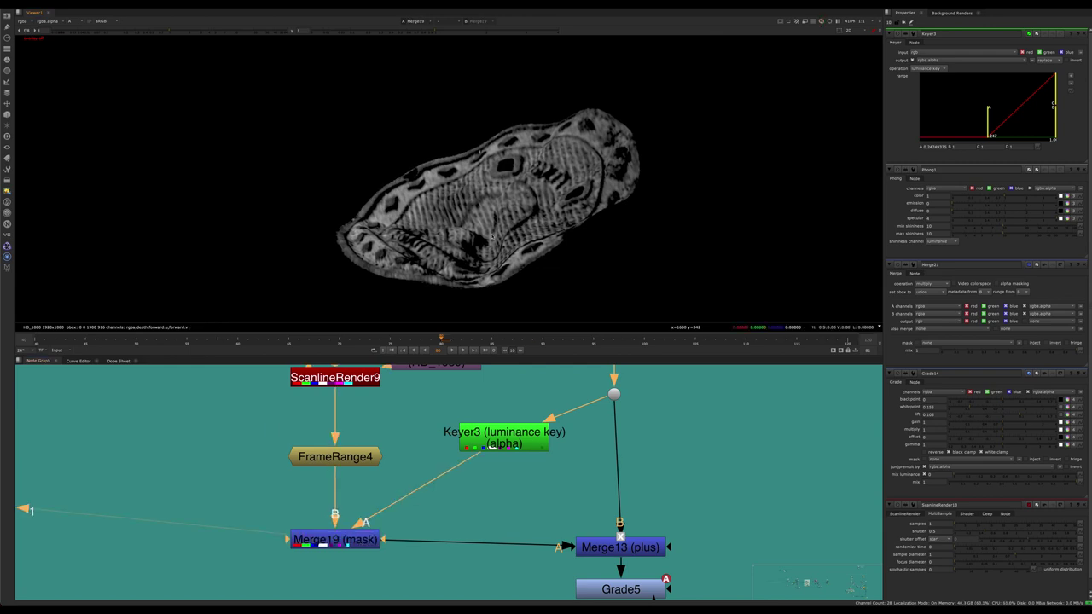
pyautogui.scroll(-4, 466, 271)
pyautogui.moveTo(466, 275); pyautogui.dragTo(405, 263, button='middle')
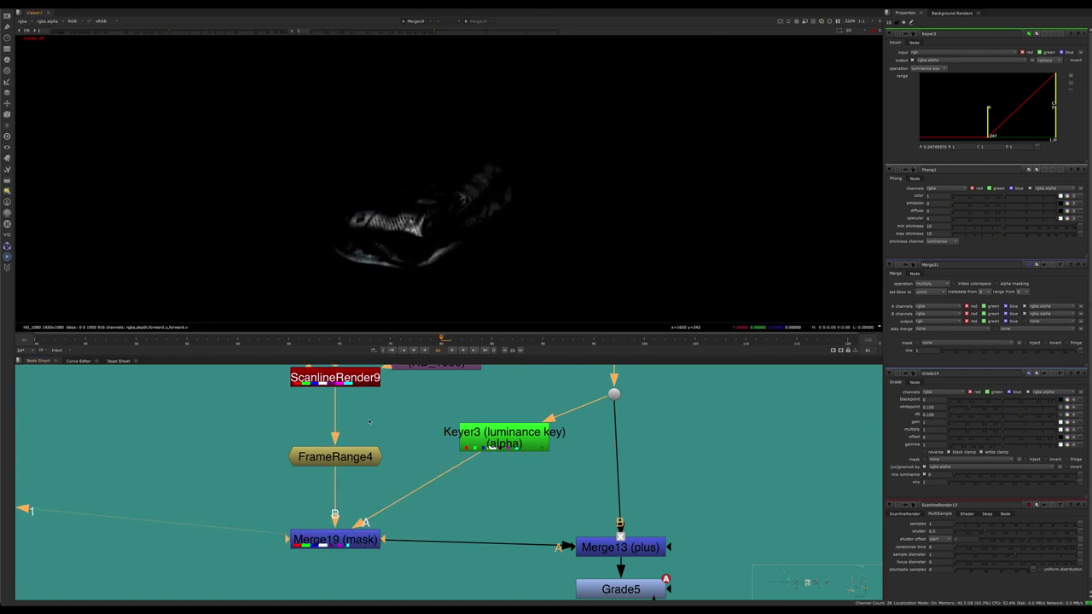
# Open ScanlineRender9's MultiSample settings and set the samples to 1
pyautogui.moveTo(375, 408); pyautogui.dragTo(407, 466, button='middle')
pyautogui.doubleClick(381, 436)
pyautogui.click(943, 43)
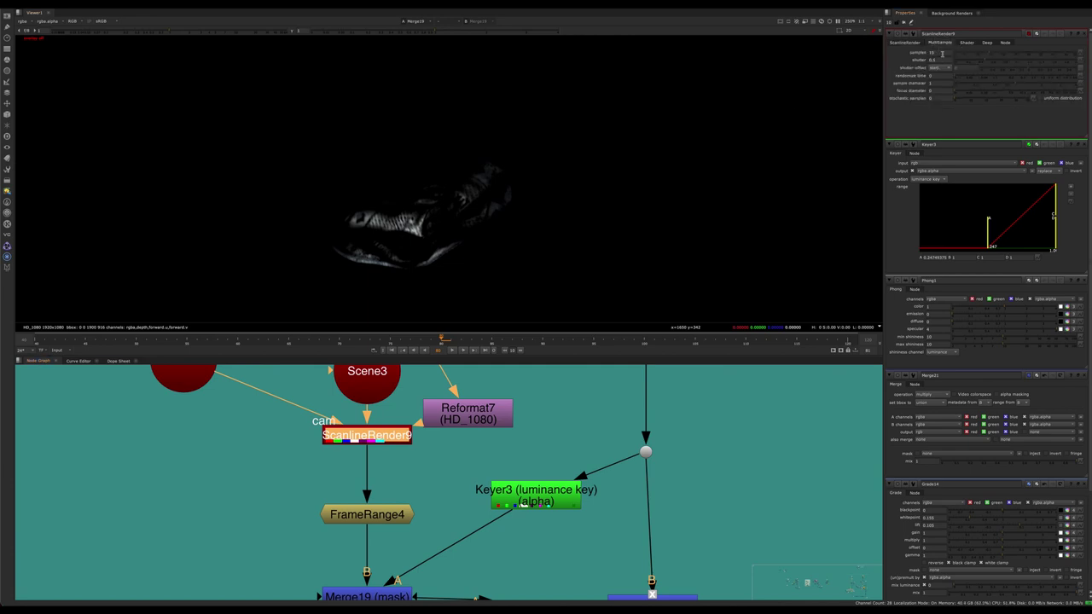
pyautogui.moveTo(465, 410); pyautogui.dragTo(468, 361, button='middle')
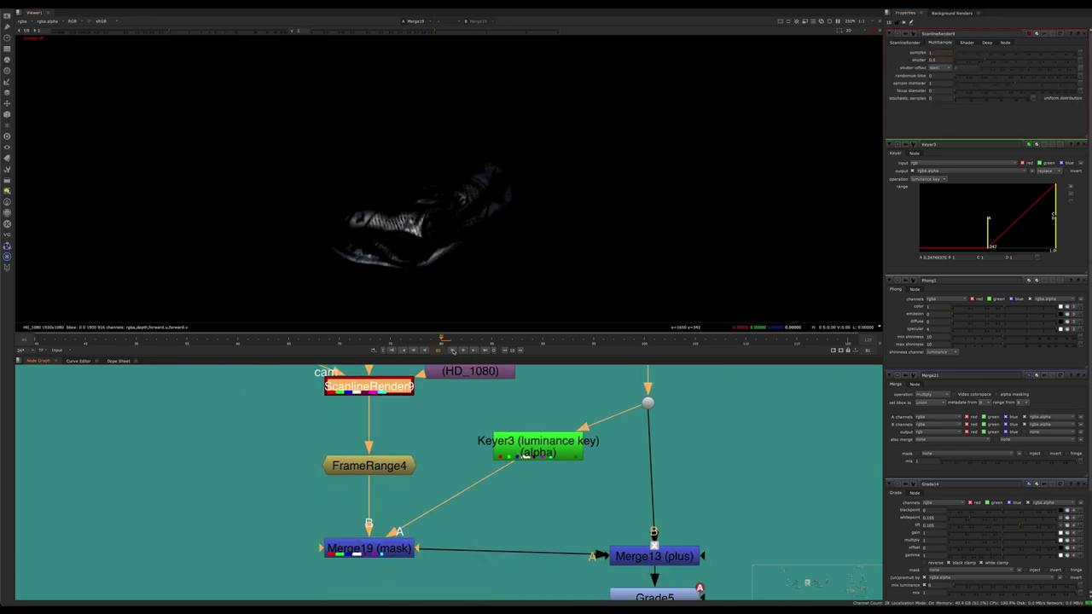
# Play and scrub the masked specular highlights over several frames and return to frame 80
pyautogui.click(517, 517)
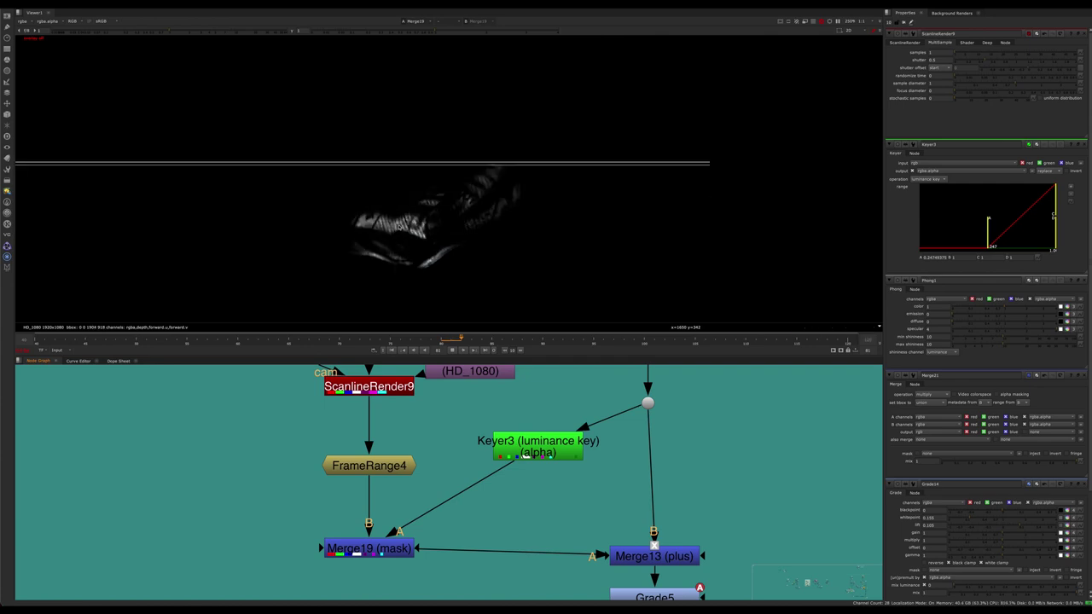
pyautogui.click(440, 340)
pyautogui.moveTo(440, 340); pyautogui.dragTo(471, 339)
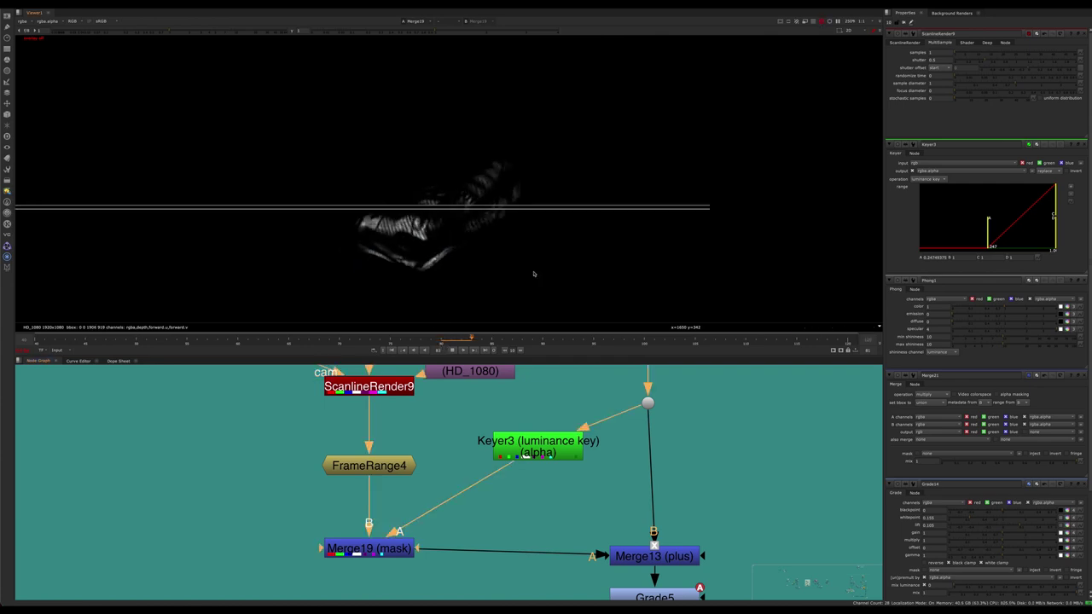
pyautogui.press('Right')
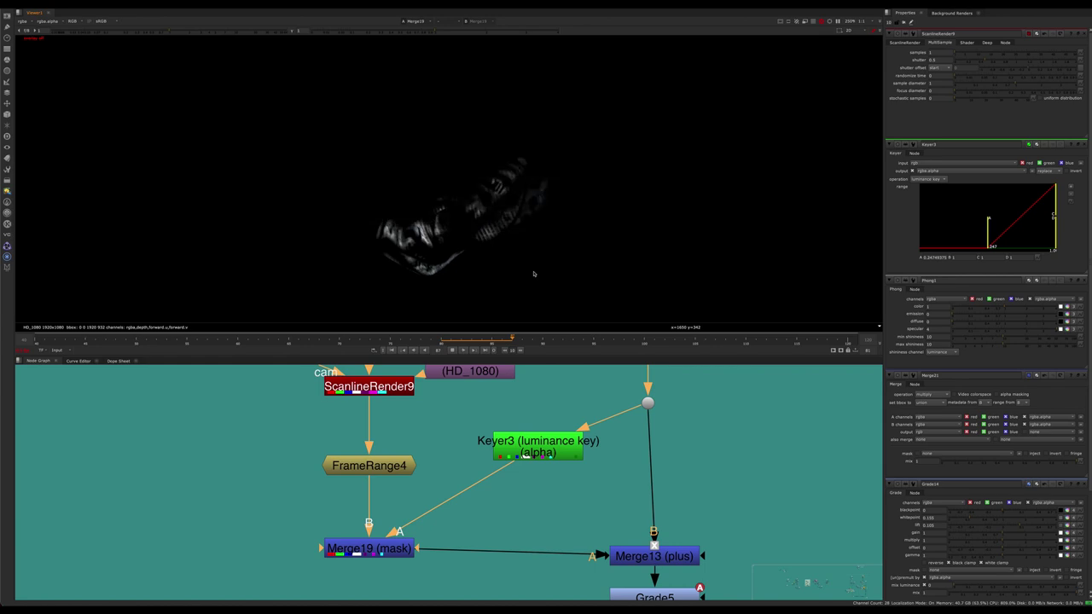
pyautogui.click(450, 338)
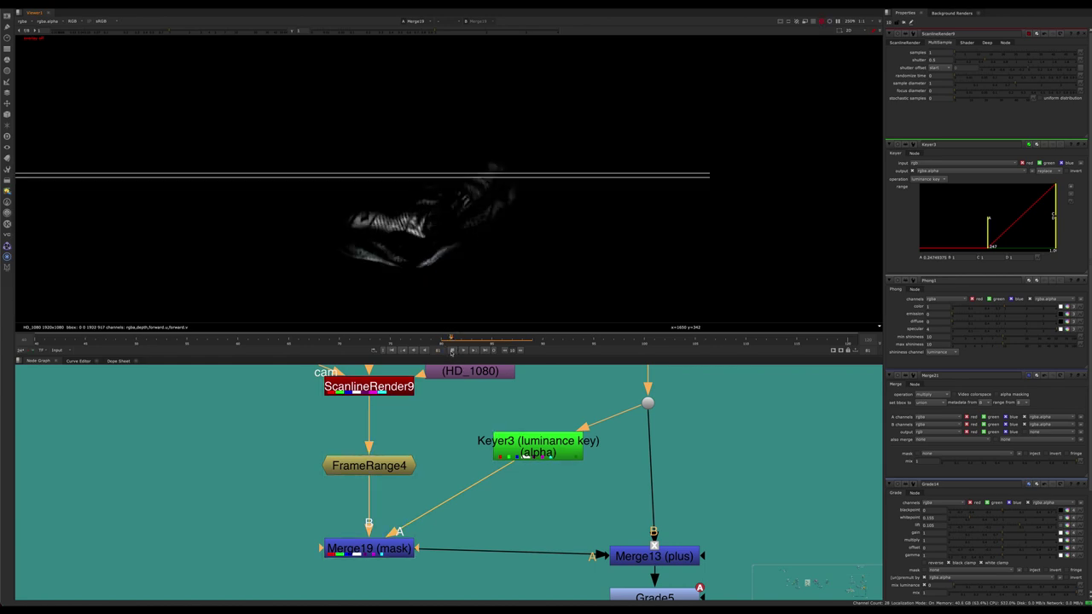
pyautogui.press('l')
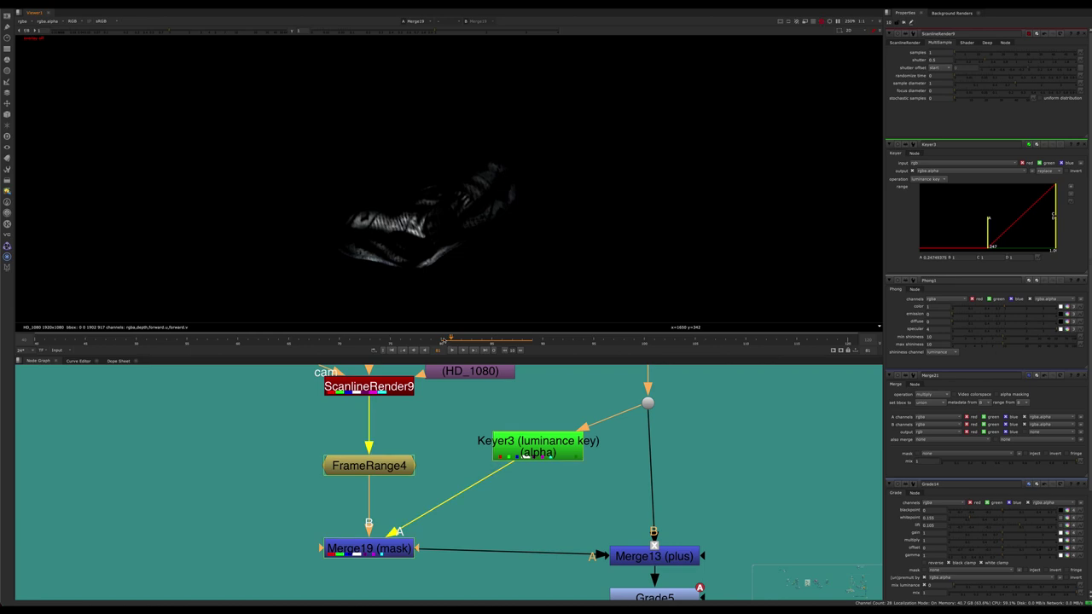
pyautogui.click(443, 339)
# Examine the specular setup, including Specular1, Phong1, ReadGeo4 and Light1 around Scene3
pyautogui.scroll(-3, 430, 548)
pyautogui.moveTo(430, 548); pyautogui.dragTo(430, 592, button='middle')
pyautogui.moveTo(418, 484); pyautogui.dragTo(426, 507, button='middle')
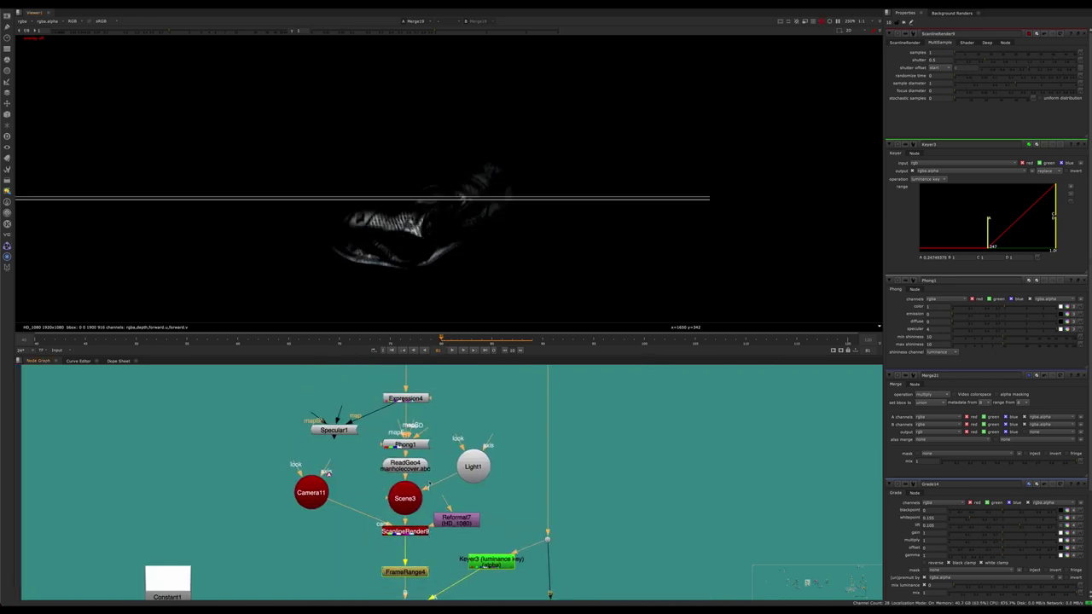
pyautogui.scroll(2, 421, 505)
pyautogui.click(411, 417)
pyautogui.moveTo(583, 427); pyautogui.dragTo(542, 478, button='middle')
pyautogui.scroll(-3, 574, 424)
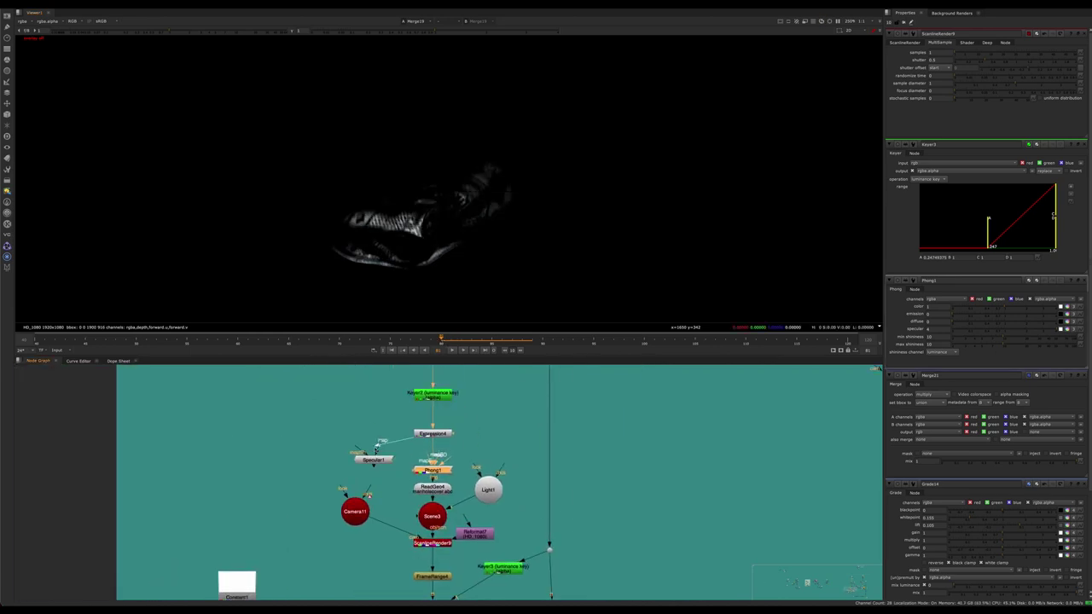
pyautogui.moveTo(377, 449); pyautogui.dragTo(399, 477)
pyautogui.scroll(4, 408, 484)
pyautogui.moveTo(338, 434); pyautogui.dragTo(280, 426)
pyautogui.moveTo(532, 499); pyautogui.dragTo(466, 474, button='middle')
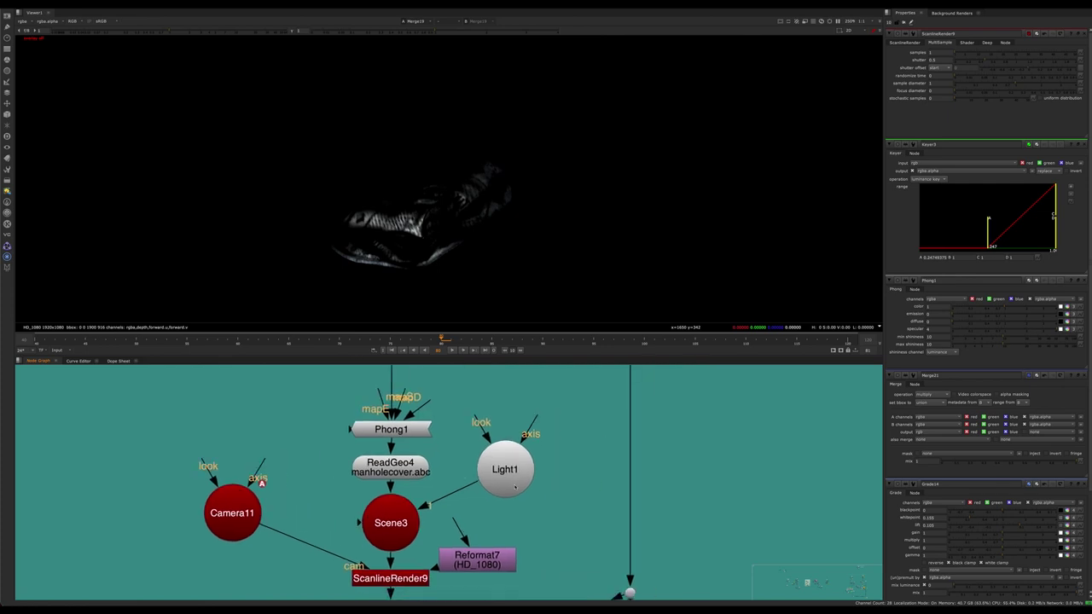
pyautogui.moveTo(517, 484)
pyautogui.mouseDown()
pyautogui.moveTo(530, 499)
pyautogui.moveTo(529, 475)
pyautogui.moveTo(529, 488)
pyautogui.mouseUp()
pyautogui.moveTo(414, 431); pyautogui.dragTo(414, 418)
pyautogui.click(413, 464)
pyautogui.scroll(-4, 435, 448)
pyautogui.moveTo(379, 491); pyautogui.dragTo(363, 439, button='middle')
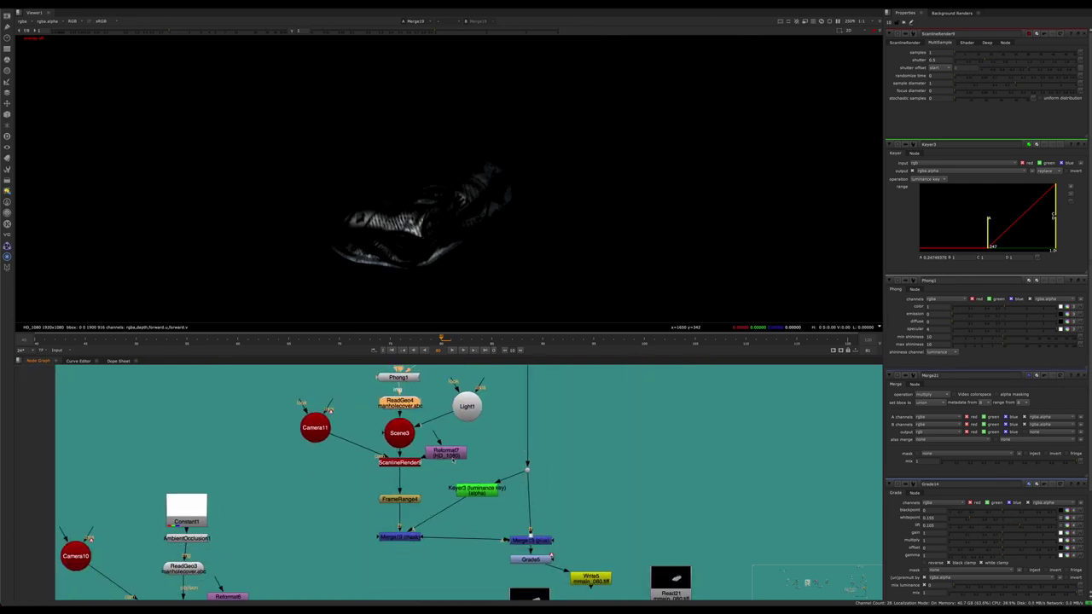
# View the pre-rendered cover from Read23 and centre it in the viewer
pyautogui.moveTo(508, 482); pyautogui.dragTo(386, 460, button='middle')
pyautogui.moveTo(497, 497); pyautogui.dragTo(426, 519)
pyautogui.moveTo(434, 585); pyautogui.dragTo(427, 484, button='middle')
pyautogui.scroll(4, 428, 484)
pyautogui.click(384, 495)
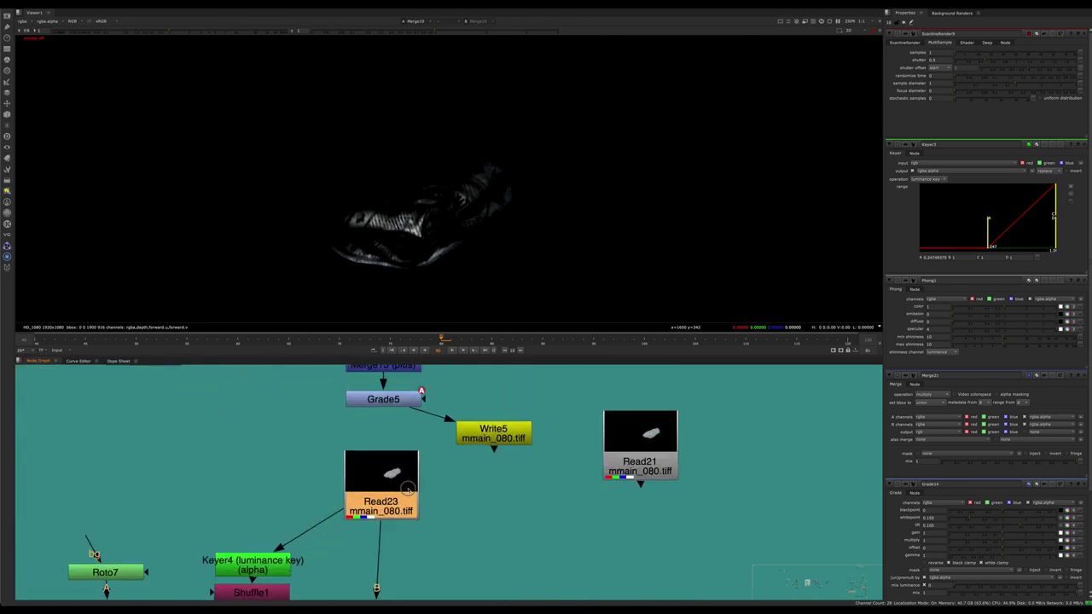
pyautogui.press('1')
pyautogui.scroll(-3, 510, 206)
pyautogui.moveTo(378, 258); pyautogui.dragTo(448, 238, button='middle')
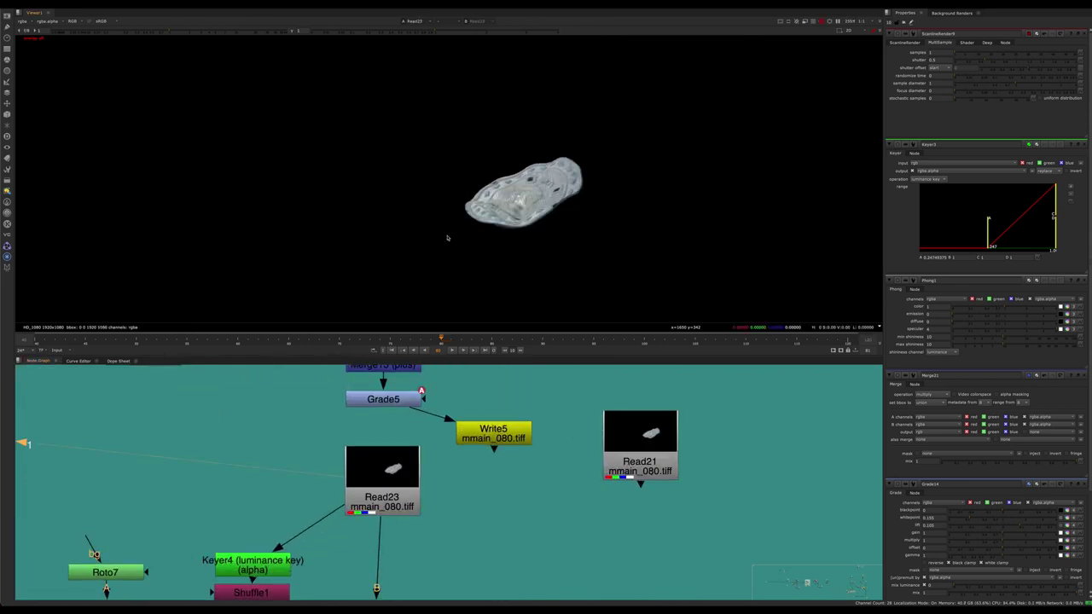
# Play back the pre-rendered cover sequence from several points on the timeline
pyautogui.click(464, 351)
pyautogui.click(160, 342)
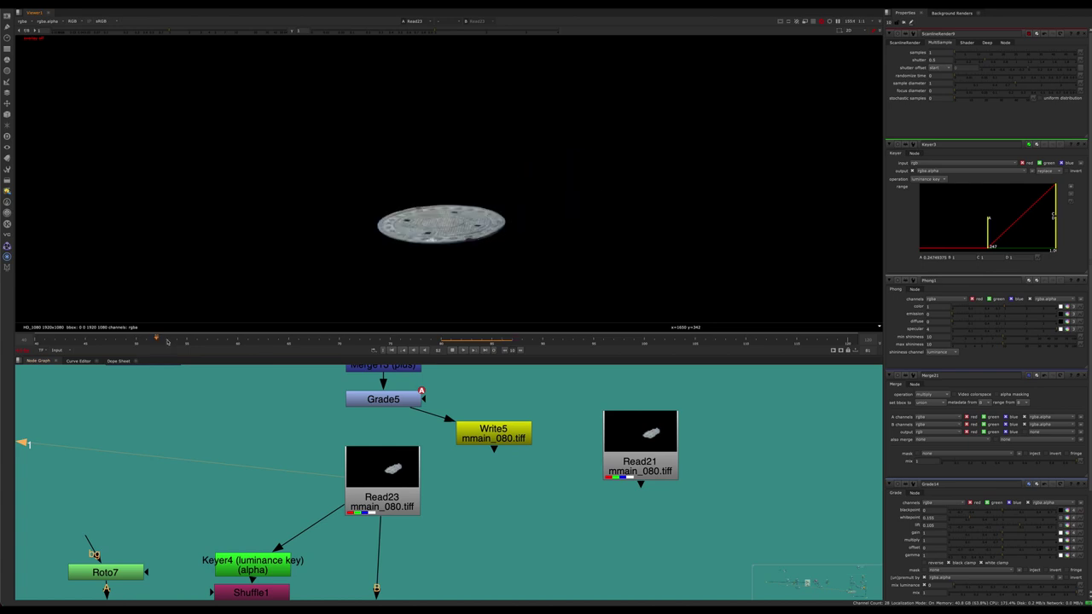
pyautogui.click(403, 341)
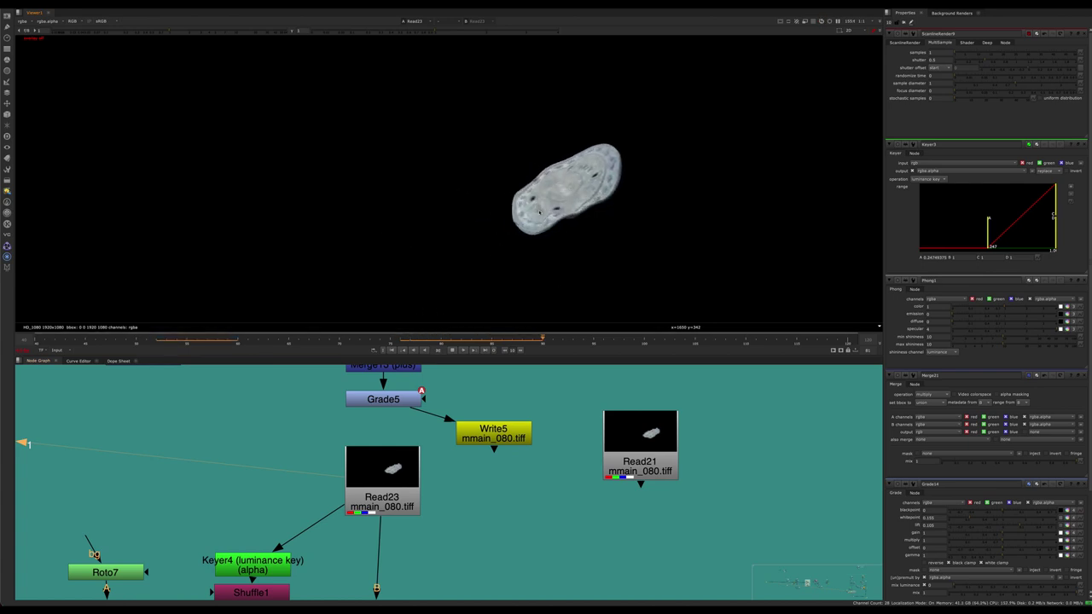
pyautogui.click(449, 339)
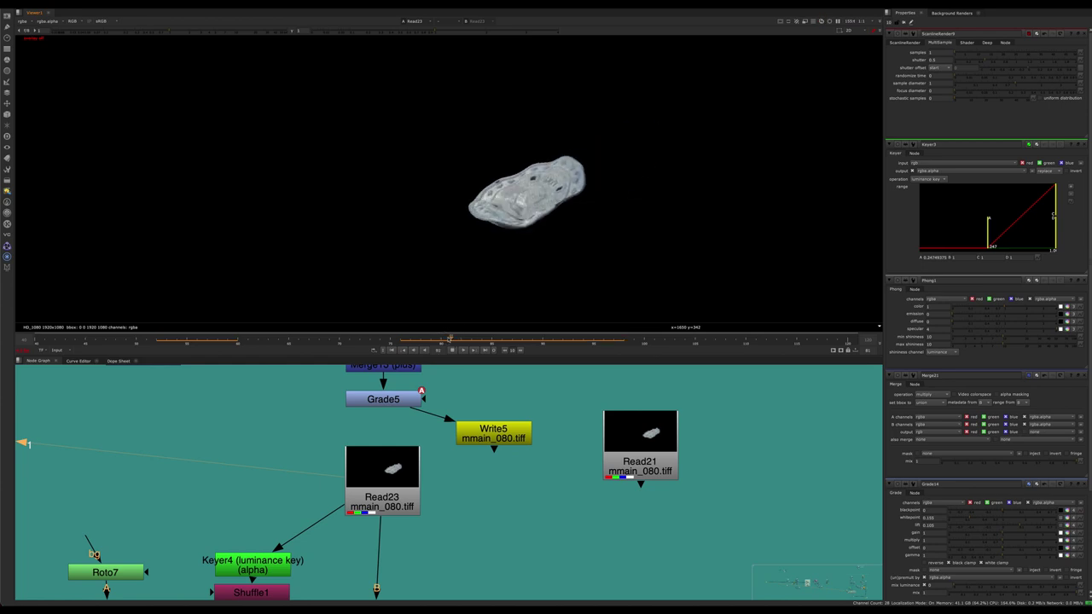
pyautogui.click(453, 350)
# View the output of Merge12 and toggle the node off and on to compare the multiplied shading
pyautogui.scroll(-6, 470, 503)
pyautogui.scroll(4, 453, 554)
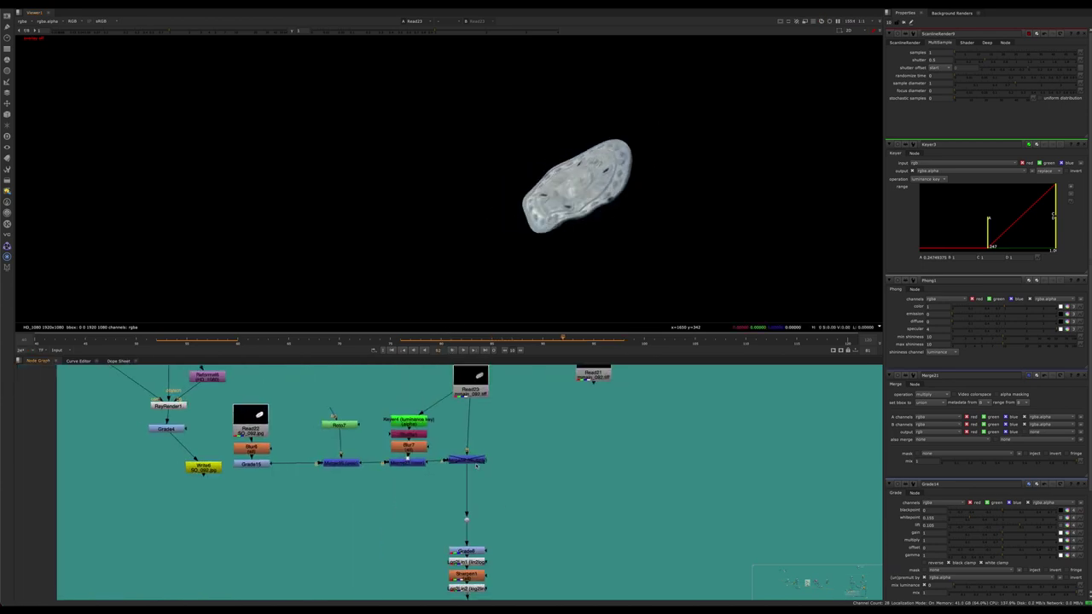
pyautogui.moveTo(476, 466)
pyautogui.mouseDown(button='middle')
pyautogui.moveTo(552, 515)
pyautogui.moveTo(540, 443)
pyautogui.moveTo(505, 389)
pyautogui.moveTo(528, 448)
pyautogui.mouseUp(button='middle')
pyautogui.moveTo(596, 422); pyautogui.dragTo(489, 461)
pyautogui.moveTo(488, 461); pyautogui.dragTo(498, 505, button='middle')
pyautogui.scroll(4, 512, 500)
pyautogui.press('1')
pyautogui.moveTo(605, 446); pyautogui.dragTo(495, 504)
pyautogui.press('d')
pyautogui.press('d')
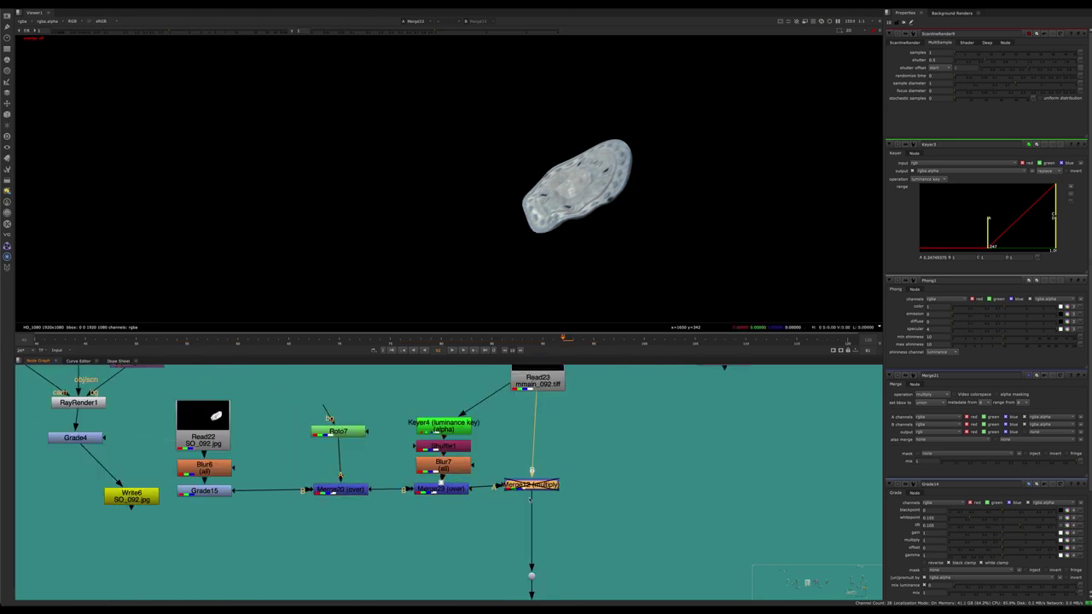
pyautogui.press('d')
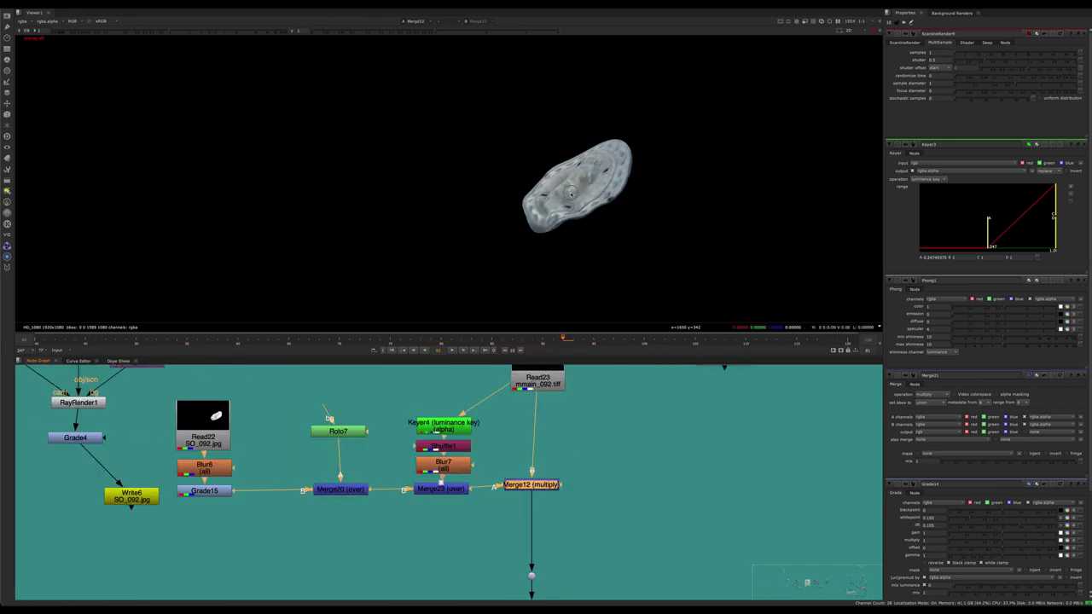
# Open Merge12's properties and toggle the node on the enlarged cover, checking the Read22 shading branch that feeds it
pyautogui.scroll(3, 570, 194)
pyautogui.press('d')
pyautogui.press('d')
pyautogui.doubleClick(547, 491)
pyautogui.press('d')
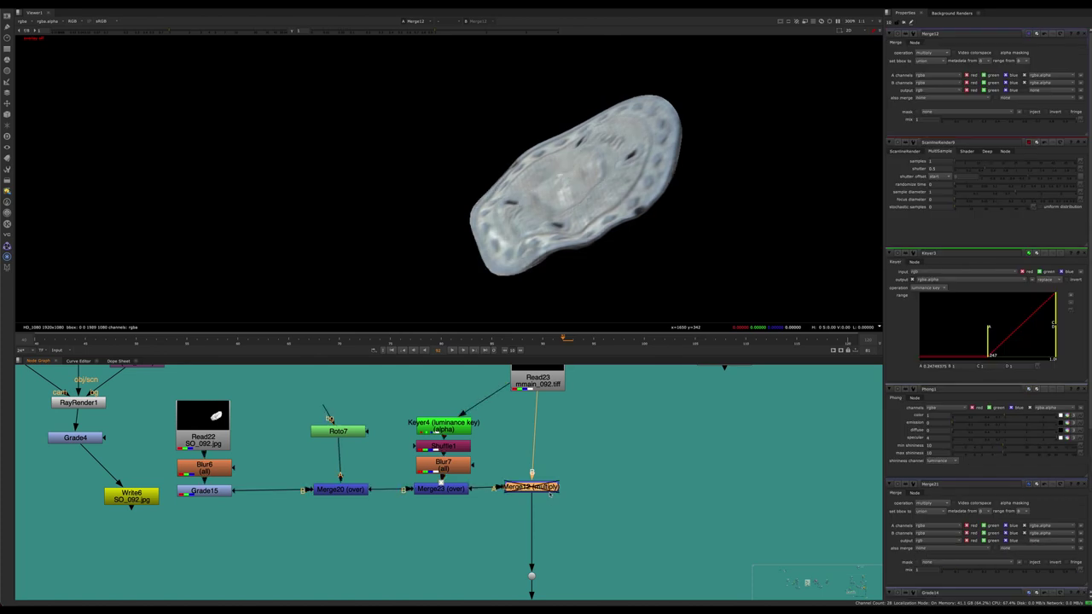
pyautogui.moveTo(239, 448); pyautogui.dragTo(412, 500, button='middle')
pyautogui.press('d')
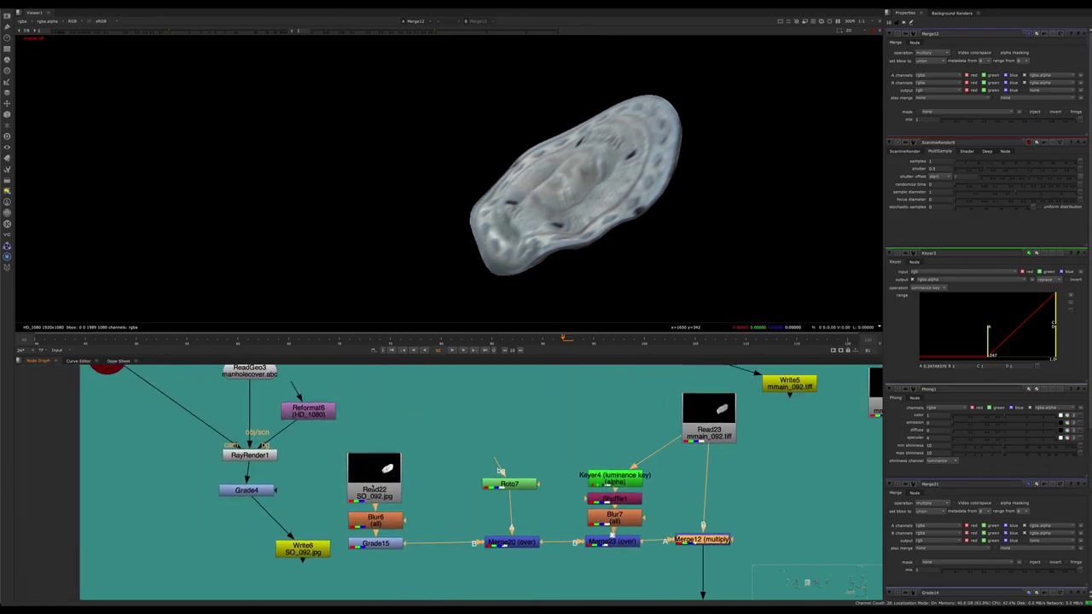
# View the Read22 shading pass and trace its ambient occlusion setup, selecting ReadGeo3 and RayRender1
pyautogui.click(376, 490)
pyautogui.press('1')
pyautogui.scroll(-3, 578, 189)
pyautogui.scroll(-3, 455, 510)
pyautogui.scroll(3, 378, 416)
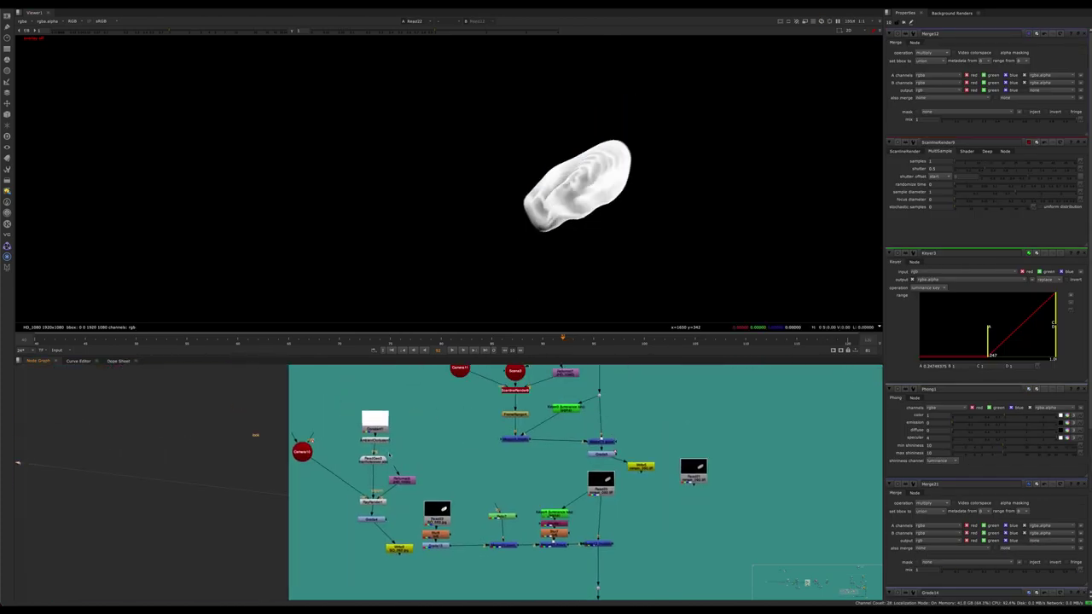
pyautogui.moveTo(378, 385); pyautogui.dragTo(394, 420, button='middle')
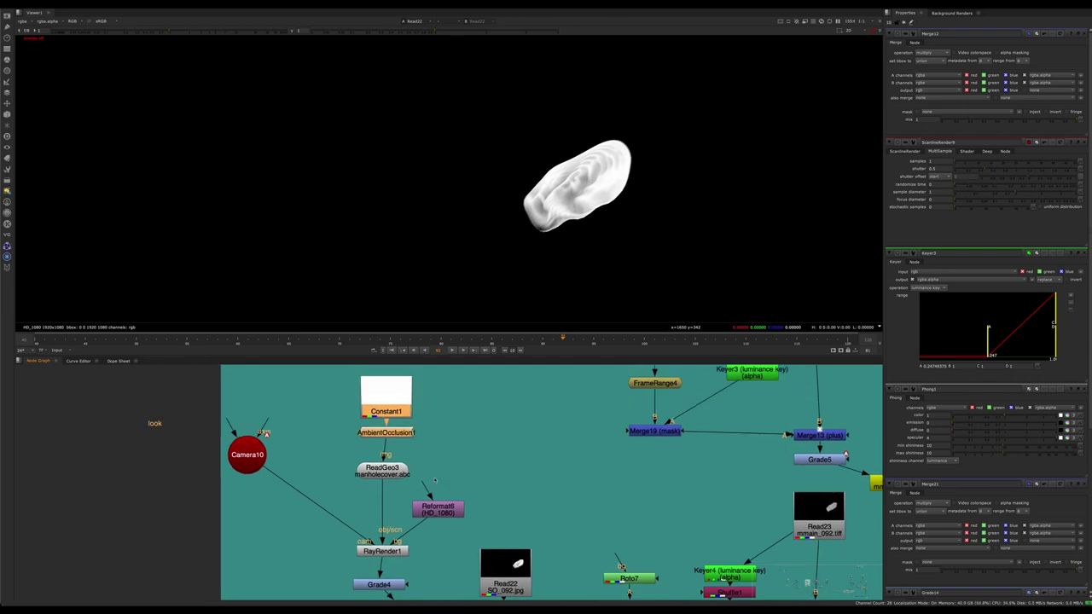
pyautogui.moveTo(416, 460); pyautogui.dragTo(451, 482, button='middle')
pyautogui.keyDown('shift'); pyautogui.click(497, 458); pyautogui.keyUp('shift')
pyautogui.keyDown('shift'); pyautogui.click(485, 473); pyautogui.keyUp('shift')
pyautogui.scroll(-3, 457, 462)
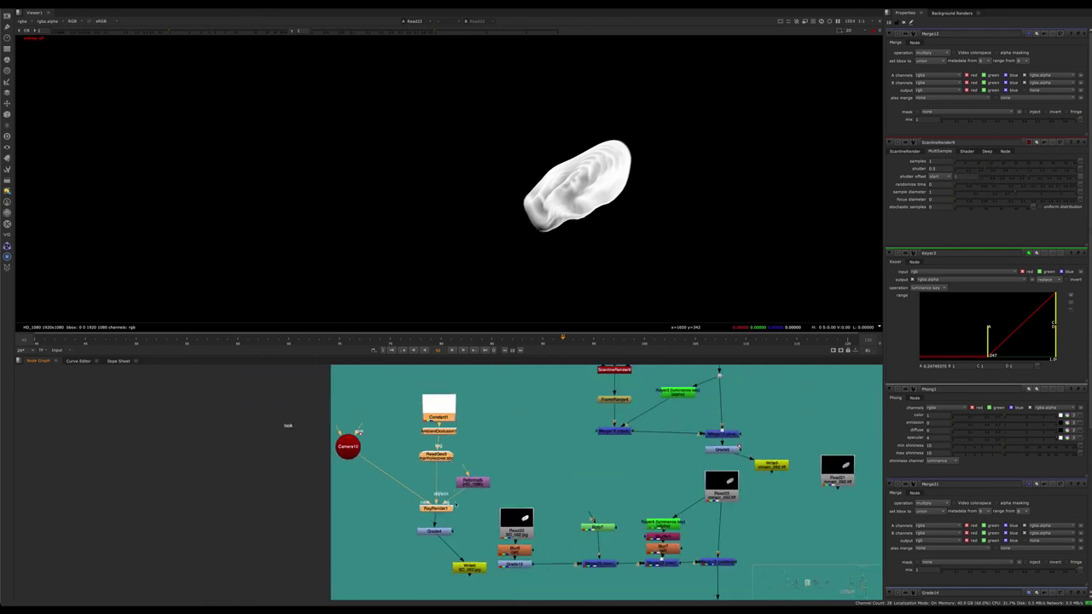
# View the graded shading pass at Grade15 and follow the branch towards Merge12
pyautogui.scroll(3, 445, 515)
pyautogui.moveTo(553, 548); pyautogui.dragTo(466, 483, button='middle')
pyautogui.click(467, 477)
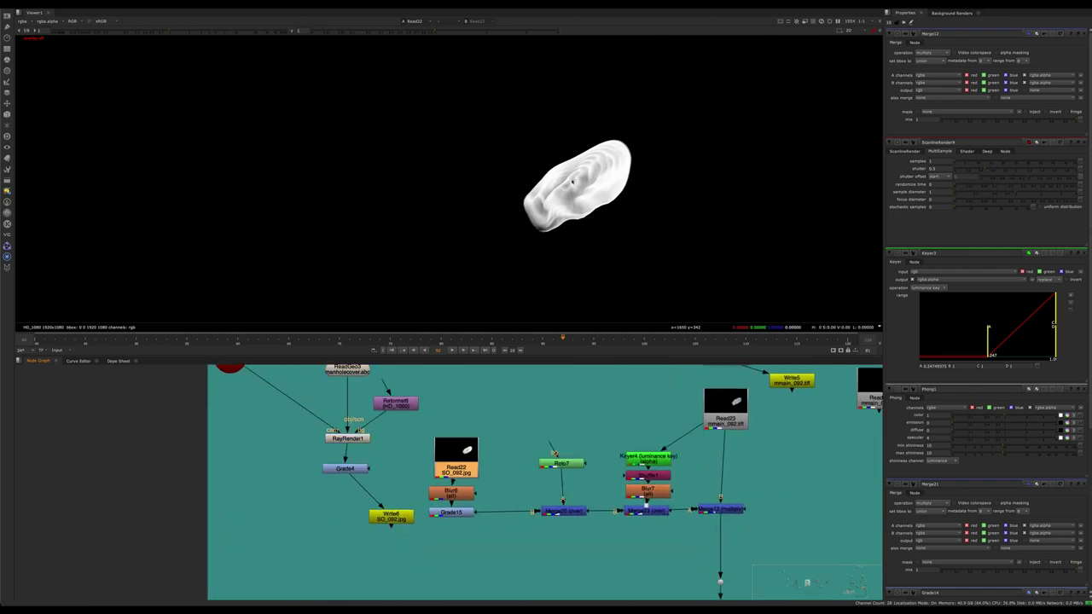
pyautogui.scroll(2, 469, 488)
pyautogui.click(461, 522)
pyautogui.press('1')
pyautogui.moveTo(614, 554); pyautogui.dragTo(469, 547, button='middle')
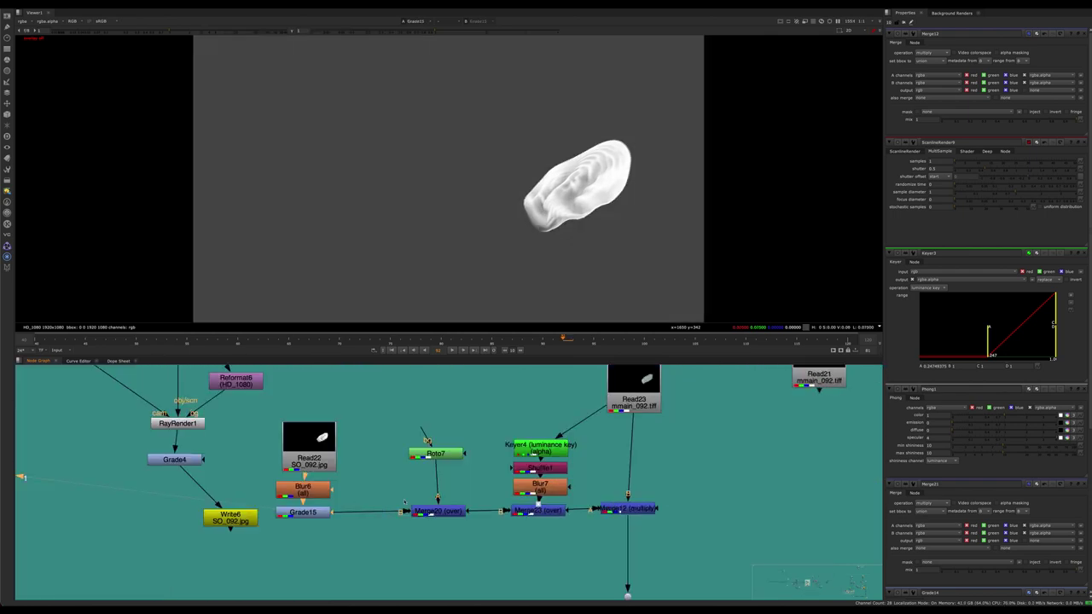
# View Merge12, toggle it off and on to compare the multiplied shading, and play back the cover sequence
pyautogui.moveTo(699, 468); pyautogui.dragTo(602, 529)
pyautogui.press('1')
pyautogui.moveTo(681, 471); pyautogui.dragTo(553, 556)
pyautogui.press('d')
pyautogui.press('d')
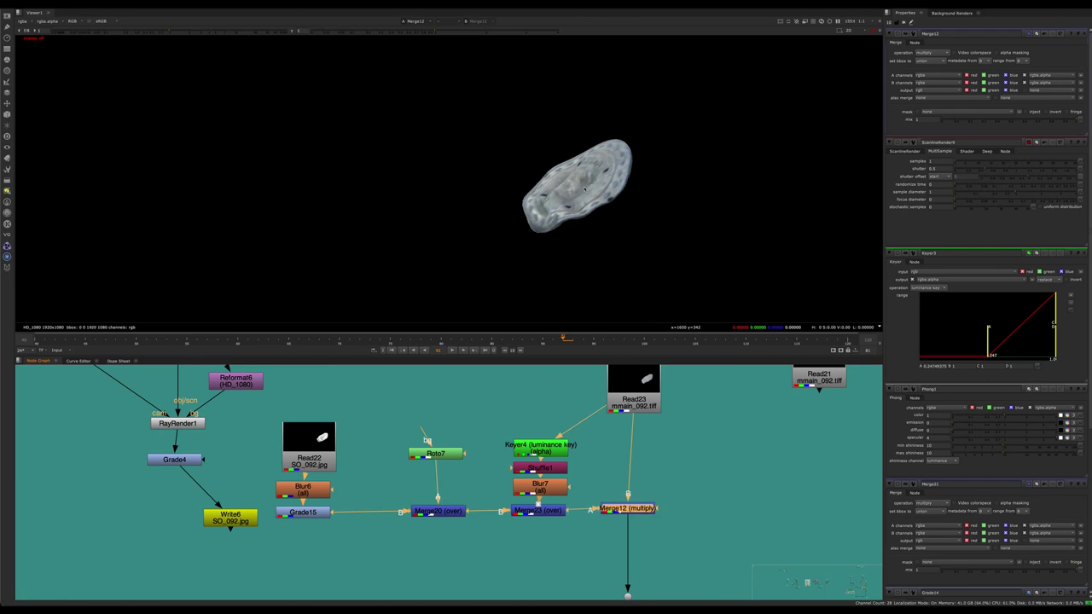
pyautogui.press('d')
pyautogui.scroll(5, 578, 195)
pyautogui.press('d')
pyautogui.scroll(-5, 579, 192)
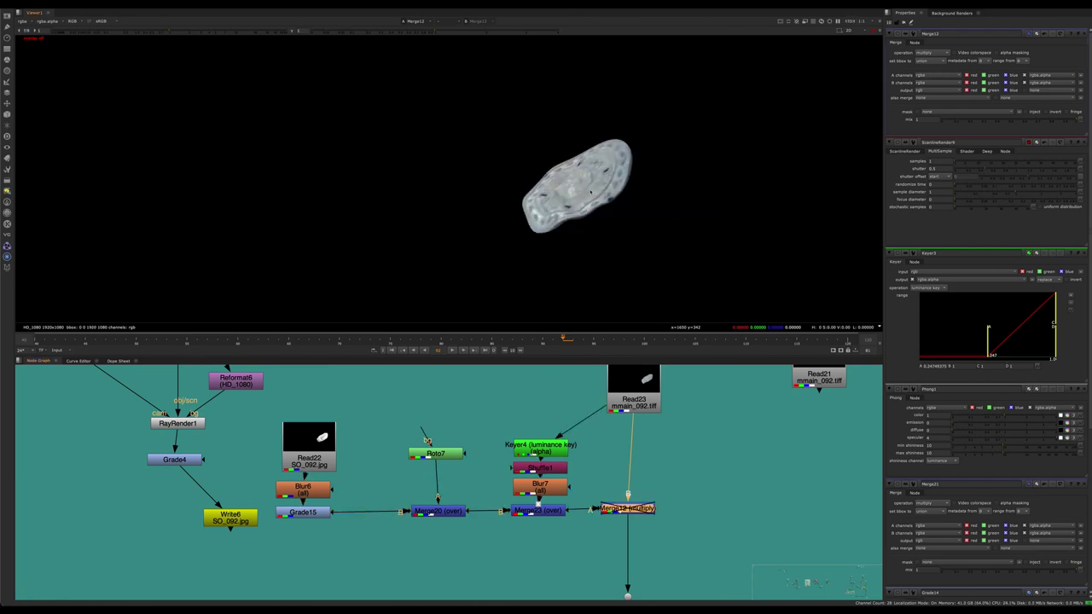
pyautogui.click(453, 351)
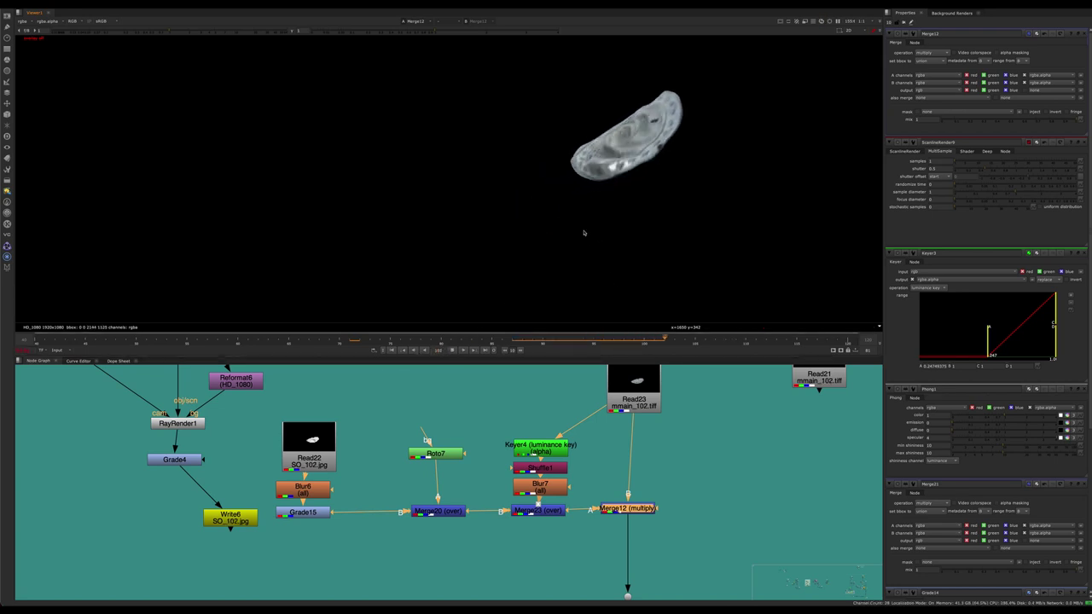
# View the output of the grain node at the end of the cover branch
pyautogui.scroll(-5, 524, 500)
pyautogui.moveTo(524, 501); pyautogui.dragTo(337, 430, button='middle')
pyautogui.scroll(-4, 460, 465)
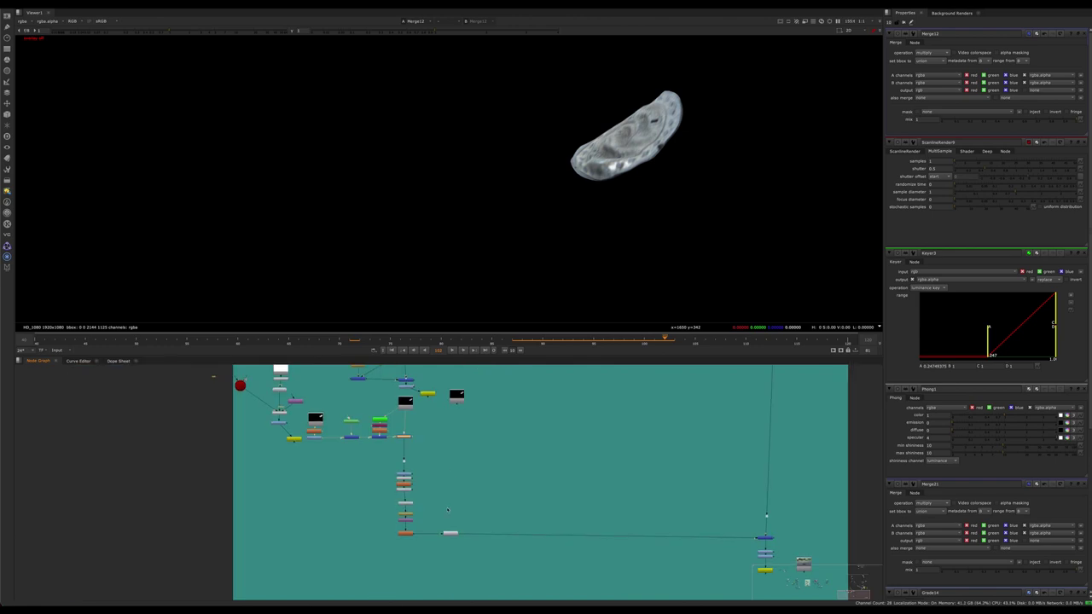
pyautogui.scroll(4, 477, 546)
pyautogui.moveTo(478, 546); pyautogui.dragTo(222, 498, button='middle')
pyautogui.click(363, 443)
pyautogui.press('1')
pyautogui.scroll(-3, 449, 488)
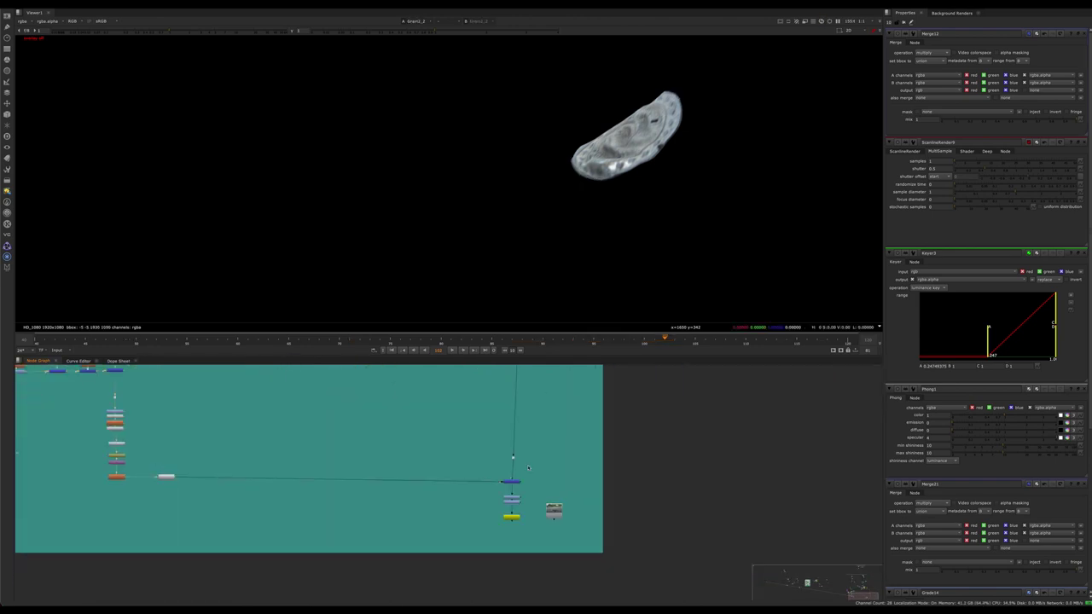
# View the cover composited over the street at Merge11 and check the pre-rendered comp beside the Write node
pyautogui.scroll(3, 502, 488)
pyautogui.press('1')
pyautogui.click(584, 530)
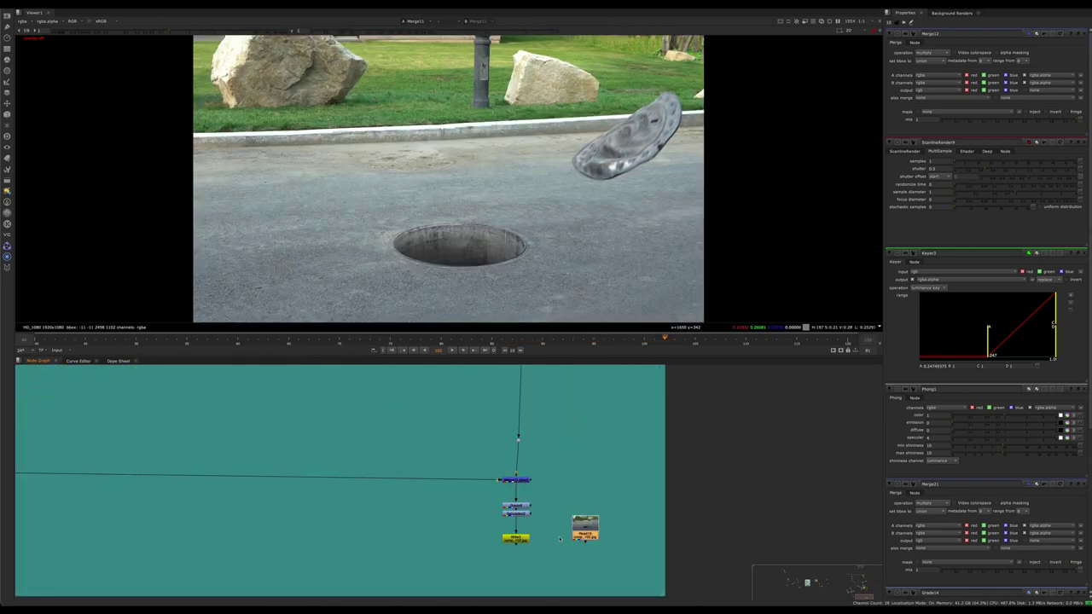
pyautogui.press('1')
pyautogui.moveTo(409, 454); pyautogui.dragTo(555, 454, button='middle')
pyautogui.moveTo(534, 455); pyautogui.dragTo(684, 487)
pyautogui.press('1')
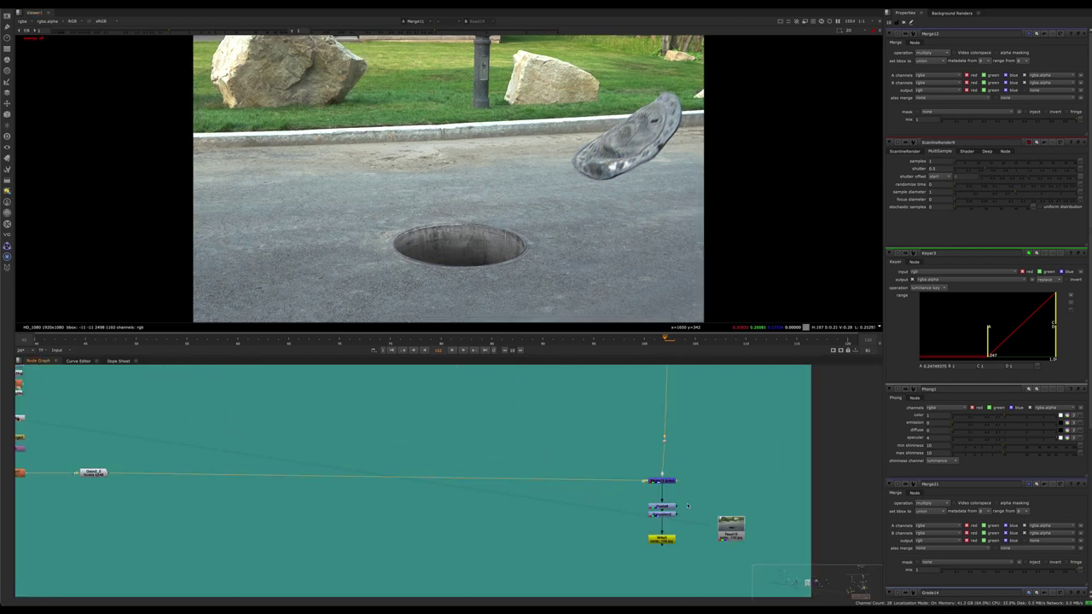
# Keep Merge11 in view and toggle Merge12 off and on to compare the shading in the street composite
pyautogui.press('2')
pyautogui.moveTo(539, 468); pyautogui.dragTo(629, 390, button='middle')
pyautogui.press('1')
pyautogui.press('2')
pyautogui.scroll(-3, 513, 474)
pyautogui.press('1')
pyautogui.moveTo(486, 465); pyautogui.dragTo(511, 515, button='middle')
pyautogui.scroll(5, 515, 508)
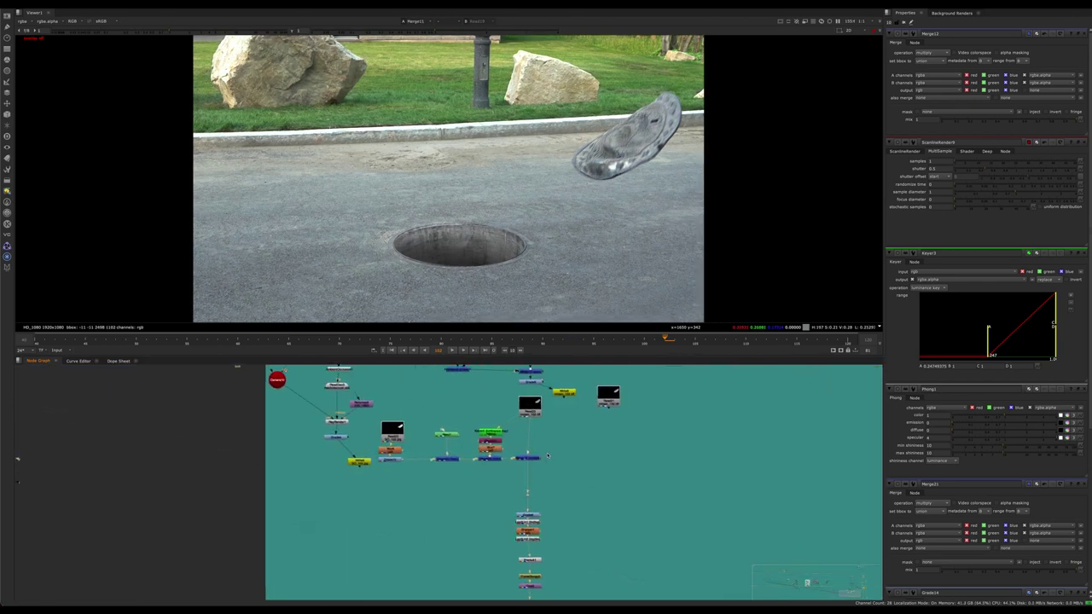
pyautogui.click(534, 442)
pyautogui.press('d')
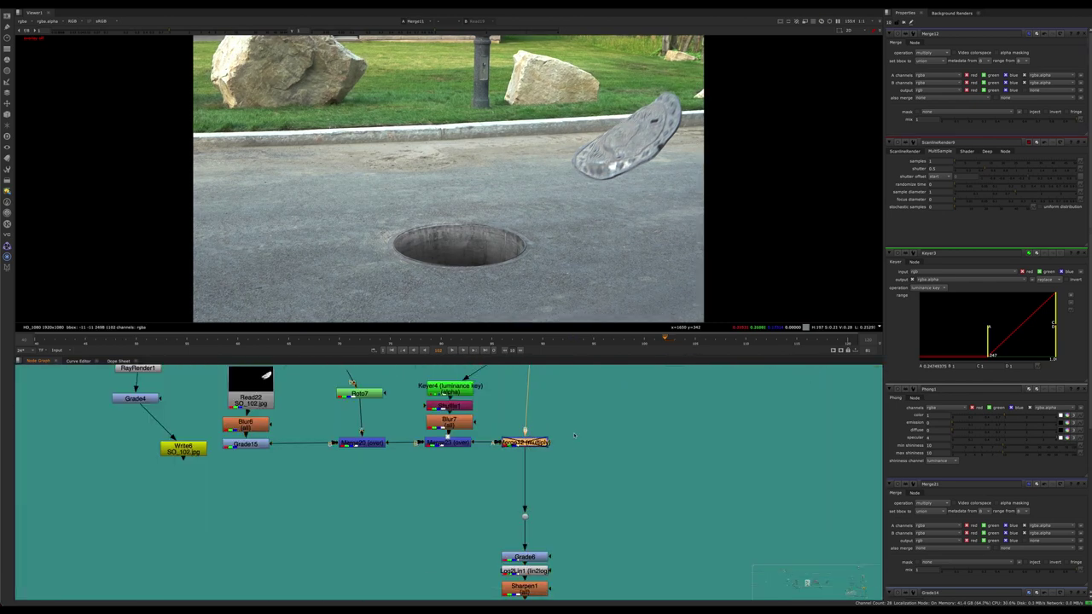
pyautogui.press('d')
# View the saturation node below Merge11 and play back the pre-rendered street comp
pyautogui.scroll(-4, 574, 435)
pyautogui.moveTo(574, 436); pyautogui.dragTo(287, 372, button='middle')
pyautogui.moveTo(807, 569); pyautogui.dragTo(559, 503, button='middle')
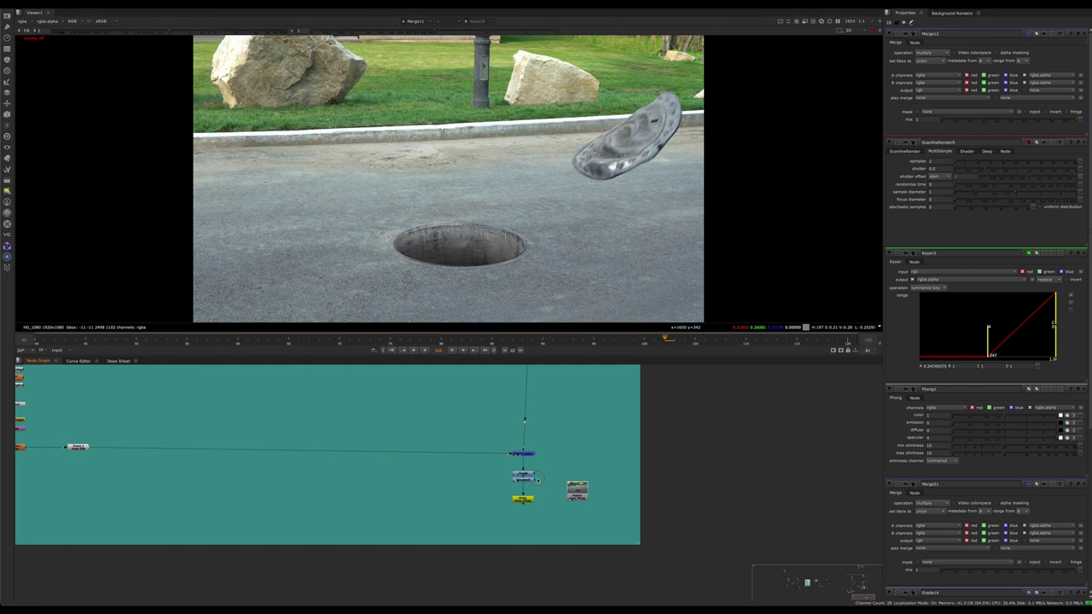
pyautogui.click(533, 480)
pyautogui.press('1')
pyautogui.moveTo(19, 388); pyautogui.dragTo(74, 363, button='middle')
pyautogui.click(640, 471)
pyautogui.press('1')
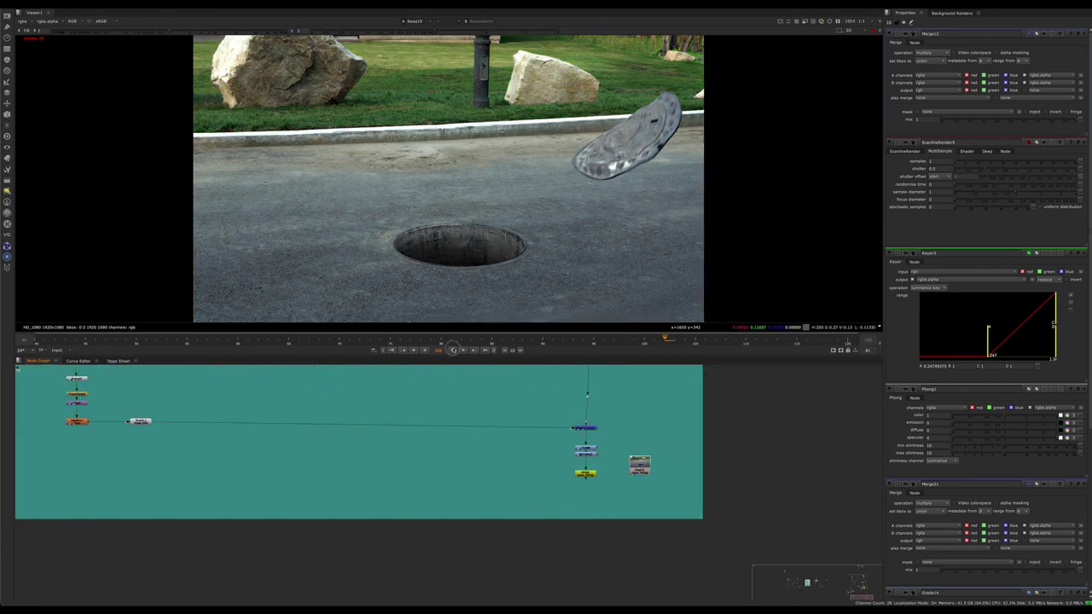
pyautogui.click(453, 350)
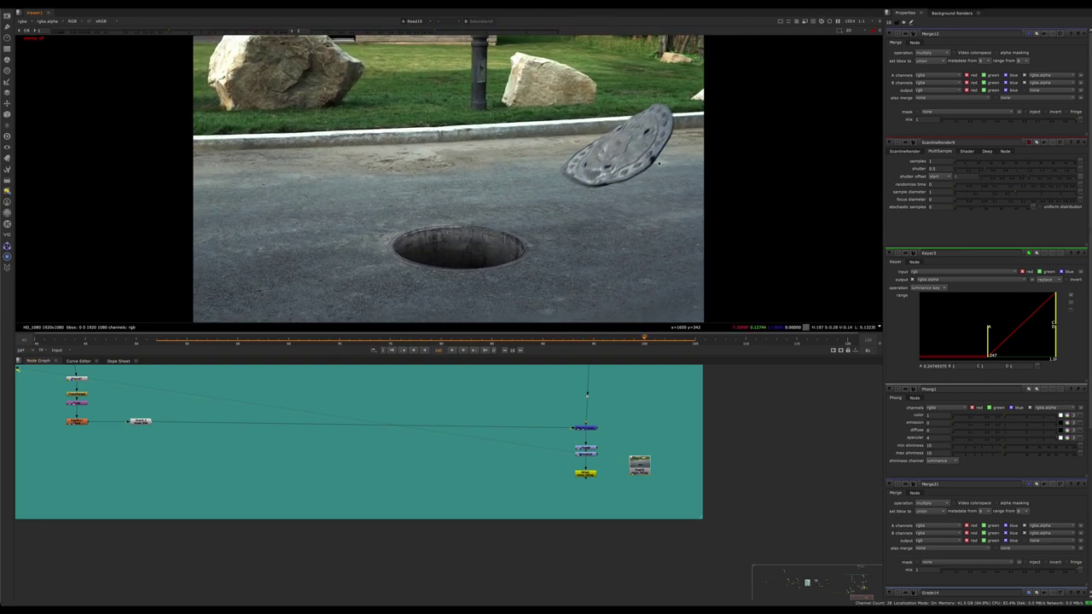
# Compare Merge11 and the graded output below it with the pre-rendered street comp
pyautogui.scroll(-3, 371, 507)
pyautogui.moveTo(166, 393); pyautogui.dragTo(311, 465, button='middle')
pyautogui.scroll(6, 314, 463)
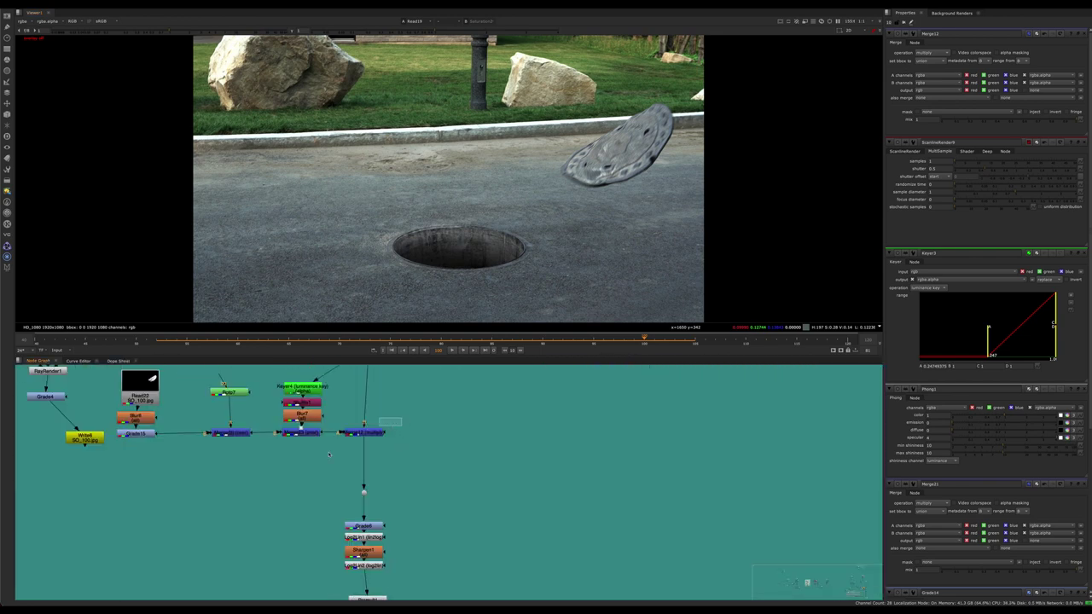
pyautogui.scroll(-6, 390, 423)
pyautogui.moveTo(501, 494); pyautogui.dragTo(297, 448, button='middle')
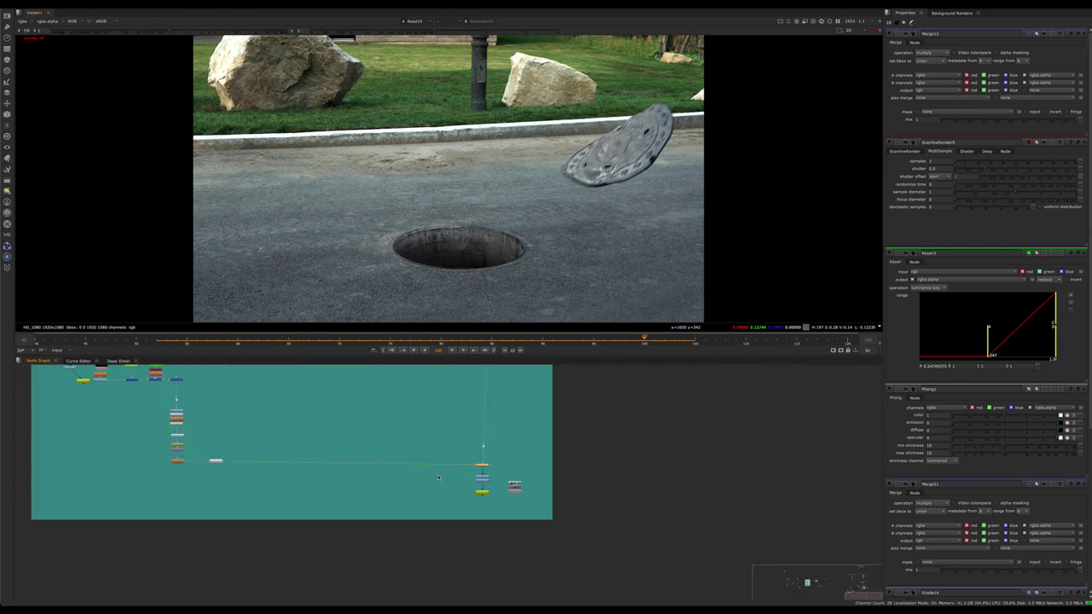
pyautogui.press('1')
pyautogui.scroll(4, 429, 477)
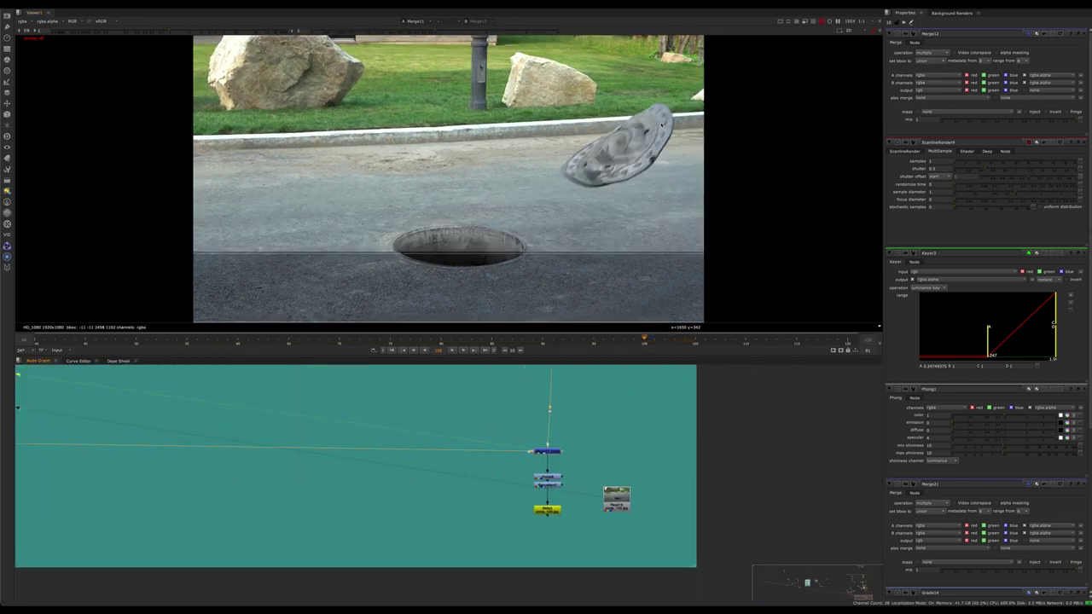
pyautogui.click(554, 484)
pyautogui.press('1')
pyautogui.moveTo(674, 444); pyautogui.dragTo(572, 560)
pyautogui.press('1')
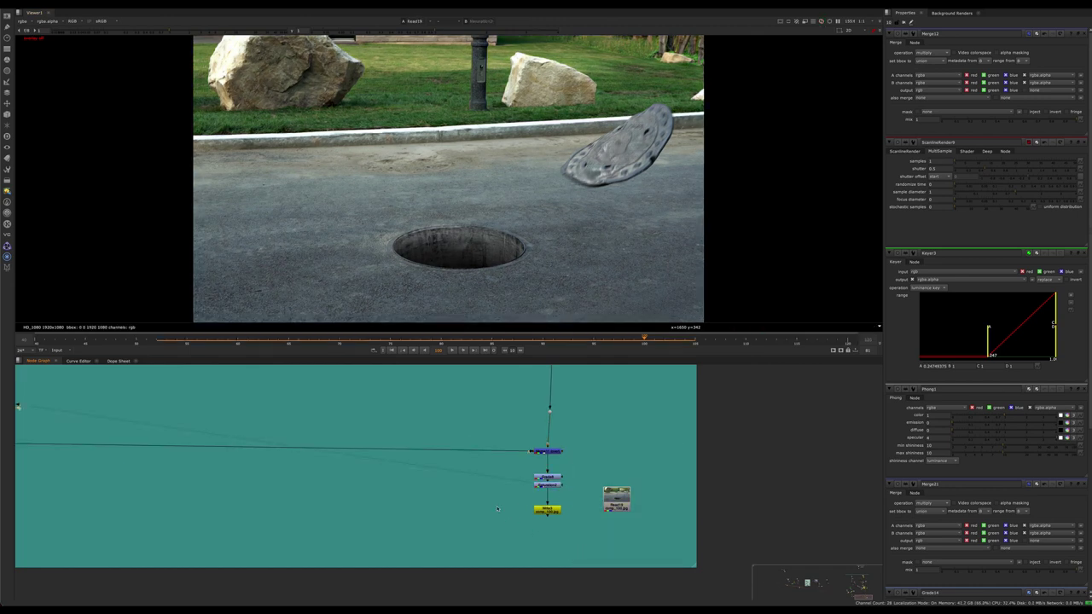
# View the final saturation output and set Merge12's mix to 0.56
pyautogui.scroll(-4, 491, 488)
pyautogui.click(521, 488)
pyautogui.press('1')
pyautogui.moveTo(503, 488); pyautogui.dragTo(620, 546, button='middle')
pyautogui.moveTo(265, 421); pyautogui.dragTo(417, 453, button='middle')
pyautogui.scroll(6, 417, 453)
pyautogui.scroll(3, 417, 453)
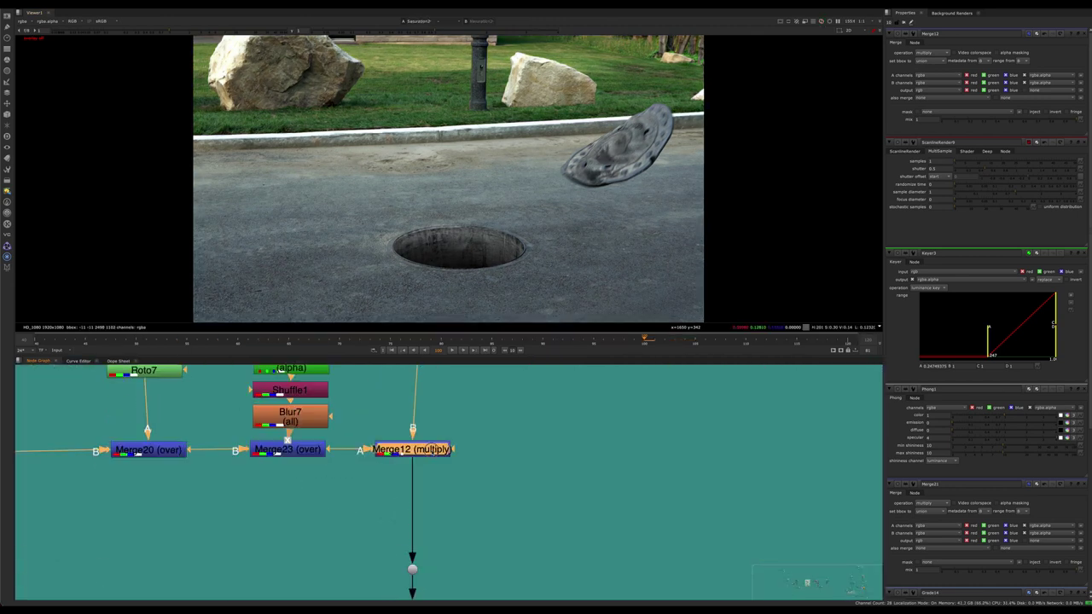
pyautogui.moveTo(972, 119); pyautogui.dragTo(982, 119)
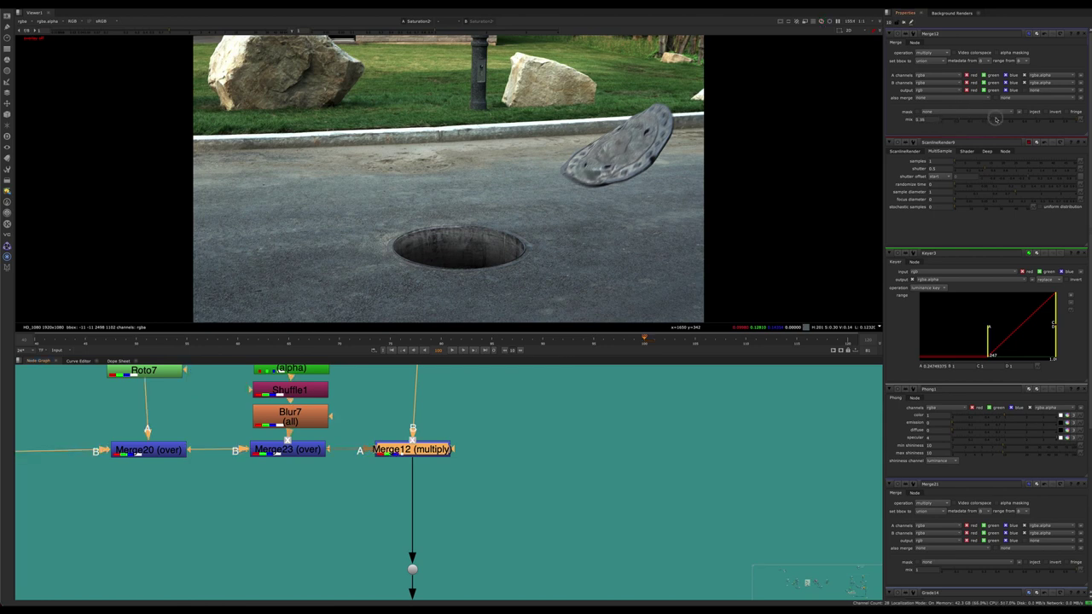
# Toggle Merge12 off and on and inspect the reduced shading on the flying cover, up close and full frame
pyautogui.scroll(-3, 606, 170)
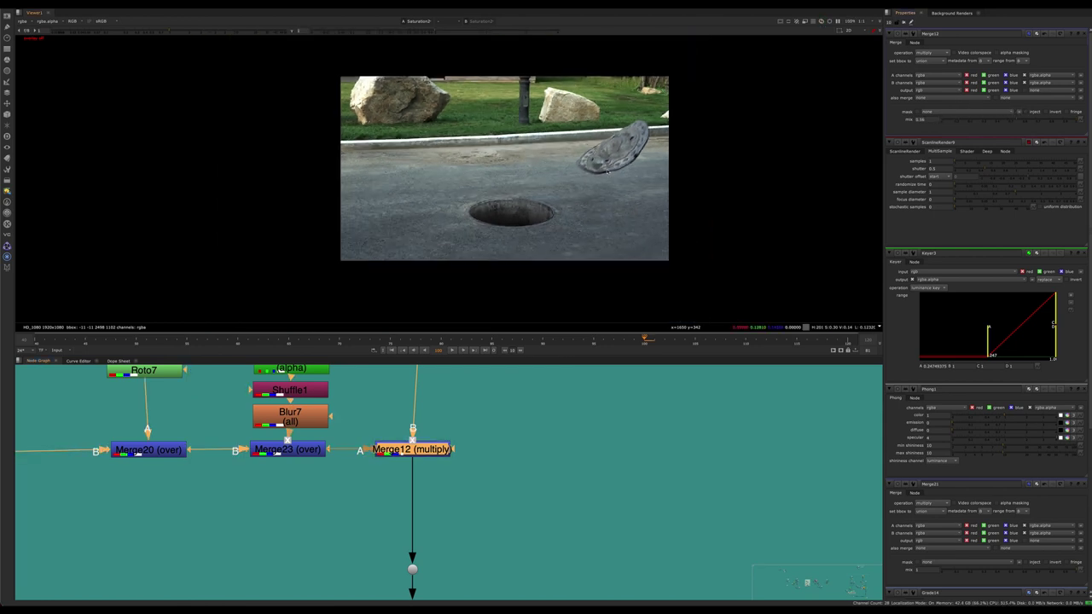
pyautogui.press('d')
pyautogui.press('d')
pyautogui.scroll(4, 608, 168)
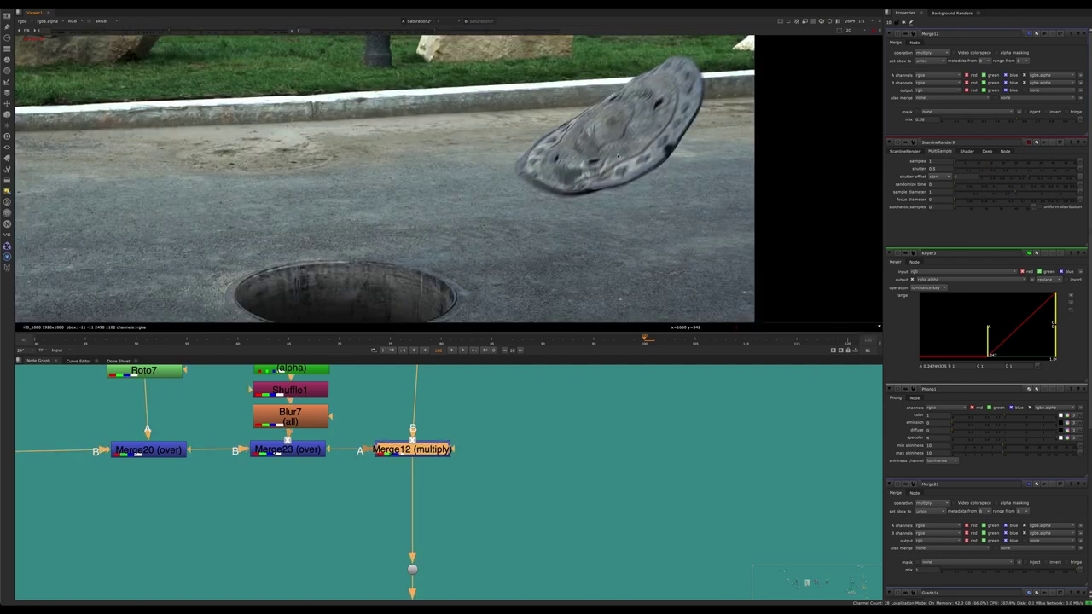
pyautogui.scroll(-2, 644, 169)
pyautogui.scroll(-2, 589, 200)
pyautogui.press('f')
pyautogui.scroll(-5, 455, 529)
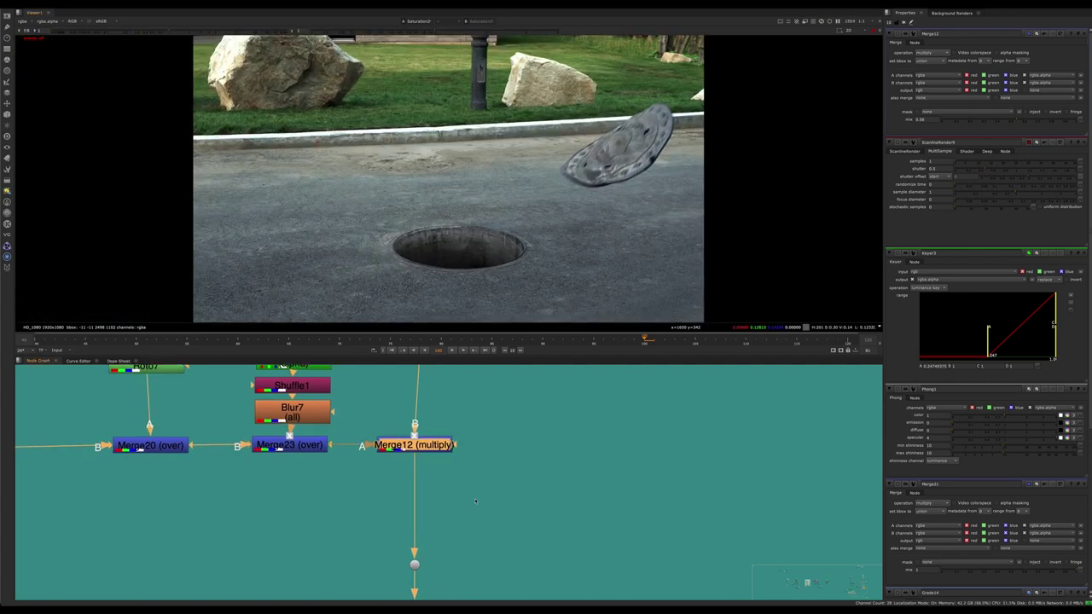
# View the empty manhole composite at Merge17 and toggle the node to compare it with the plate
pyautogui.moveTo(478, 476); pyautogui.dragTo(473, 396, button='middle')
pyautogui.scroll(-4, 495, 459)
pyautogui.moveTo(789, 401); pyautogui.dragTo(501, 578, button='middle')
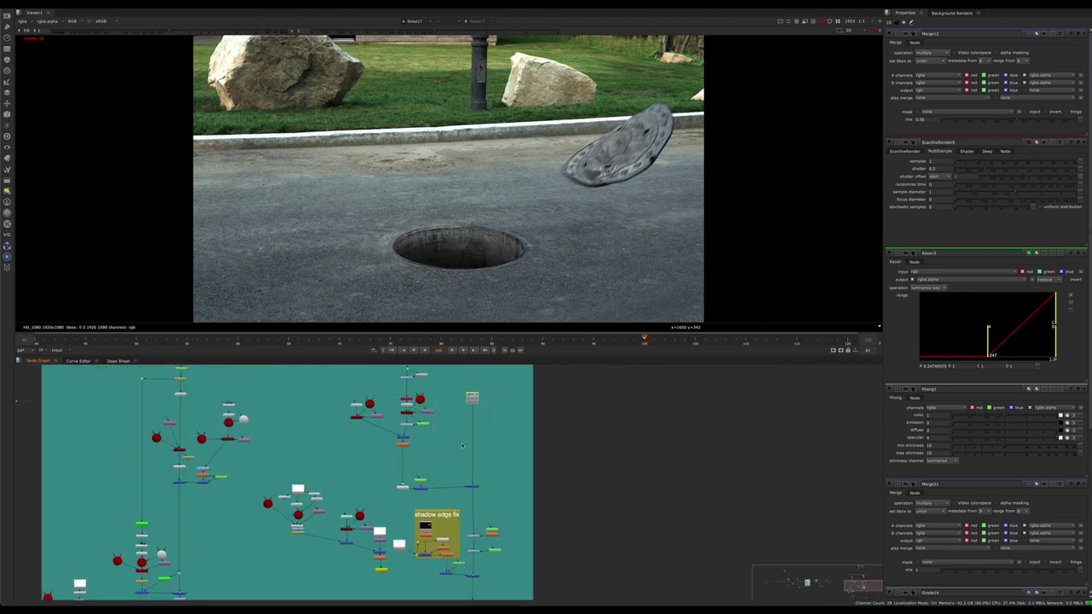
pyautogui.click(472, 487)
pyautogui.press('1')
pyautogui.scroll(4, 472, 496)
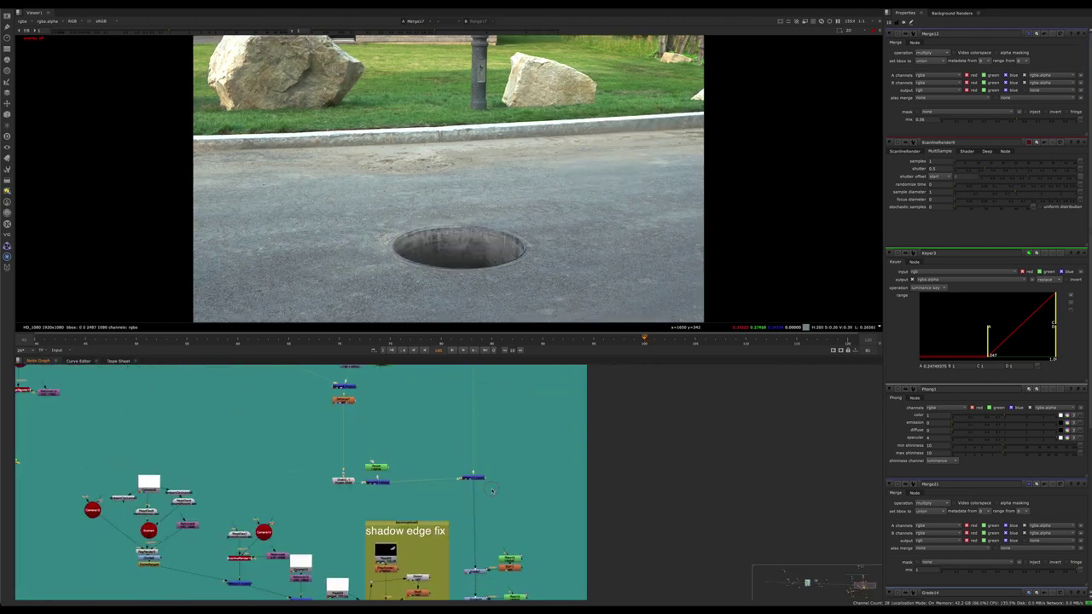
pyautogui.press('d')
pyautogui.press('d')
pyautogui.moveTo(477, 507); pyautogui.dragTo(537, 554, button='middle')
pyautogui.scroll(-4, 533, 553)
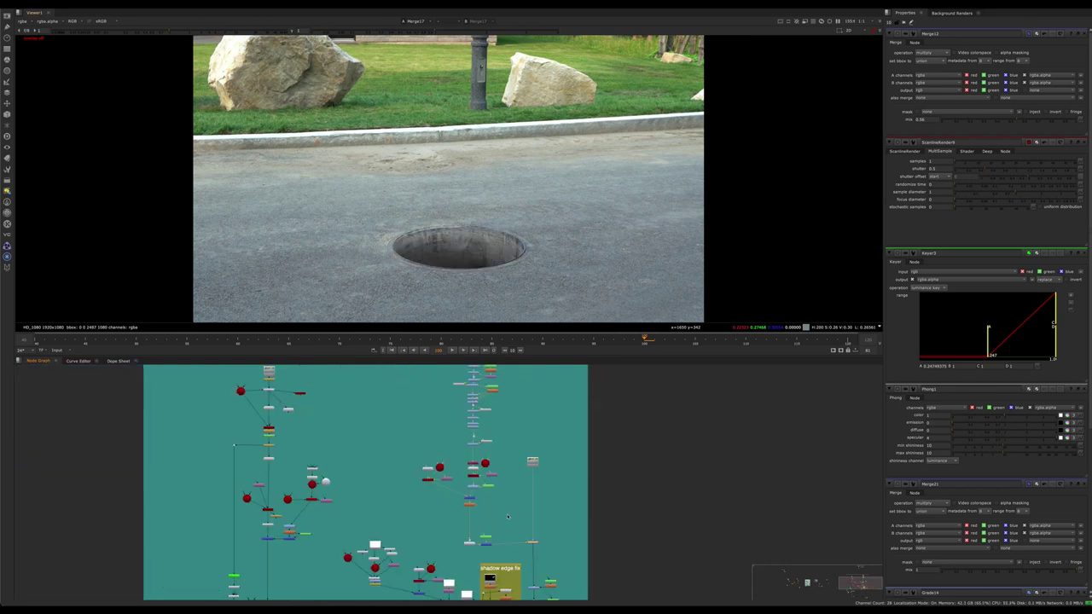
# Open the properties of ReadGeo8, the manhole tunnel geometry, and view it in 3D
pyautogui.scroll(4, 491, 431)
pyautogui.moveTo(483, 393)
pyautogui.mouseDown(button='middle')
pyautogui.moveTo(491, 431)
pyautogui.moveTo(463, 573)
pyautogui.moveTo(462, 398)
pyautogui.mouseUp(button='middle')
pyautogui.scroll(5, 444, 546)
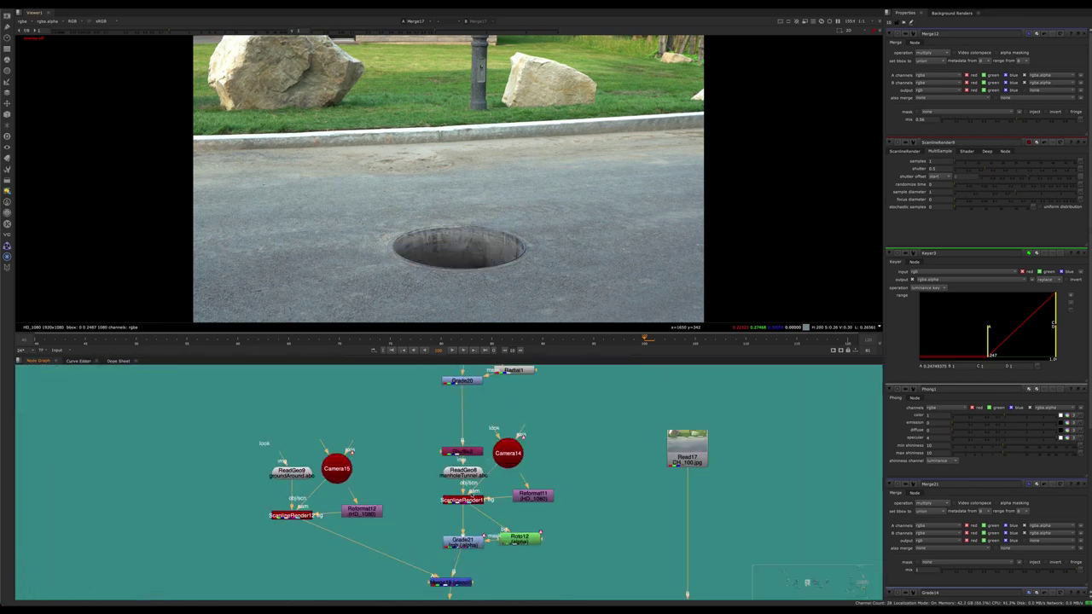
pyautogui.doubleClick(464, 475)
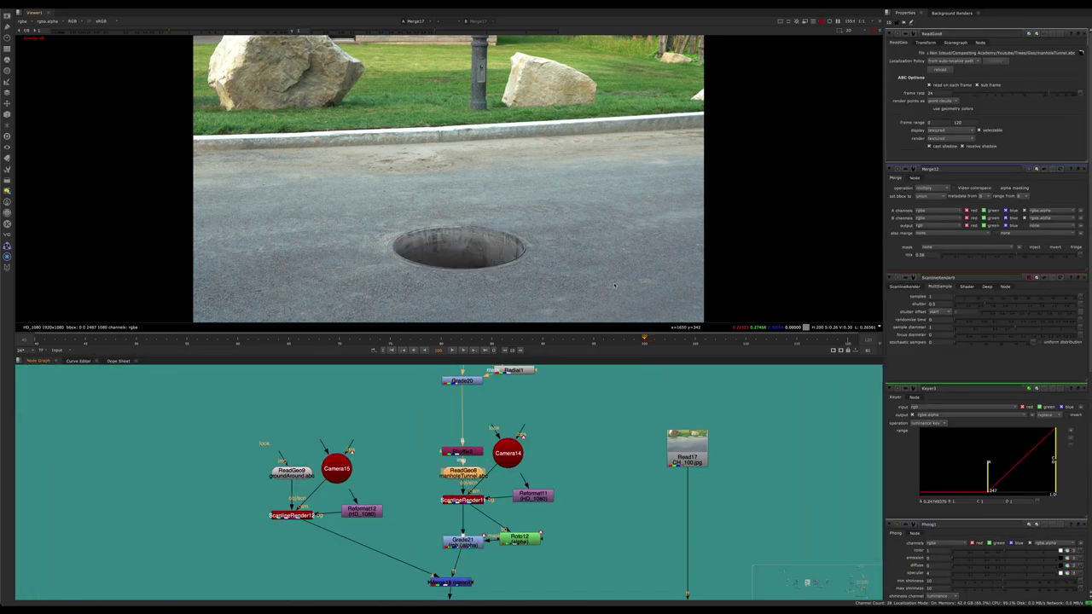
pyautogui.press('1')
pyautogui.click(555, 209)
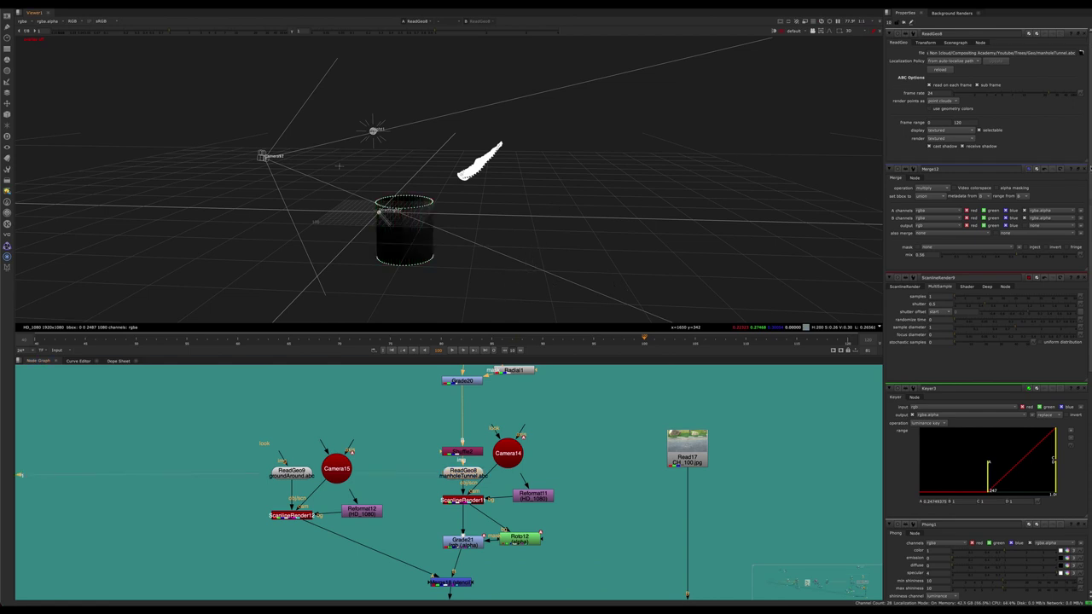
# Close all open node property panels
pyautogui.click(1084, 169)
pyautogui.click(1084, 169)
pyautogui.click(1084, 169)
pyautogui.click(1084, 169)
pyautogui.click(1084, 169)
pyautogui.click(1084, 169)
pyautogui.click(1084, 169)
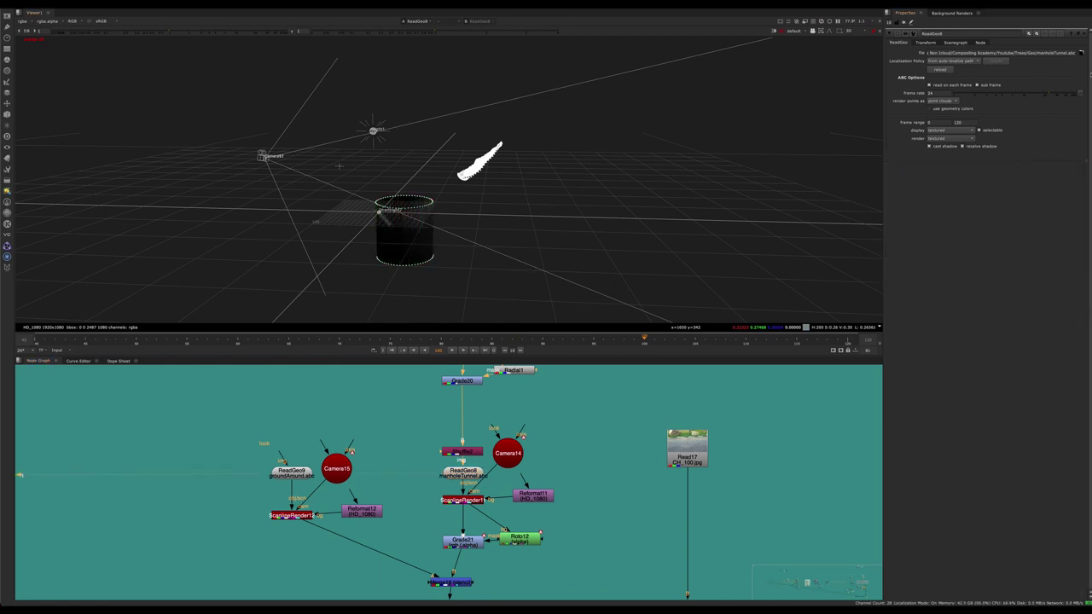
pyautogui.click(1084, 33)
# Orbit around the textured manhole tunnel in 3D and locate the texture nodes feeding its geometry
pyautogui.keyDown('ctrl'); pyautogui.moveTo(667, 211); pyautogui.dragTo(741, 218); pyautogui.keyUp('ctrl')
pyautogui.scroll(5, 613, 163)
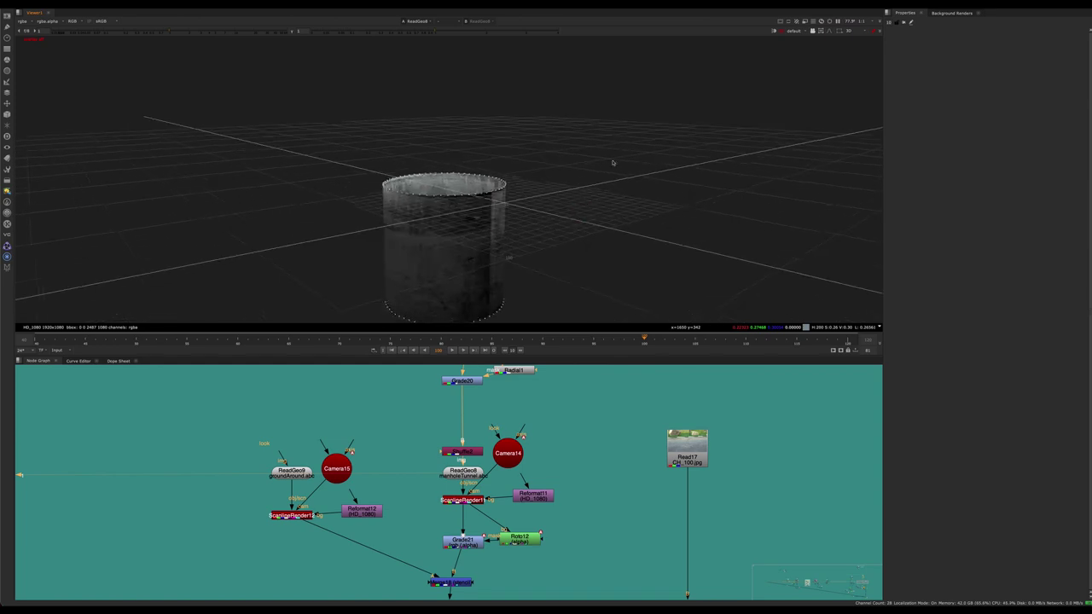
pyautogui.scroll(4, 614, 163)
pyautogui.keyDown('ctrl'); pyautogui.moveTo(615, 166); pyautogui.dragTo(550, 219); pyautogui.keyUp('ctrl')
pyautogui.moveTo(505, 403); pyautogui.dragTo(521, 498, button='middle')
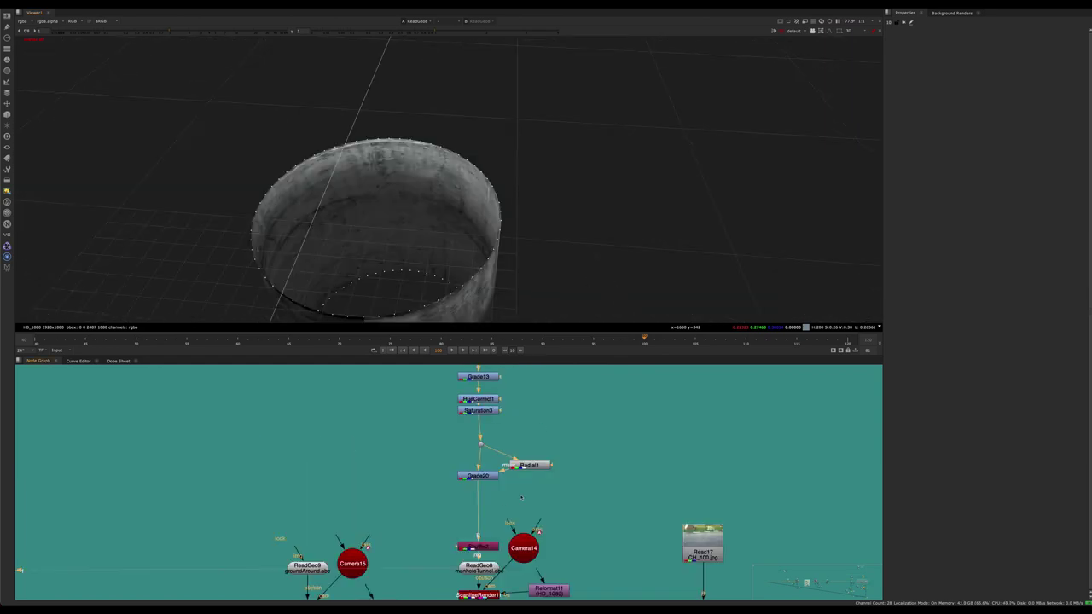
# View the graded tunnel texture at Grade20, then the original concrete photo in Read18 at the head of the branch
pyautogui.click(491, 476)
pyautogui.press('1')
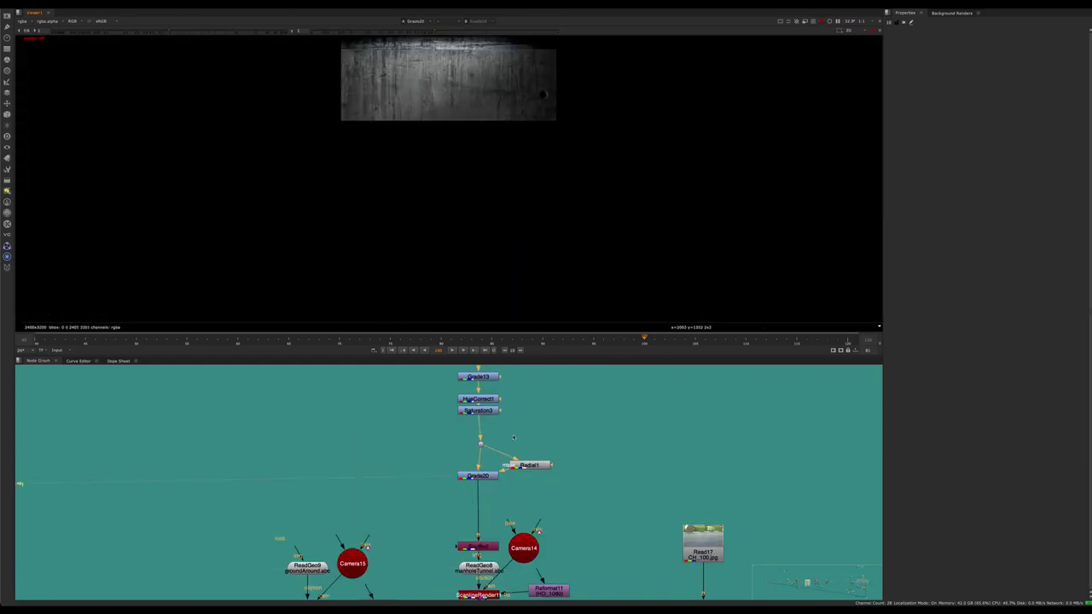
pyautogui.scroll(-5, 510, 437)
pyautogui.moveTo(510, 437); pyautogui.dragTo(491, 546, button='middle')
pyautogui.scroll(6, 484, 422)
pyautogui.click(483, 420)
pyautogui.press('1')
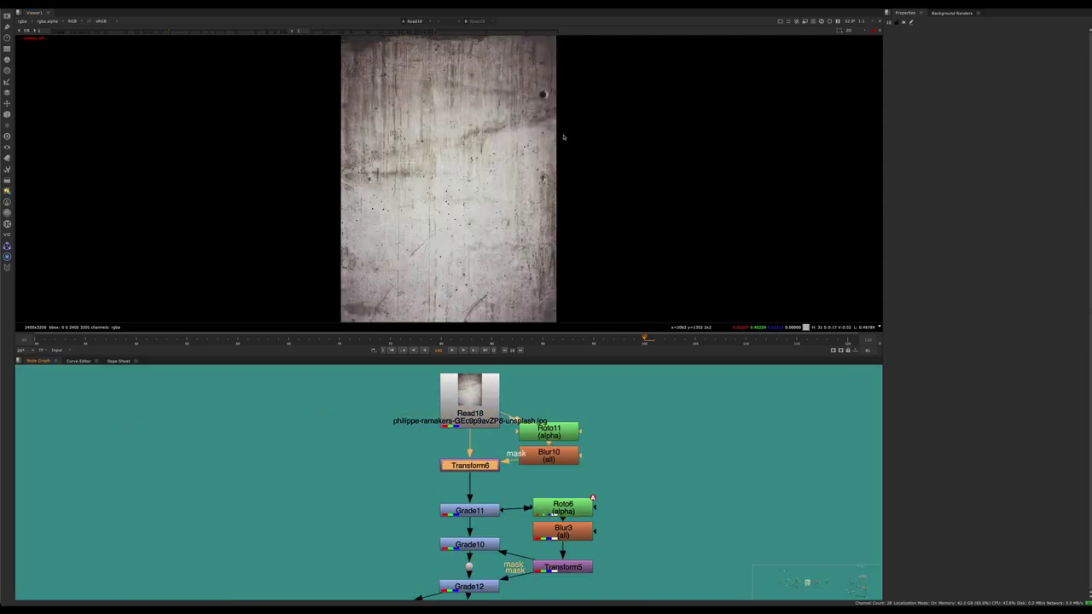
# View the concrete texture after Transform6 and examine its upper edge
pyautogui.scroll(-5, 448, 473)
pyautogui.moveTo(448, 526); pyautogui.dragTo(454, 494, button='middle')
pyautogui.press('1')
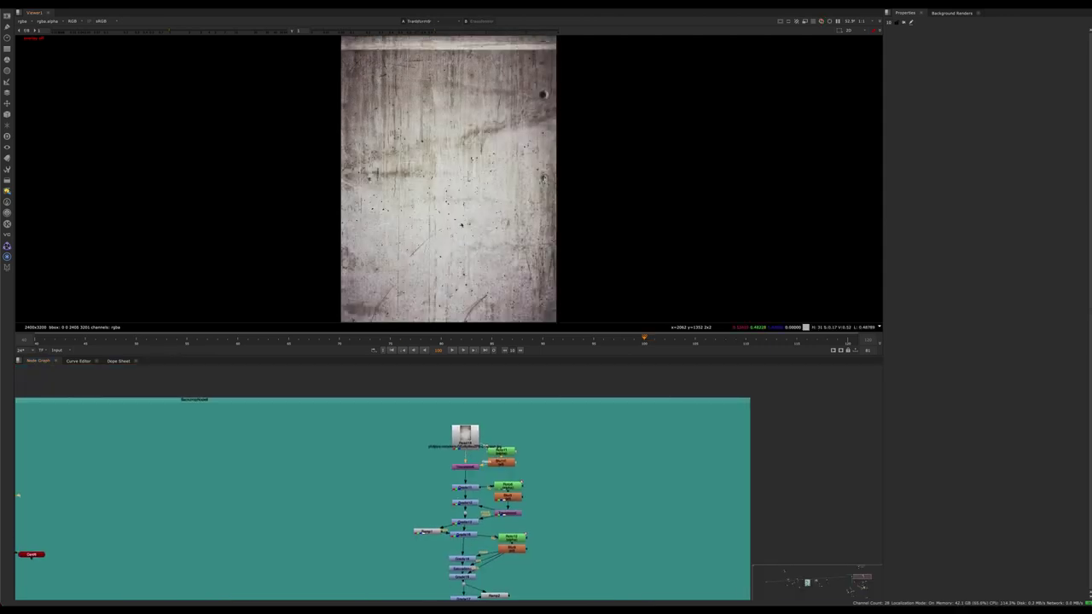
pyautogui.moveTo(448, 40); pyautogui.dragTo(471, 112, button='middle')
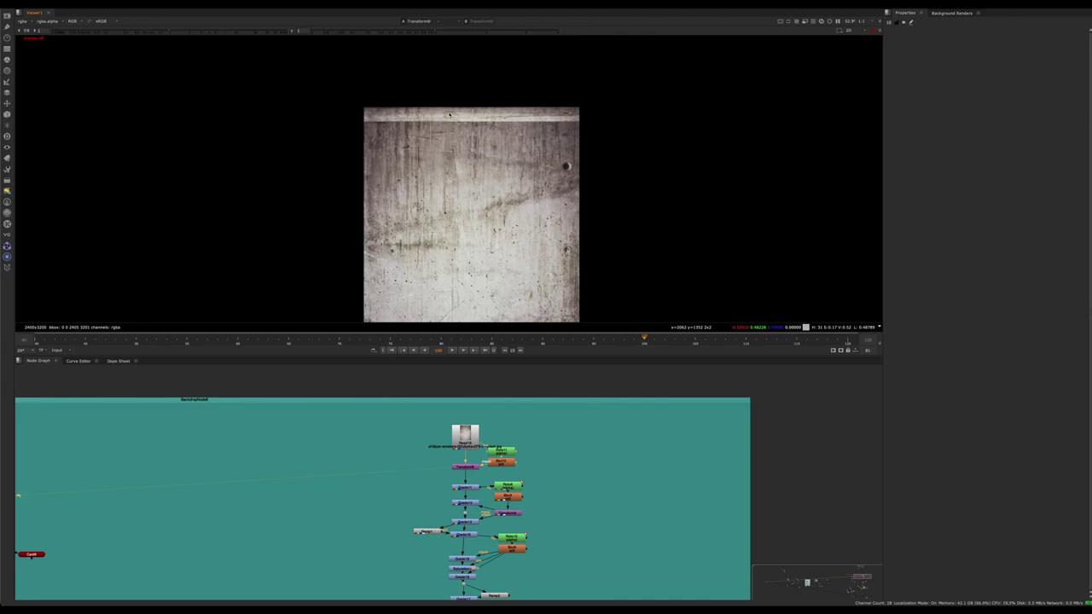
# View the Merge17 composite and toggle Transform6 and the selected grade and saturation nodes to compare the hole's upper rim
pyautogui.scroll(5, 451, 114)
pyautogui.press('f')
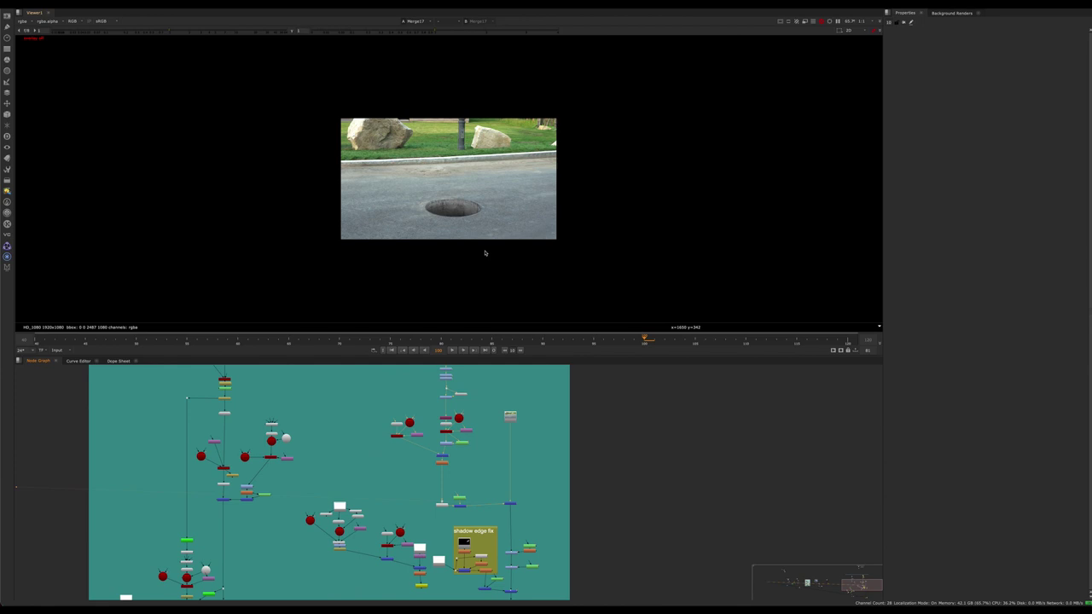
pyautogui.scroll(8, 452, 209)
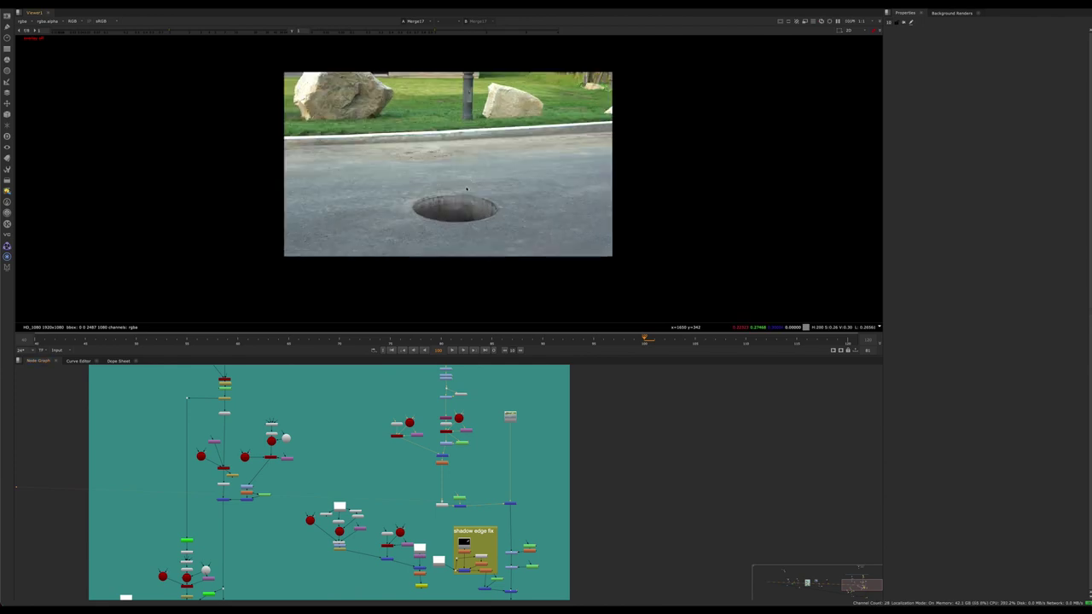
pyautogui.scroll(6, 459, 419)
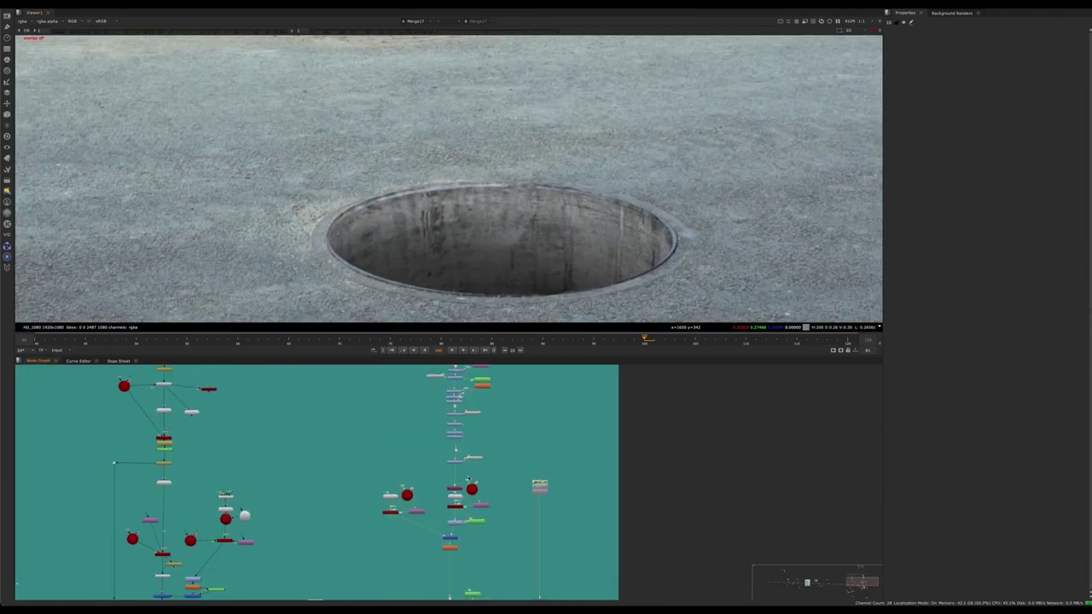
pyautogui.scroll(-3, 457, 444)
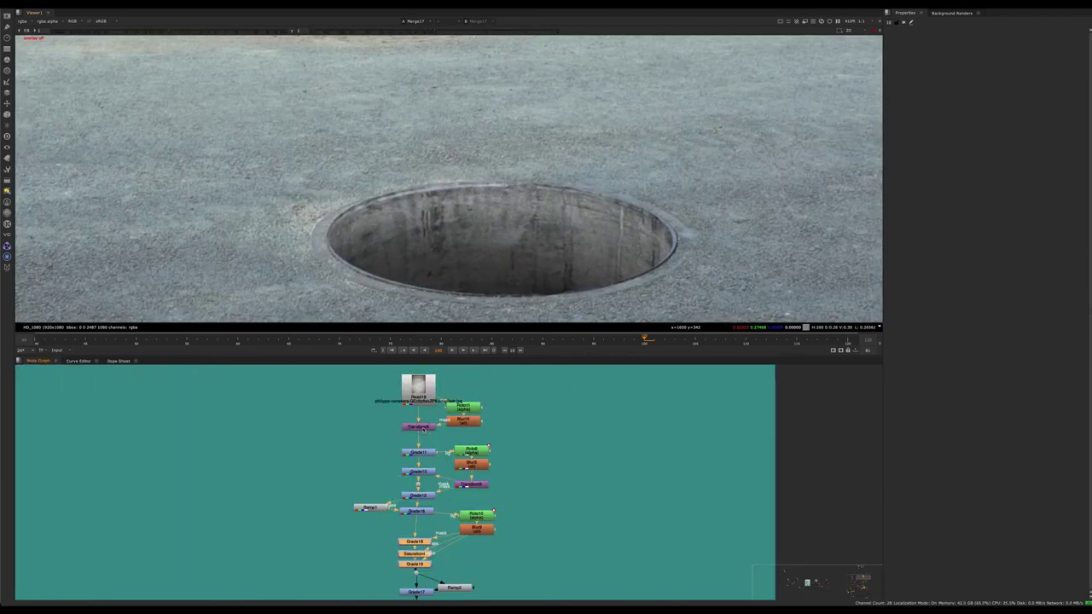
pyautogui.press('d')
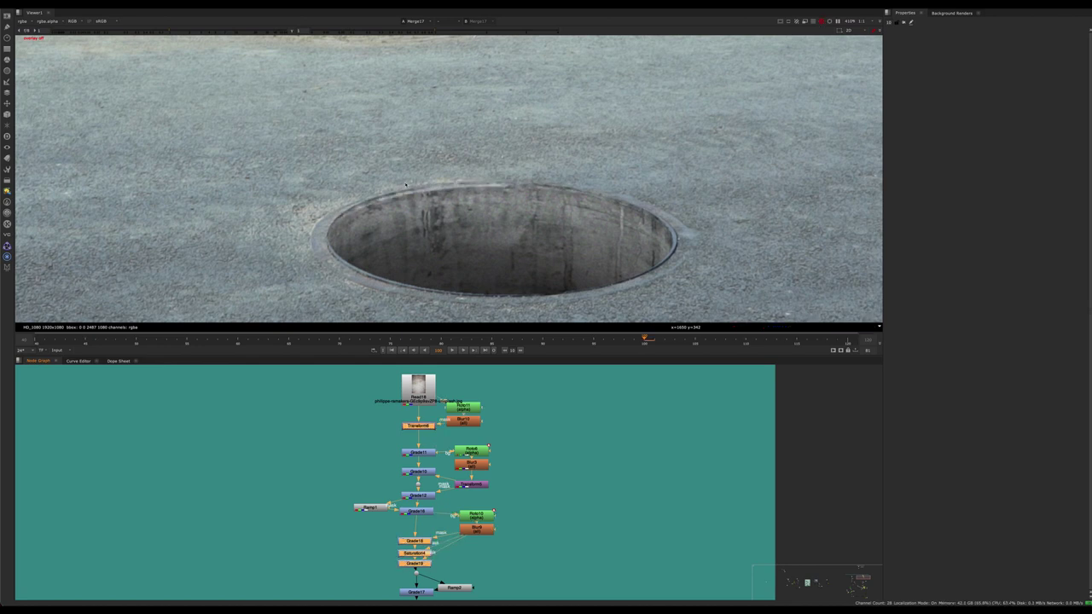
pyautogui.press('d')
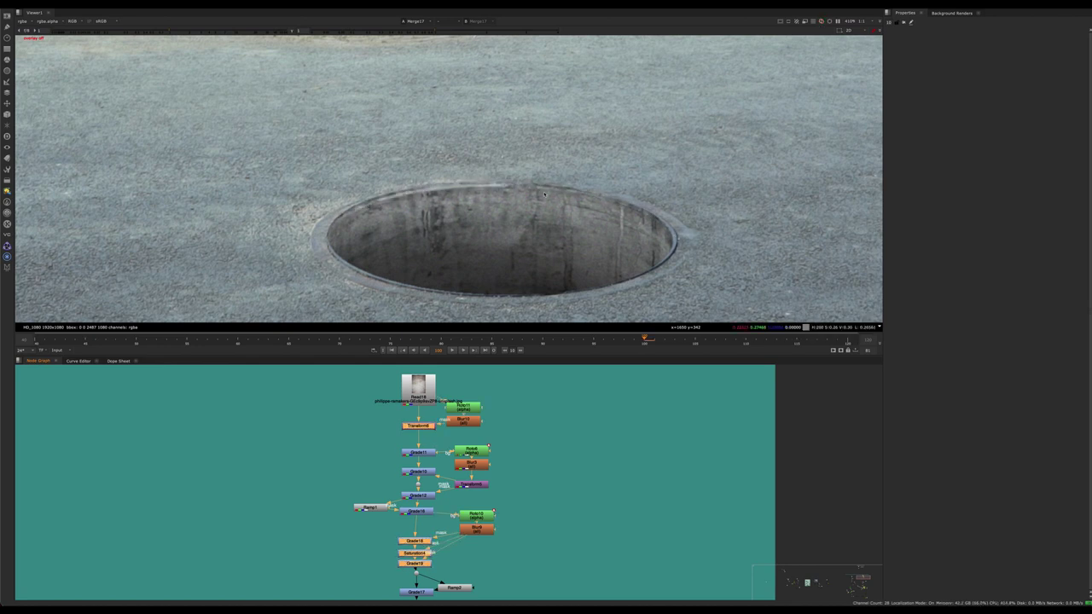
pyautogui.scroll(3, 484, 153)
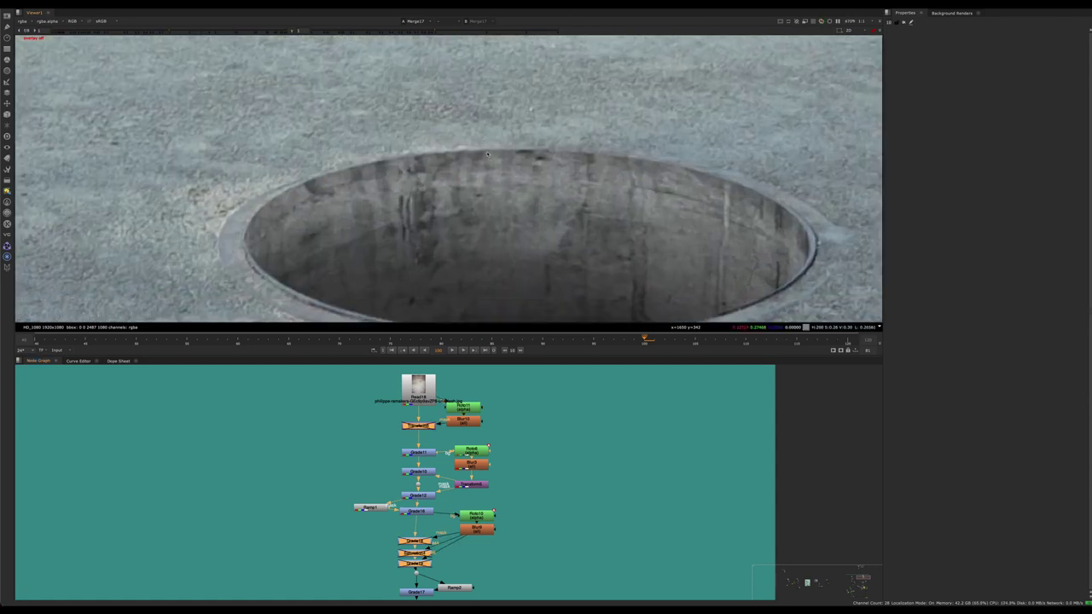
pyautogui.scroll(-3, 516, 157)
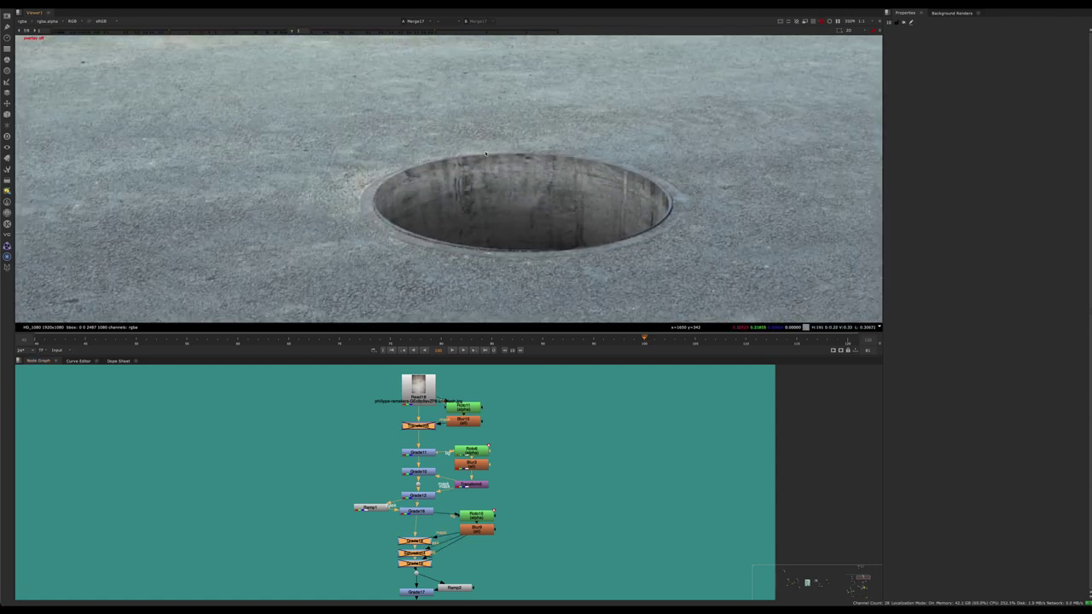
pyautogui.scroll(3, 524, 159)
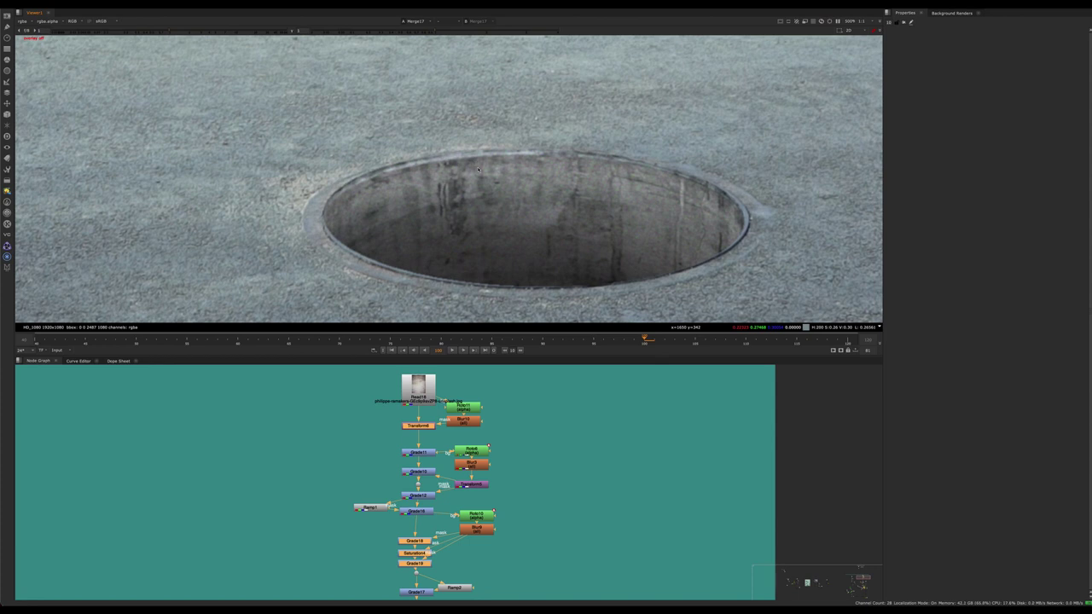
pyautogui.press('f')
# Step through the concrete texture corrections from Transform6 via Grade11, Grade10 and Grade12 to the rim grades
pyautogui.moveTo(477, 495); pyautogui.dragTo(492, 457, button='middle')
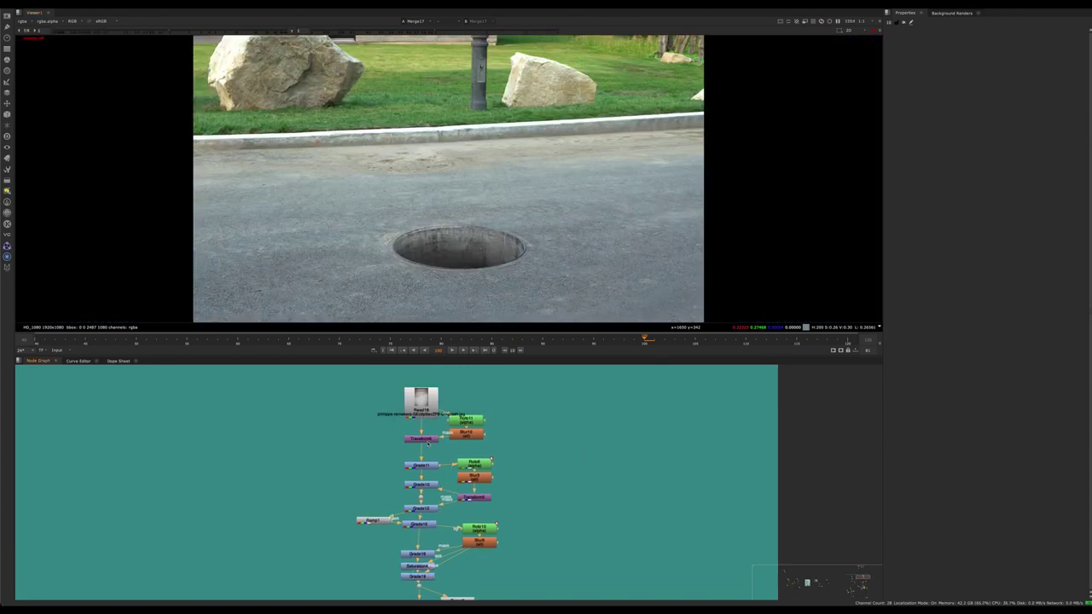
pyautogui.click(427, 441)
pyautogui.press('1')
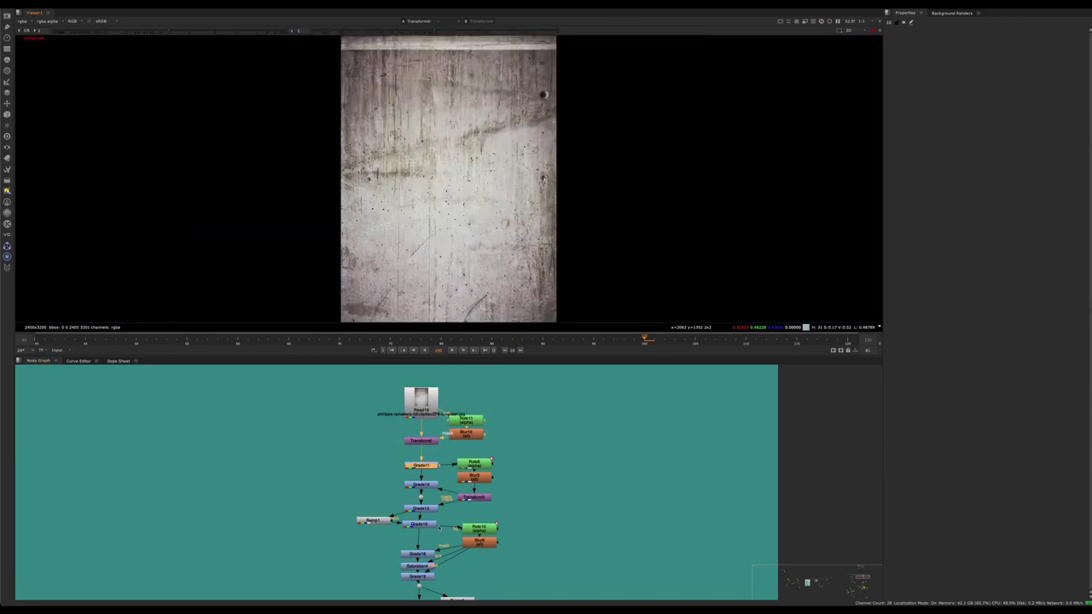
pyautogui.press('1')
pyautogui.click(422, 485)
pyautogui.press('1')
pyautogui.click(420, 508)
pyautogui.press('1')
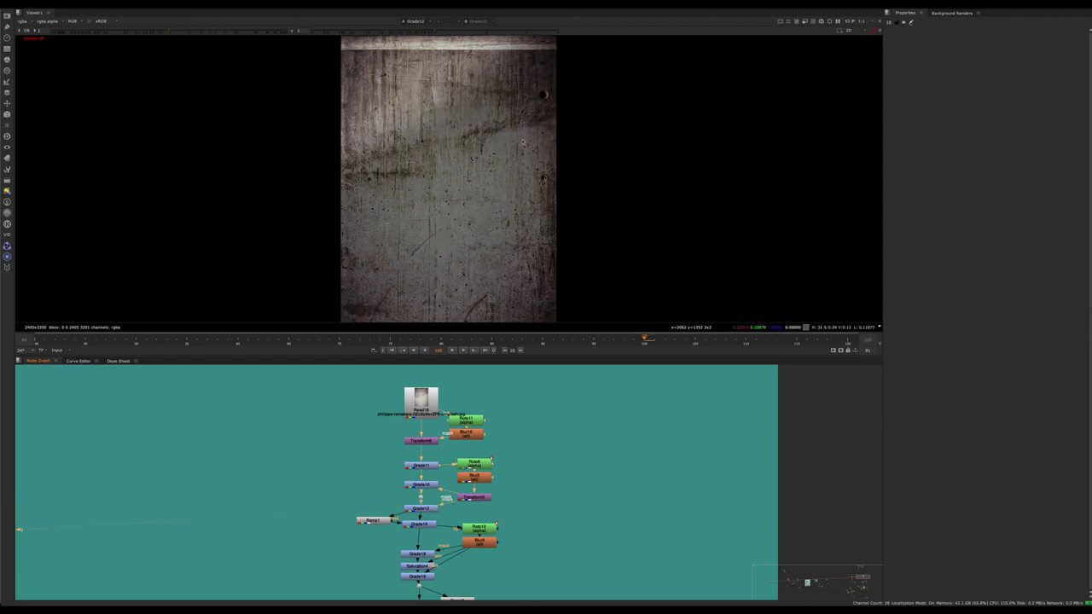
pyautogui.scroll(-1, 523, 142)
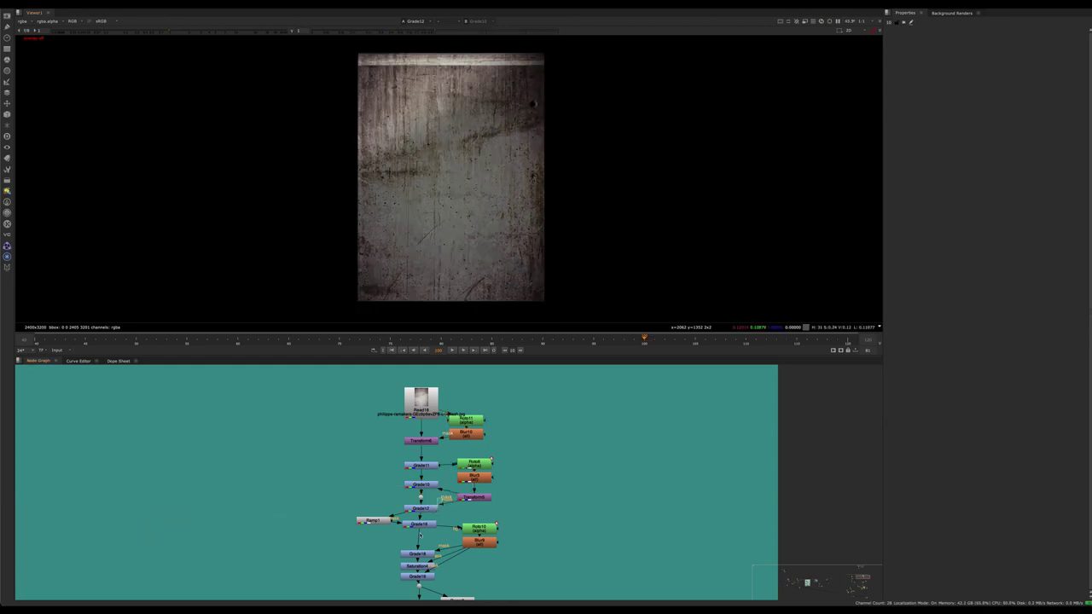
pyautogui.press('1')
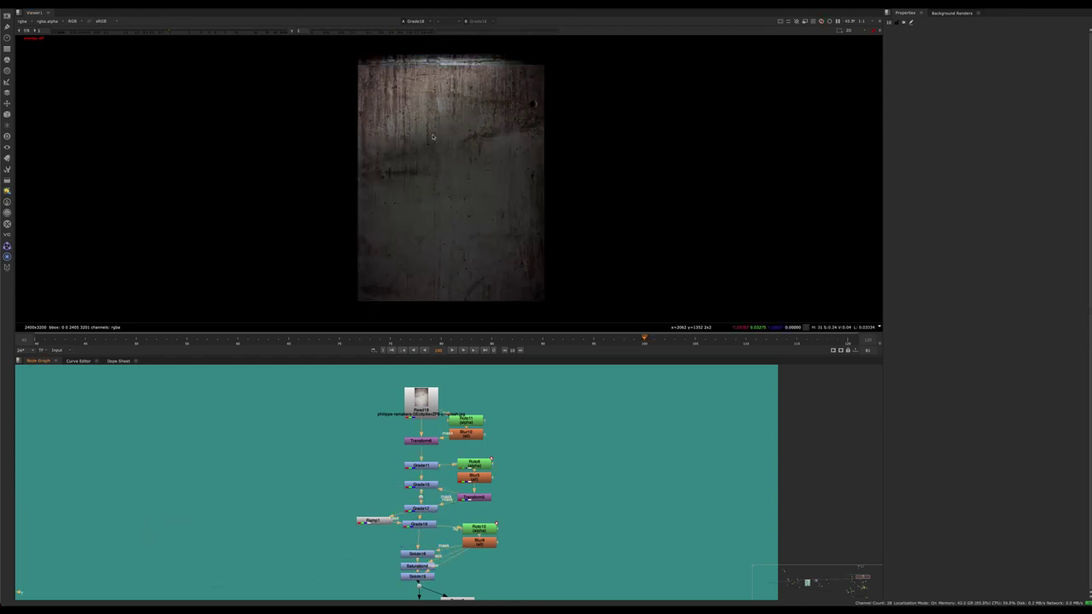
# View the tunnel texture at the saturation node and at Grade20, just above the geometry input
pyautogui.moveTo(466, 552); pyautogui.dragTo(474, 375, button='middle')
pyautogui.moveTo(484, 462); pyautogui.dragTo(359, 493)
pyautogui.click(425, 534)
pyautogui.press('1')
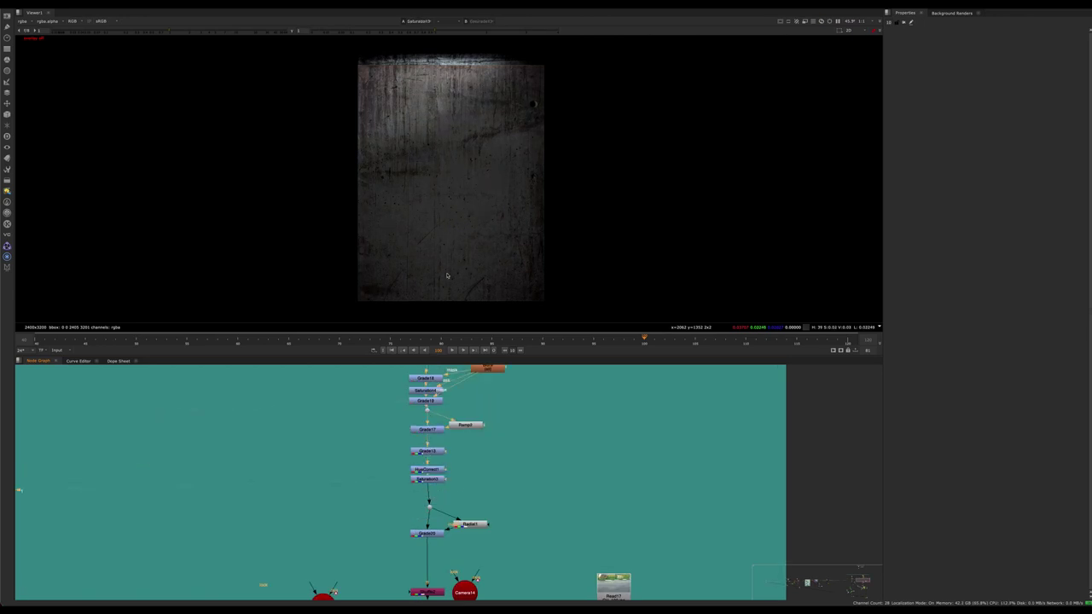
pyautogui.moveTo(444, 529); pyautogui.dragTo(447, 428, button='middle')
pyautogui.scroll(4, 447, 428)
pyautogui.moveTo(444, 471); pyautogui.dragTo(436, 372, button='middle')
pyautogui.scroll(-1, 440, 454)
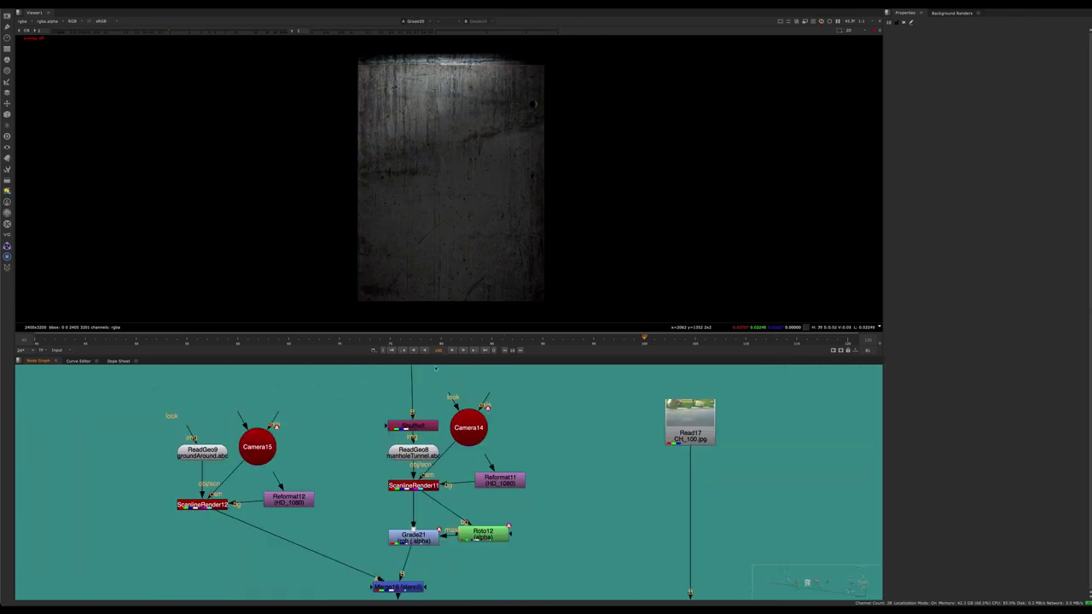
# View the rendered tunnel at Merge18, where the ground geometry stencils it, and follow the branch down past Defocus1
pyautogui.moveTo(431, 520); pyautogui.dragTo(430, 443, button='middle')
pyautogui.click(399, 508)
pyautogui.press('1')
pyautogui.scroll(6, 459, 182)
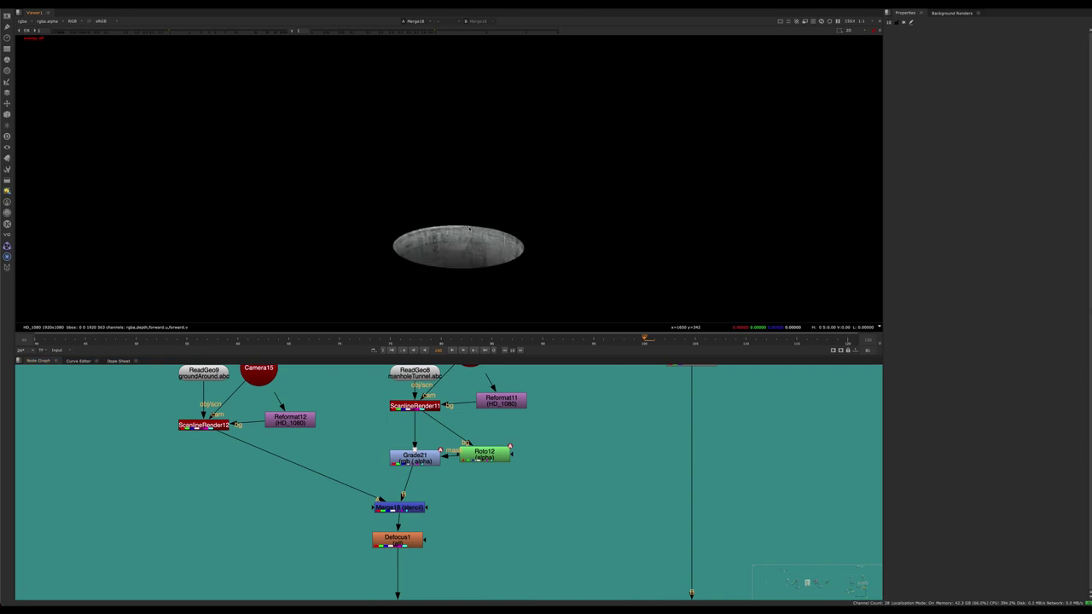
pyautogui.moveTo(457, 533); pyautogui.dragTo(445, 399, button='middle')
pyautogui.scroll(-3, 446, 399)
pyautogui.scroll(4, 465, 515)
pyautogui.scroll(-4, 436, 511)
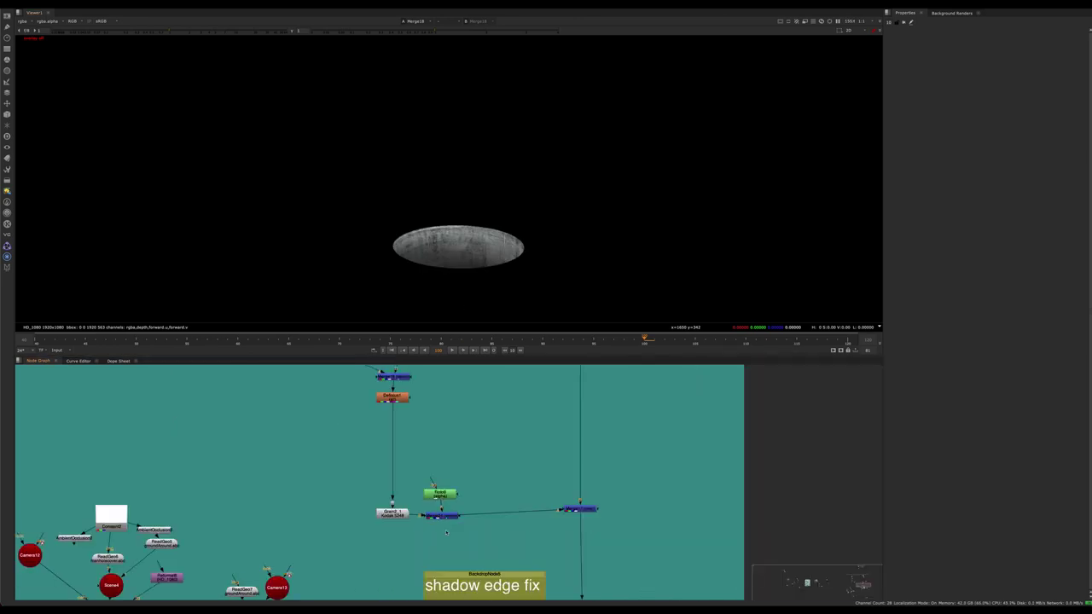
# View the Merge17 composite at an earlier frame with the properties of the Roto12 mask open
pyautogui.moveTo(438, 512); pyautogui.dragTo(445, 562, button='middle')
pyautogui.click(589, 561)
pyautogui.press('1')
pyautogui.scroll(4, 408, 408)
pyautogui.doubleClick(493, 388)
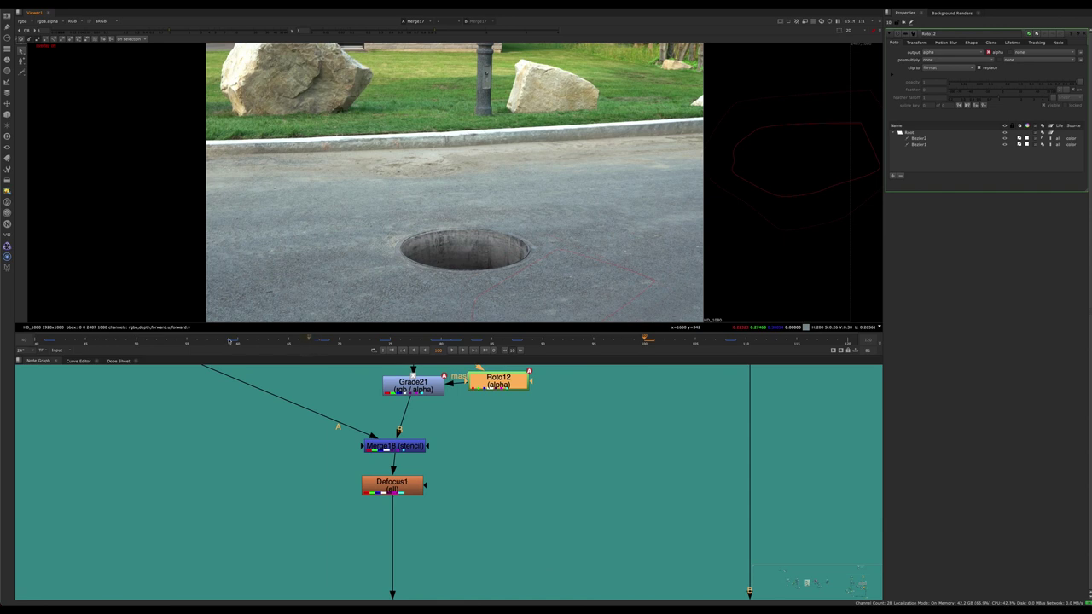
pyautogui.moveTo(229, 340); pyautogui.dragTo(233, 340)
# Toggle Grade21 off and on to compare the tunnel's inner wall with and without the masked grade
pyautogui.click(419, 388)
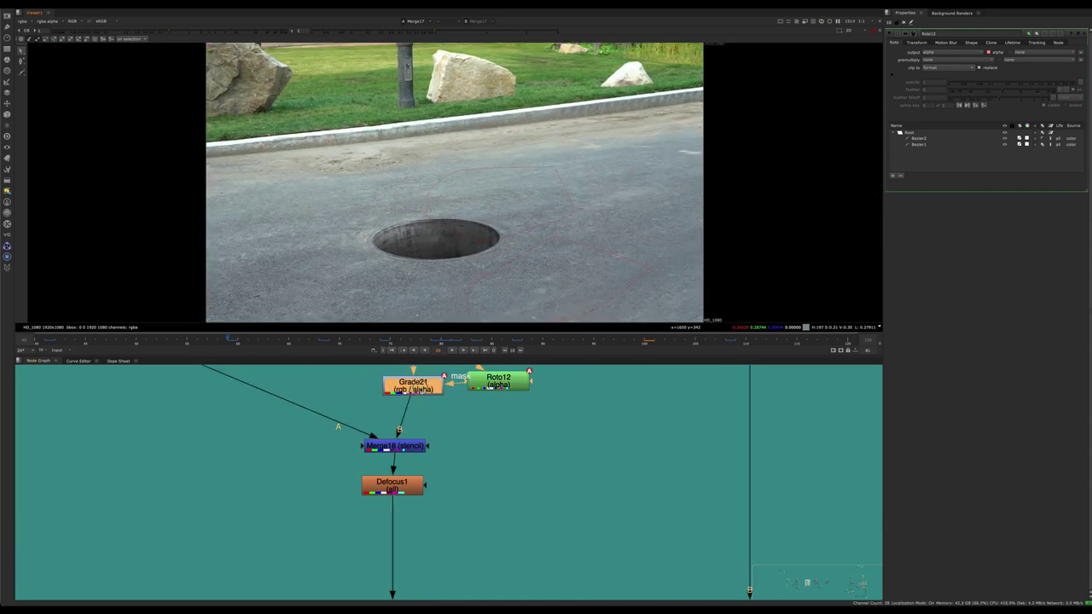
pyautogui.scroll(2, 457, 237)
pyautogui.press('d')
pyautogui.press('d')
pyautogui.press('d')
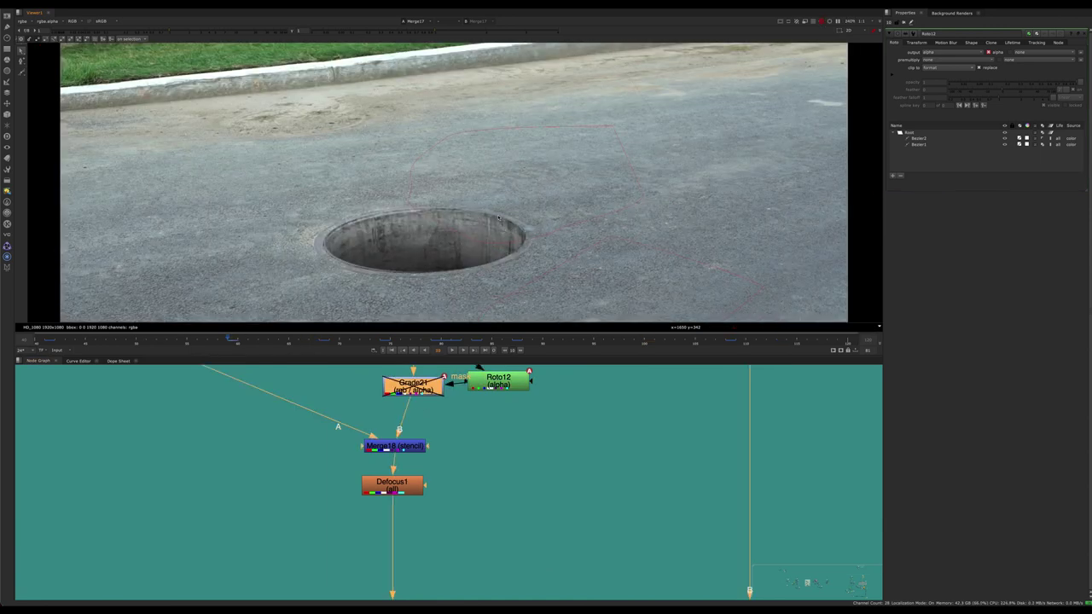
# View the composite at Grade22 and then at Merge19, where the cover's shadow is merged in
pyautogui.scroll(-4, 482, 498)
pyautogui.moveTo(486, 498); pyautogui.dragTo(447, 413, button='middle')
pyautogui.moveTo(589, 597); pyautogui.dragTo(529, 425, button='middle')
pyautogui.press('1')
pyautogui.click(532, 487)
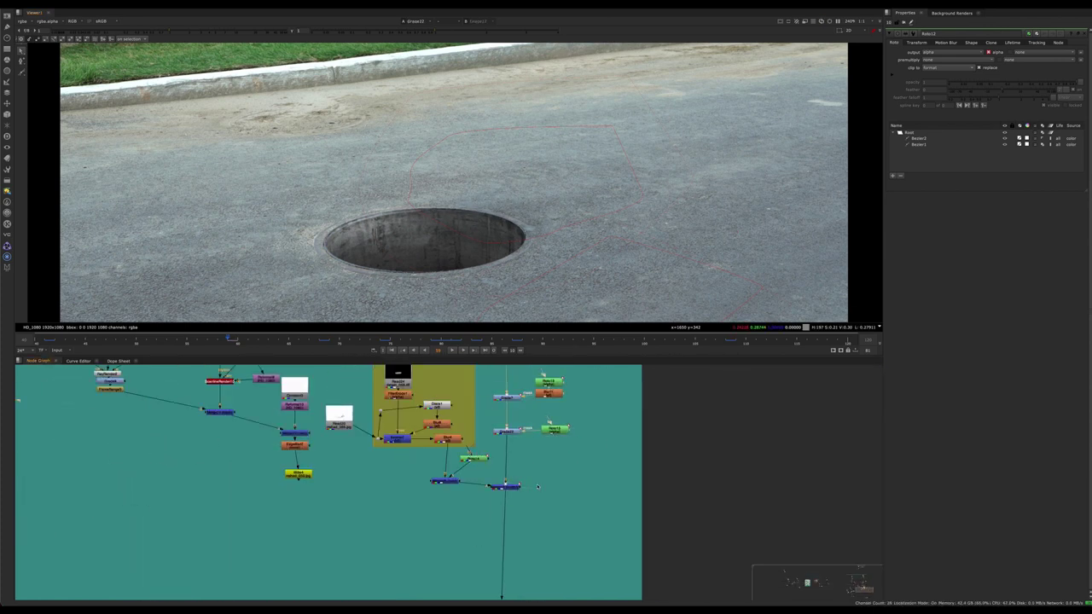
pyautogui.click(506, 487)
pyautogui.press('1')
# View the shadow image feeding the shadow edge fix, then return to Merge19 and toggle it to compare the shadow
pyautogui.moveTo(411, 435); pyautogui.dragTo(425, 495, button='middle')
pyautogui.click(352, 485)
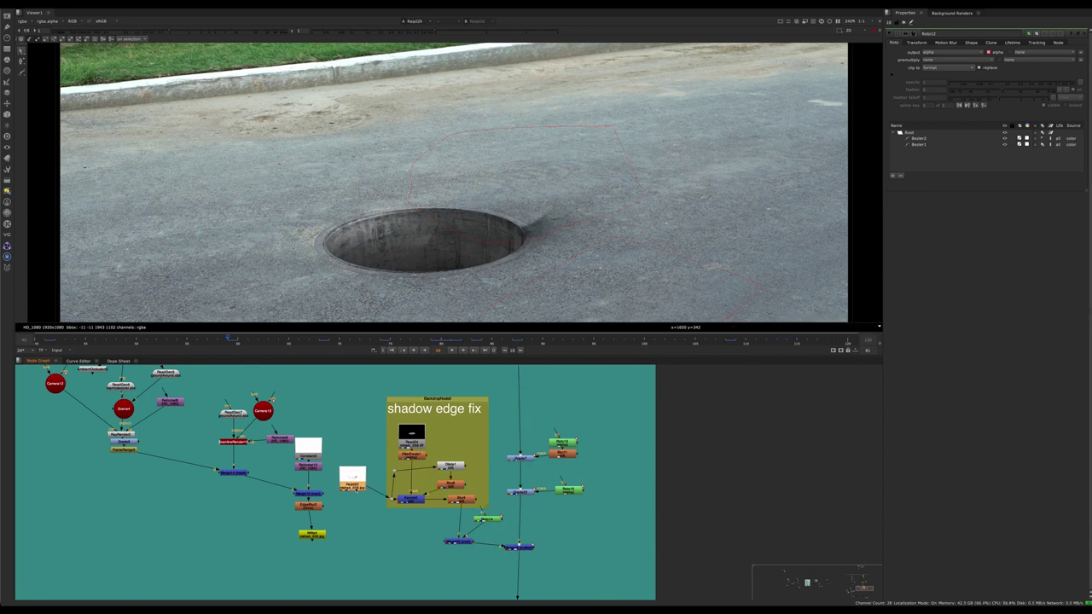
pyautogui.press('1')
pyautogui.click(370, 505)
pyautogui.press('f')
pyautogui.press('q')
pyautogui.click(519, 547)
pyautogui.press('1')
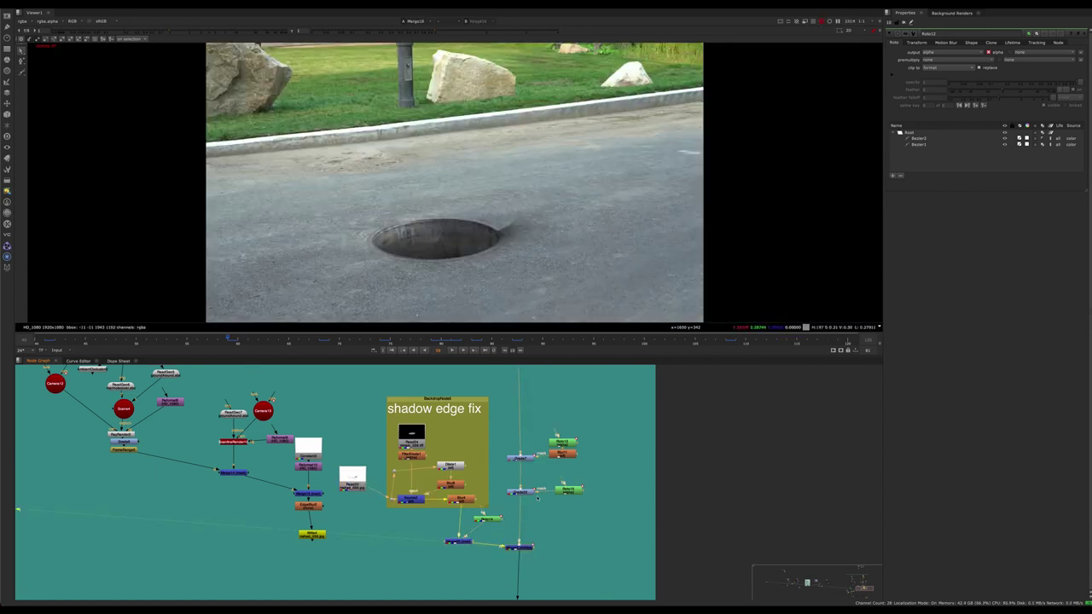
pyautogui.moveTo(560, 525); pyautogui.dragTo(496, 561)
pyautogui.press('d')
pyautogui.press('d')
# View the Merge11 composite with the cover added, then play back the rendered final comp in Read19
pyautogui.moveTo(474, 590); pyautogui.dragTo(481, 373, button='middle')
pyautogui.scroll(-5, 483, 377)
pyautogui.scroll(2, 485, 447)
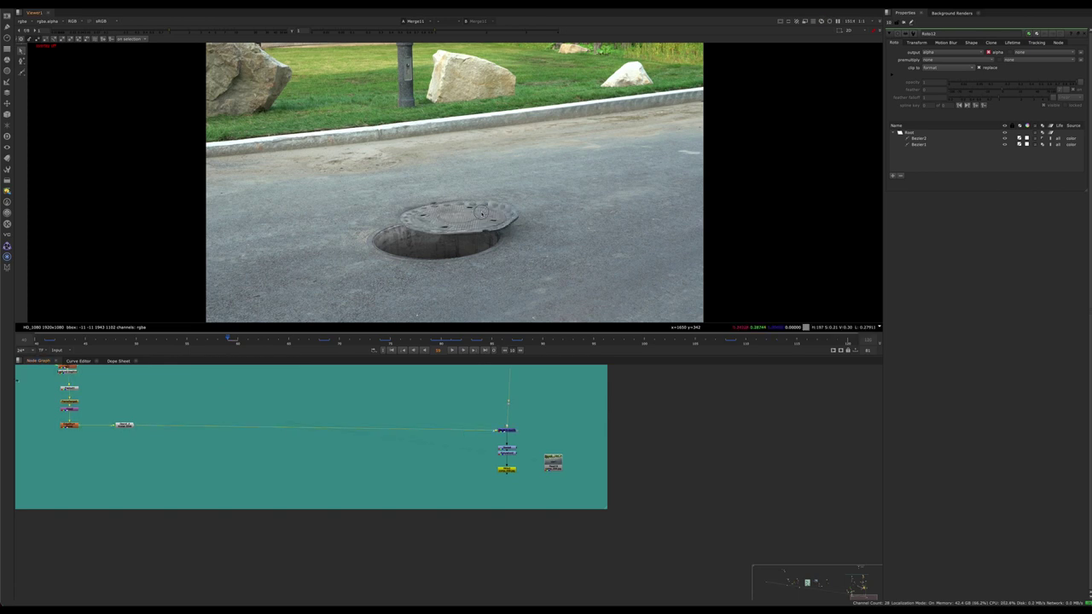
pyautogui.scroll(3, 506, 471)
pyautogui.moveTo(598, 465); pyautogui.dragTo(600, 468)
pyautogui.press('1')
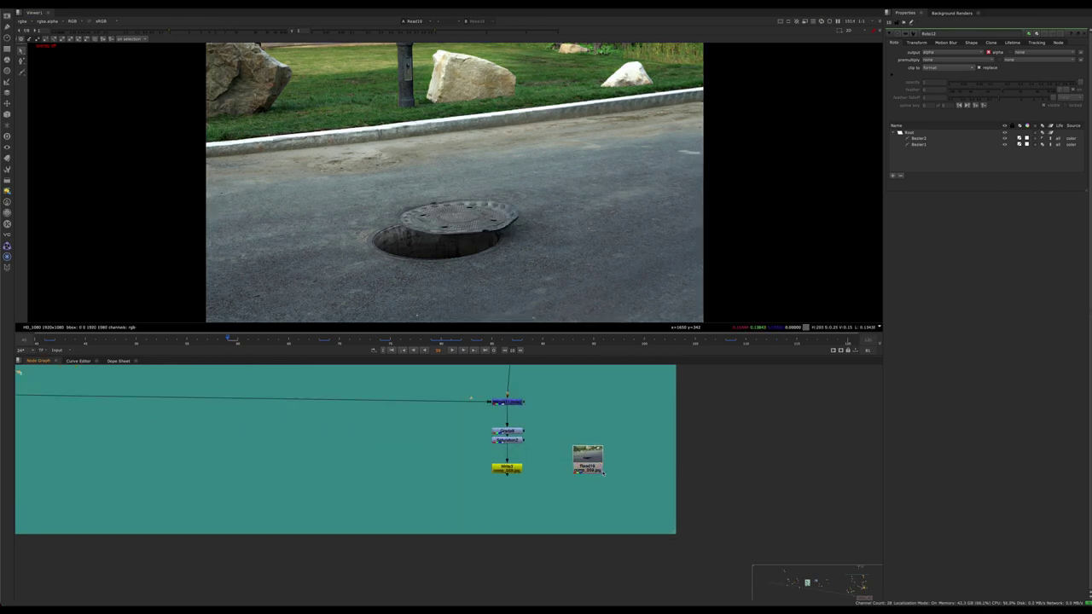
pyautogui.click(452, 342)
pyautogui.click(452, 350)
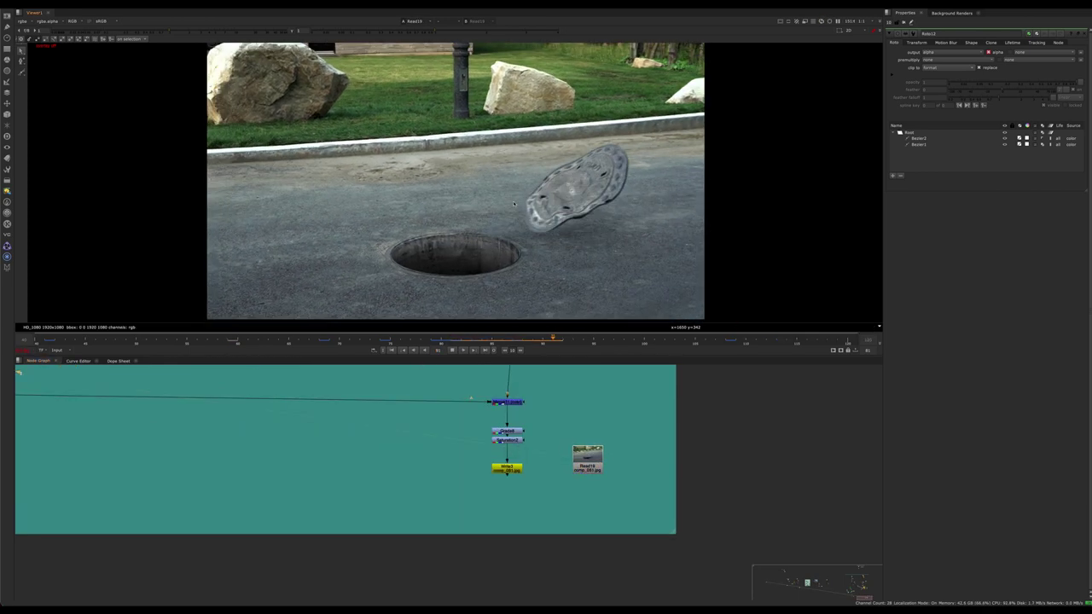
pyautogui.scroll(-2, 529, 206)
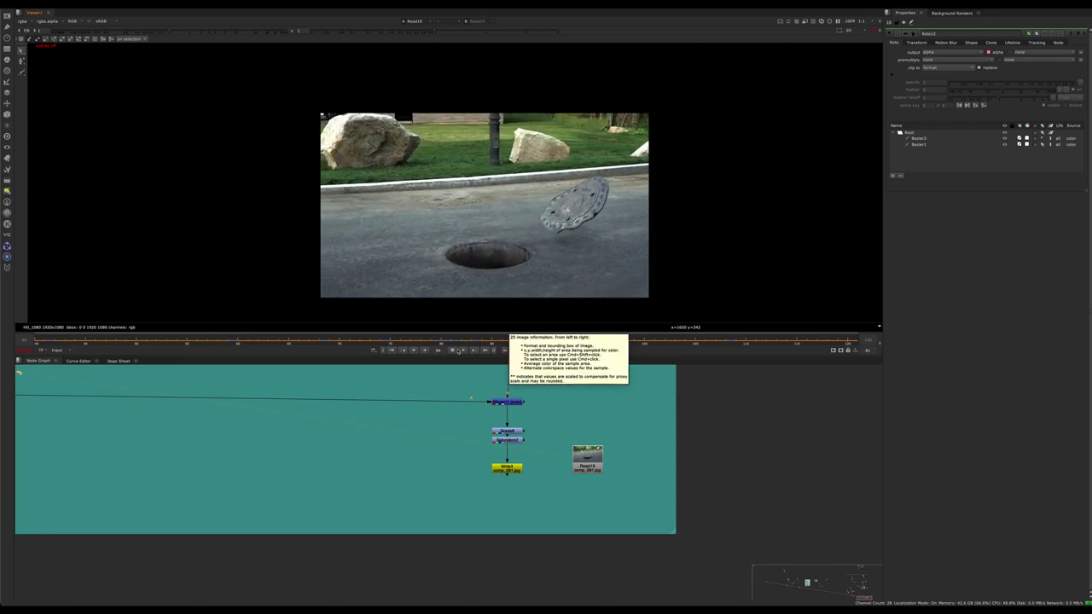
# View the Merge11 composite again and open the properties of Merge12, the multiply merge on the cover branch
pyautogui.click(510, 402)
pyautogui.press('1')
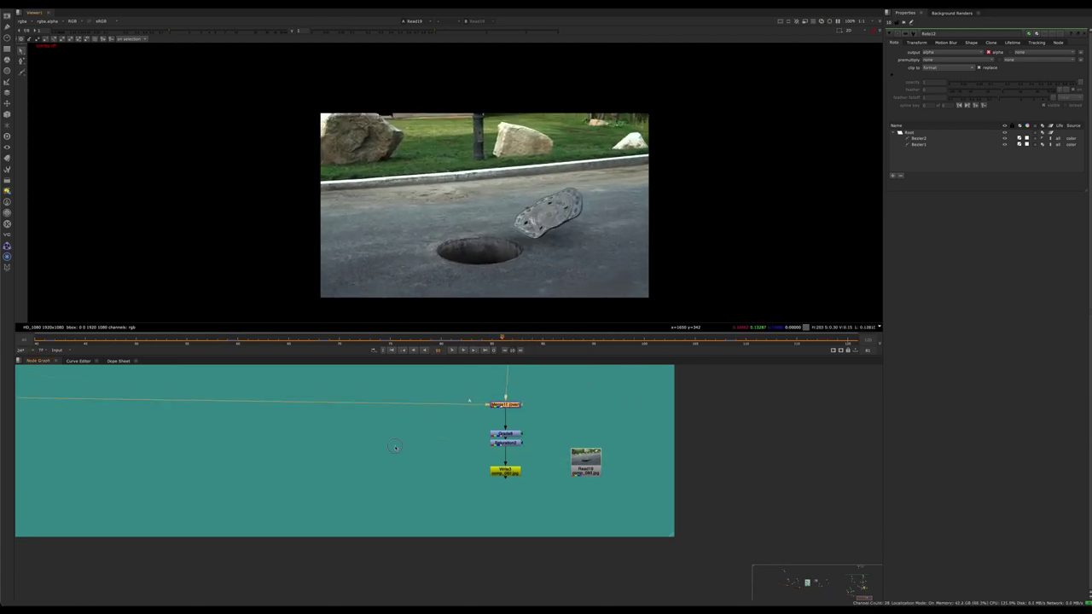
pyautogui.scroll(-5, 398, 443)
pyautogui.moveTo(397, 444); pyautogui.dragTo(488, 495, button='middle')
pyautogui.moveTo(240, 391); pyautogui.dragTo(406, 440, button='middle')
pyautogui.scroll(5, 327, 421)
pyautogui.scroll(5, 390, 451)
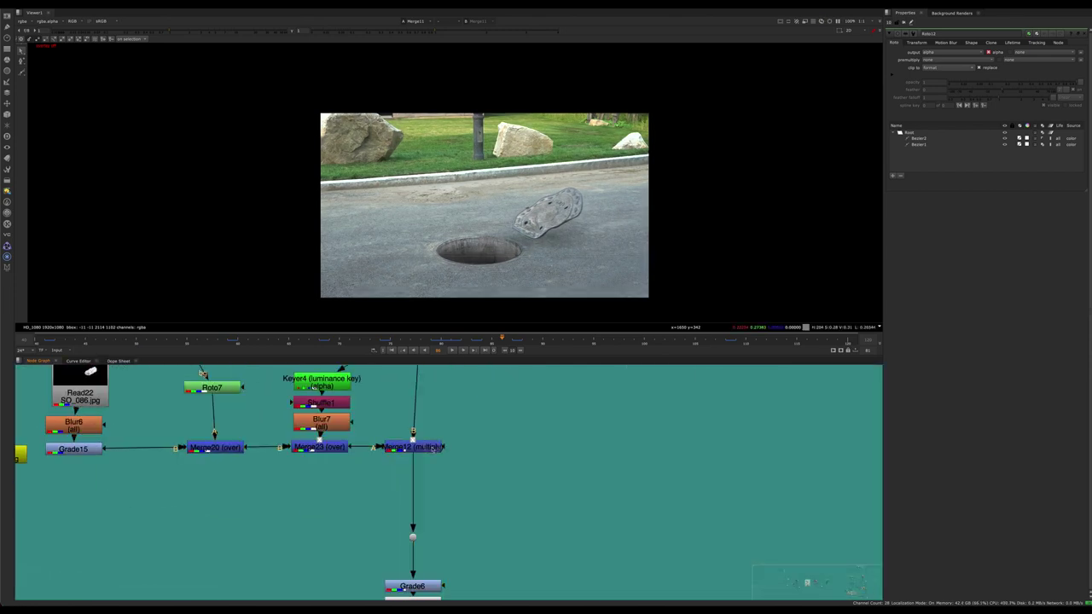
pyautogui.doubleClick(411, 447)
pyautogui.scroll(5, 569, 252)
pyautogui.scroll(-5, 439, 419)
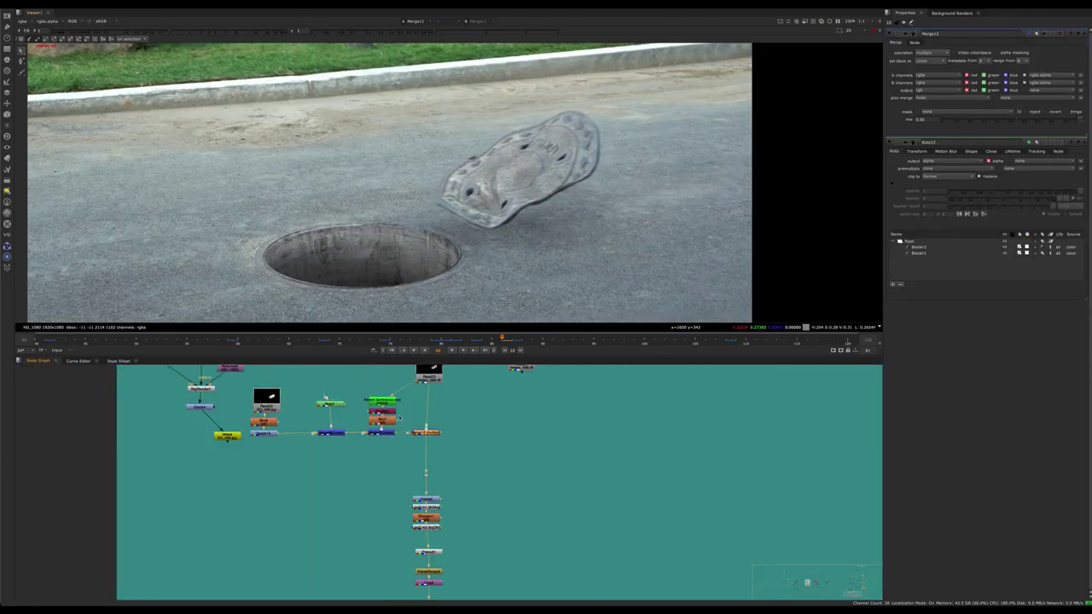
# View the rendered final comp in Read19, then the live composite at the Saturation2 node above Write3
pyautogui.moveTo(682, 528); pyautogui.dragTo(477, 455, button='middle')
pyautogui.click(510, 459)
pyautogui.press('1')
pyautogui.scroll(3, 490, 462)
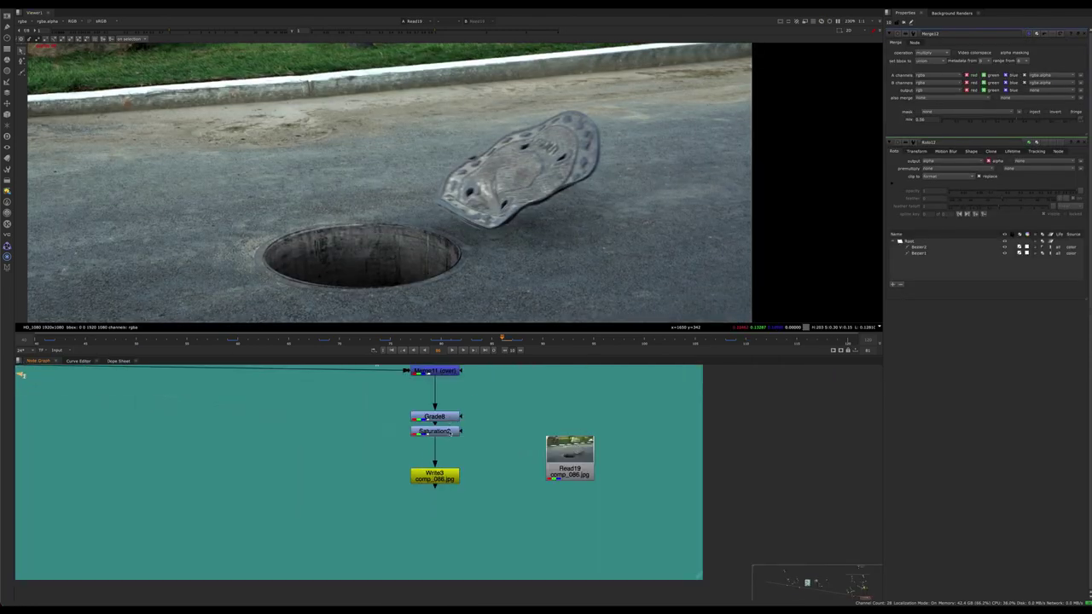
pyautogui.click(448, 499)
pyautogui.press('2')
pyautogui.click(448, 509)
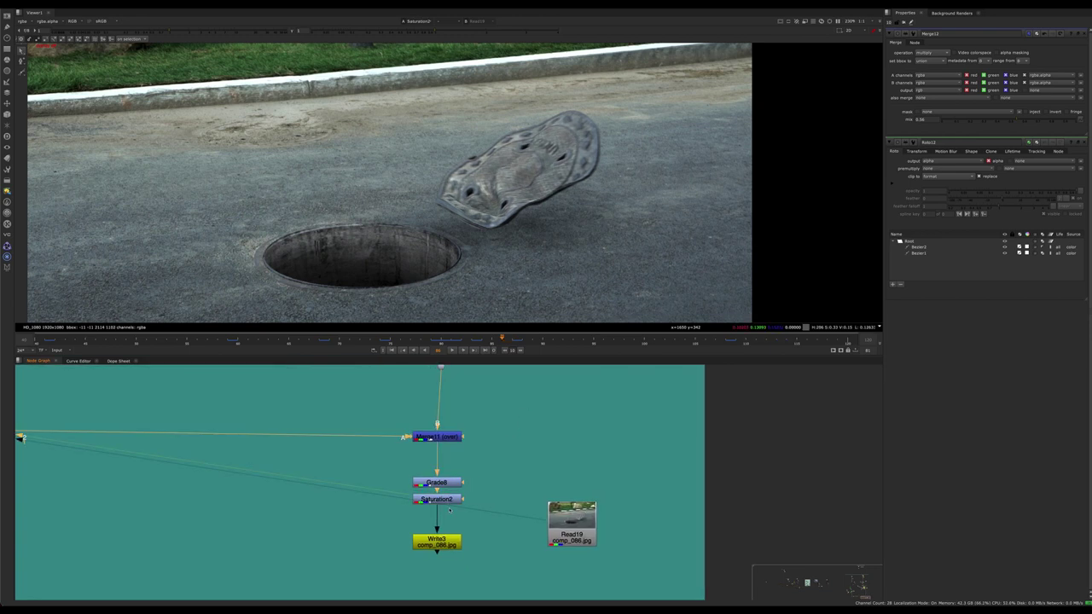
# Alternate the viewer between its two inputs to compare the Saturation2 composite with the Read19 render, including the full frame
pyautogui.press('1')
pyautogui.press('2')
pyautogui.press('1')
pyautogui.press('2')
pyautogui.scroll(-3, 604, 239)
pyautogui.press('1')
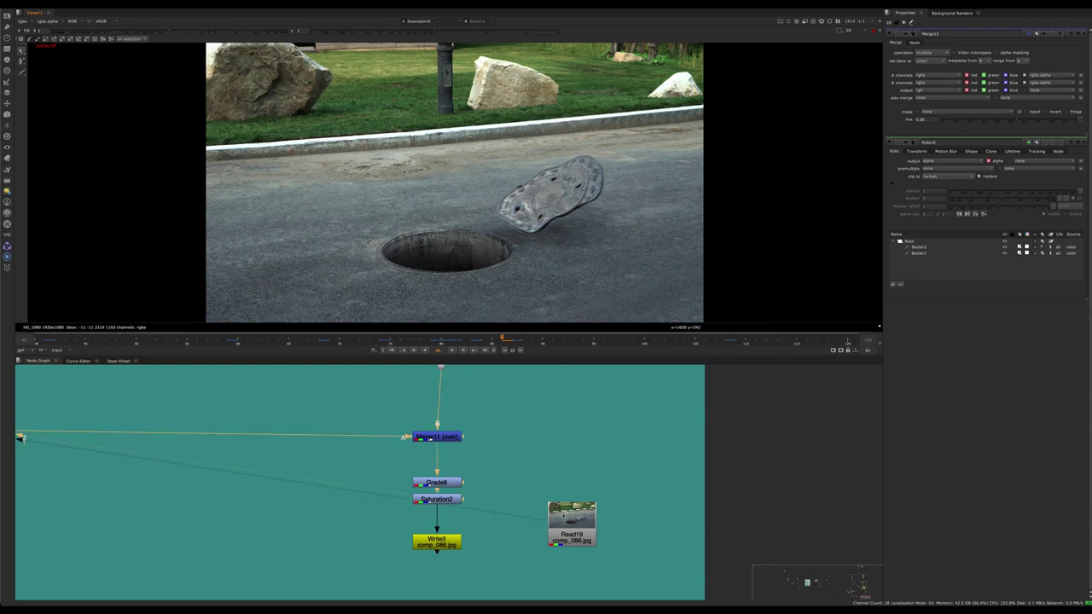
# Move the Read19 node up and away from the output chain, and play back its rendered comp with the full frame in view
pyautogui.moveTo(571, 522)
pyautogui.mouseDown()
pyautogui.moveTo(583, 540)
pyautogui.moveTo(585, 512)
pyautogui.mouseUp()
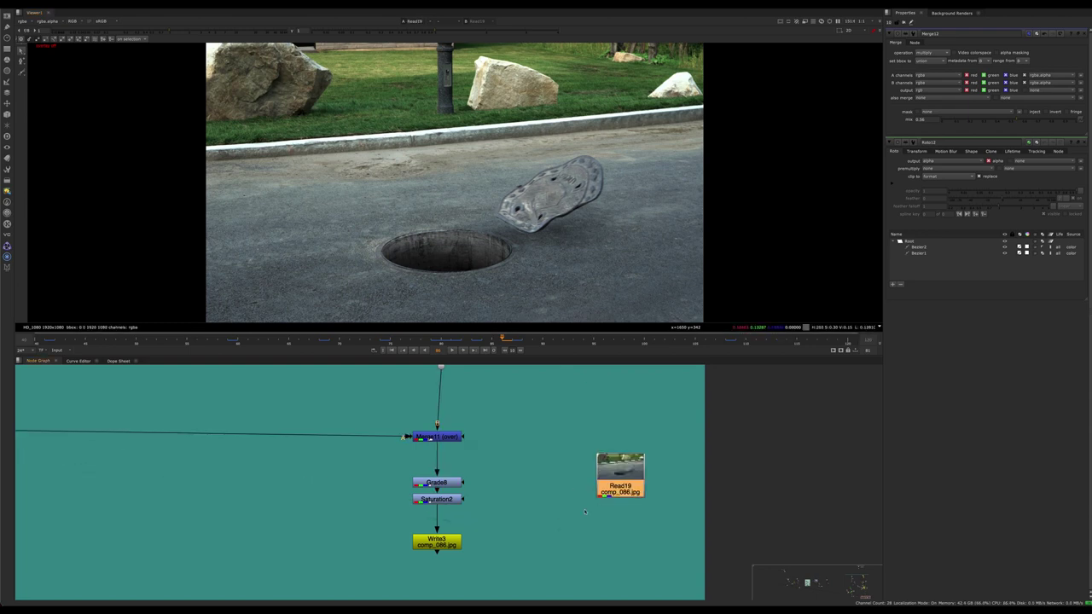
pyautogui.scroll(-3, 474, 287)
pyautogui.moveTo(470, 272); pyautogui.dragTo(478, 272, button='middle')
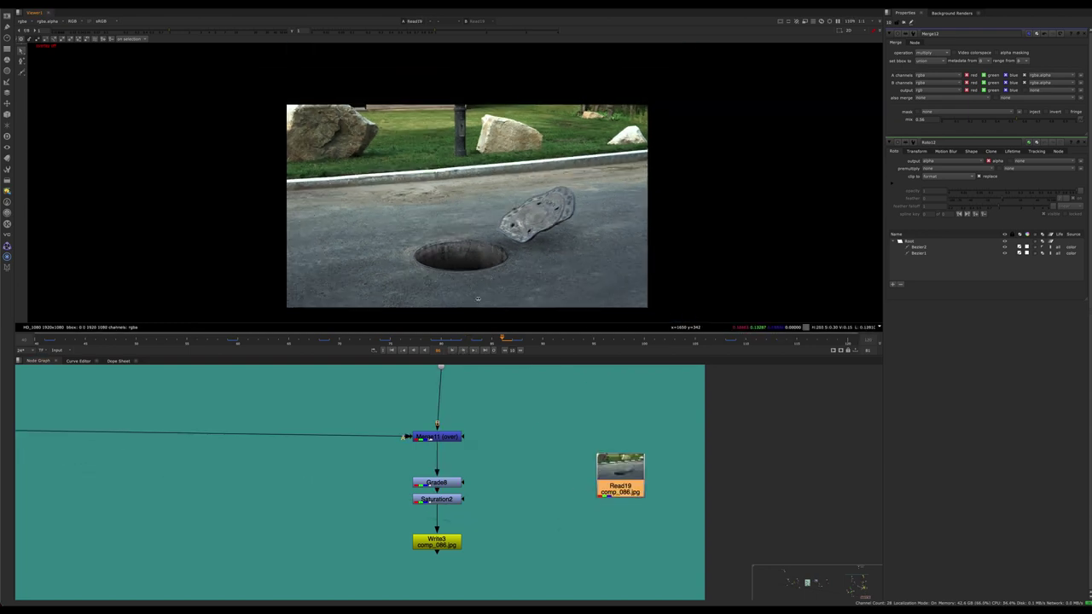
pyautogui.press('l')
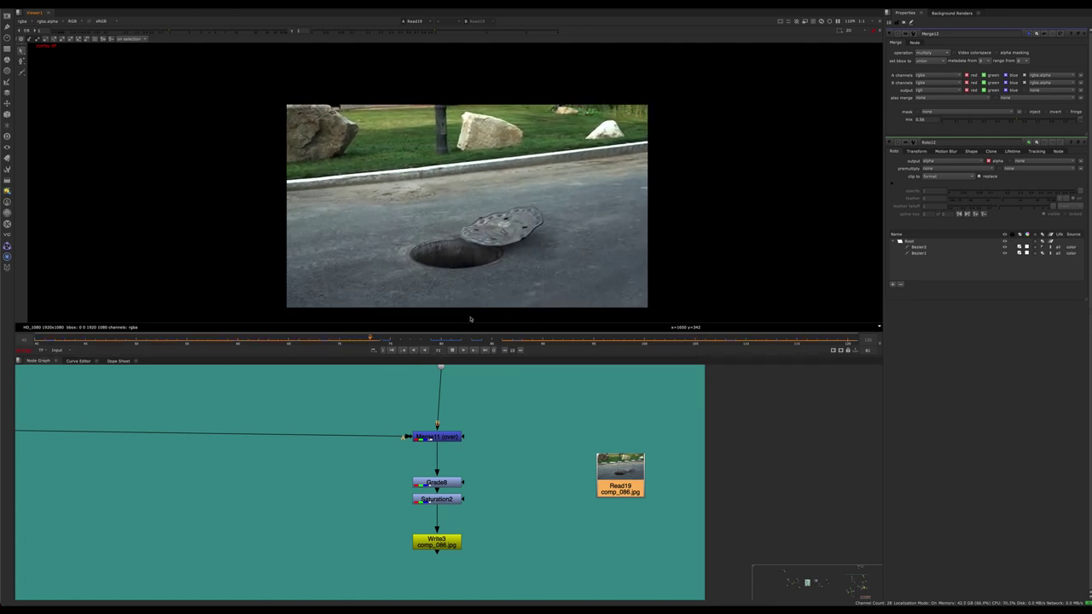
# Examine the overall node graph layout, from the street cover backdrop to the neighbouring example setups, while the render plays
pyautogui.scroll(-10, 527, 530)
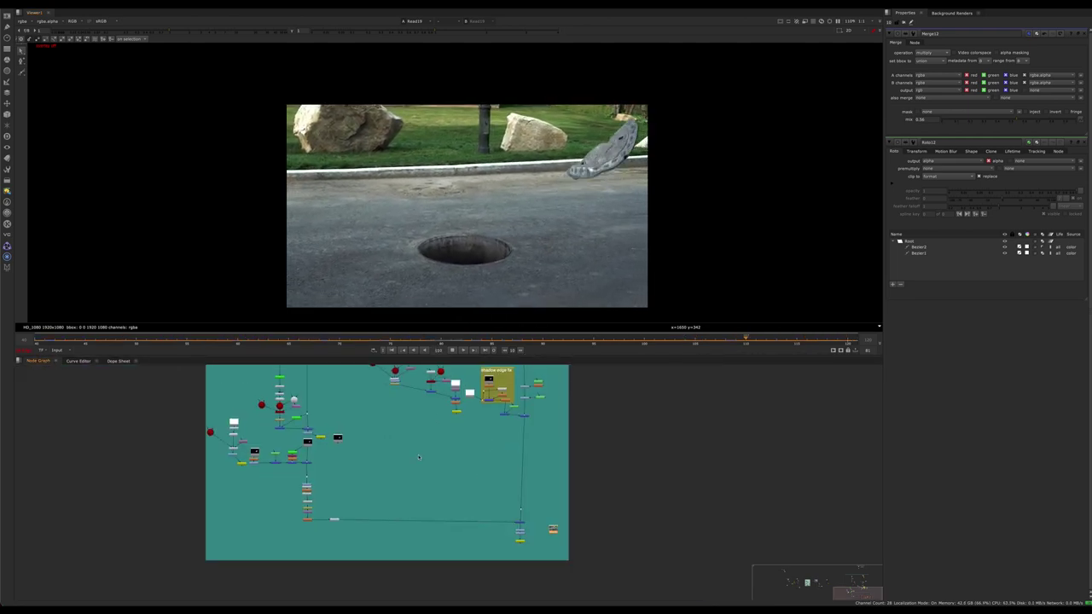
pyautogui.scroll(-4, 419, 457)
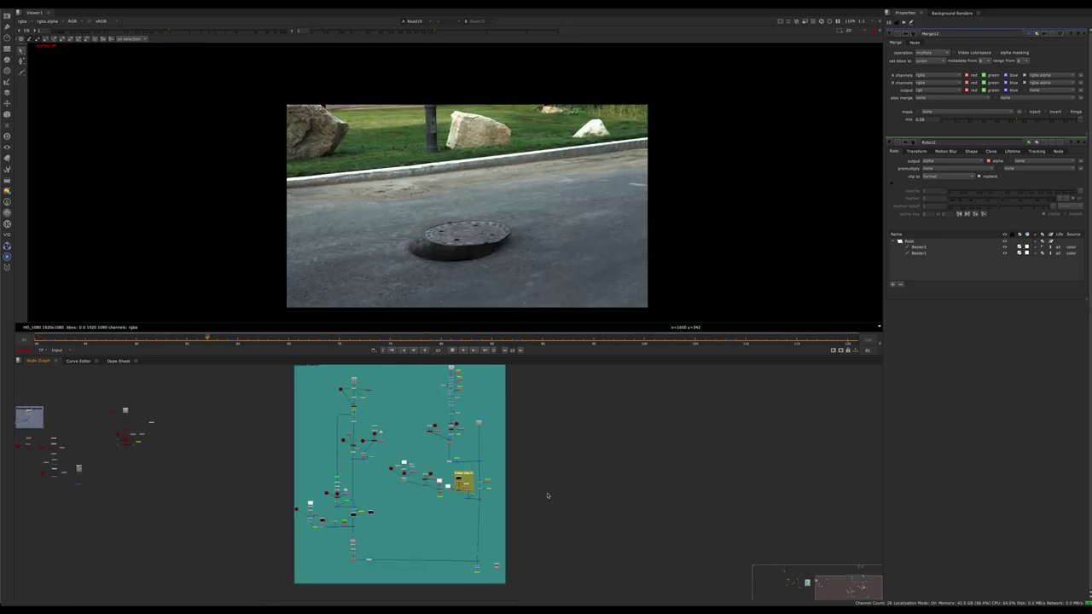
pyautogui.moveTo(421, 460); pyautogui.dragTo(406, 553, button='middle')
pyautogui.moveTo(512, 381); pyautogui.dragTo(535, 469, button='middle')
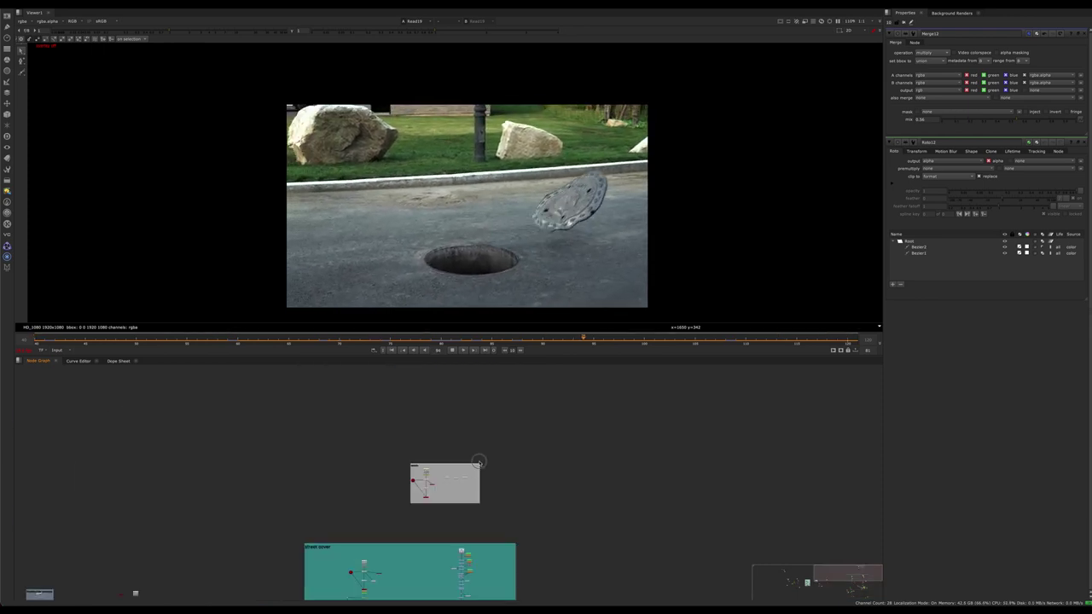
pyautogui.scroll(-4, 480, 459)
pyautogui.moveTo(355, 519); pyautogui.dragTo(484, 463, button='middle')
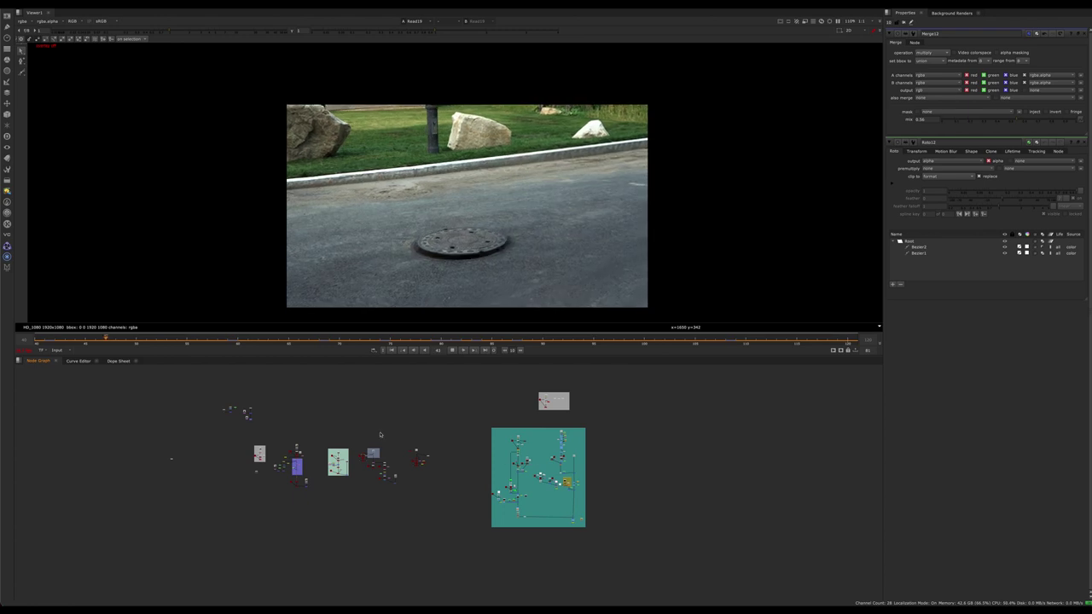
pyautogui.moveTo(425, 424); pyautogui.dragTo(392, 452, button='middle')
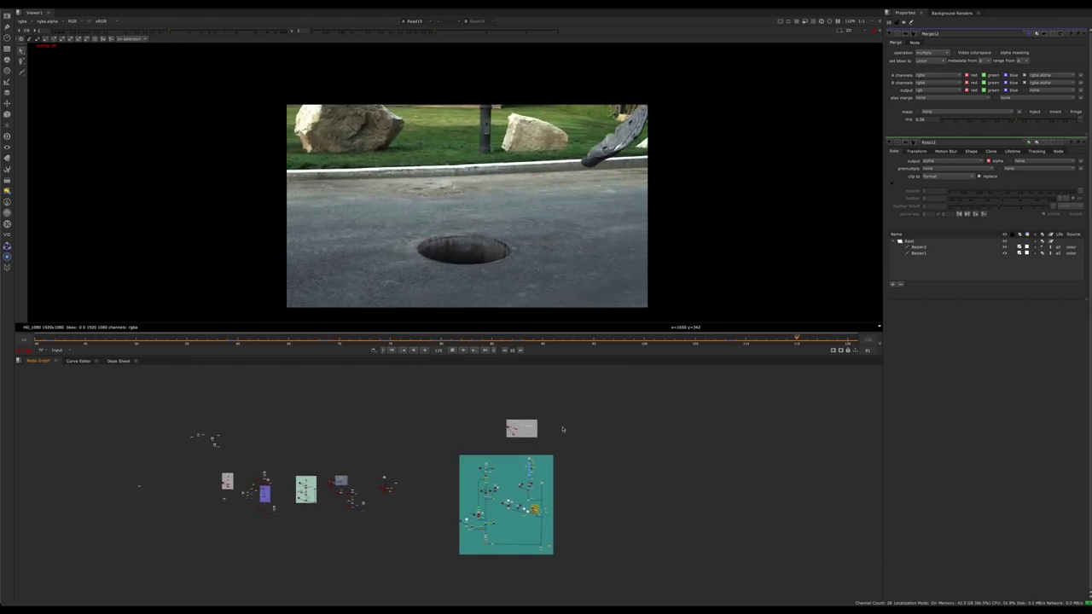
pyautogui.moveTo(868, 431); pyautogui.dragTo(529, 556)
pyautogui.moveTo(615, 391); pyautogui.dragTo(431, 584)
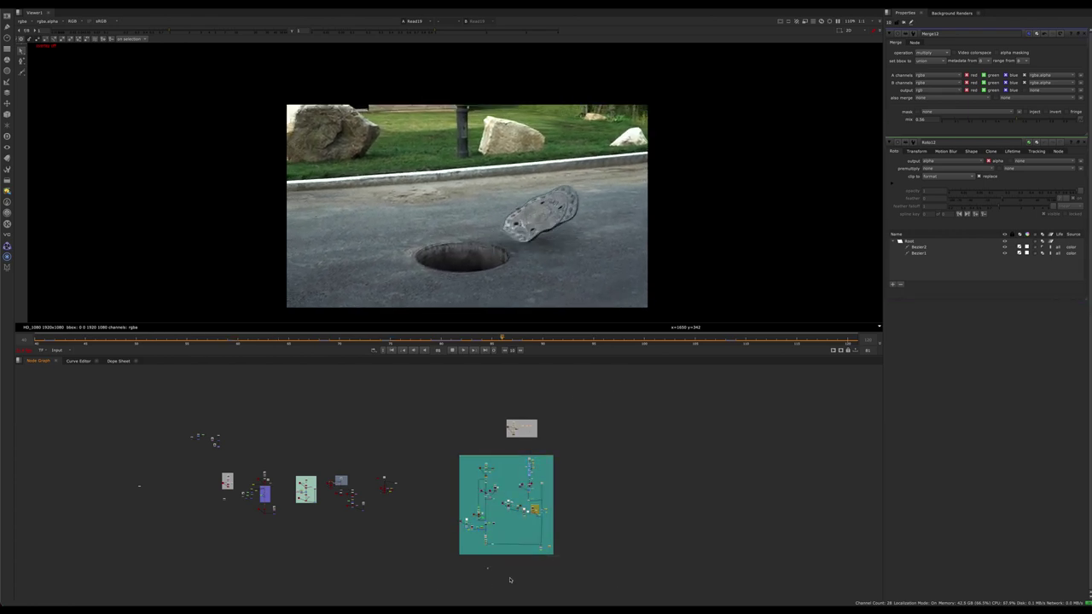